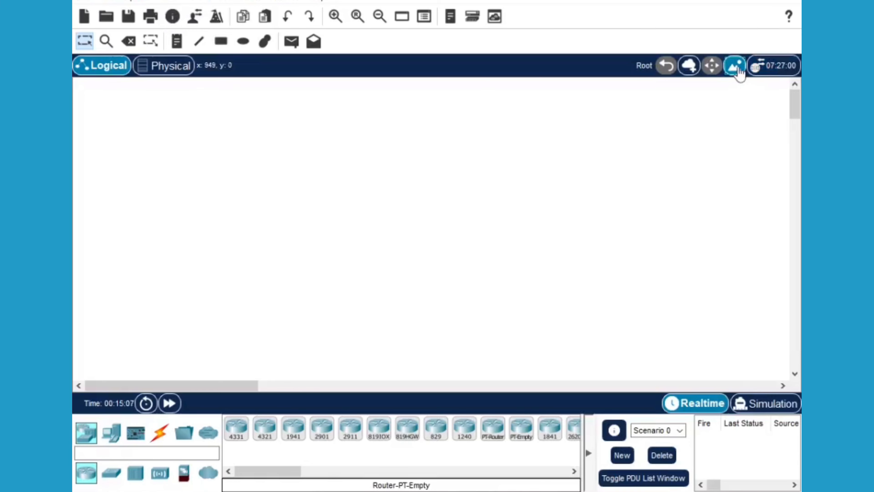
# Set the 'backgroud iot' two-house image as the logical workspace background
pyautogui.click(737, 67)
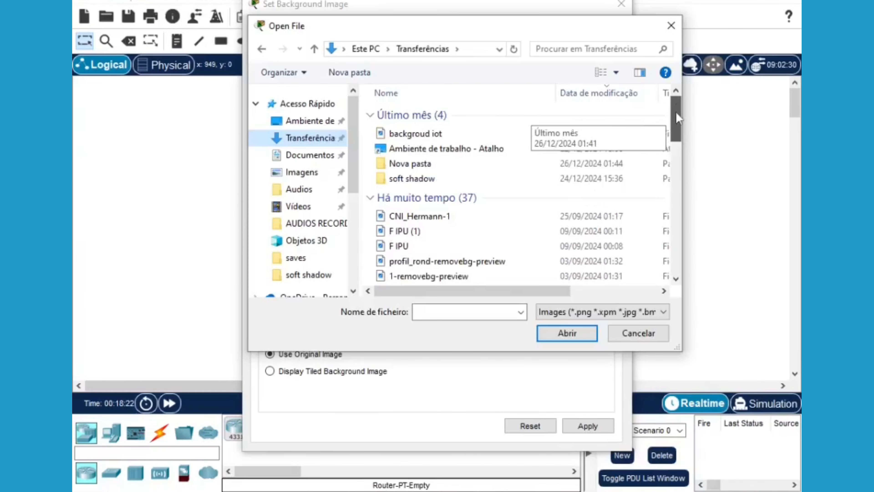
pyautogui.click(420, 137)
pyautogui.click(567, 333)
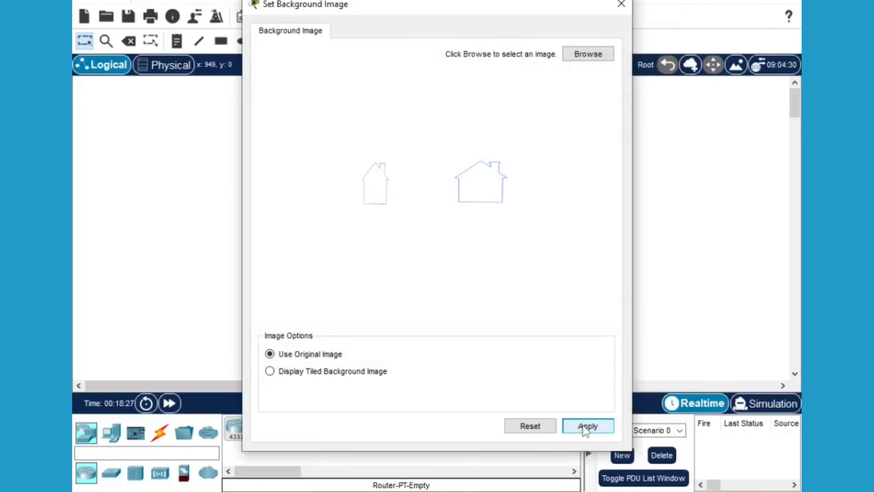
pyautogui.click(584, 427)
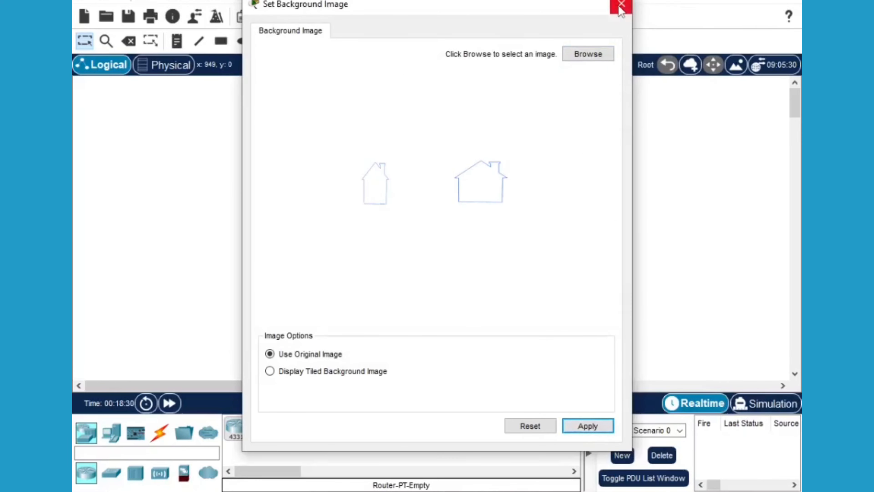
pyautogui.click(621, 5)
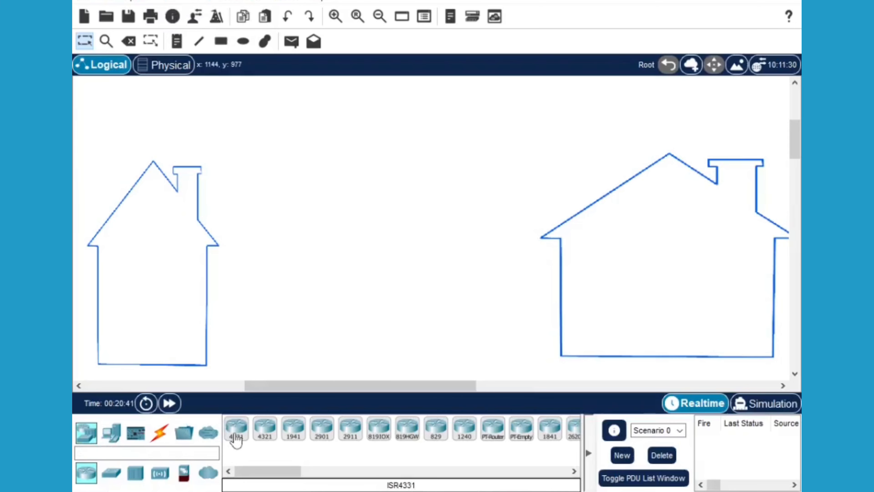
# Place a 2911 router and a 2960 switch at the left house, deleting a mistakenly added server
pyautogui.moveTo(351, 432); pyautogui.dragTo(229, 182)
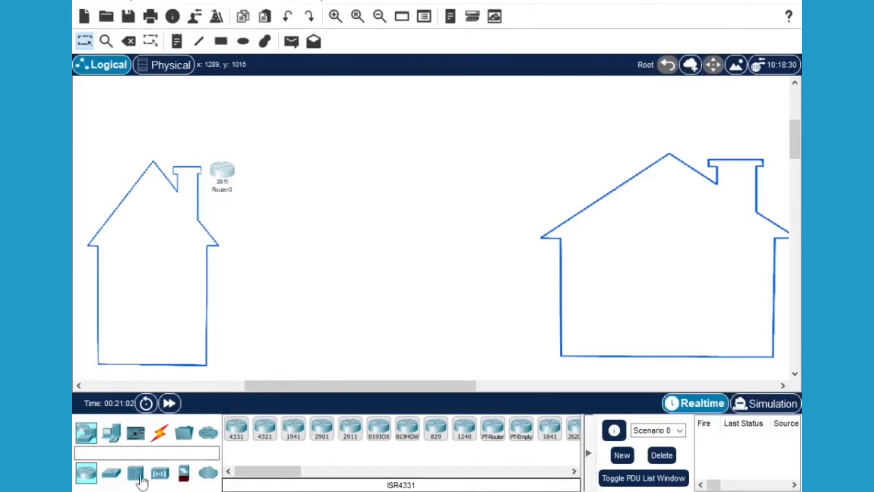
pyautogui.moveTo(112, 473); pyautogui.dragTo(215, 254)
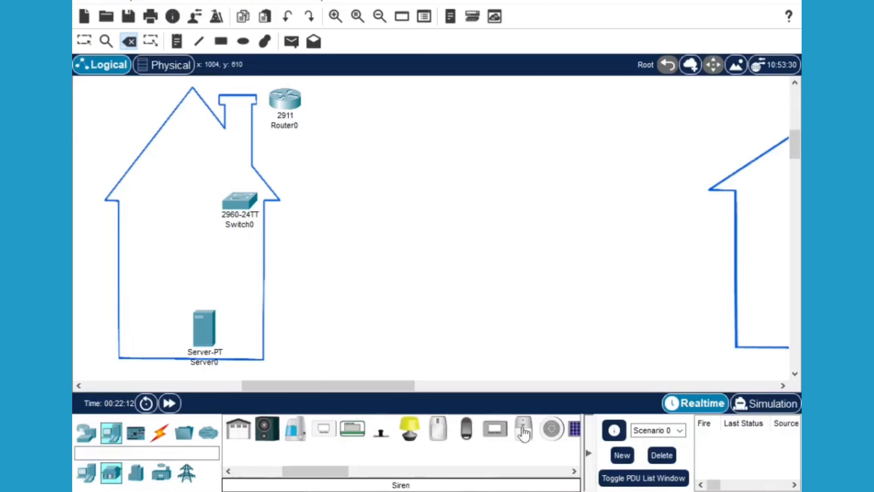
pyautogui.moveTo(524, 434); pyautogui.dragTo(148, 325)
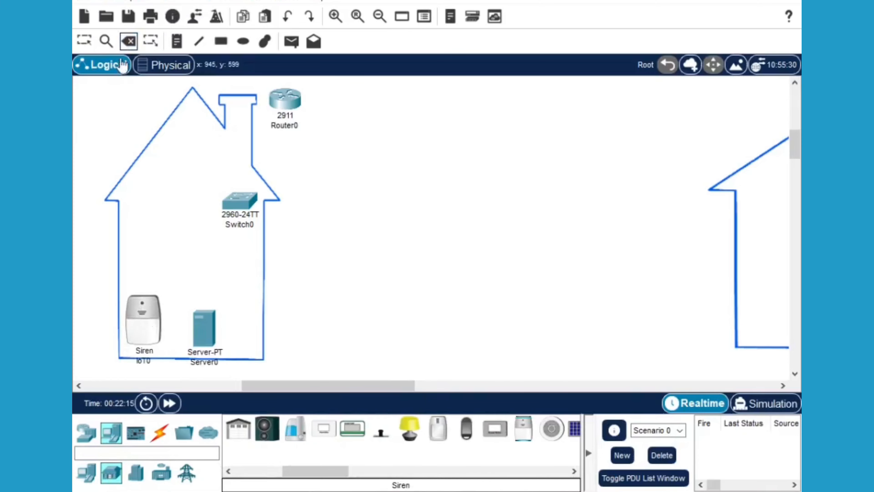
pyautogui.click(206, 327)
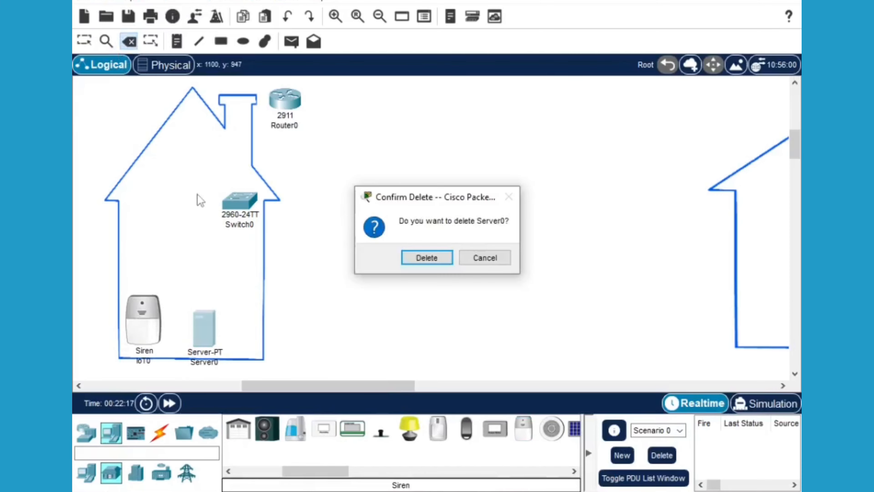
pyautogui.click(415, 264)
pyautogui.click(85, 41)
# Add a siren, a laptop and an access point to the left house
pyautogui.moveTo(523, 435); pyautogui.dragTo(190, 328)
pyautogui.click(114, 433)
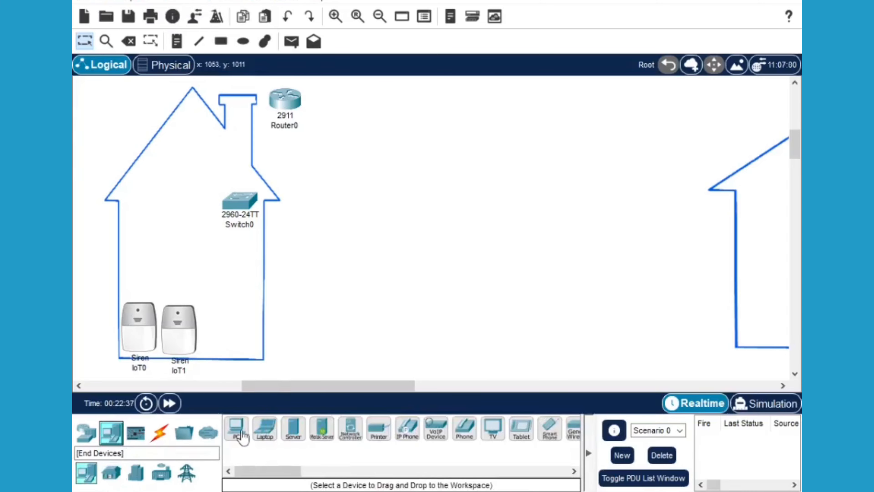
pyautogui.moveTo(265, 429); pyautogui.dragTo(149, 221)
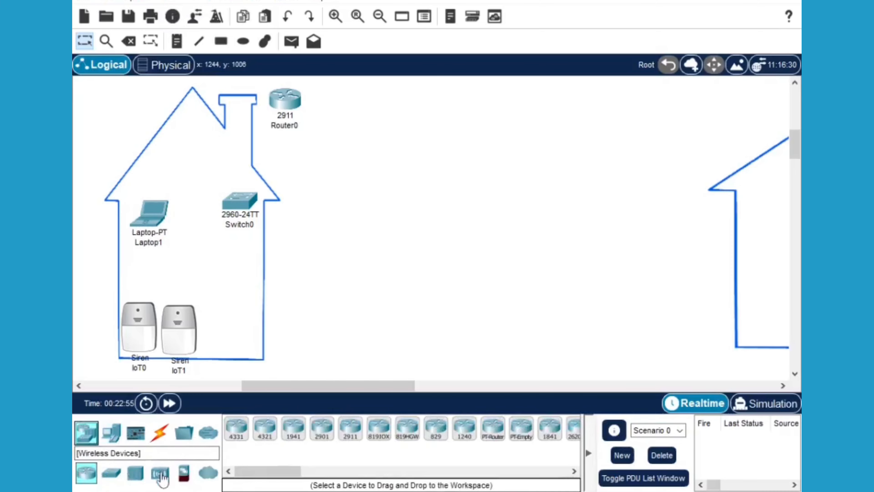
pyautogui.moveTo(158, 474); pyautogui.dragTo(321, 249)
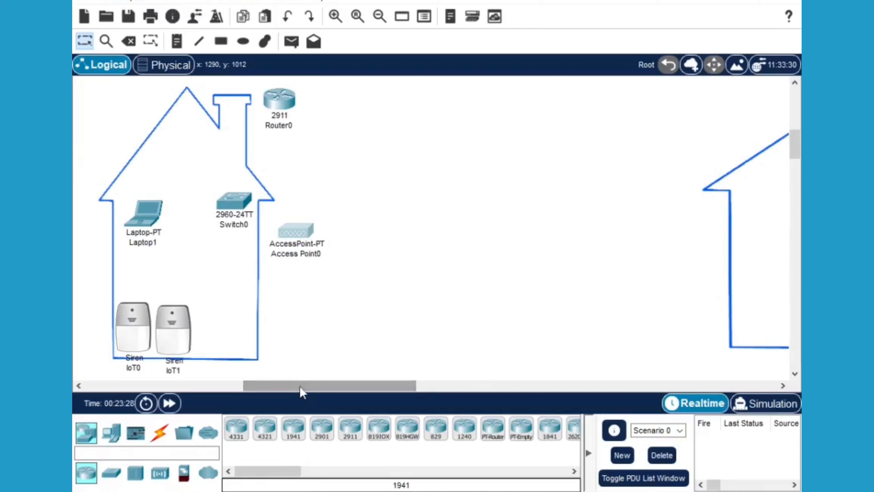
pyautogui.moveTo(300, 391); pyautogui.dragTo(428, 386)
pyautogui.moveTo(796, 143); pyautogui.dragTo(796, 144)
pyautogui.moveTo(437, 393); pyautogui.dragTo(304, 393)
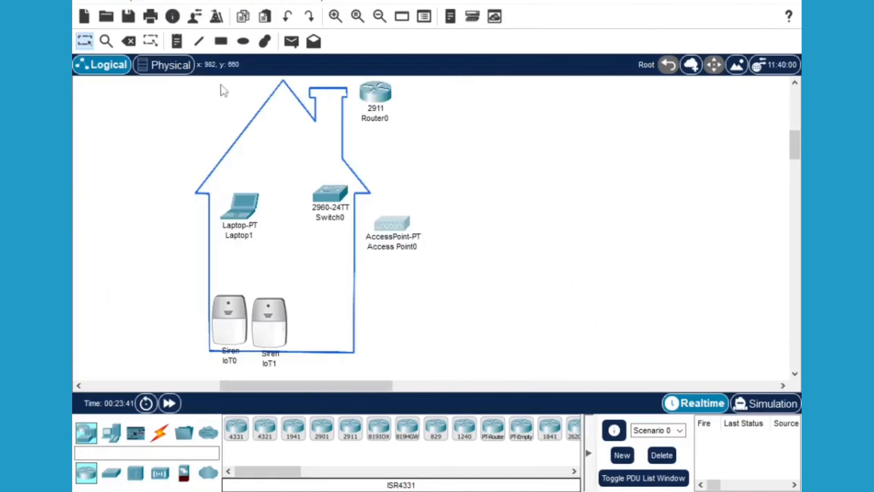
# Label the left house with a note reading 'Salle du controleur'
pyautogui.click(177, 41)
pyautogui.click(190, 100)
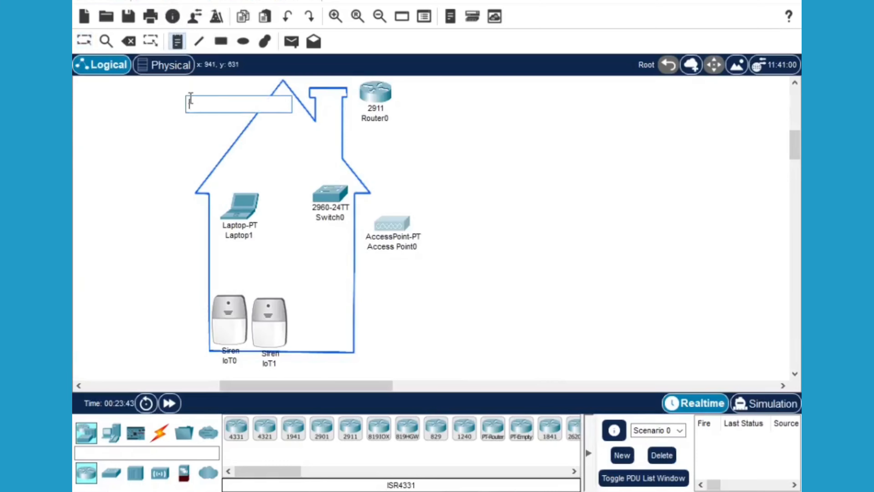
pyautogui.write('Salle d')
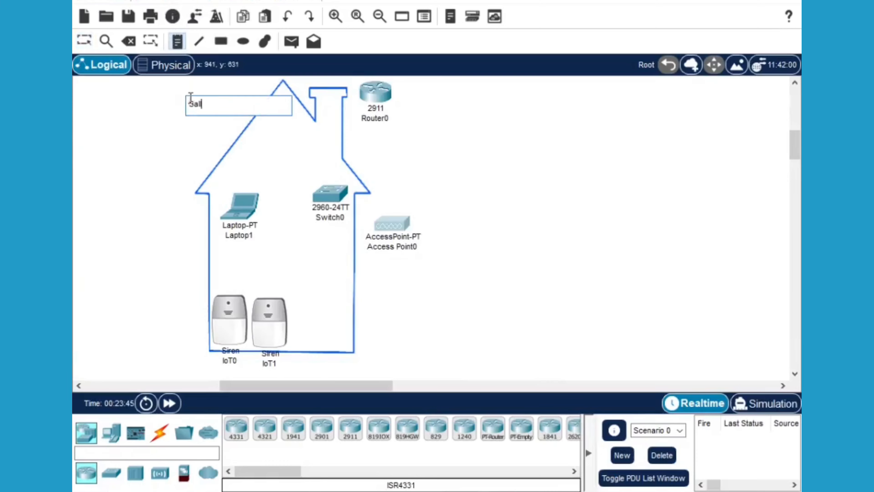
pyautogui.write('u controleur')
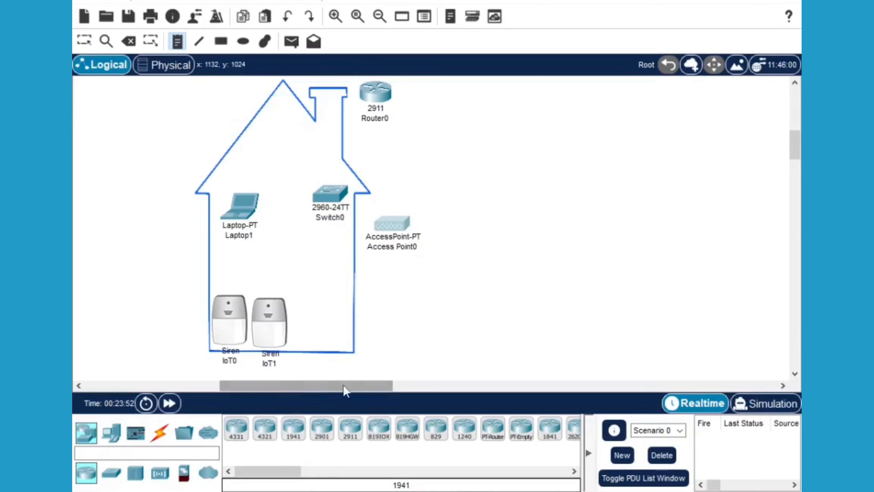
# Label the right house with a note reading 'Salle du Patient'
pyautogui.hscroll(5, 350, 387)
pyautogui.hscroll(6, 406, 396)
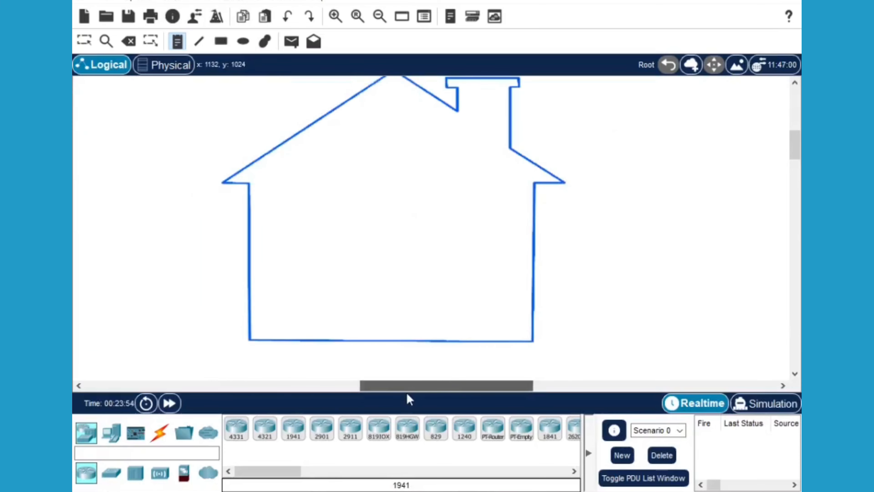
pyautogui.click(277, 92)
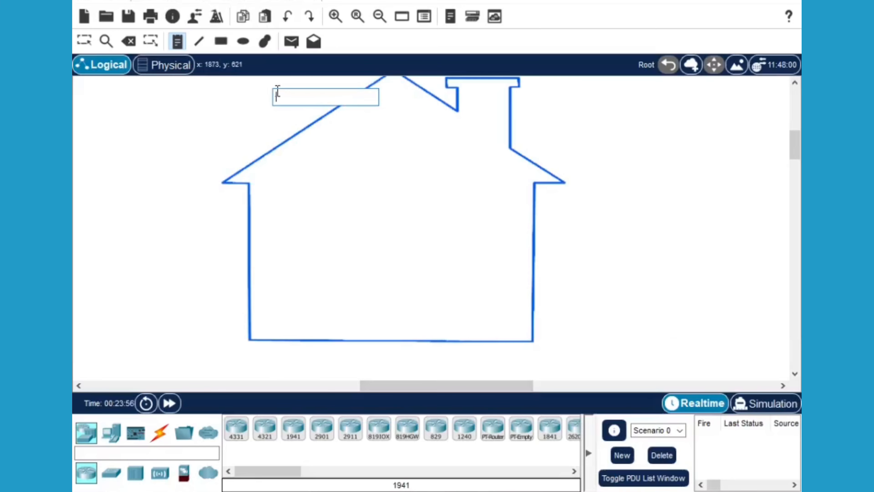
pyautogui.write('S')
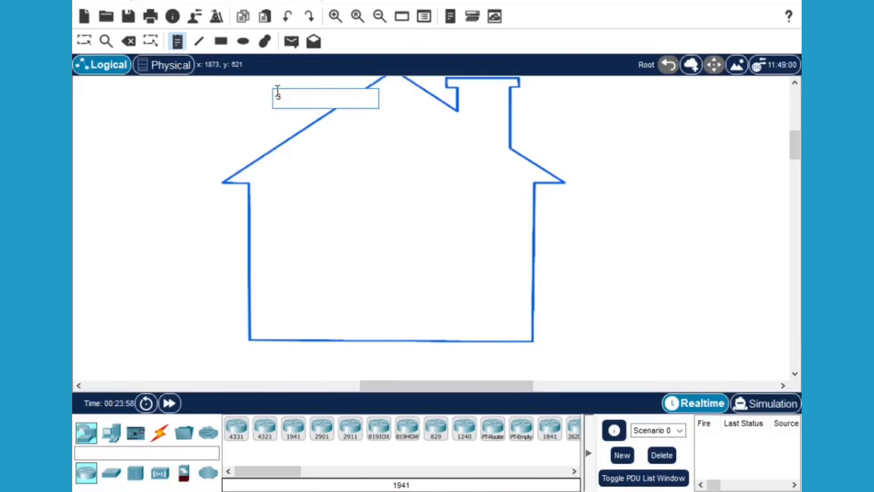
pyautogui.write('alle du Patient')
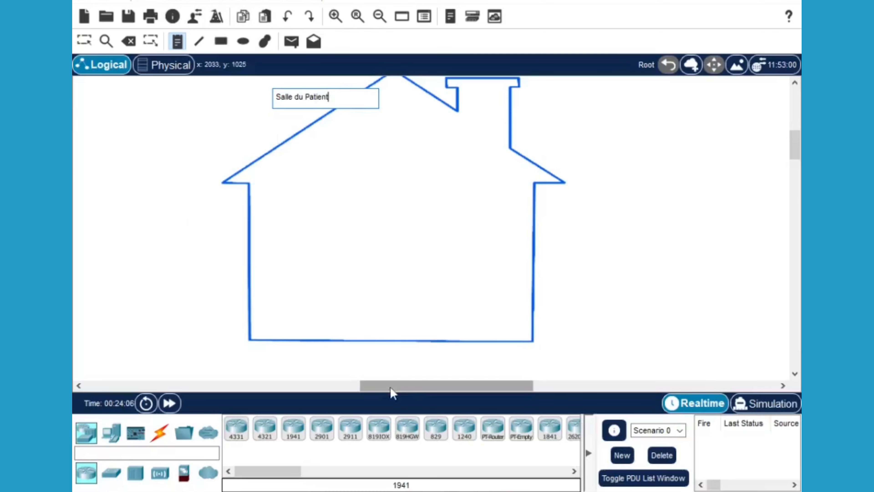
pyautogui.moveTo(390, 393); pyautogui.dragTo(357, 394)
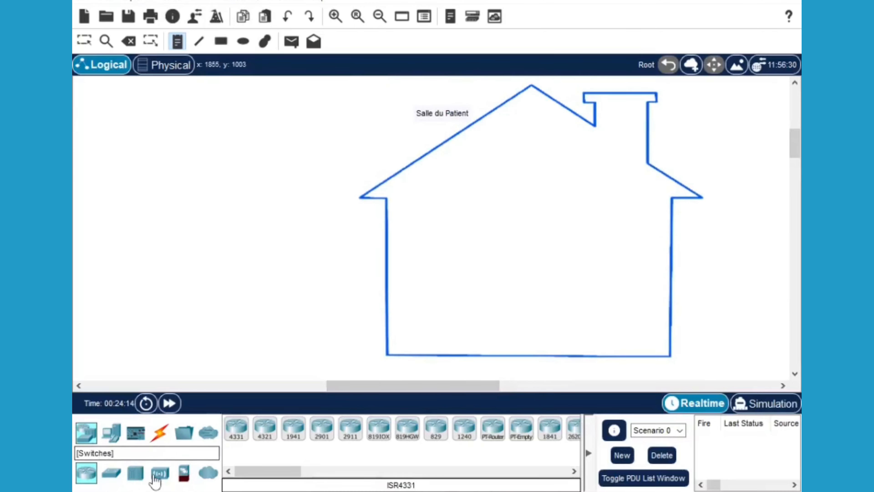
# Place a 2911 router, a switch and an access point at the right house
pyautogui.moveTo(350, 429); pyautogui.dragTo(367, 105)
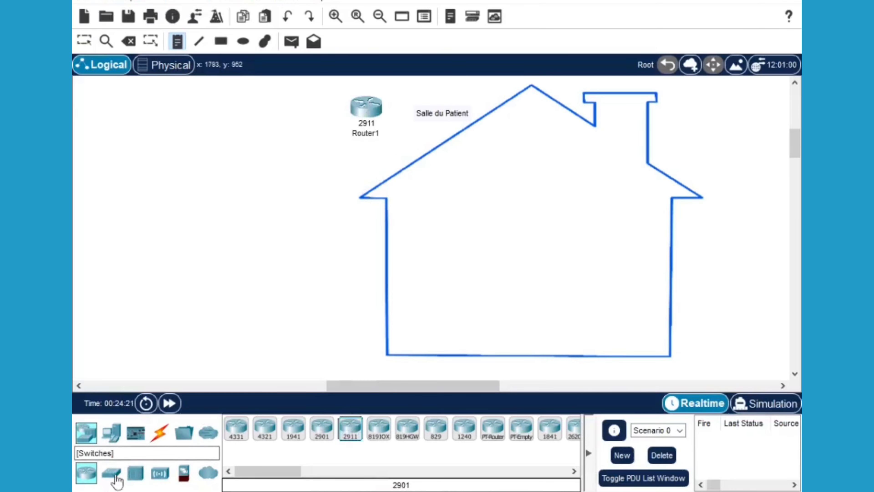
pyautogui.moveTo(113, 476); pyautogui.dragTo(396, 228)
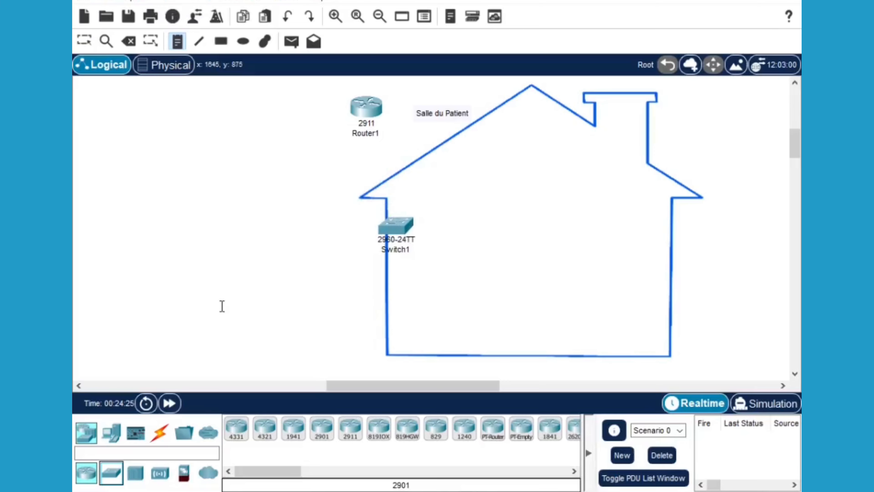
pyautogui.moveTo(159, 477); pyautogui.dragTo(320, 245)
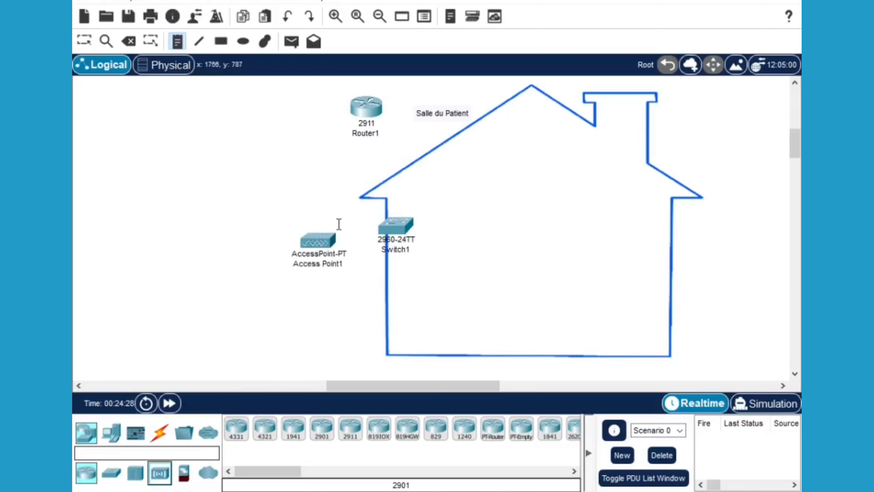
pyautogui.click(85, 40)
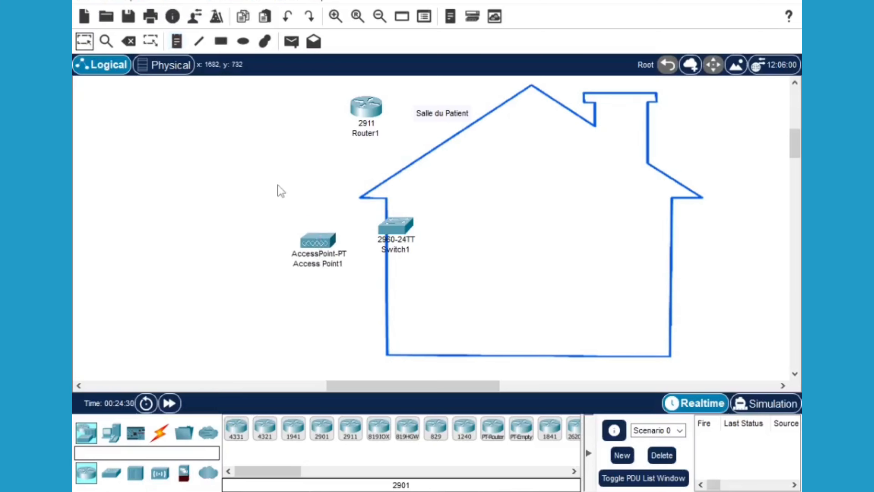
pyautogui.moveTo(325, 245); pyautogui.dragTo(321, 225)
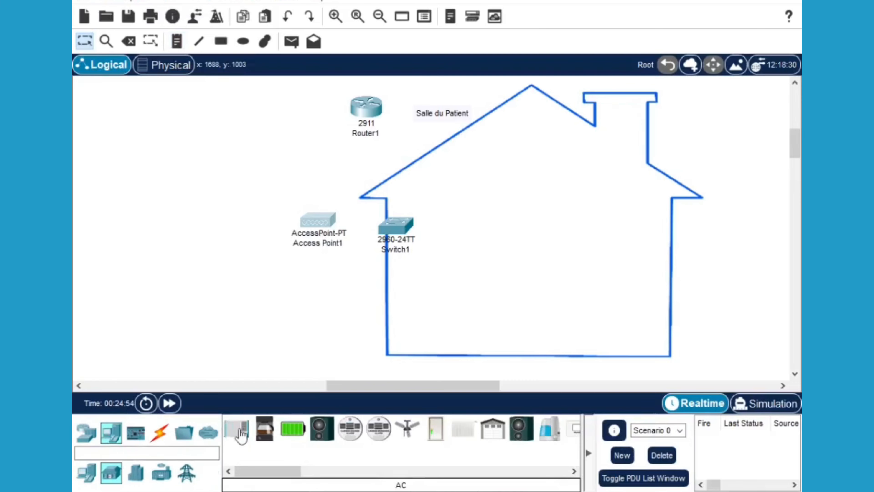
# Add an air conditioner, door, window, webcam, light and motion detector to the patient room
pyautogui.moveTo(240, 437); pyautogui.dragTo(600, 216)
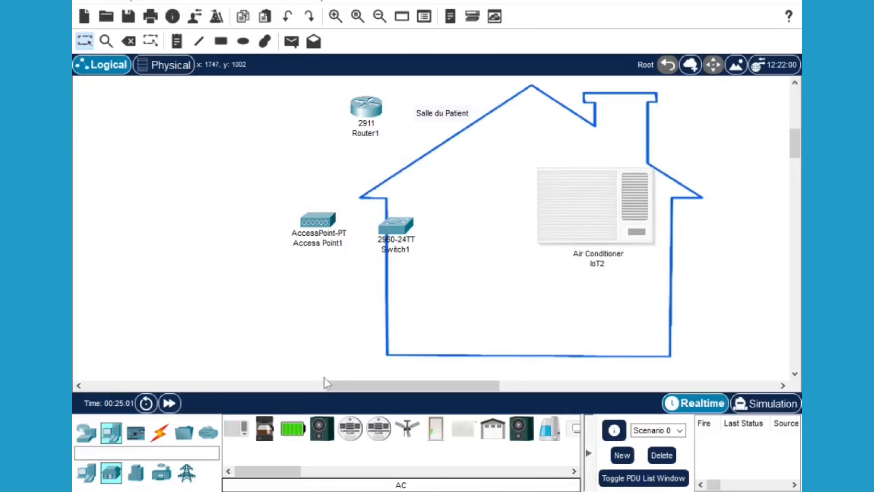
pyautogui.moveTo(436, 432); pyautogui.dragTo(483, 322)
pyautogui.scroll(-5, 396, 432)
pyautogui.moveTo(396, 438); pyautogui.dragTo(426, 285)
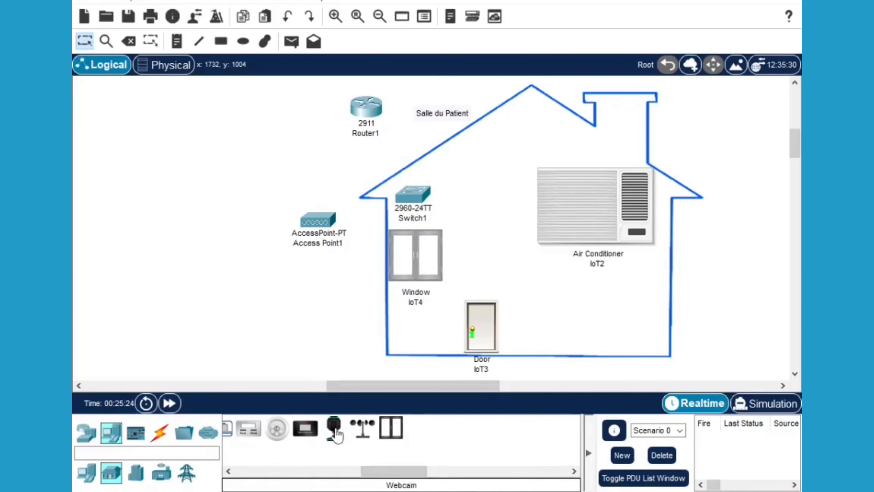
pyautogui.moveTo(333, 429); pyautogui.dragTo(422, 139)
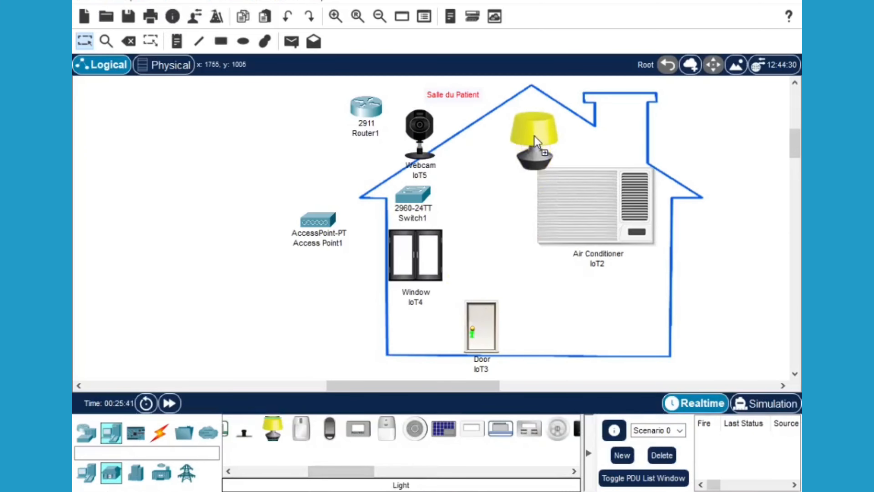
pyautogui.moveTo(529, 136); pyautogui.dragTo(529, 136)
pyautogui.moveTo(301, 428); pyautogui.dragTo(440, 320)
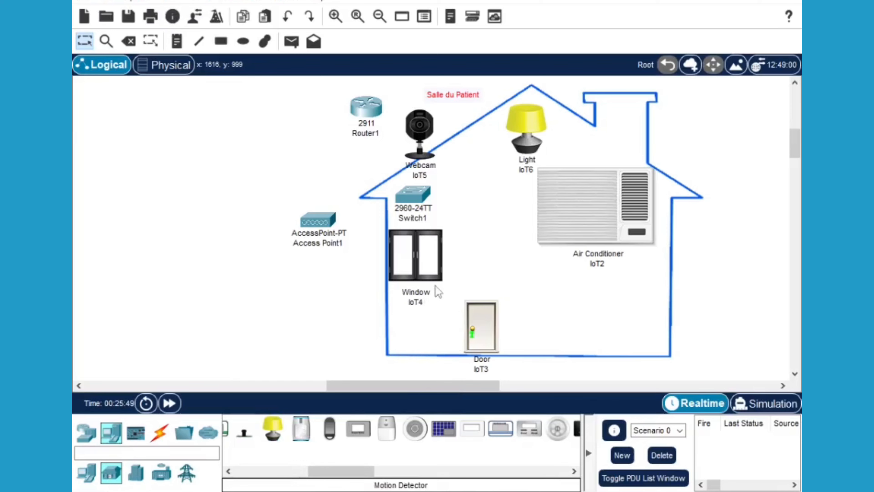
# Adjust the window, motion detector and door positions and add a smartphone
pyautogui.moveTo(424, 258); pyautogui.dragTo(424, 249)
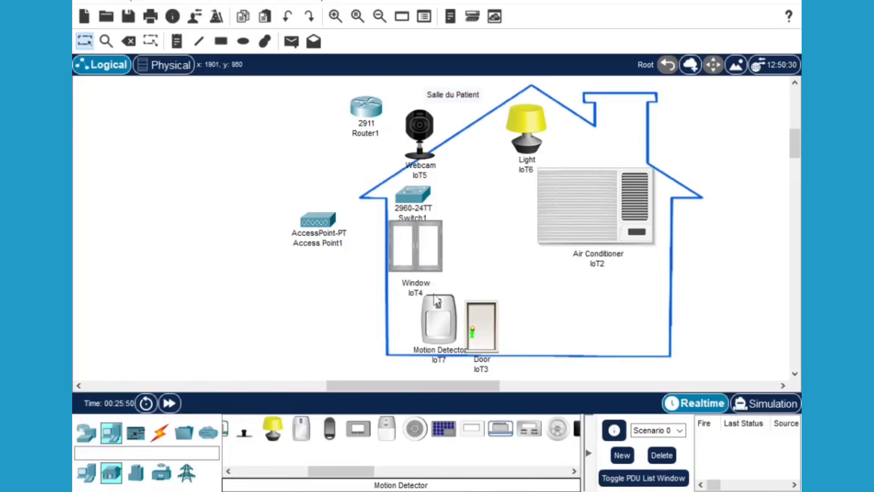
pyautogui.moveTo(434, 319); pyautogui.dragTo(401, 322)
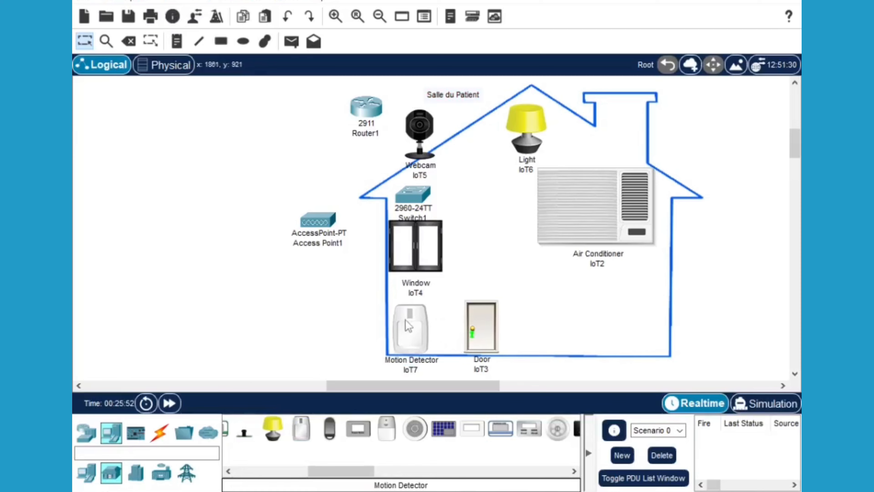
pyautogui.moveTo(493, 342); pyautogui.dragTo(473, 341)
pyautogui.click(86, 473)
pyautogui.moveTo(550, 428)
pyautogui.mouseDown()
pyautogui.moveTo(499, 237)
pyautogui.moveTo(514, 282)
pyautogui.moveTo(511, 269)
pyautogui.mouseUp()
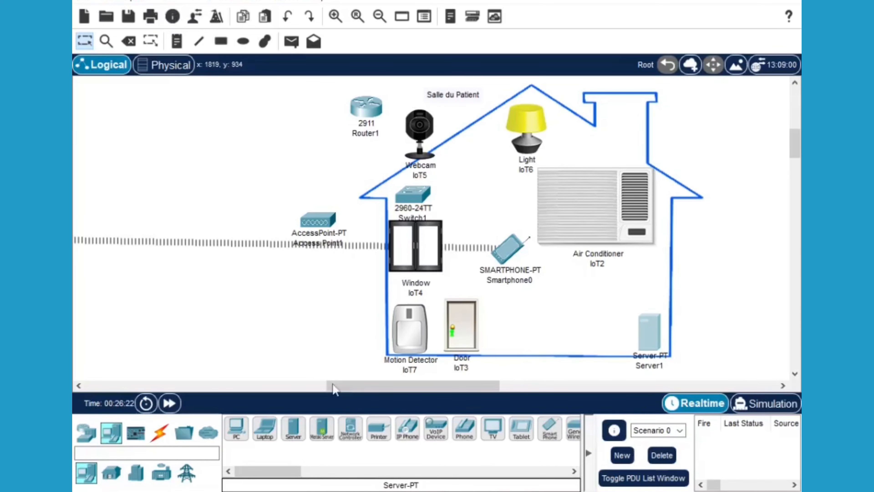
pyautogui.moveTo(333, 389); pyautogui.dragTo(277, 387)
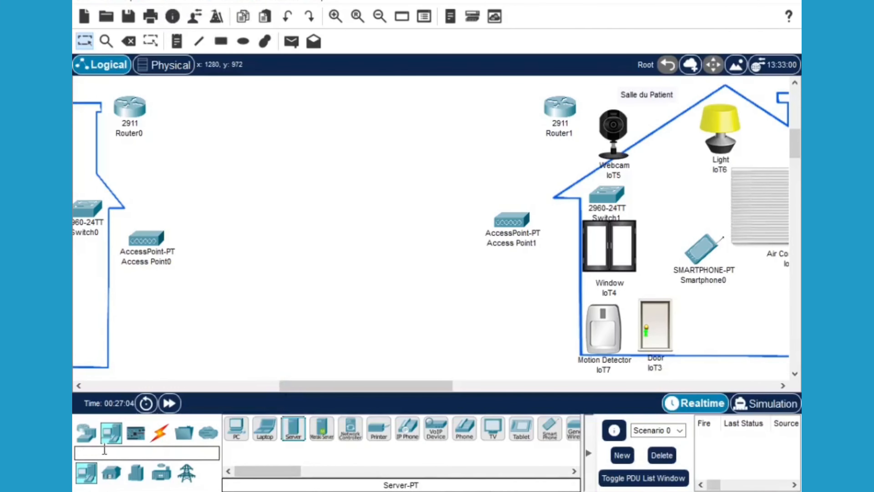
# Place a 2911 router and a 2960 switch between the two rooms
pyautogui.click(86, 432)
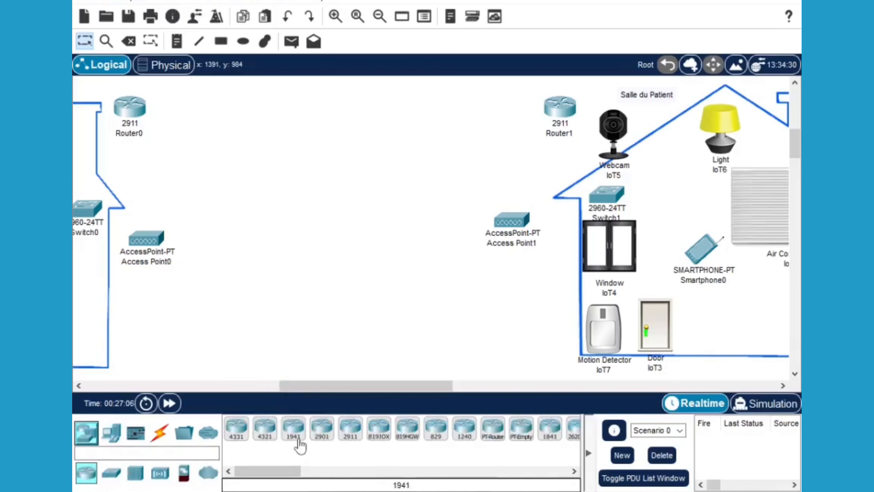
pyautogui.click(354, 433)
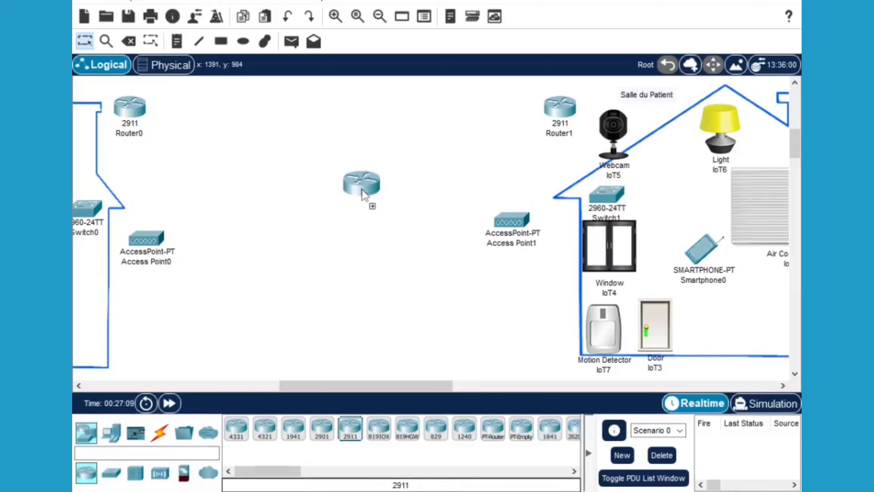
pyautogui.click(345, 183)
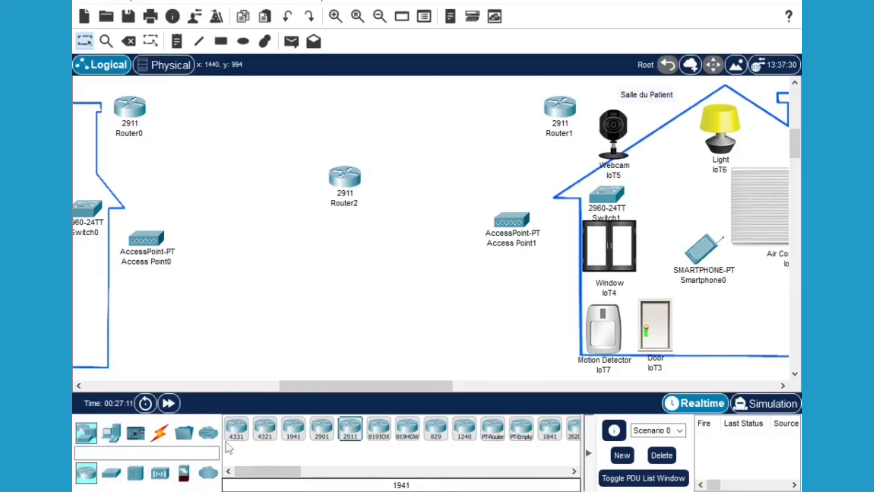
pyautogui.moveTo(112, 473); pyautogui.dragTo(345, 255)
pyautogui.click(111, 432)
# Add three servers, Server2 to Server4, in a row below the switch
pyautogui.click(293, 429)
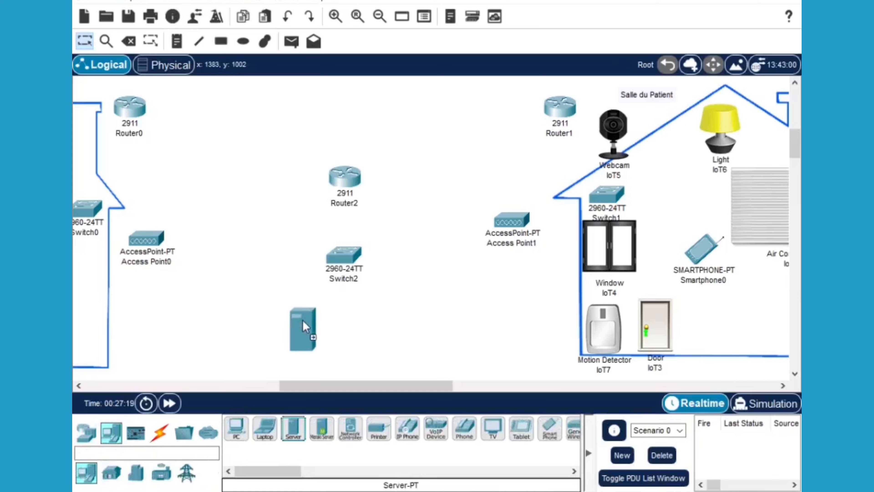
pyautogui.click(292, 320)
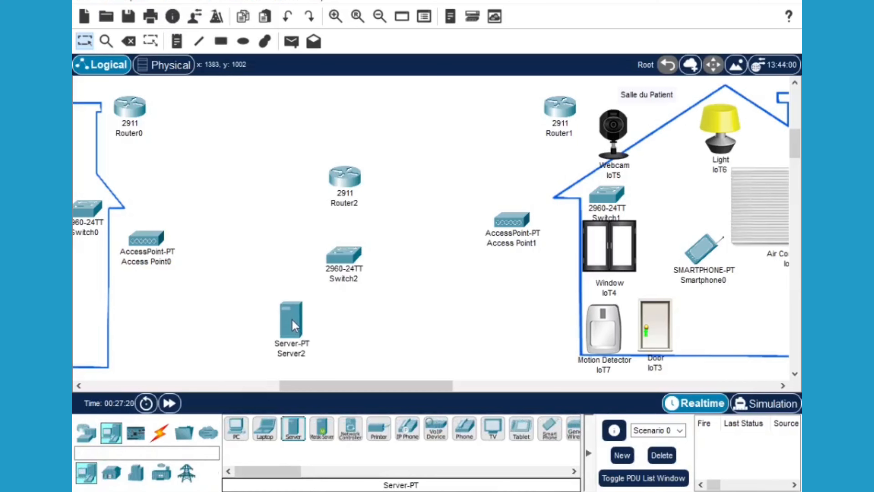
pyautogui.click(294, 433)
pyautogui.click(342, 313)
pyautogui.click(392, 316)
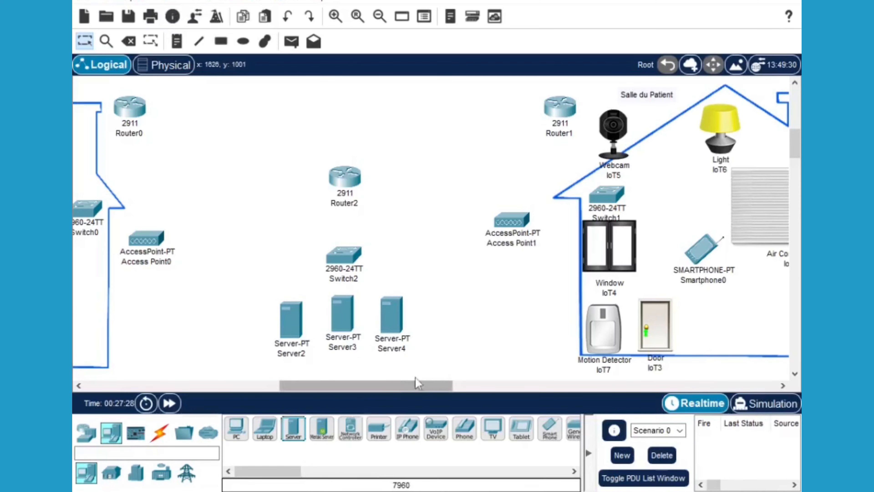
pyautogui.moveTo(385, 389); pyautogui.dragTo(324, 397)
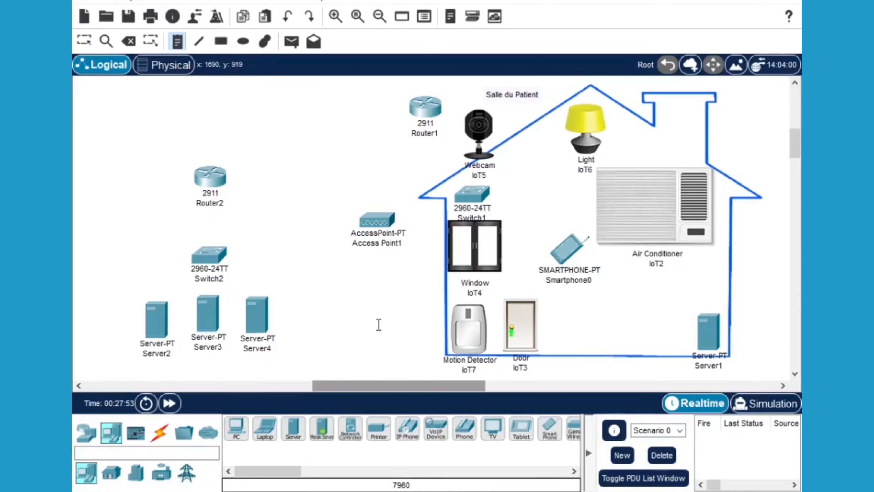
# Add notes 'RESEAU N2' near Access Point1 and 'RESEAU N3' below Server2
pyautogui.click(382, 331)
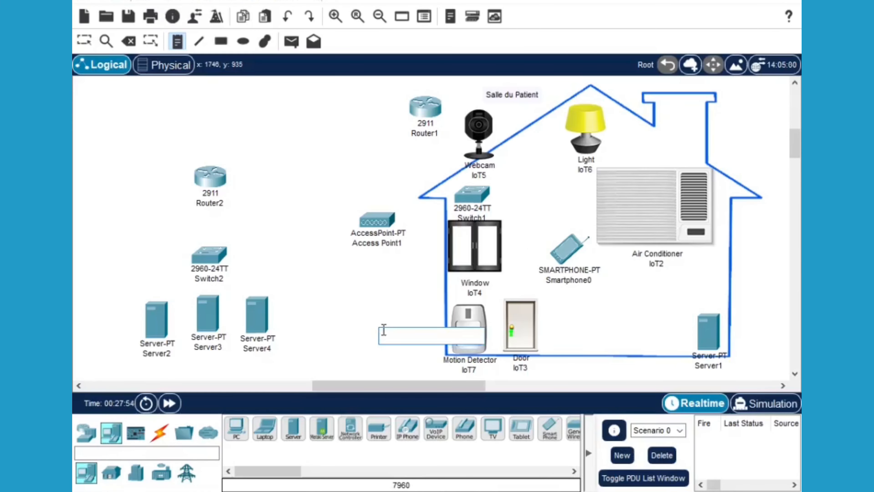
pyautogui.write('RESEAU N2')
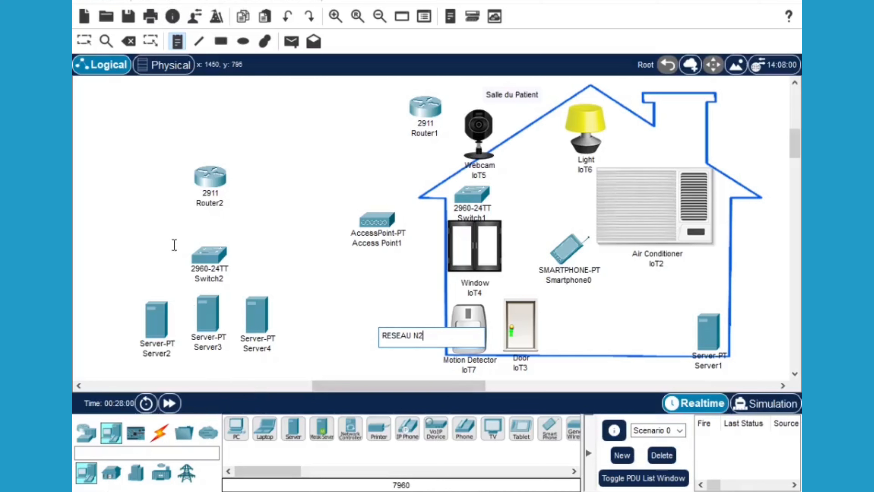
pyautogui.click(168, 366)
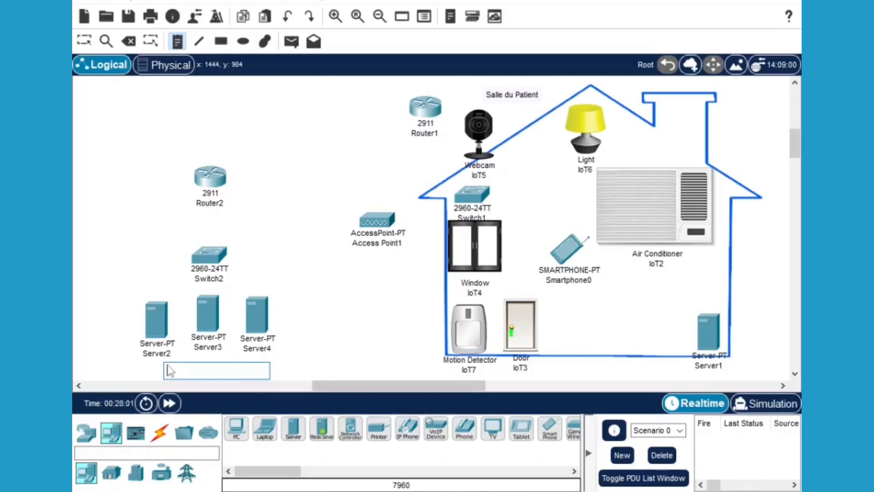
pyautogui.write('RESEAU')
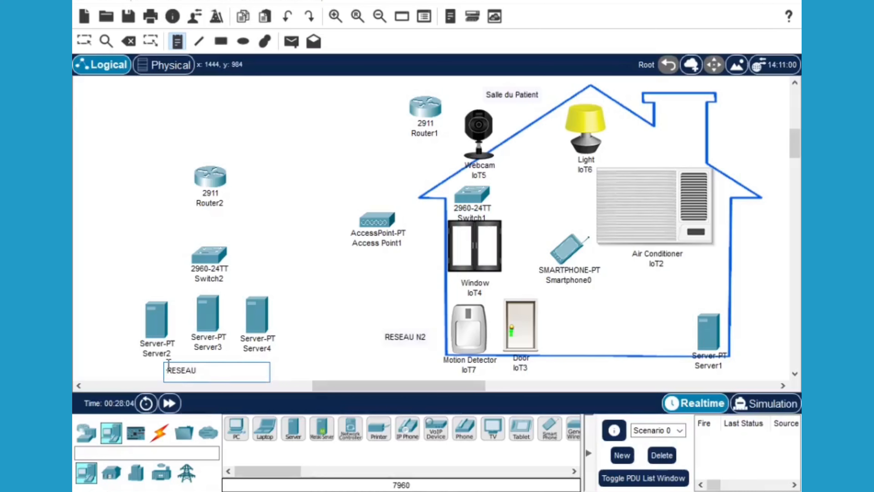
pyautogui.write(' N3')
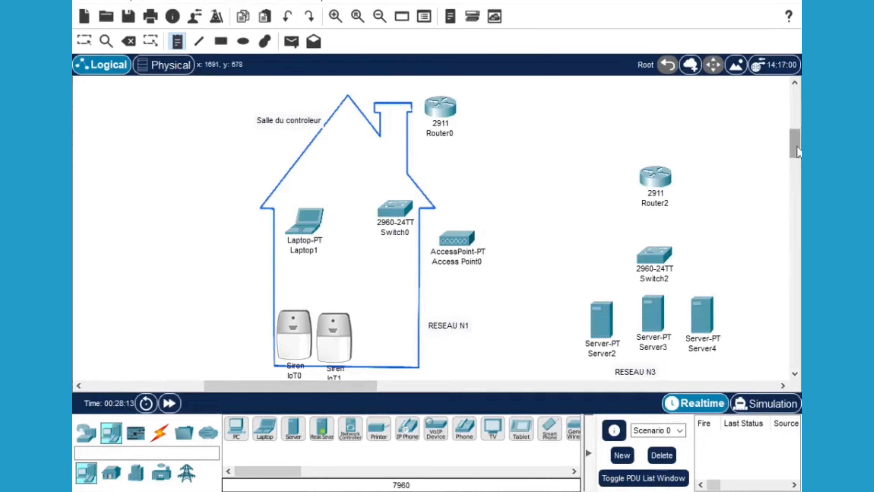
pyautogui.scroll(-1, 797, 152)
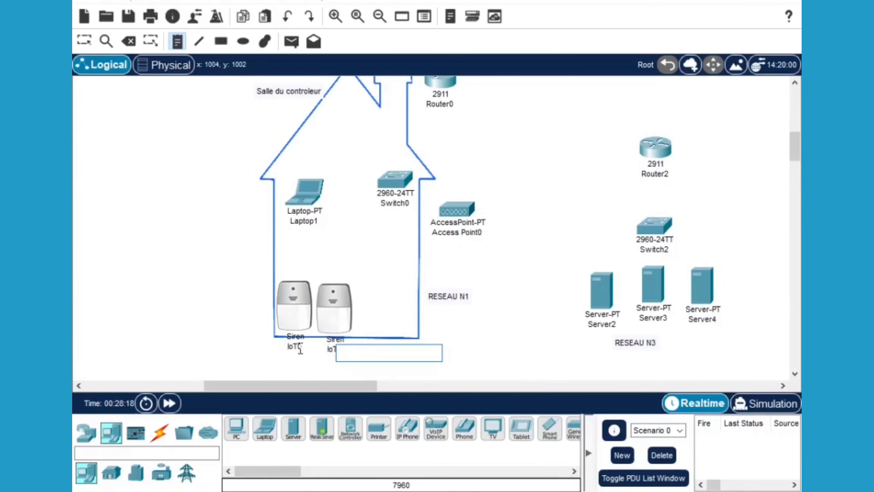
# Discard the two stray empty notes left on the canvas
pyautogui.click(138, 172)
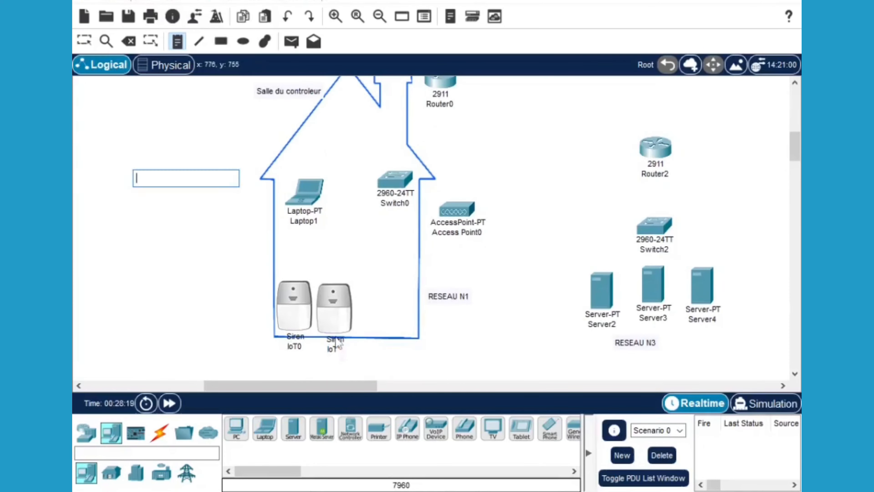
pyautogui.click(335, 354)
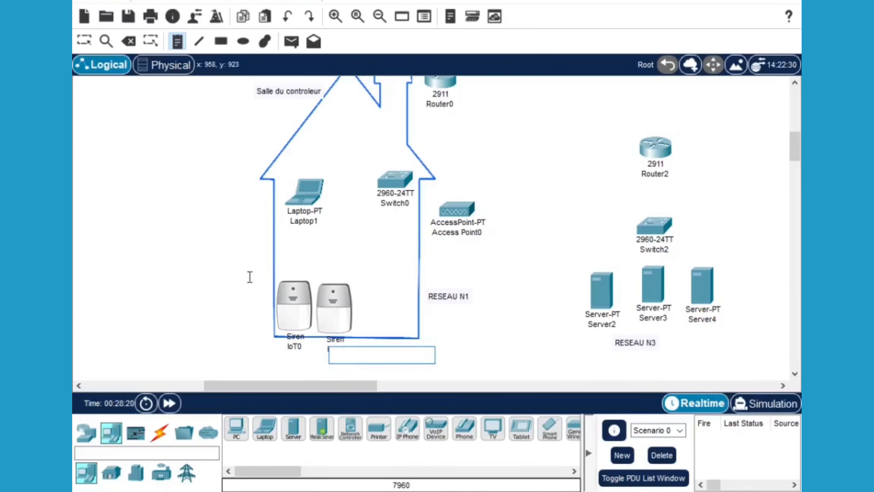
pyautogui.click(82, 43)
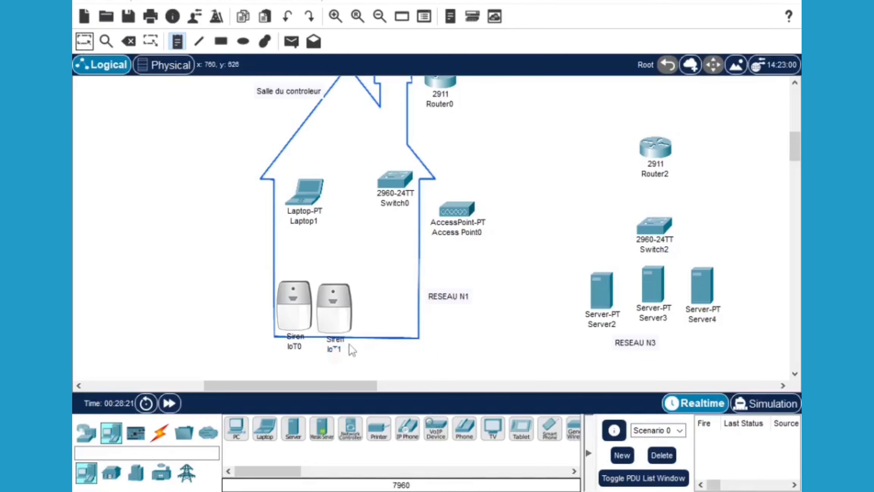
# Rename siren IoT1 to ALARME1 and siren IoT0 to ALARME2
pyautogui.click(335, 349)
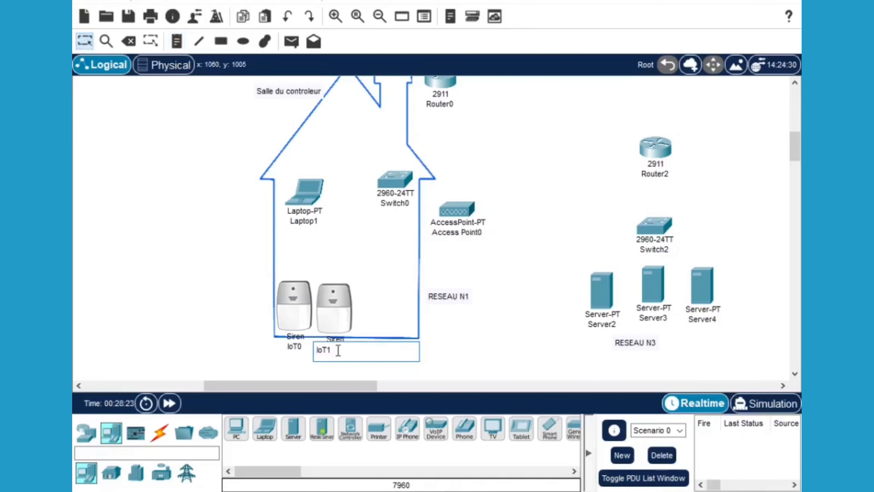
pyautogui.moveTo(339, 350); pyautogui.dragTo(317, 350)
pyautogui.write('ALARME1')
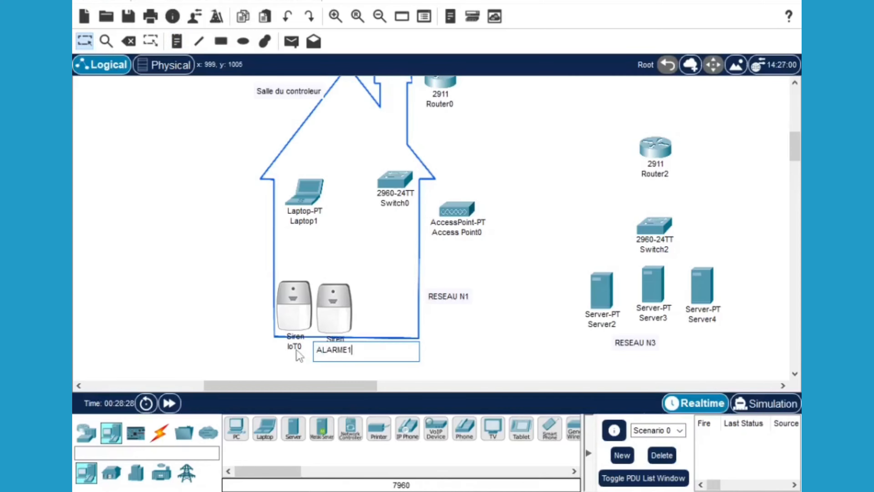
pyautogui.press('Return')
pyautogui.click(302, 346)
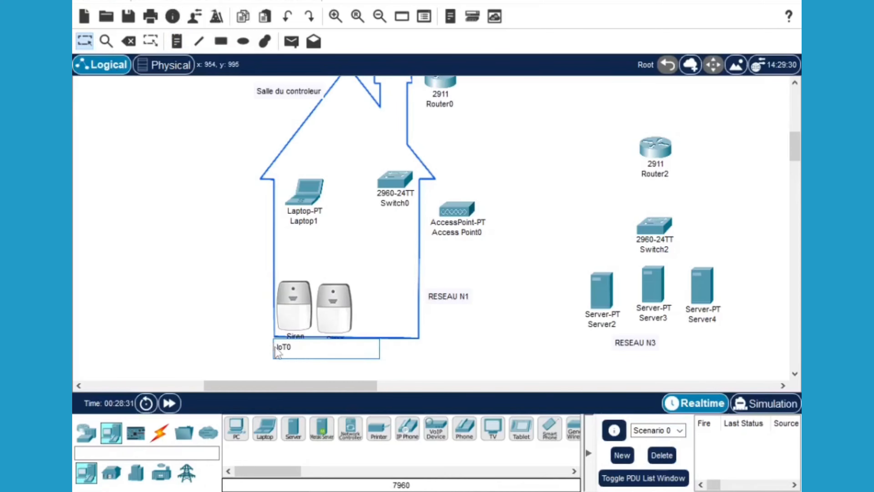
pyautogui.moveTo(292, 346); pyautogui.dragTo(271, 346)
pyautogui.write('ALARME2')
pyautogui.press('Return')
# Rename Laptop1 to PC
pyautogui.click(316, 221)
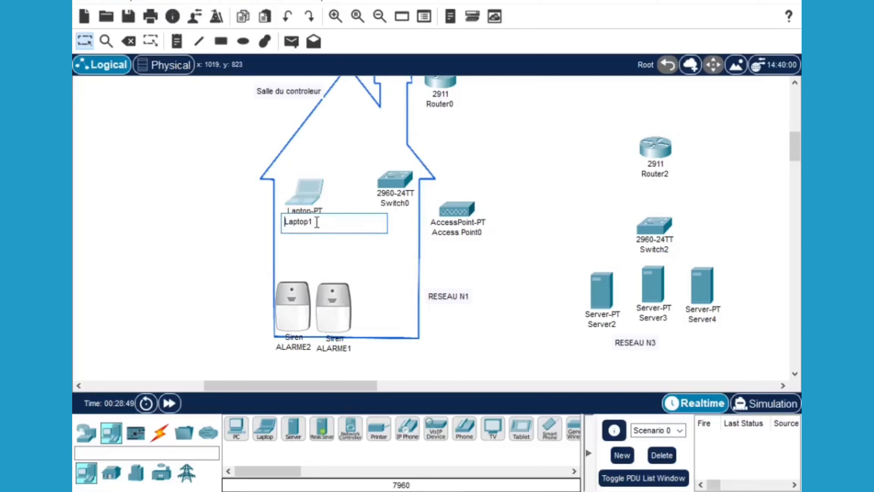
pyautogui.moveTo(313, 222); pyautogui.dragTo(285, 221)
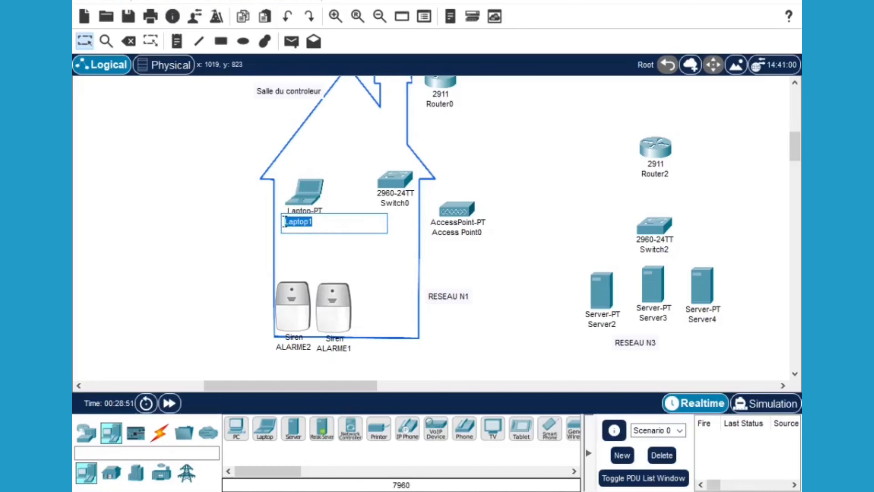
pyautogui.write('PC')
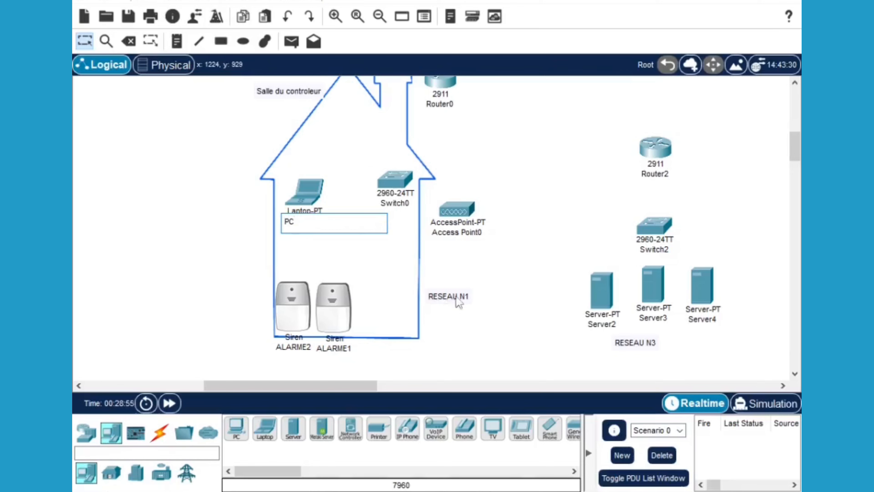
pyautogui.click(440, 104)
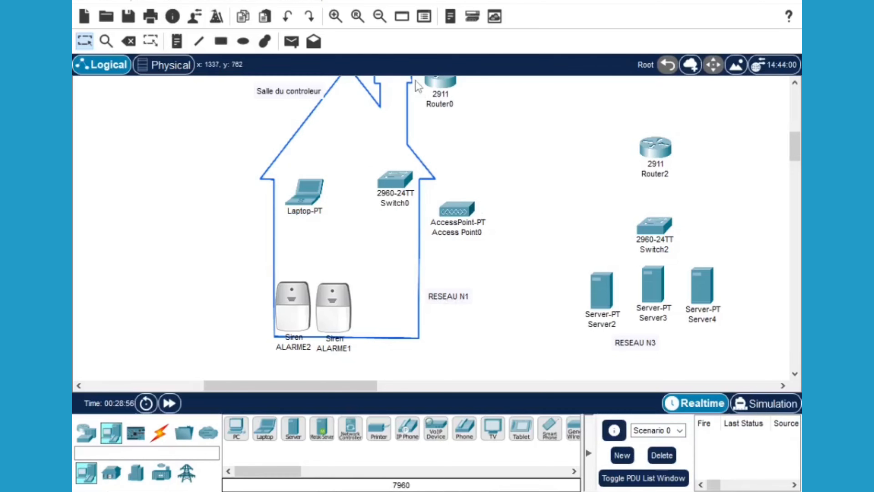
# Rename Router0 to R1
pyautogui.click(441, 104)
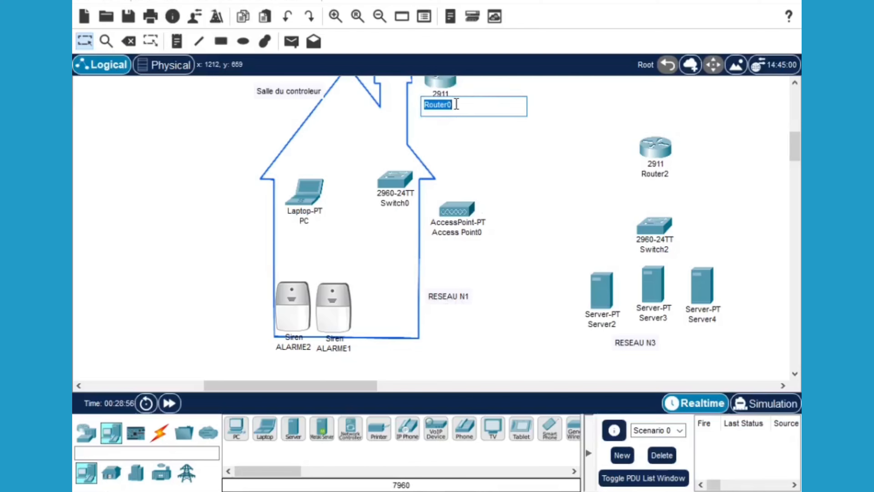
pyautogui.moveTo(456, 104); pyautogui.dragTo(432, 104)
pyautogui.press('BackSpace')
pyautogui.write('1')
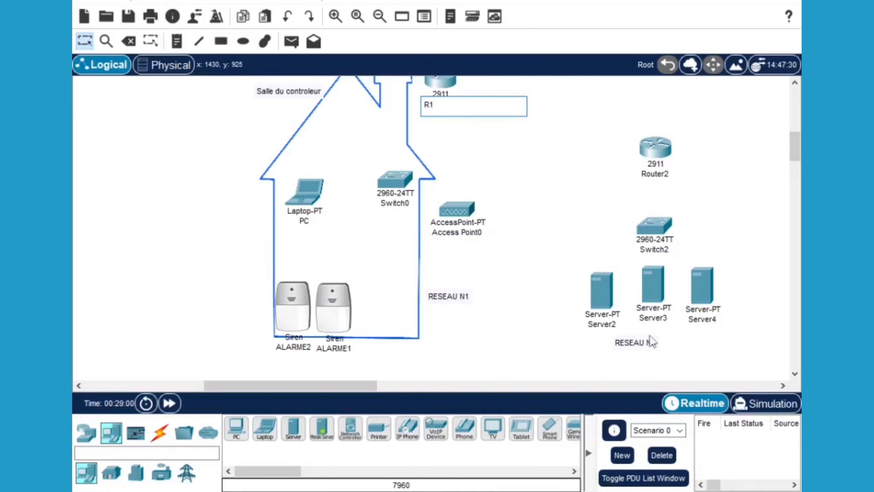
pyautogui.click(676, 184)
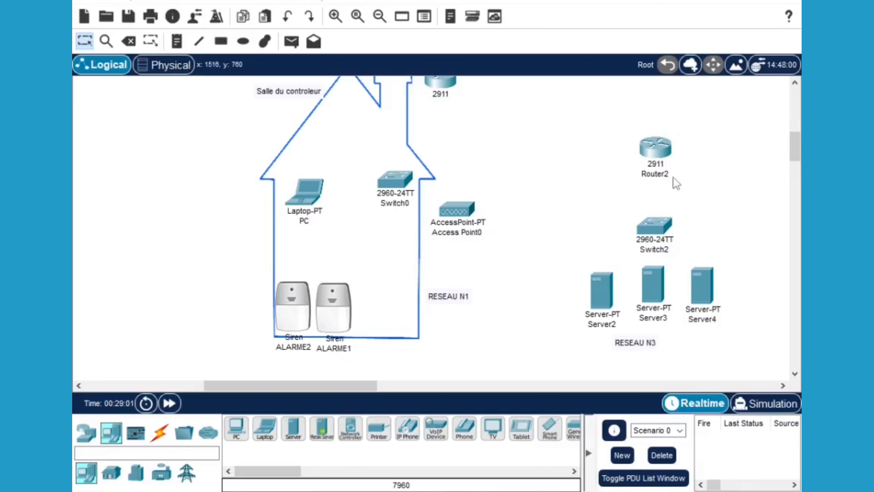
pyautogui.click(668, 173)
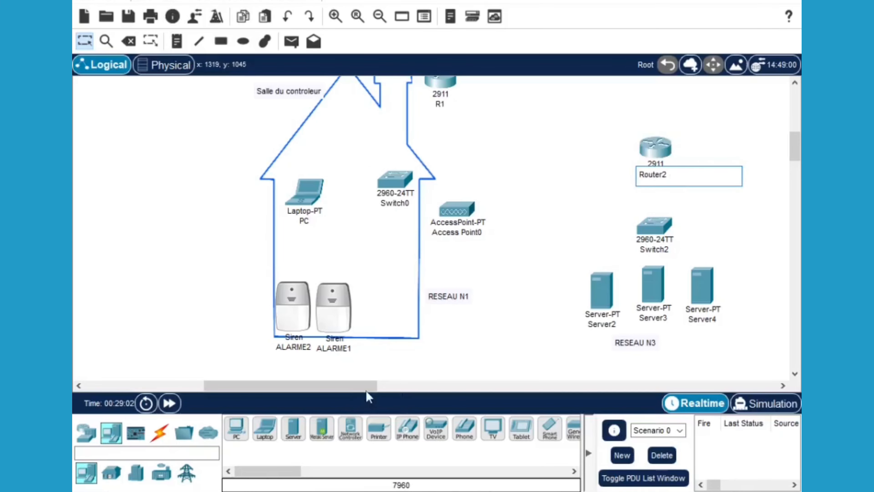
pyautogui.moveTo(365, 385); pyautogui.dragTo(470, 383)
# Rename the middle router Router2 to R3
pyautogui.click(477, 105)
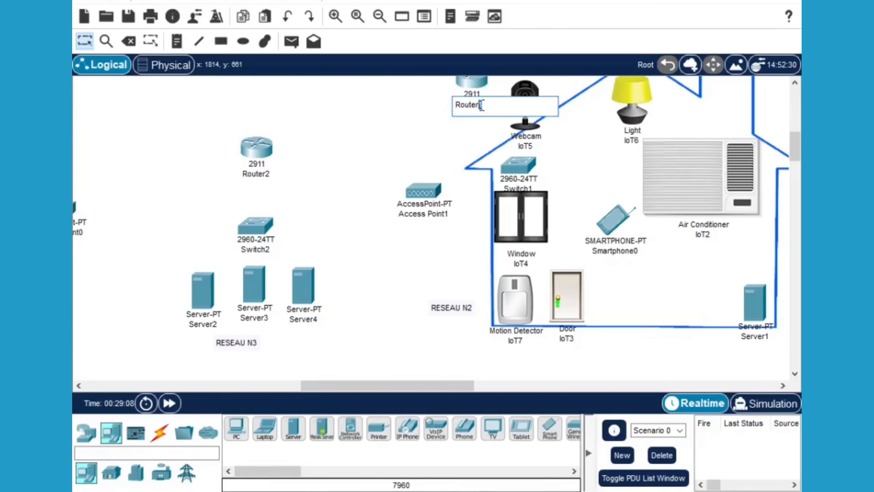
pyautogui.click(270, 173)
pyautogui.click(270, 173)
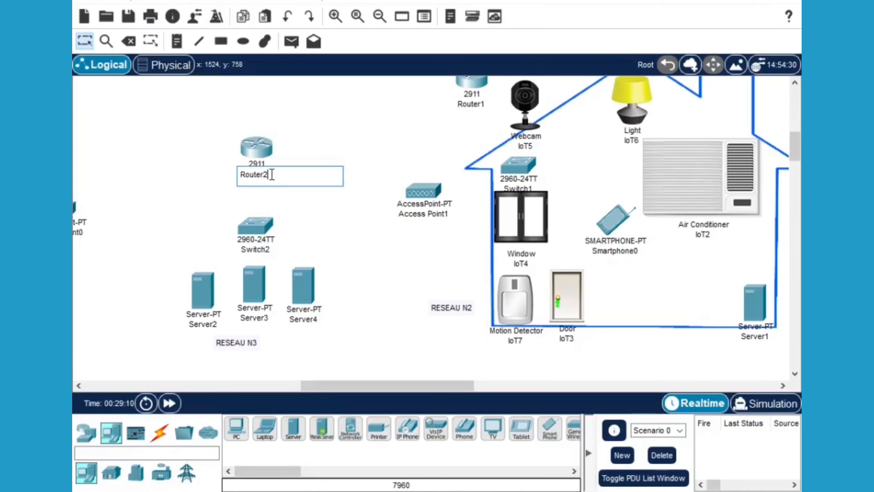
pyautogui.moveTo(271, 174); pyautogui.dragTo(255, 173)
pyautogui.write('3')
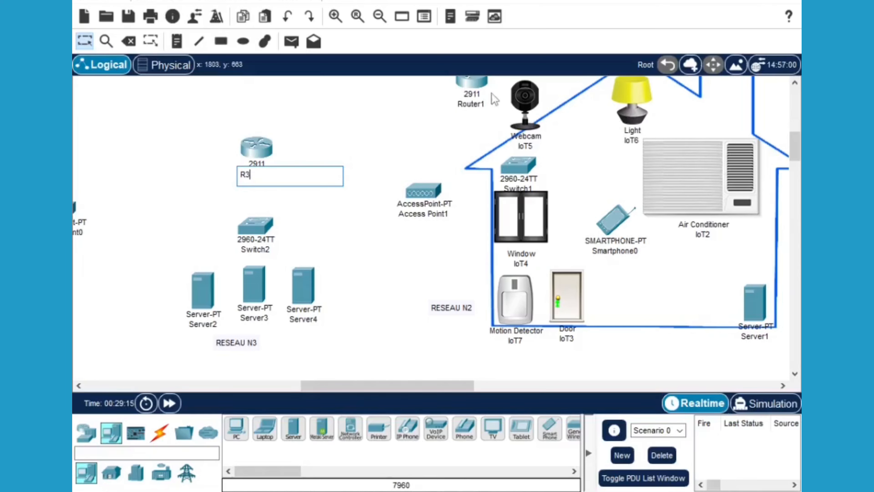
# Rename the patient-room router Router1 to R2
pyautogui.click(484, 104)
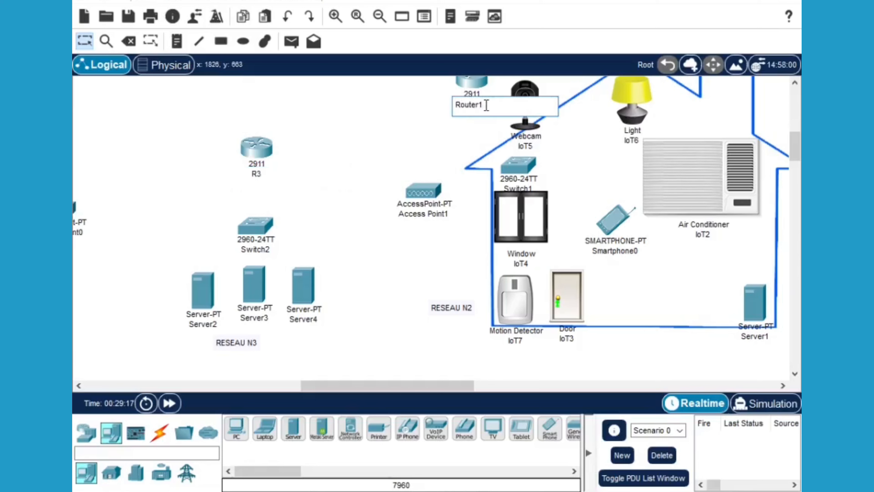
pyautogui.moveTo(484, 105); pyautogui.dragTo(460, 107)
pyautogui.write('2')
pyautogui.press('Return')
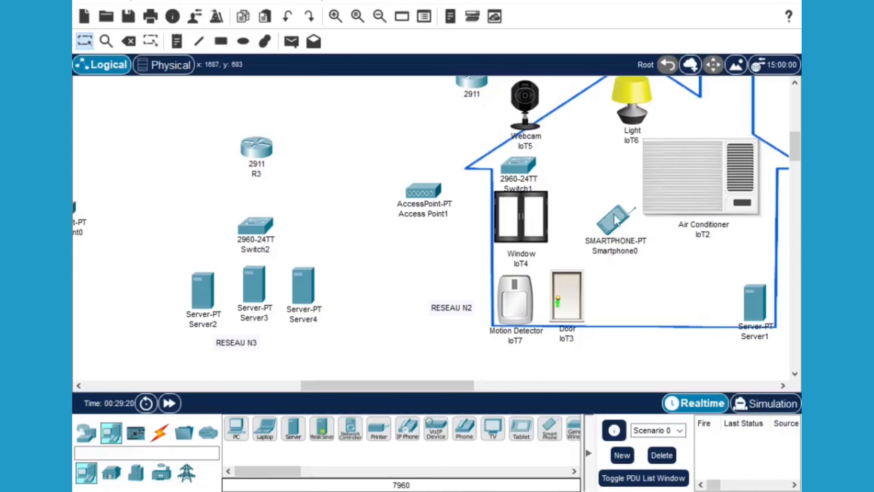
# Rename Server2 to DNS
pyautogui.moveTo(792, 147); pyautogui.dragTo(796, 150)
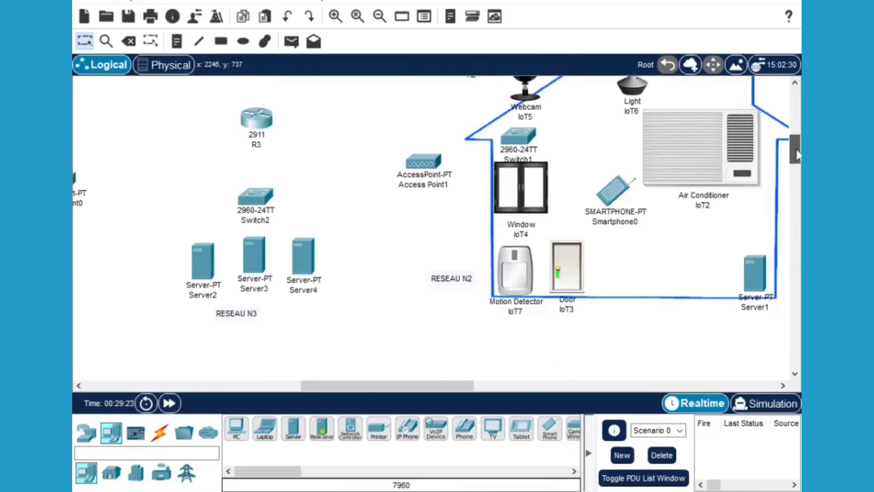
pyautogui.click(209, 295)
pyautogui.click(209, 296)
pyautogui.moveTo(220, 296); pyautogui.dragTo(194, 297)
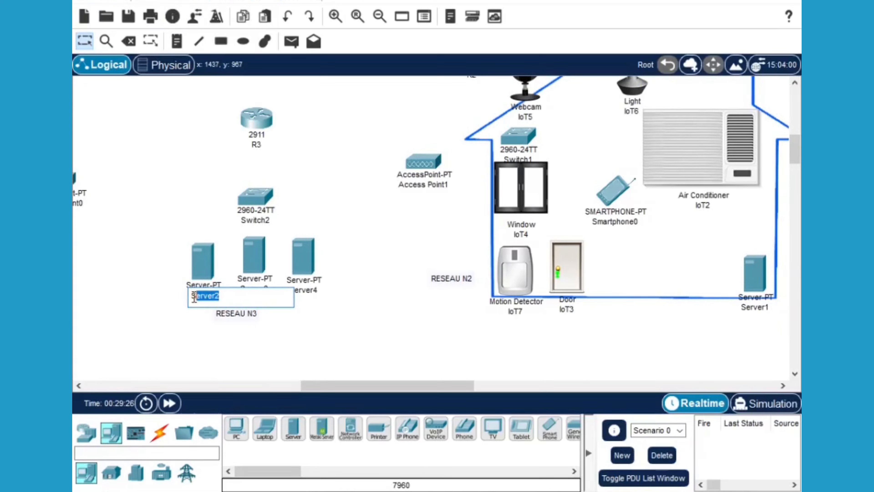
pyautogui.write('DNS')
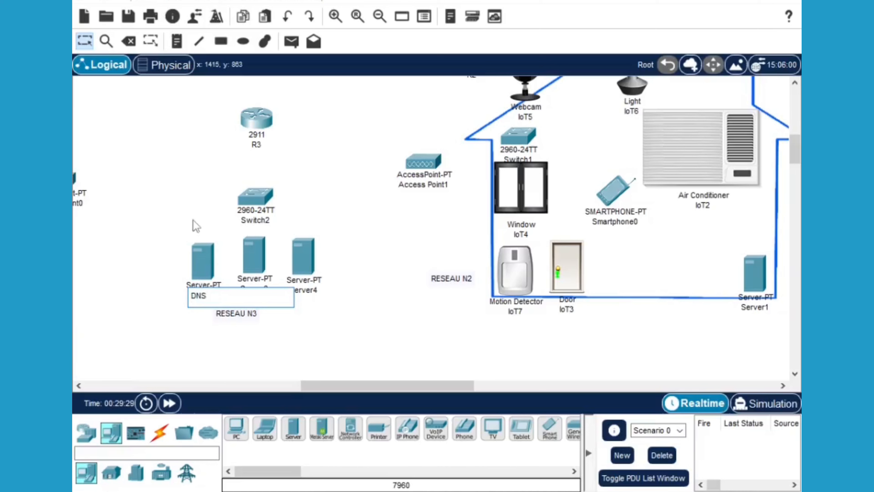
pyautogui.click(315, 314)
# Rename Server3 to WEB and Server4 to IOT
pyautogui.click(268, 289)
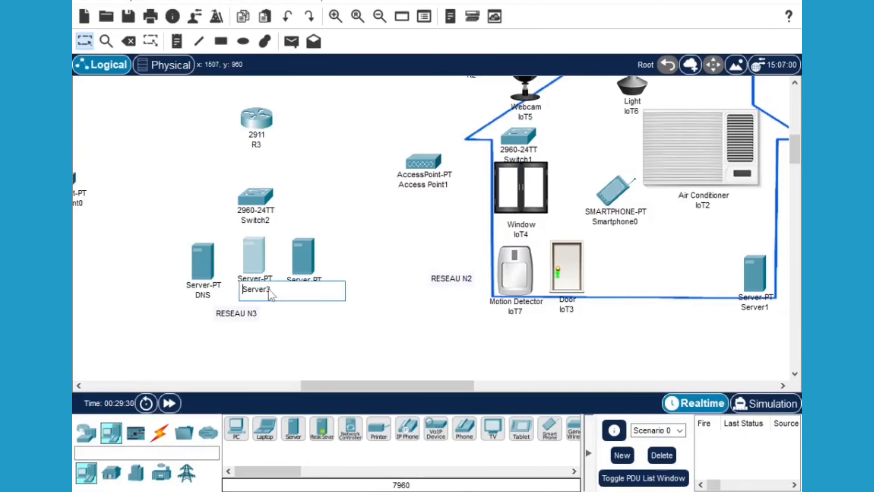
pyautogui.doubleClick(240, 289)
pyautogui.write('WE')
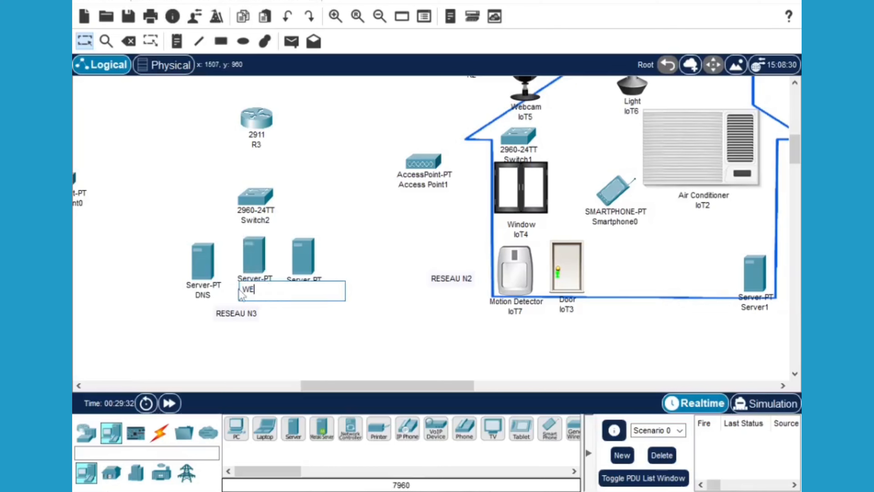
pyautogui.write('B')
pyautogui.press('Return')
pyautogui.click(312, 291)
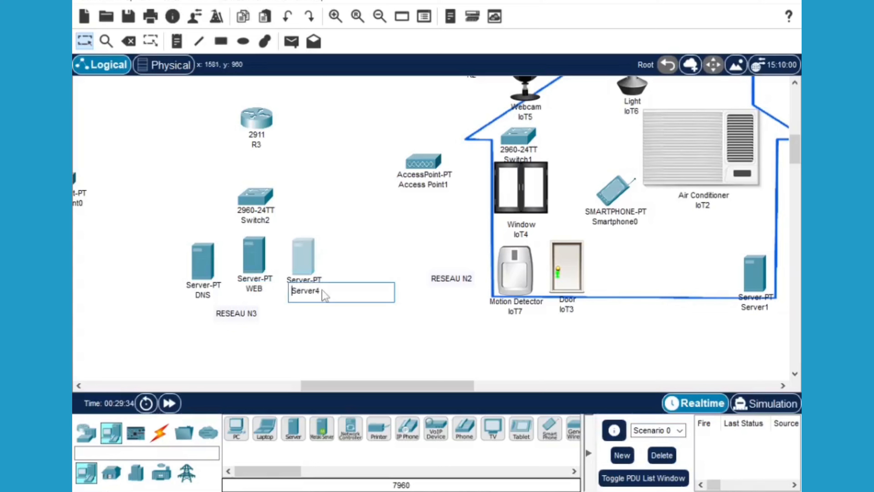
pyautogui.doubleClick(295, 290)
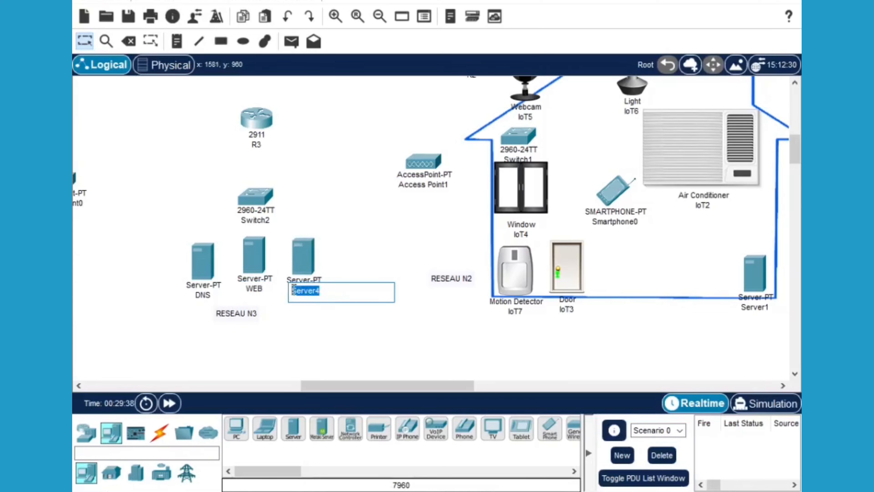
pyautogui.write('D')
pyautogui.write('OT')
pyautogui.moveTo(241, 316)
pyautogui.mouseDown()
pyautogui.moveTo(237, 322)
pyautogui.moveTo(253, 324)
pyautogui.mouseUp()
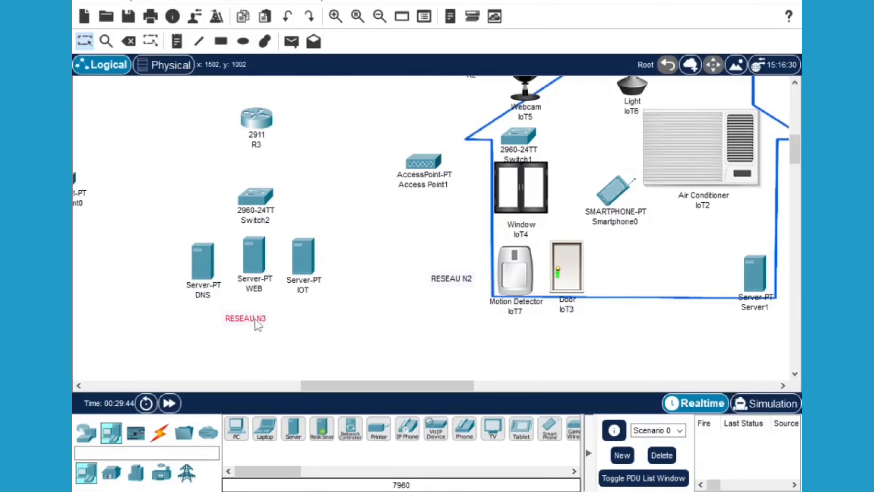
# Rename the motion detector DETECTEUR and the door PORTE
pyautogui.click(521, 315)
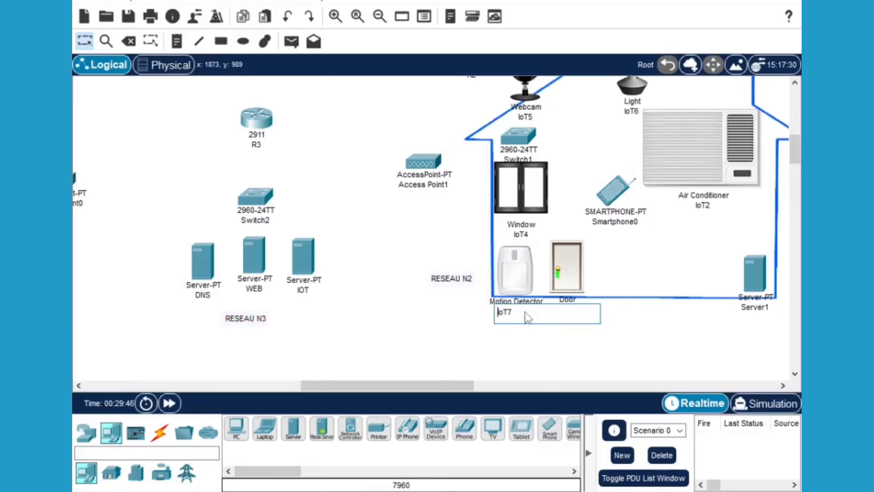
pyautogui.moveTo(516, 312); pyautogui.dragTo(496, 312)
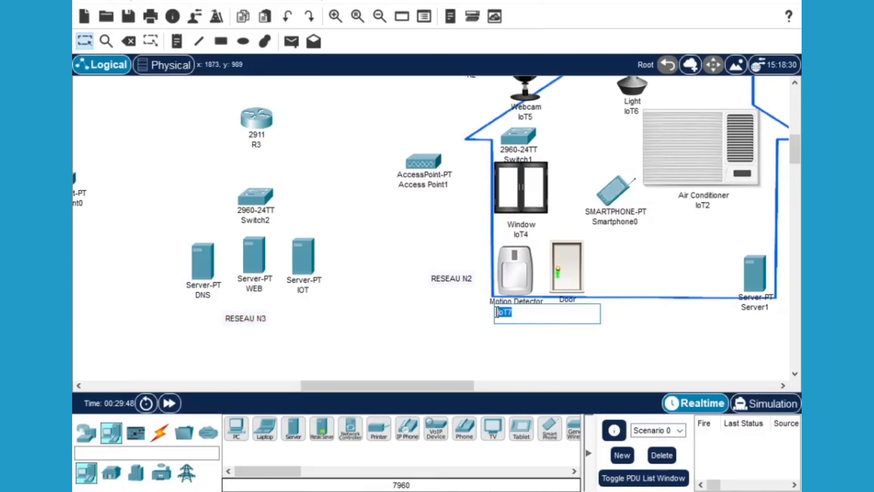
pyautogui.write('DETECTEUR')
pyautogui.click(613, 331)
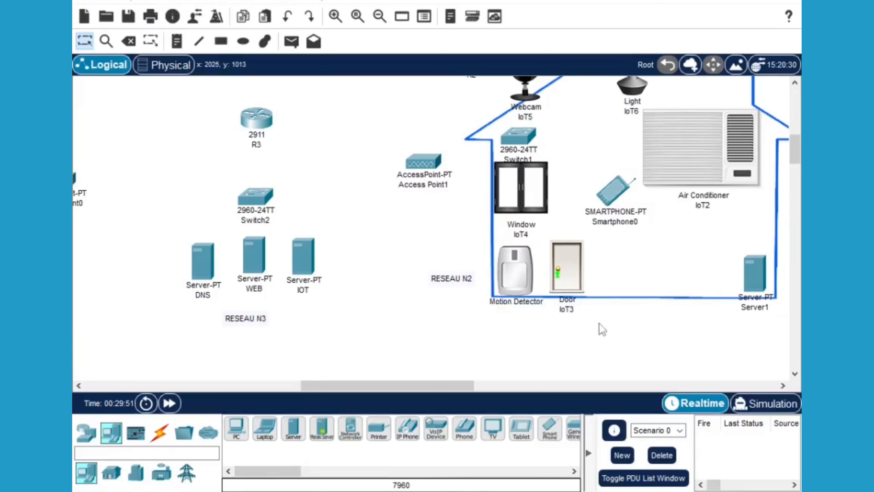
pyautogui.click(574, 310)
pyautogui.moveTo(571, 314); pyautogui.dragTo(549, 310)
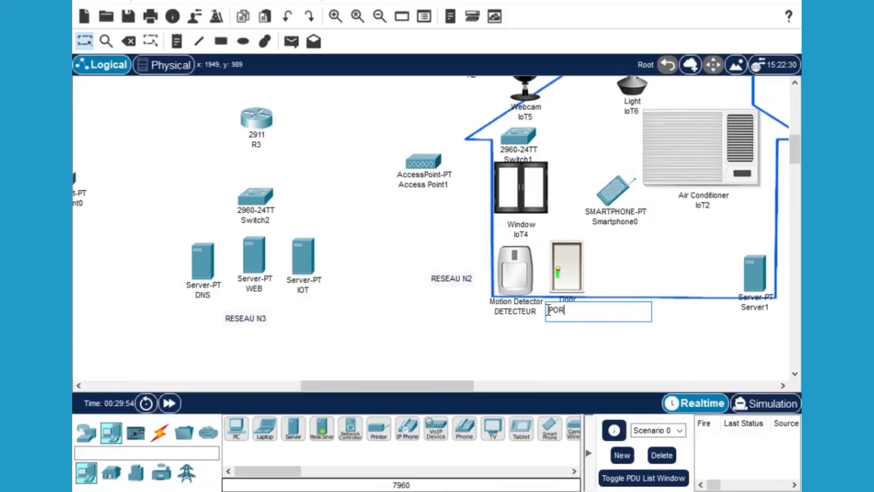
pyautogui.press('Escape')
# Rename the window FENETRE and Server1 DHCP
pyautogui.click(529, 235)
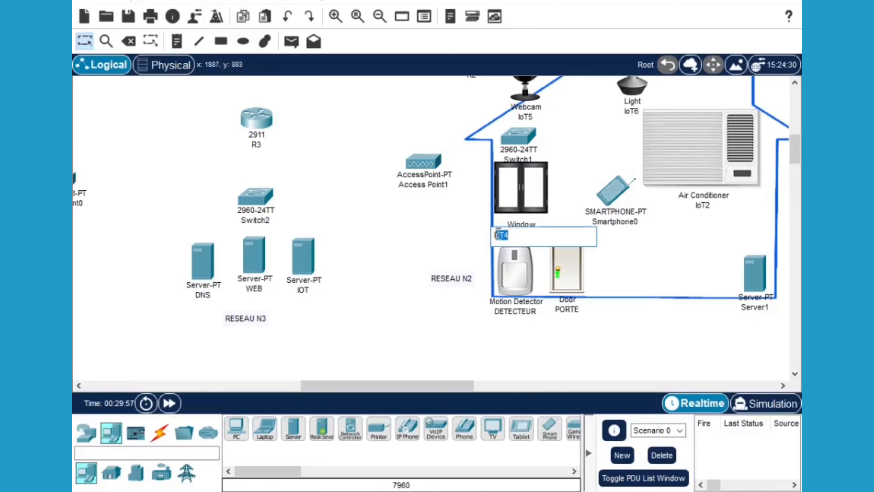
pyautogui.write('ENETRE')
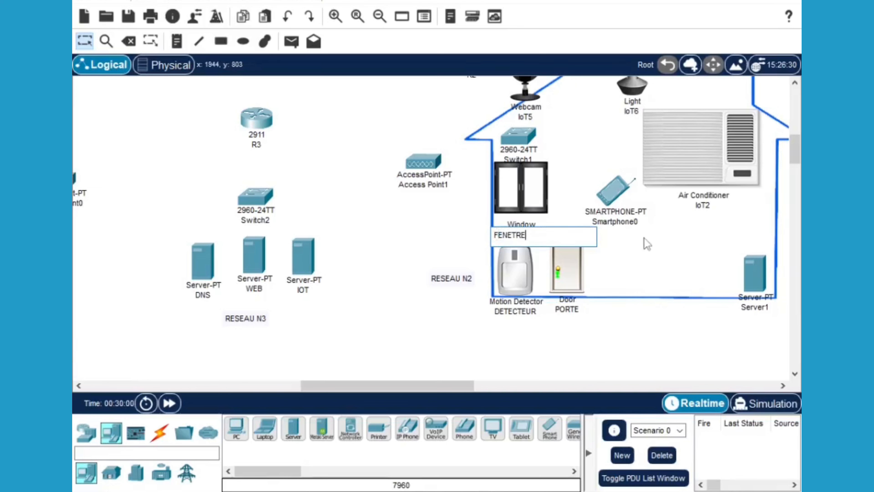
pyautogui.click(760, 310)
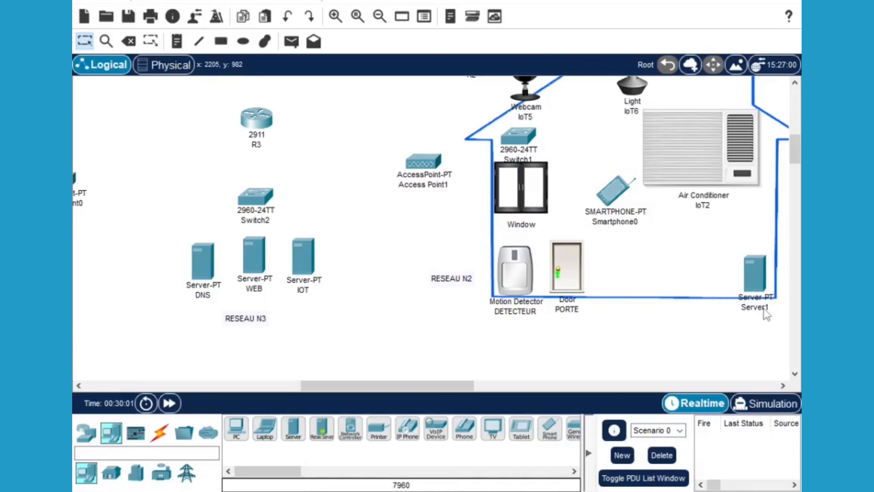
pyautogui.click(765, 308)
pyautogui.moveTo(771, 307); pyautogui.dragTo(697, 308)
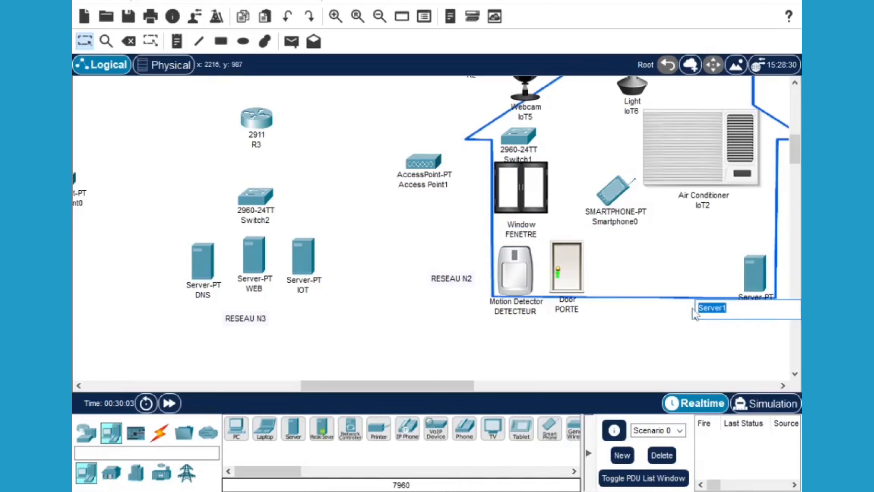
pyautogui.write('DHCP')
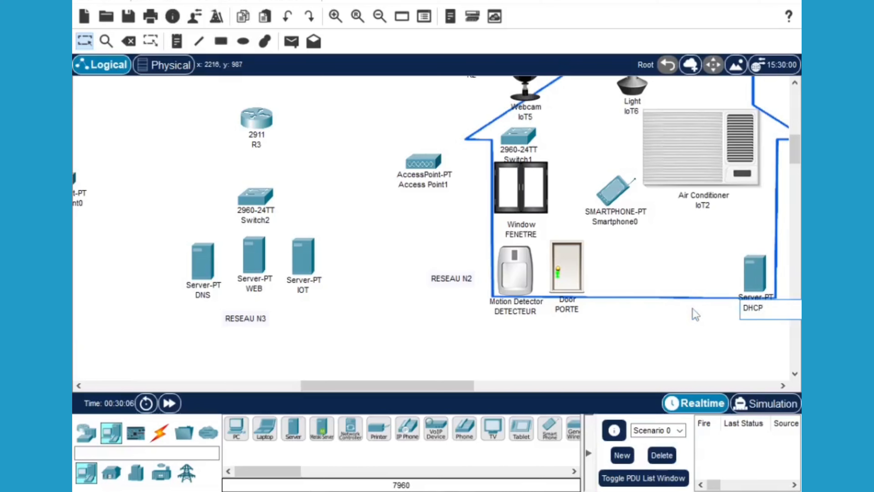
pyautogui.click(657, 339)
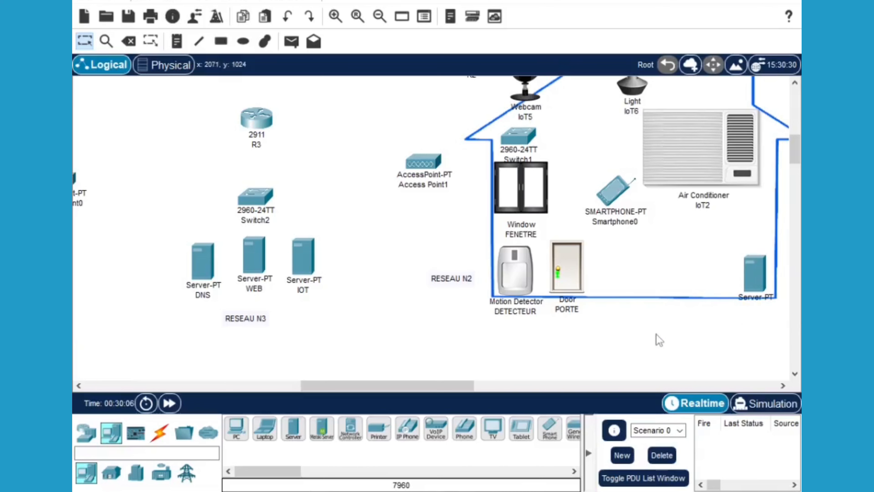
# Rename the air conditioner SPLIT
pyautogui.click(701, 206)
pyautogui.moveTo(661, 204); pyautogui.dragTo(645, 205)
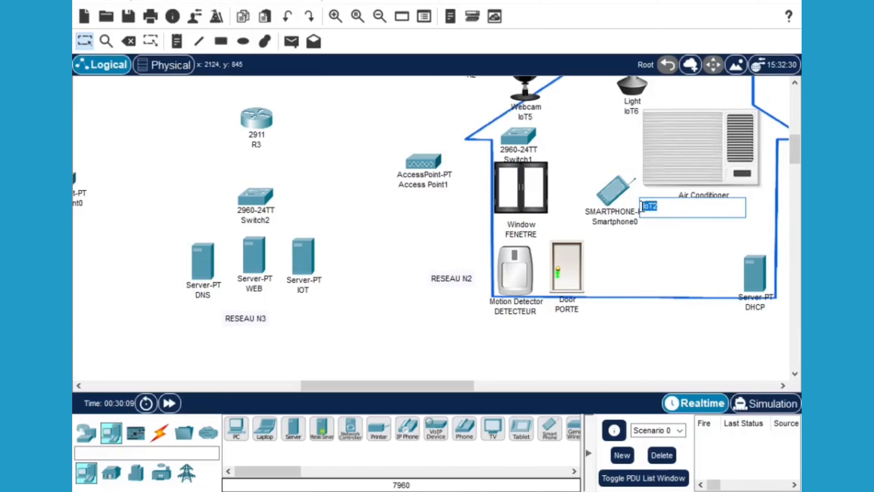
pyautogui.write('SPL')
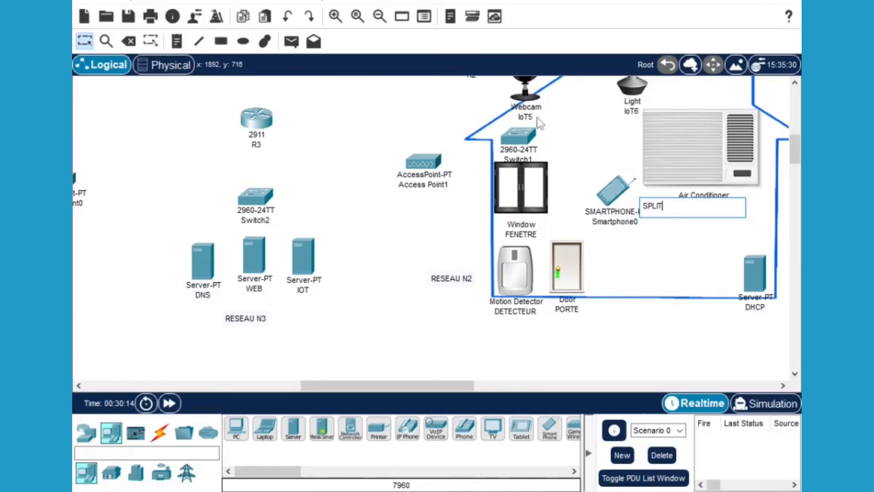
pyautogui.moveTo(798, 141); pyautogui.dragTo(797, 135)
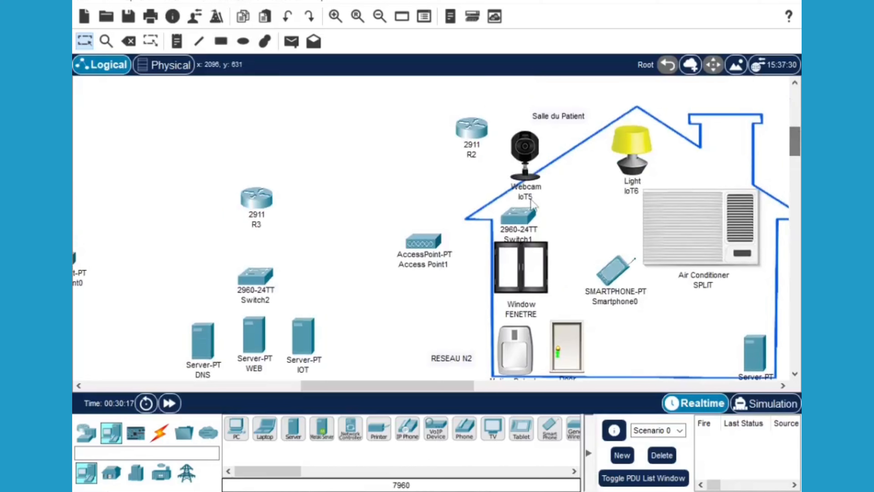
# Rename the webcam from IoT5 to CAM
pyautogui.click(540, 204)
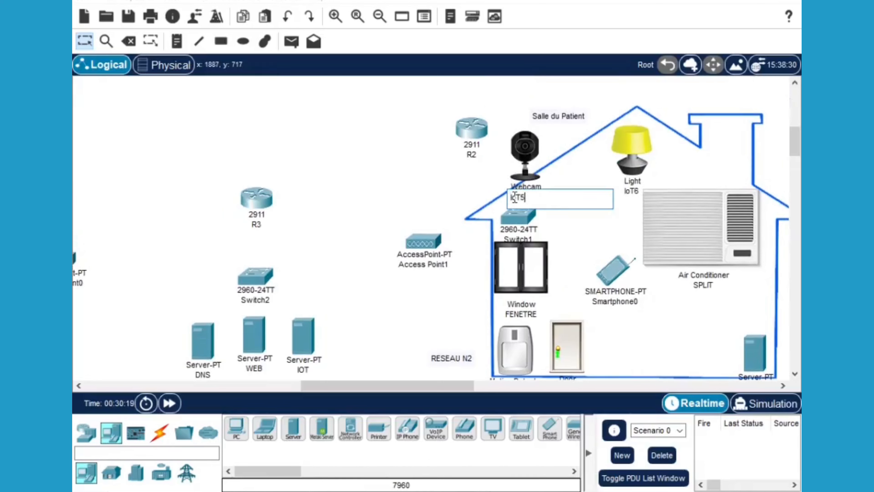
pyautogui.doubleClick(512, 198)
pyautogui.write('CAM')
pyautogui.click(640, 192)
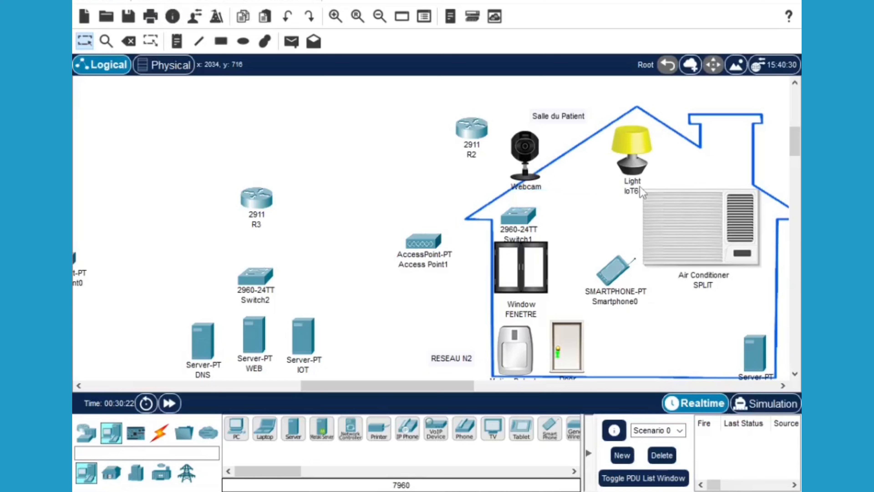
# Rename the light from IoT6 to LAMPE and pan left toward Salle du controleur
pyautogui.click(640, 192)
pyautogui.doubleClick(606, 195)
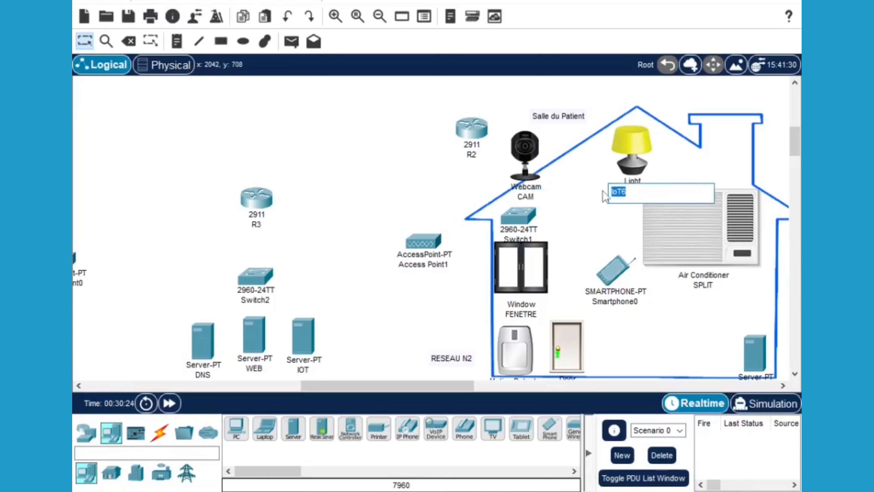
pyautogui.write('LAMPE')
pyautogui.click(594, 222)
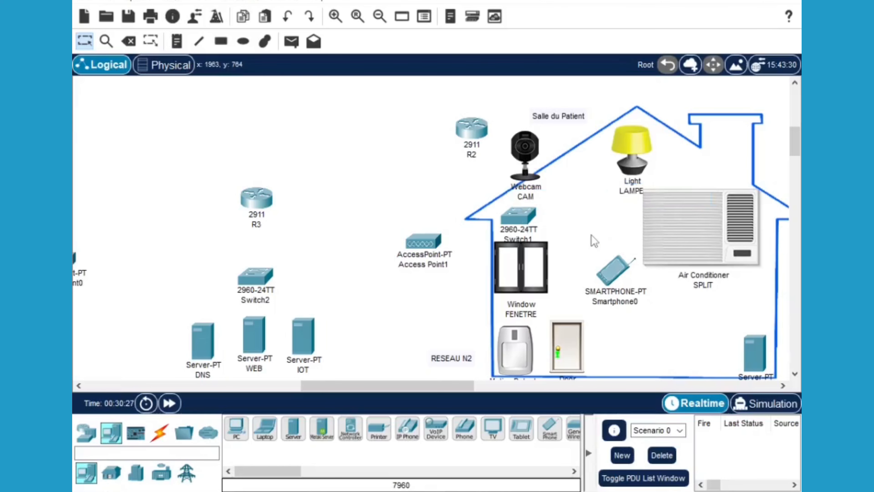
pyautogui.moveTo(449, 386); pyautogui.dragTo(398, 388)
pyautogui.scroll(-1, 661, 254)
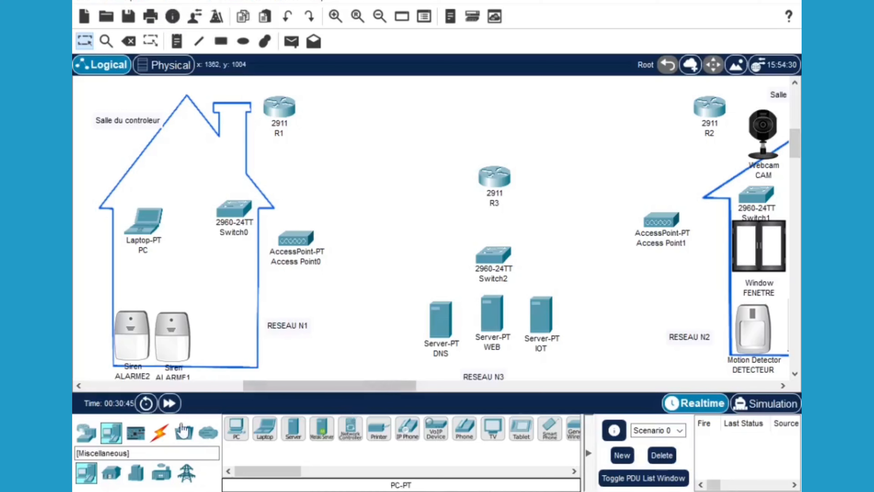
# Auto-cable Switch0 to Access Point0 and to router R1
pyautogui.click(161, 433)
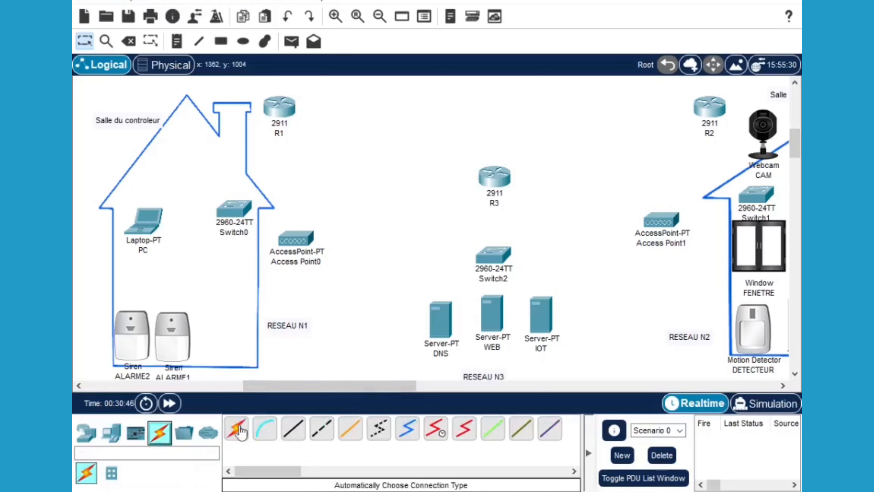
pyautogui.click(240, 431)
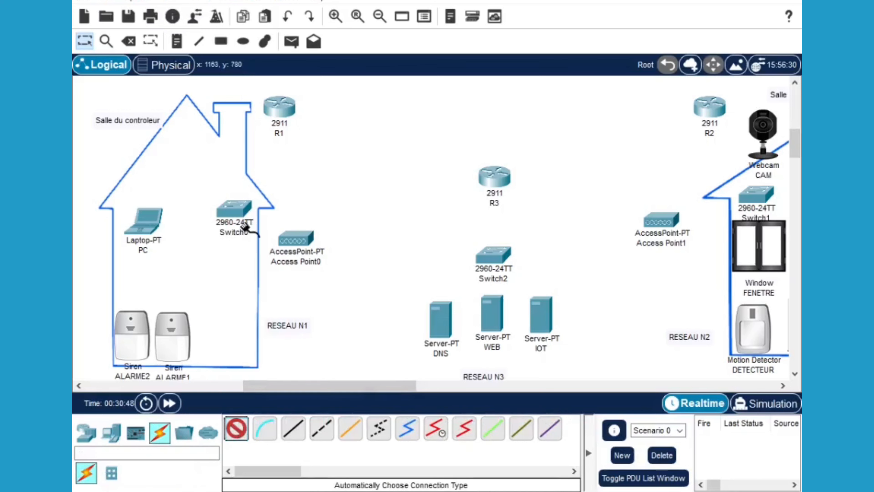
pyautogui.click(231, 210)
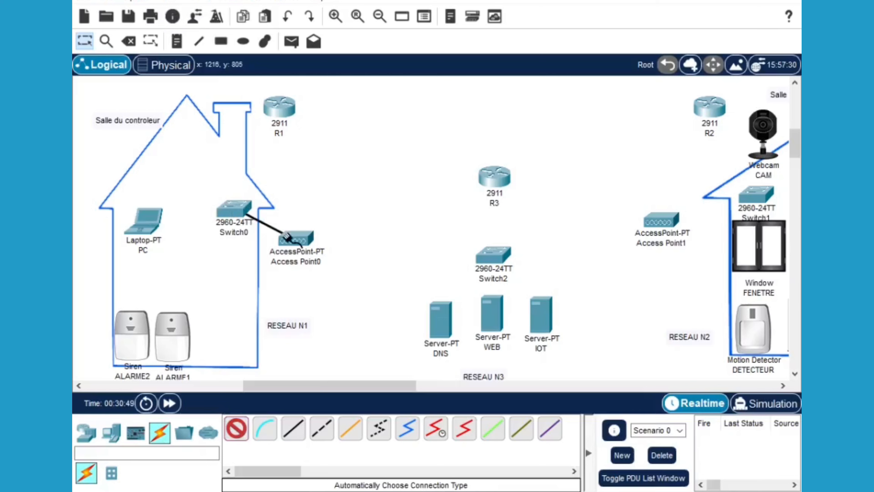
pyautogui.click(289, 238)
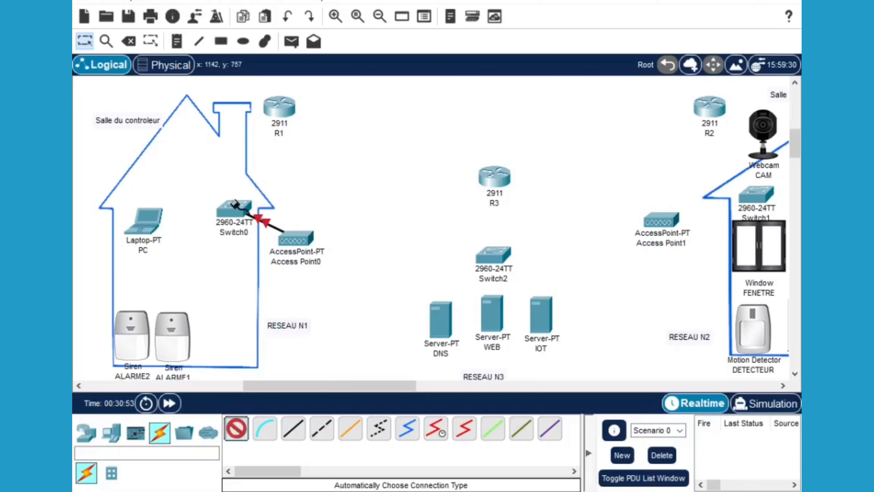
pyautogui.click(235, 204)
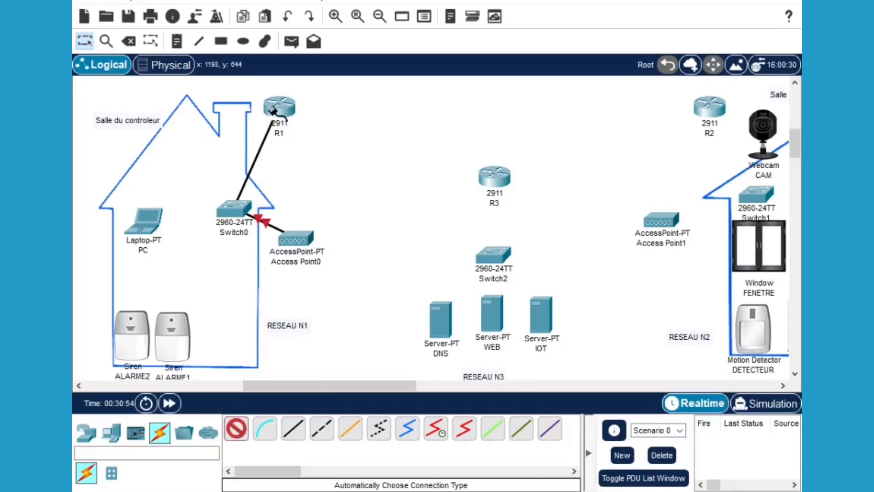
pyautogui.click(274, 109)
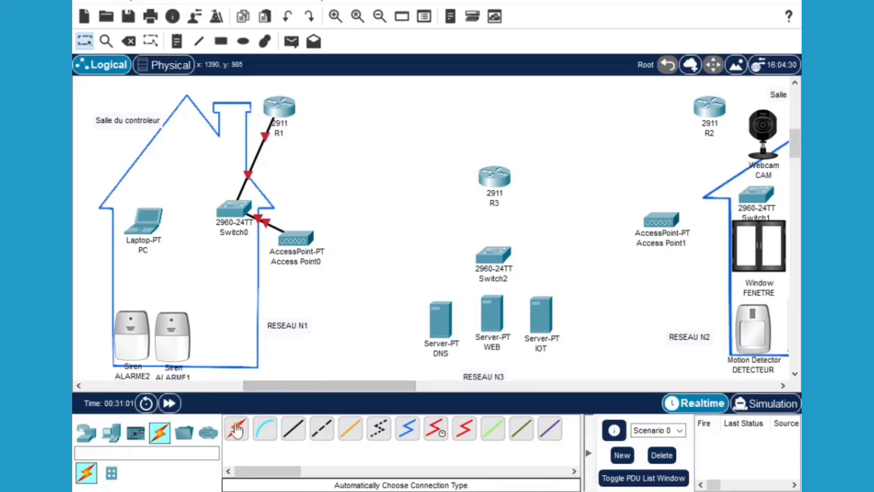
# Cable router R3 and the DNS, WEB and IOT servers to Switch2
pyautogui.click(236, 428)
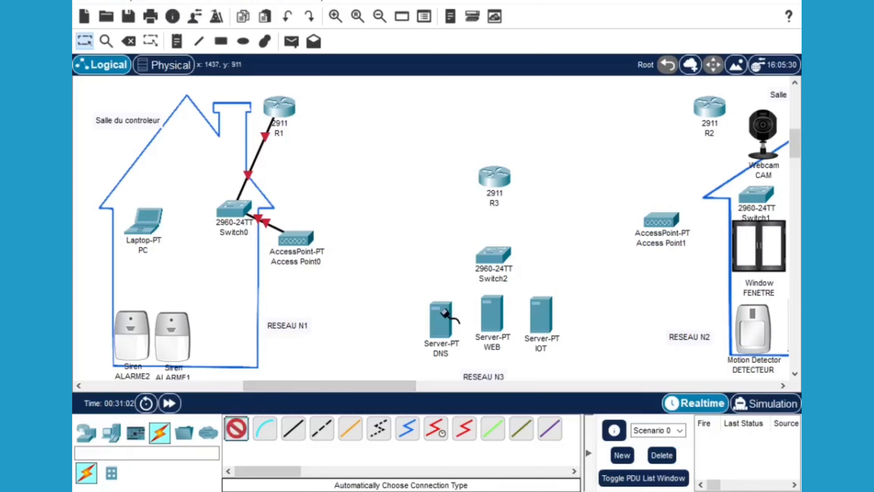
pyautogui.click(495, 180)
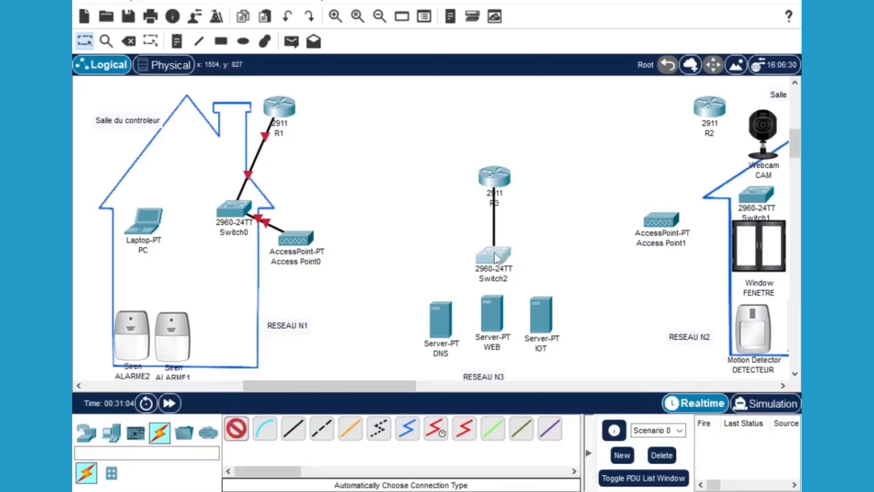
pyautogui.click(493, 255)
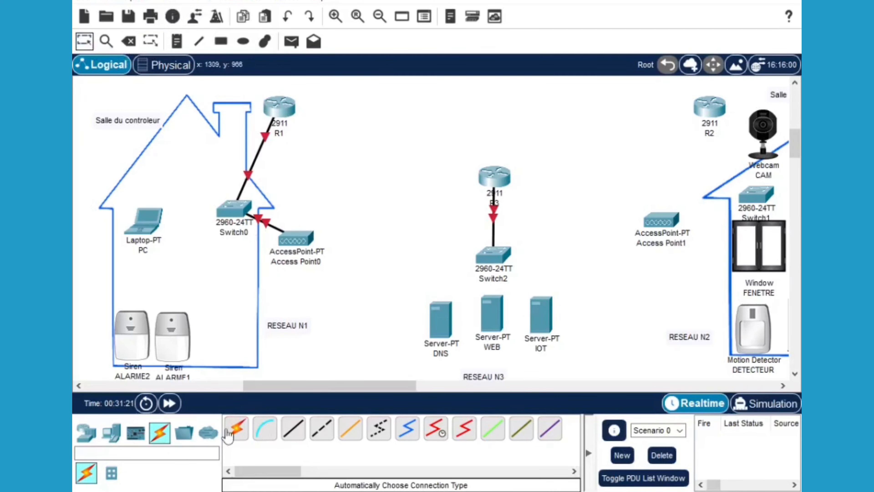
pyautogui.click(236, 429)
pyautogui.click(494, 255)
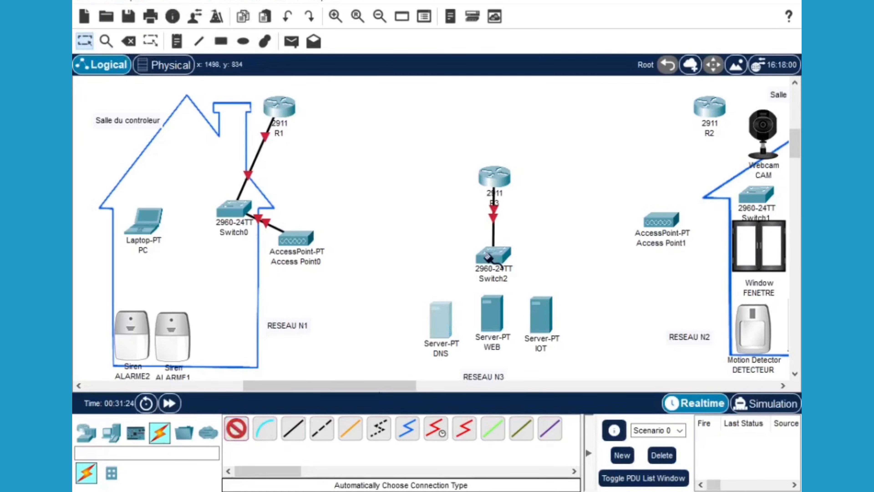
pyautogui.click(442, 318)
pyautogui.click(236, 429)
pyautogui.click(493, 255)
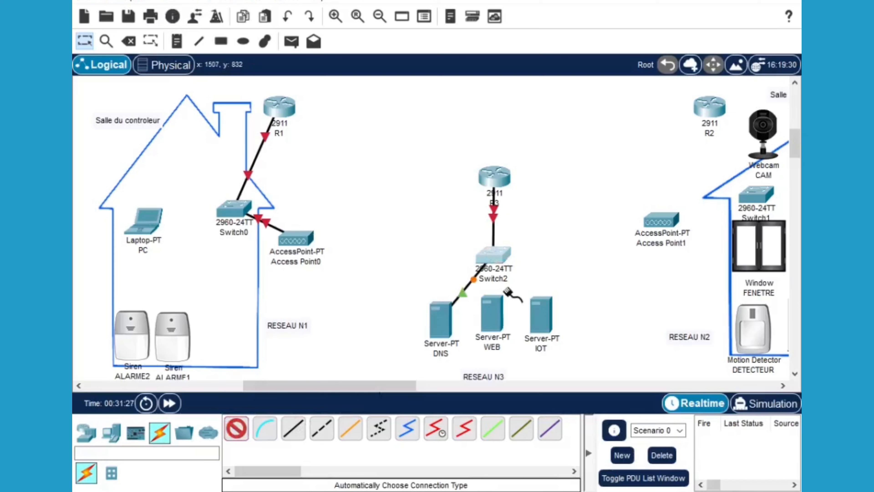
pyautogui.click(492, 313)
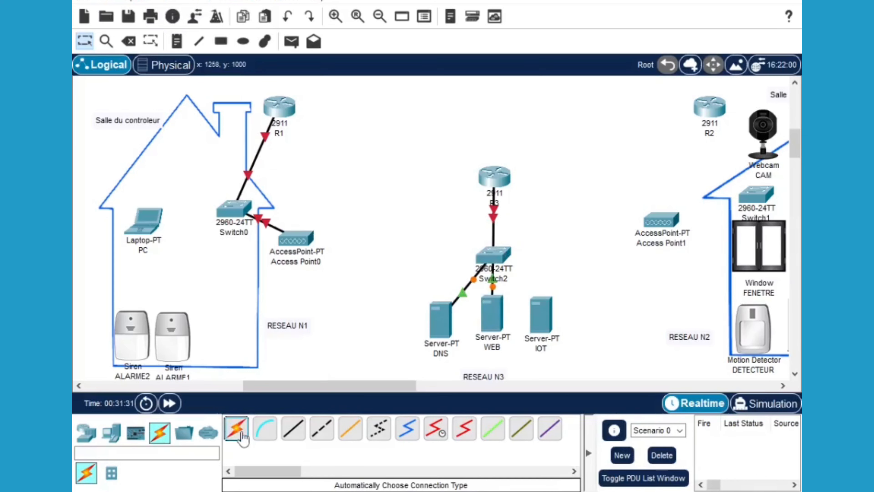
pyautogui.click(236, 429)
pyautogui.click(493, 255)
pyautogui.click(541, 314)
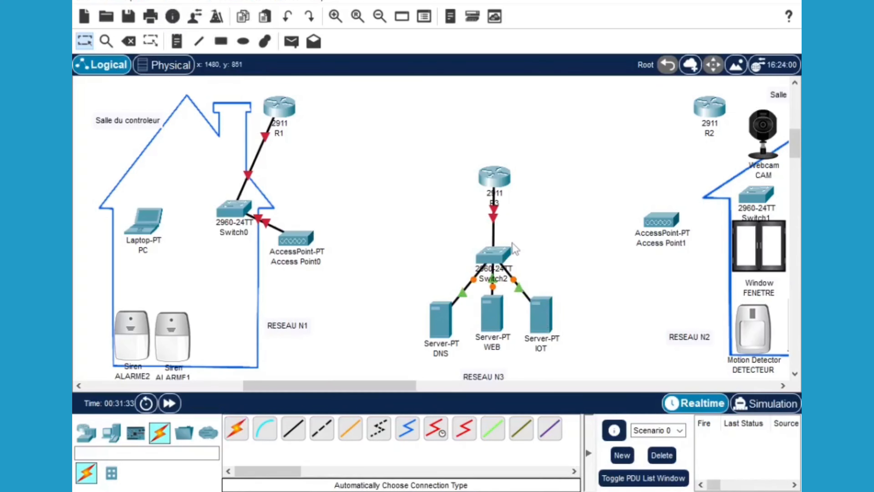
pyautogui.moveTo(494, 253); pyautogui.dragTo(494, 241)
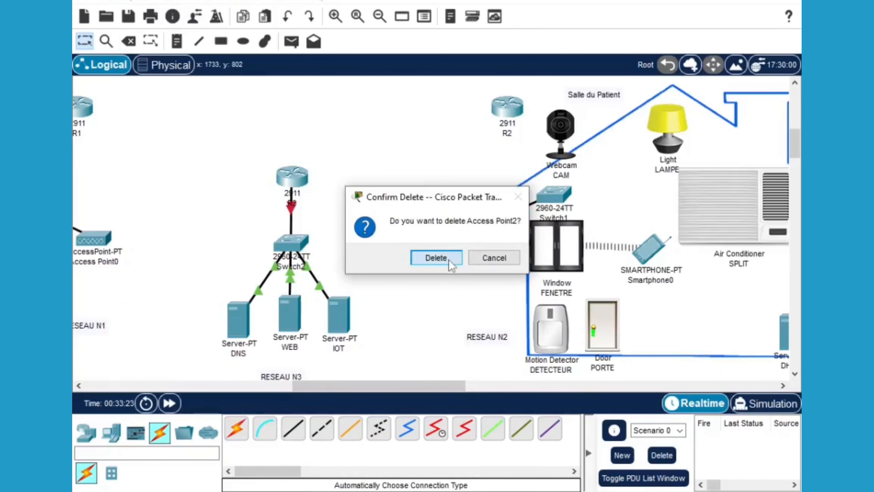
# Delete the old Access Point1 and link router R2 to Switch1
pyautogui.click(450, 263)
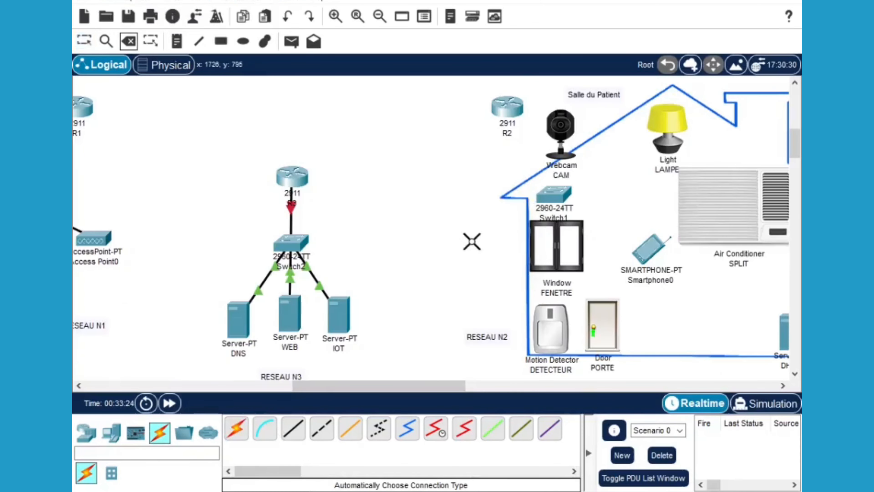
pyautogui.click(236, 428)
pyautogui.click(508, 109)
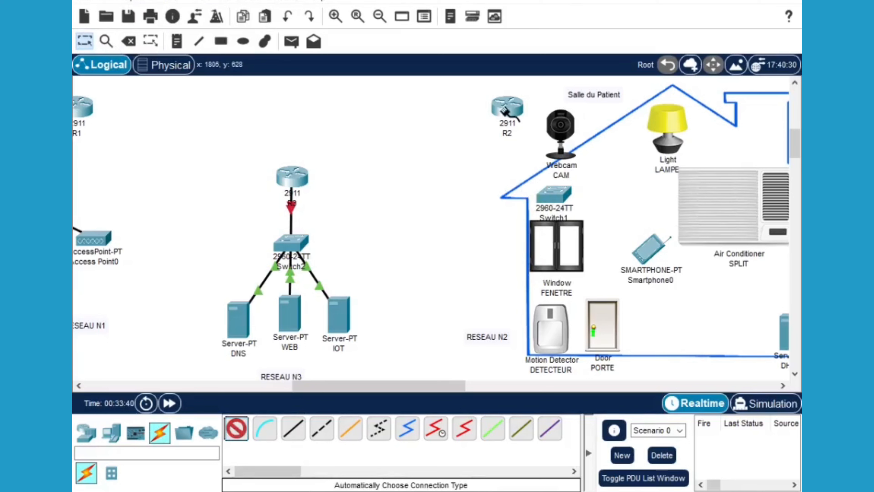
pyautogui.click(551, 193)
# Place a new Access Point3, cable it to Switch1 and toggle its power
pyautogui.click(87, 433)
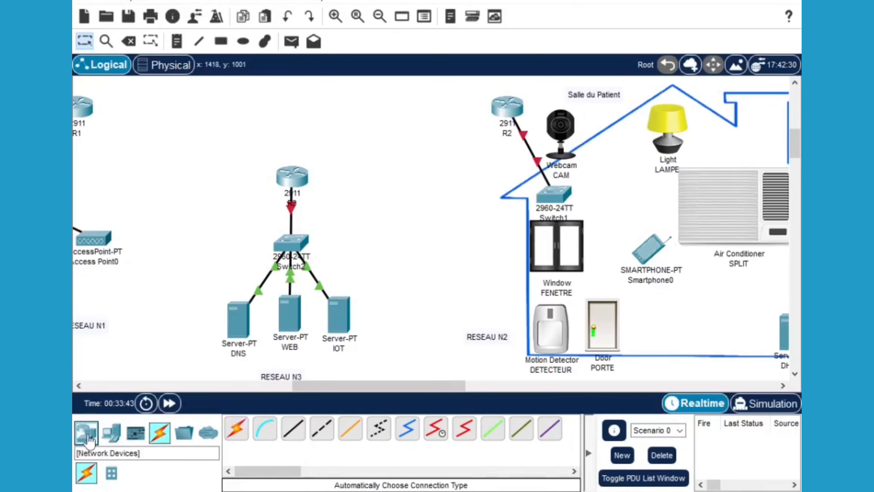
pyautogui.click(159, 473)
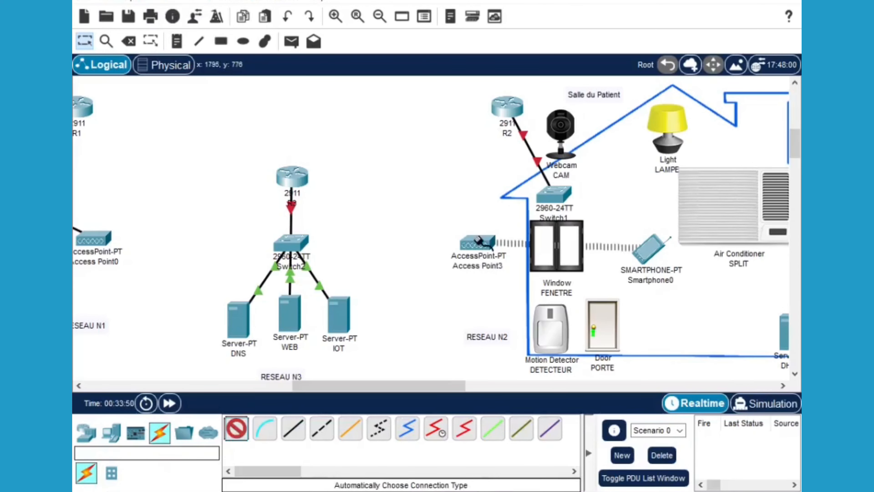
pyautogui.click(476, 244)
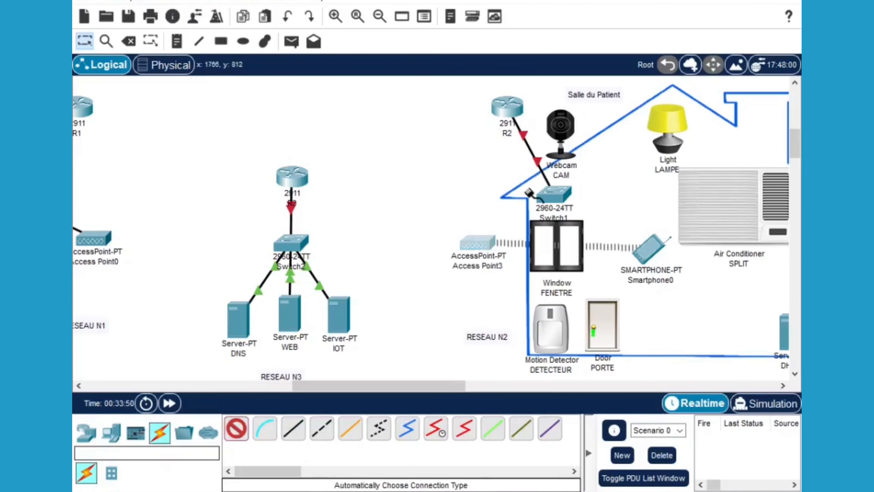
pyautogui.click(554, 194)
pyautogui.click(477, 244)
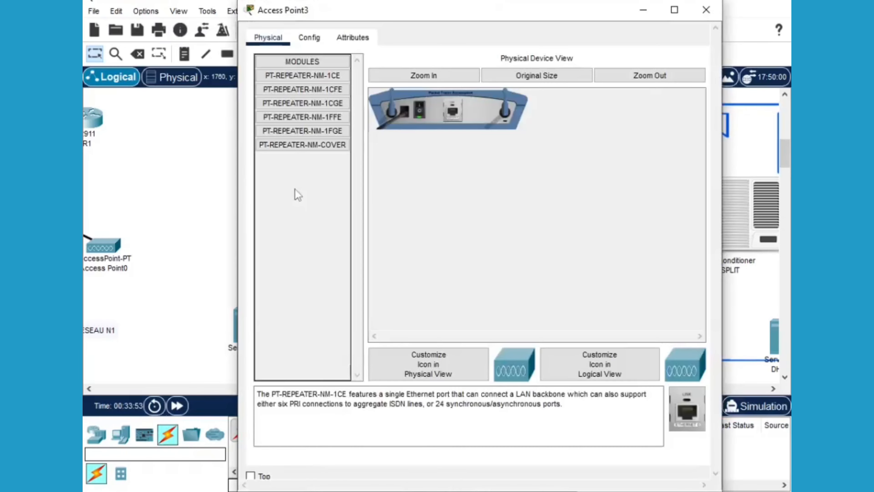
pyautogui.click(420, 111)
pyautogui.click(706, 9)
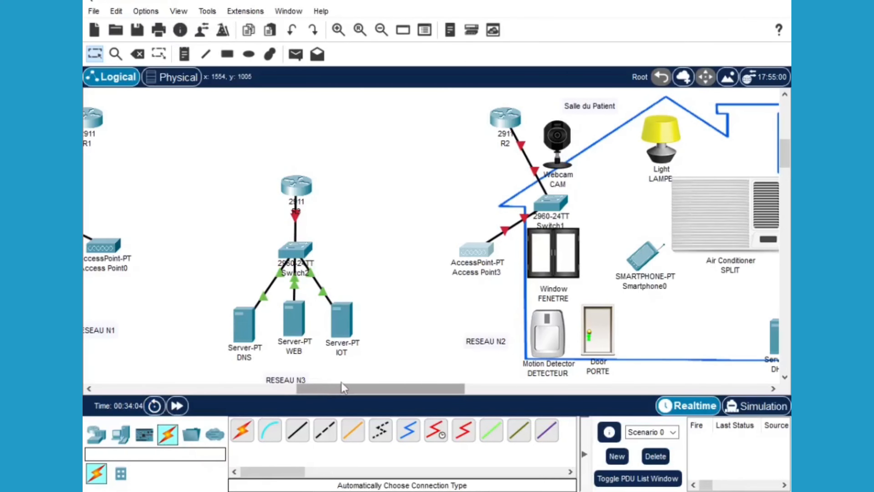
pyautogui.moveTo(342, 390); pyautogui.dragTo(315, 394)
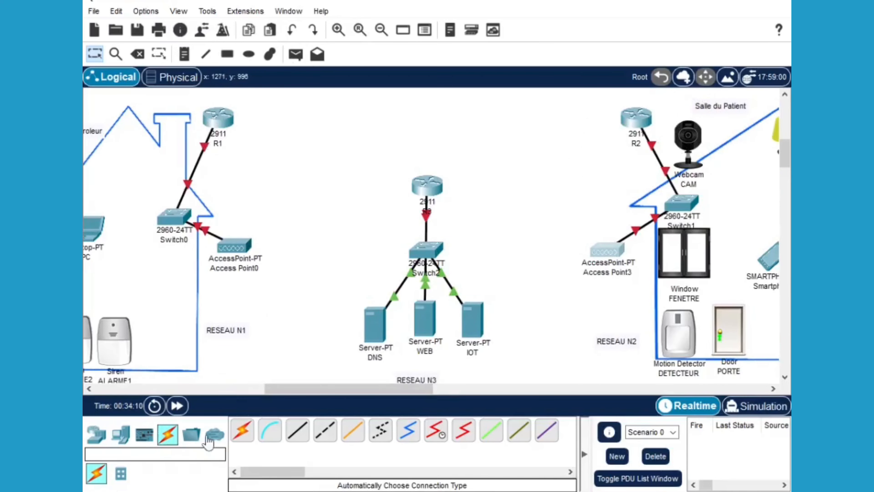
# Add automatic crossover links from R1 to R3 and from R2 to R3
pyautogui.click(242, 430)
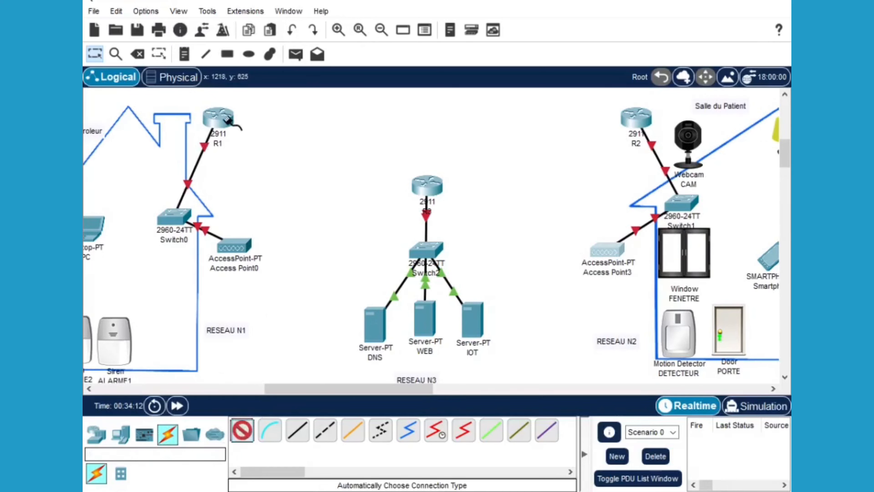
pyautogui.click(237, 120)
pyautogui.click(425, 188)
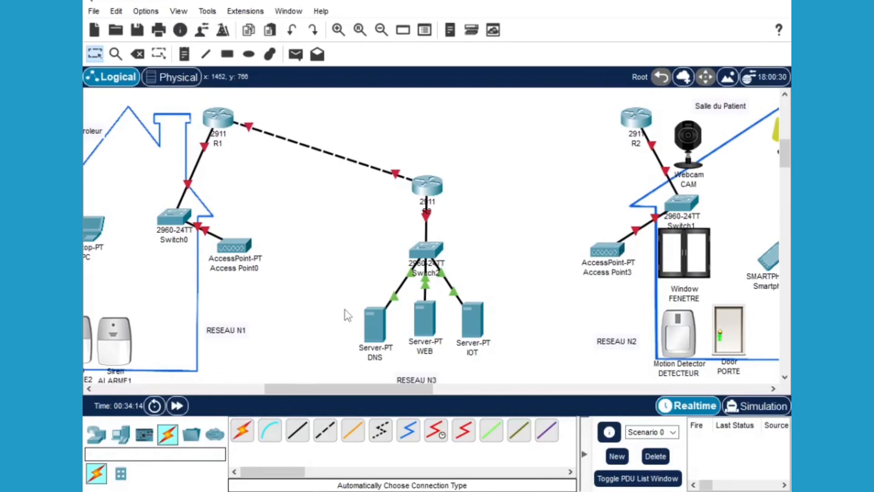
pyautogui.click(623, 111)
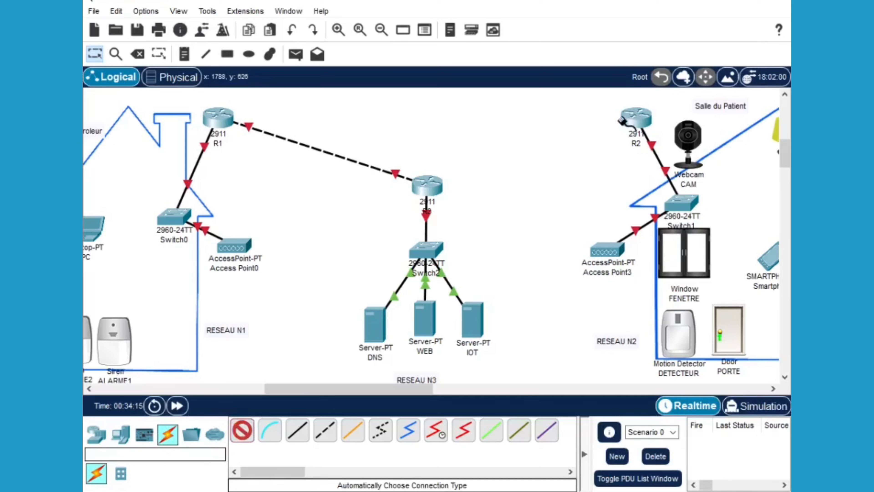
pyautogui.click(433, 188)
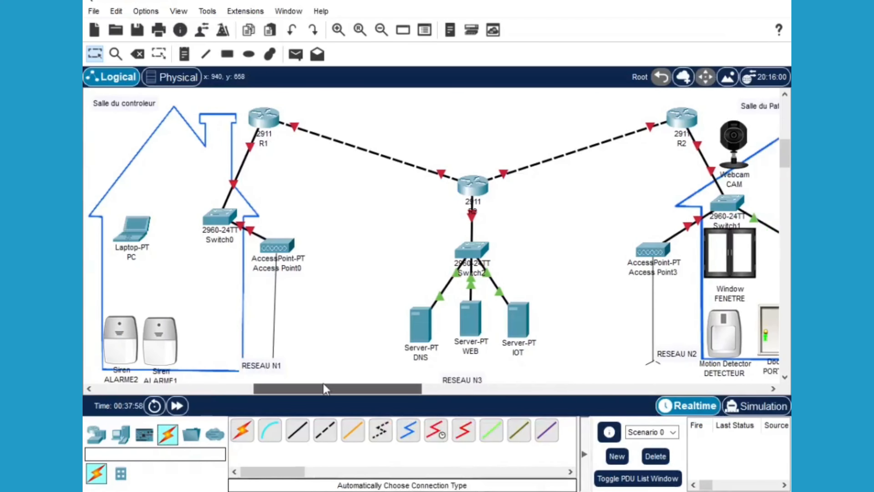
# Add the address 192.168.1.0 under the RESEAU N1 label
pyautogui.moveTo(324, 383); pyautogui.dragTo(321, 384)
pyautogui.moveTo(789, 154); pyautogui.dragTo(788, 159)
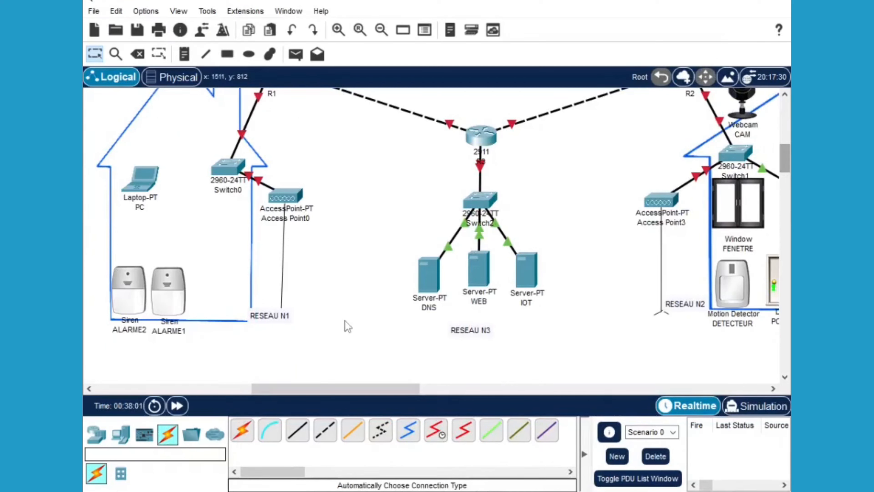
pyautogui.doubleClick(294, 313)
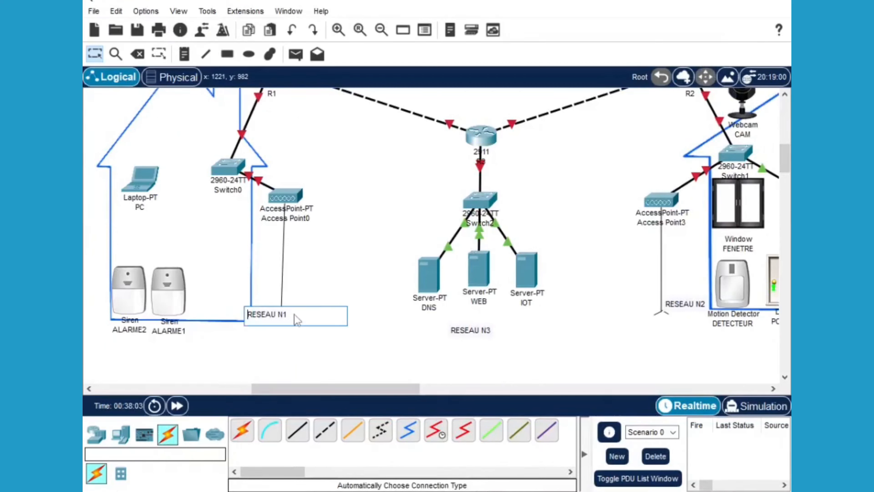
pyautogui.click(291, 314)
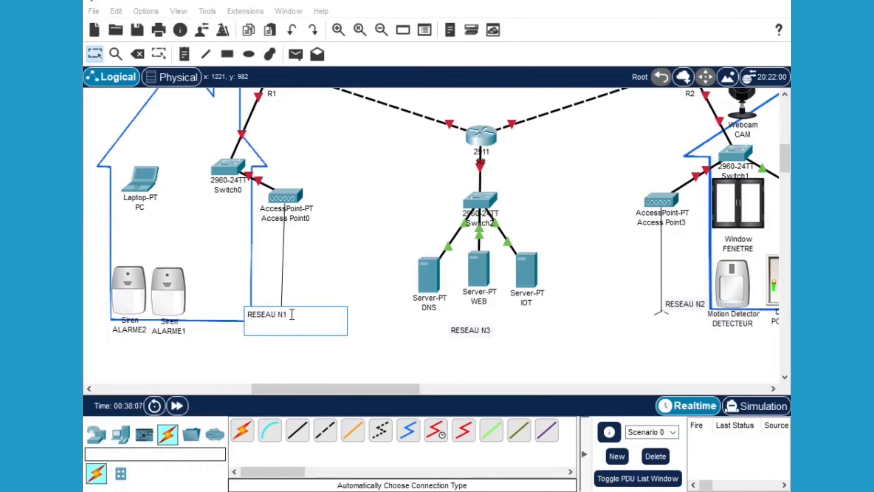
pyautogui.write('192.168.1.0')
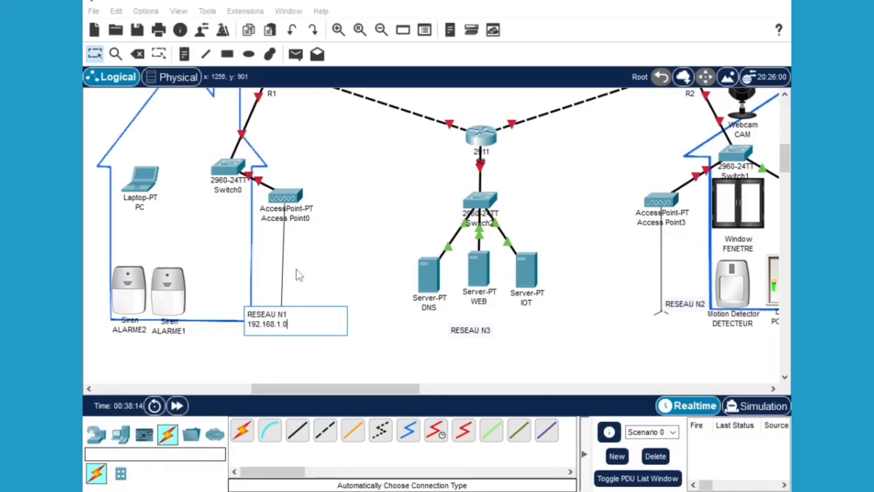
pyautogui.click(303, 303)
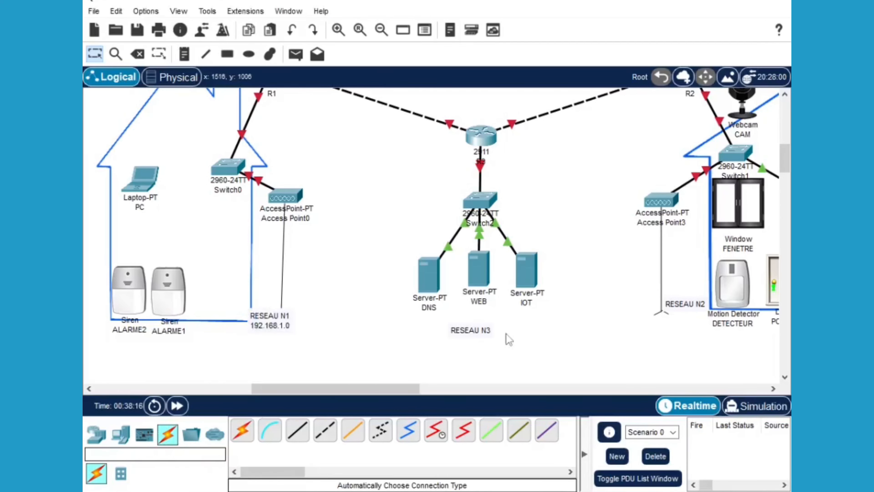
# Add 192.168.2.0 under RESEAU N2 and start a new line under RESEAU N3
pyautogui.hscroll(1, 460, 391)
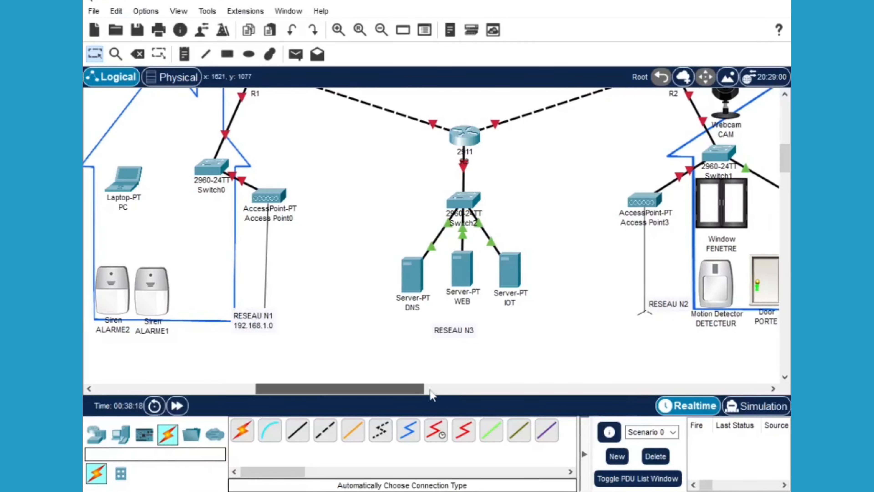
pyautogui.click(444, 389)
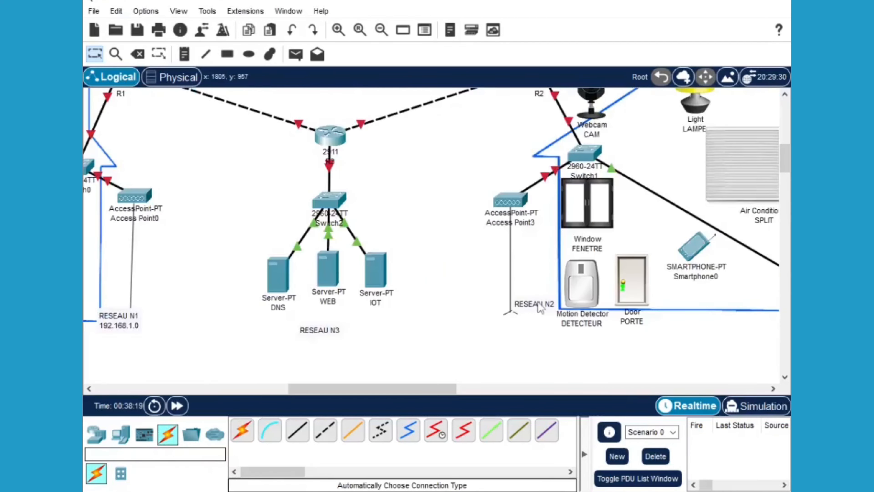
pyautogui.doubleClick(556, 303)
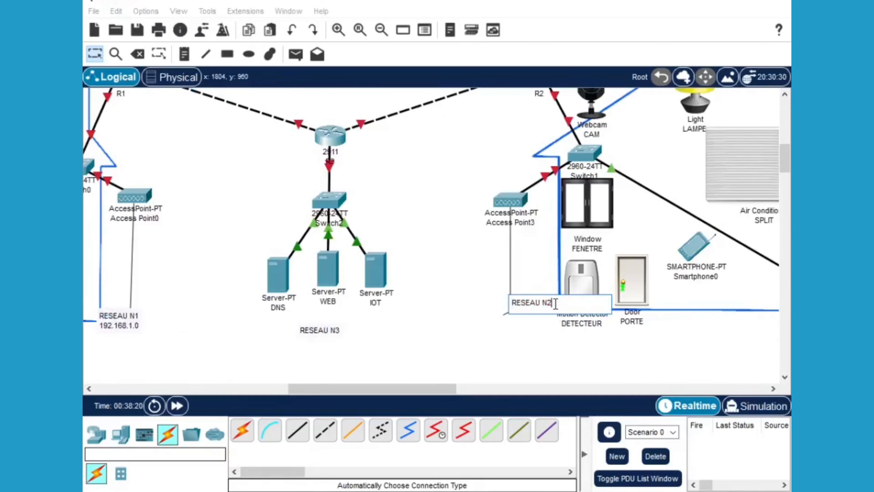
pyautogui.press('Return')
pyautogui.write('192.168.')
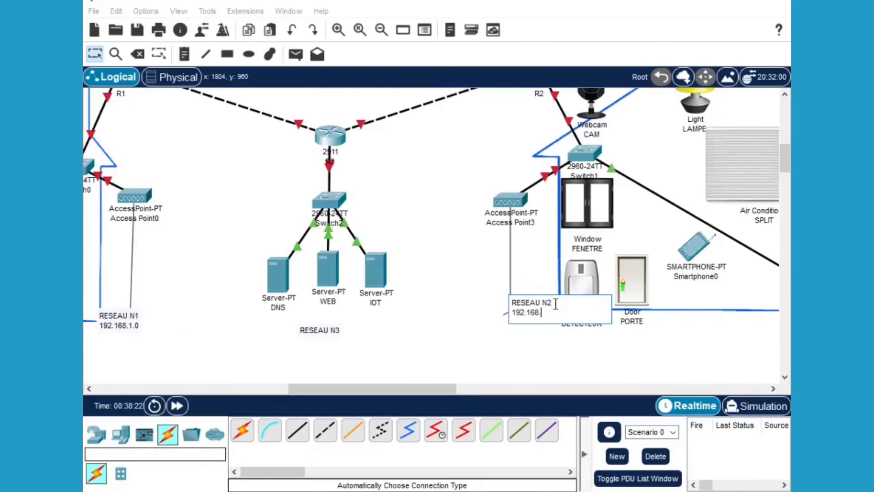
pyautogui.write('2.0')
pyautogui.click(341, 331)
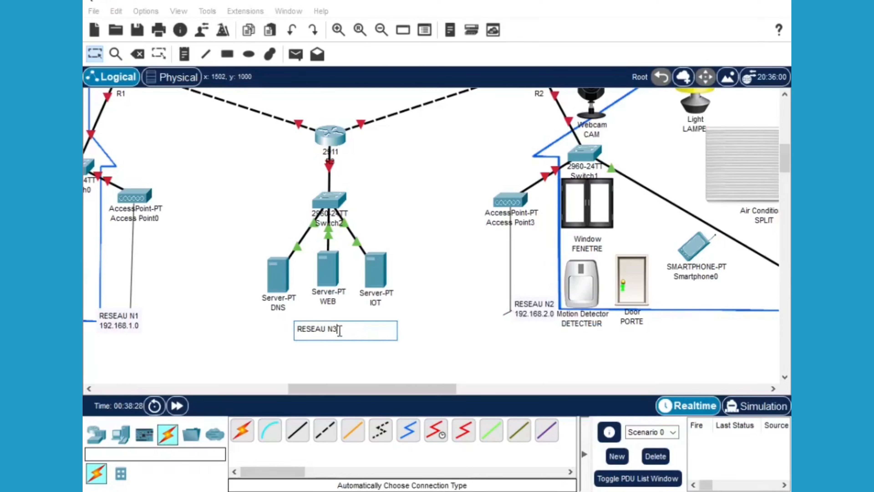
pyautogui.press('Return')
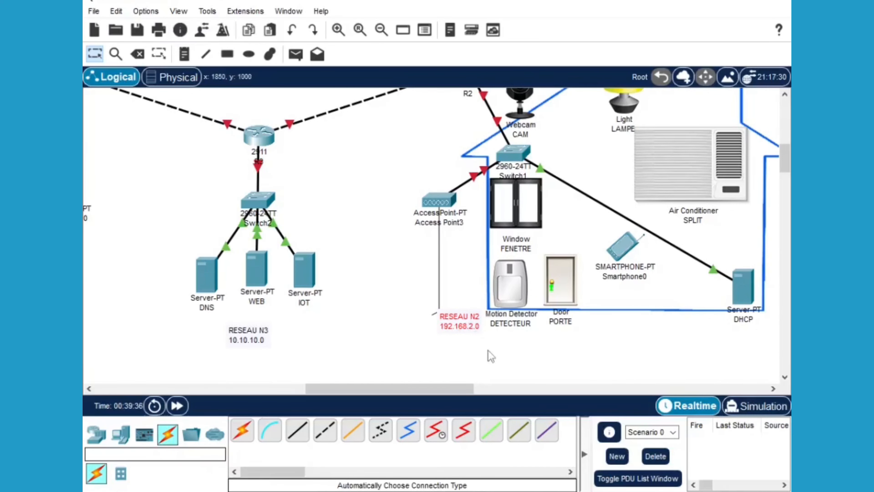
# Pan the workspace left until RESEAU N1 with the PC, sirens and Access Point0 shows
pyautogui.moveTo(444, 389); pyautogui.dragTo(409, 388)
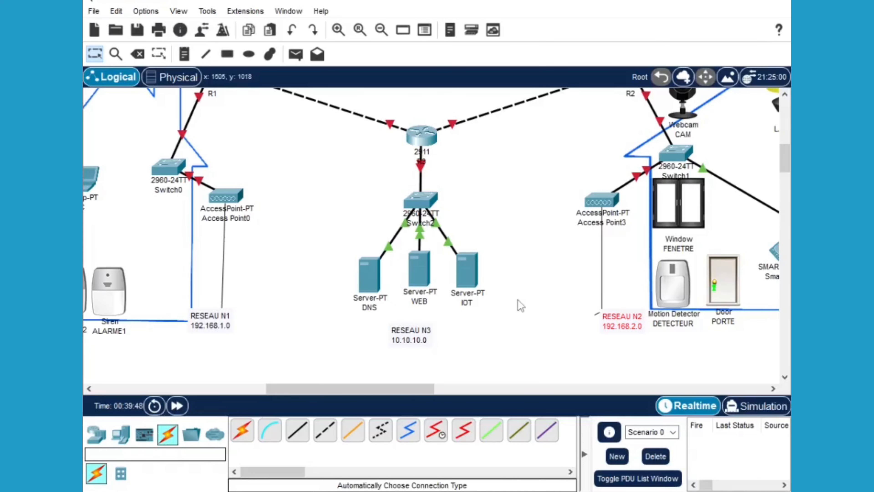
pyautogui.moveTo(343, 389); pyautogui.dragTo(305, 389)
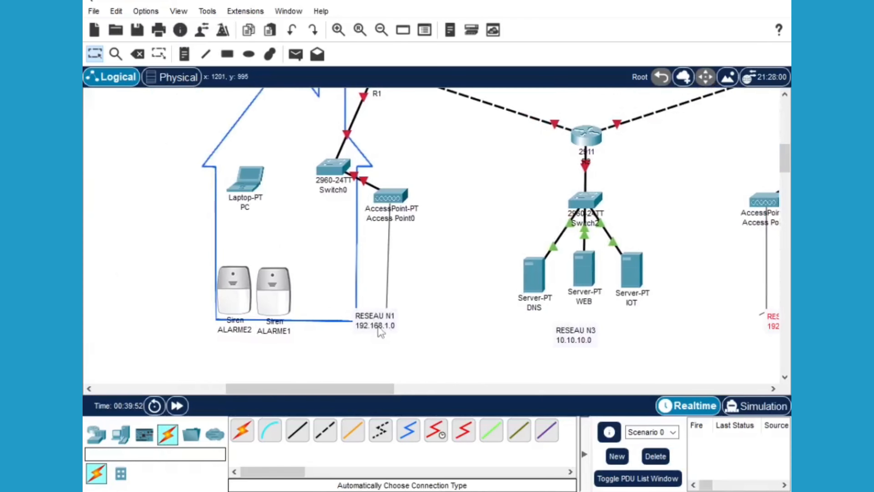
pyautogui.moveTo(333, 392); pyautogui.dragTo(349, 393)
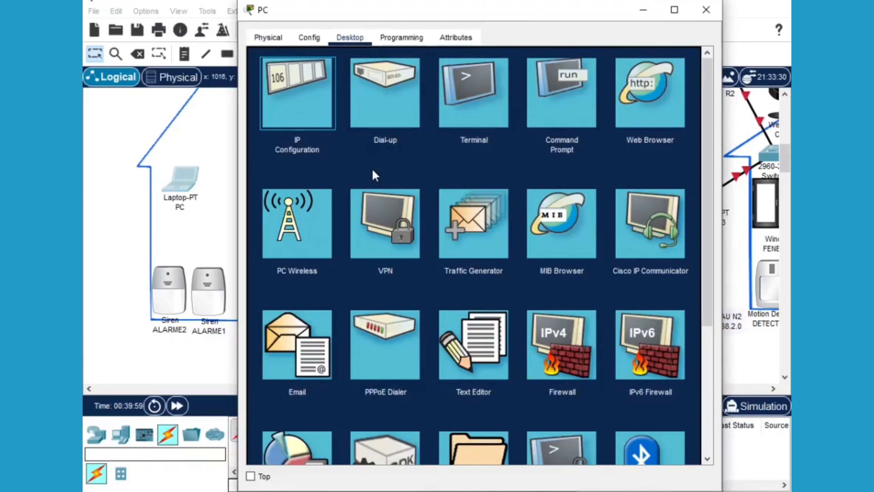
# Enter PC IP 192.168.1.2, mask 255.255.255.0, gateway 192.168.1.1, DNS 10.10.10.2
pyautogui.click(418, 135)
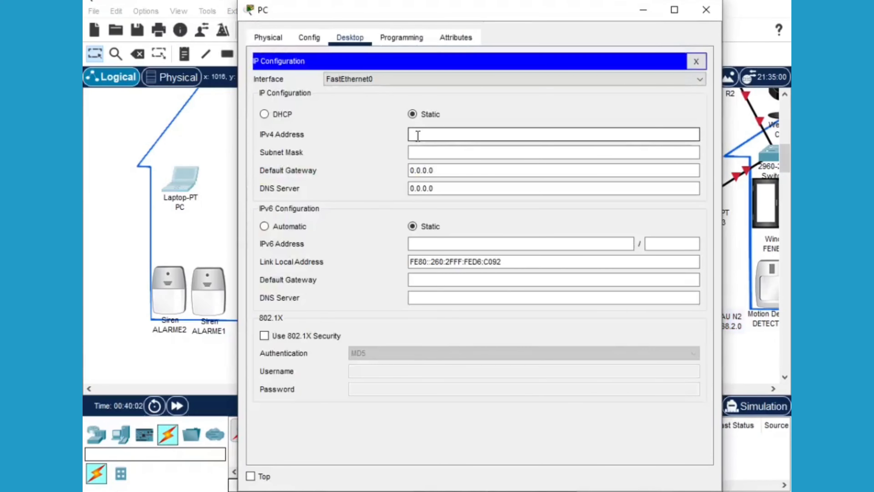
pyautogui.write('192.168.')
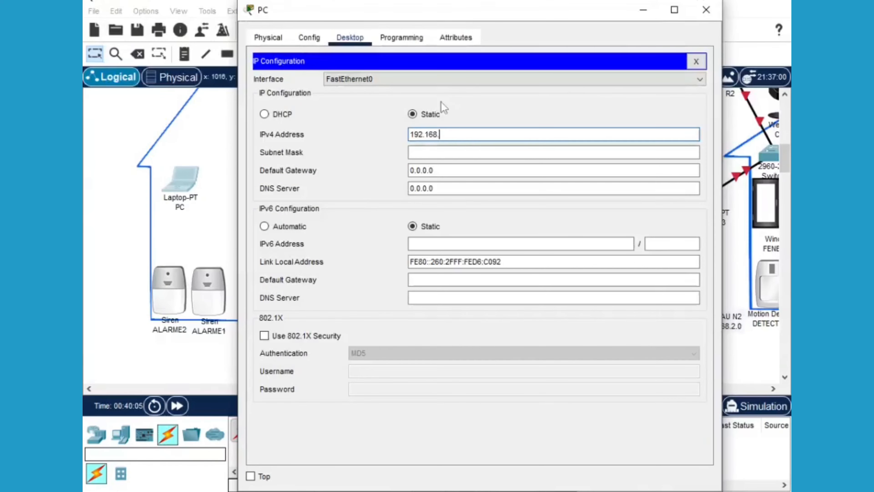
pyautogui.write('1')
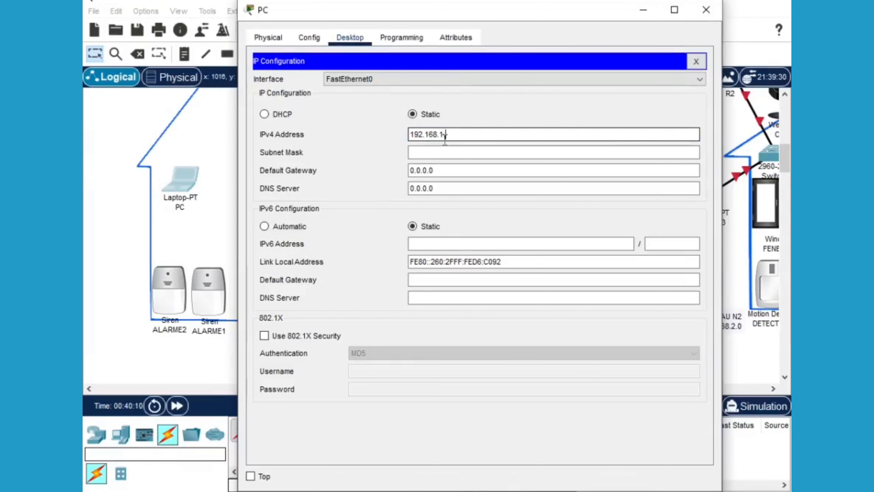
pyautogui.write('.2')
pyautogui.click(430, 152)
pyautogui.click(433, 170)
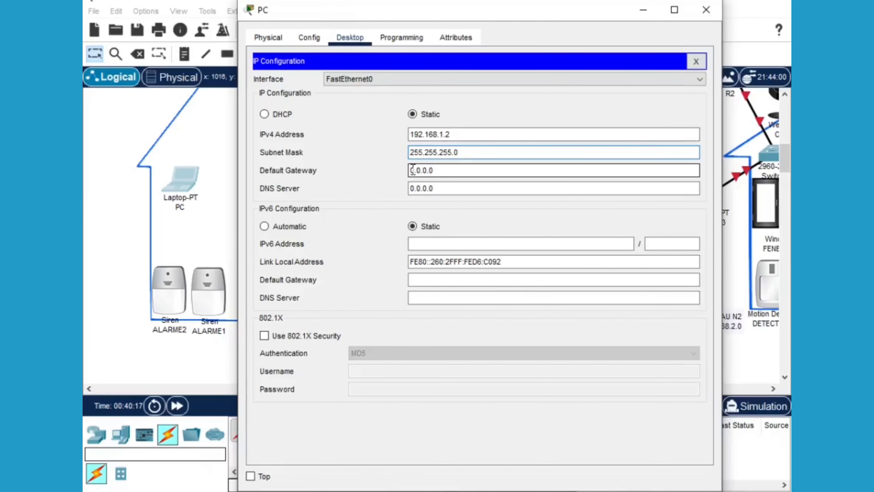
pyautogui.moveTo(433, 170); pyautogui.dragTo(410, 169)
pyautogui.write('192.1')
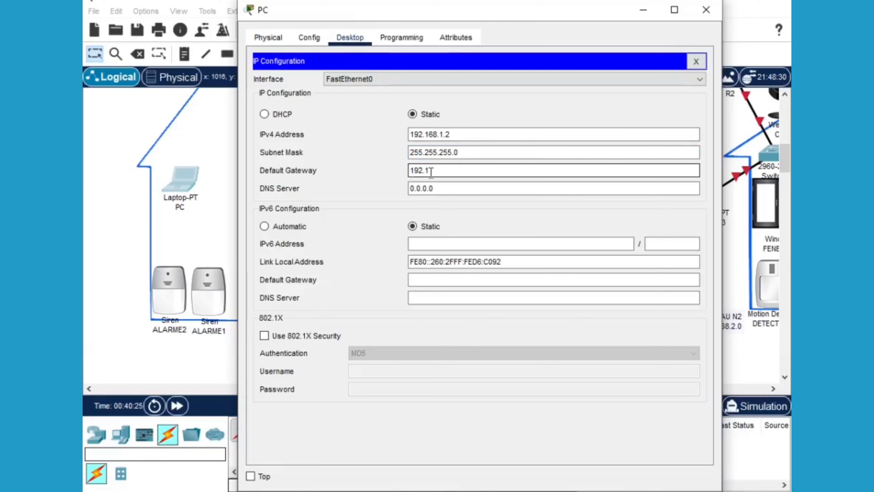
pyautogui.write('68.1.1')
pyautogui.click(411, 188)
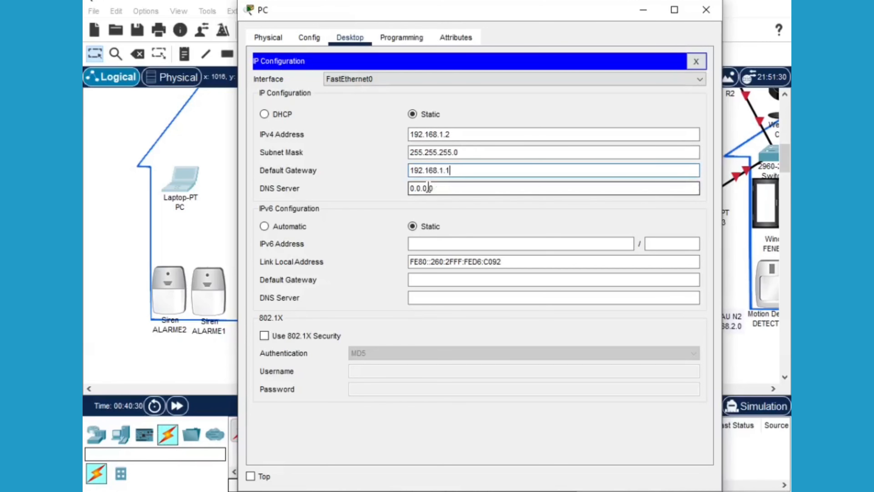
pyautogui.doubleClick(412, 188)
pyautogui.press('BackSpace')
pyautogui.write('10.1')
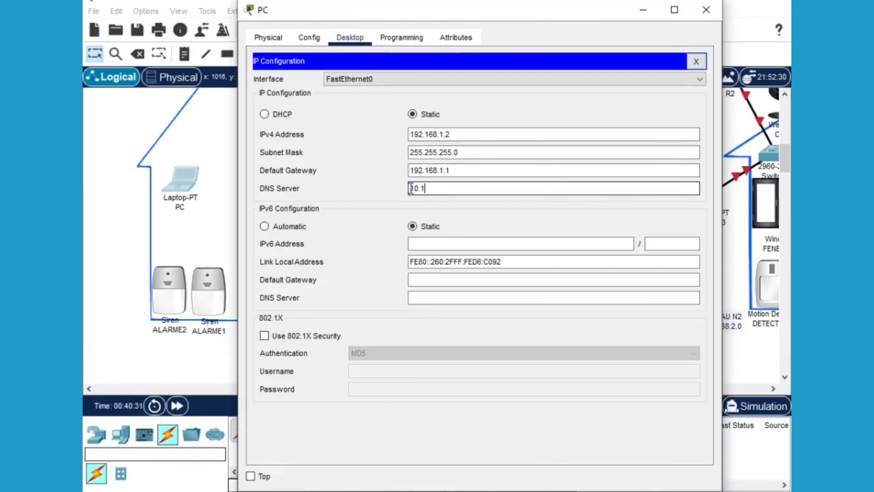
pyautogui.write('0.10.2')
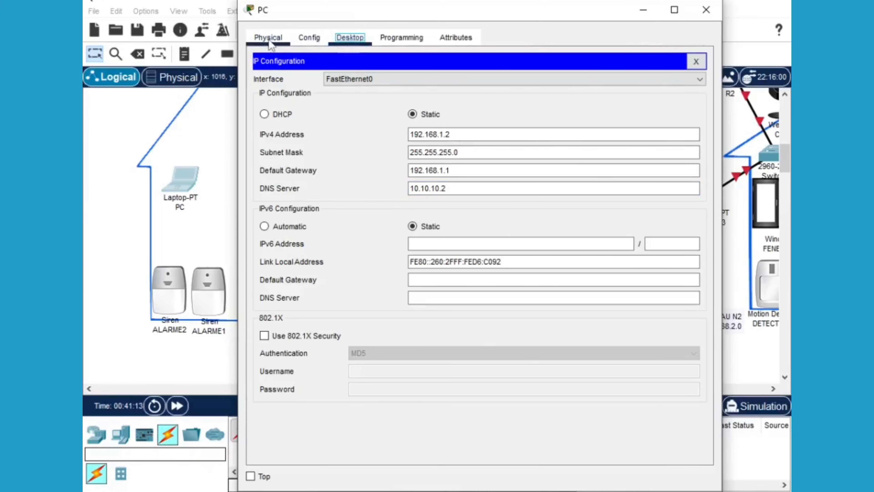
# With the laptop powered off, replace its network module with a WPC300N, then power it on
pyautogui.click(269, 38)
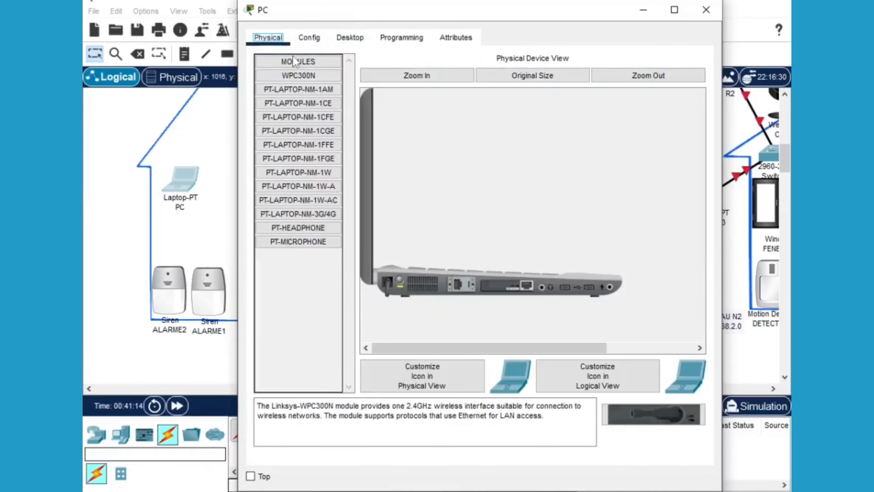
pyautogui.click(400, 279)
pyautogui.moveTo(493, 286); pyautogui.dragTo(286, 258)
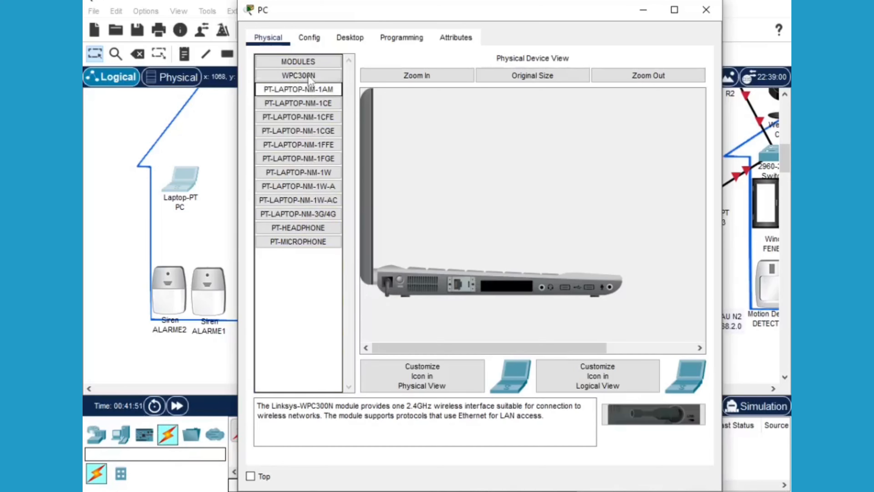
pyautogui.moveTo(304, 78); pyautogui.dragTo(513, 294)
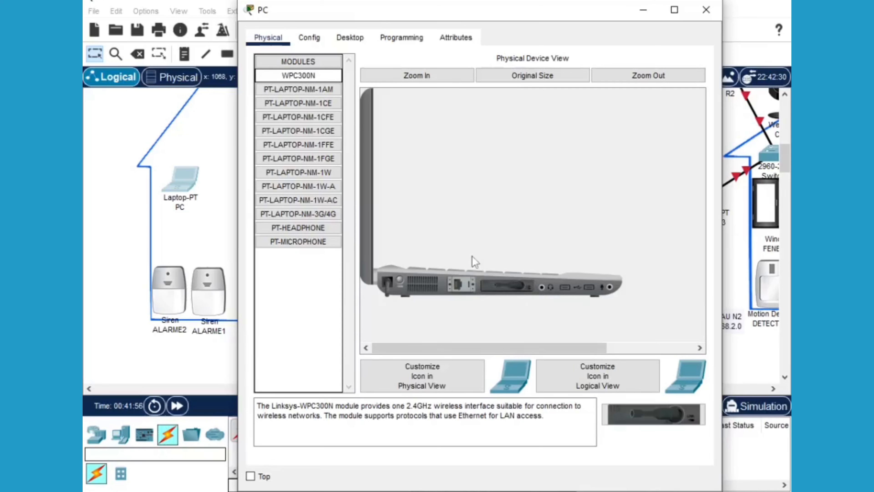
pyautogui.click(398, 282)
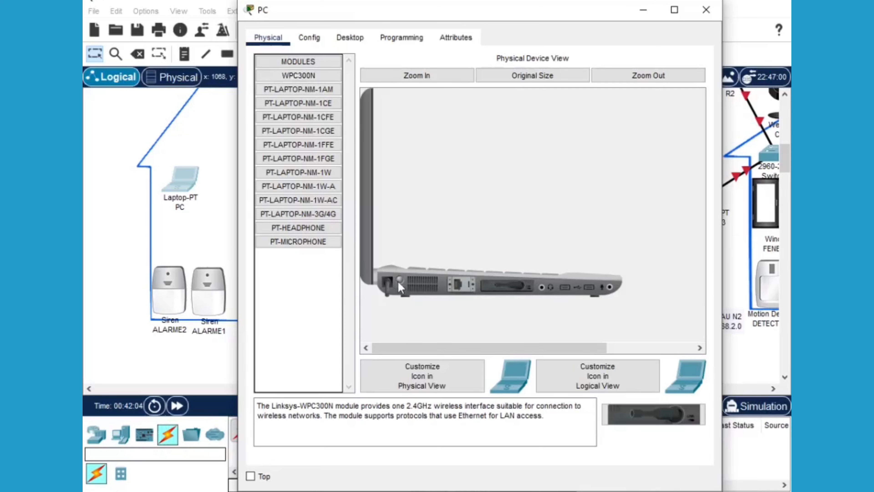
pyautogui.click(700, 12)
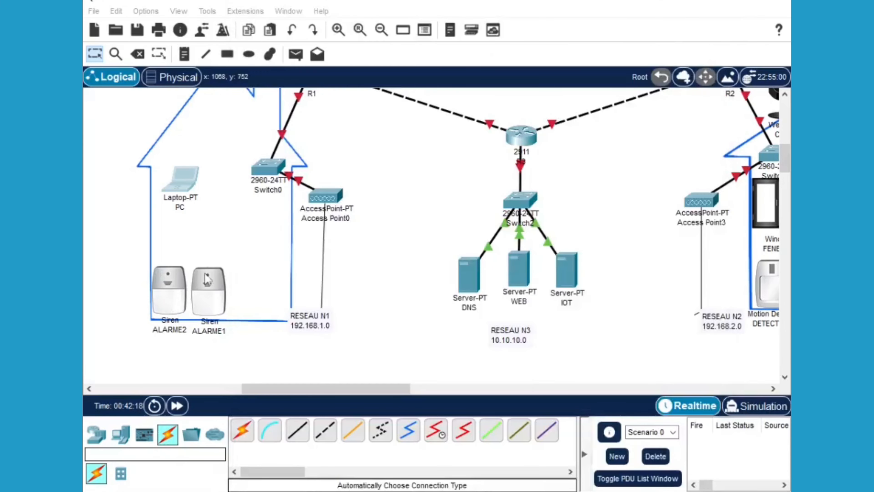
# Set ALARME1's Wireless0 to static 192.168.1.3/255.255.255.0, gateway 192.168.1.1, DNS 10.10.10.2
pyautogui.click(209, 285)
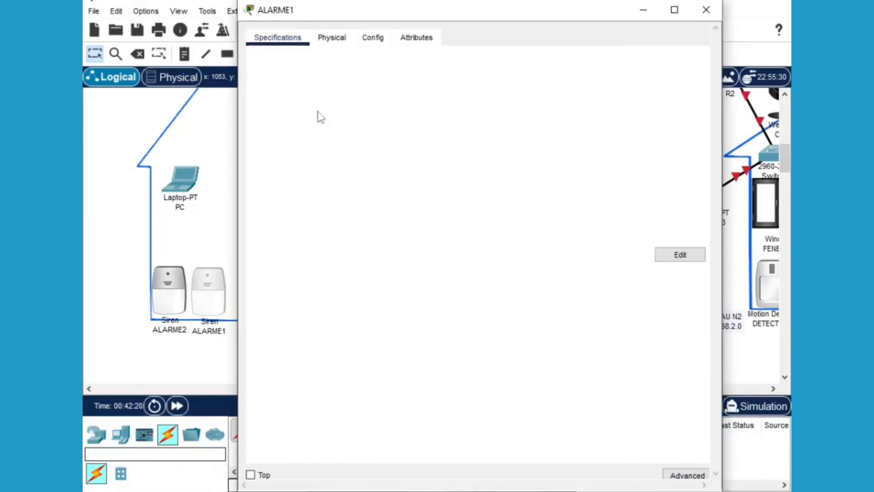
pyautogui.click(376, 44)
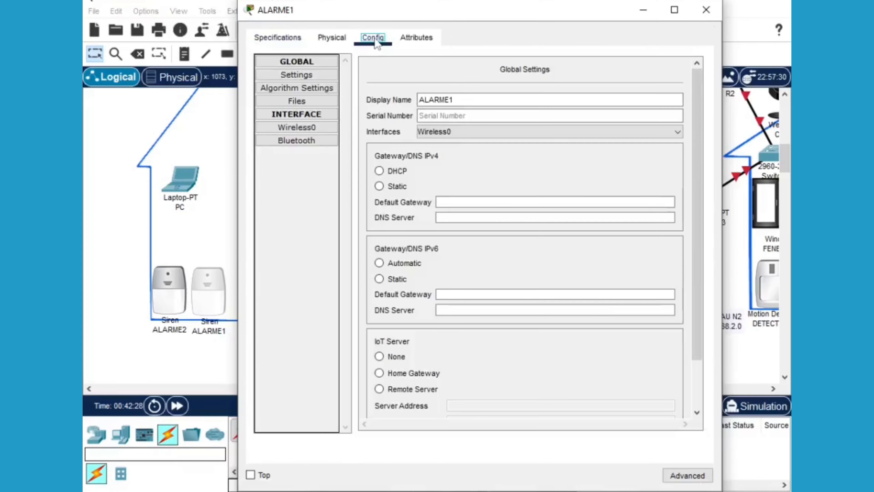
pyautogui.click(308, 127)
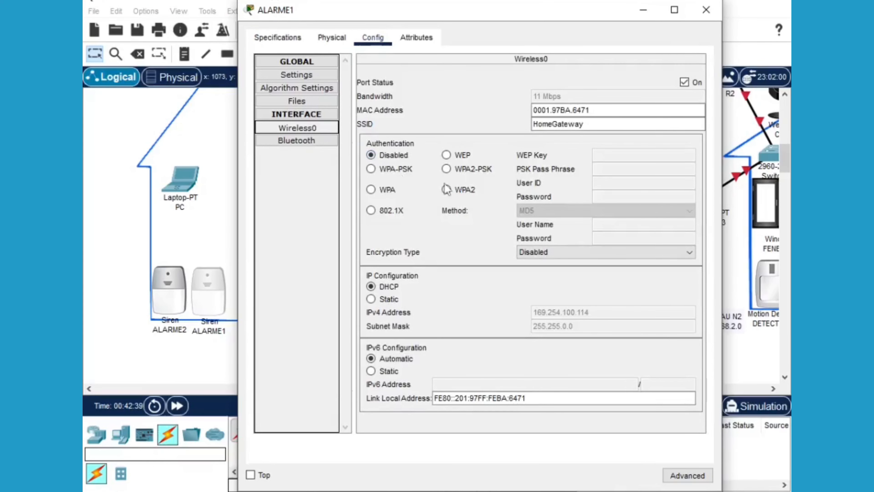
pyautogui.click(371, 299)
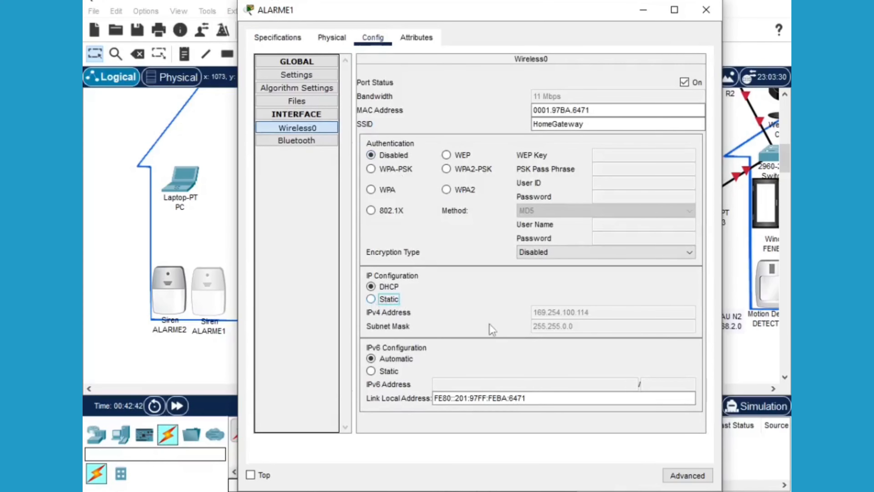
pyautogui.click(548, 314)
pyautogui.write('192.168.1.')
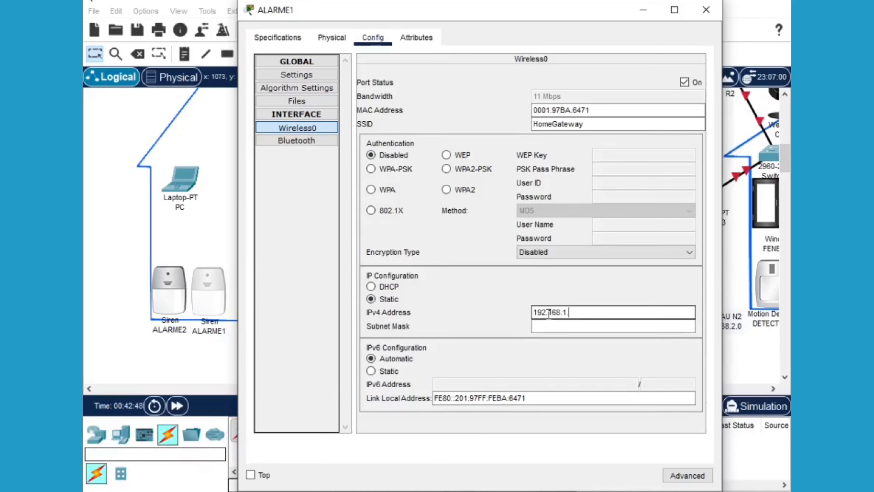
pyautogui.write('3')
pyautogui.click(544, 325)
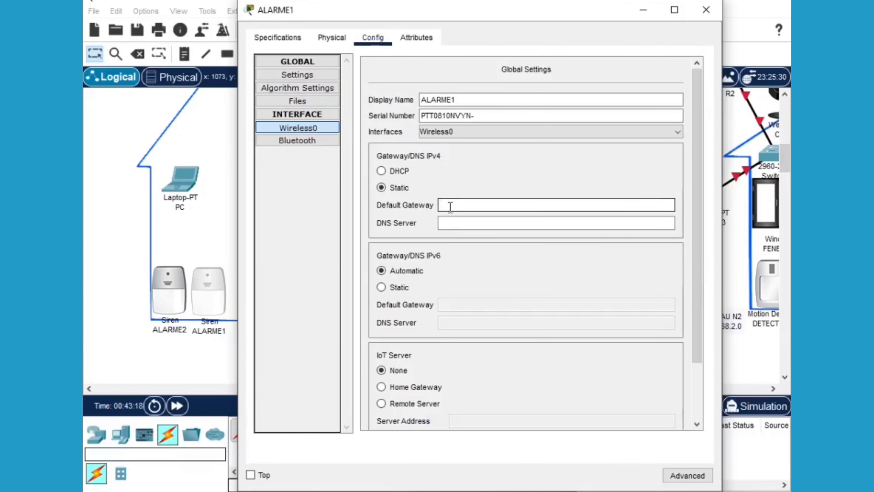
pyautogui.write('192.168.1.1')
pyautogui.click(447, 222)
pyautogui.write('10.10')
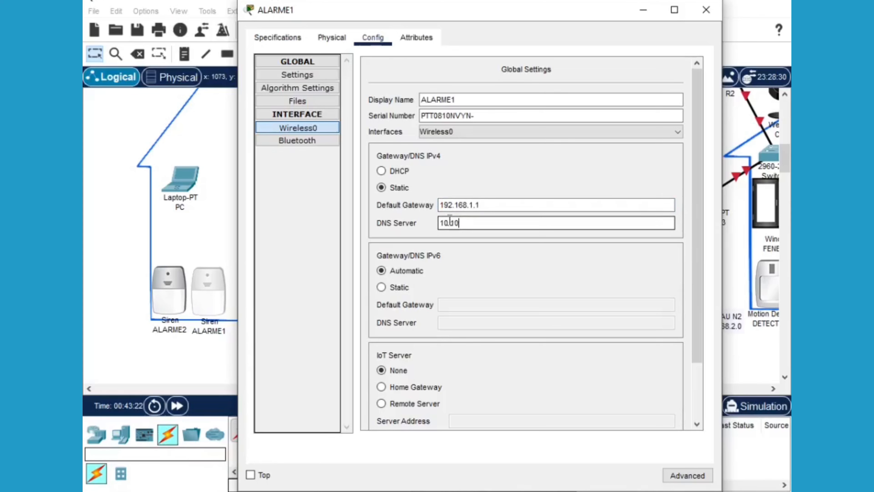
pyautogui.write('.10.2')
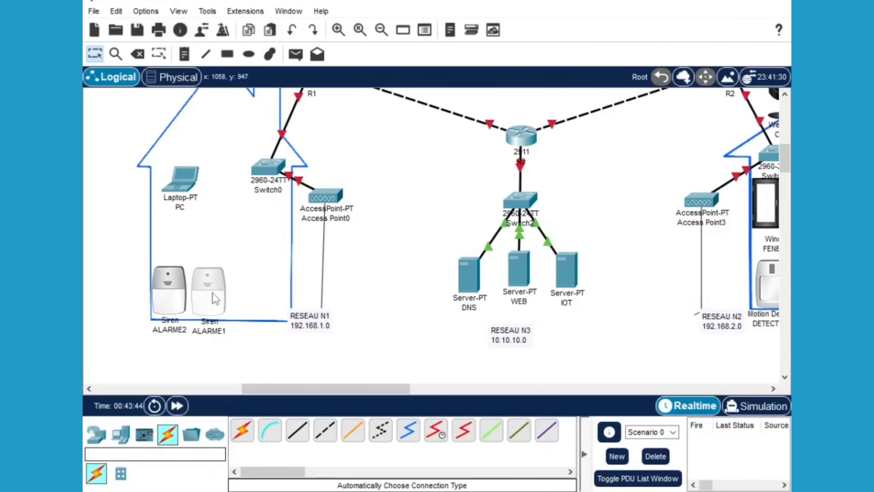
# Set ALARME2's static gateway 192.168.1.1 and DNS server 10.10.10.2
pyautogui.scroll(2, 206, 309)
pyautogui.click(173, 329)
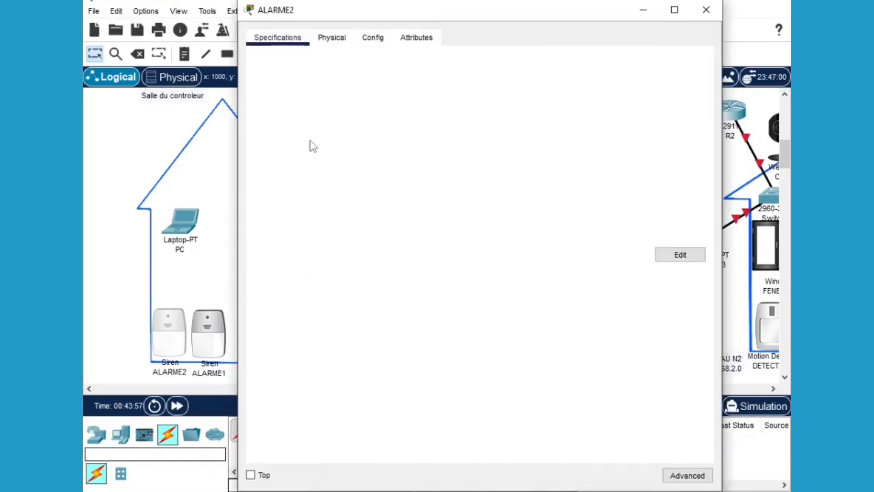
pyautogui.click(371, 40)
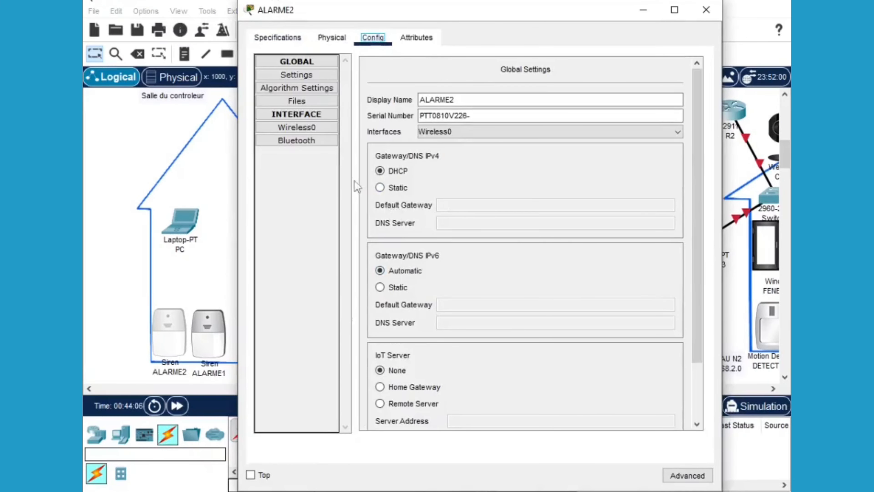
pyautogui.click(381, 189)
pyautogui.click(463, 206)
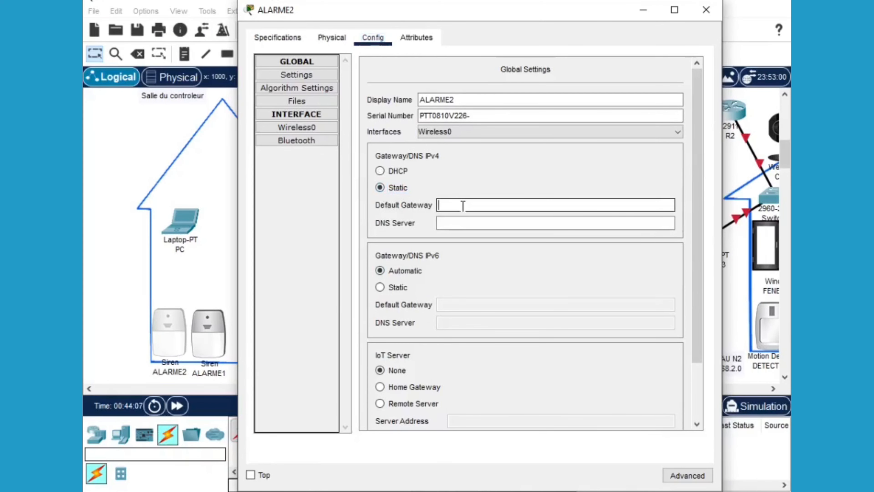
pyautogui.write('192.168.1.1')
pyautogui.click(464, 222)
pyautogui.write('10.10.10.')
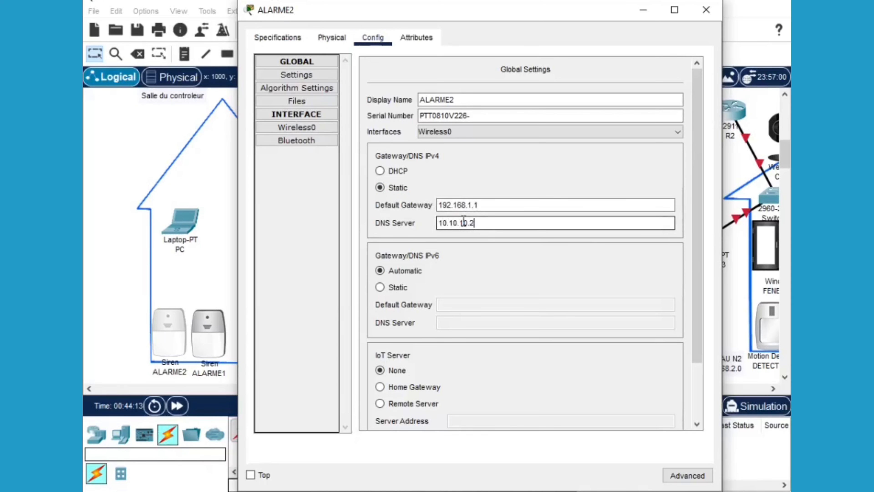
pyautogui.write('2')
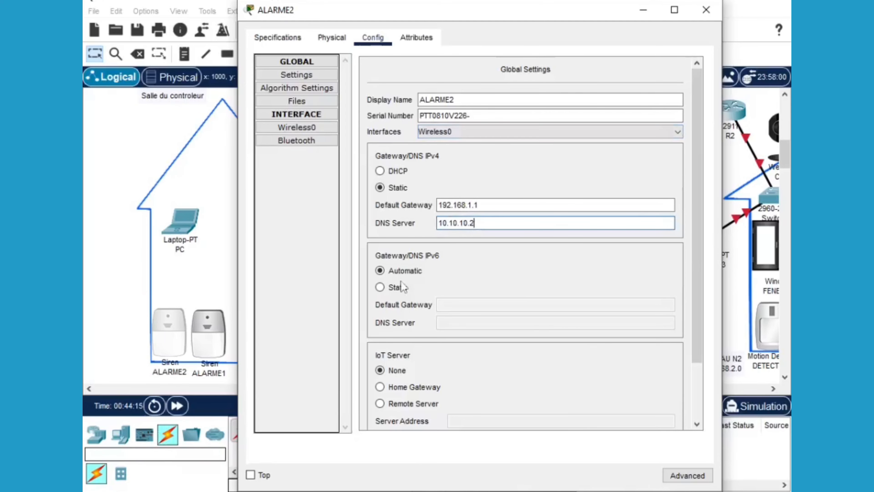
# Give ALARME2's Wireless0 192.168.1.4/255.255.255.0 and cycle its port status off and on
pyautogui.click(313, 128)
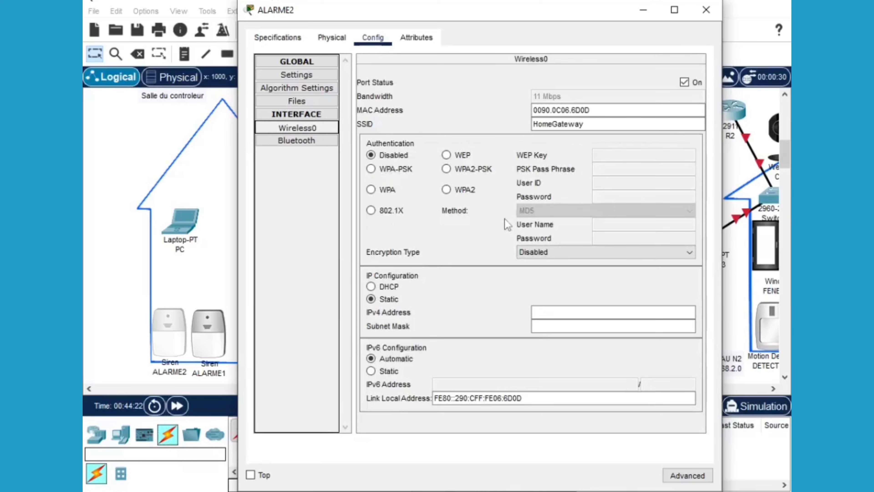
pyautogui.click(539, 312)
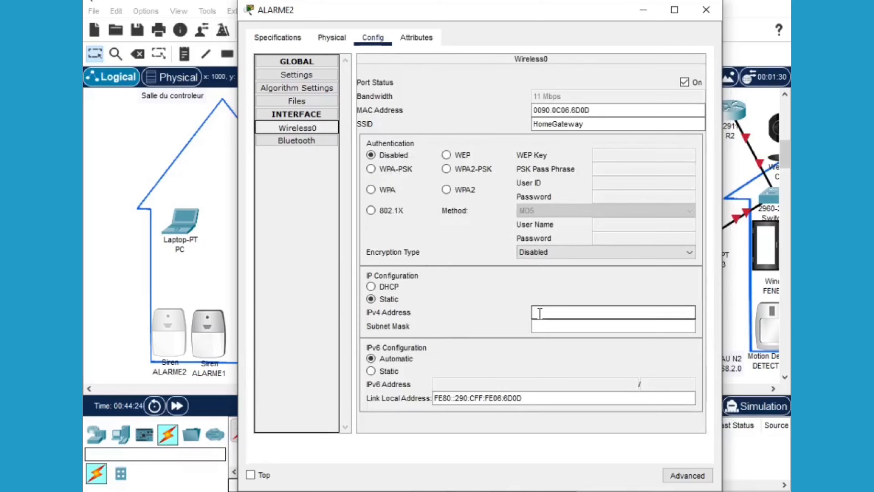
pyautogui.write('19')
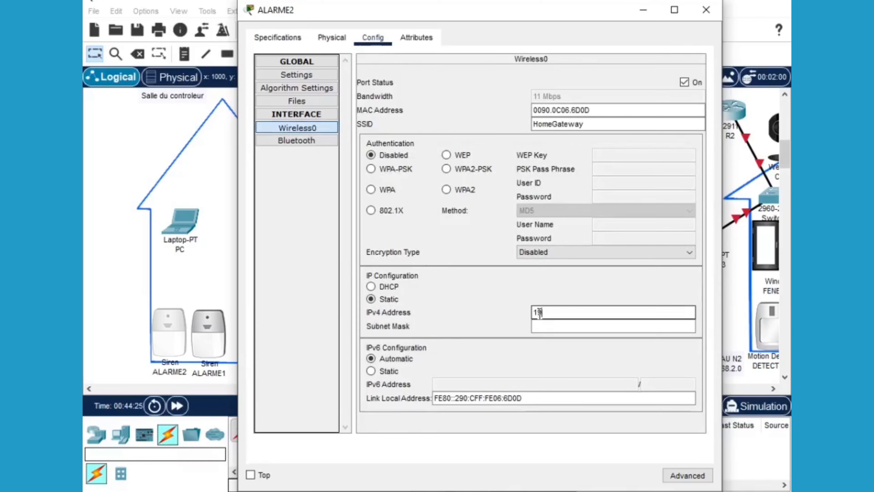
pyautogui.write('2.168.1.4')
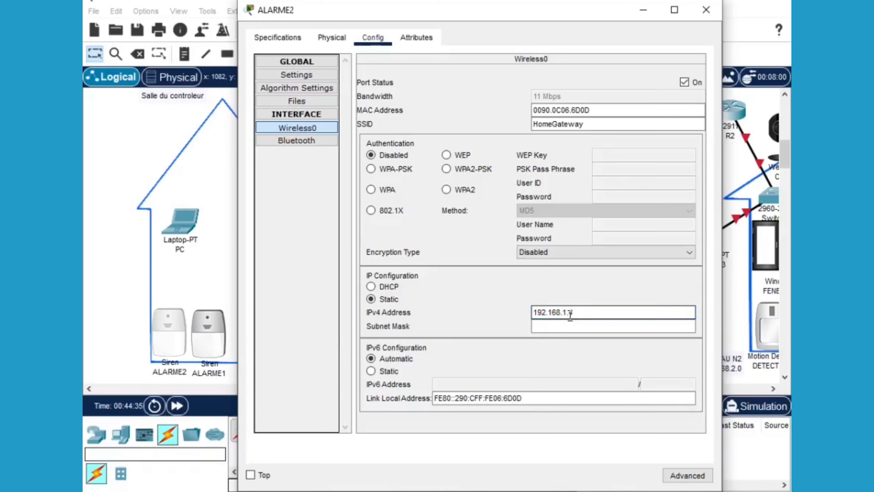
pyautogui.click(545, 328)
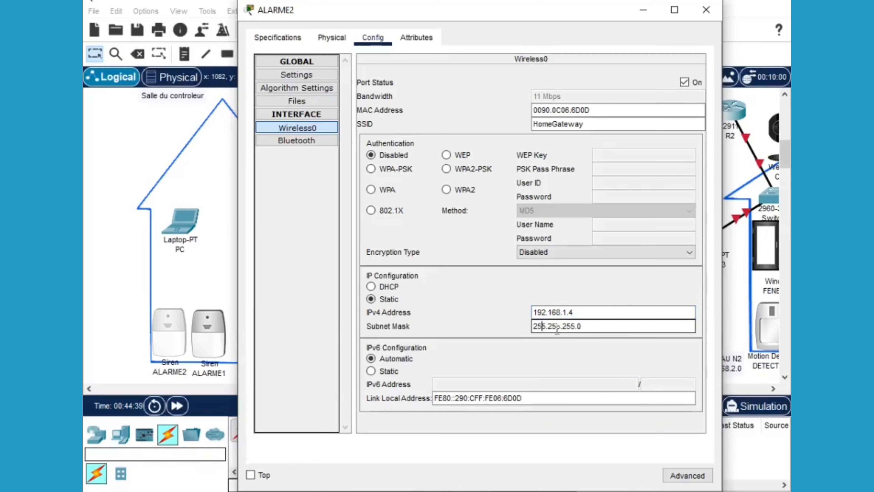
pyautogui.click(685, 82)
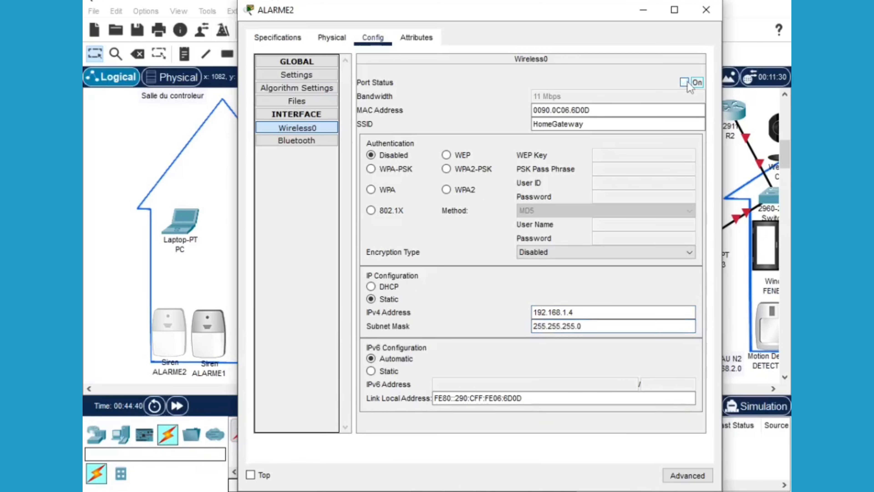
pyautogui.click(686, 82)
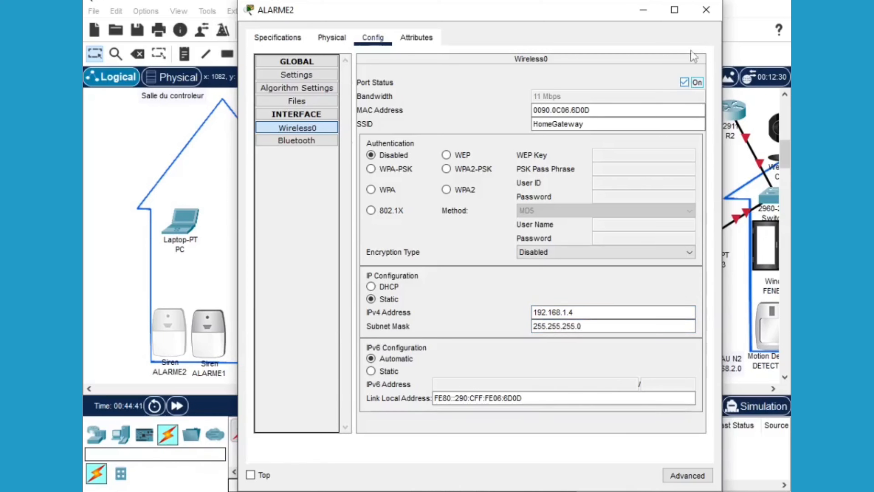
pyautogui.click(709, 12)
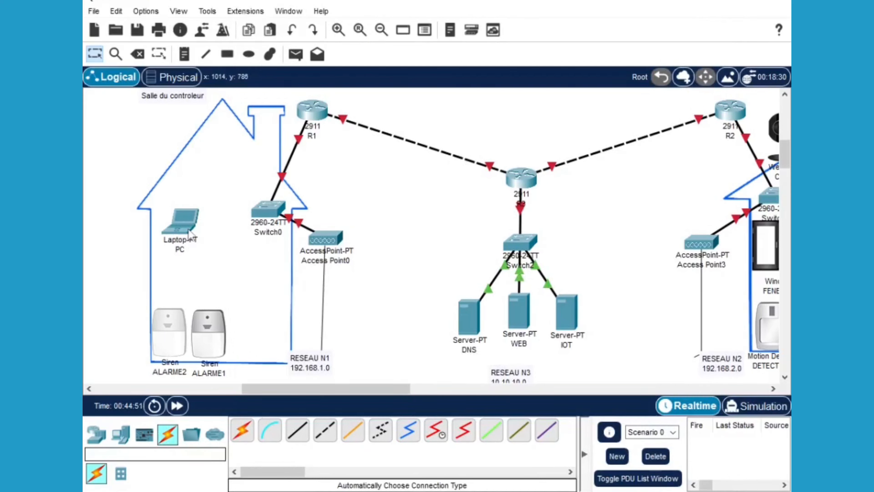
pyautogui.moveTo(190, 235)
pyautogui.moveTo(216, 326)
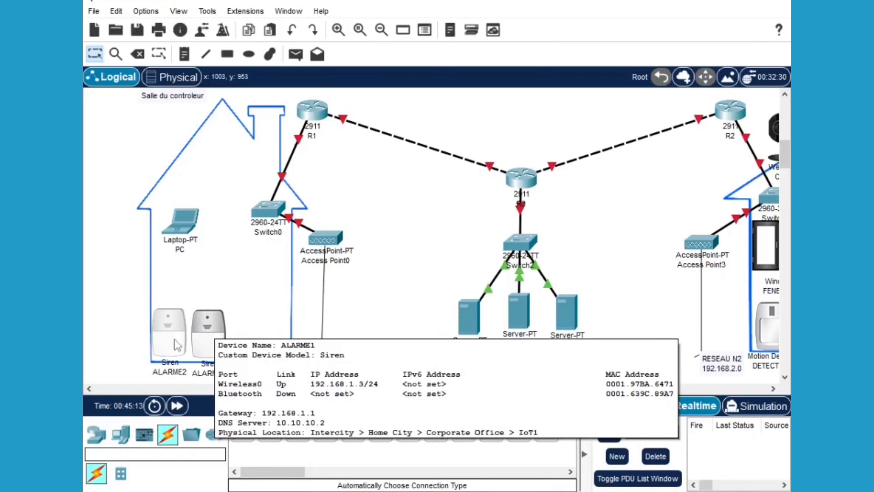
pyautogui.moveTo(176, 343)
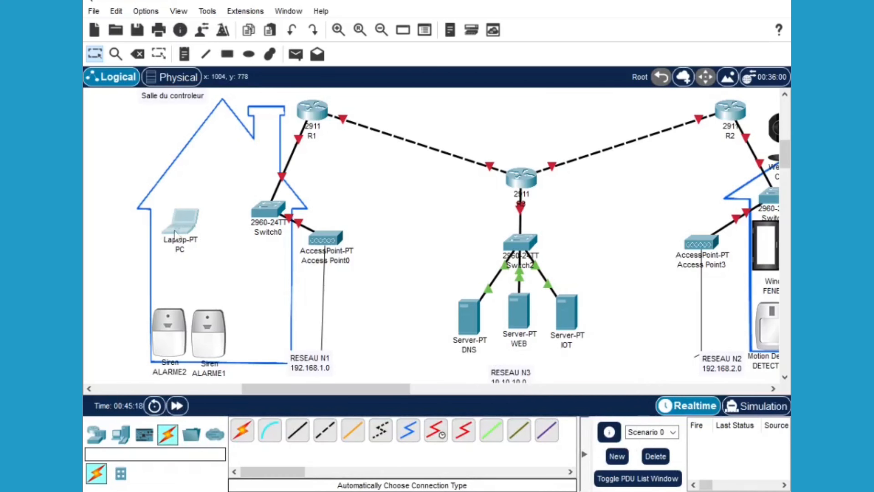
pyautogui.click(190, 228)
# Switch the PC's IP configuration to Static and enter address 192.168.1.2
pyautogui.click(182, 229)
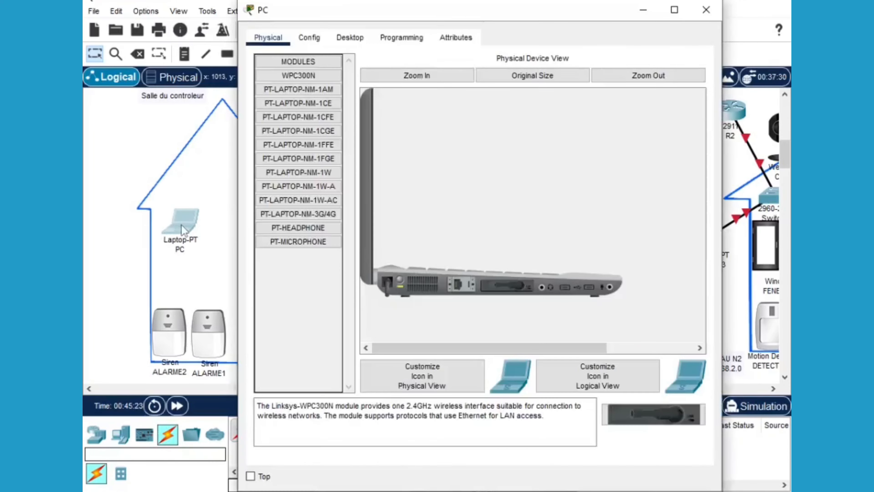
pyautogui.click(355, 38)
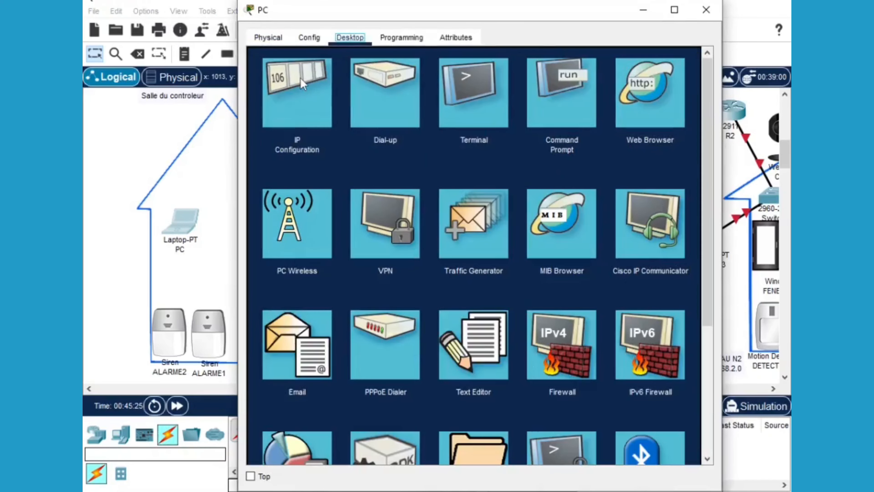
pyautogui.click(336, 87)
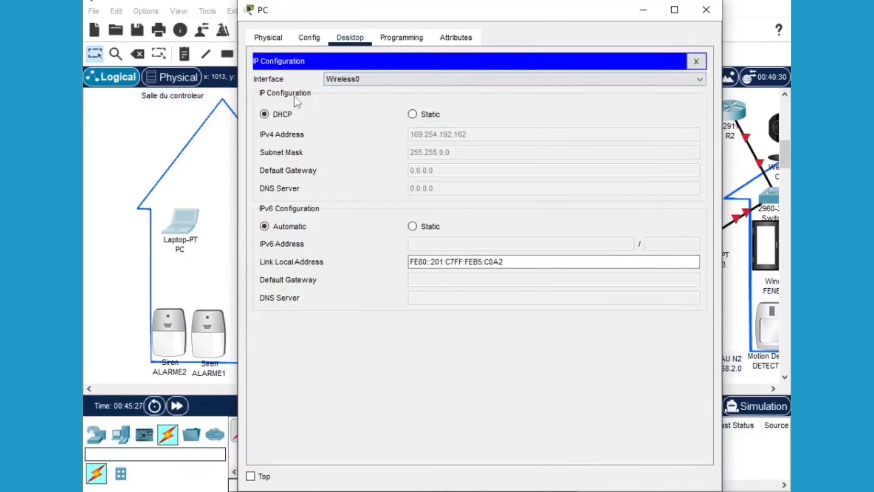
pyautogui.click(412, 114)
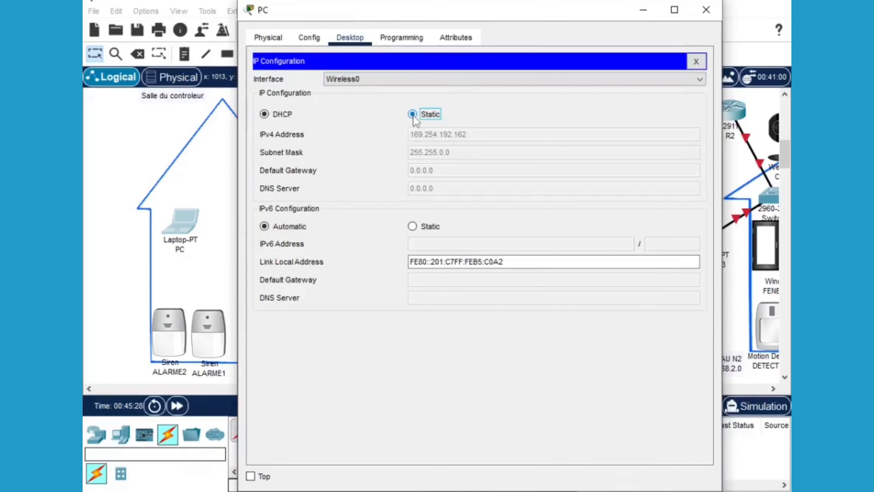
pyautogui.click(428, 134)
pyautogui.write('19')
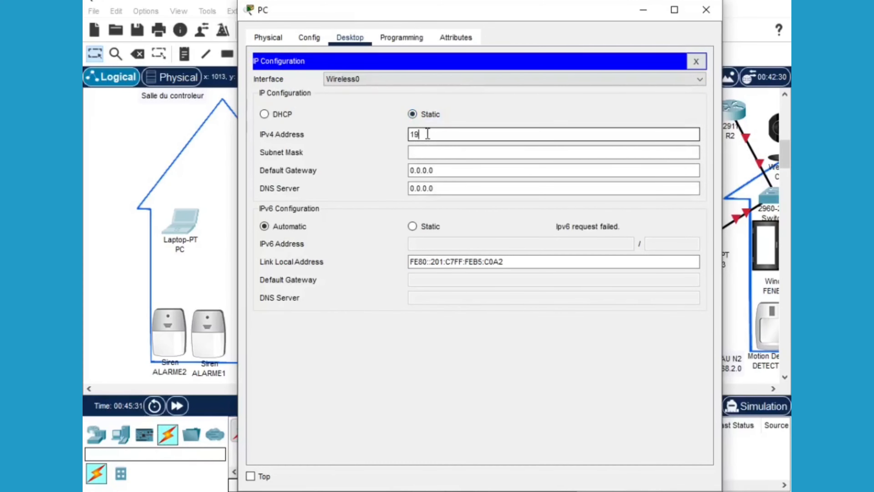
pyautogui.write('2.168.1.2')
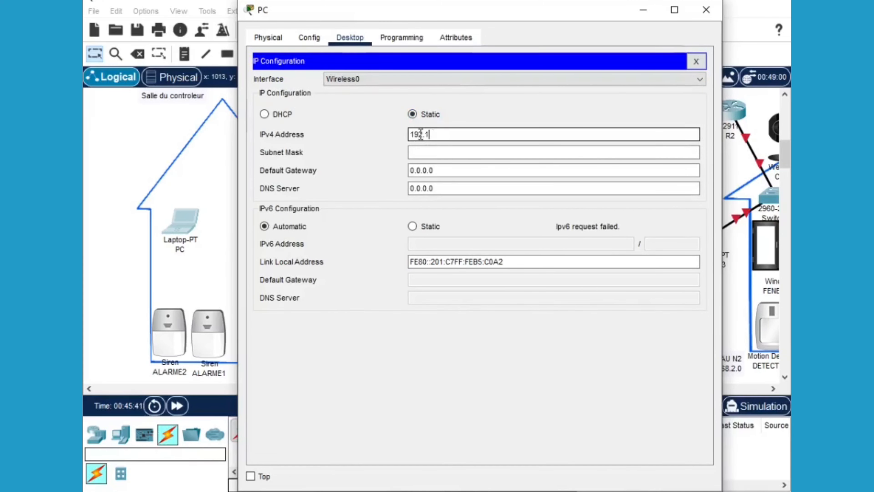
# Fill in mask 255.255.255.0, gateway 192.168.1.1 and DNS server 10.10.10.2
pyautogui.click(421, 148)
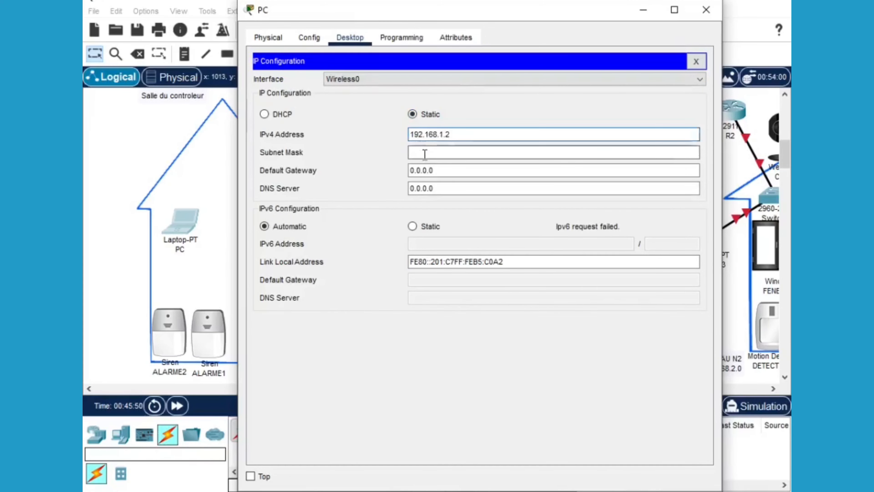
pyautogui.click(438, 170)
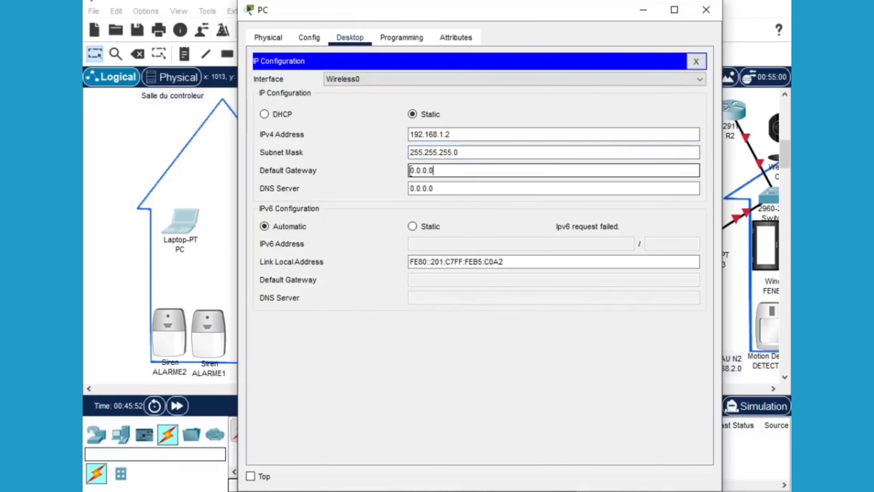
pyautogui.moveTo(438, 170); pyautogui.dragTo(409, 171)
pyautogui.write('19')
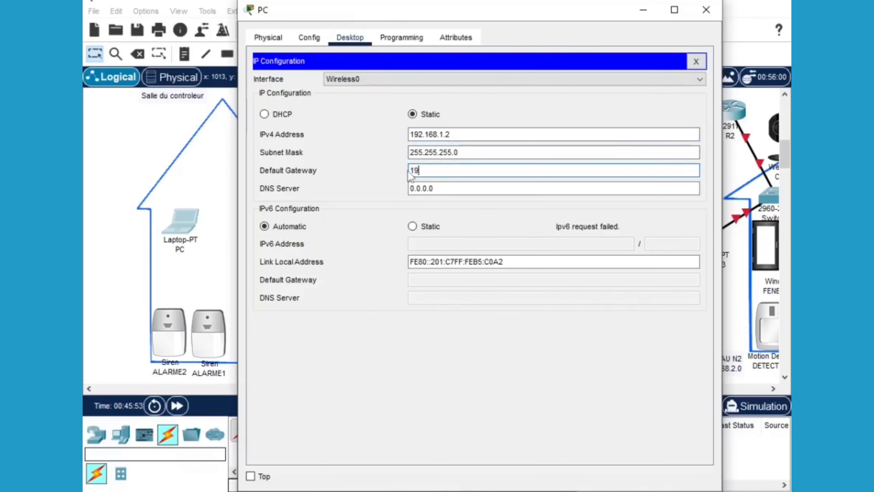
pyautogui.write('2.168.1')
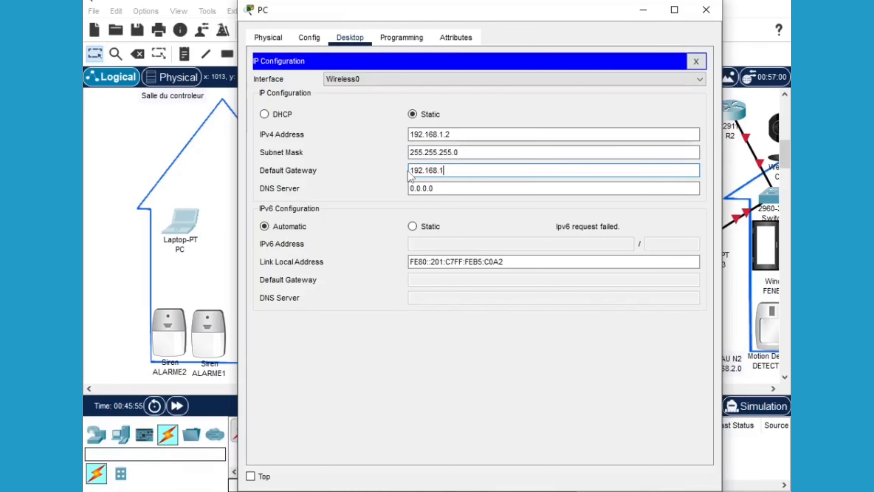
pyautogui.write('.1')
pyautogui.moveTo(438, 188); pyautogui.dragTo(410, 188)
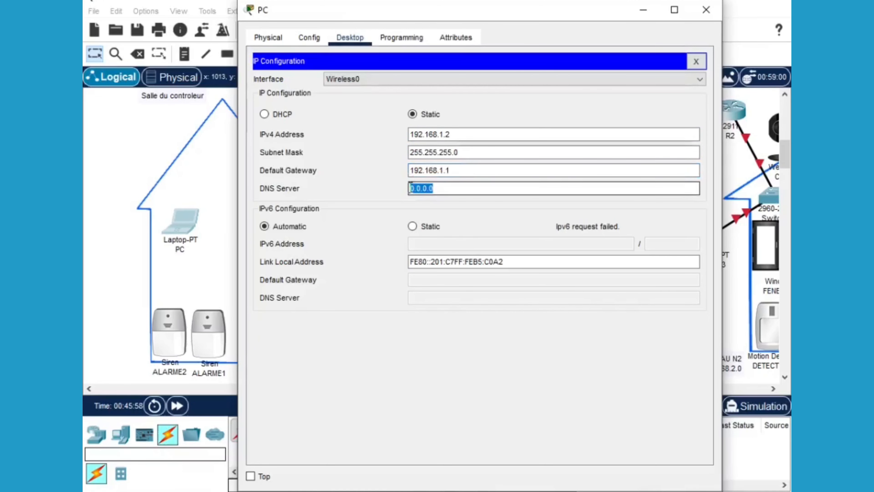
pyautogui.write('10.10.10.')
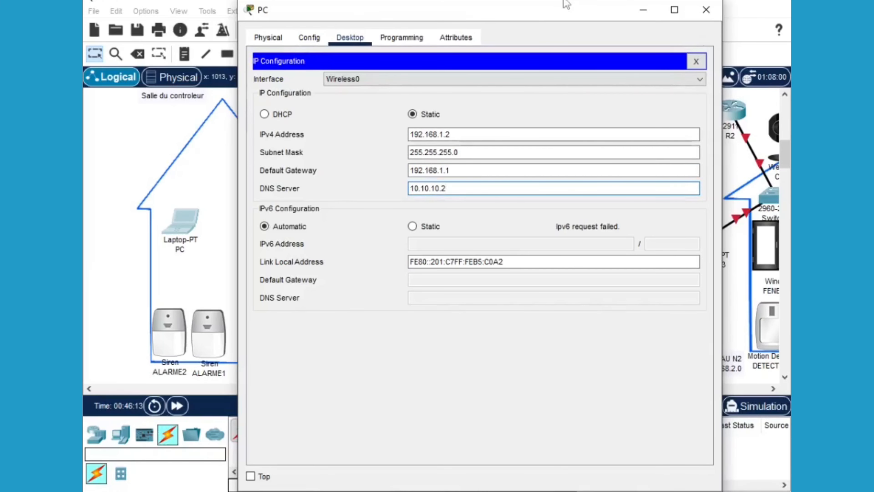
# Close the PC window and bring up Access Point0's Port 1 wireless settings
pyautogui.click(704, 12)
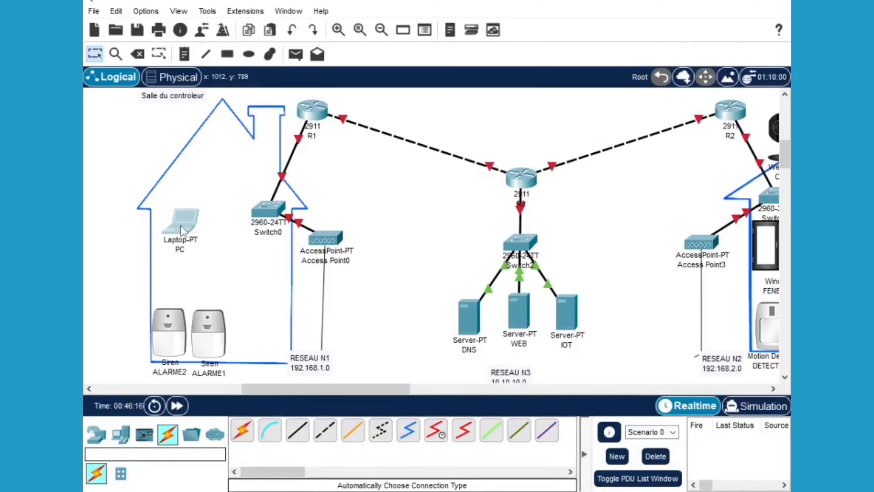
pyautogui.moveTo(182, 230)
pyautogui.click(323, 241)
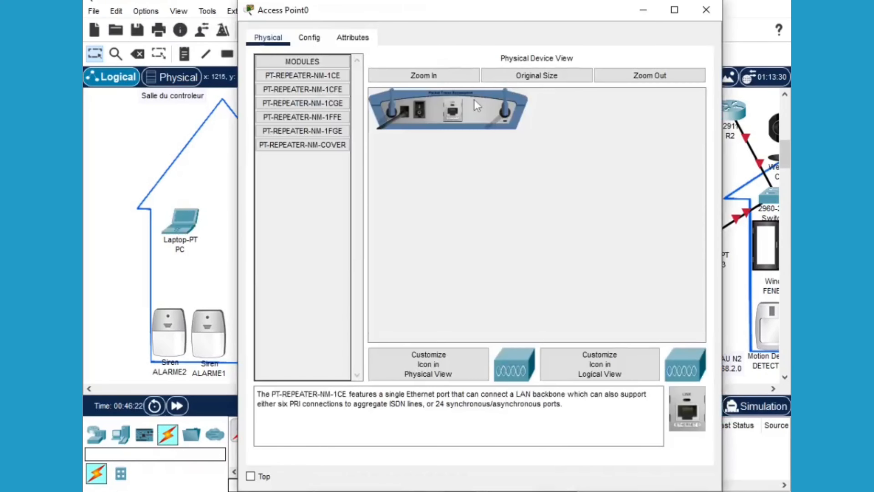
pyautogui.click(419, 113)
pyautogui.click(309, 37)
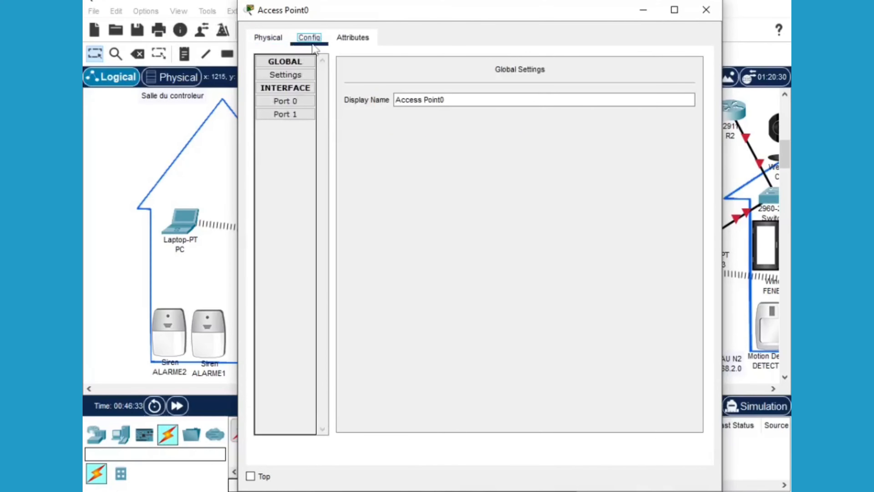
pyautogui.click(289, 112)
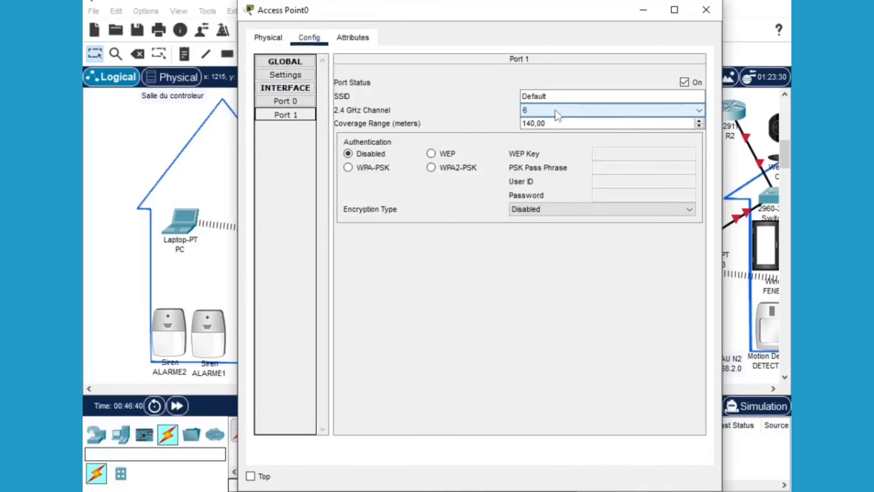
# Set the access point's SSID to WIFI1 with WPA2-PSK and the shared pass phrase, then close
pyautogui.moveTo(551, 97); pyautogui.dragTo(524, 97)
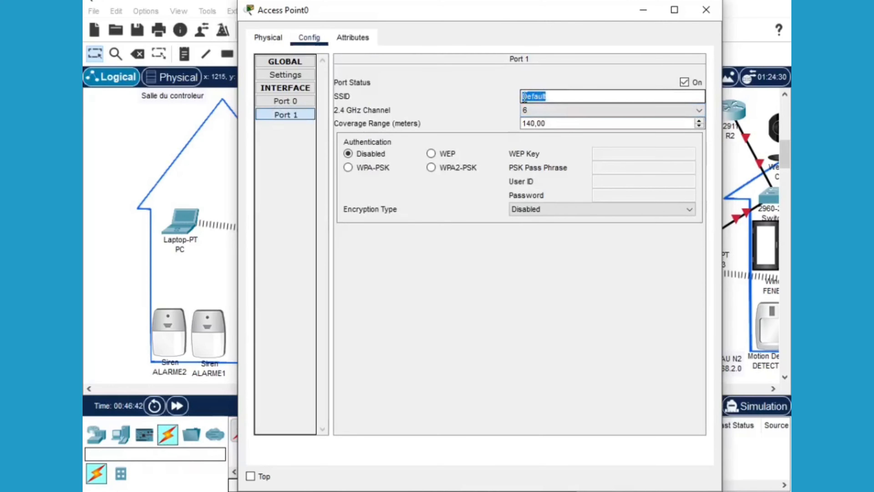
pyautogui.write('WIFI1')
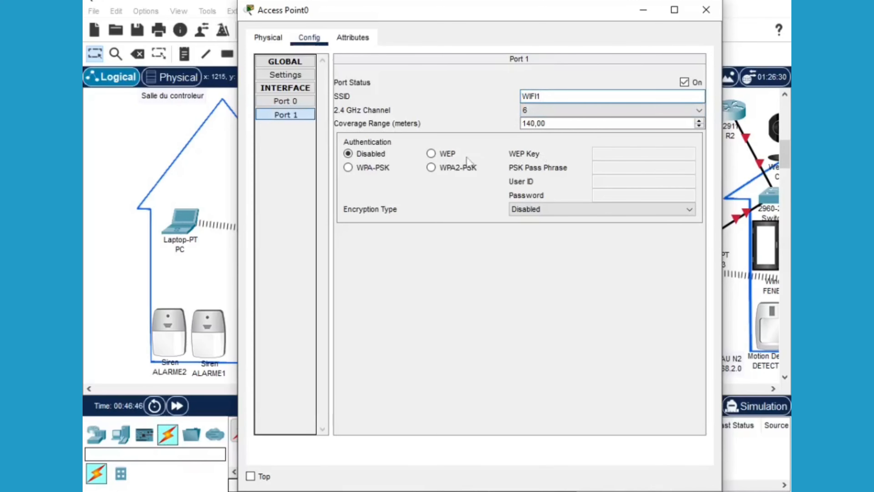
pyautogui.click(457, 168)
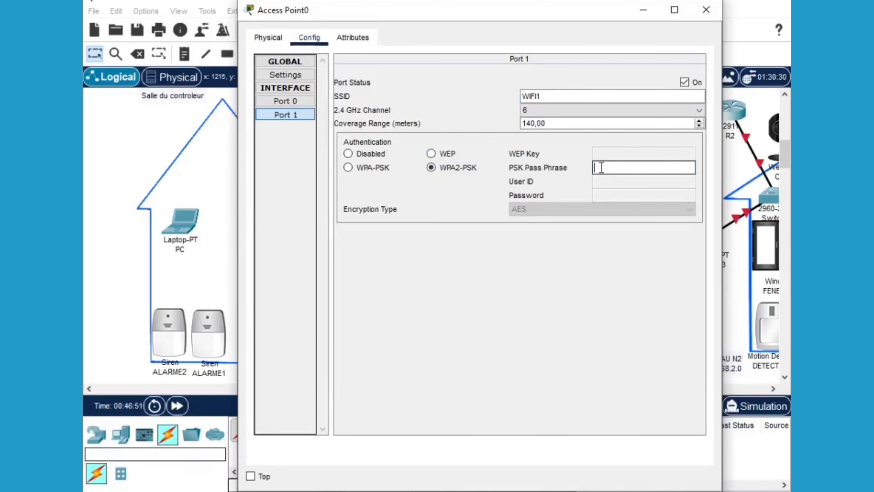
pyautogui.write('Oguen444')
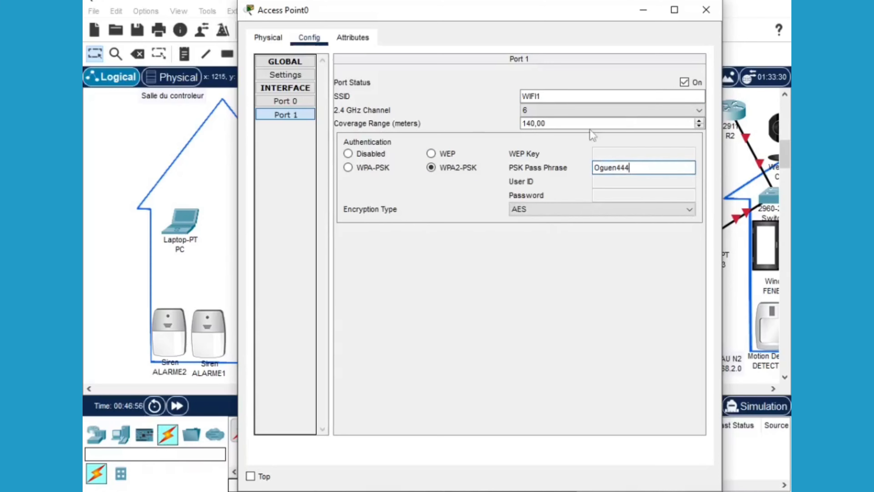
pyautogui.click(685, 82)
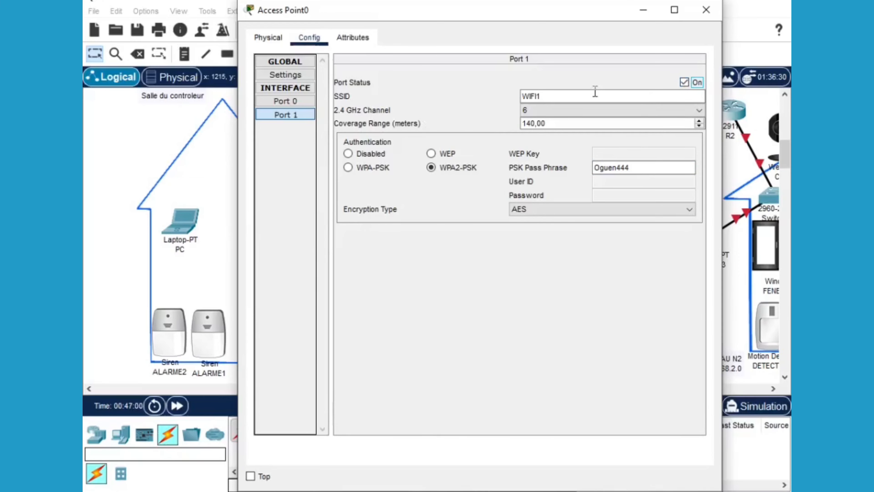
pyautogui.click(706, 9)
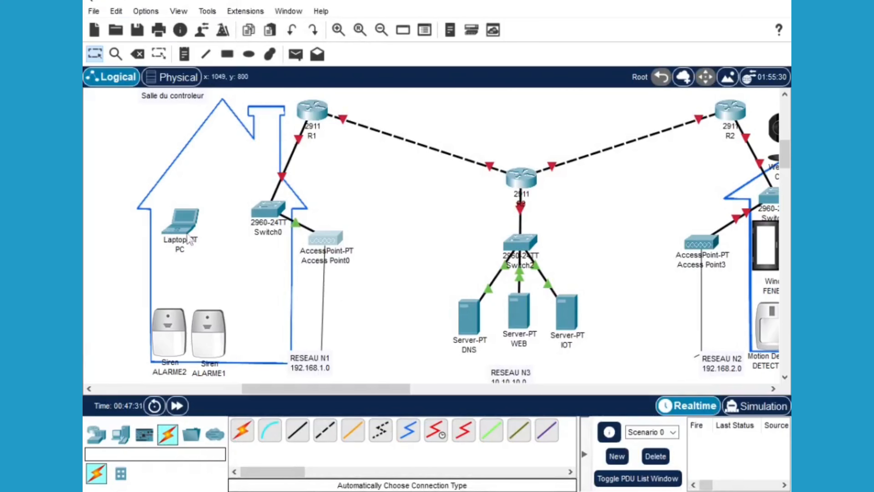
# In the PC's Wireless0 settings, replace SSID Default with wifi
pyautogui.click(200, 219)
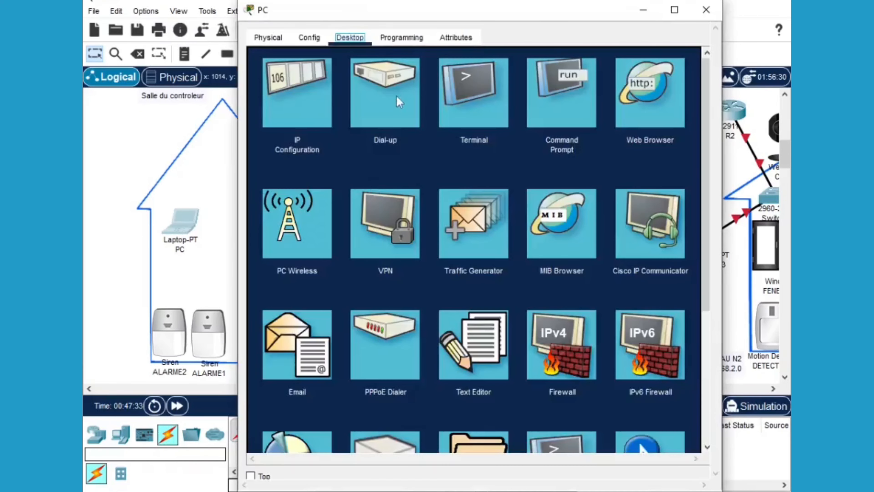
pyautogui.click(305, 79)
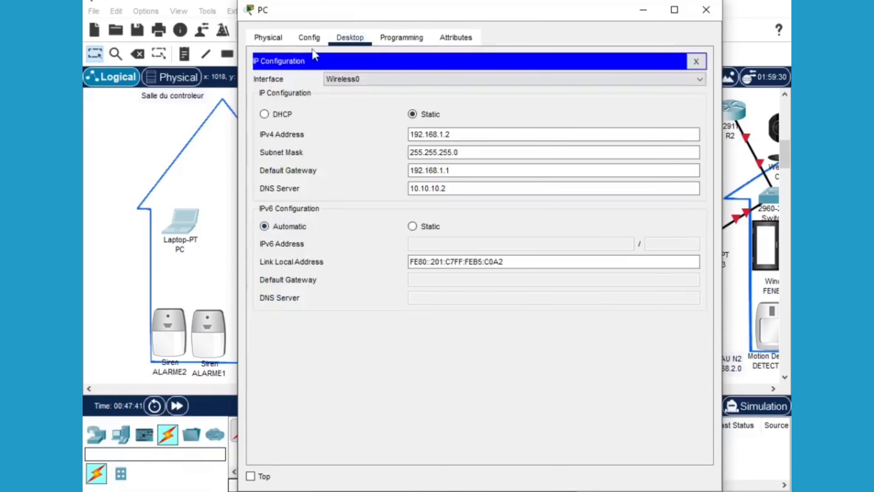
pyautogui.click(309, 38)
pyautogui.click(306, 115)
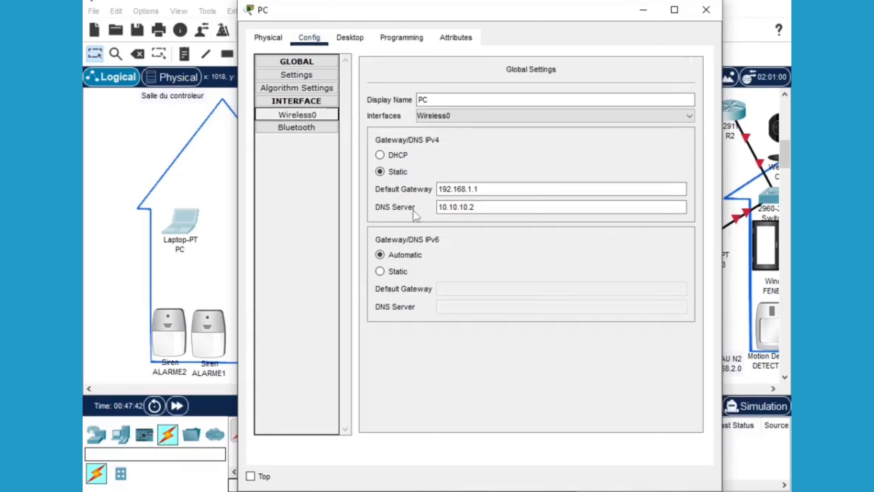
pyautogui.click(323, 119)
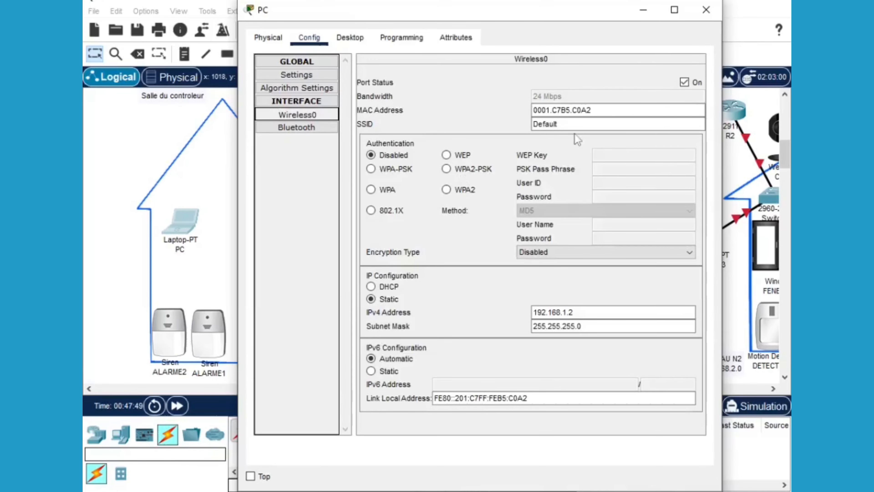
pyautogui.click(558, 124)
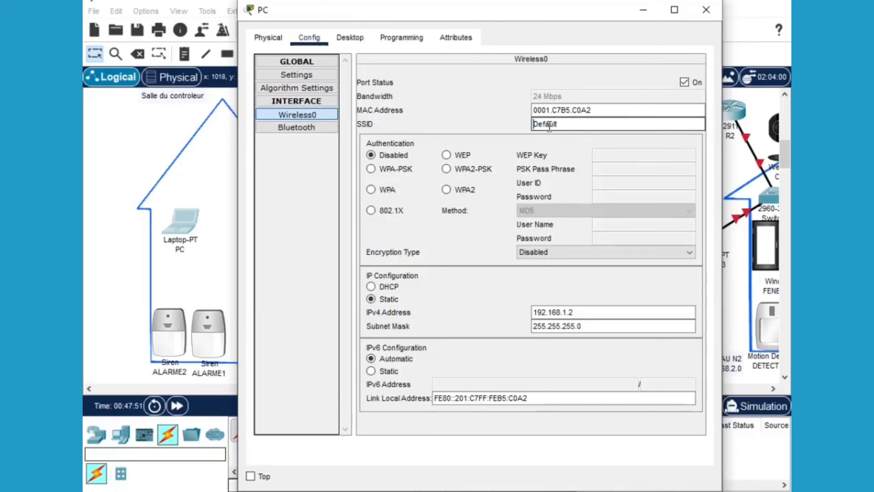
pyautogui.doubleClick(558, 124)
pyautogui.press('BackSpace')
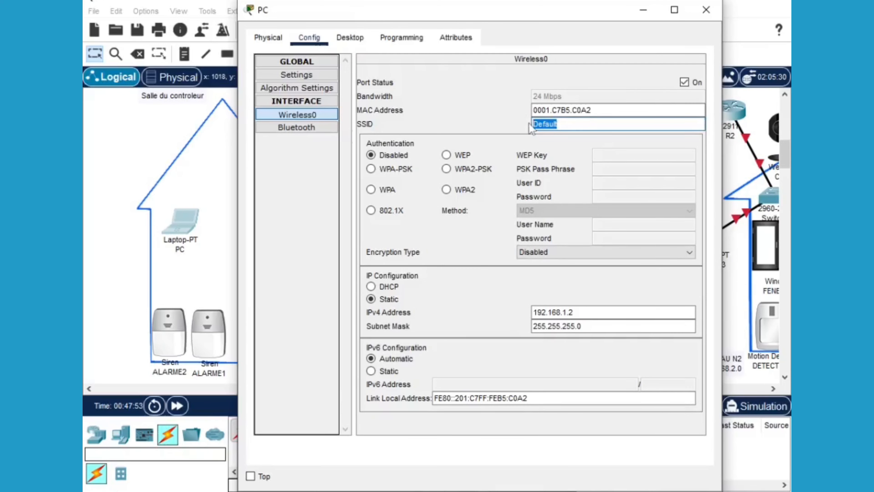
pyautogui.write('wifi1')
# Choose WPA2-PSK, enter the shared pass phrase, and cycle the port status off and on
pyautogui.click(446, 169)
pyautogui.click(599, 169)
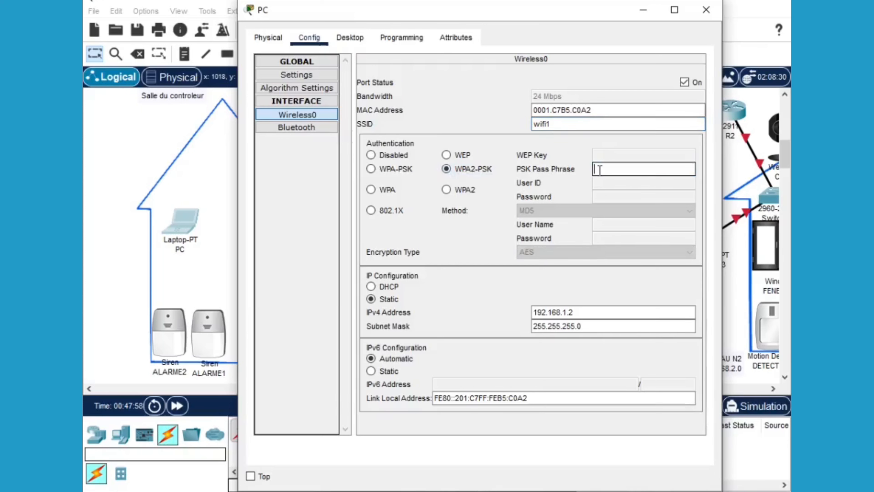
pyautogui.write('Oguen444')
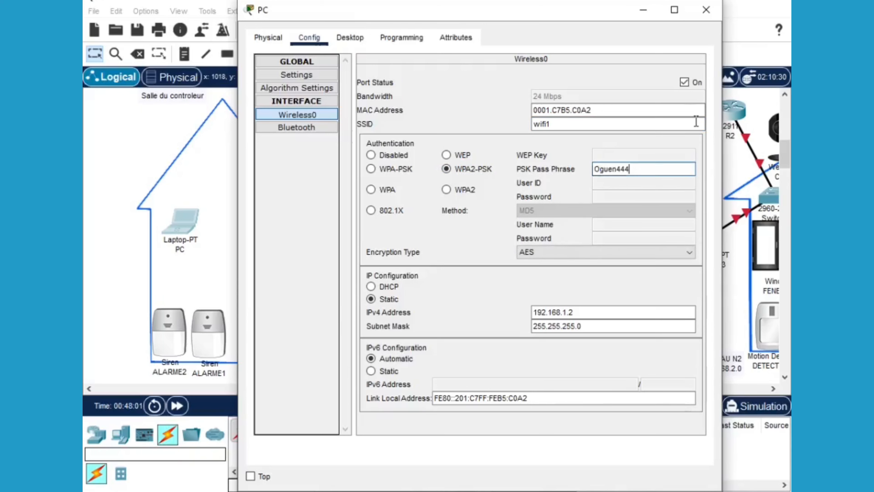
pyautogui.click(687, 84)
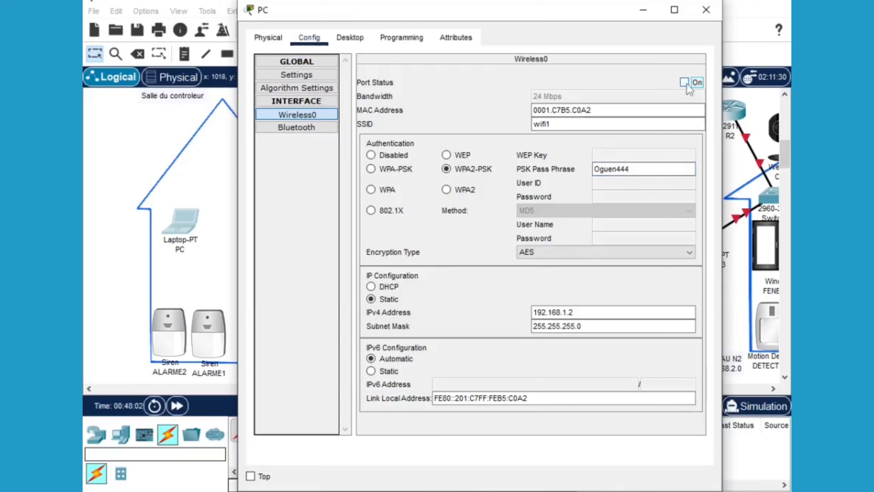
pyautogui.click(687, 83)
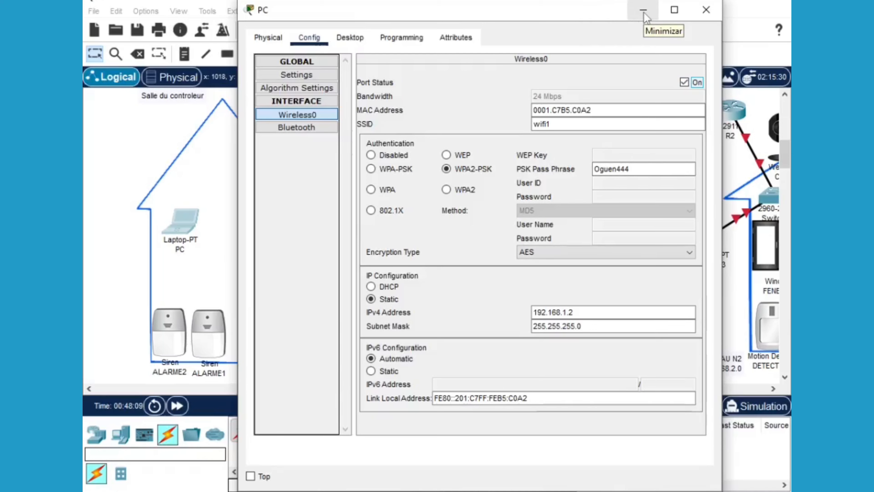
# Correct the SSID to WIFI1, reapply the port, and close the PC window
pyautogui.moveTo(552, 124); pyautogui.dragTo(534, 122)
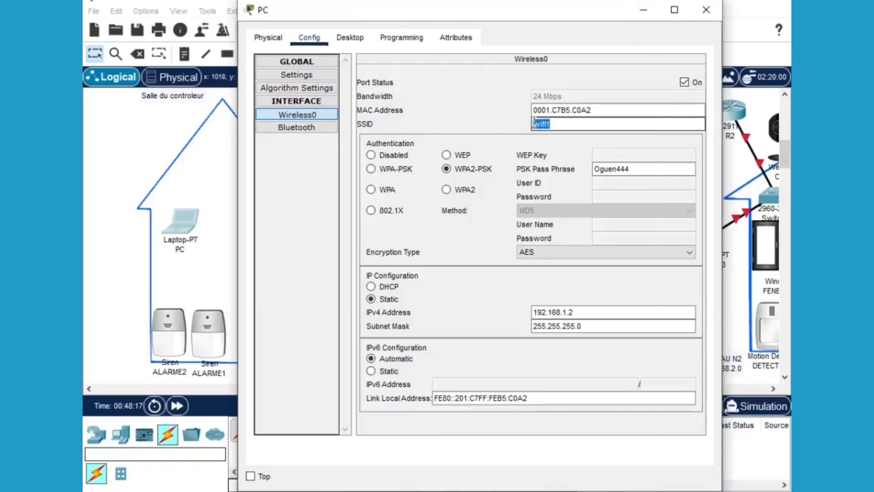
pyautogui.write('M')
pyautogui.write('IFI1')
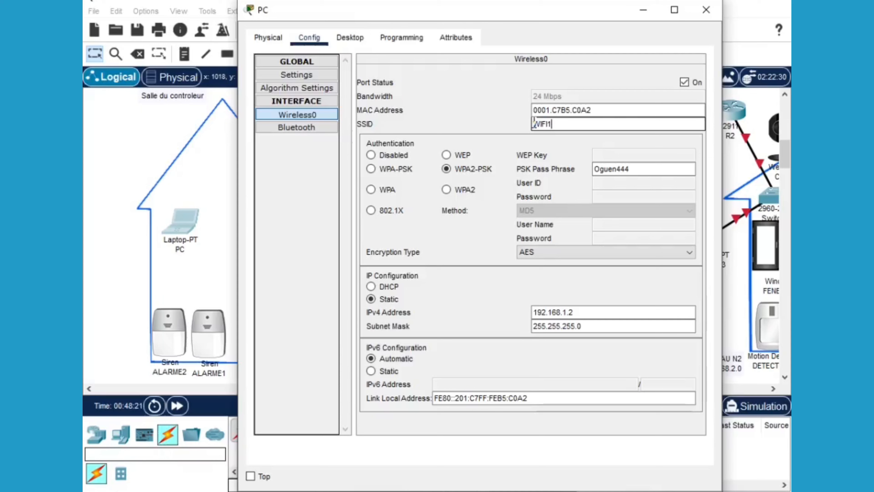
pyautogui.click(686, 82)
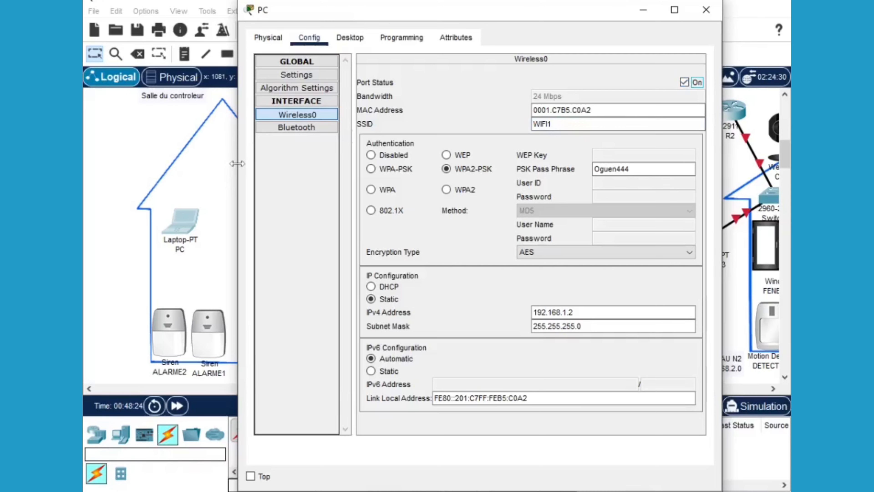
pyautogui.moveTo(543, 14); pyautogui.dragTo(588, 36)
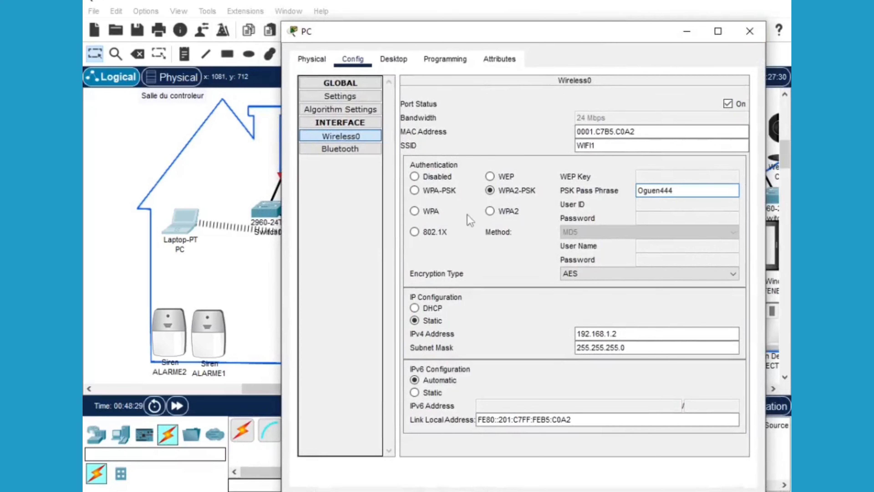
pyautogui.click(749, 33)
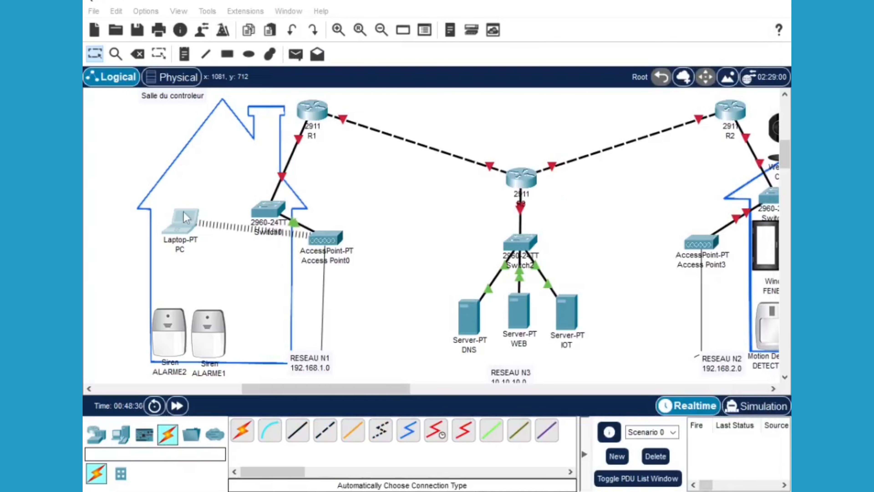
# Reposition the PC and change ALARME1's SSID from HomeGateway to WIFI1
pyautogui.moveTo(182, 211); pyautogui.dragTo(175, 229)
pyautogui.click(209, 330)
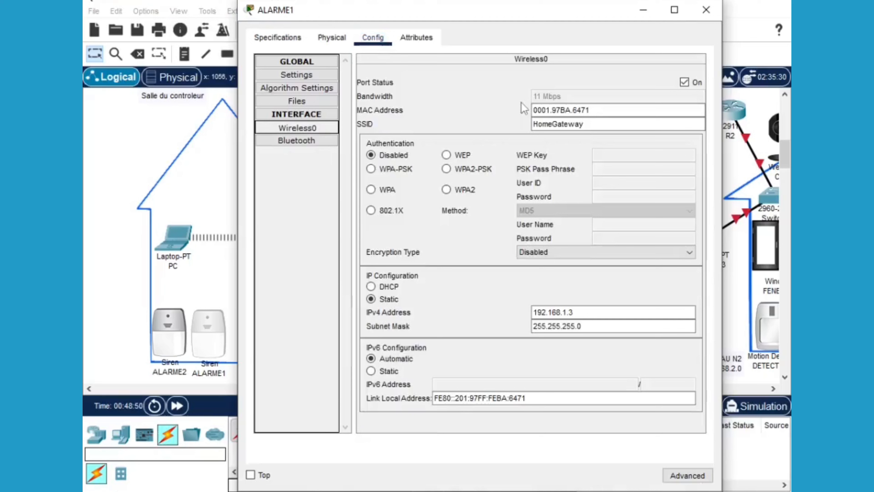
pyautogui.click(590, 124)
pyautogui.moveTo(533, 124); pyautogui.dragTo(590, 124)
pyautogui.write('Wi')
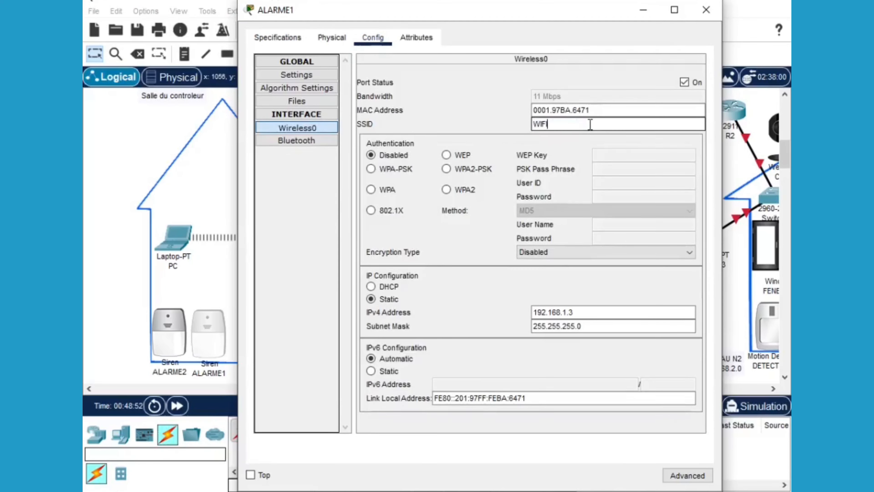
pyautogui.write('FI1')
# Set ALARME1 to WPA2-PSK with the shared pass phrase, cycle the port back on, and close
pyautogui.click(447, 168)
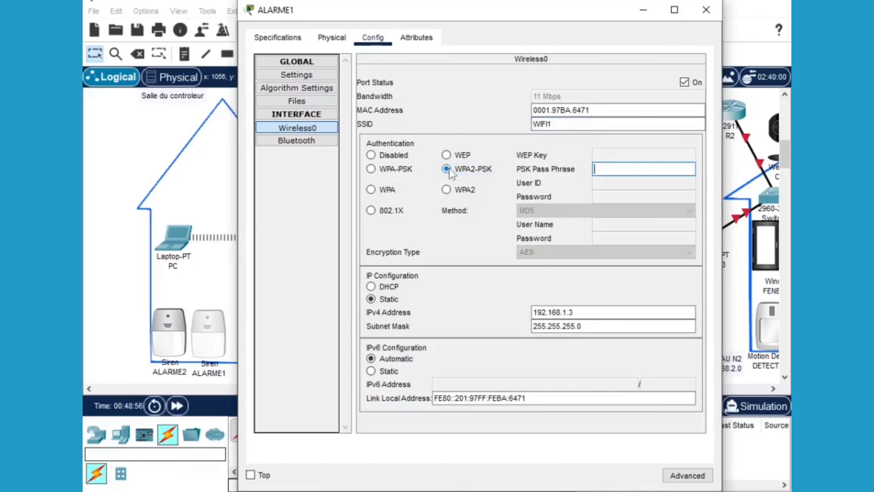
pyautogui.write('Oguen444')
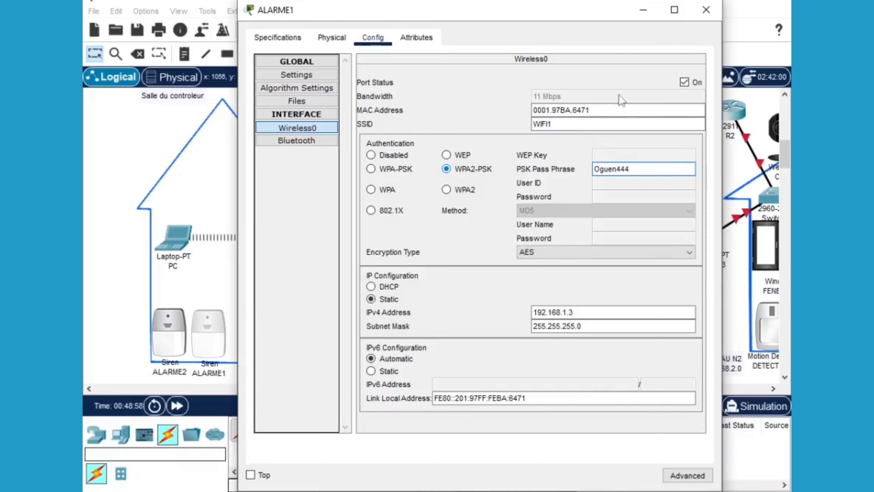
pyautogui.click(684, 83)
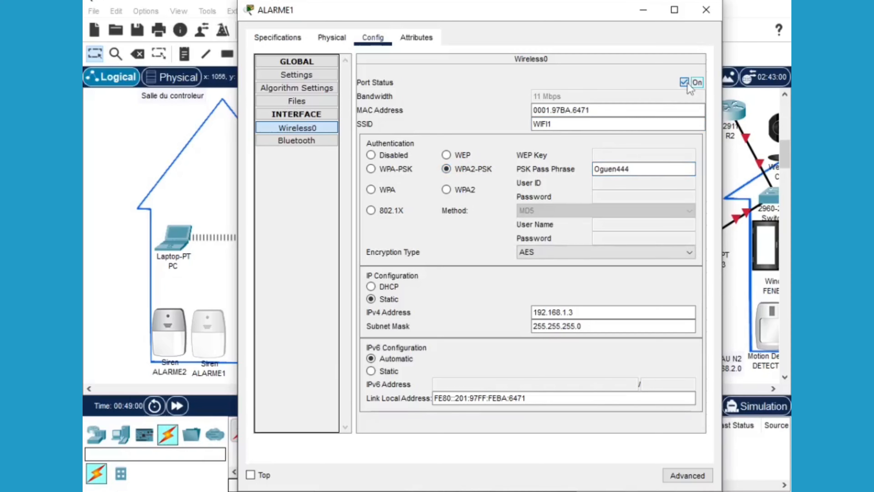
pyautogui.click(684, 82)
pyautogui.press('Tab')
pyautogui.click(706, 9)
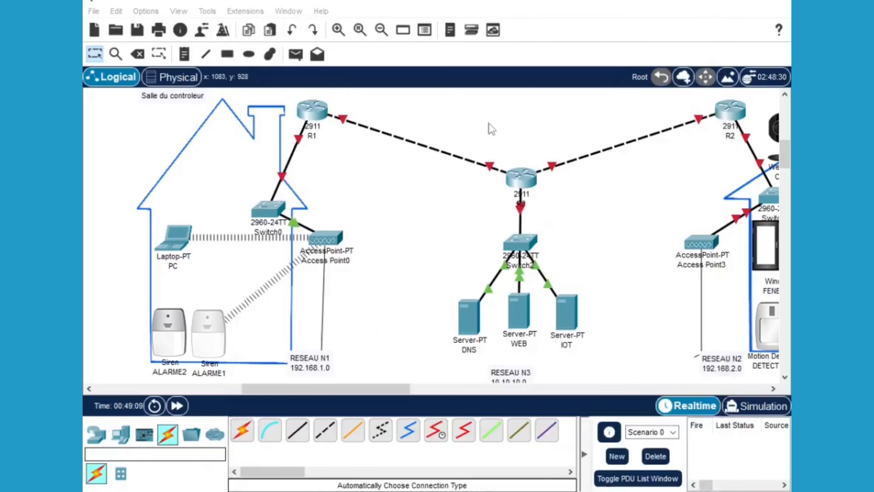
# Replace ALARME2's HomeGateway SSID with wifi1 in its wireless settings
pyautogui.click(167, 337)
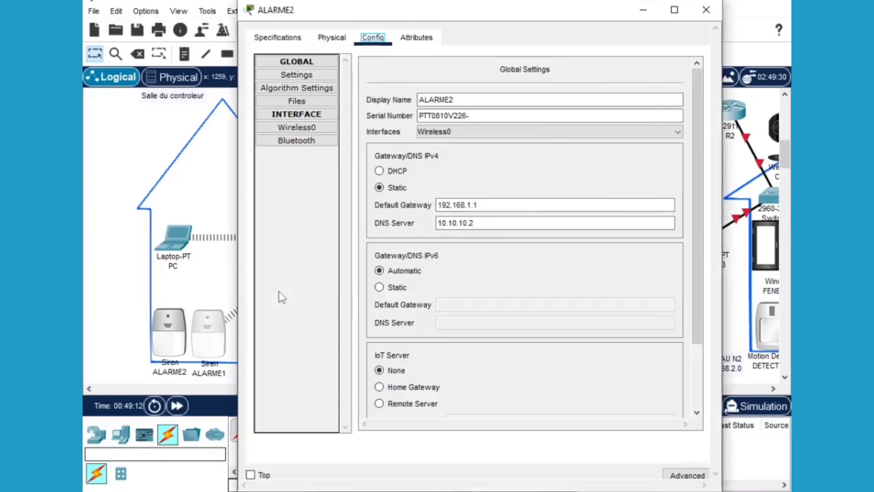
pyautogui.click(305, 128)
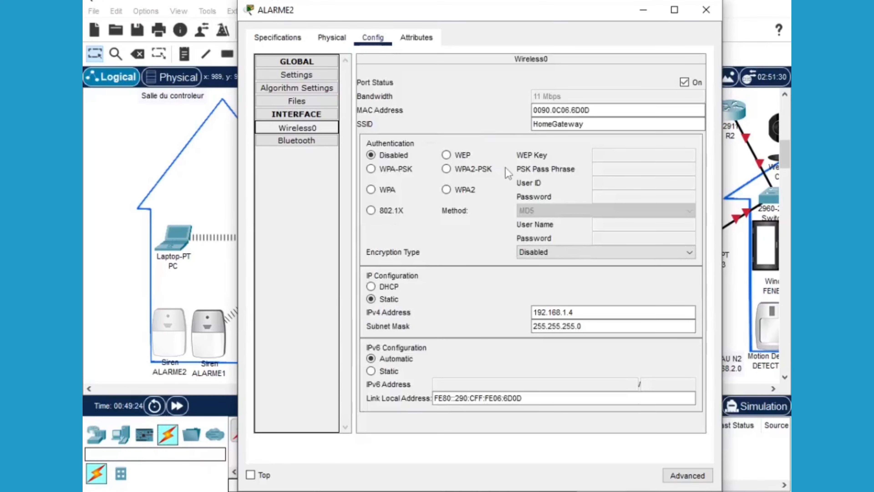
pyautogui.moveTo(583, 125); pyautogui.dragTo(528, 132)
pyautogui.write('wifi')
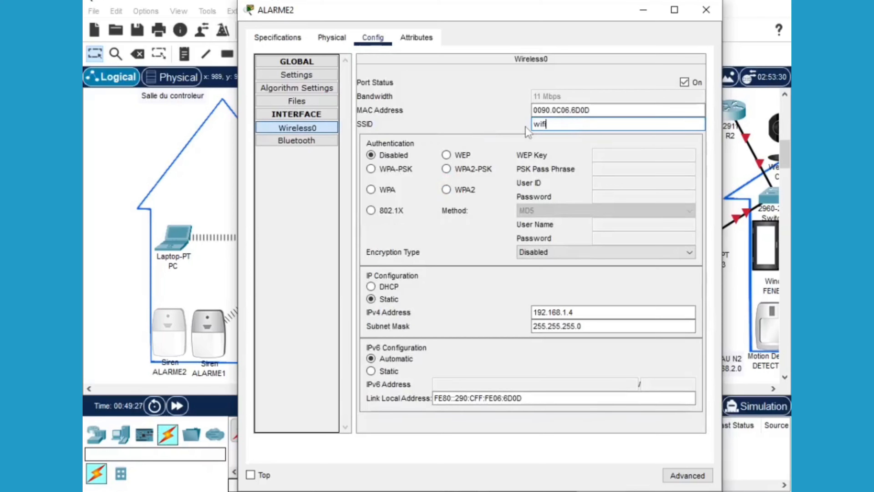
pyautogui.write('1')
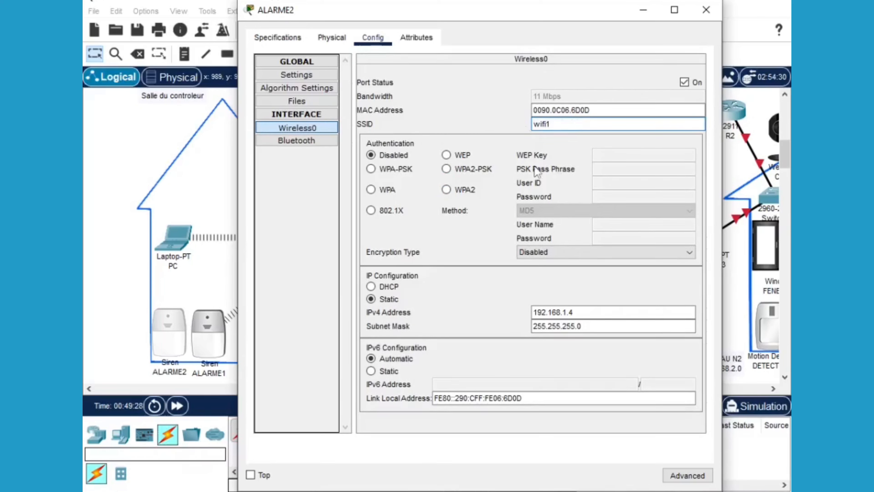
# Set ALARME2 to WPA2-PSK with the corrected shared pass phrase, port on, and close
pyautogui.click(452, 170)
pyautogui.click(598, 169)
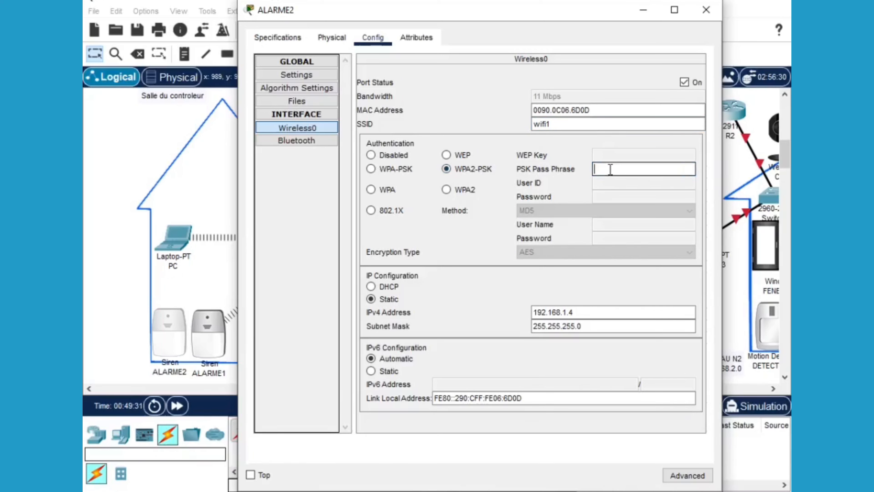
pyautogui.write('Ogue444')
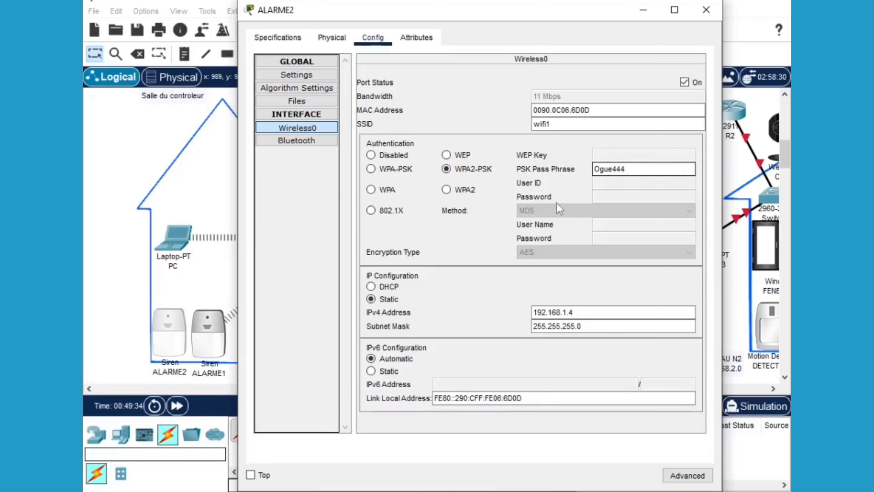
pyautogui.press('Return')
pyautogui.click(685, 82)
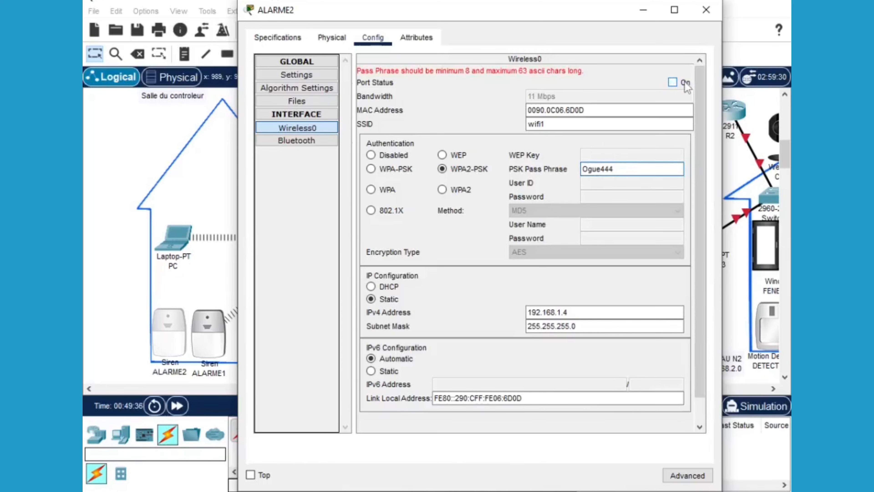
pyautogui.click(603, 168)
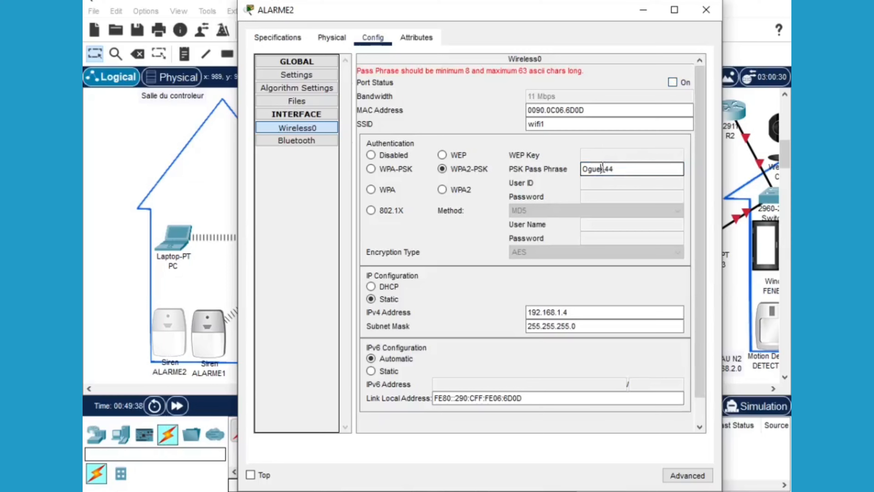
pyautogui.write('n444')
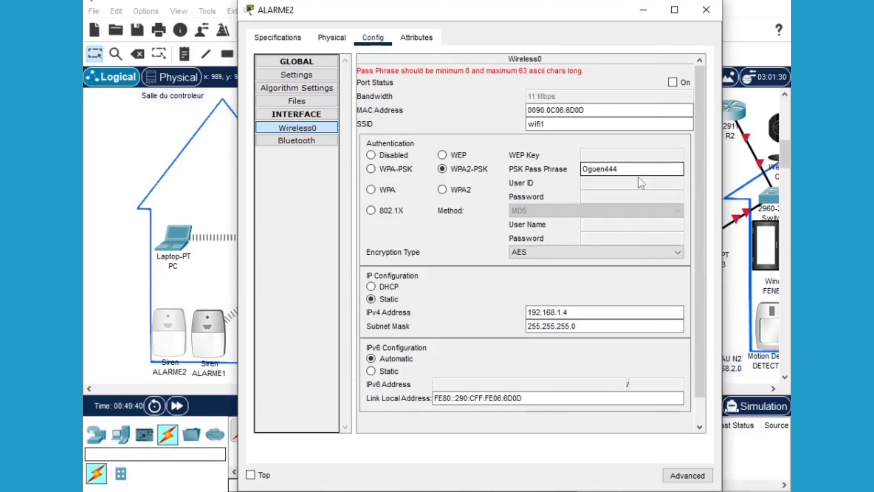
pyautogui.click(673, 82)
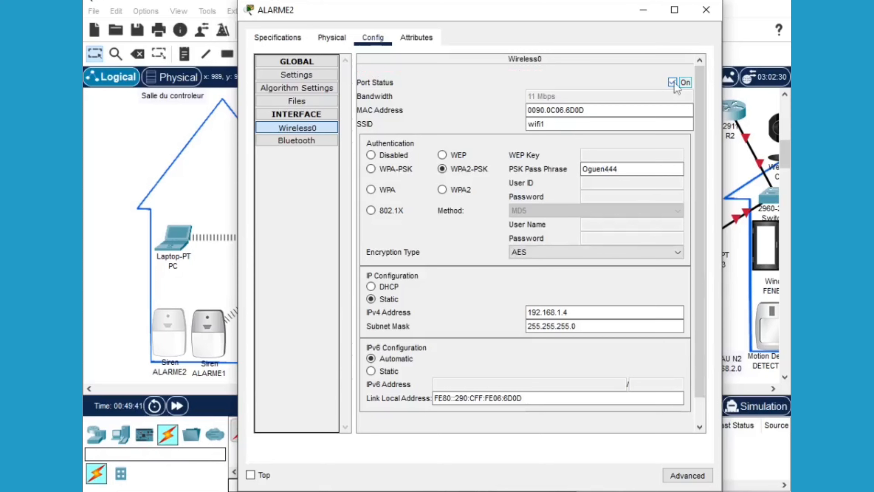
pyautogui.click(710, 16)
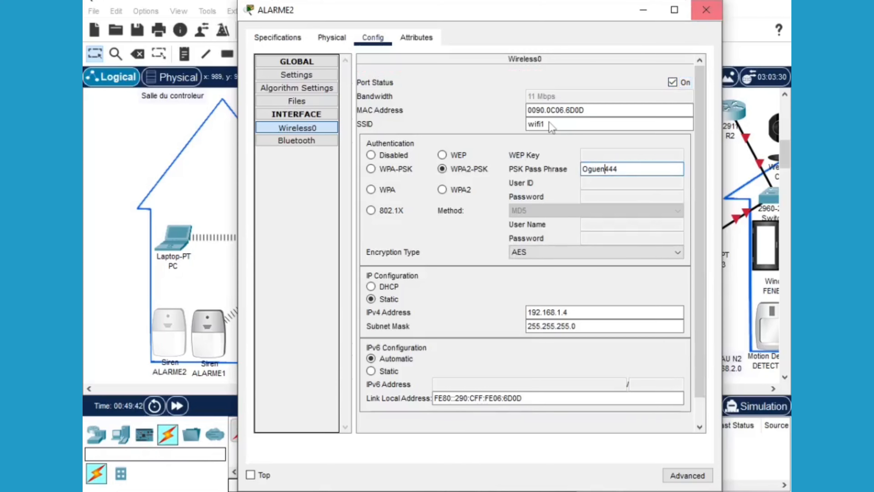
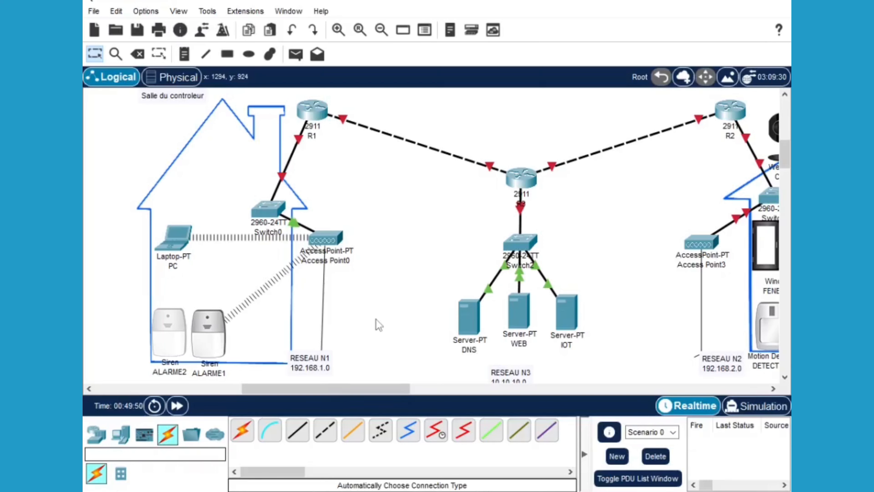
# Change ALARME2's Wireless0 SSID to WIFI1, cycle its port off and on, and close it
pyautogui.doubleClick(171, 332)
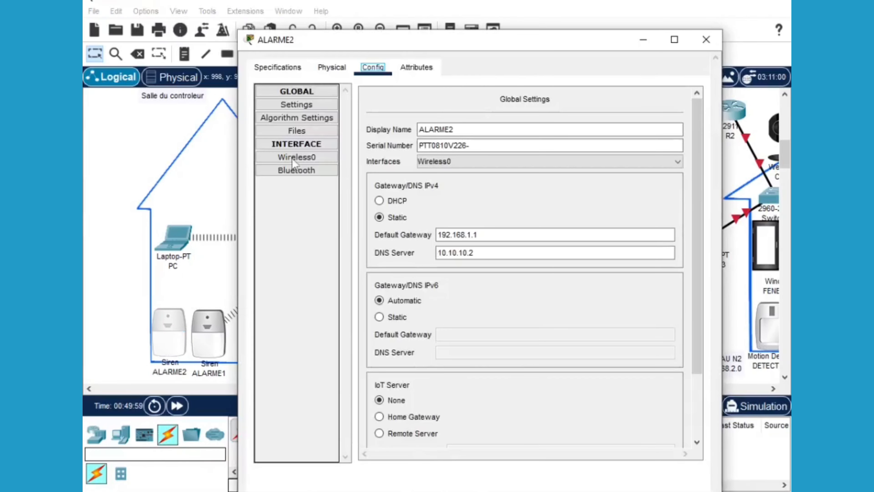
pyautogui.click(292, 158)
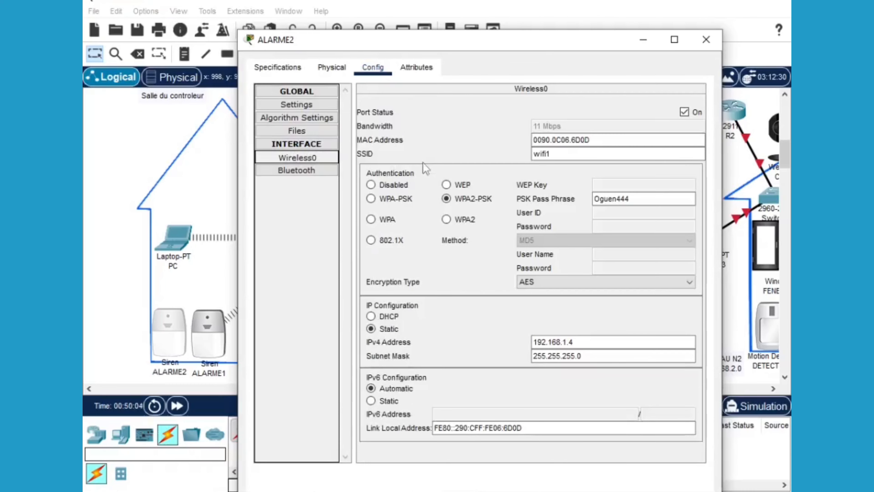
pyautogui.doubleClick(545, 154)
pyautogui.write('w')
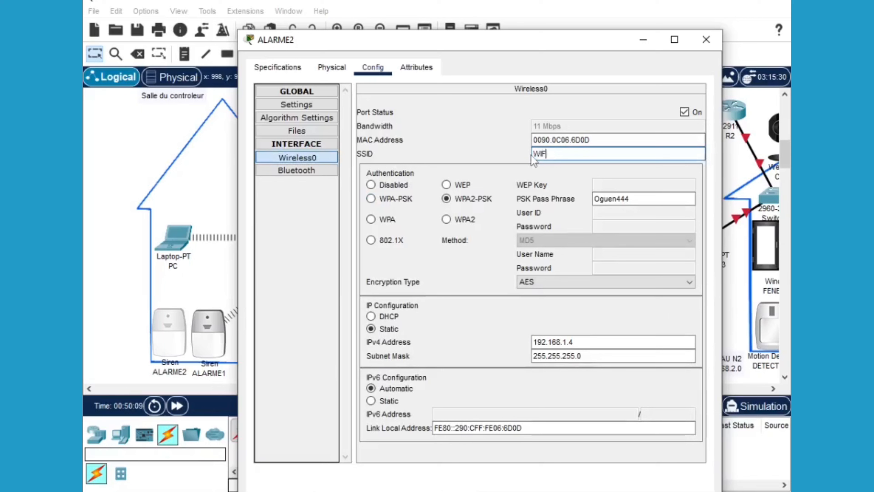
pyautogui.write('IFI1')
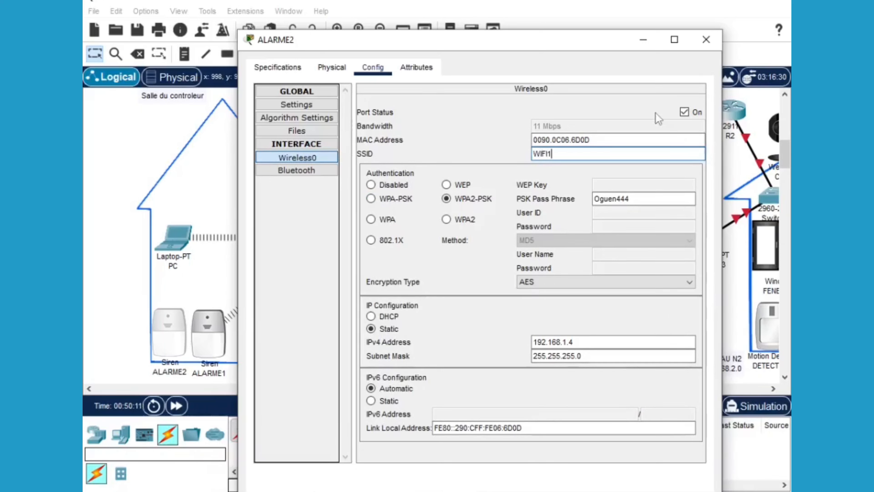
pyautogui.click(684, 112)
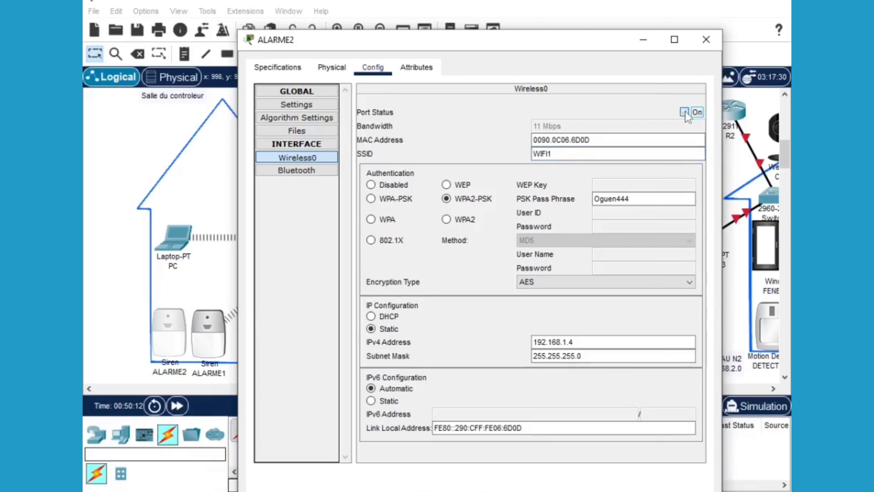
pyautogui.click(685, 112)
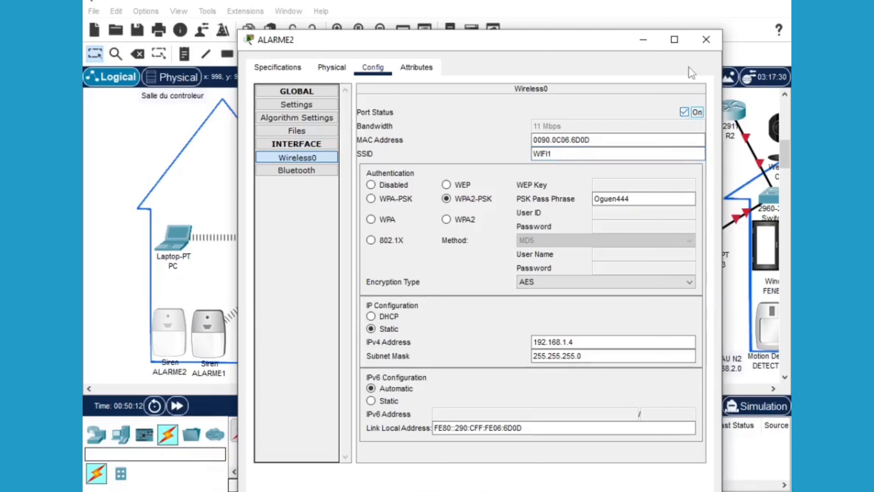
pyautogui.click(706, 40)
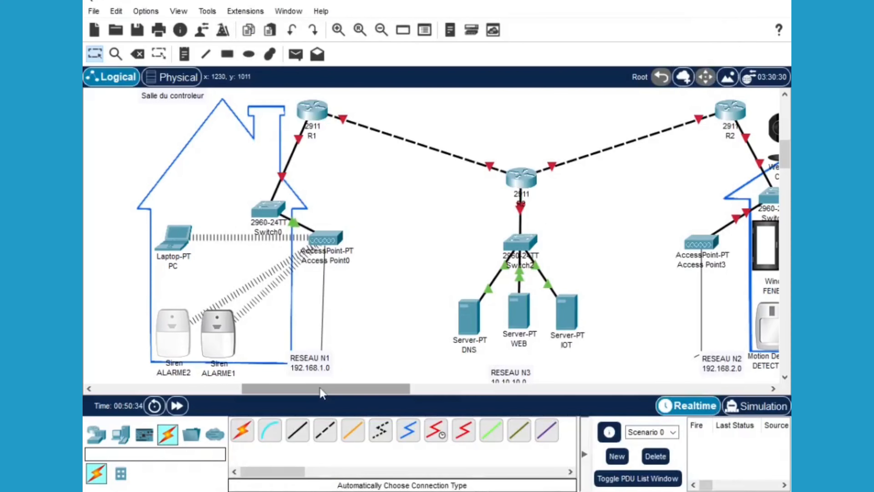
# Scroll to the patient's house and nudge the Salle du Patient label slightly up and right
pyautogui.moveTo(319, 387); pyautogui.dragTo(441, 392)
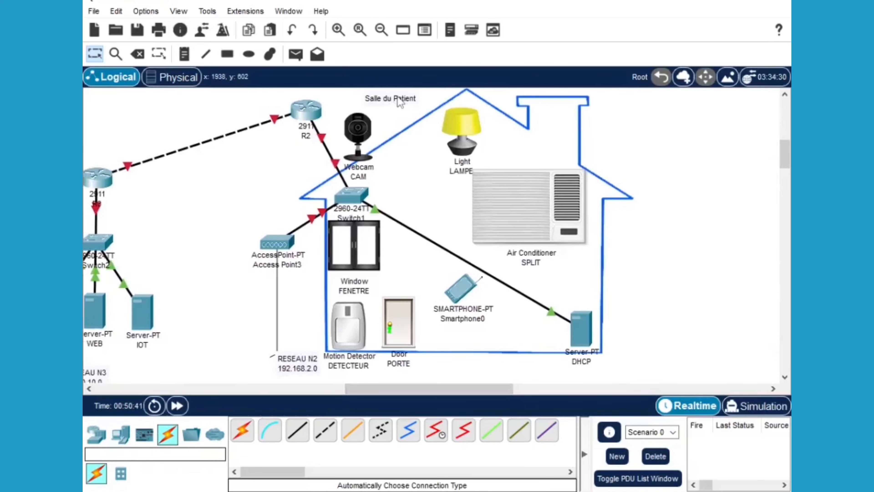
pyautogui.click(403, 101)
pyautogui.moveTo(404, 101); pyautogui.dragTo(405, 100)
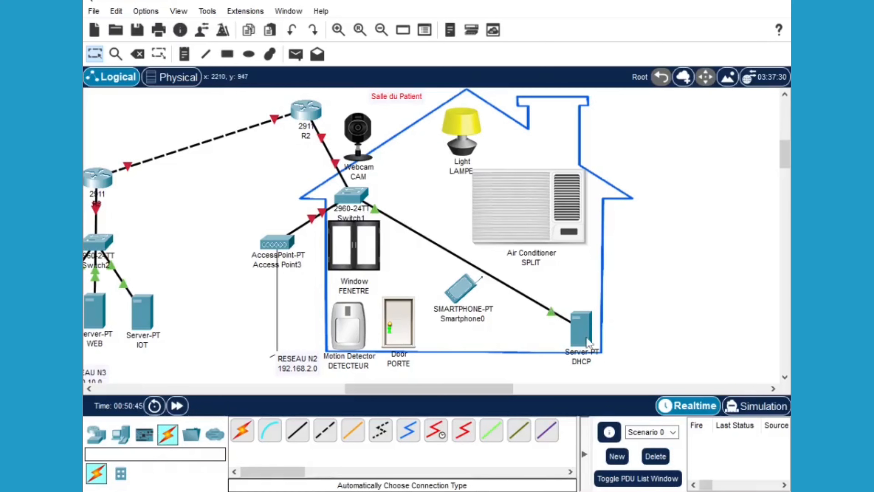
pyautogui.moveTo(583, 334)
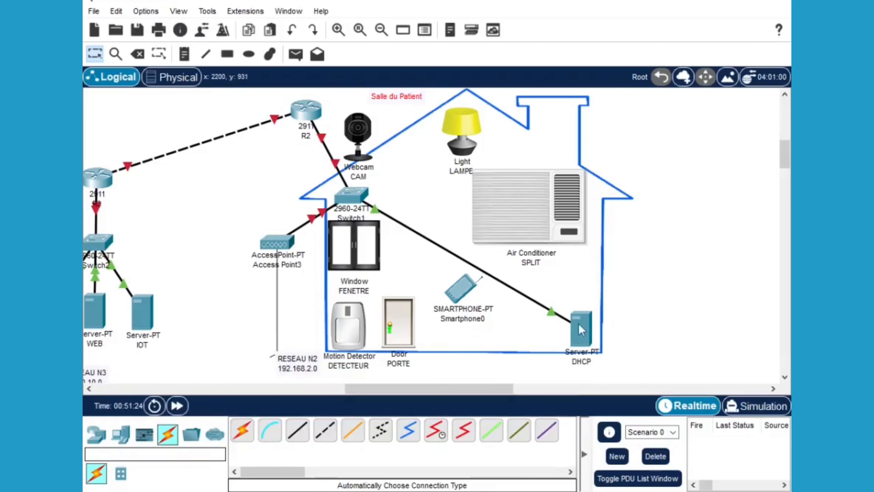
# Open the DHCP server's IP Configuration and reposition its window to uncover the network
pyautogui.click(578, 323)
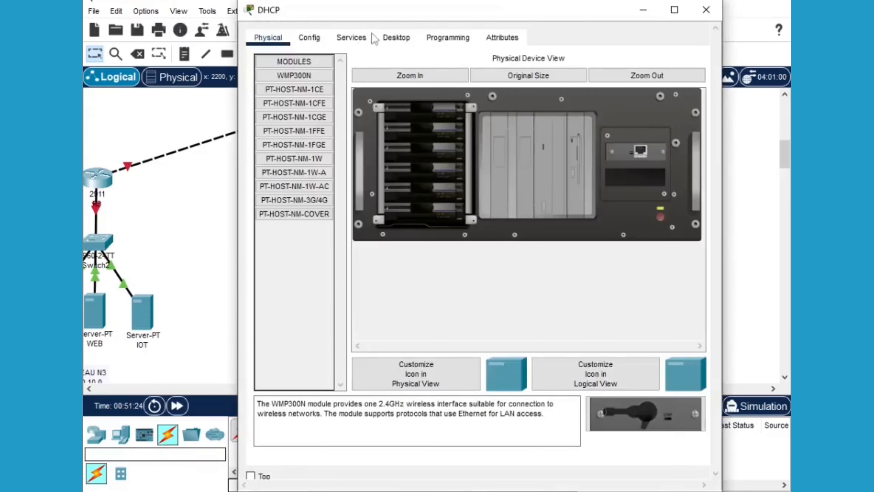
pyautogui.click(389, 38)
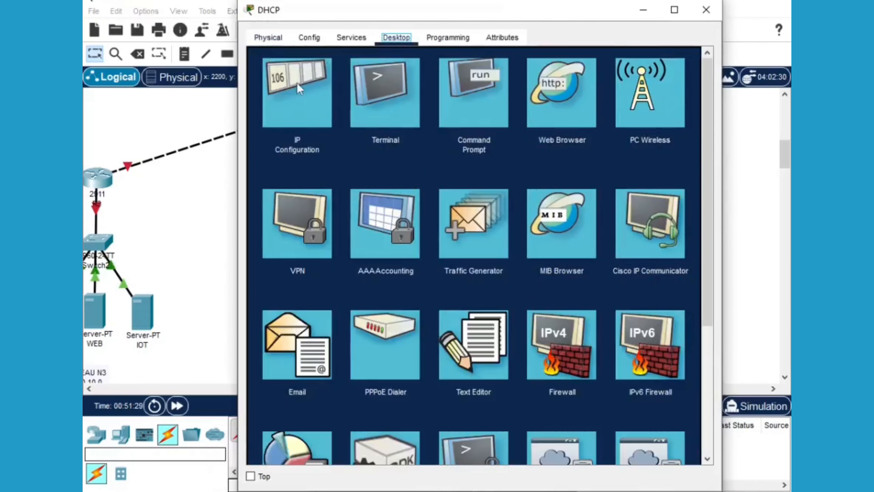
pyautogui.click(294, 85)
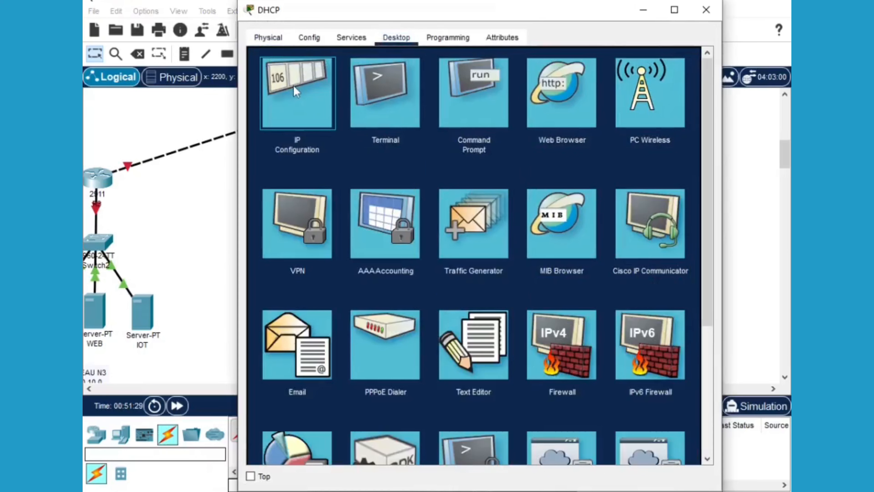
pyautogui.click(293, 85)
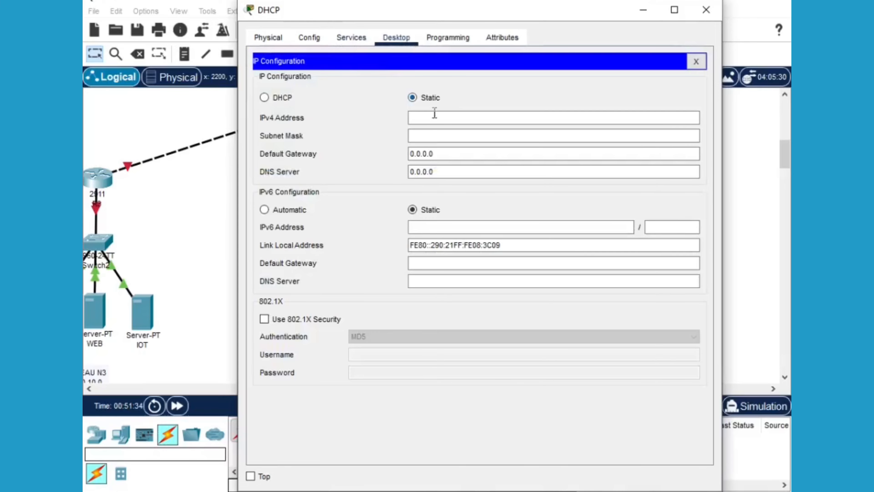
pyautogui.moveTo(473, 12); pyautogui.dragTo(565, 307)
pyautogui.moveTo(528, 416); pyautogui.dragTo(501, 437)
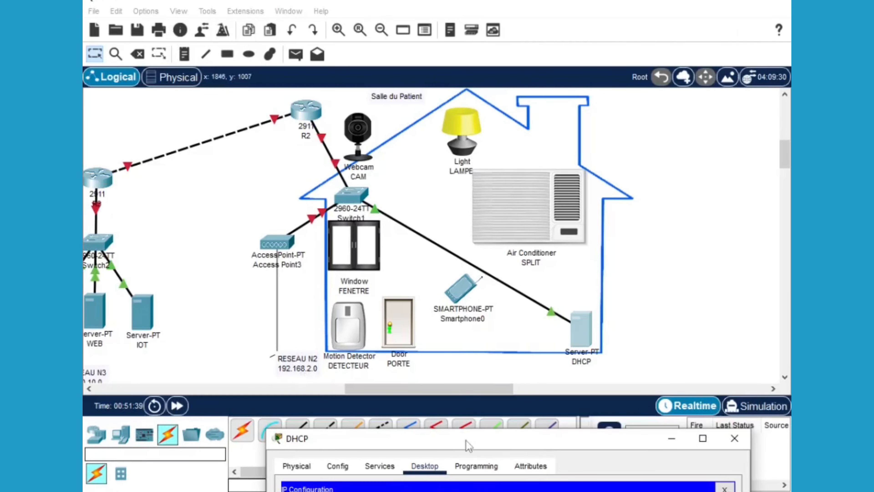
pyautogui.moveTo(465, 442); pyautogui.dragTo(477, 160)
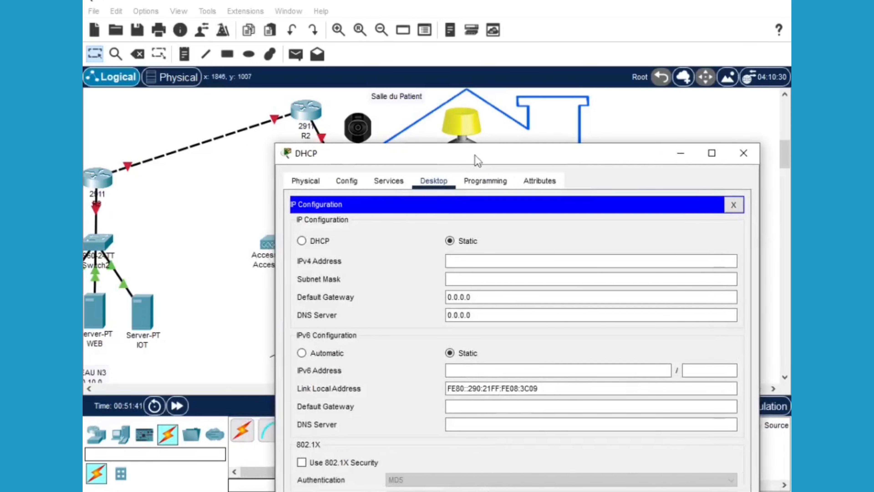
# Enter IPv4 192.168.2.2, mask 255.255.255.0, gateway 192.168.2.1 and DNS 10.10.10.2
pyautogui.click(467, 259)
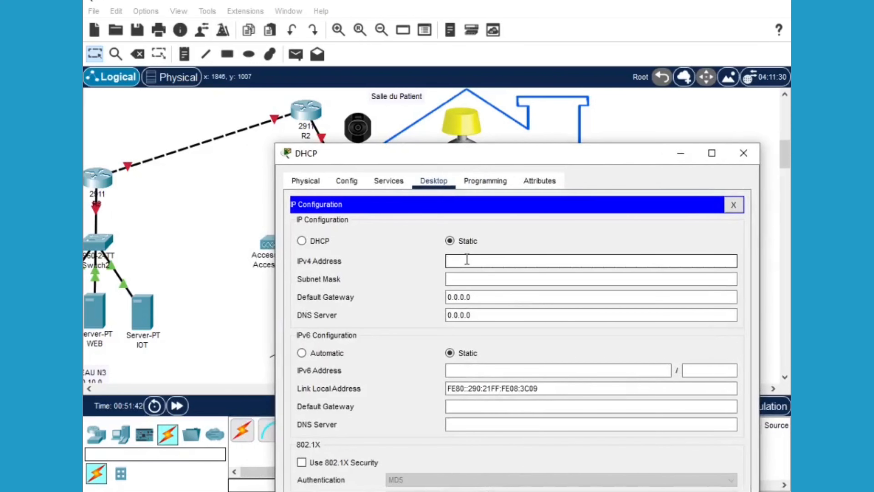
pyautogui.write('192.168')
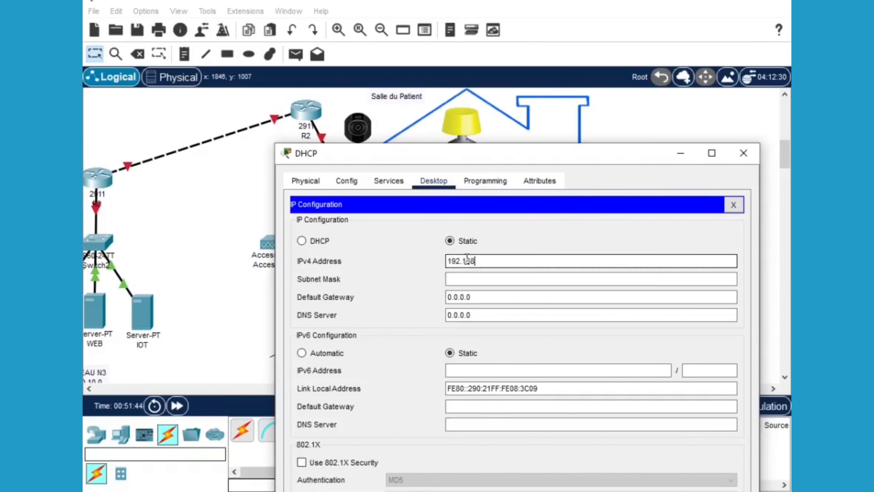
pyautogui.write('.20')
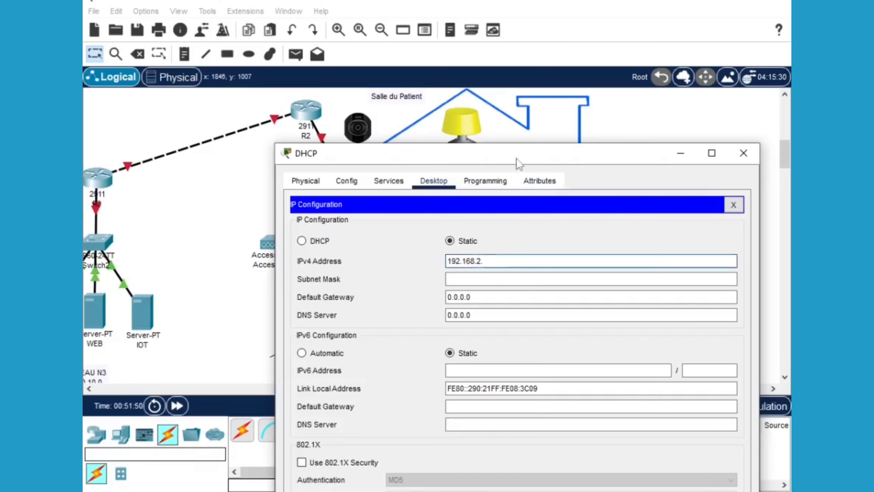
pyautogui.moveTo(490, 152); pyautogui.dragTo(344, 158)
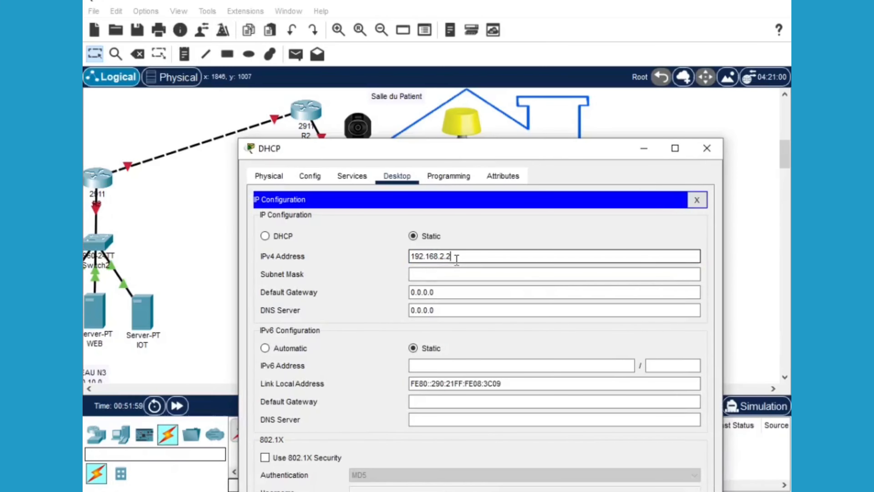
pyautogui.click(421, 274)
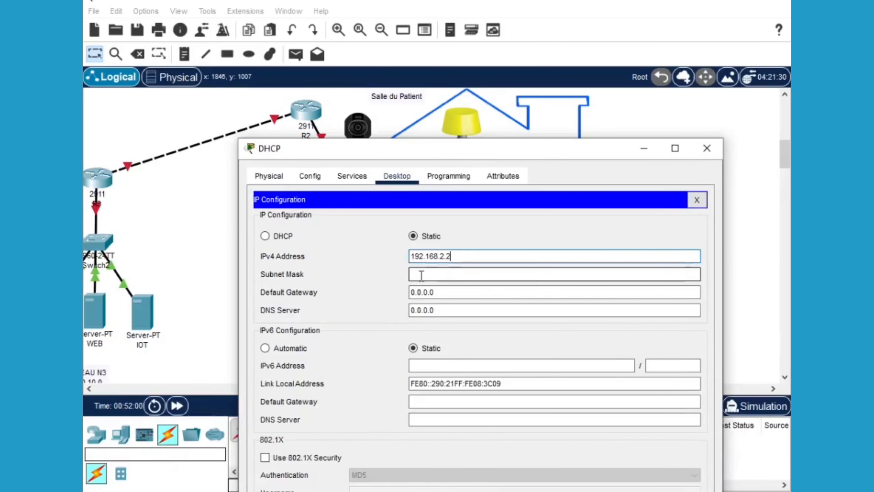
pyautogui.click(441, 291)
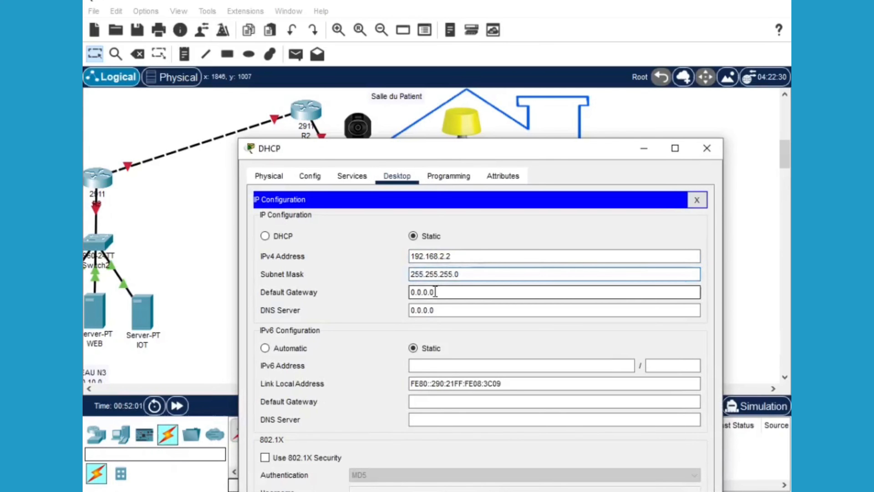
pyautogui.doubleClick(414, 291)
pyautogui.write('1')
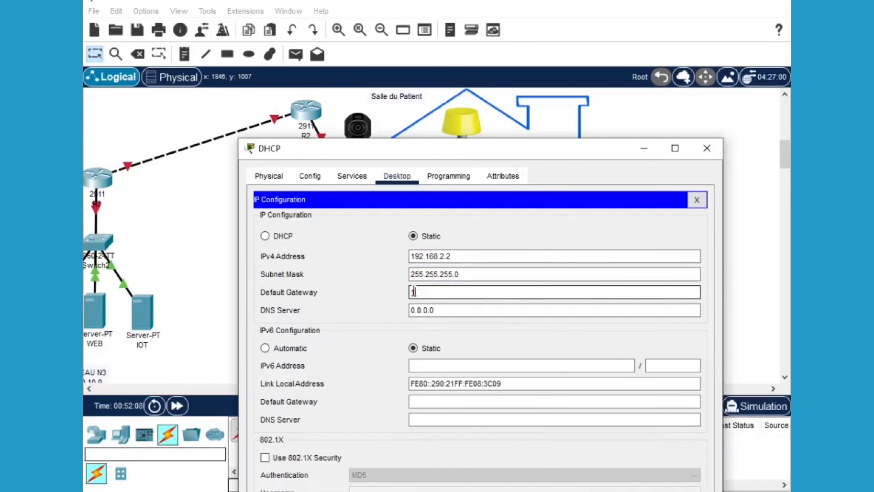
pyautogui.write('92.168.2.1')
pyautogui.doubleClick(430, 310)
pyautogui.write('10')
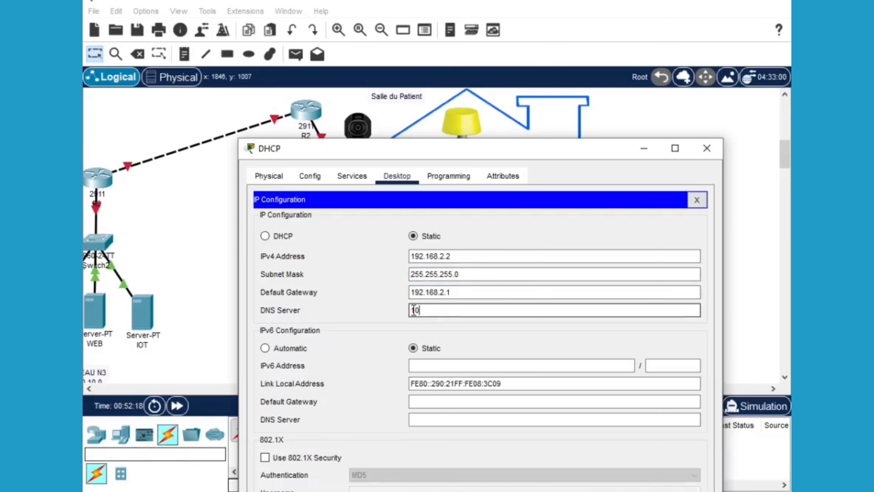
pyautogui.write('.10.10.2')
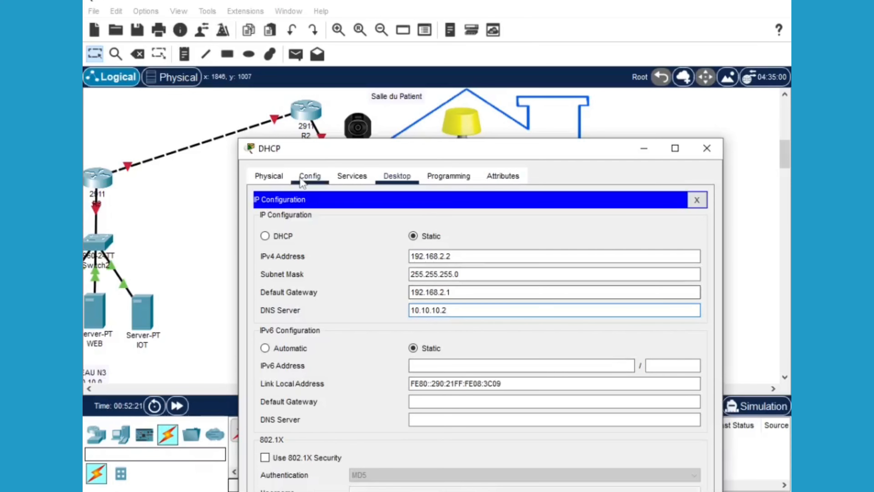
# Switch on the server's DHCP service and set the pool gateway to 192.168.2.1
pyautogui.click(348, 182)
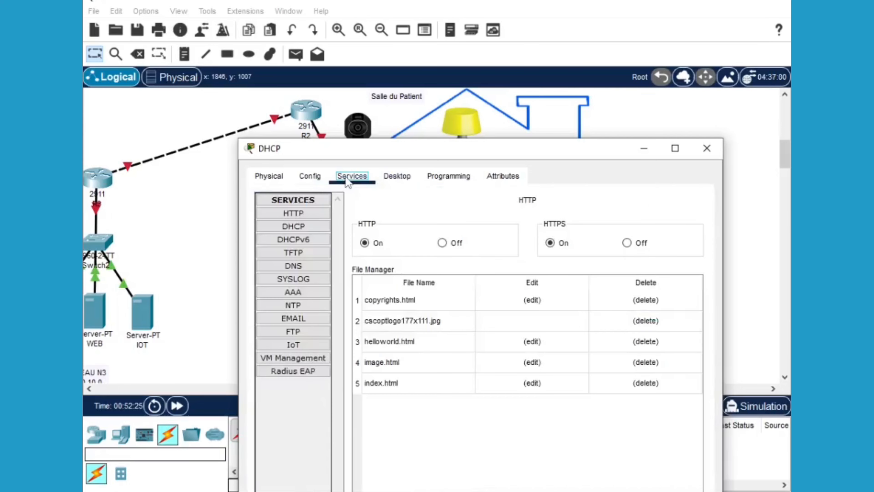
pyautogui.click(299, 227)
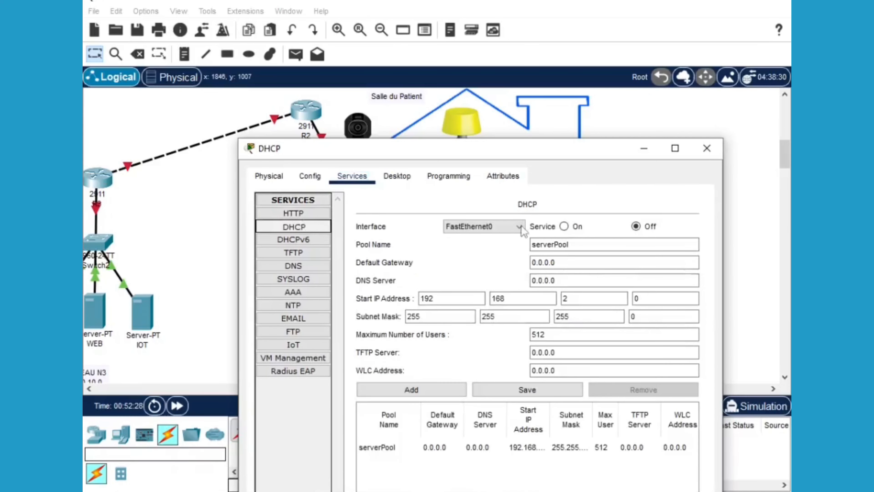
pyautogui.click(564, 228)
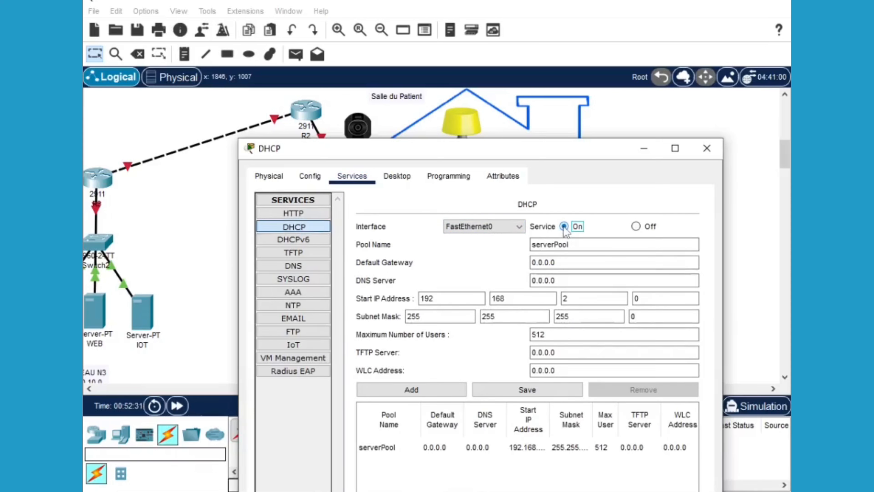
pyautogui.click(560, 263)
pyautogui.moveTo(560, 263); pyautogui.dragTo(534, 260)
pyautogui.write('192.1')
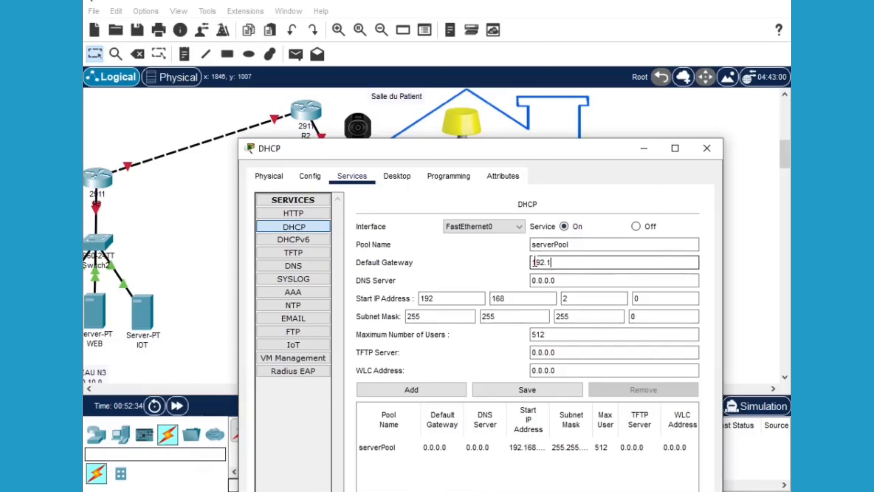
pyautogui.write('68.2.1')
# Set the pool DNS to 10.10.10.2 and start address 192.168.2.50, then close the server
pyautogui.click(558, 280)
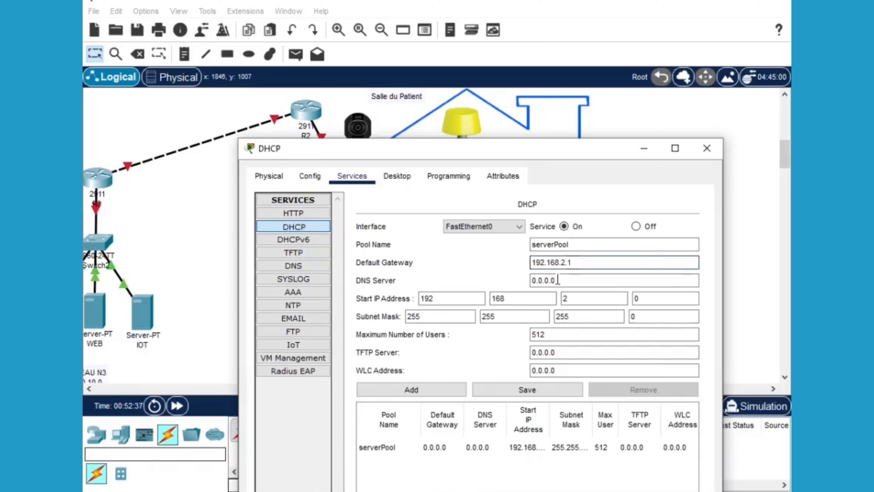
pyautogui.moveTo(558, 280); pyautogui.dragTo(533, 278)
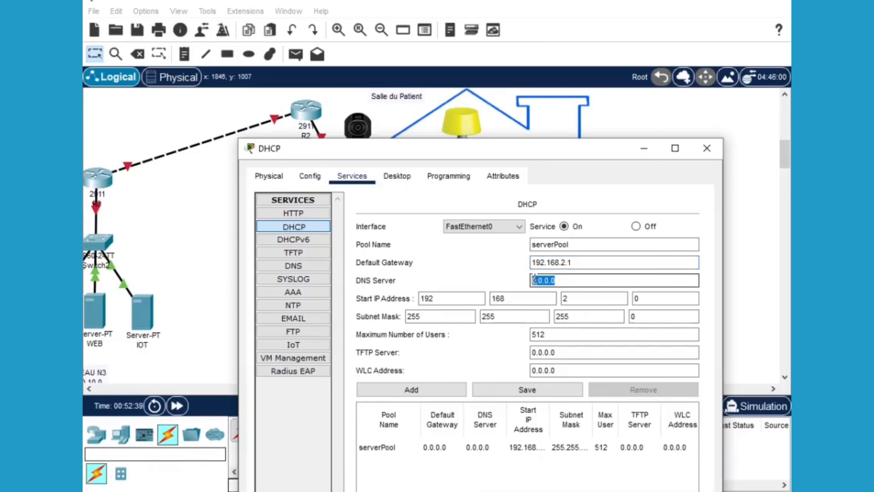
pyautogui.write('10.10.10.')
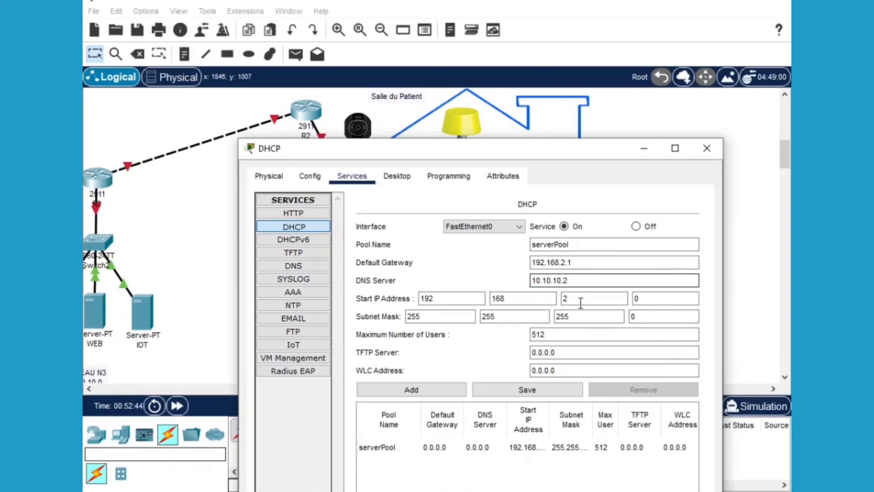
pyautogui.doubleClick(638, 298)
pyautogui.write('50')
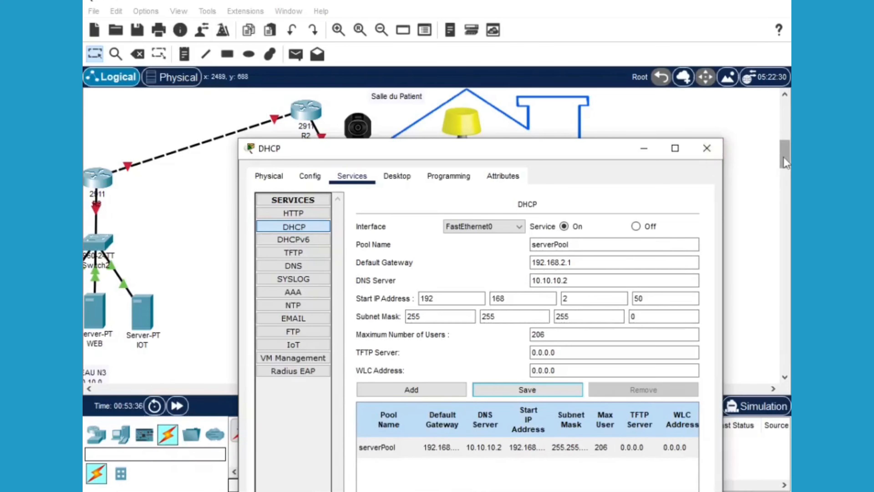
pyautogui.click(709, 149)
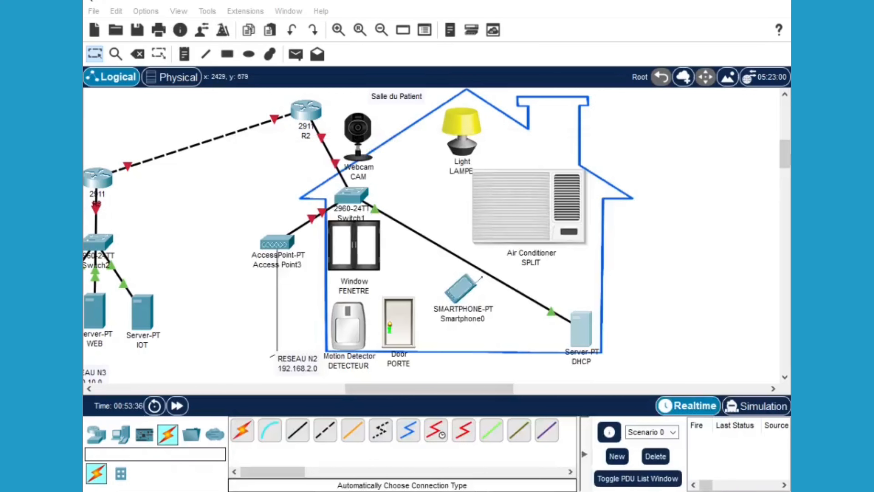
# Switch on Access Point3's power
pyautogui.scroll(-2, 788, 164)
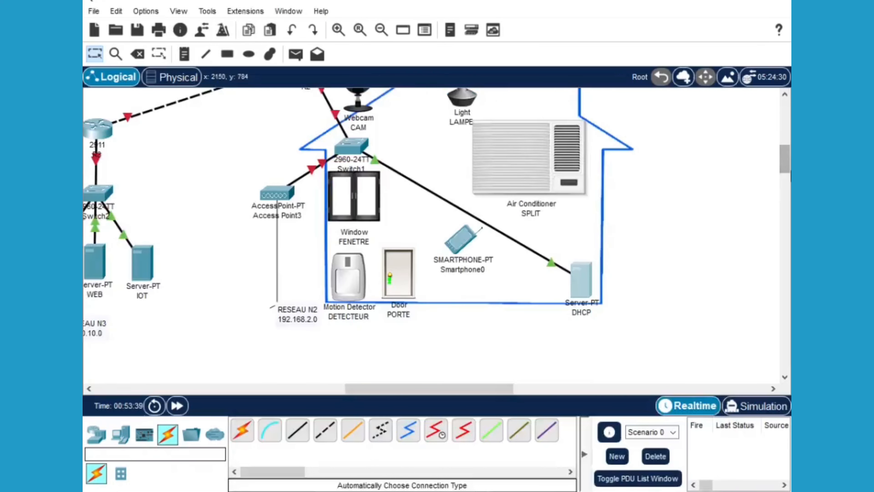
pyautogui.scroll(2, 788, 168)
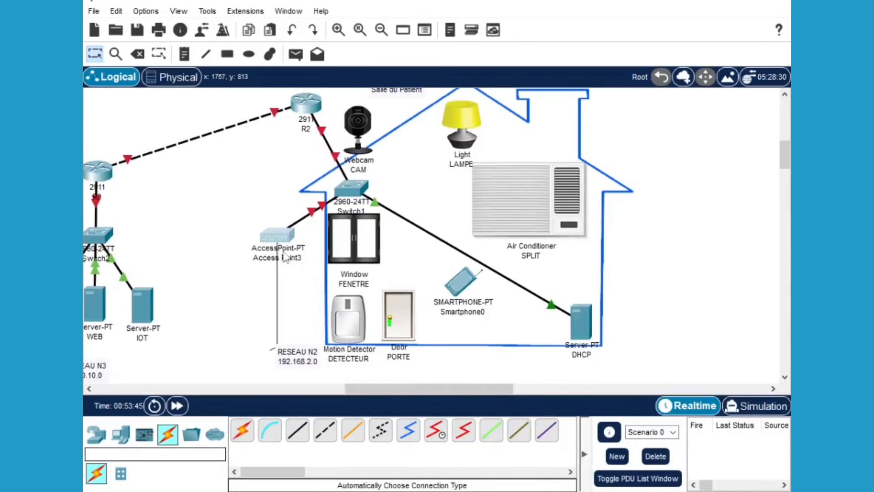
pyautogui.click(278, 244)
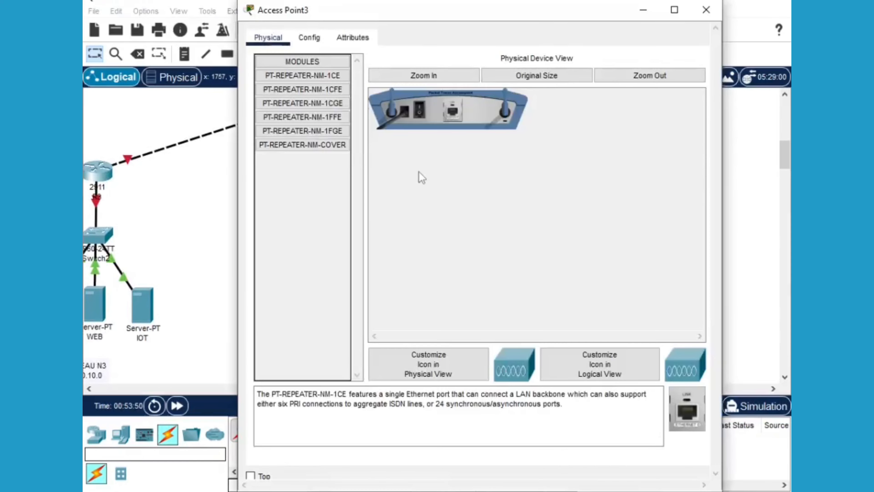
pyautogui.click(419, 116)
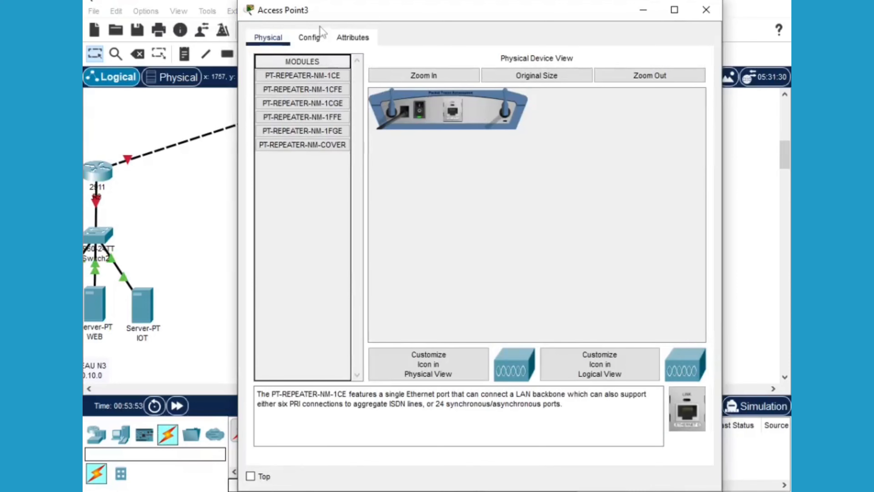
# Set Access Point3's Port 1 to SSID WIFI2 with WPA2-PSK and a pass phrase, then close
pyautogui.click(310, 38)
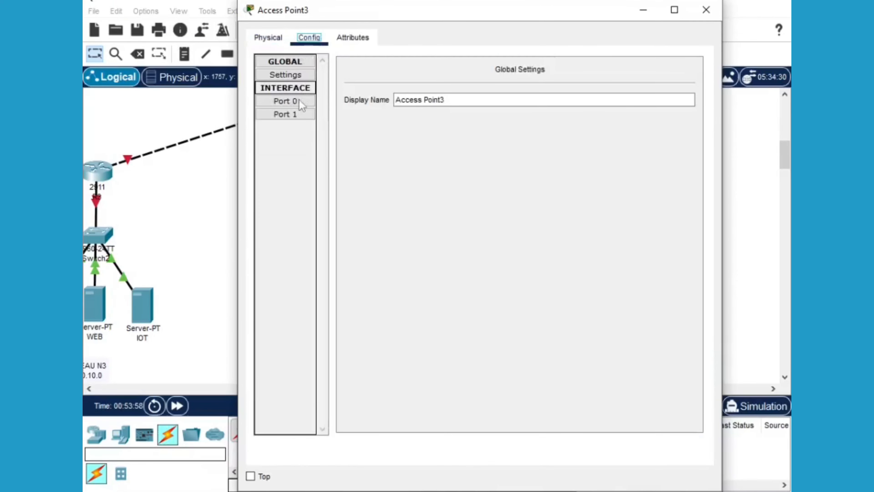
pyautogui.click(296, 115)
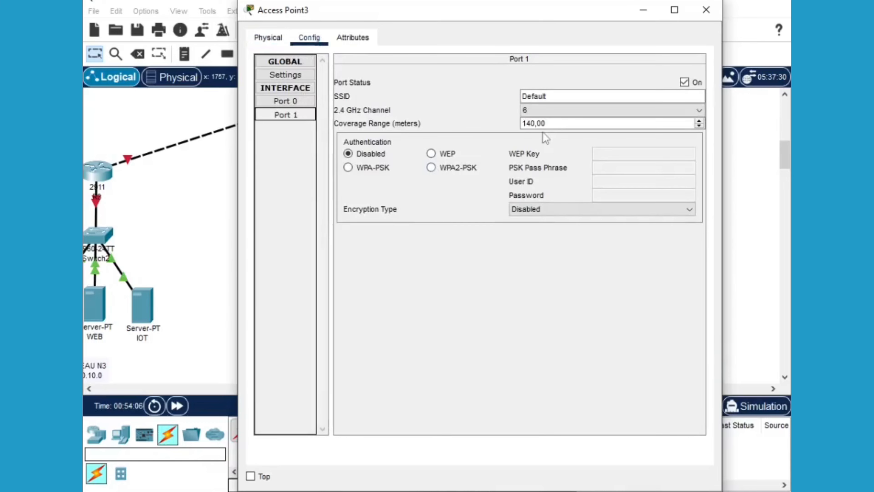
pyautogui.click(547, 96)
pyautogui.moveTo(547, 97); pyautogui.dragTo(517, 97)
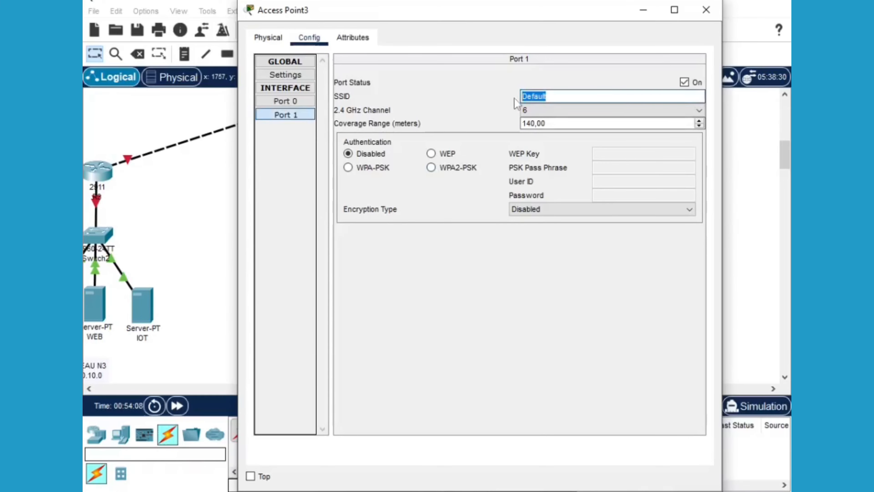
pyautogui.write('WIFI2')
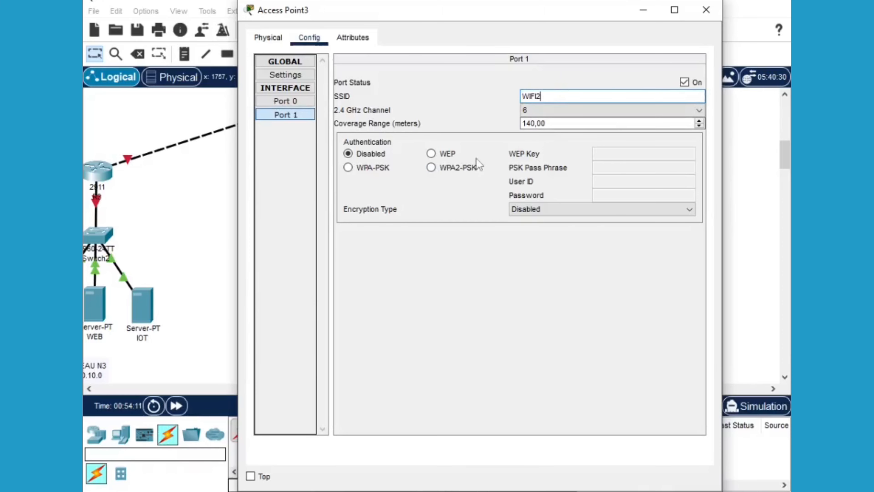
pyautogui.click(431, 168)
pyautogui.click(601, 168)
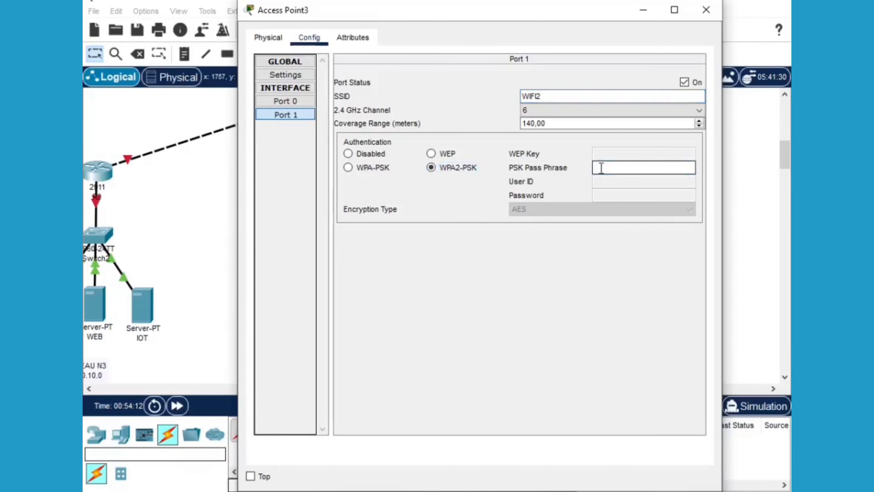
pyautogui.write('Oquen55')
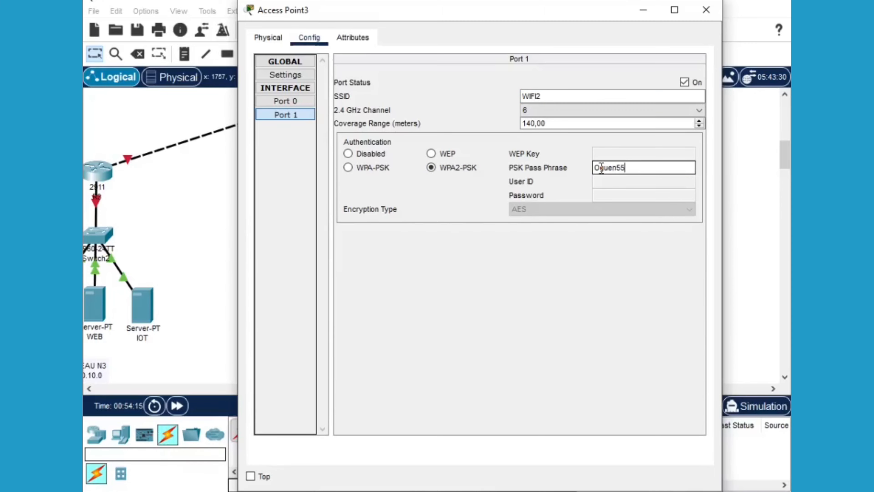
pyautogui.write('5')
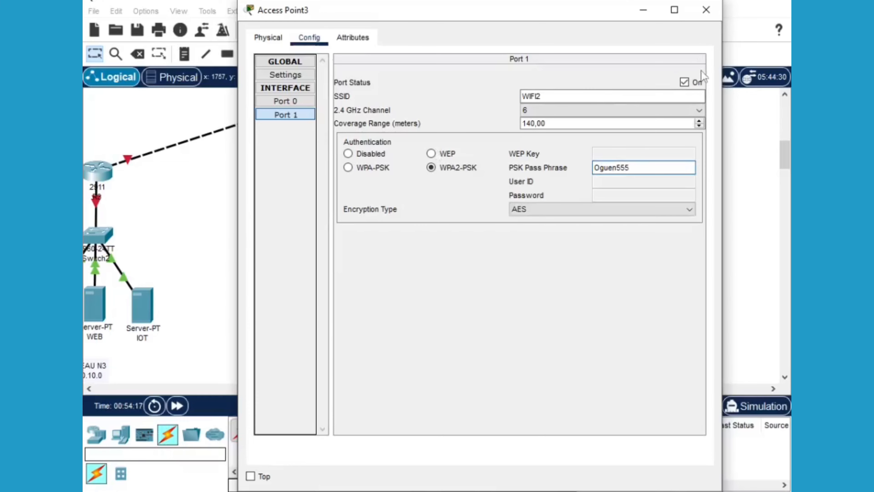
pyautogui.click(685, 83)
pyautogui.click(705, 17)
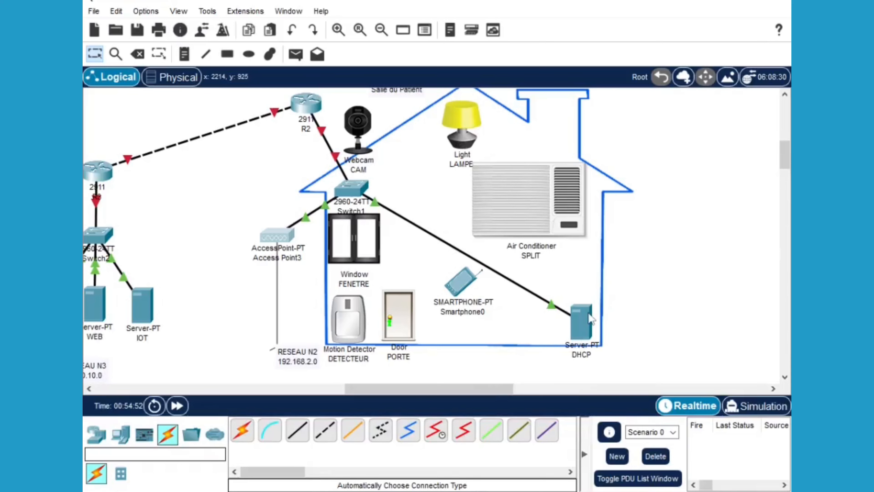
# Change the CAM webcam's Wireless0 SSID from HomeGateway to WIFI2
pyautogui.moveTo(590, 318)
pyautogui.click(357, 127)
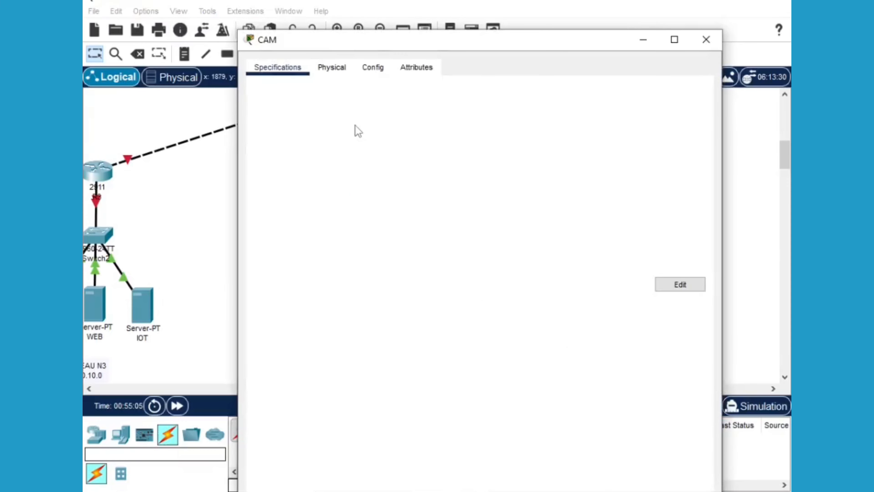
pyautogui.click(373, 68)
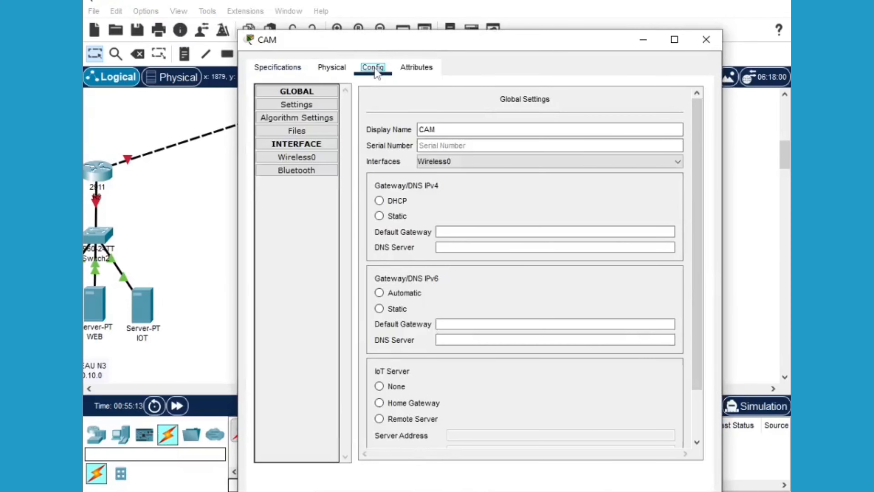
pyautogui.click(297, 158)
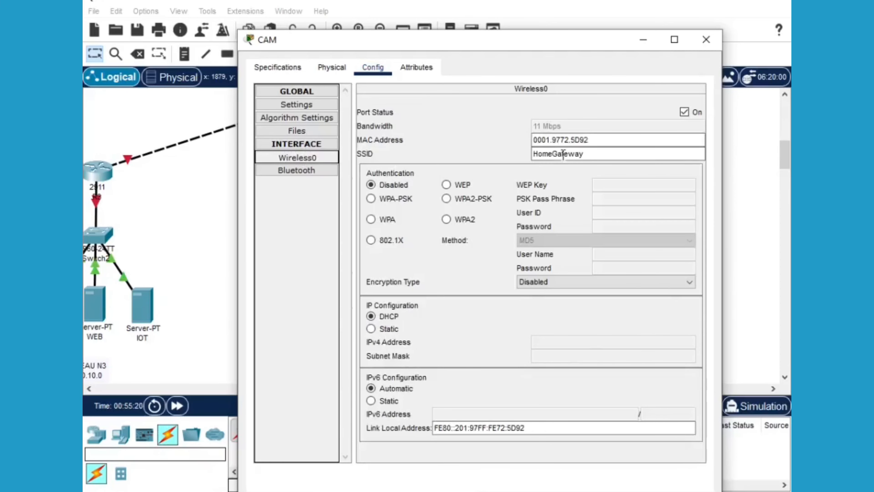
pyautogui.doubleClick(533, 154)
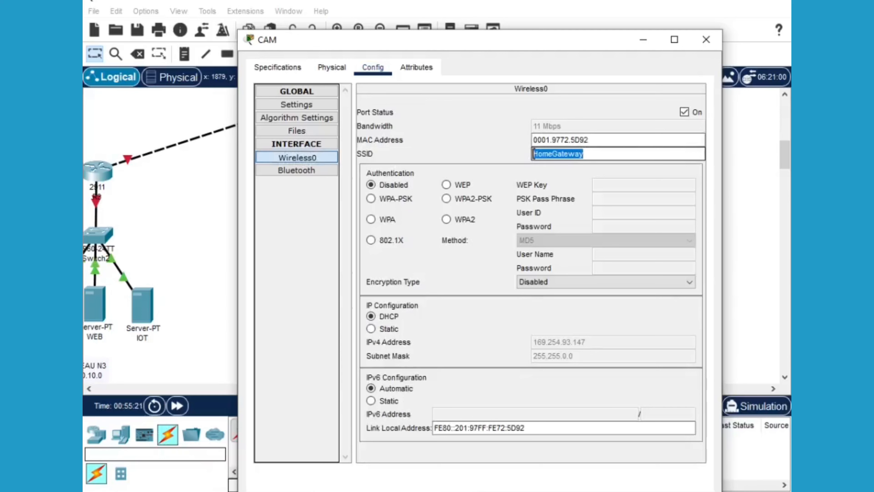
pyautogui.write('WIFI1')
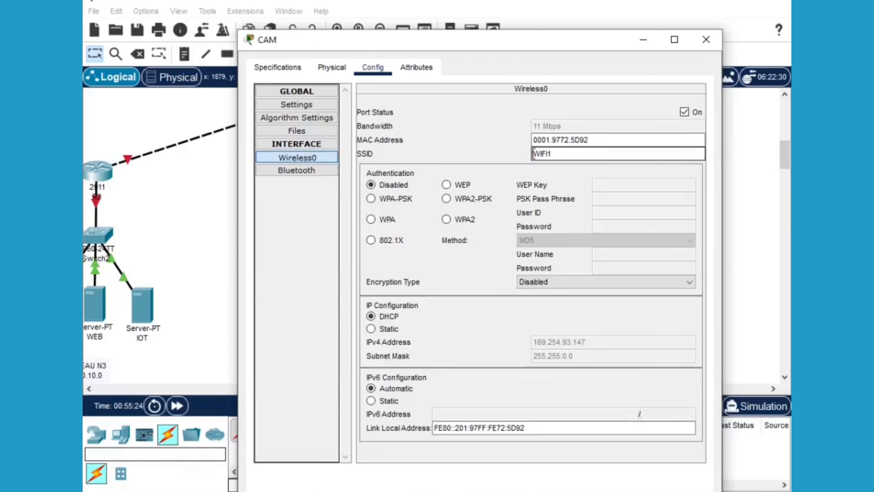
pyautogui.press('BackSpace')
pyautogui.write('2')
# Secure the webcam with WPA2-PSK and the pass phrase, cycle its port, and close it
pyautogui.click(459, 201)
pyautogui.click(606, 198)
pyautogui.write('0')
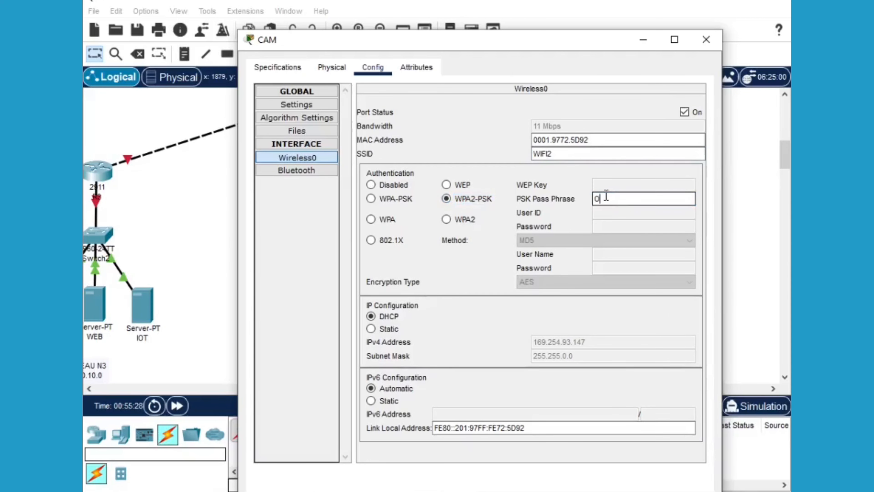
pyautogui.write('gden')
pyautogui.write('555')
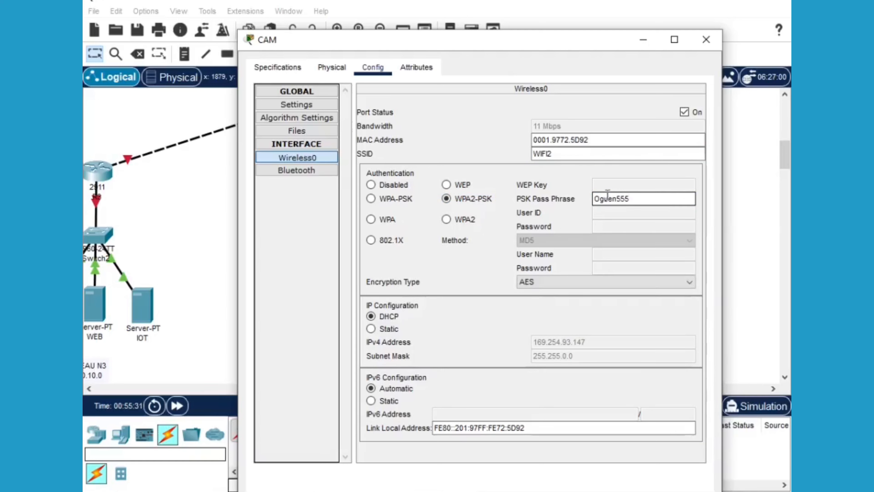
pyautogui.click(685, 113)
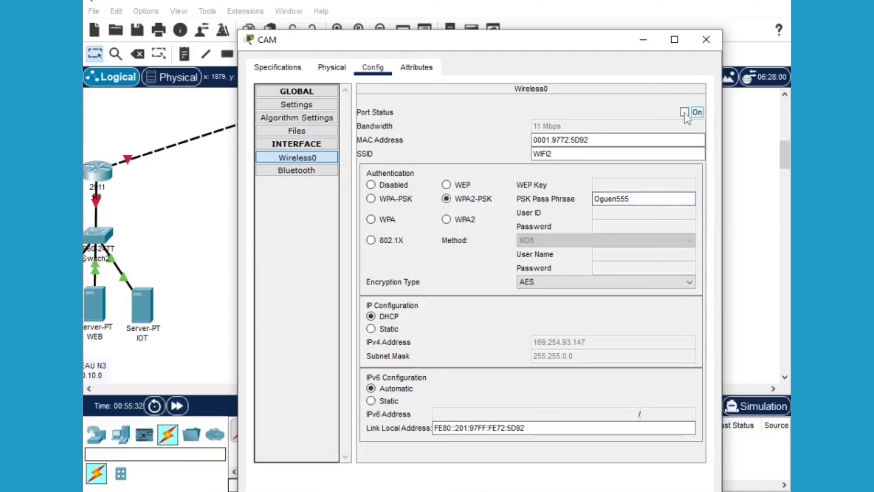
pyautogui.click(685, 113)
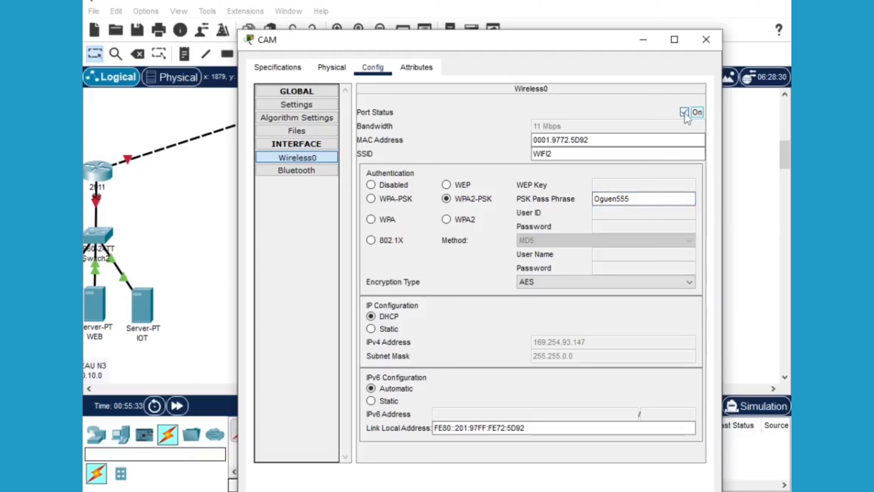
pyautogui.click(708, 41)
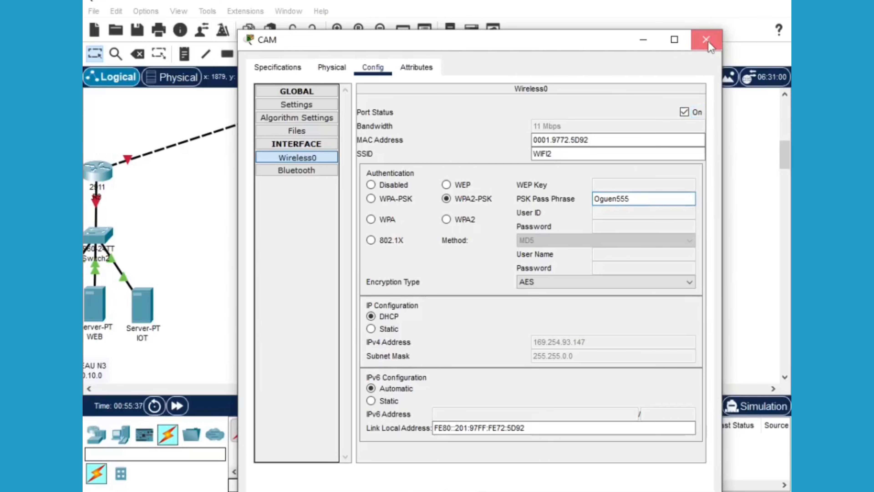
pyautogui.click(708, 41)
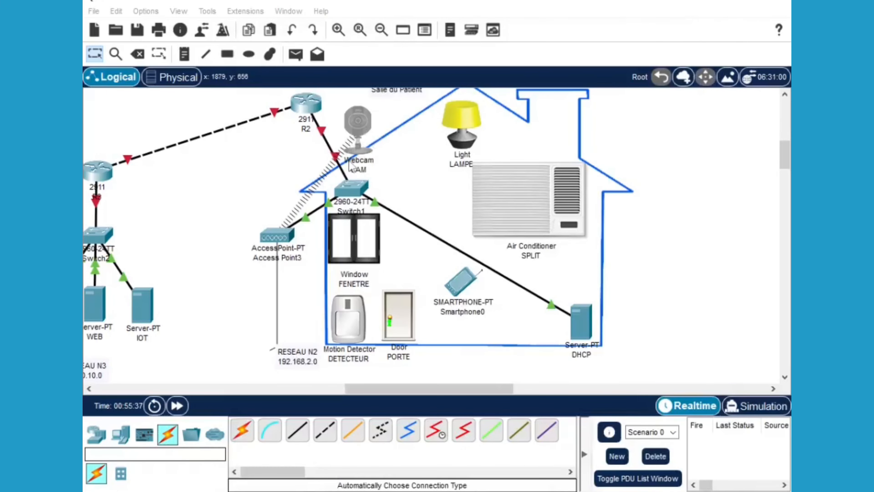
pyautogui.click(286, 245)
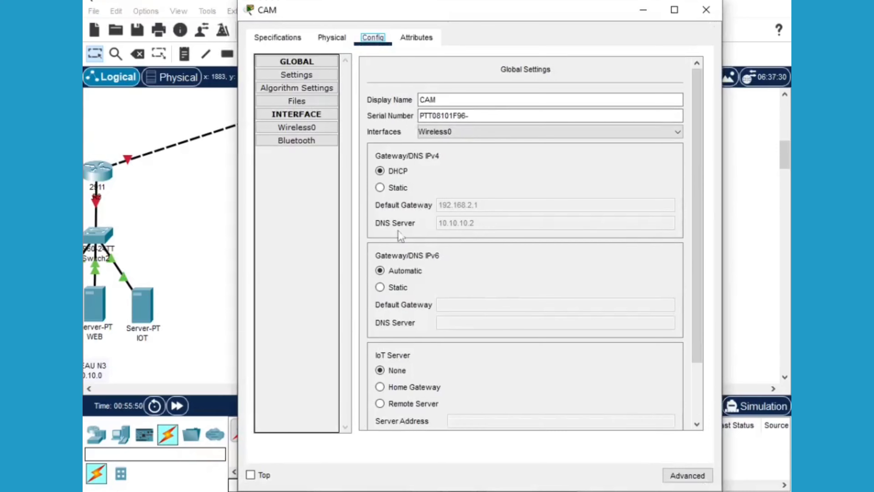
pyautogui.click(317, 127)
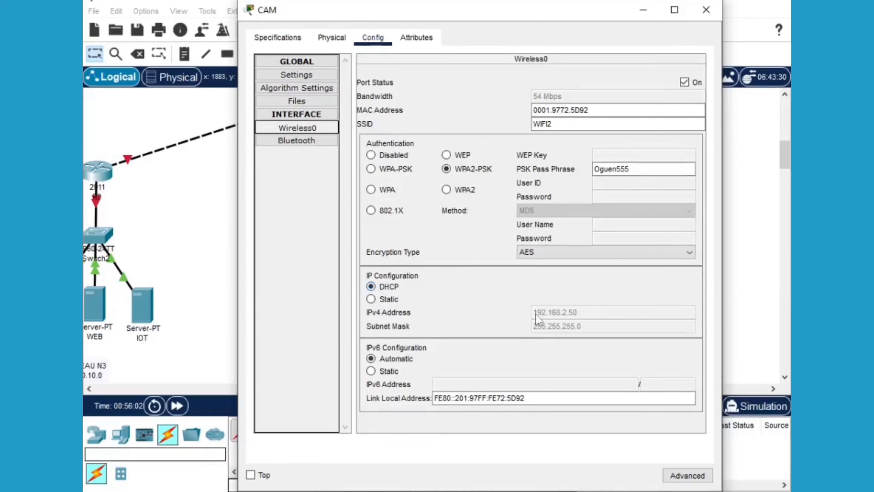
pyautogui.moveTo(509, 14); pyautogui.dragTo(620, 41)
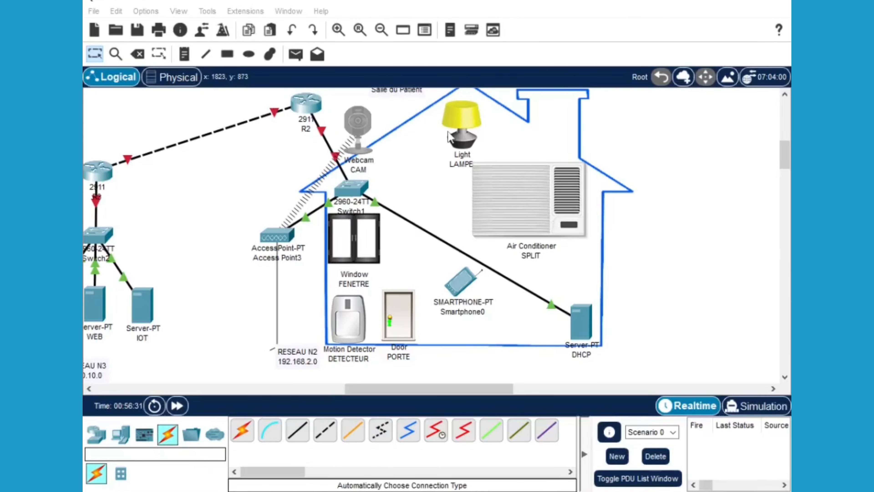
# Set LAMPE's Wireless0 to SSID WIFI2 with WPA2-PSK and the shared pass phrase
pyautogui.keyDown('alt'); pyautogui.click(464, 123); pyautogui.keyUp('alt')
pyautogui.click(465, 122)
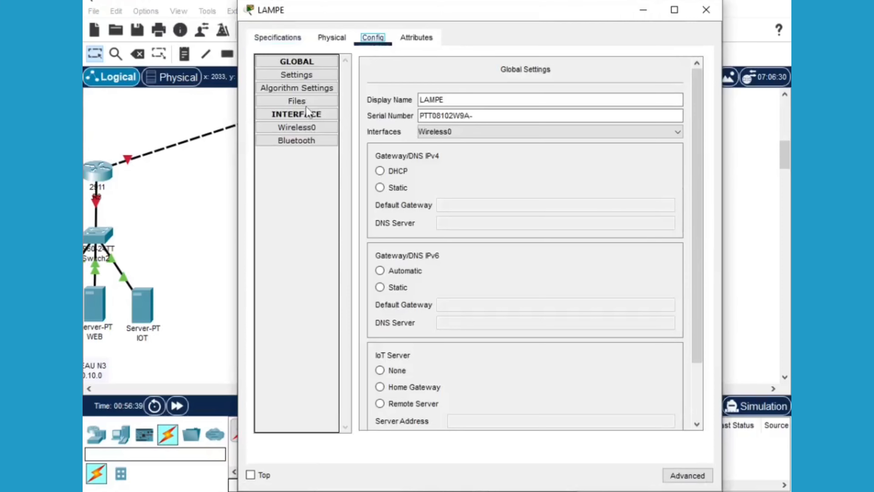
pyautogui.click(295, 128)
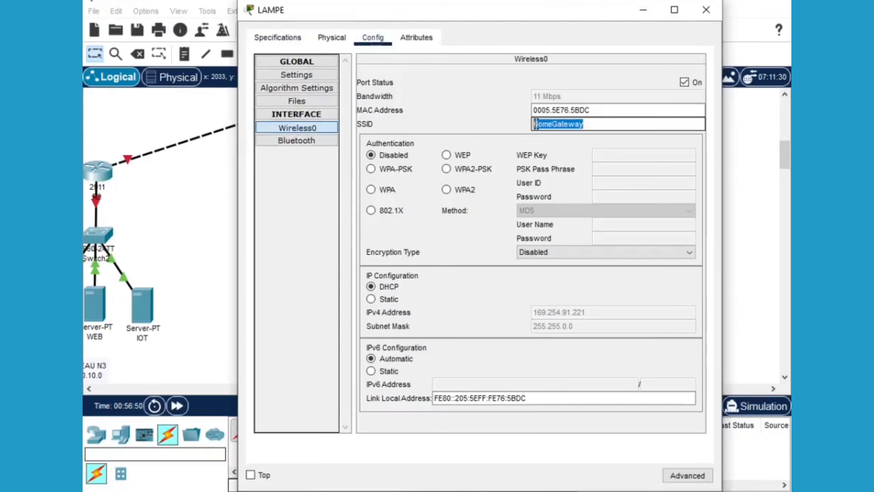
pyautogui.write('WIFI2')
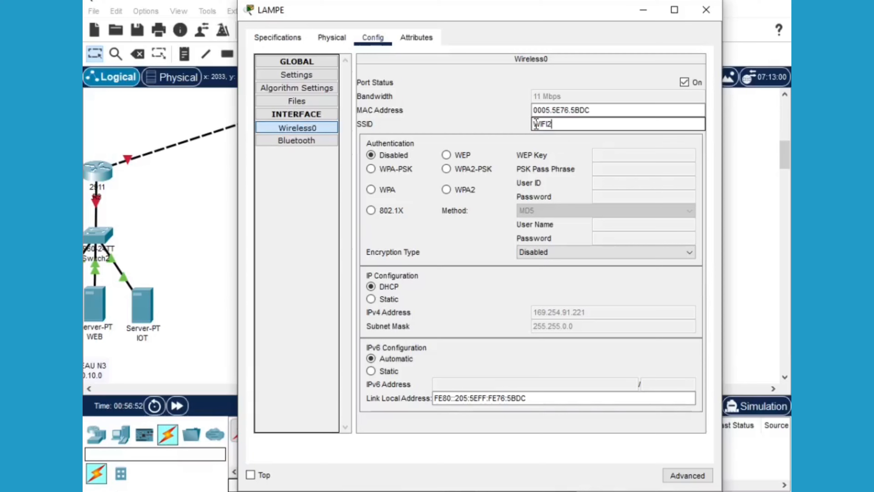
pyautogui.click(446, 169)
pyautogui.click(616, 169)
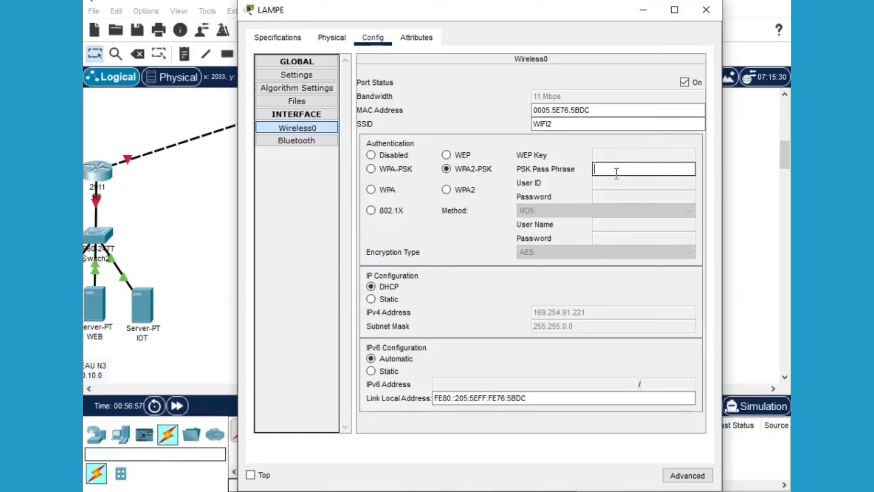
pyautogui.write('Cgu')
pyautogui.write('en555')
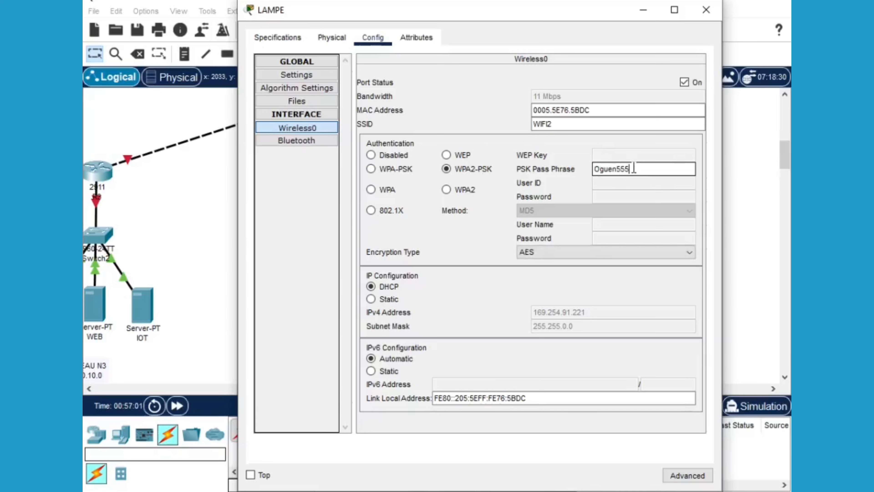
pyautogui.press('Tab')
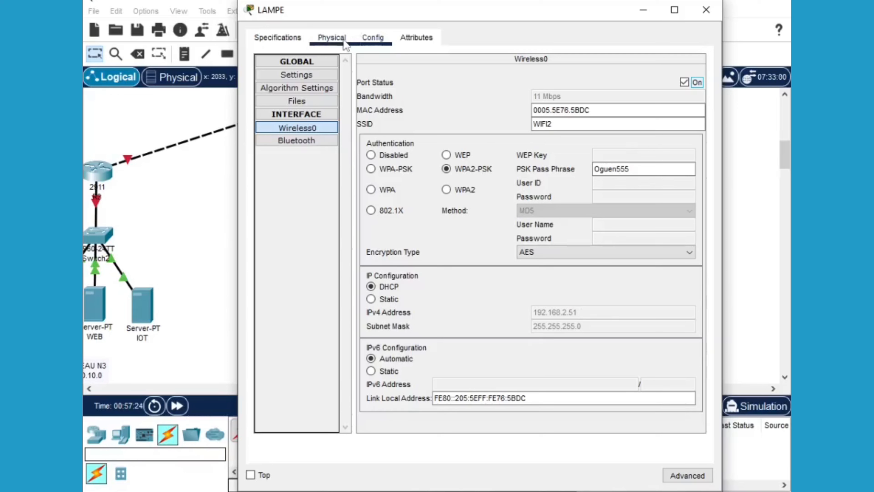
pyautogui.click(373, 37)
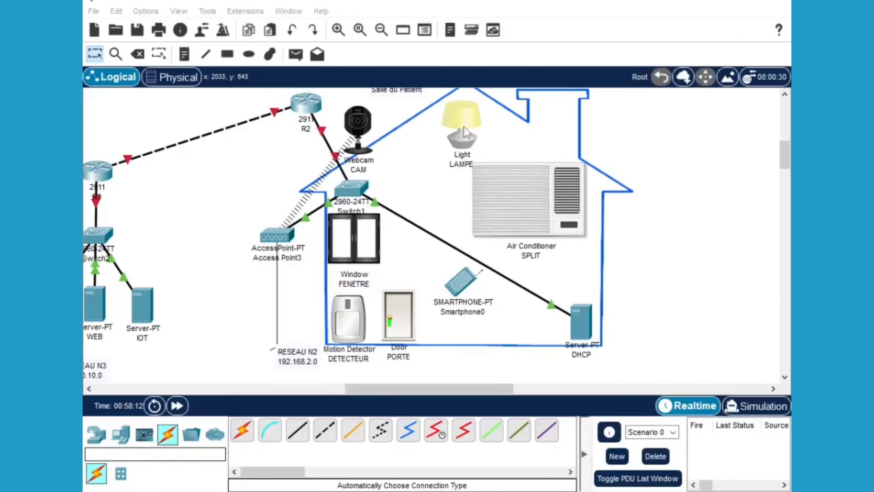
pyautogui.moveTo(465, 130)
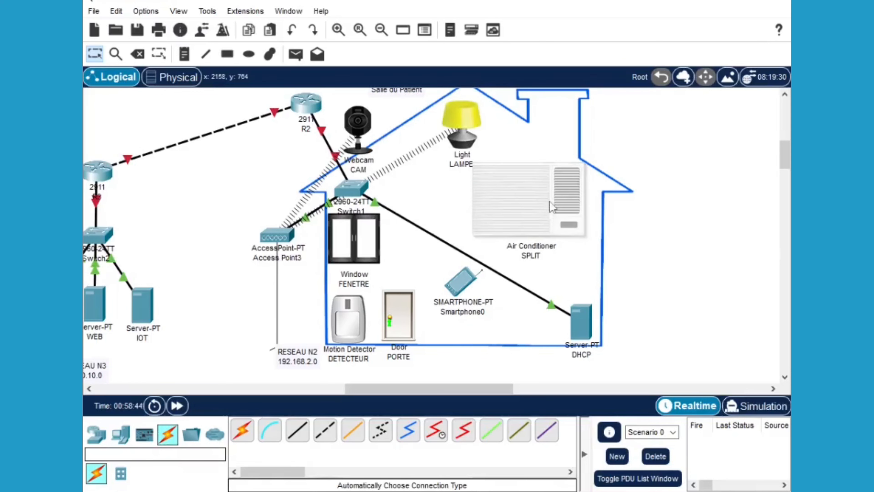
# Change SPLIT's Wireless0 SSID to WIFI2, then review FENETRE's configuration
pyautogui.click(549, 201)
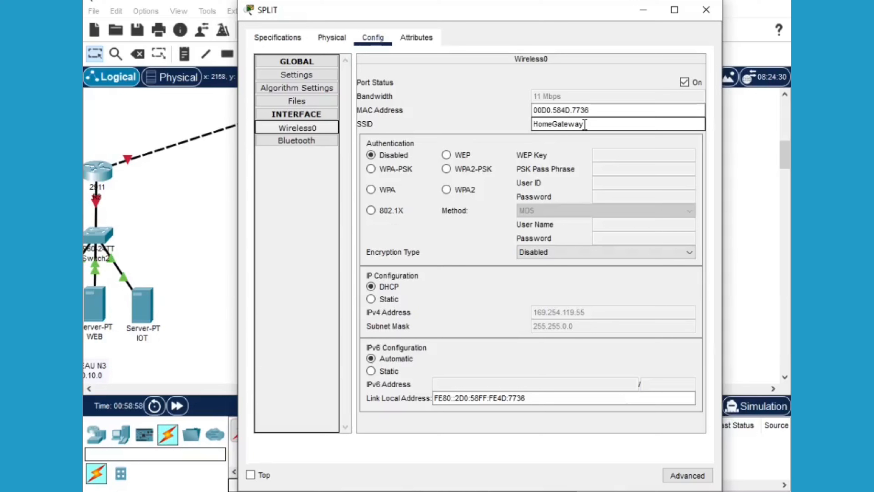
pyautogui.doubleClick(584, 125)
pyautogui.write('WIFI2')
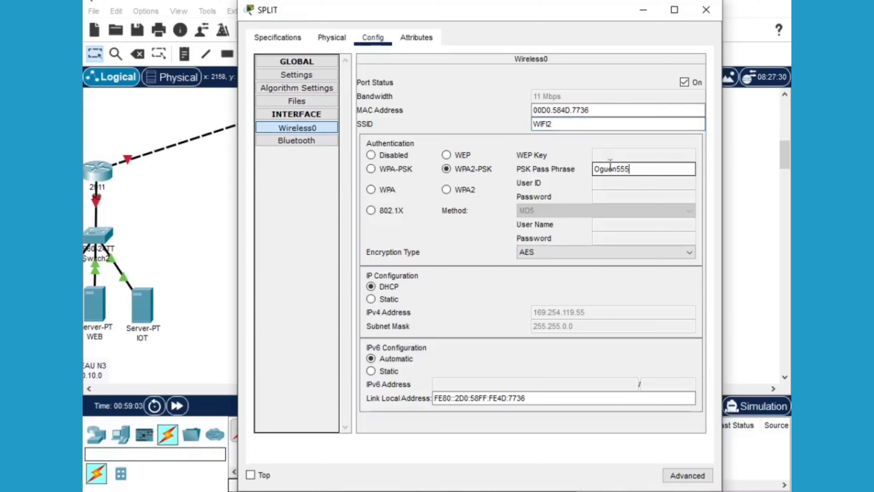
pyautogui.click(684, 82)
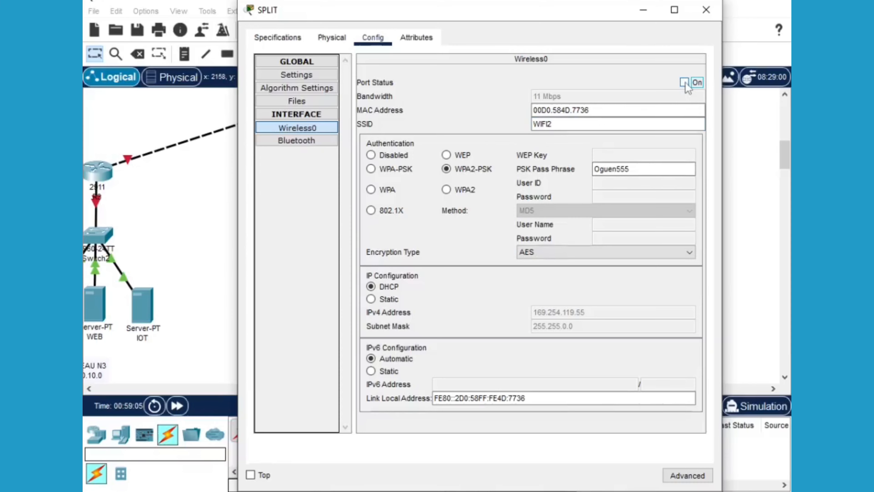
pyautogui.click(707, 10)
pyautogui.click(373, 37)
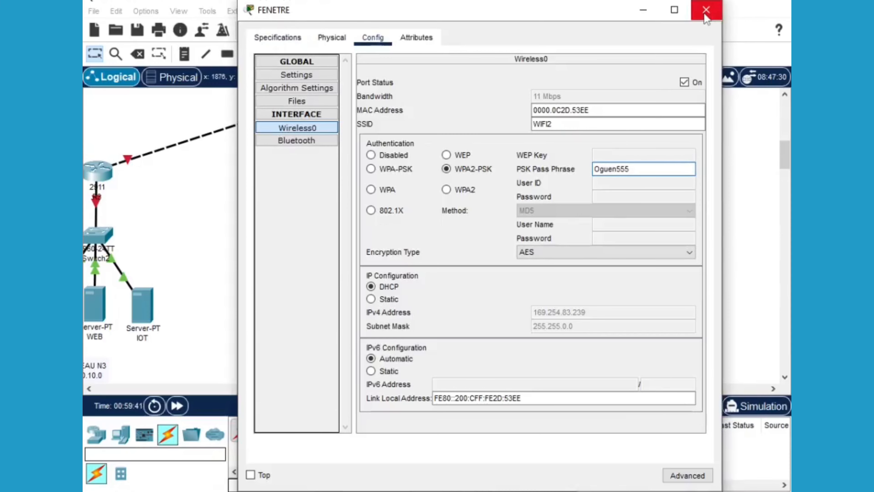
pyautogui.click(705, 12)
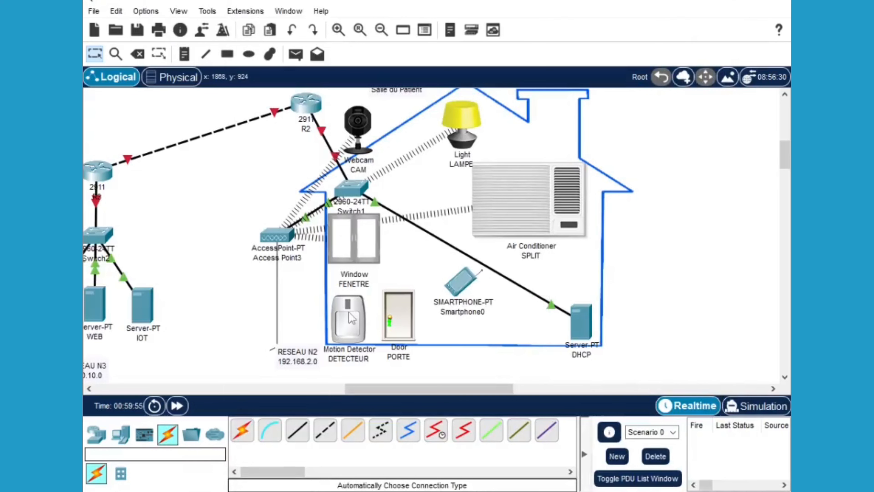
# Check the DETECTEUR motion detector's Wireless0 settings and close them
pyautogui.click(351, 317)
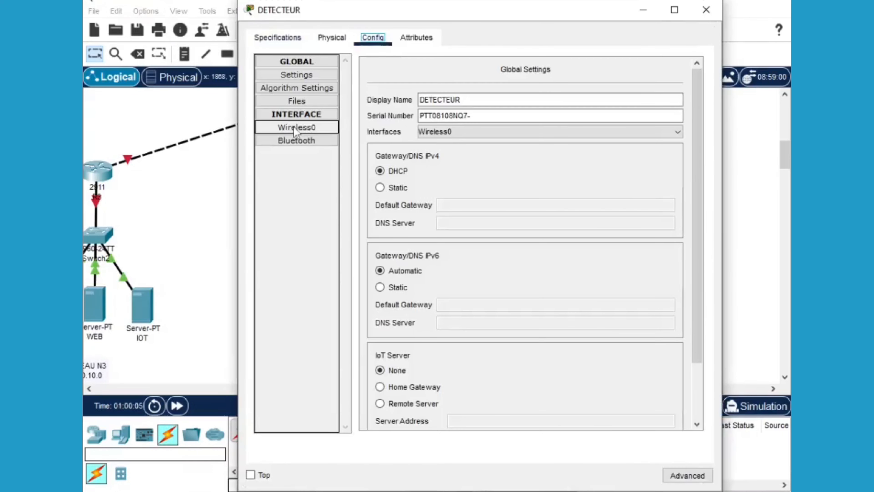
pyautogui.click(294, 127)
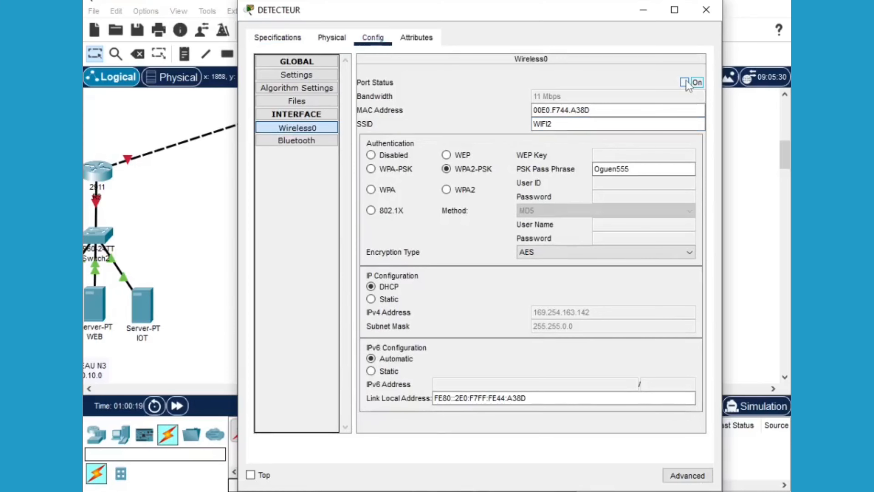
pyautogui.click(706, 10)
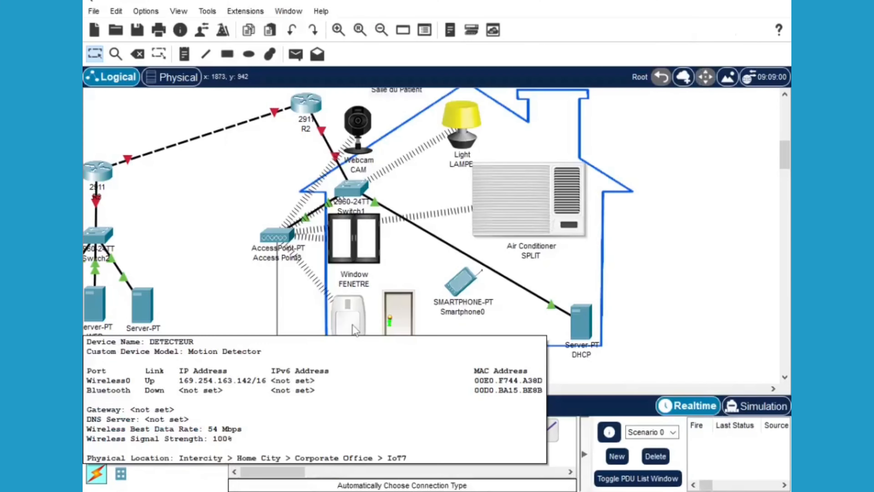
# Bring up the PORTE door's Wireless0 configuration
pyautogui.keyDown('alt'); pyautogui.click(406, 318); pyautogui.keyUp('alt')
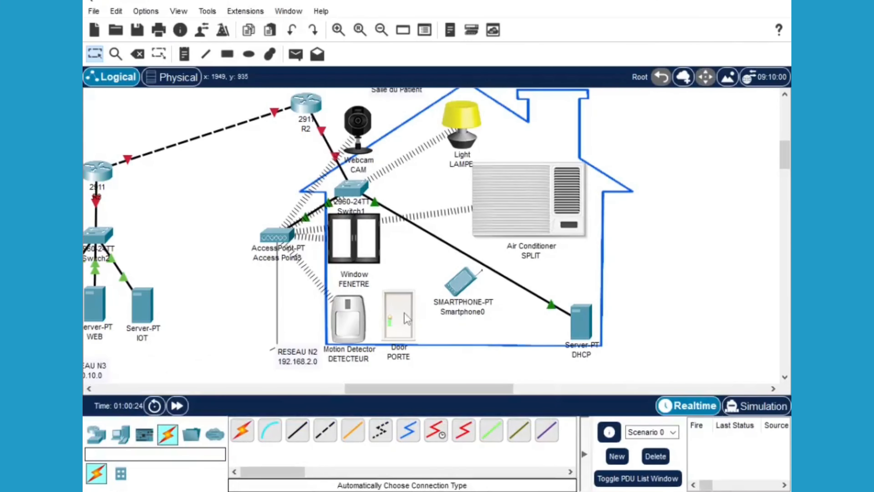
pyautogui.click(406, 317)
pyautogui.click(373, 37)
pyautogui.click(297, 128)
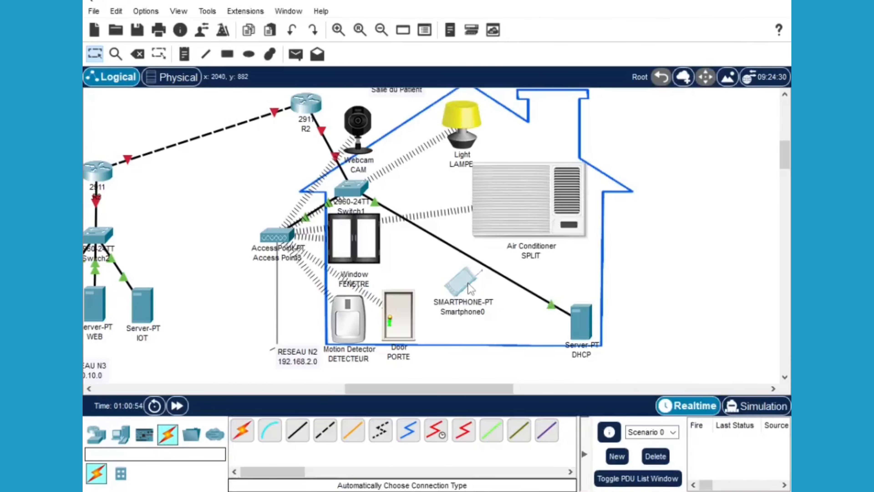
# Open Smartphone0's IP Configuration from its Desktop apps
pyautogui.click(462, 281)
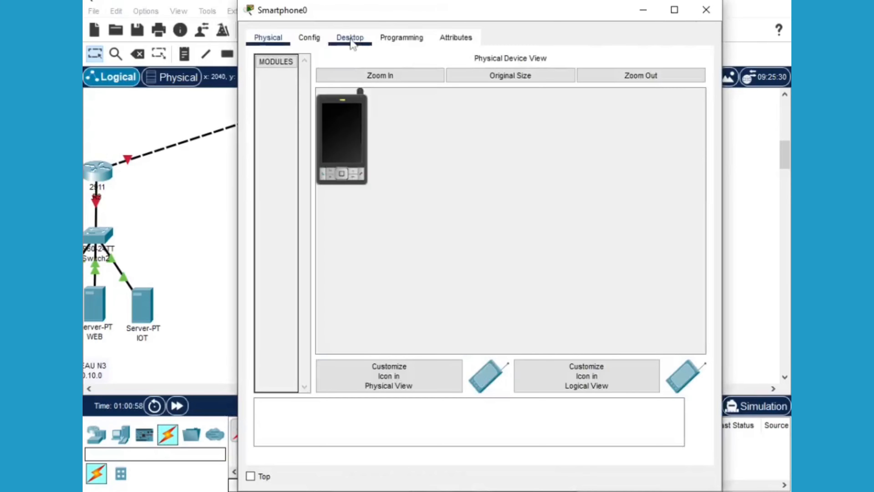
pyautogui.click(350, 38)
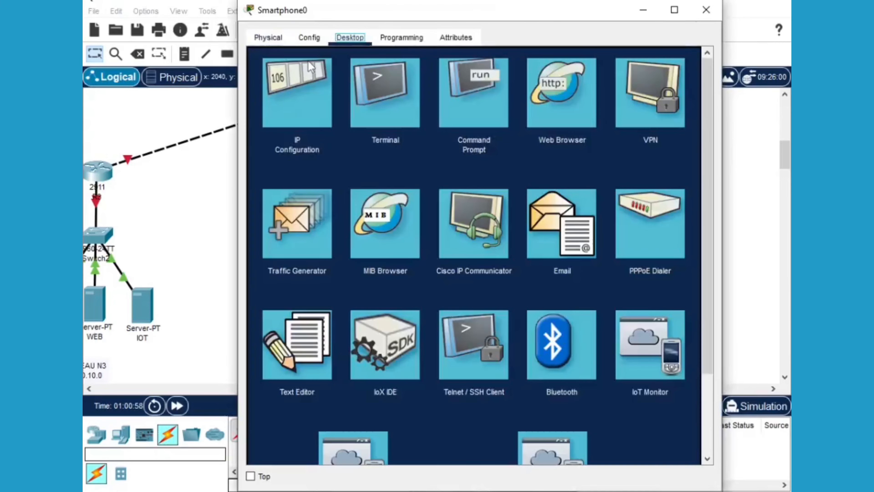
pyautogui.click(283, 97)
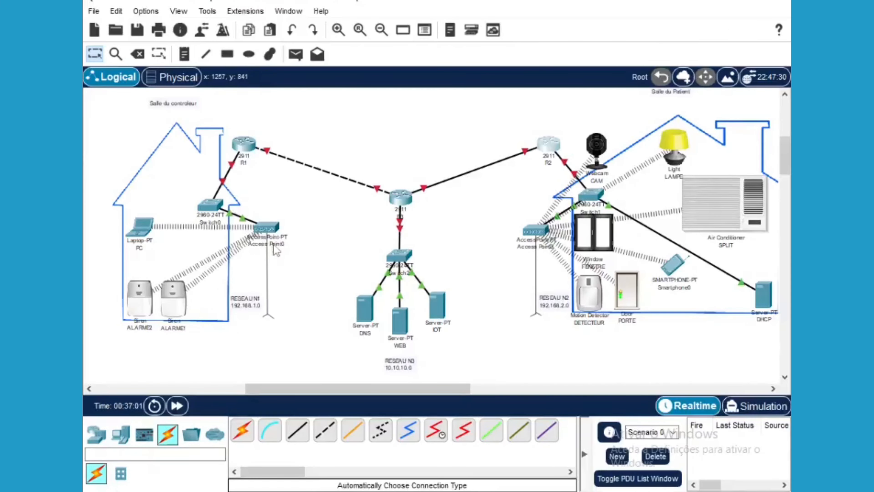
# Rename the Access Point0 label to WIFI1
pyautogui.click(278, 248)
pyautogui.moveTo(298, 246); pyautogui.dragTo(253, 245)
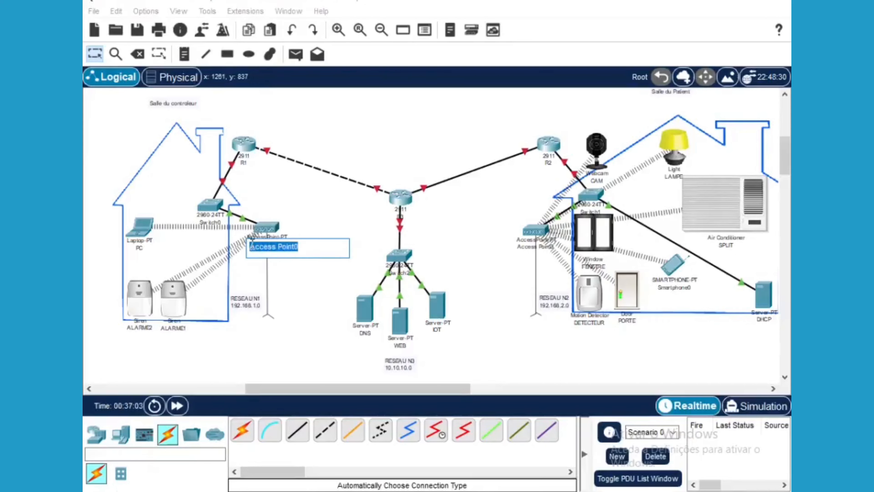
pyautogui.press('BackSpace')
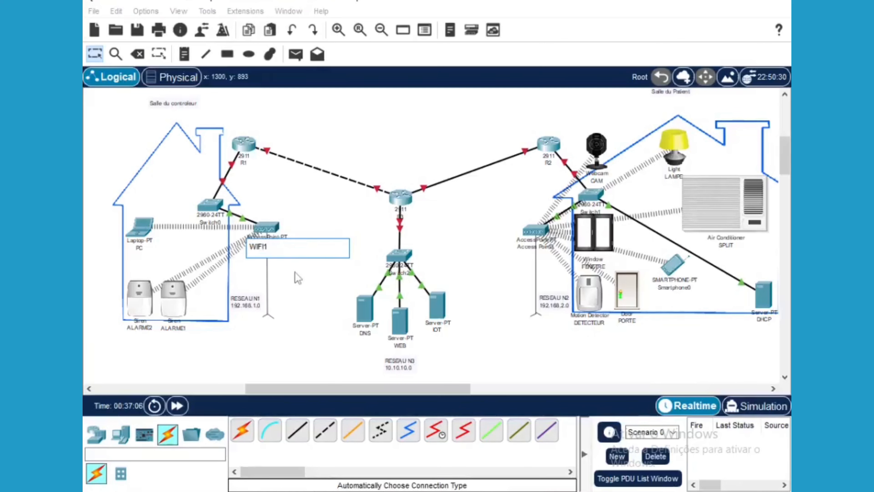
pyautogui.click(299, 277)
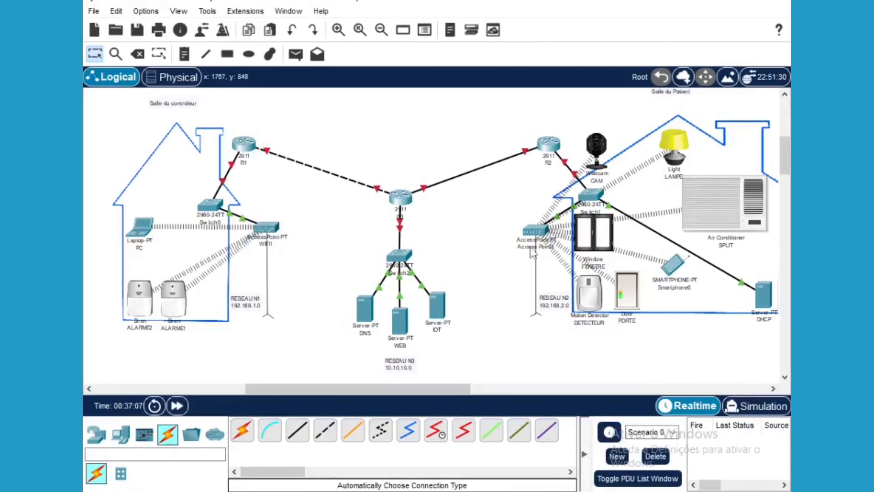
# Rename Access Point3 to WIFI2 and draw a green ellipse around the central RESEAU N3 network
pyautogui.click(539, 248)
pyautogui.moveTo(568, 249); pyautogui.dragTo(521, 250)
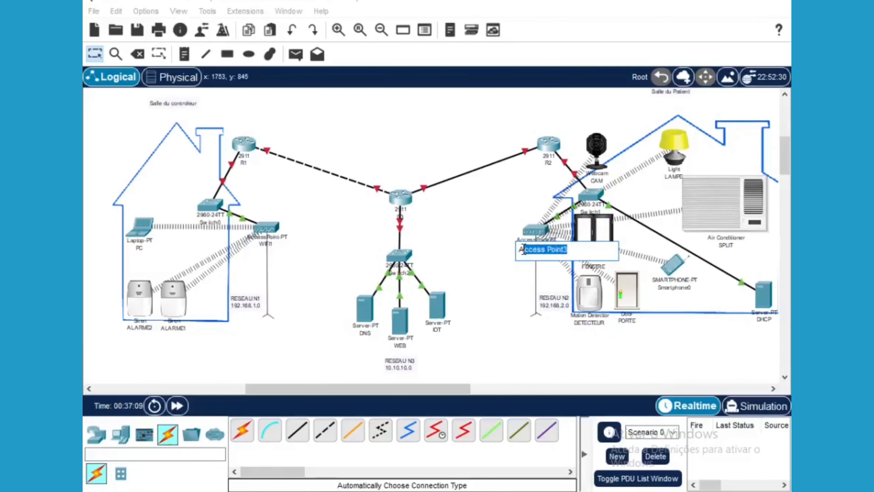
pyautogui.write('WIF')
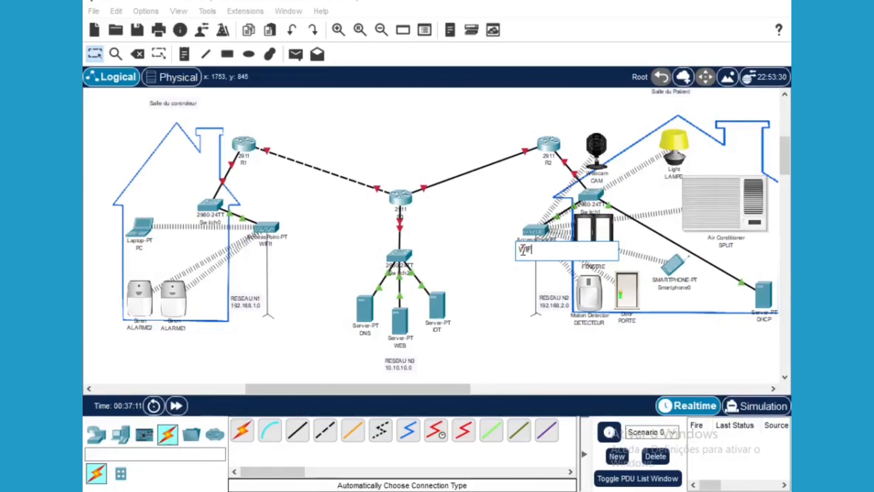
pyautogui.write('I2')
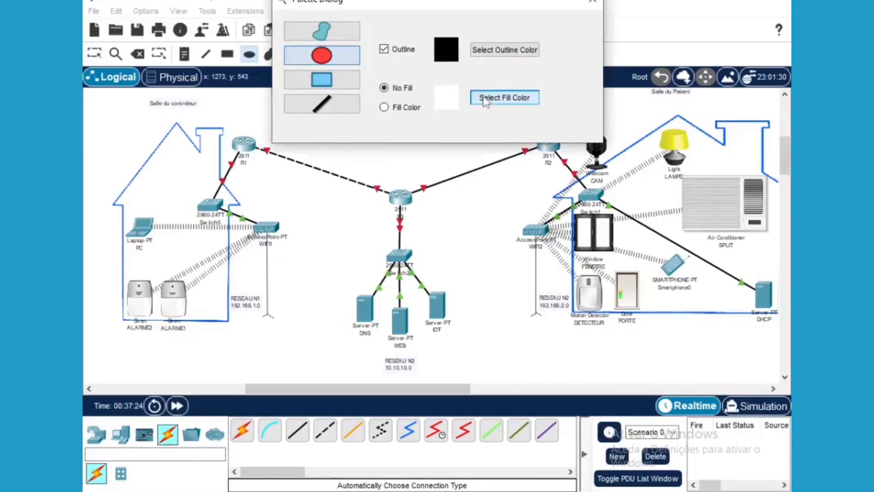
pyautogui.moveTo(356, 141); pyautogui.dragTo(490, 392)
# Nudge the green ellipse into place and add an INTERNET note positioned just above it
pyautogui.moveTo(455, 253); pyautogui.dragTo(431, 241)
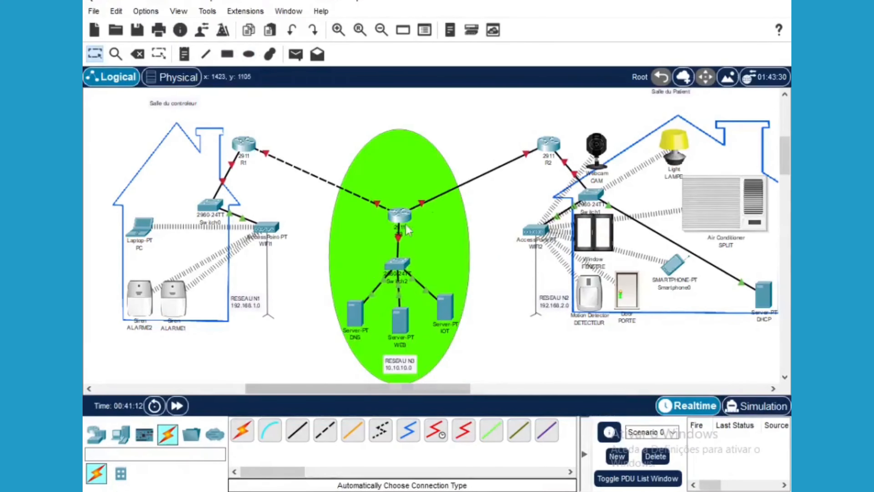
pyautogui.click(184, 54)
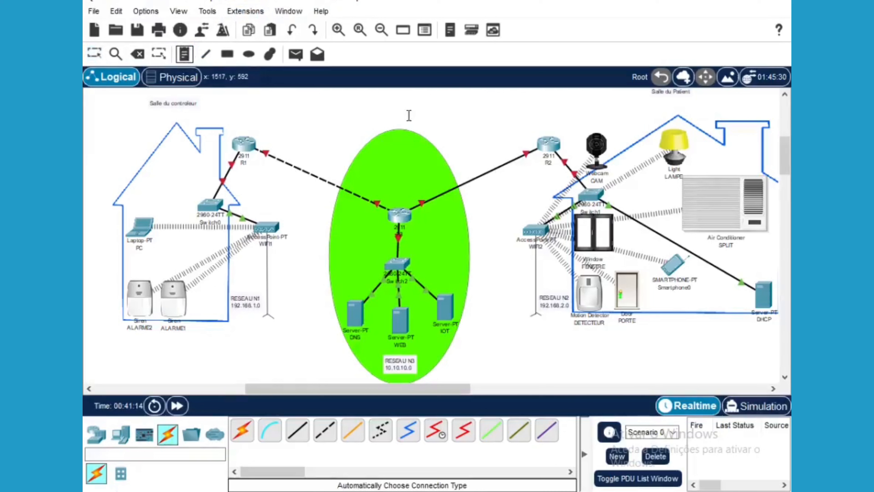
pyautogui.click(372, 124)
pyautogui.write('INE')
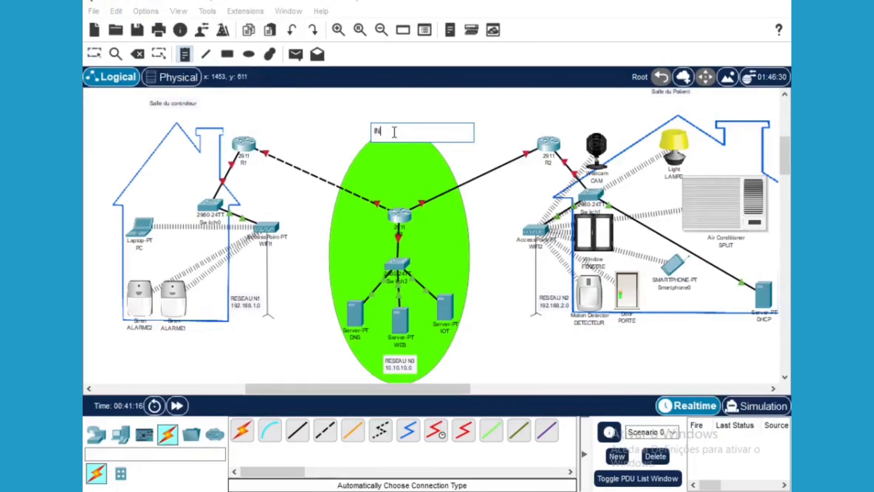
pyautogui.write('TERNET')
pyautogui.click(95, 54)
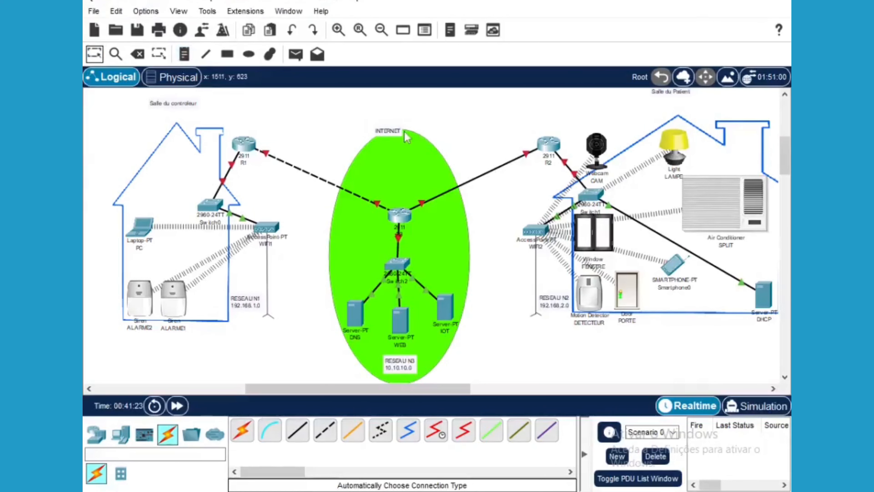
pyautogui.moveTo(396, 133); pyautogui.dragTo(404, 110)
pyautogui.click(356, 312)
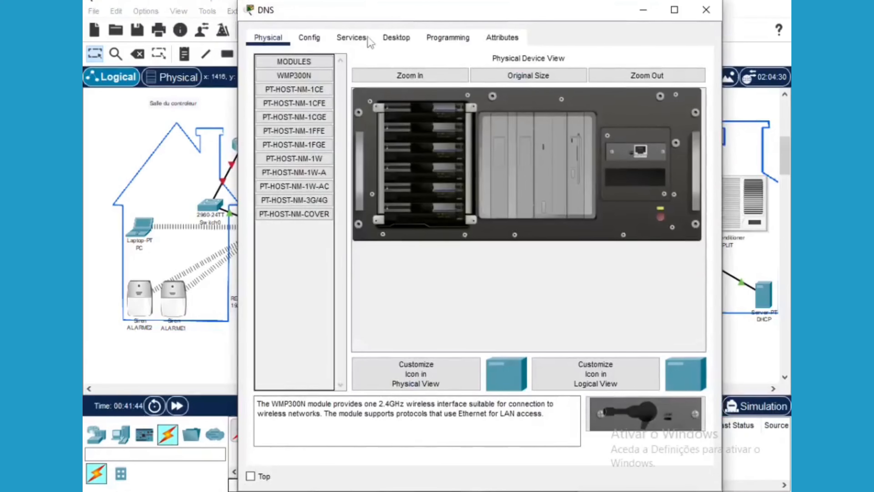
# In the DNS server's IP Configuration, enter static 10.10.10.2, mask 255.0.0.0, gateway 10.10.10.1
pyautogui.click(395, 37)
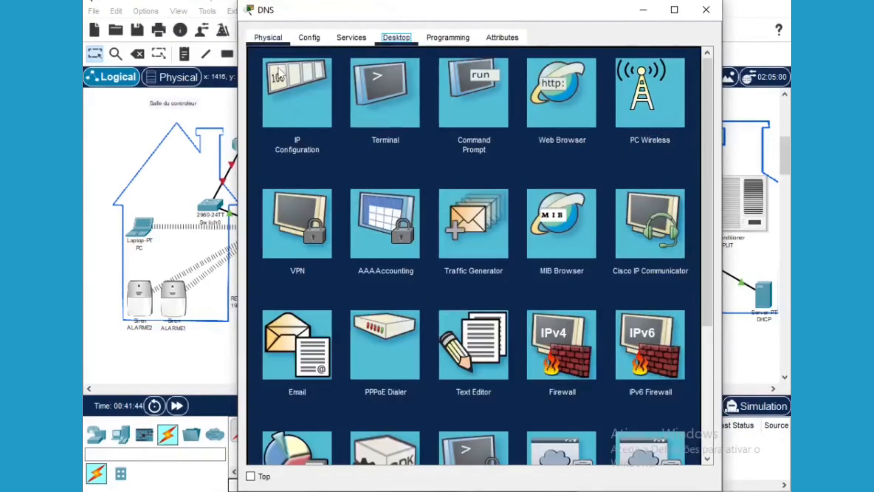
pyautogui.click(279, 74)
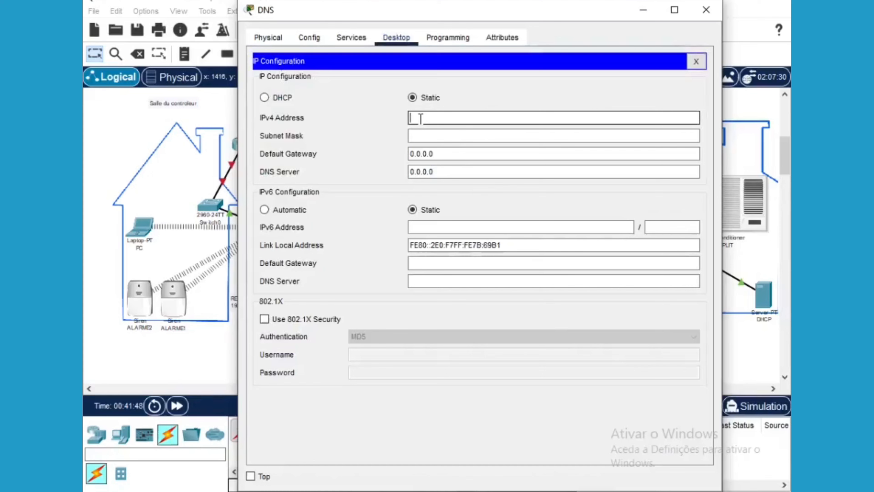
pyautogui.write('10.10.10')
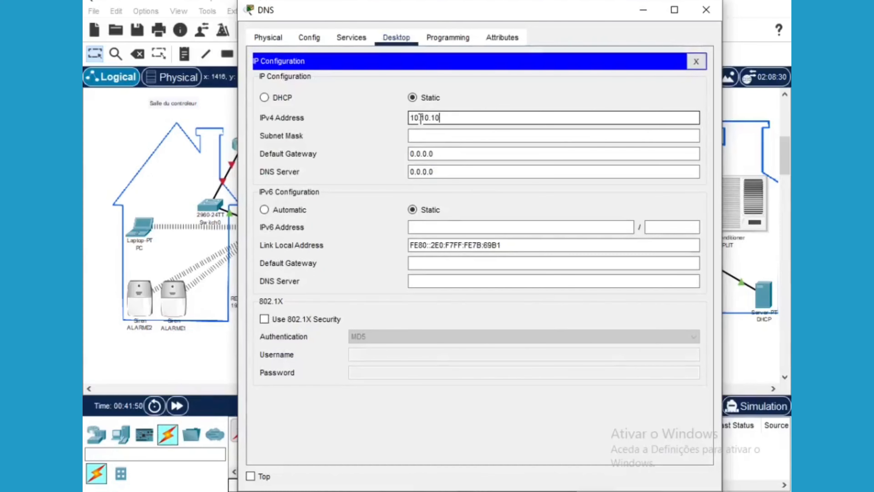
pyautogui.write('.102')
pyautogui.click(424, 135)
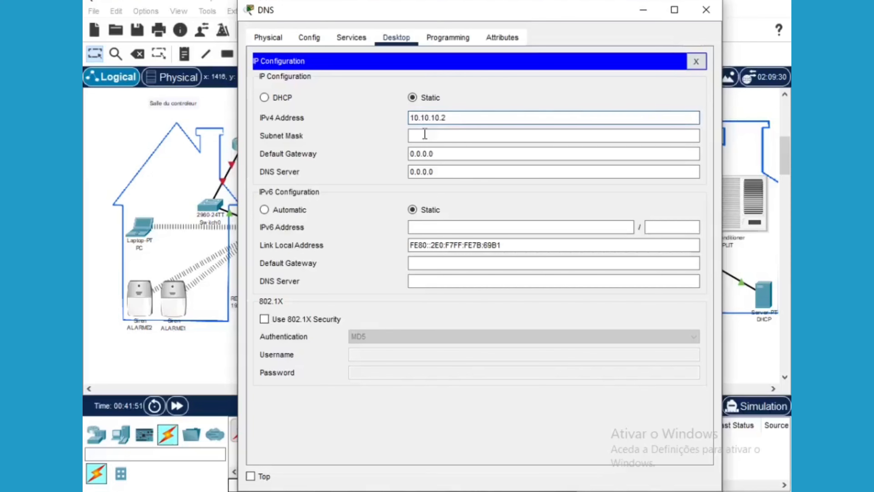
pyautogui.click(441, 154)
pyautogui.moveTo(441, 153); pyautogui.dragTo(411, 153)
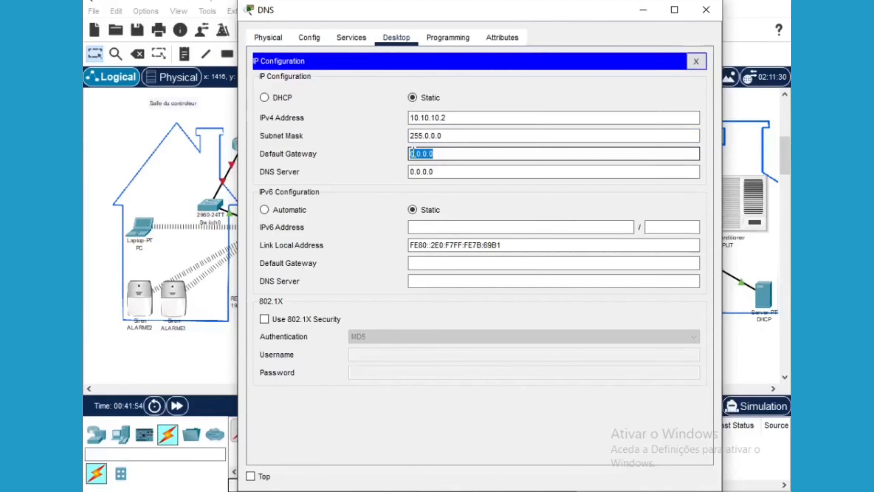
pyautogui.write('10.1')
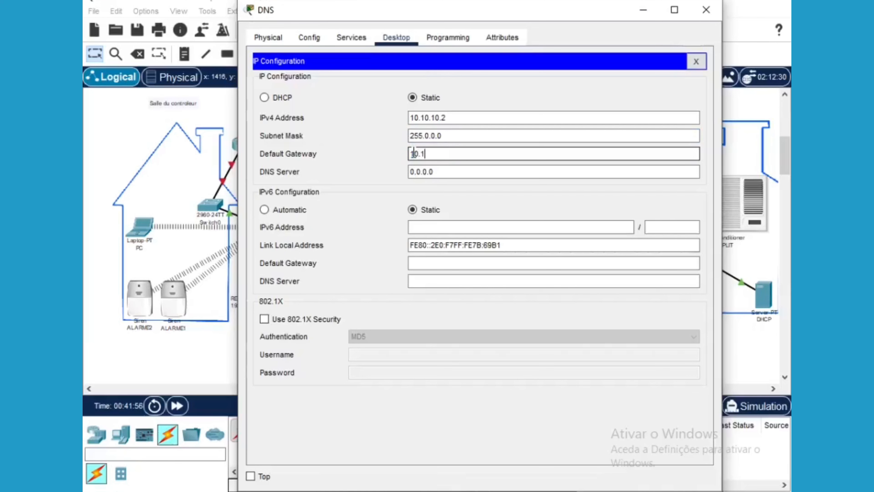
pyautogui.write('0.10.1')
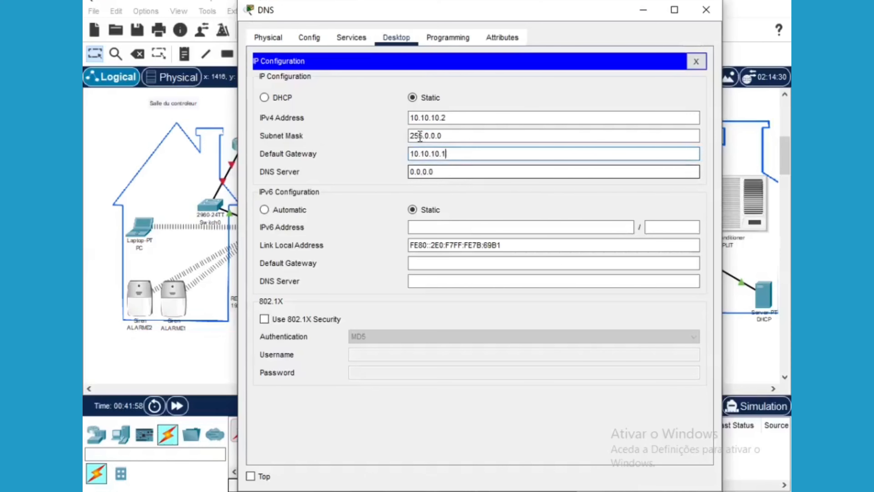
pyautogui.click(340, 41)
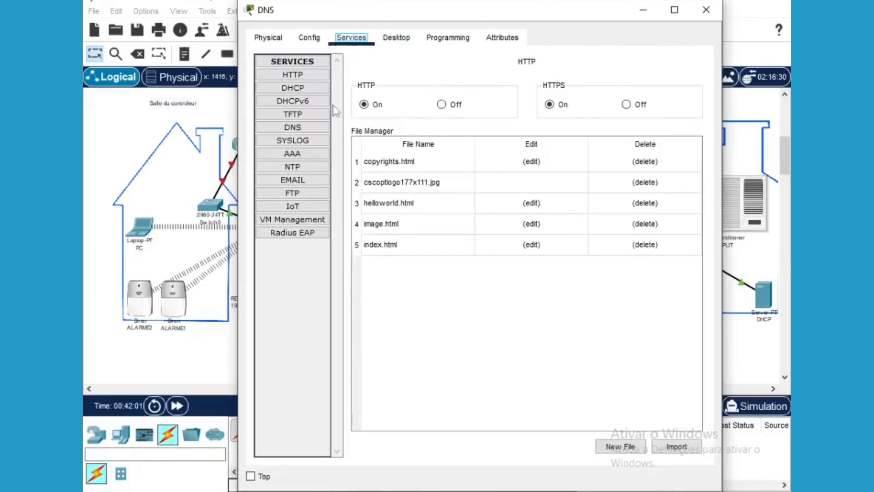
# Add a DNS A record oguen.ao pointing to 10.10.10.3
pyautogui.click(300, 126)
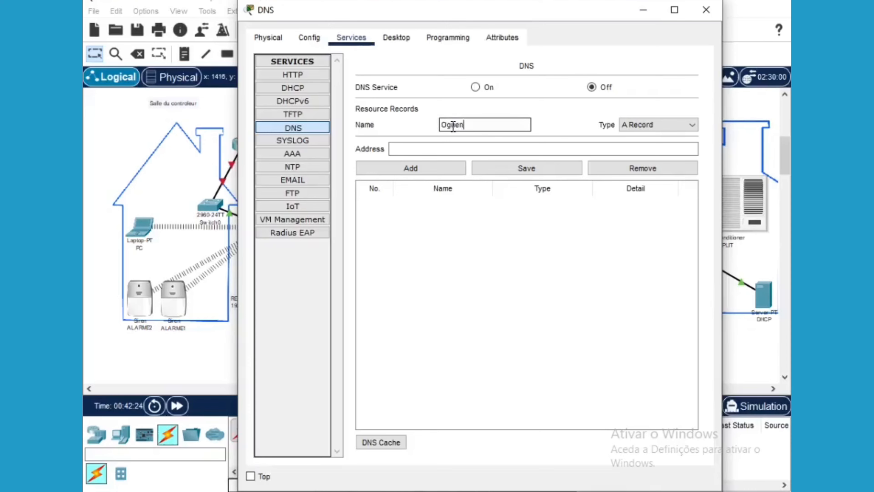
pyautogui.write('.ao')
pyautogui.click(404, 150)
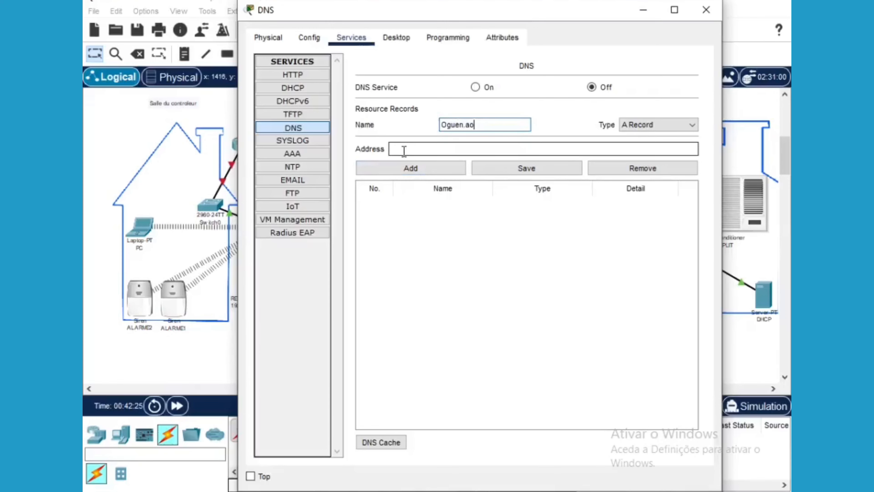
pyautogui.write('10.10.10.')
pyautogui.write('3')
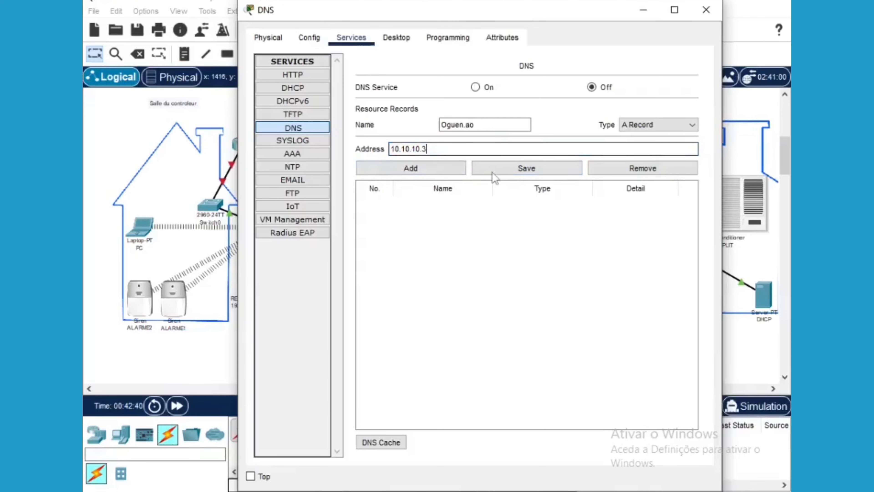
pyautogui.click(436, 172)
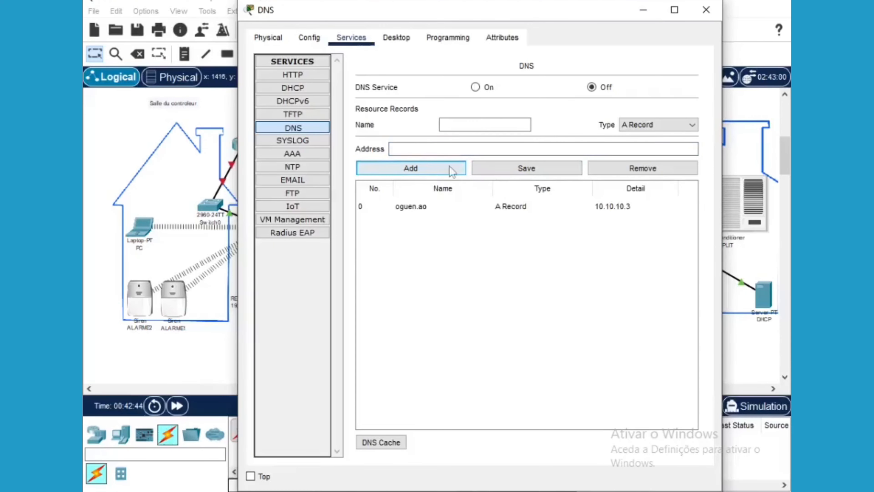
# Add the IOT A record for 10.10.10.4, turn DNS Service on, and close the server window
pyautogui.click(456, 125)
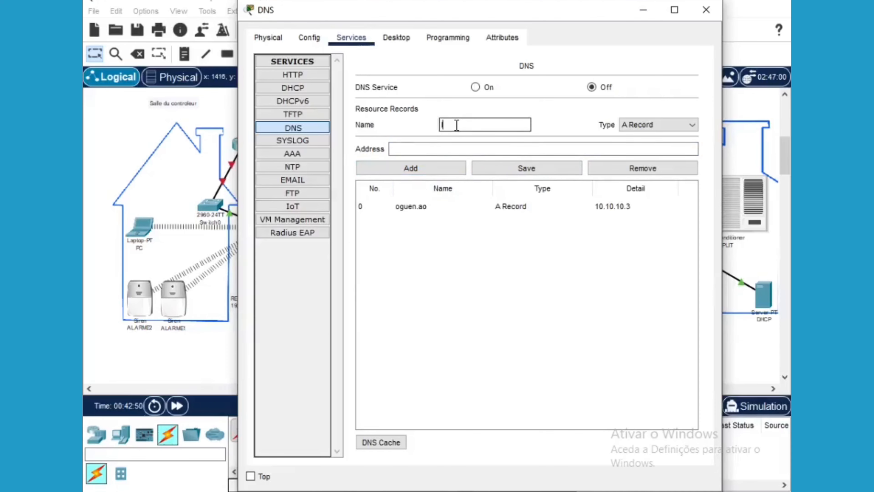
pyautogui.write('IOT')
pyautogui.click(433, 150)
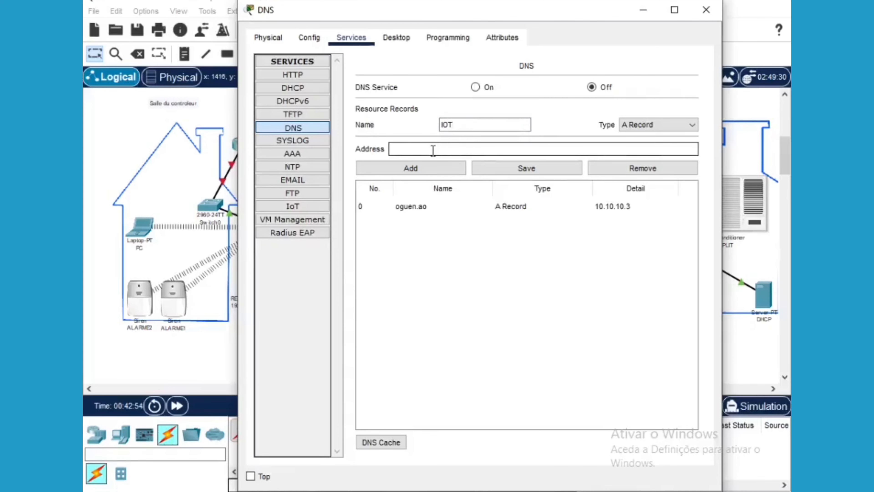
pyautogui.write('10.10.10.4')
pyautogui.click(417, 170)
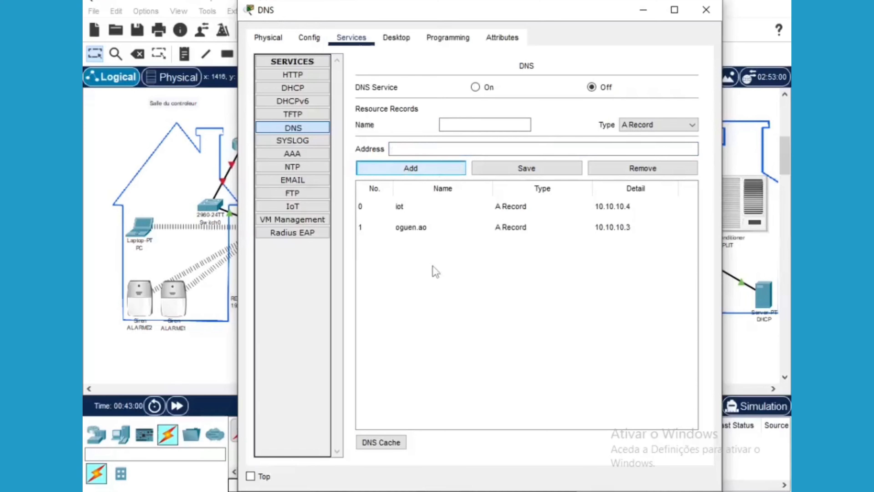
pyautogui.click(478, 88)
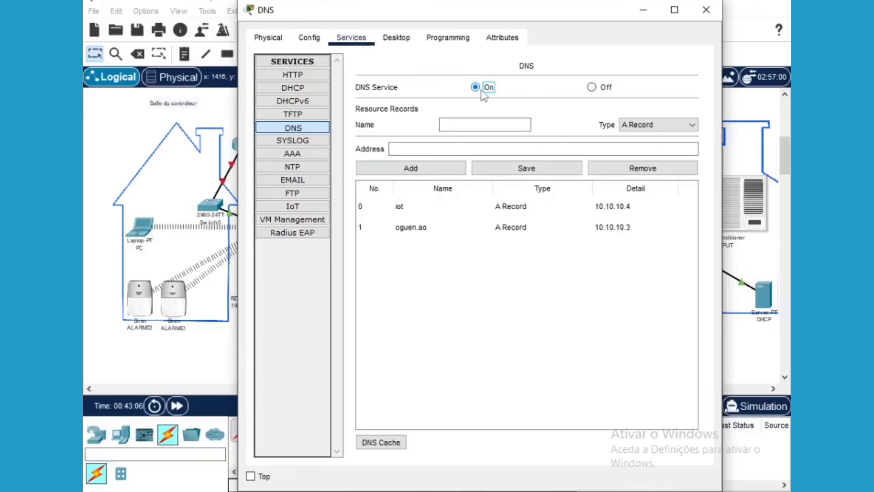
pyautogui.click(705, 10)
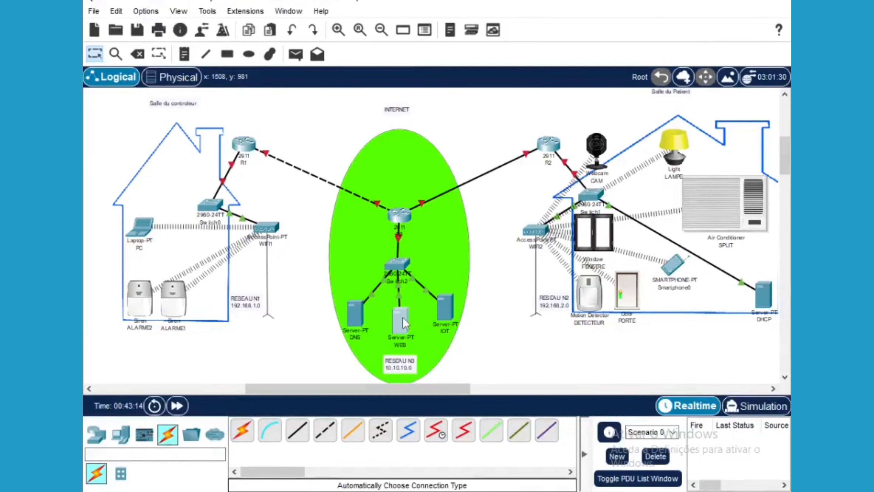
# Set the WEB server's IPv4 address to 10.10.10.3 with subnet mask 255.0.0.0
pyautogui.click(403, 318)
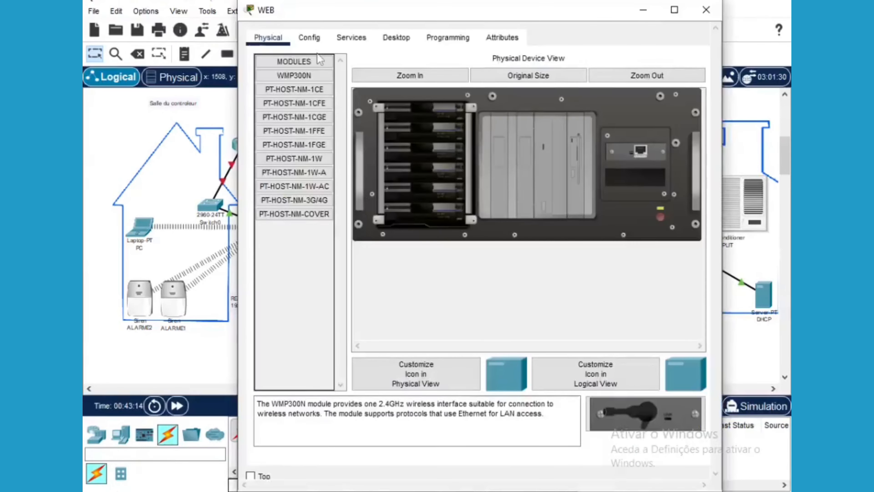
pyautogui.click(396, 37)
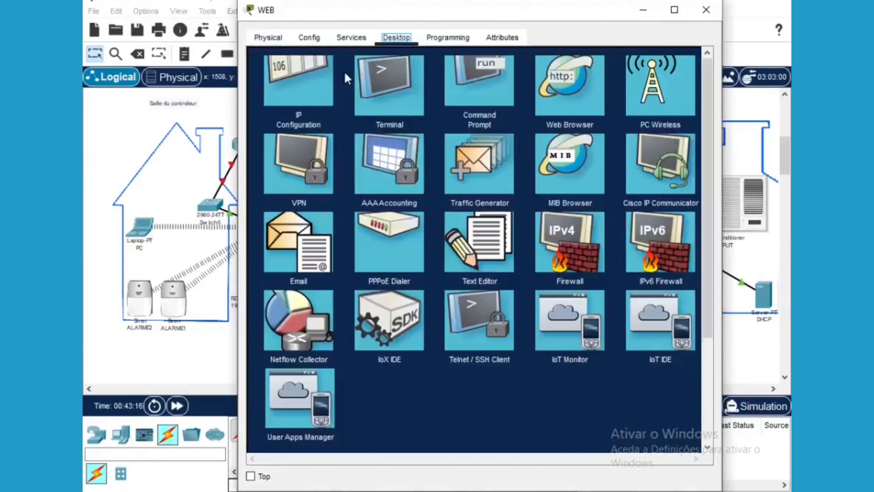
pyautogui.click(298, 98)
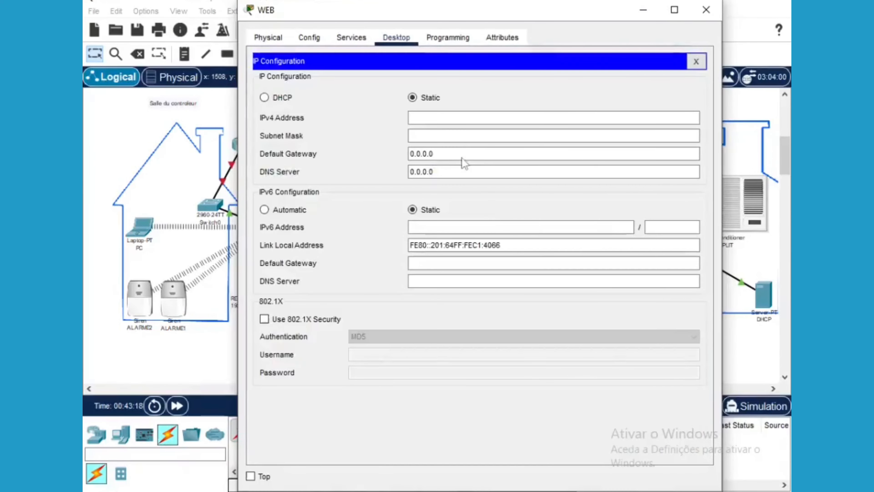
pyautogui.click(431, 119)
pyautogui.write('10.10.10')
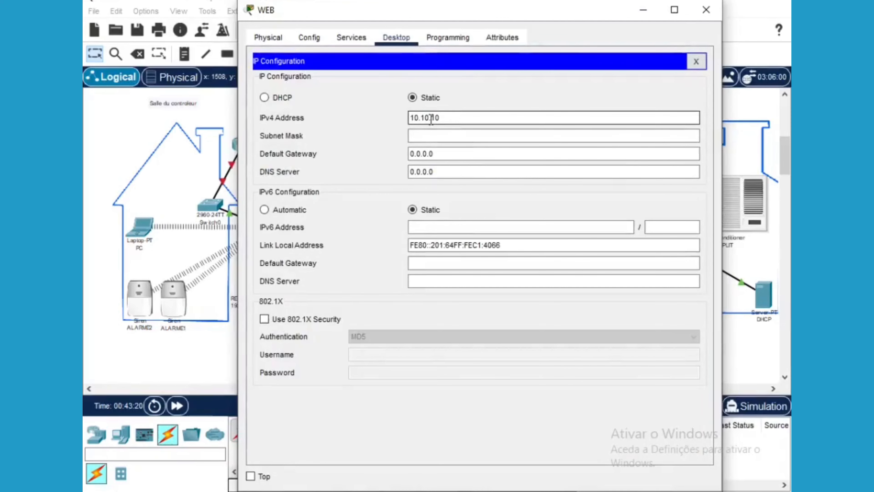
pyautogui.write('.3')
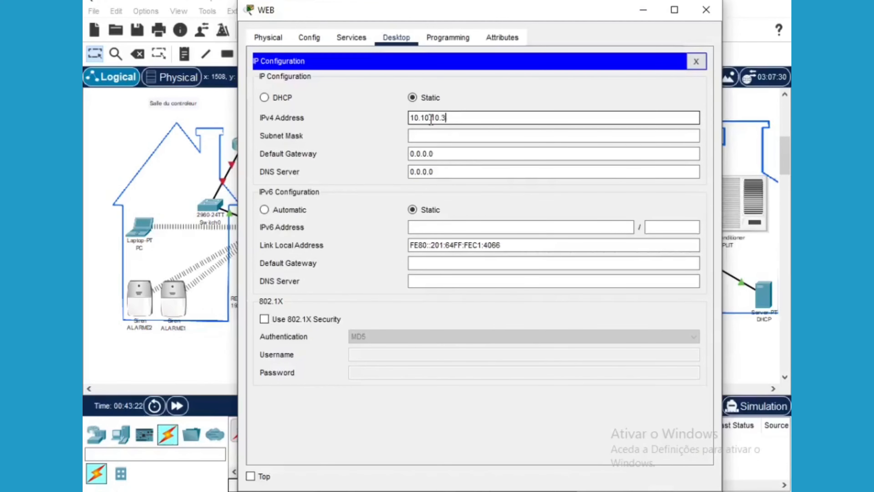
pyautogui.click(434, 136)
# Set the WEB server's default gateway to 10.10.10.1 and DNS server to 10.10.10.2
pyautogui.click(435, 154)
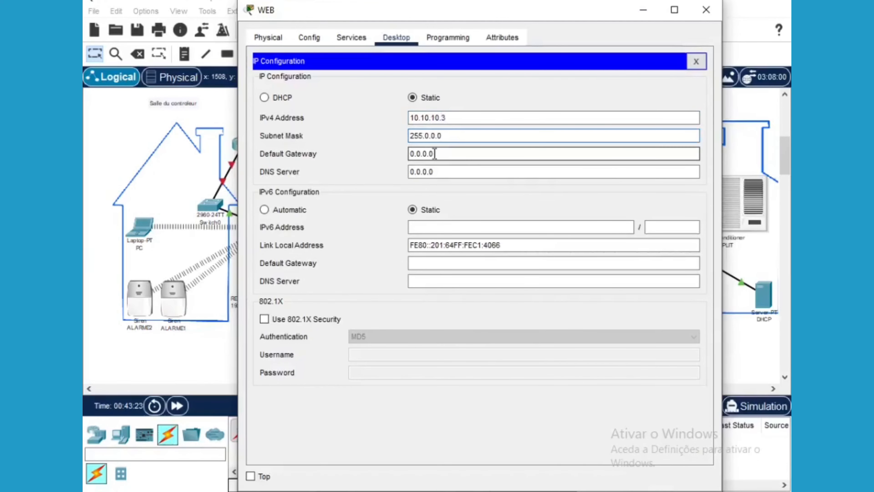
pyautogui.moveTo(435, 154); pyautogui.dragTo(410, 154)
pyautogui.write('10.10.10.1')
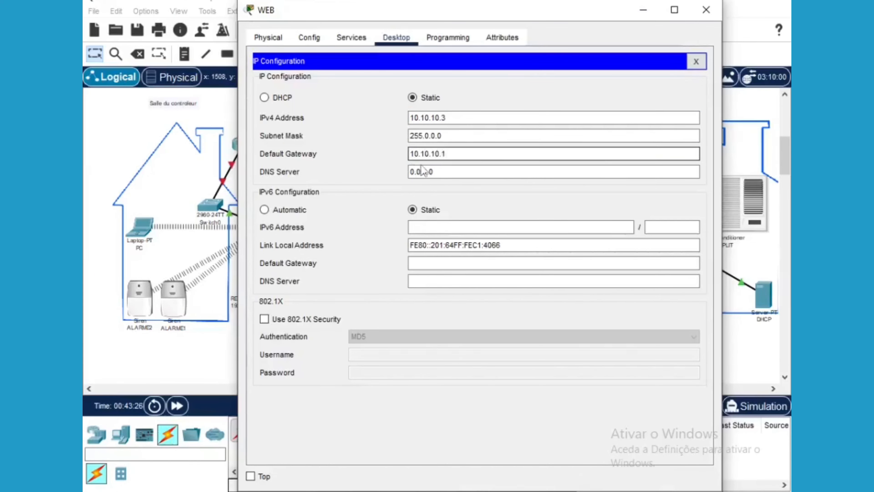
pyautogui.click(435, 172)
pyautogui.moveTo(435, 172); pyautogui.dragTo(410, 171)
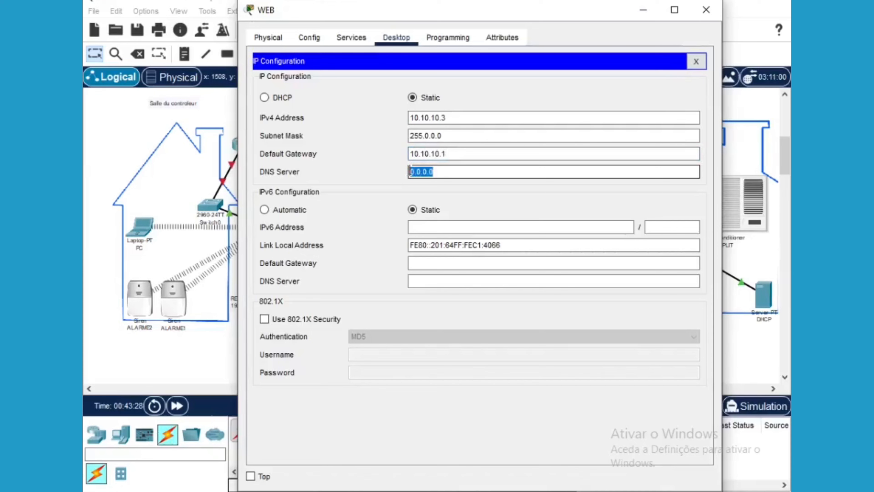
pyautogui.write('10.10.10')
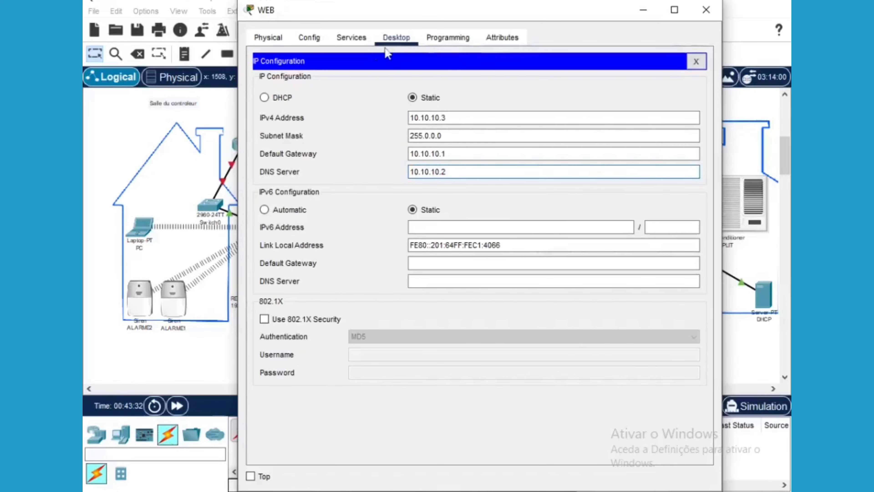
pyautogui.click(353, 38)
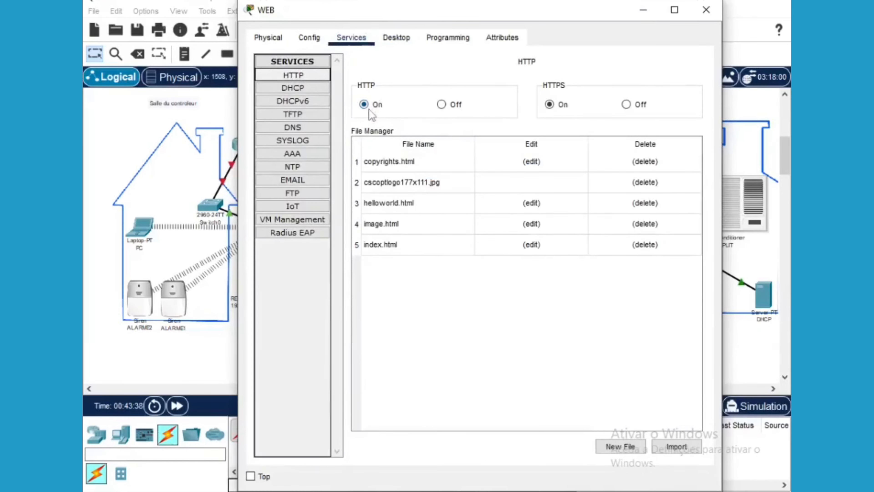
# Delete image.html, helloworld.html, cscoptlogo177x111.jpg and copyrights.html, then edit index.html
pyautogui.click(645, 224)
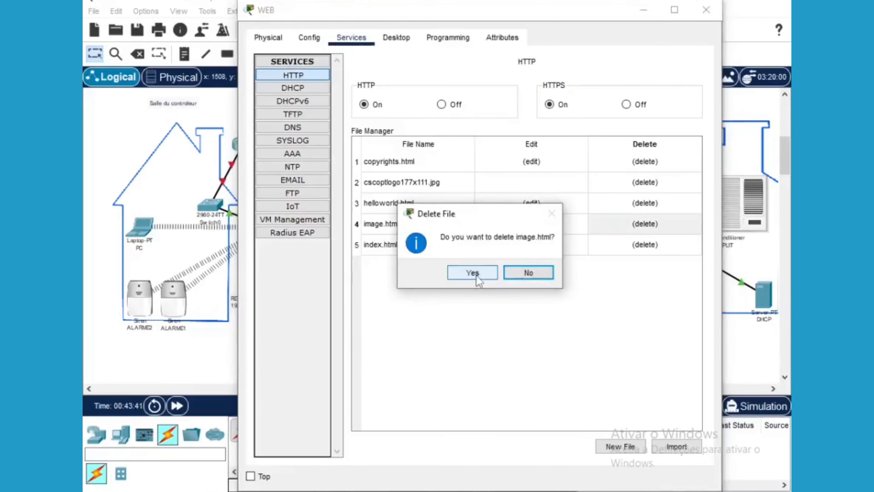
pyautogui.click(476, 276)
pyautogui.click(642, 208)
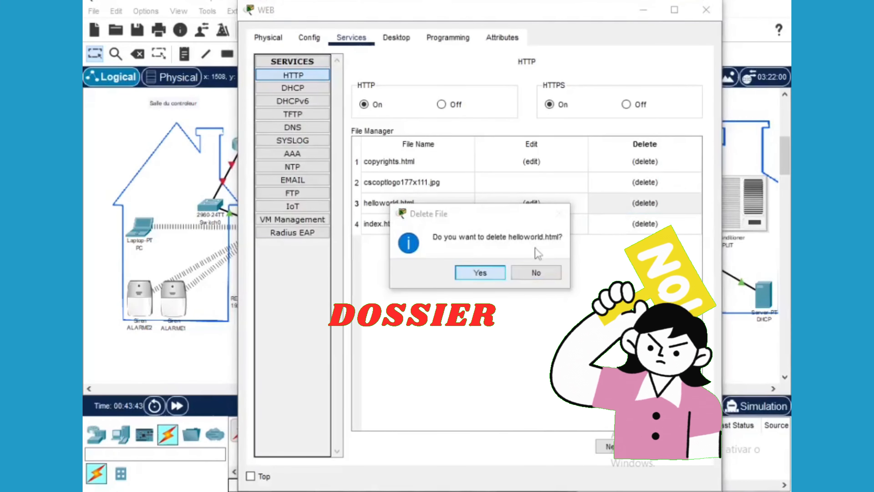
pyautogui.click(480, 272)
pyautogui.click(645, 182)
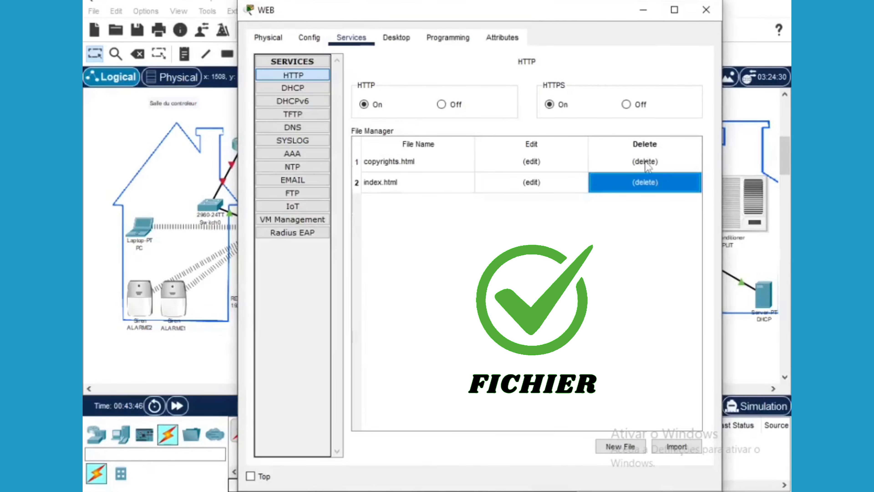
pyautogui.click(644, 161)
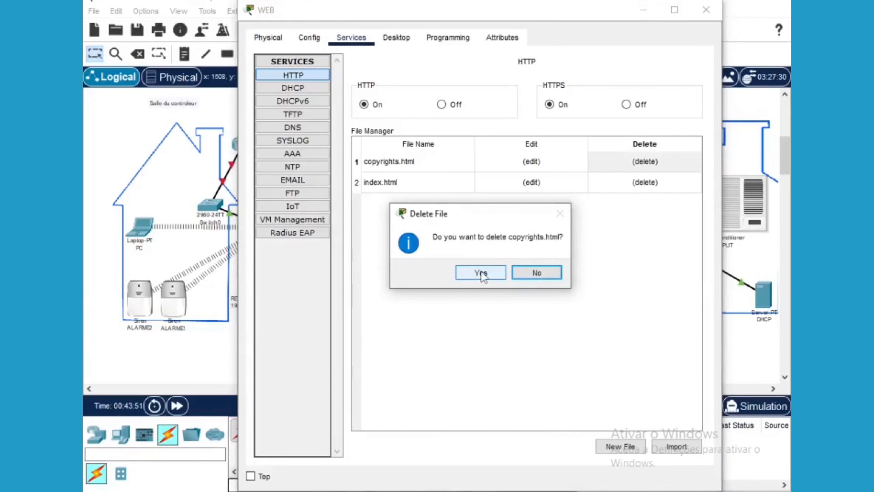
pyautogui.click(481, 272)
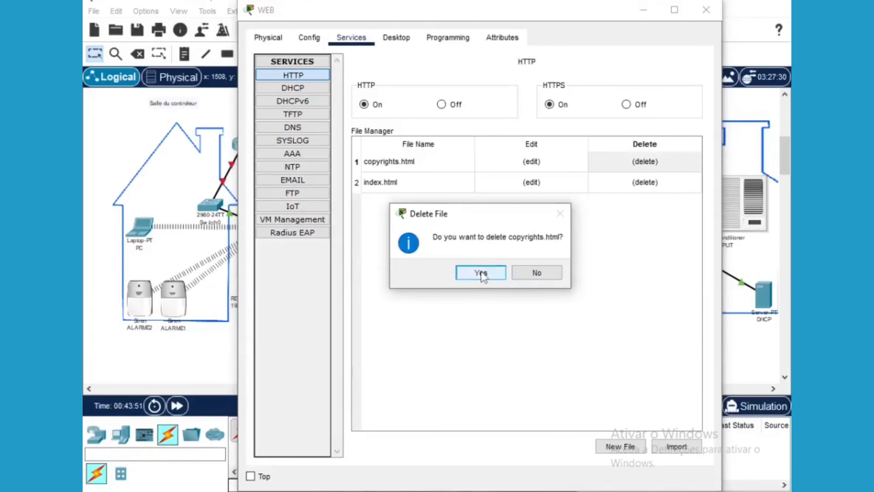
pyautogui.click(535, 165)
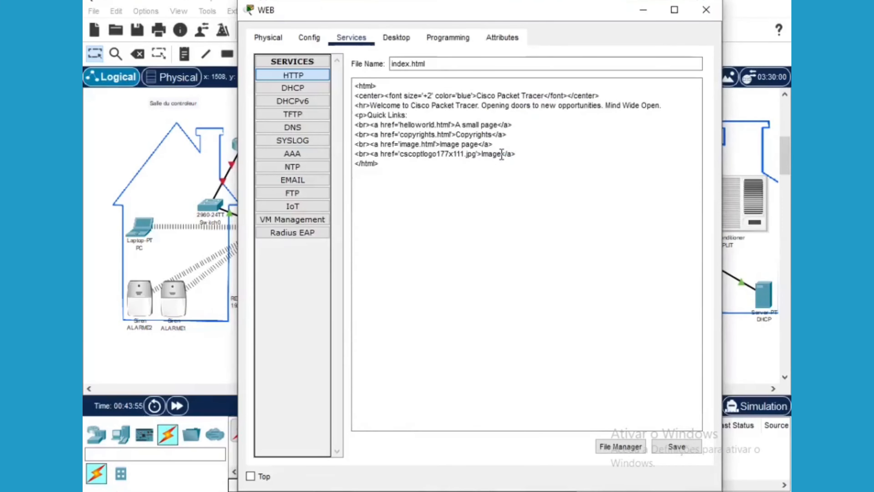
# Replace index.html's content with the heading <h1> Bienvenu sur Oguen.ao </h1>
pyautogui.moveTo(502, 154); pyautogui.dragTo(373, 105)
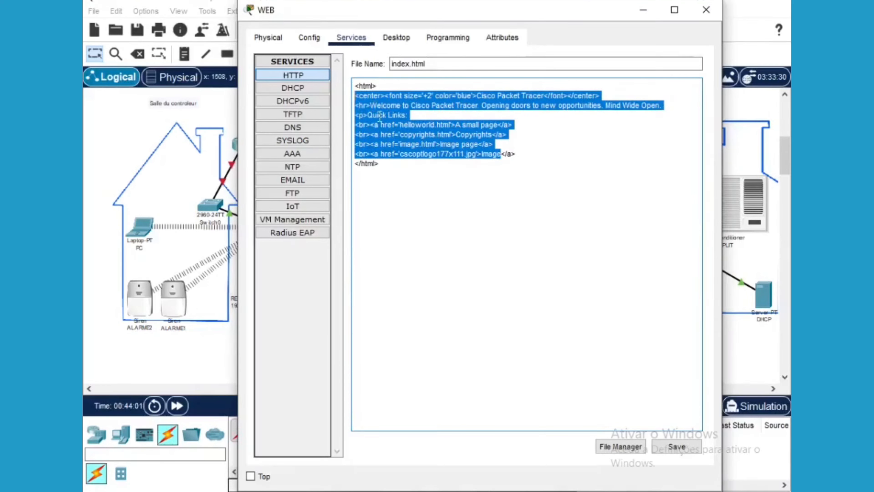
pyautogui.press('Delete')
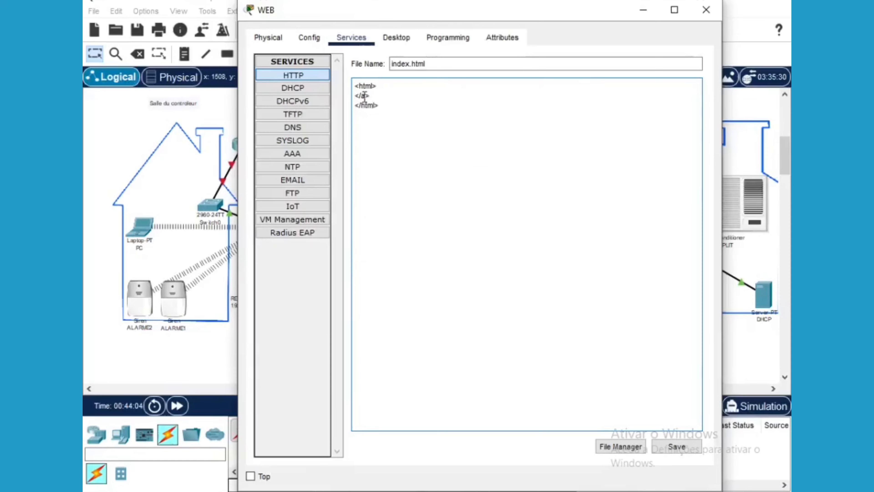
pyautogui.write('h1')
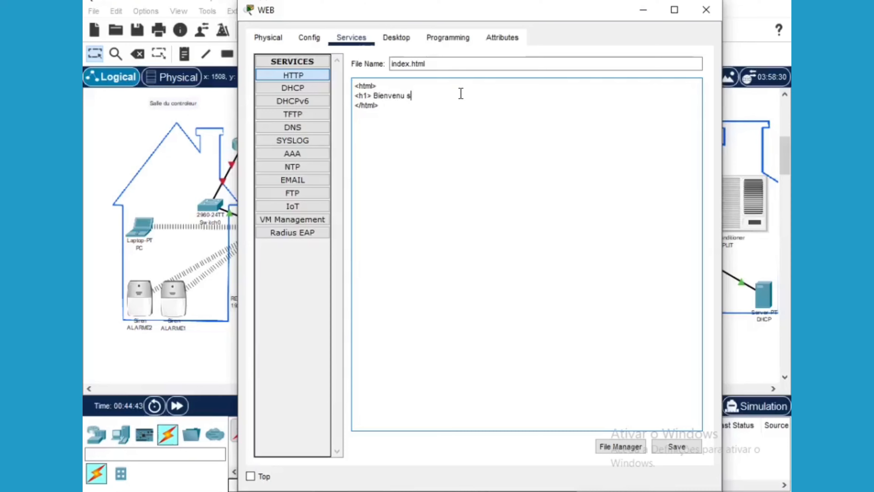
pyautogui.write('Oguen.ao')
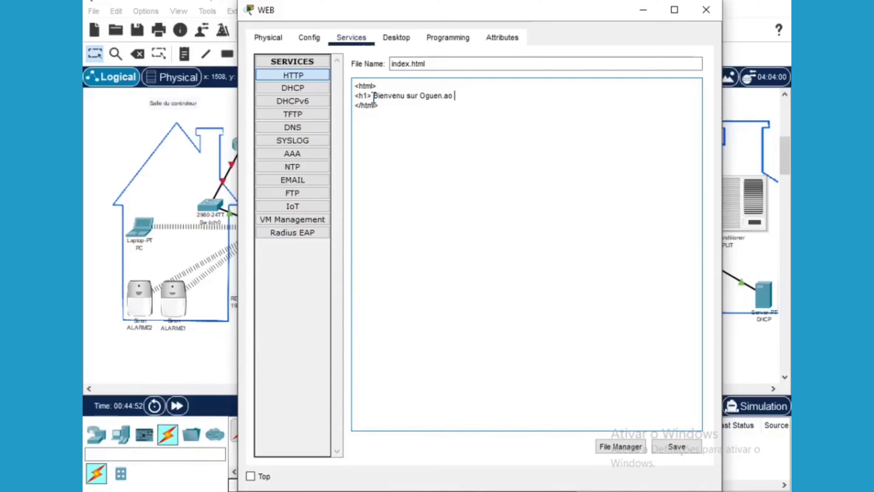
pyautogui.write('<h1>')
pyautogui.press('BackSpace')
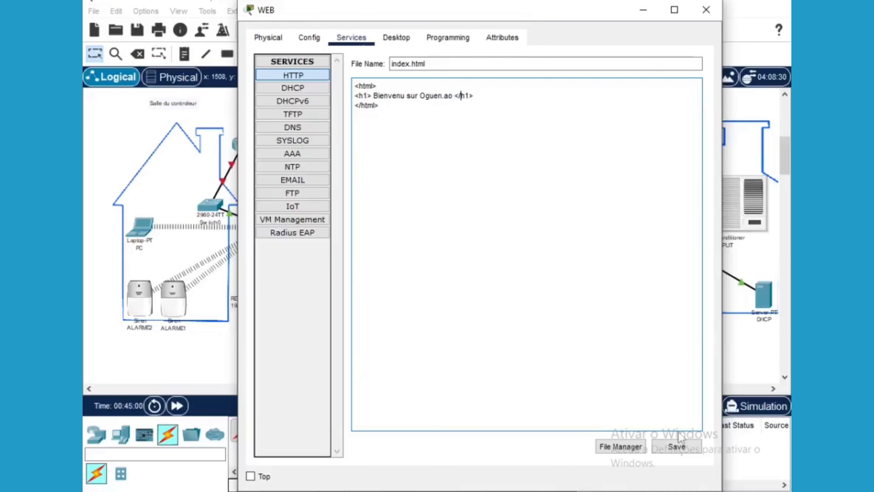
# Save index.html over the original file and close the WEB server window
pyautogui.click(676, 446)
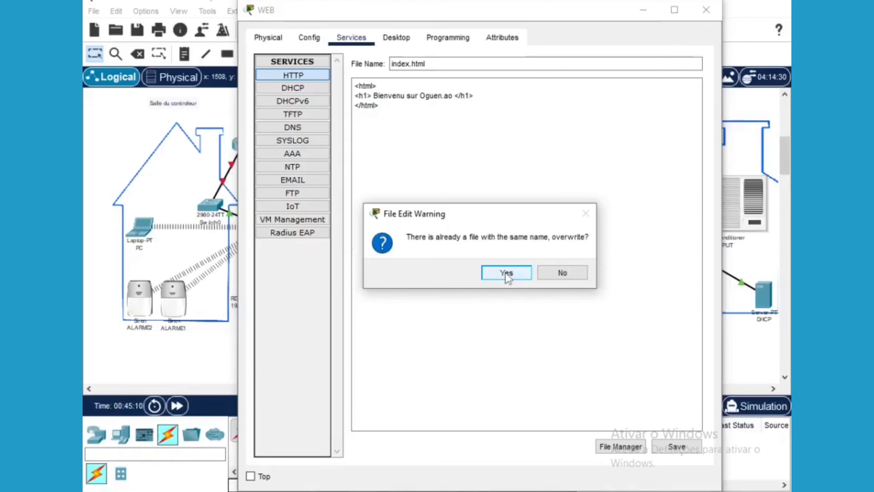
pyautogui.click(517, 272)
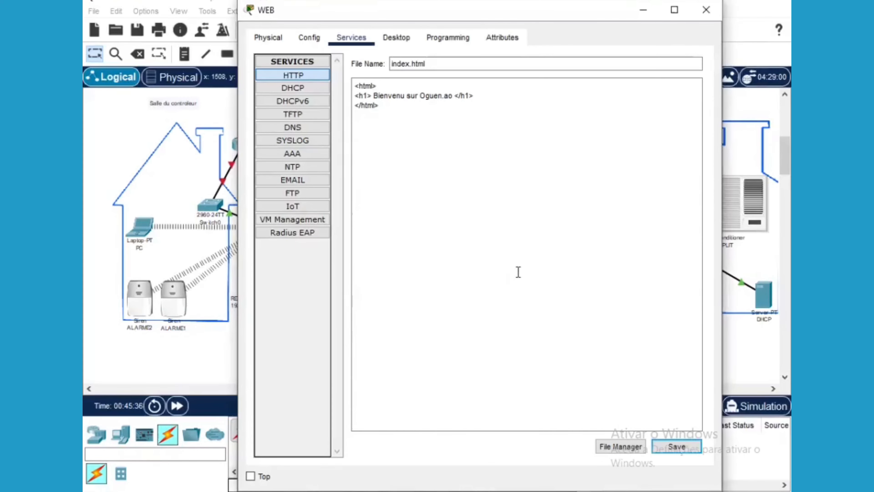
pyautogui.click(707, 11)
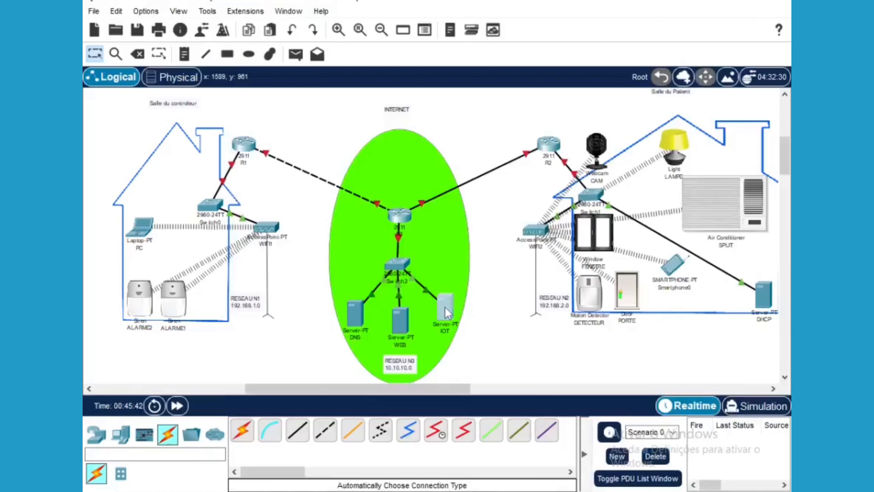
# Give the IOT server IPv4 address 10.10.10.4 with the default 255.0.0.0 mask
pyautogui.click(446, 306)
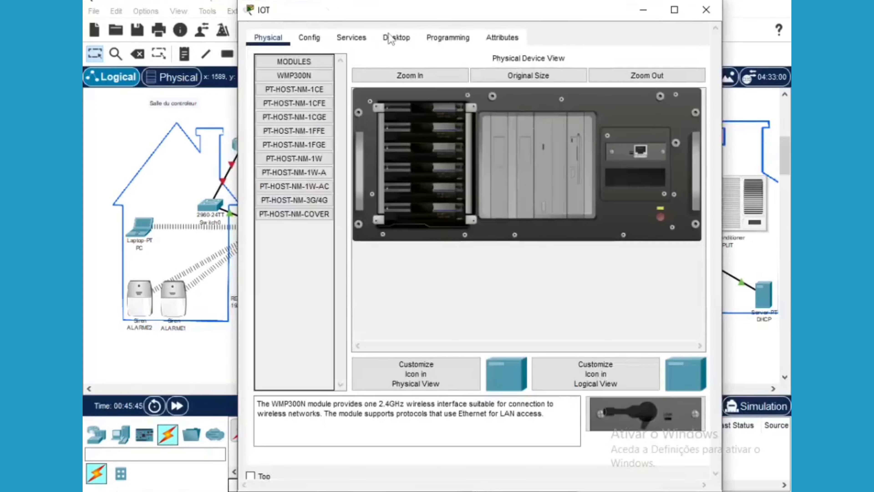
pyautogui.click(391, 38)
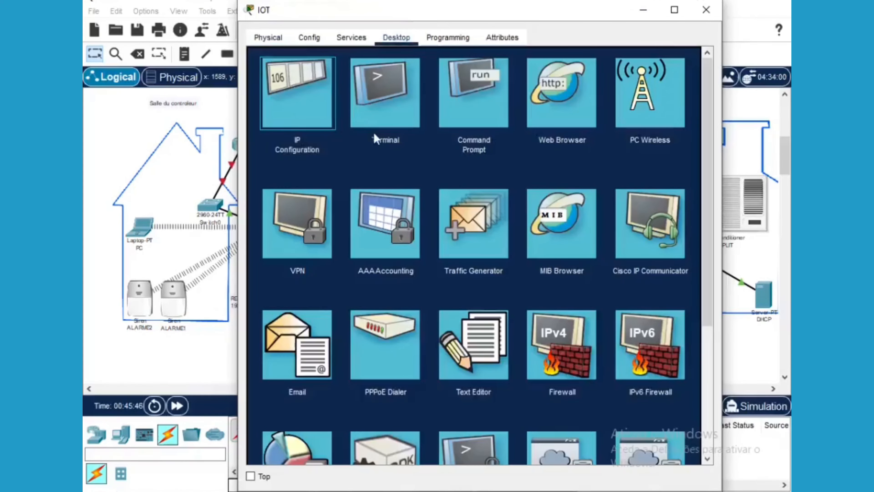
pyautogui.click(320, 100)
pyautogui.click(420, 116)
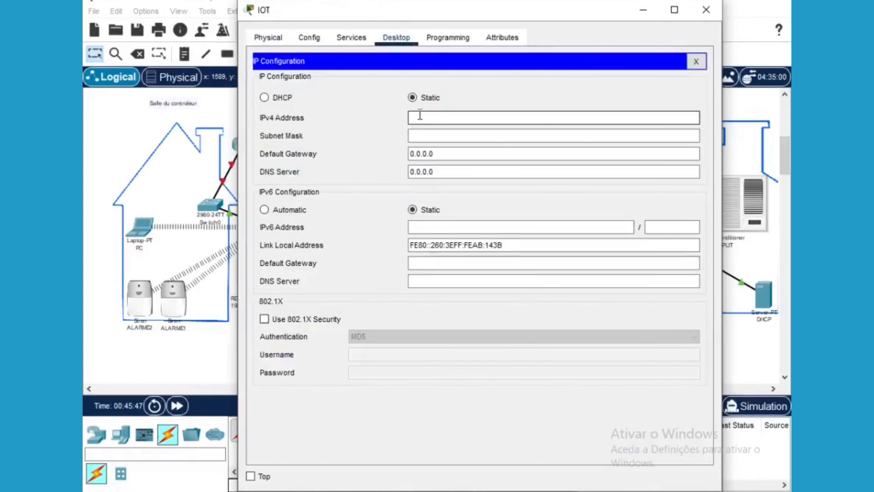
pyautogui.write('10.10.10.4')
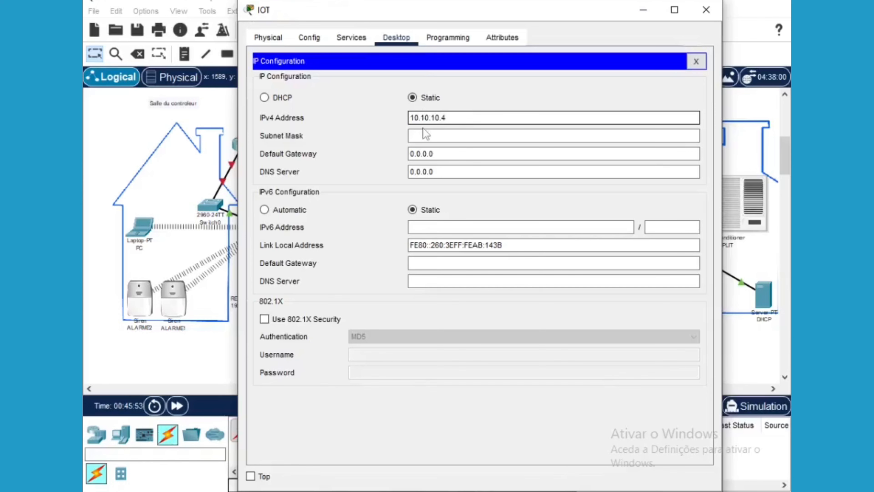
pyautogui.click(426, 135)
# Set the IOT server's gateway to 10.10.10.1 and DNS server to 10.10.10.2
pyautogui.moveTo(439, 154); pyautogui.dragTo(411, 153)
pyautogui.write('1')
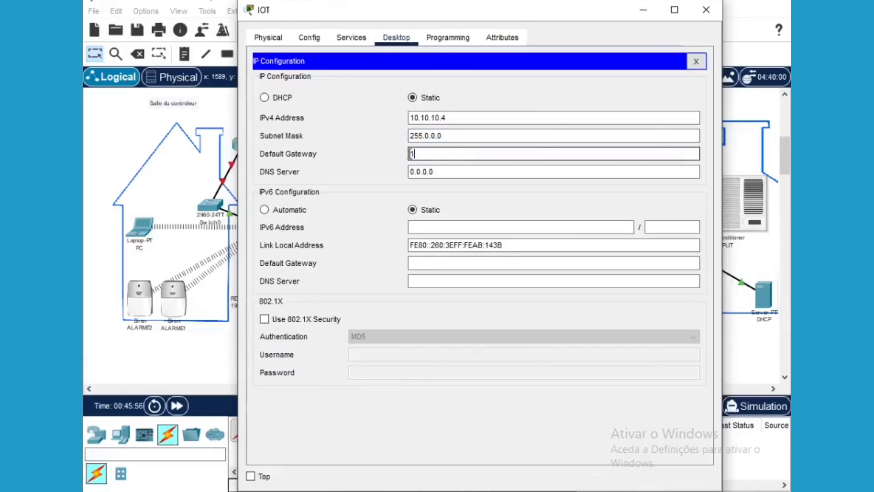
pyautogui.write('0.10.10.1')
pyautogui.moveTo(434, 171); pyautogui.dragTo(409, 171)
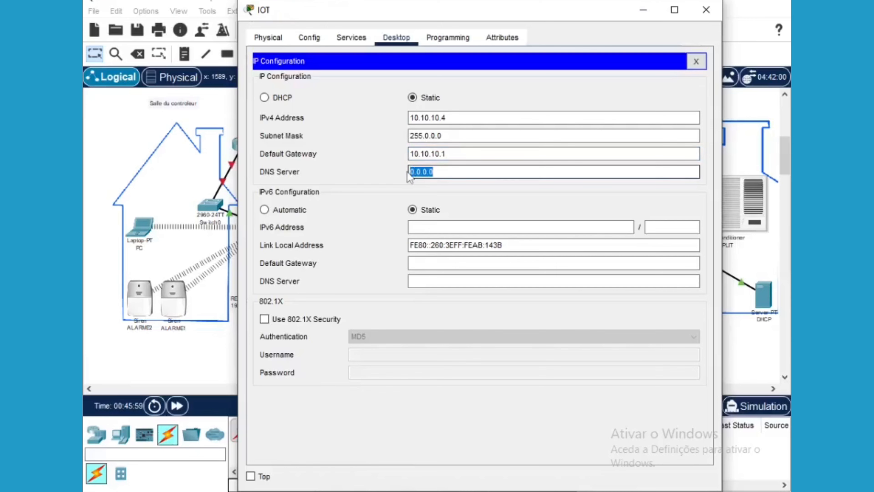
pyautogui.write('10')
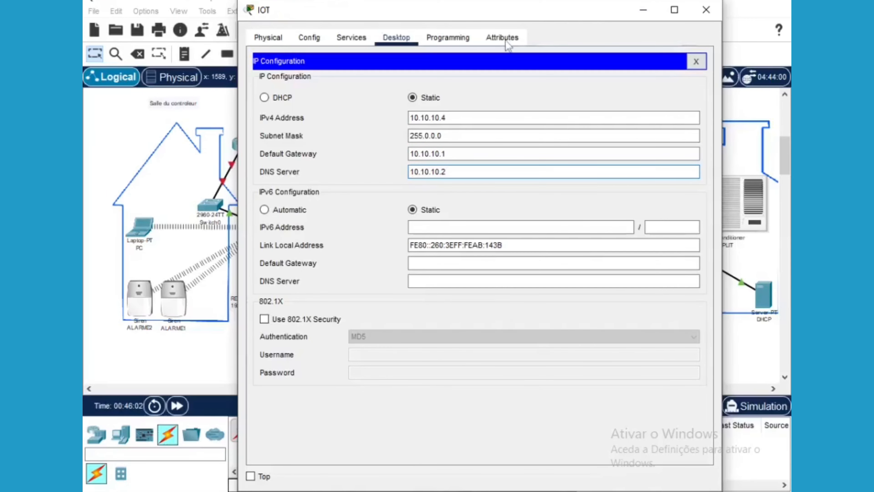
pyautogui.click(354, 38)
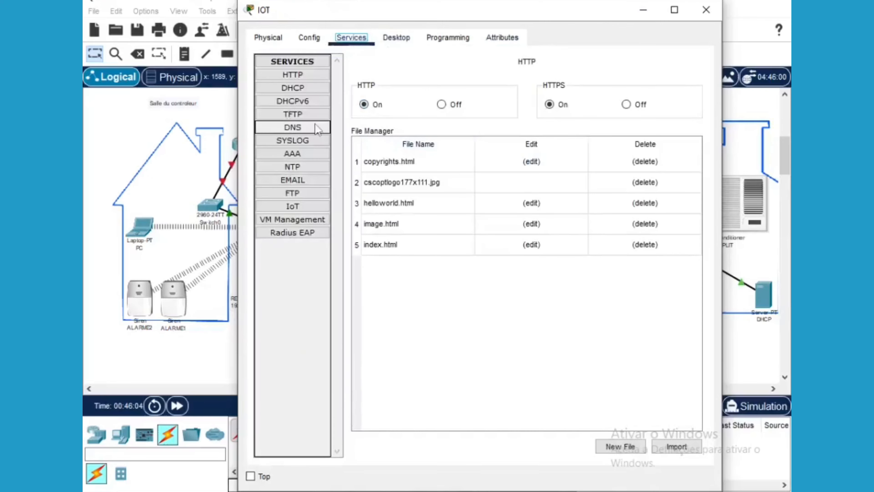
# Switch the IoT Registration Server Service to On and close the IOT server window
pyautogui.click(293, 207)
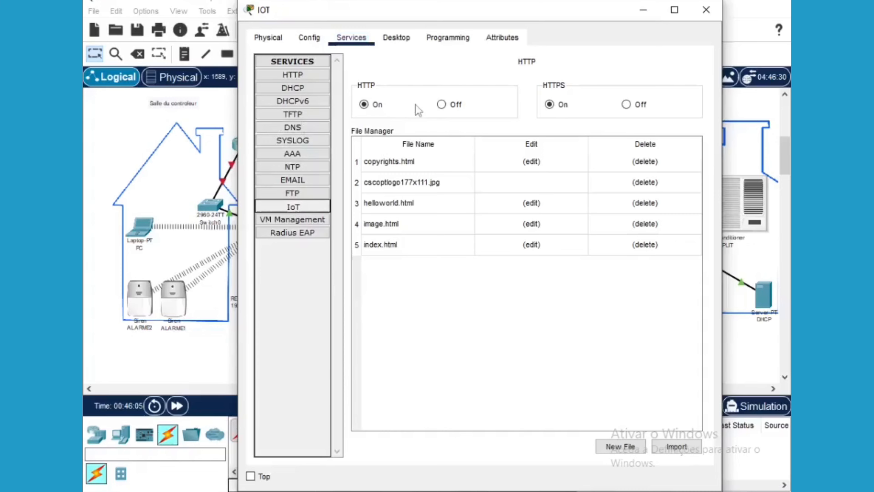
pyautogui.click(519, 99)
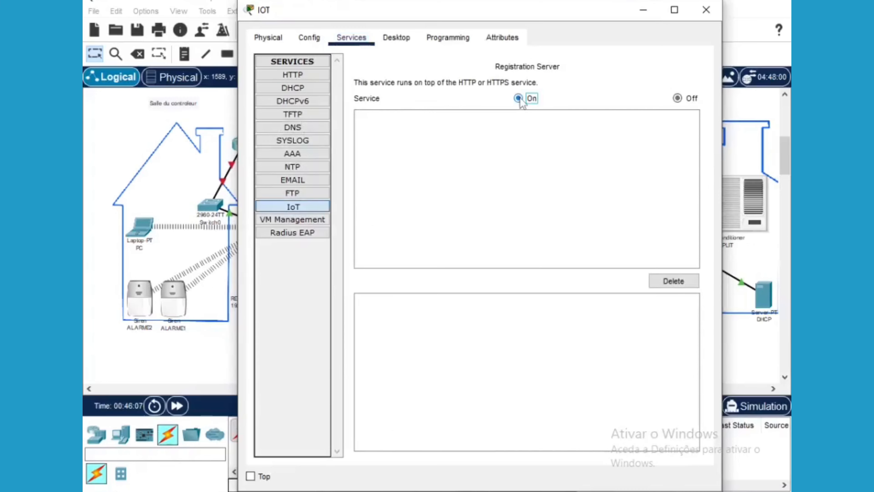
pyautogui.click(702, 19)
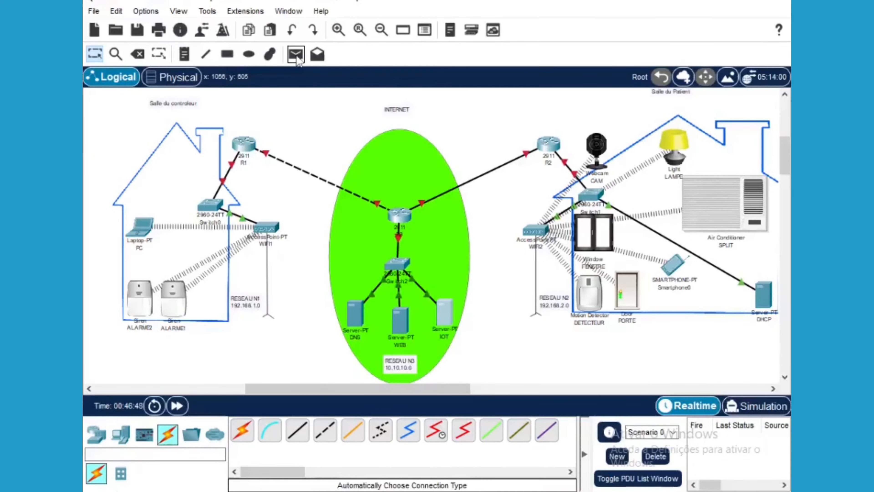
# Send simple PDUs Laptop→ALARME1, Laptop→ALARME2 and ALARME1→Laptop
pyautogui.click(296, 55)
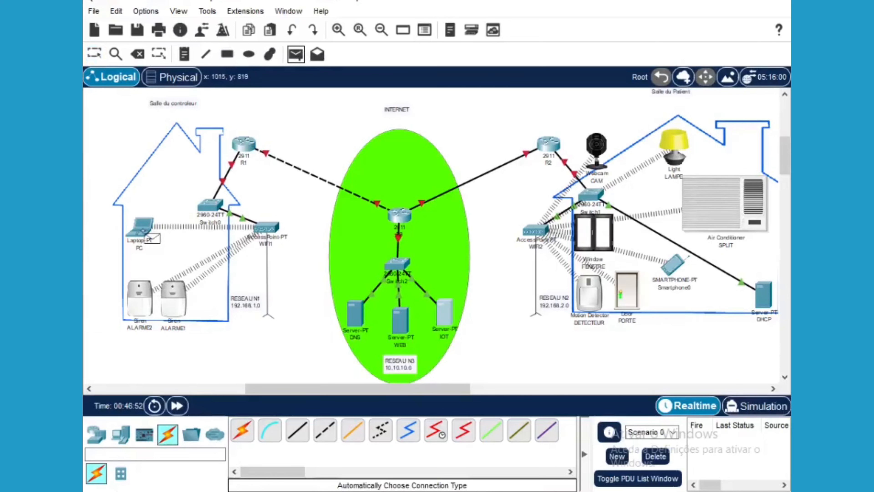
pyautogui.moveTo(143, 232)
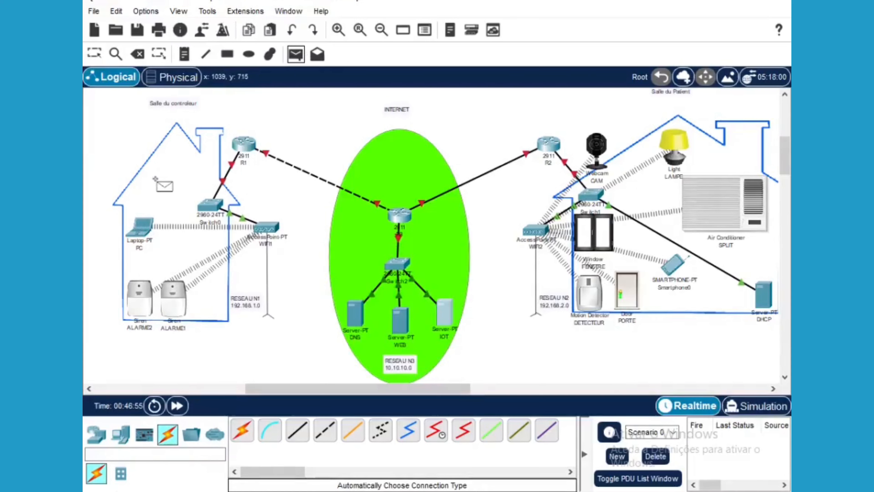
pyautogui.click(142, 228)
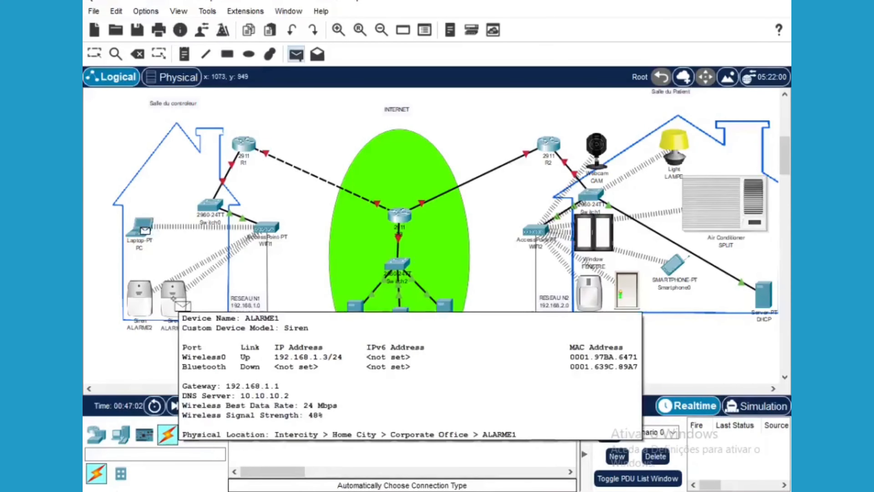
pyautogui.click(182, 305)
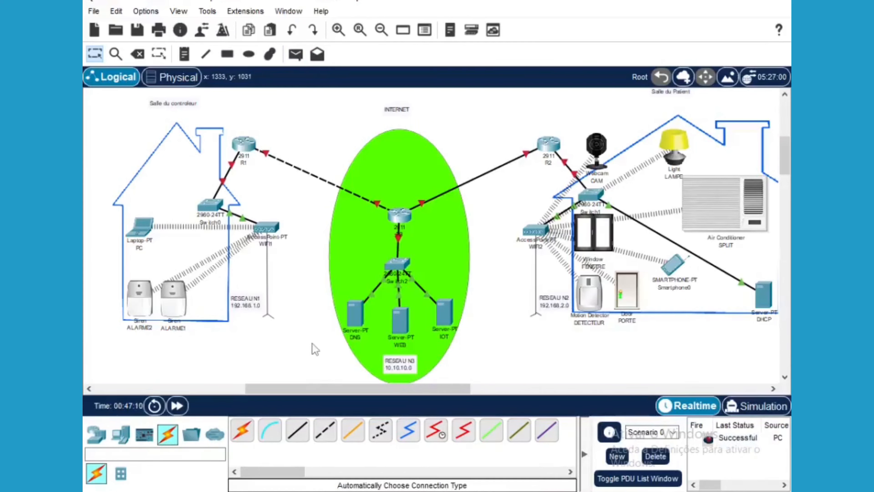
pyautogui.click(295, 54)
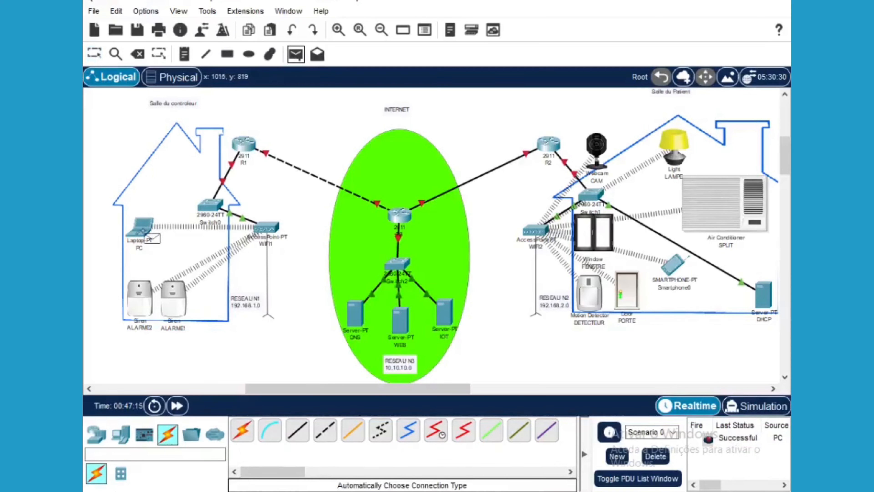
pyautogui.click(142, 231)
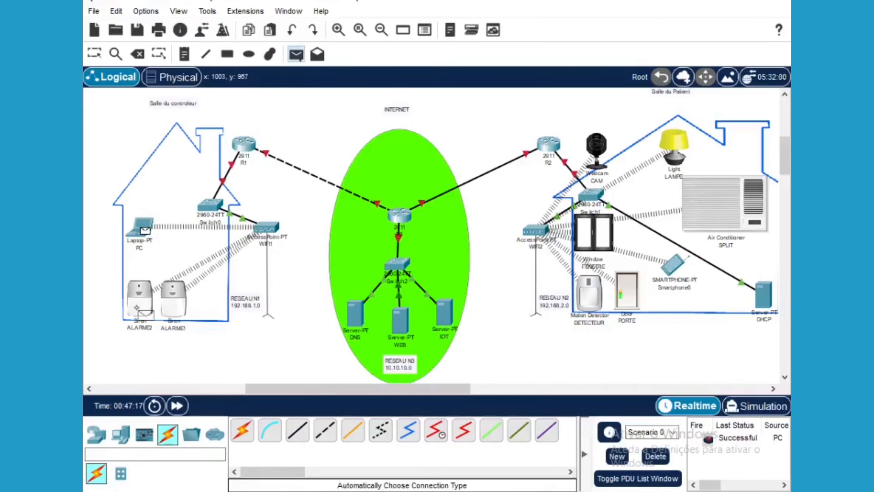
pyautogui.click(138, 309)
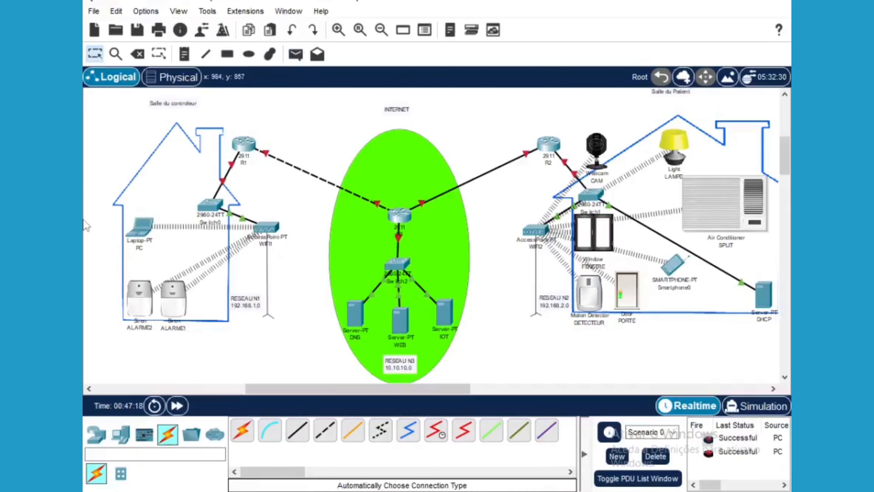
pyautogui.click(295, 54)
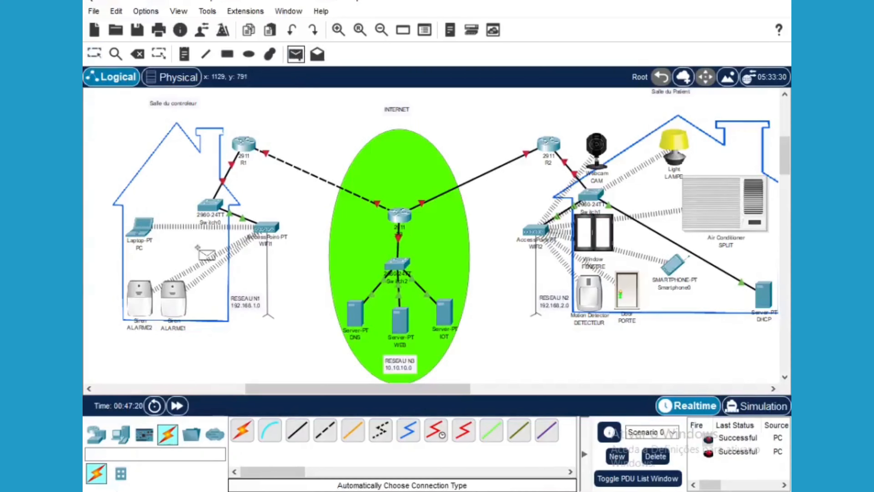
pyautogui.click(177, 299)
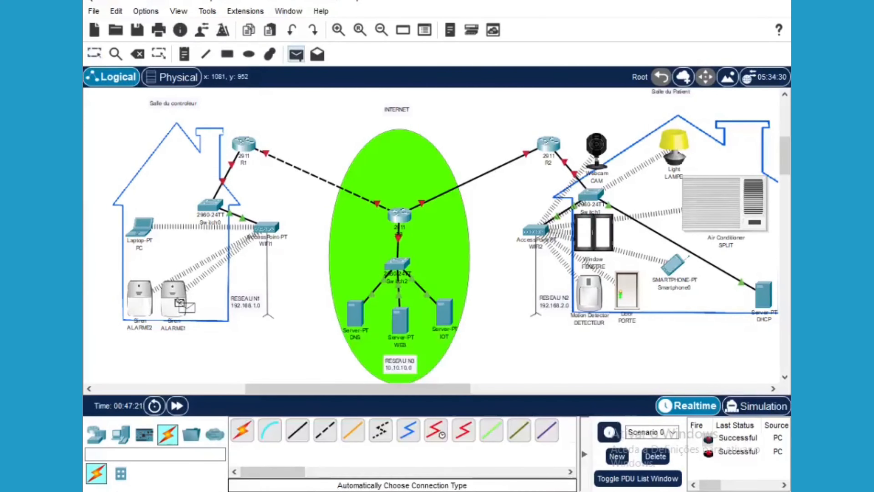
pyautogui.click(145, 235)
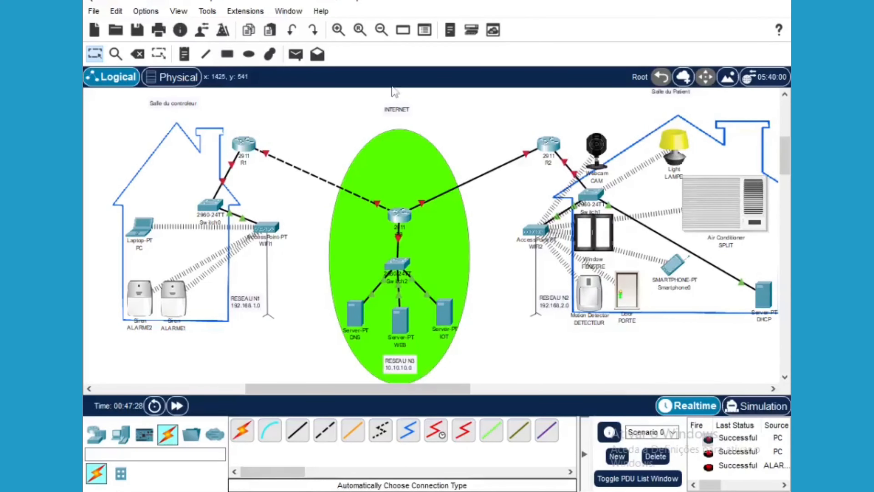
# Test Smartphone0 to the LAMPE light with a simple PDU, dismissing the smartphone info popup
pyautogui.click(300, 61)
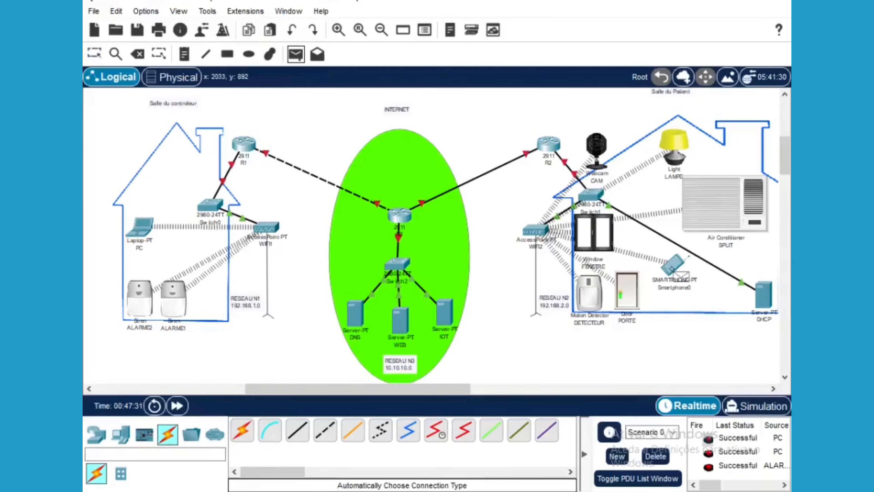
pyautogui.moveTo(680, 274)
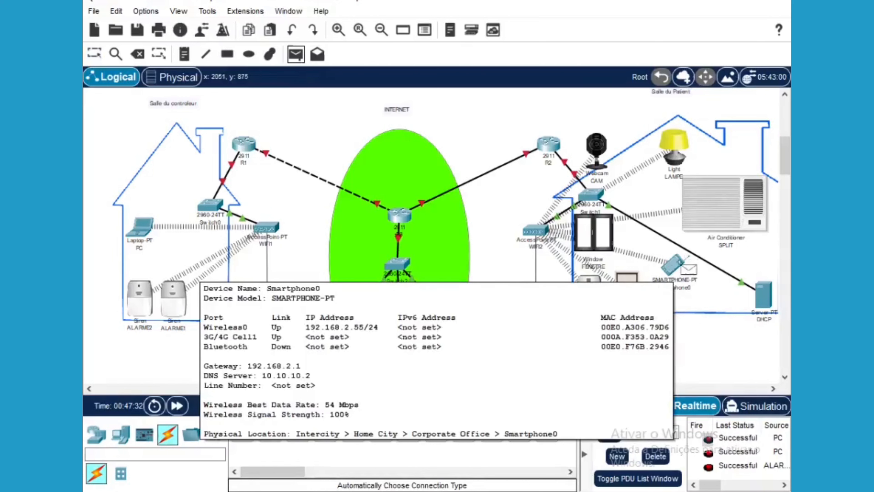
pyautogui.click(677, 264)
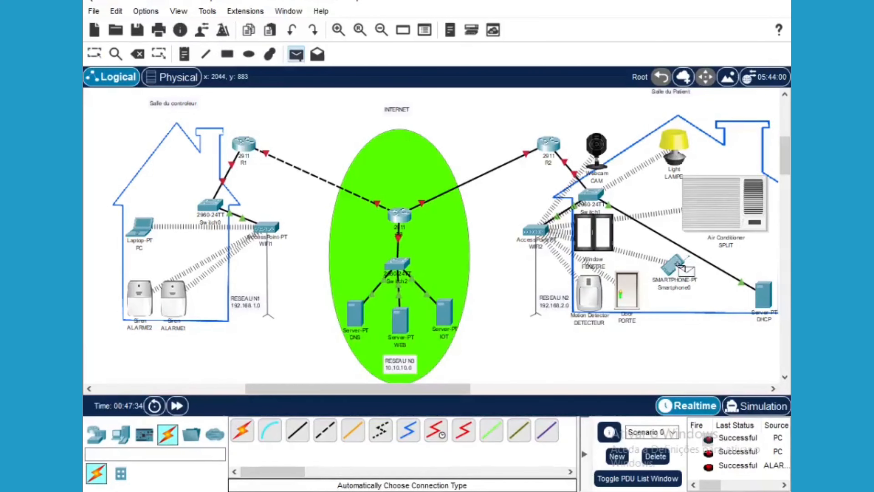
pyautogui.click(679, 141)
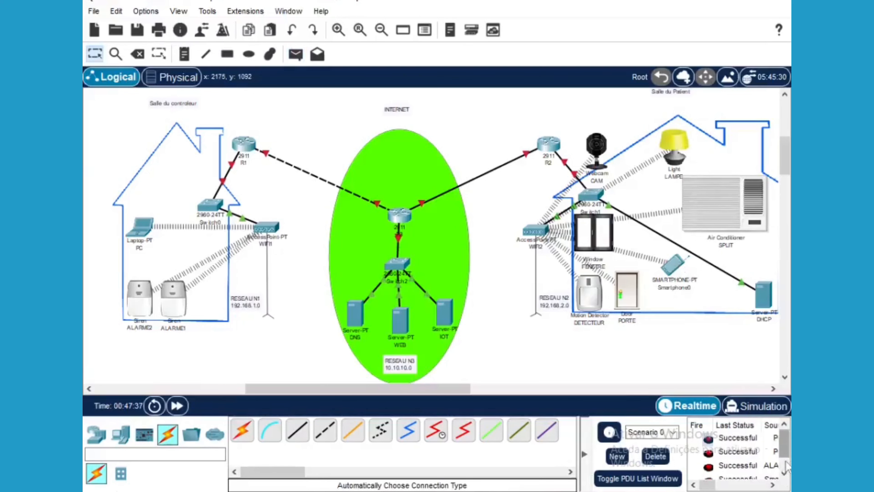
pyautogui.scroll(-1, 786, 453)
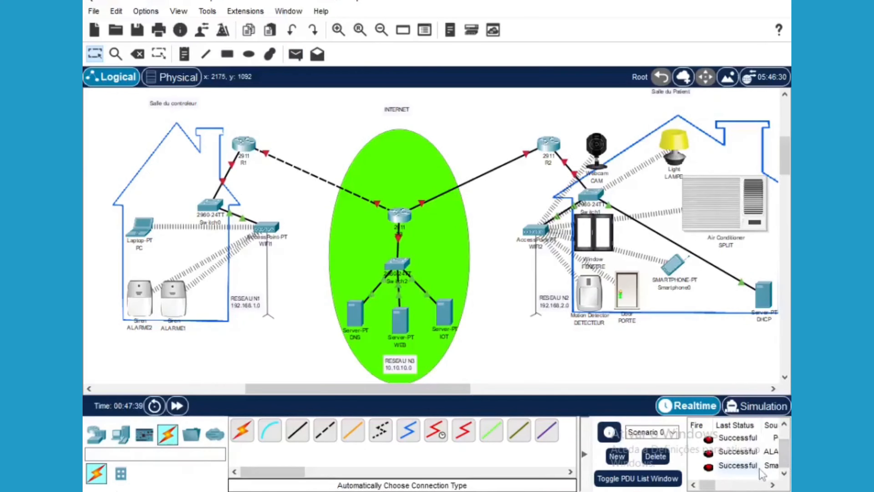
pyautogui.moveTo(716, 485); pyautogui.dragTo(723, 486)
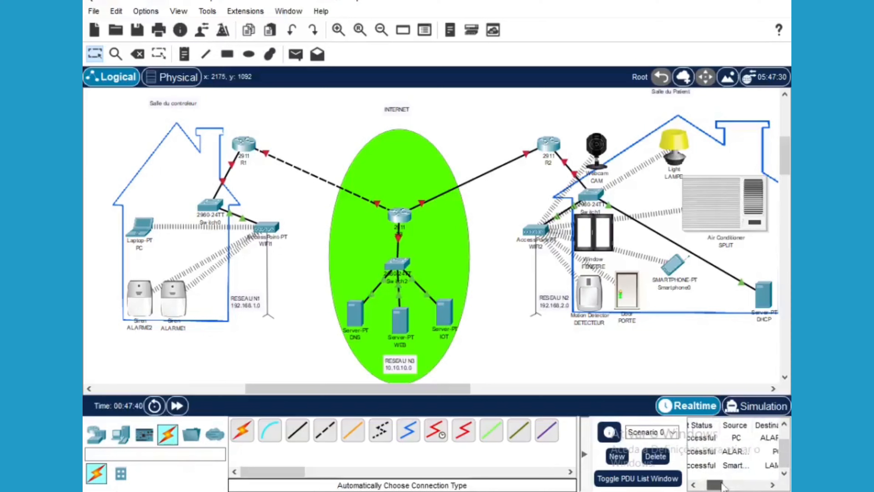
# Clear the old PDU results and send a simple PDU from the webcam to the DHCP server
pyautogui.click(656, 456)
pyautogui.click(295, 54)
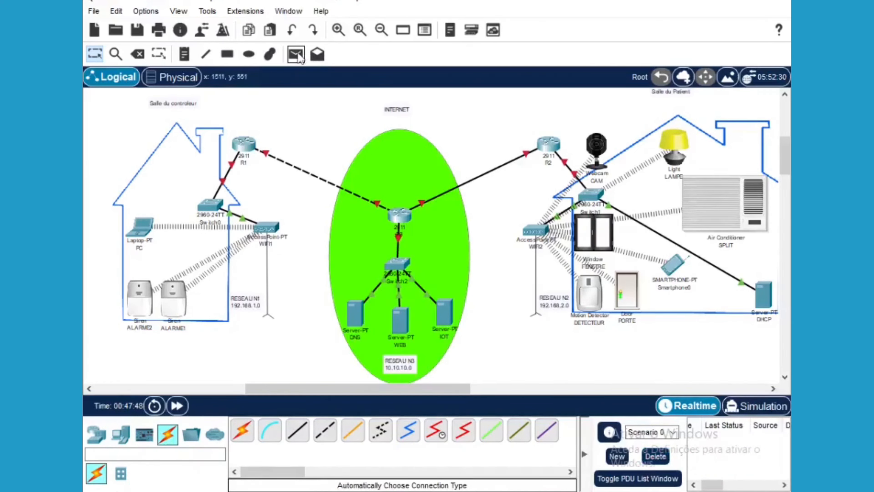
pyautogui.click(598, 148)
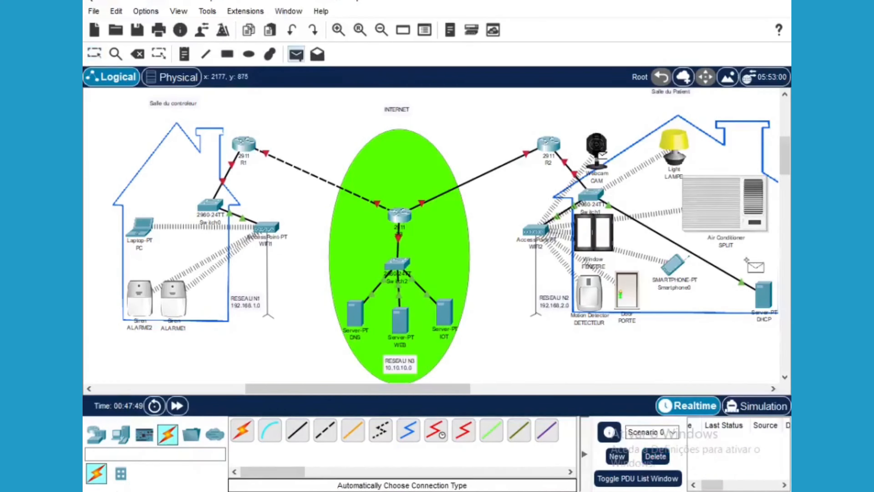
pyautogui.click(767, 296)
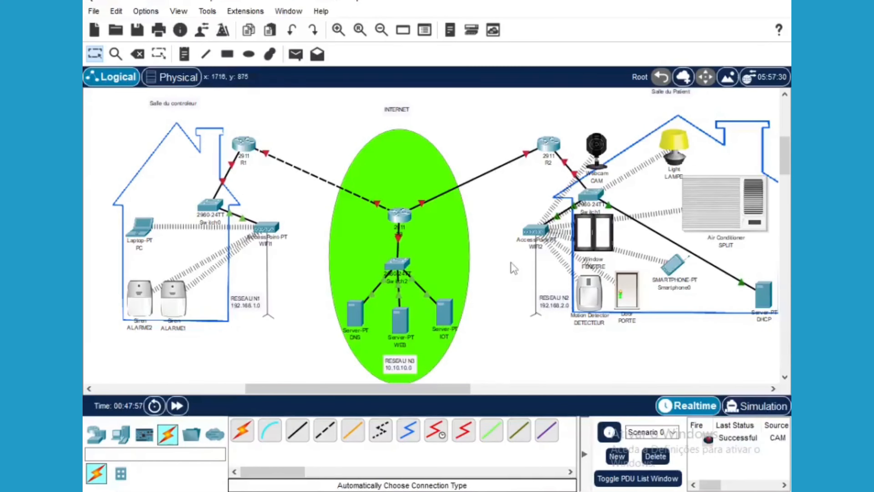
# Send a simple PDU from the IOT server, then open router R1's settings
pyautogui.click(295, 55)
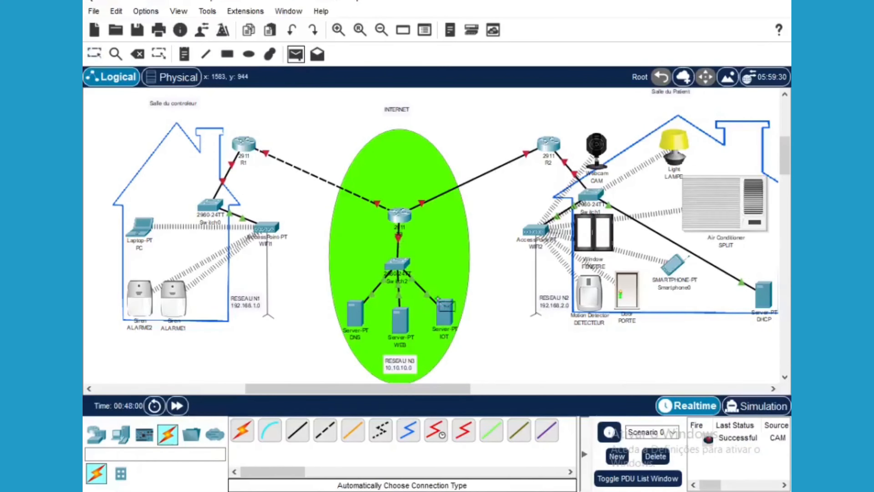
pyautogui.click(441, 313)
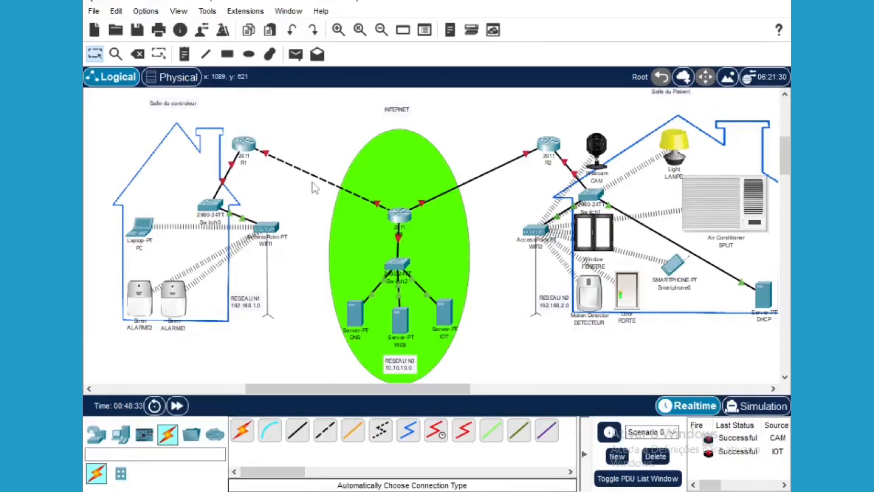
pyautogui.click(256, 138)
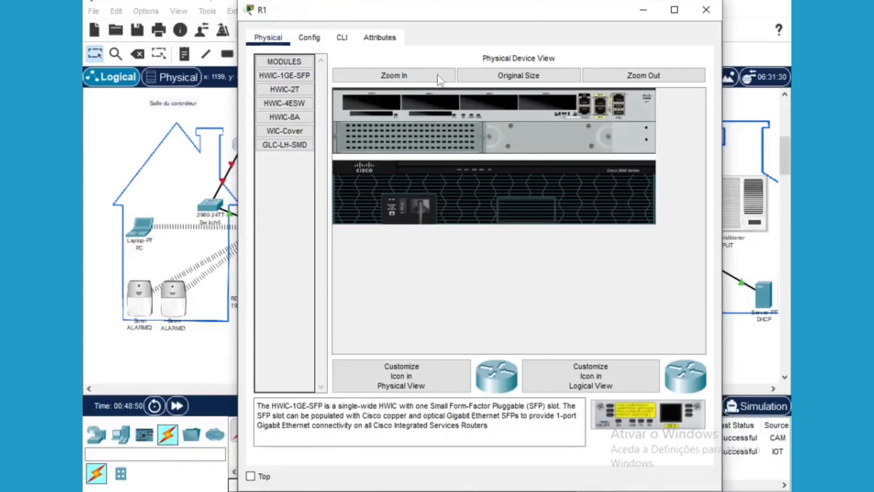
# Install the HWIC-2T serial module in R1's empty slot with the router powered off, then power it on
pyautogui.click(390, 81)
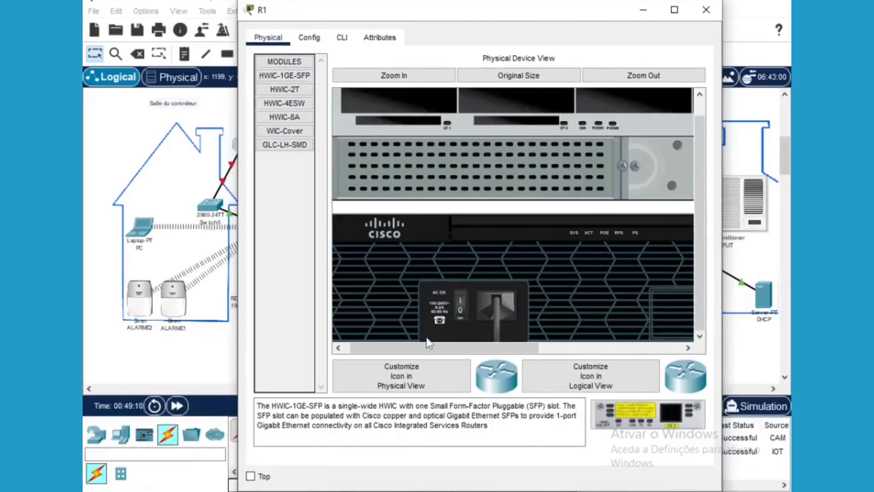
pyautogui.moveTo(419, 345); pyautogui.dragTo(542, 344)
pyautogui.moveTo(285, 89); pyautogui.dragTo(523, 99)
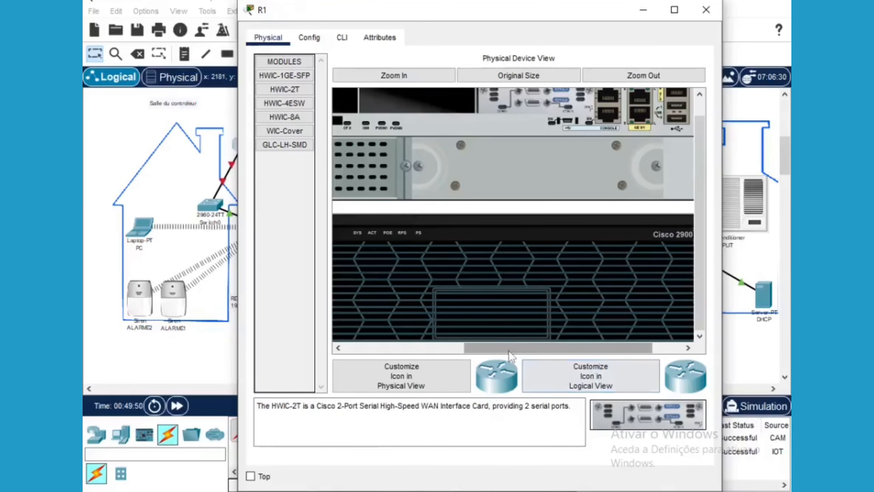
pyautogui.moveTo(507, 348); pyautogui.dragTo(354, 358)
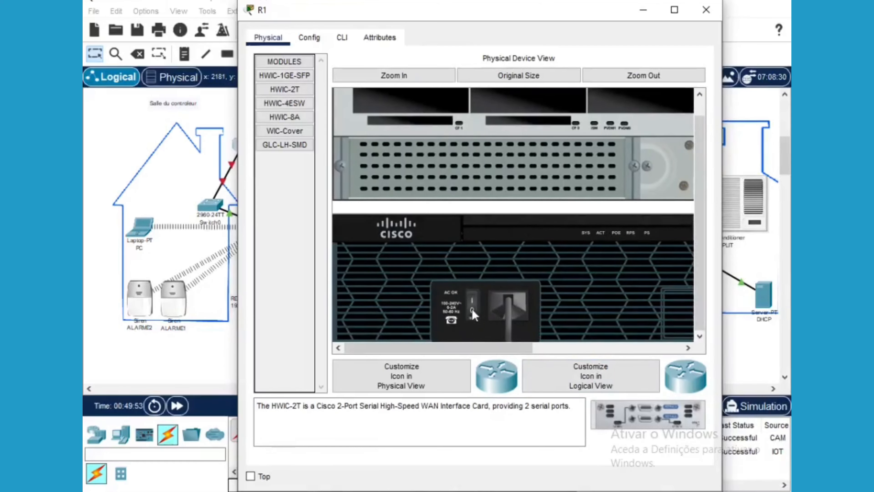
pyautogui.click(473, 310)
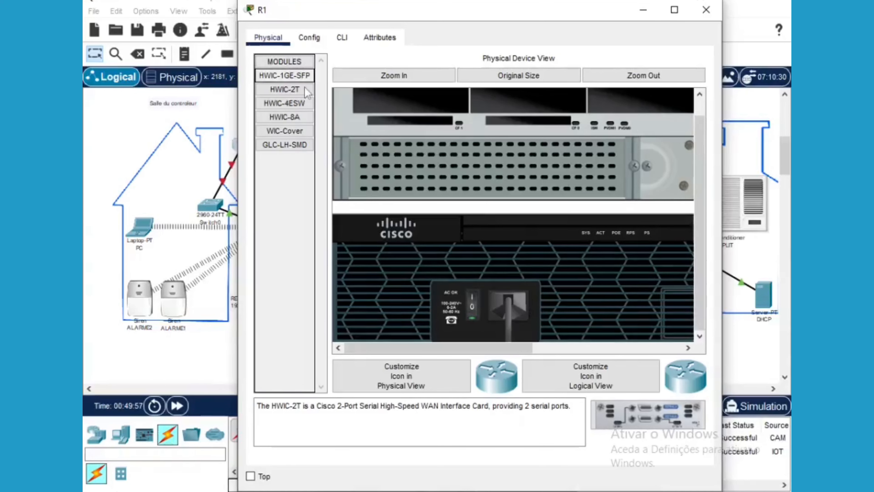
pyautogui.moveTo(298, 103); pyautogui.dragTo(465, 175)
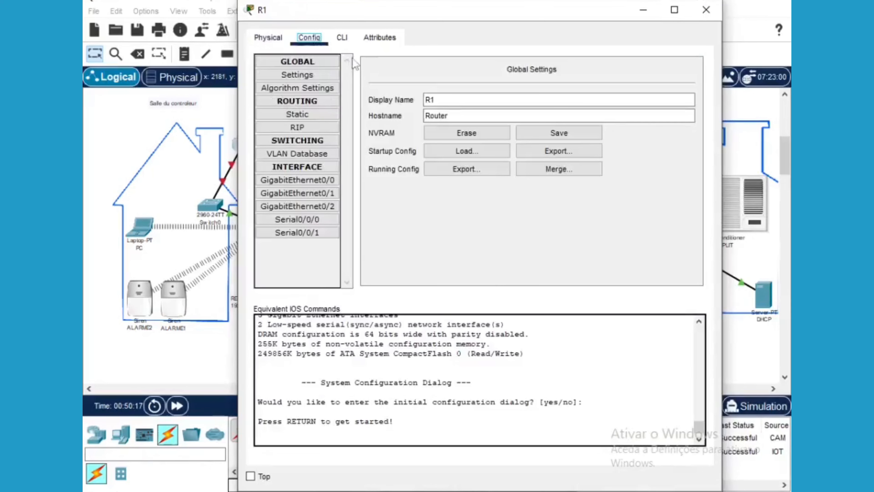
# In R1's CLI, enter privileged mode and then global configuration mode with 'conf terminal'
pyautogui.click(343, 38)
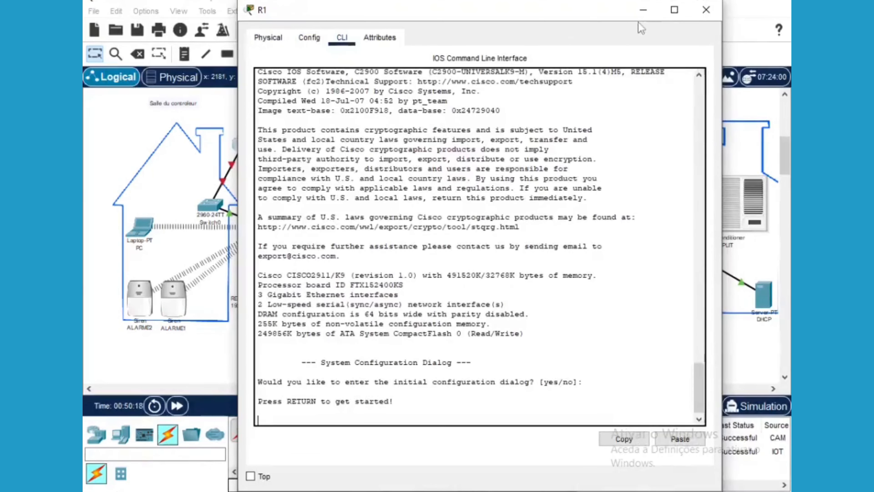
pyautogui.moveTo(508, 10); pyautogui.dragTo(510, 2)
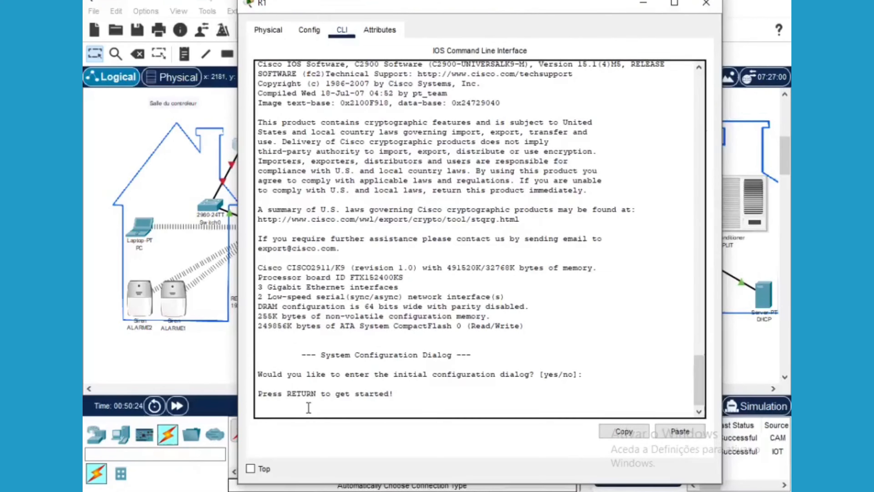
pyautogui.press('Return')
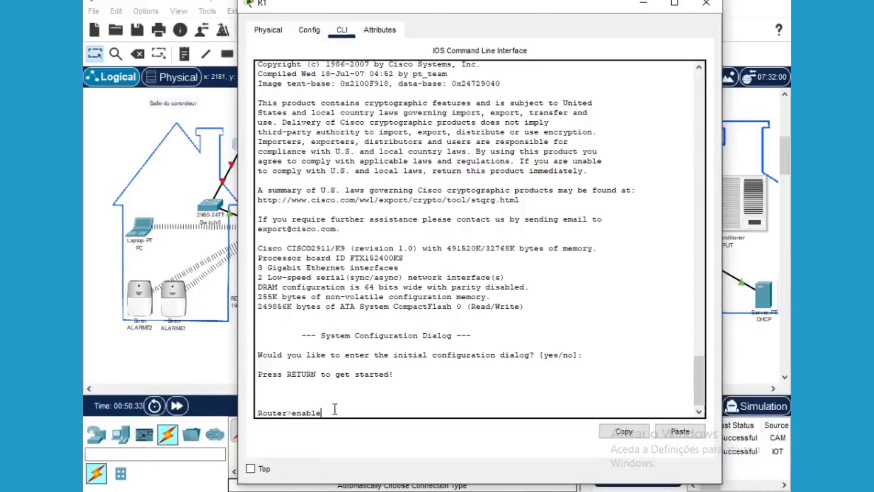
pyautogui.press('Return')
pyautogui.write('co')
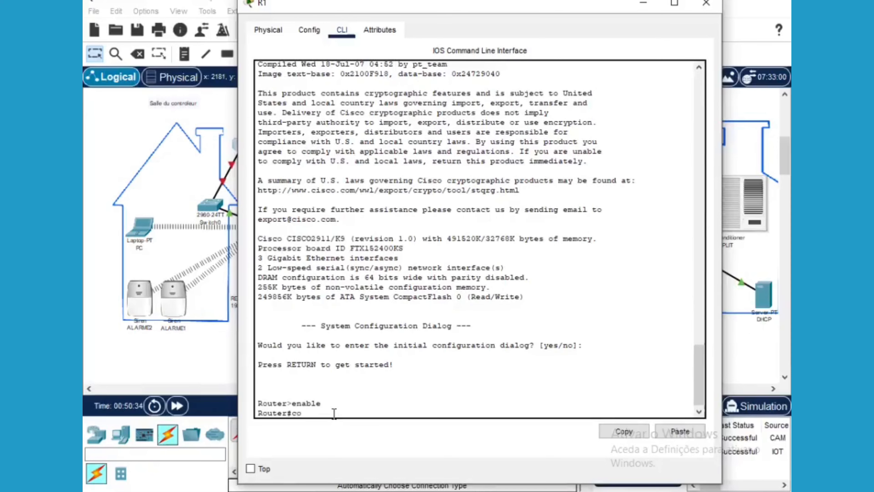
pyautogui.write('nf terminal')
pyautogui.press('Return')
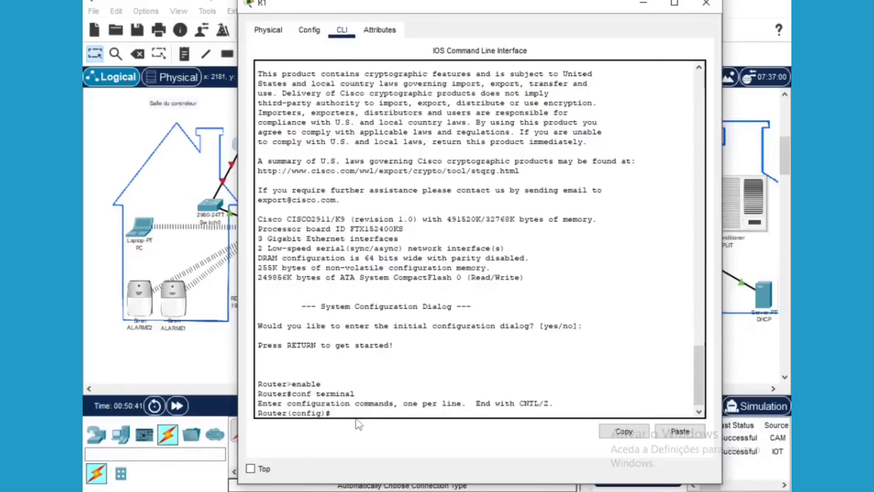
# Set the hostname to R1, fixing the typo, and enter interface gigabitethernet0/0 configuration
pyautogui.write('hosname R1')
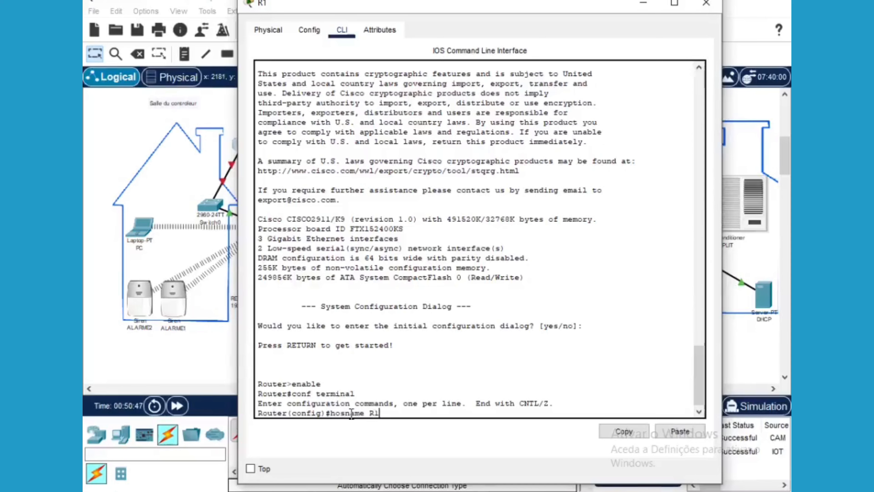
pyautogui.press('Return')
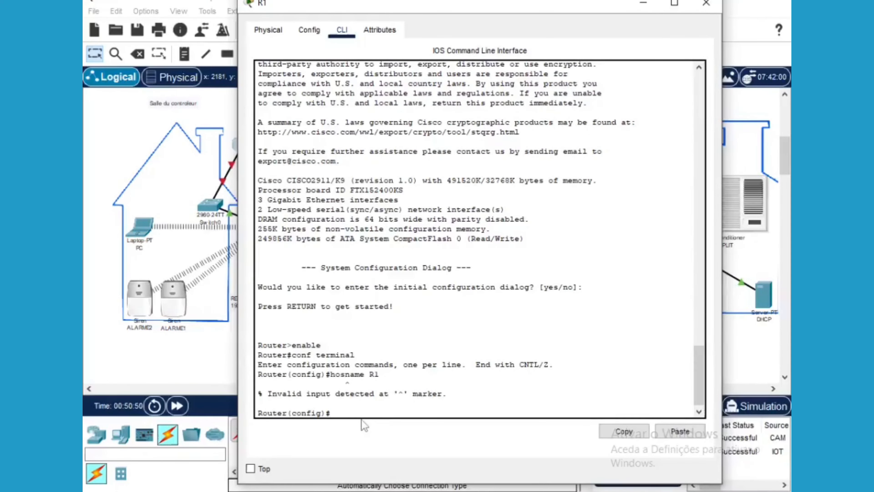
pyautogui.press('Up')
pyautogui.press('Return')
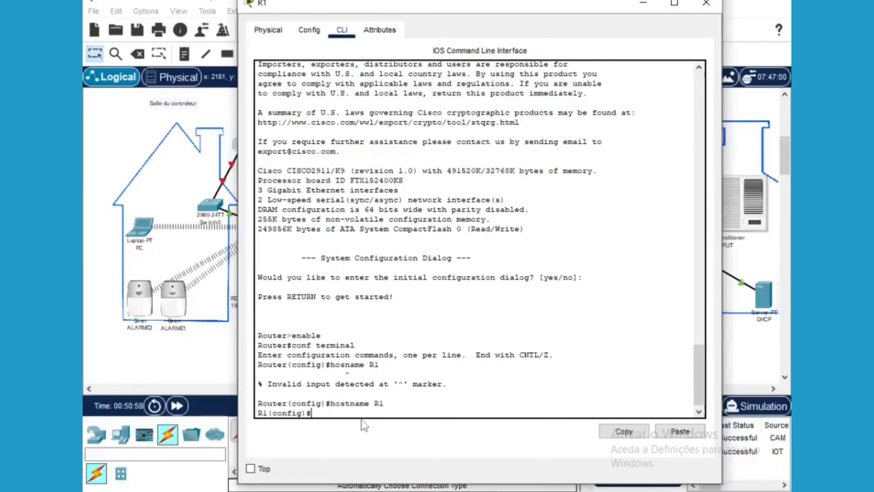
pyautogui.write('interface gigabitether')
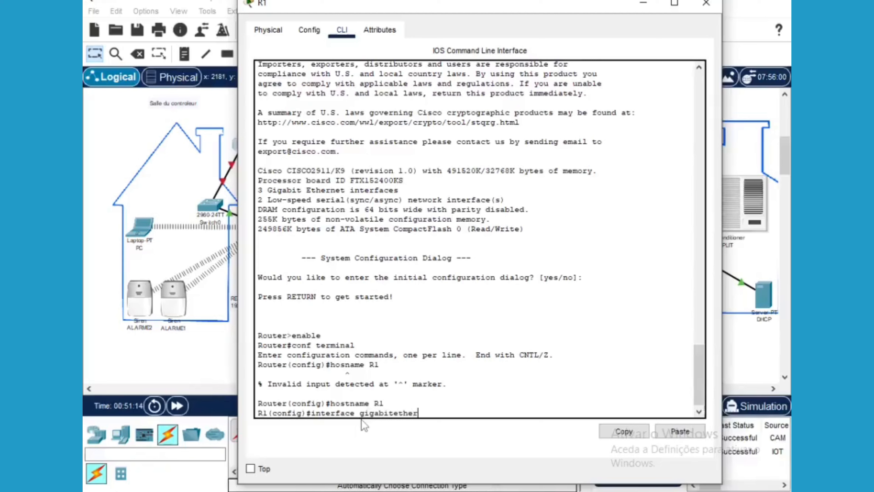
pyautogui.write('net0/0')
pyautogui.press('Return')
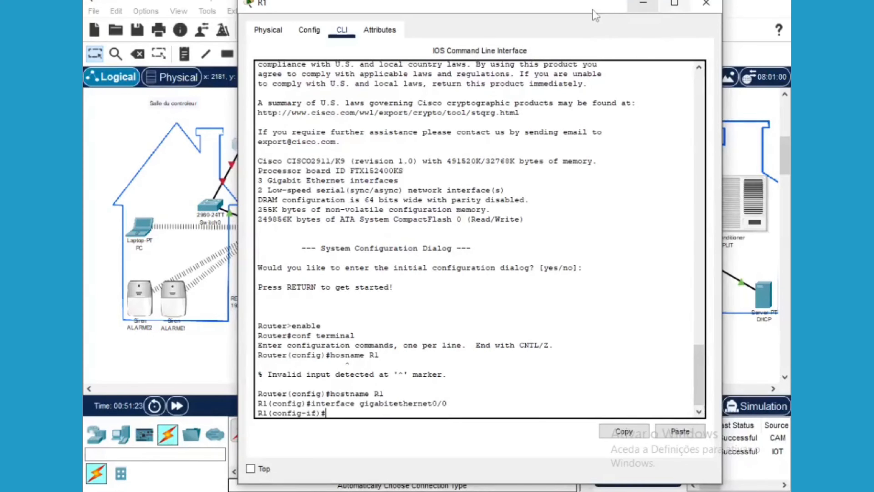
# Assign GigabitEthernet0/0 the IP address 192.168.1.1
pyautogui.moveTo(595, 13); pyautogui.dragTo(650, 301)
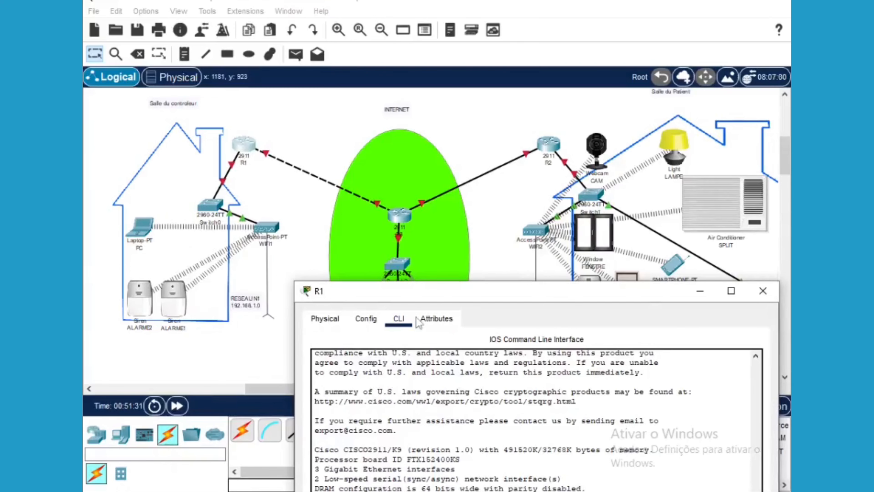
pyautogui.moveTo(440, 298); pyautogui.dragTo(363, 31)
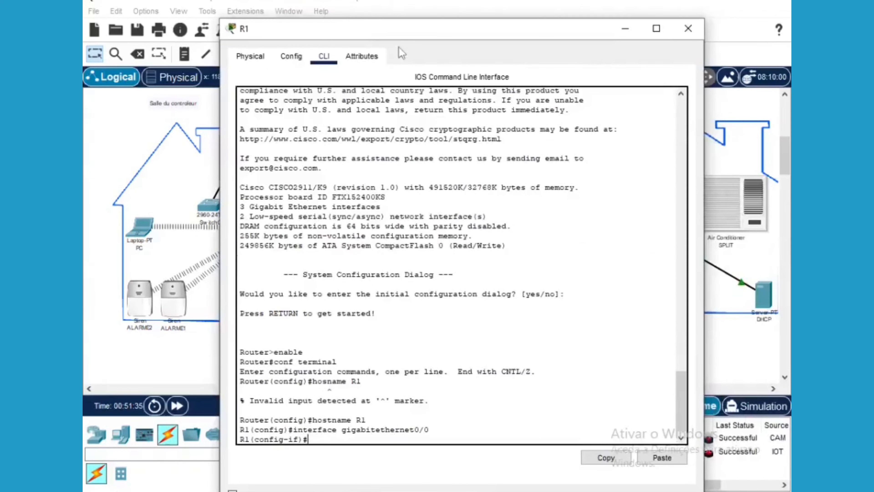
pyautogui.moveTo(401, 35); pyautogui.dragTo(482, 143)
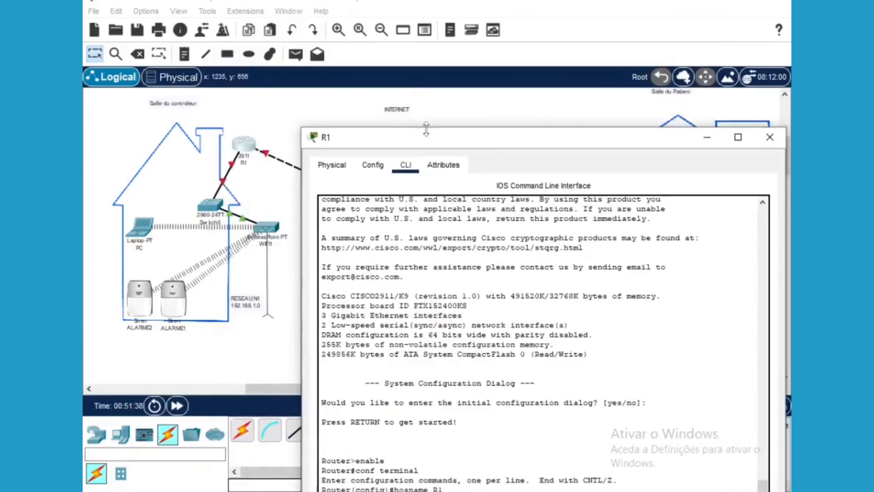
pyautogui.moveTo(472, 141); pyautogui.dragTo(496, 12)
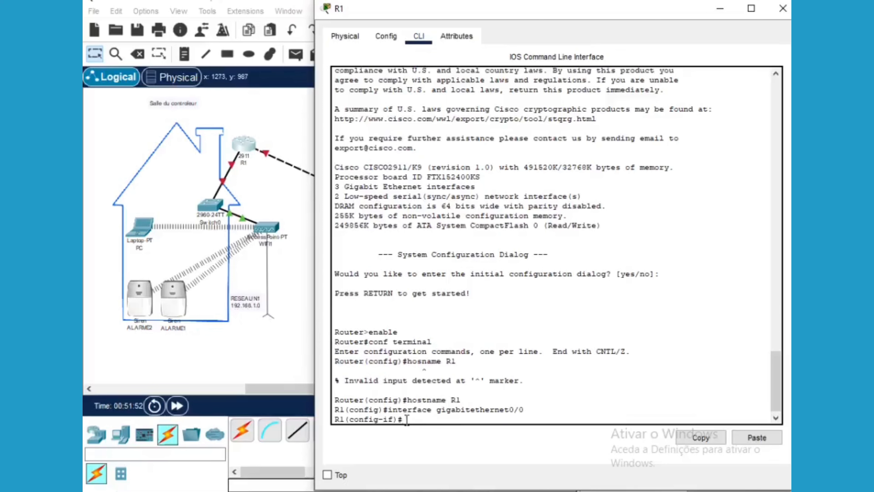
pyautogui.write('p address 192.168.')
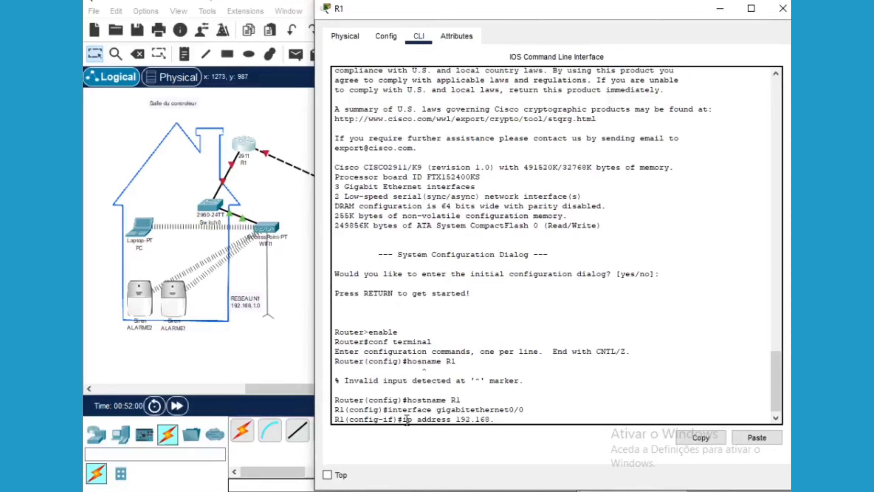
pyautogui.write('1.1')
pyautogui.press('Return')
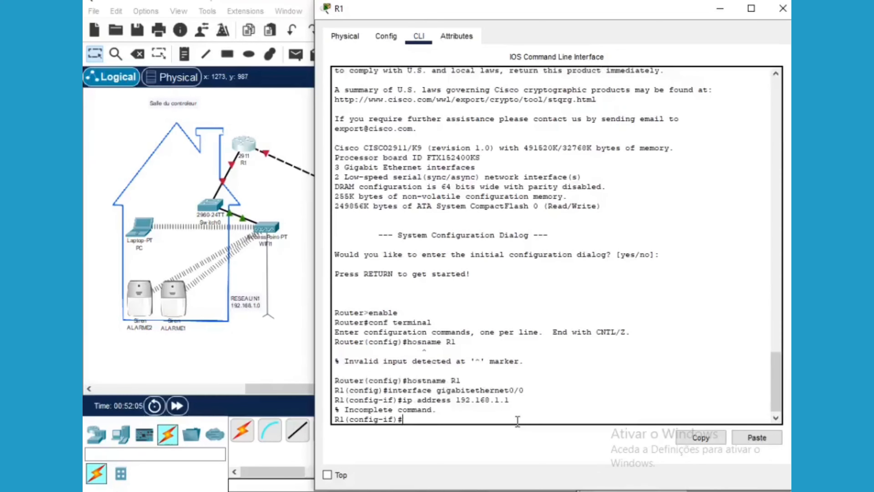
# Bring GigabitEthernet0/0 up with 'no shutdown', exit interface mode, and check the link-up message
pyautogui.write('no shutdown')
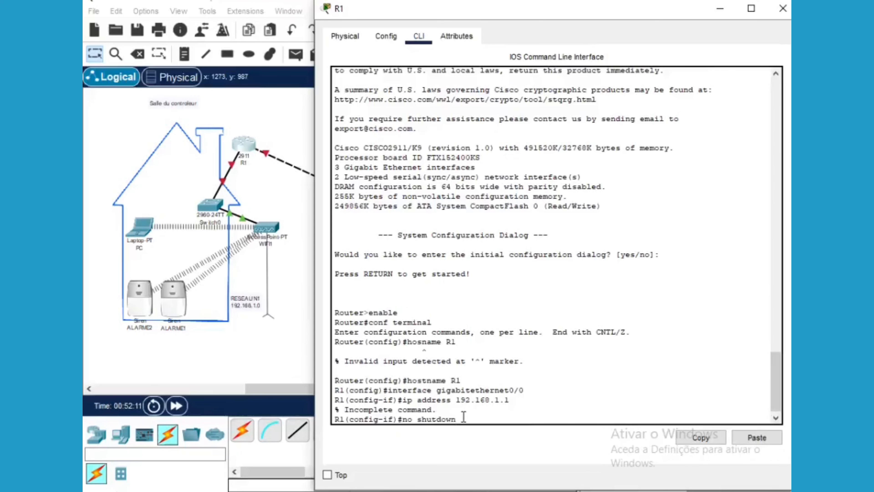
pyautogui.press('Return')
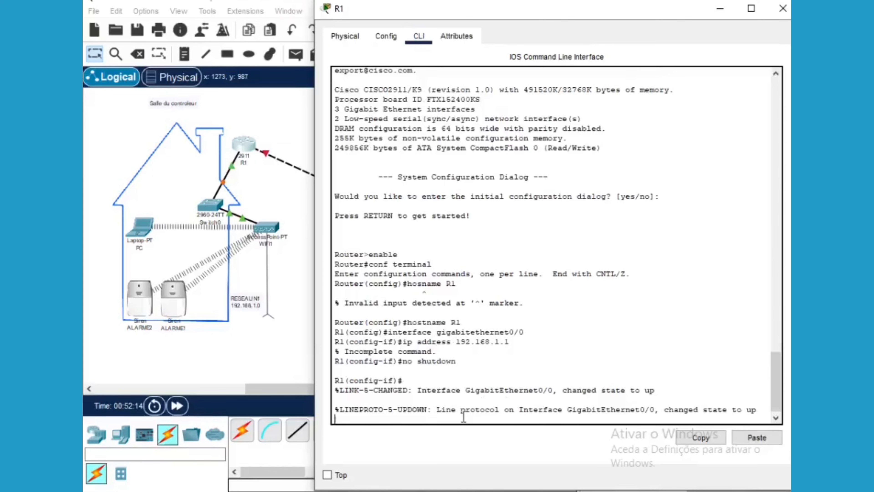
pyautogui.write('exit')
pyautogui.press('Return')
pyautogui.moveTo(655, 381); pyautogui.dragTo(564, 380)
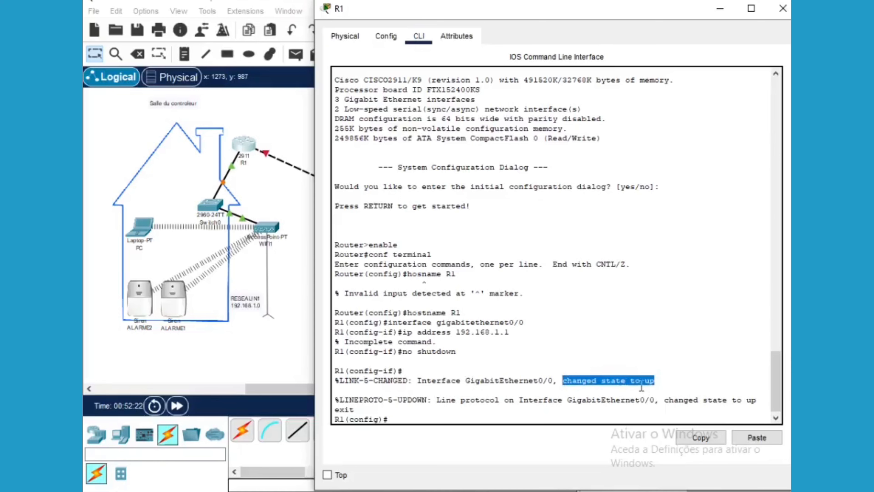
pyautogui.click(655, 382)
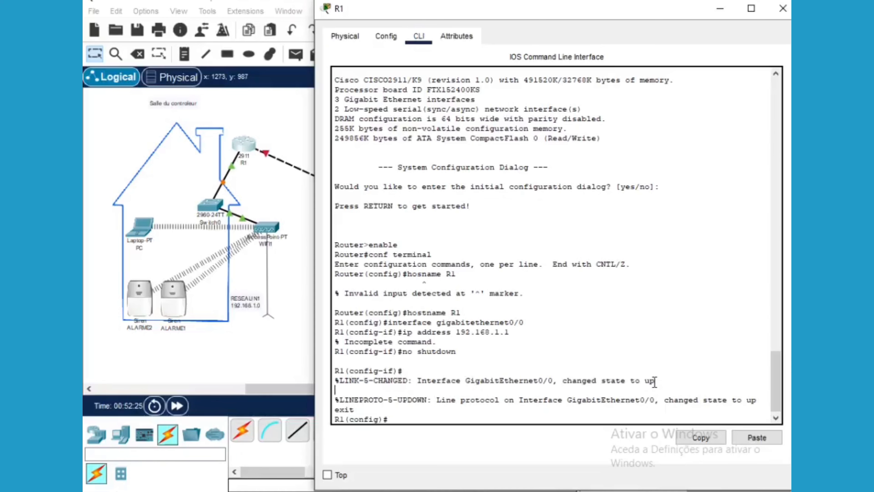
pyautogui.moveTo(654, 382); pyautogui.dragTo(633, 381)
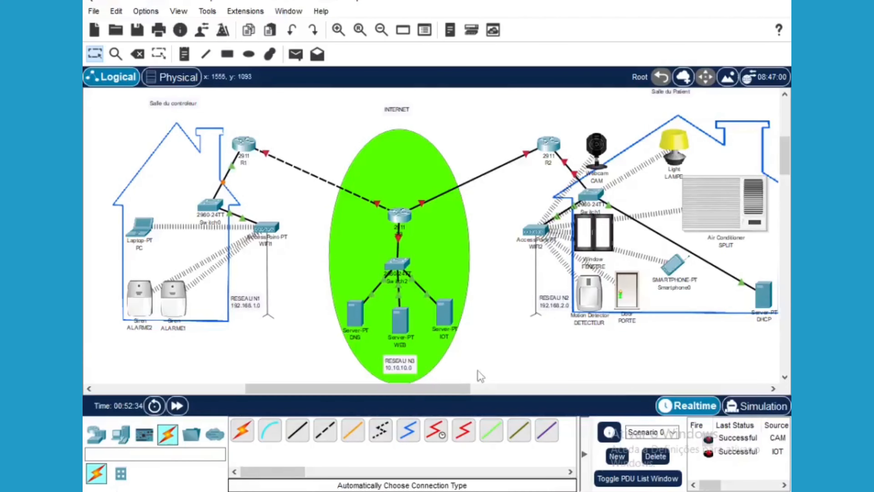
# Bring R1's command-line window back to the front
pyautogui.click(246, 146)
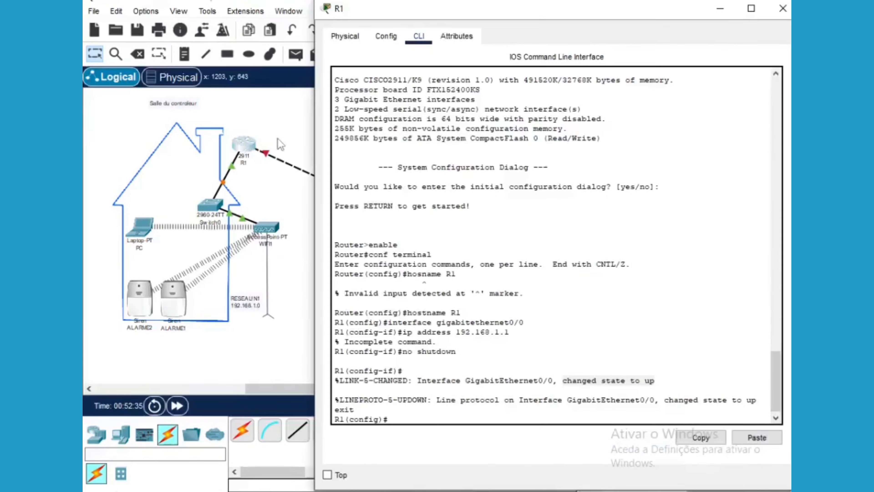
pyautogui.click(288, 125)
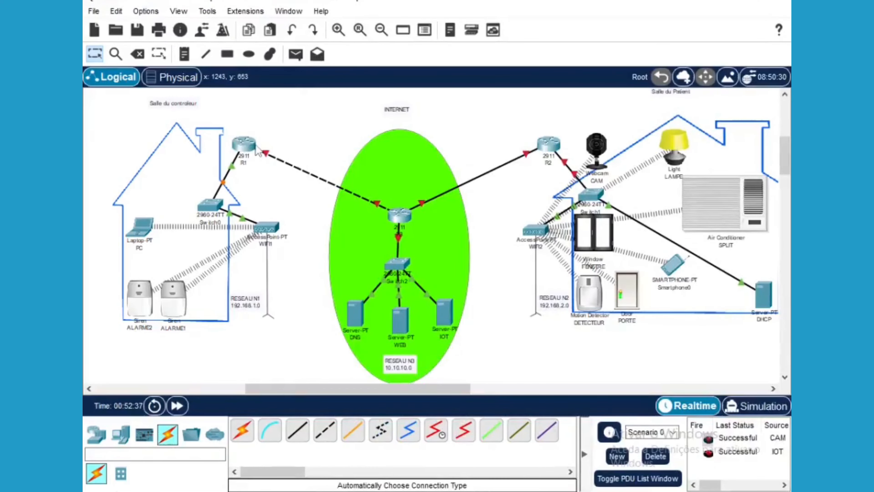
pyautogui.moveTo(366, 490)
pyautogui.click(457, 440)
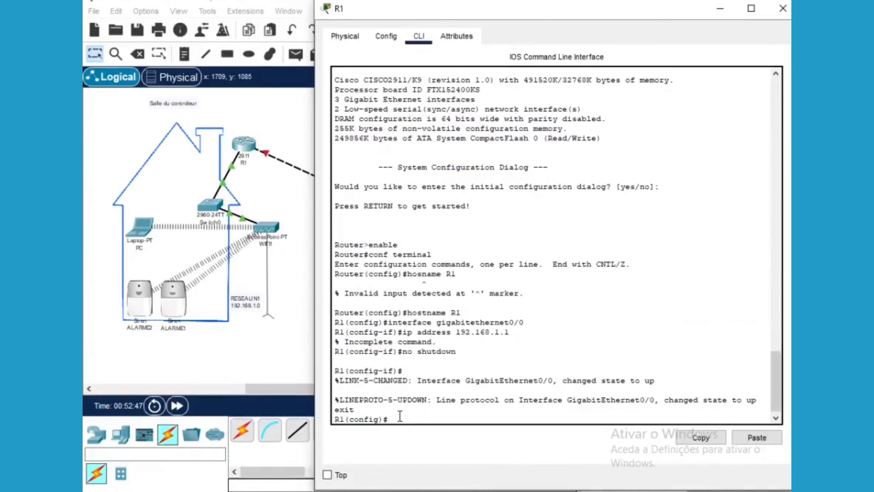
# Enter interface gigabitethernet0/1 configuration and begin typing the 'ip address' command
pyautogui.write('interface gigabitether')
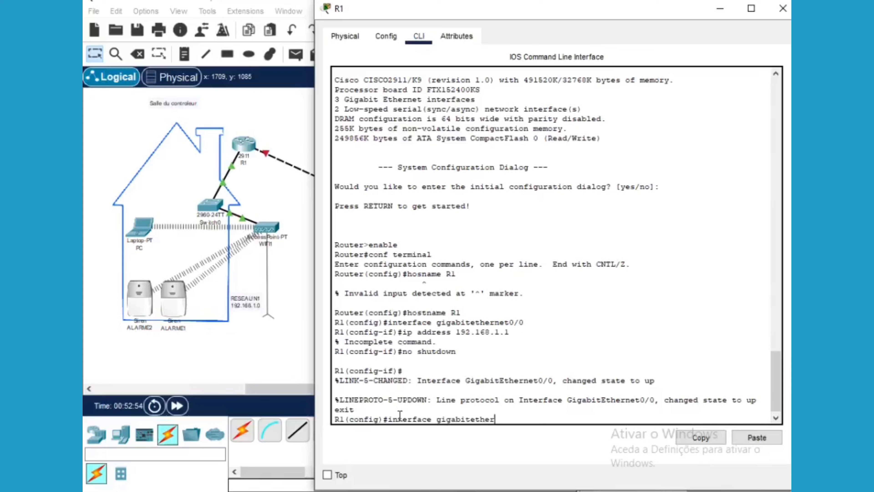
pyautogui.write('ne')
pyautogui.write('t0/1')
pyautogui.press('Return')
pyautogui.write('ip ')
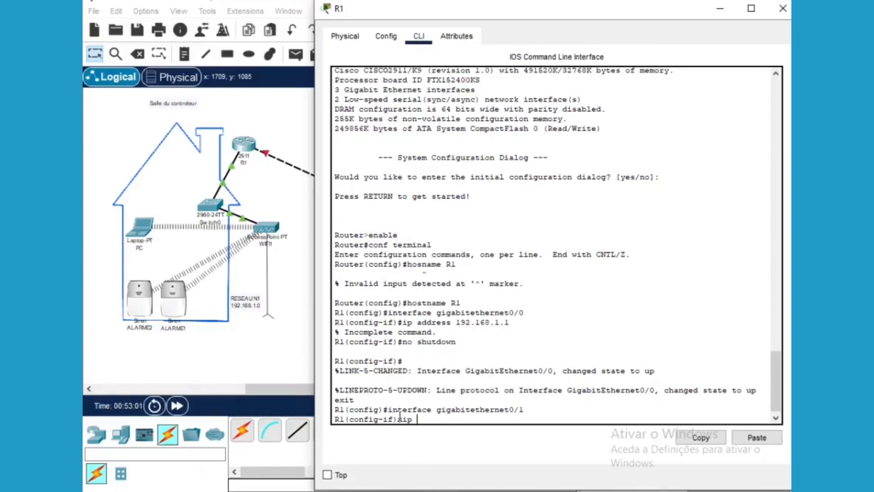
pyautogui.write('adress')
pyautogui.press('BackSpace')
pyautogui.press('BackSpace')
pyautogui.press('BackSpace')
pyautogui.write('dress')
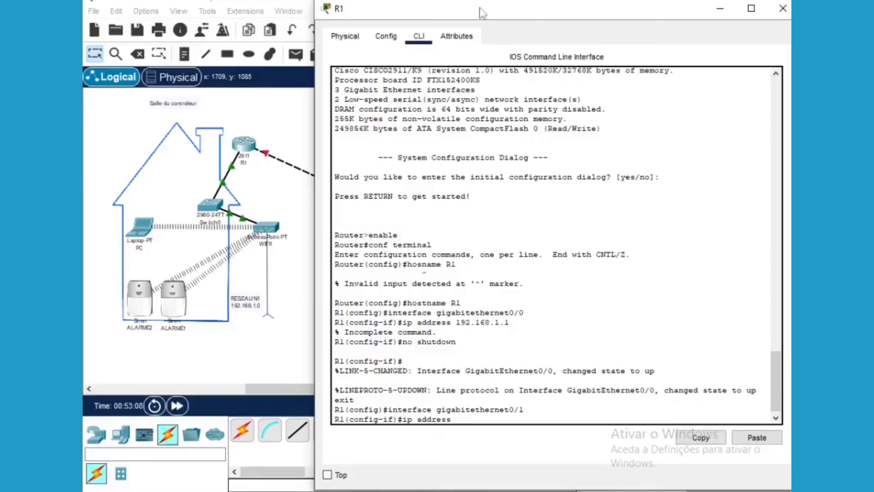
# Add a note reading 30.30.30.0 beside the R1 link and return to Select mode
pyautogui.moveTo(483, 13); pyautogui.dragTo(505, 329)
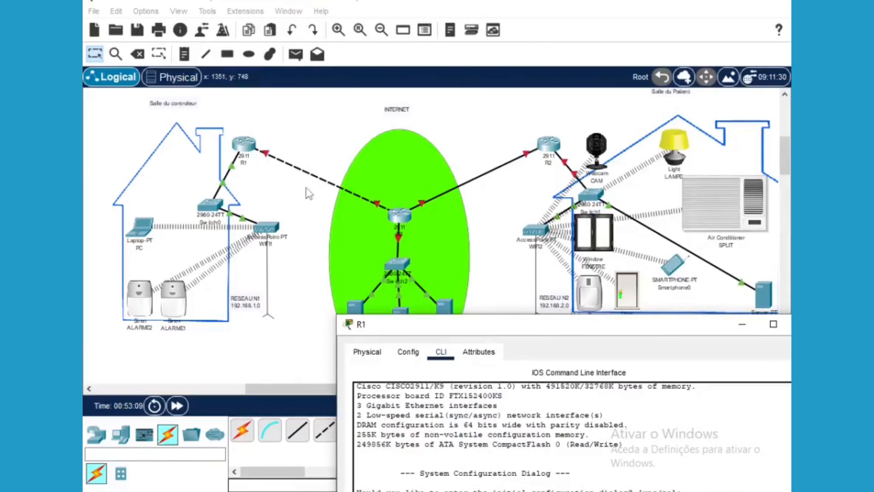
pyautogui.click(191, 57)
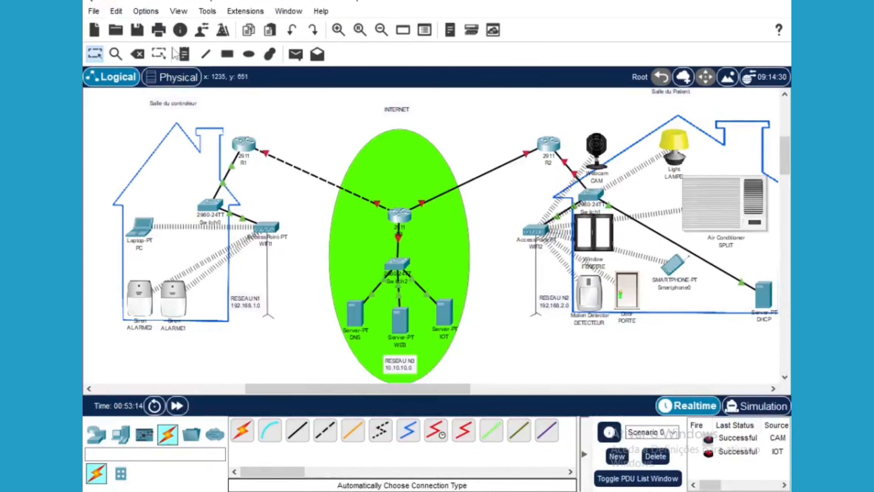
pyautogui.click(302, 168)
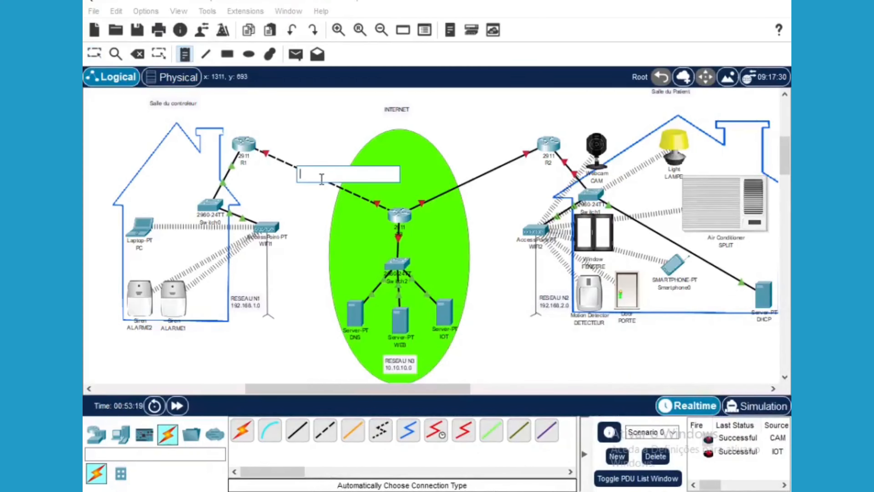
pyautogui.write('30.')
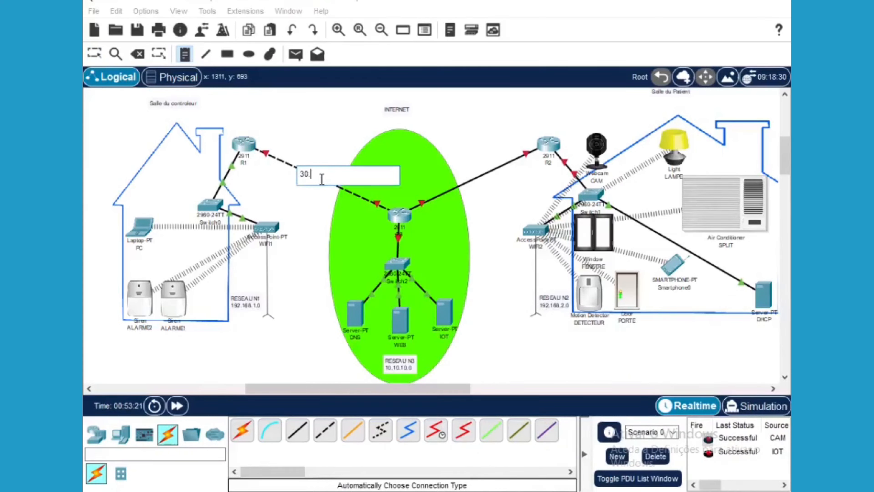
pyautogui.write('30.30.0')
pyautogui.click(94, 54)
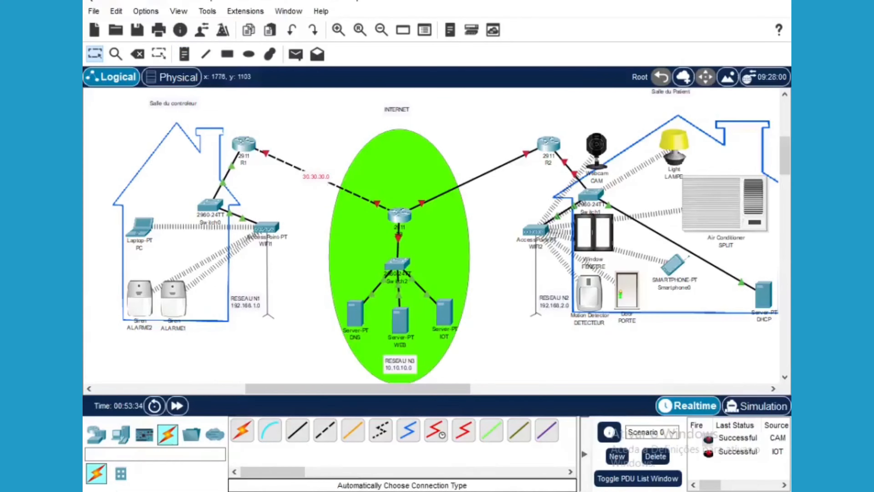
# Give GigabitEthernet0/1 the address 30.30.30.1 with mask 255.255.255.0
pyautogui.click(244, 147)
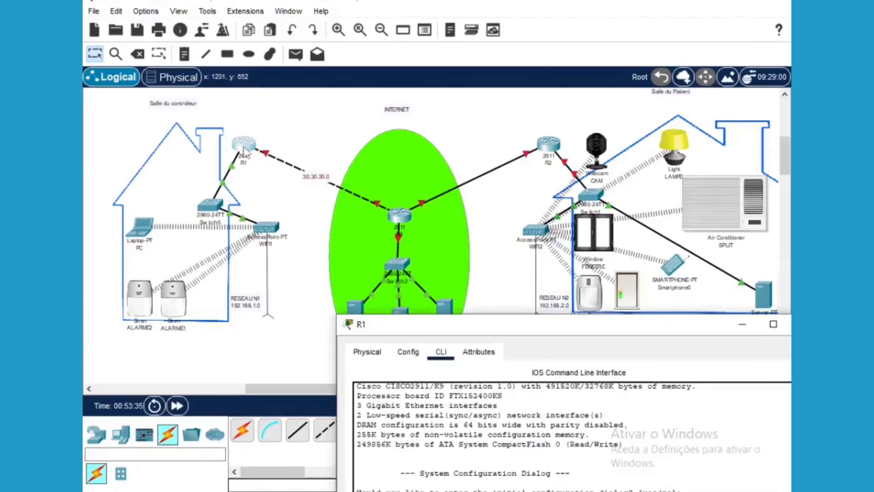
pyautogui.moveTo(483, 330); pyautogui.dragTo(367, 69)
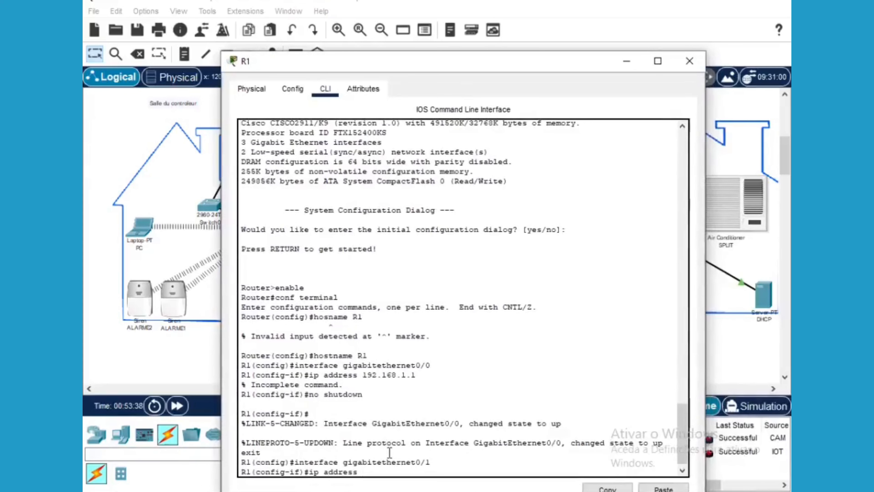
pyautogui.write('30.30.30.1')
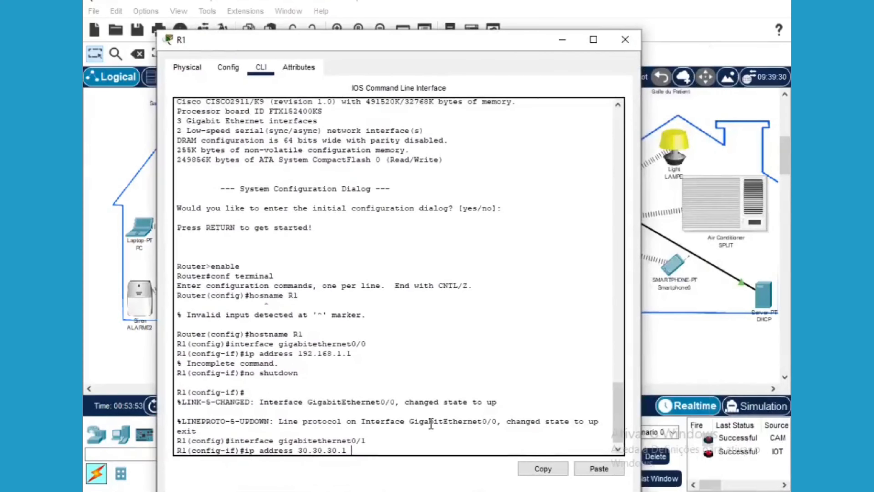
pyautogui.write('5.255.255')
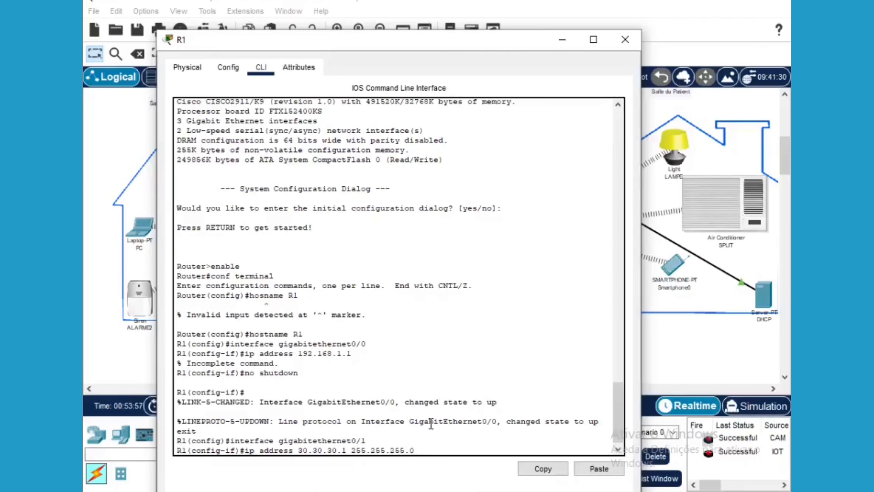
pyautogui.write('.0')
pyautogui.press('Return')
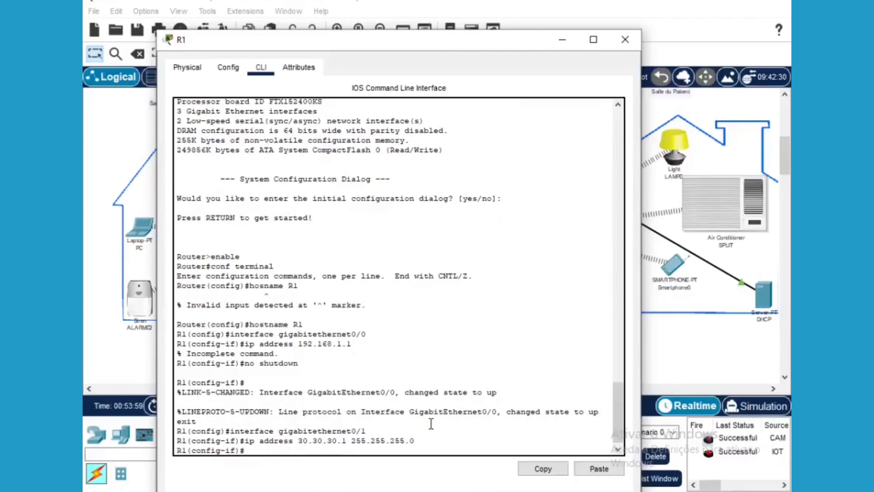
# Bring GigabitEthernet0/1 up with 'no shutdown' and exit to global configuration
pyautogui.write('no shutdown')
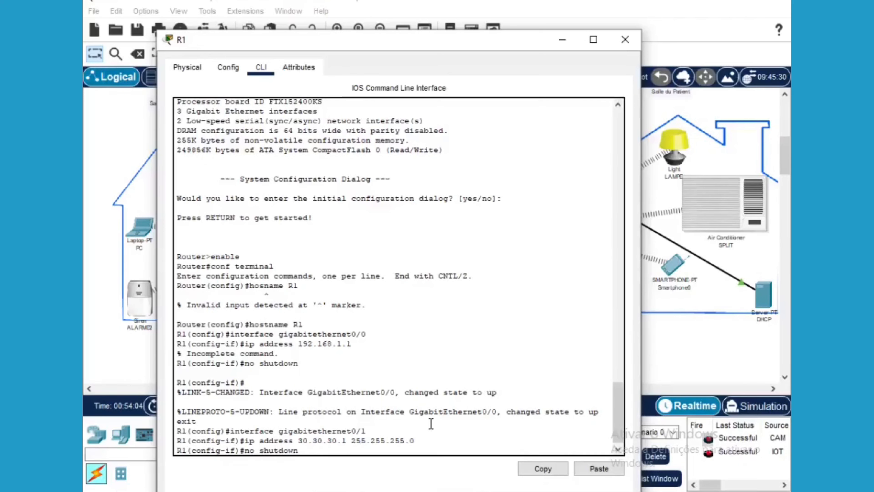
pyautogui.press('Return')
pyautogui.write('e')
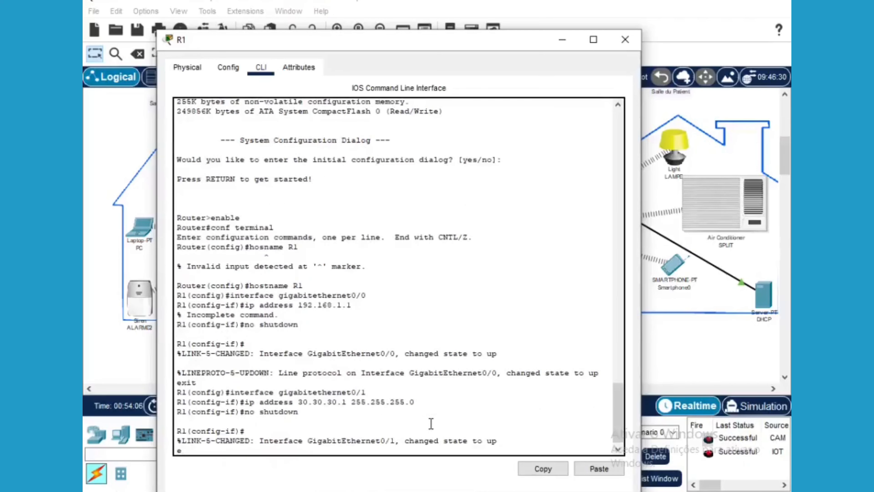
pyautogui.write('xit')
pyautogui.press('Return')
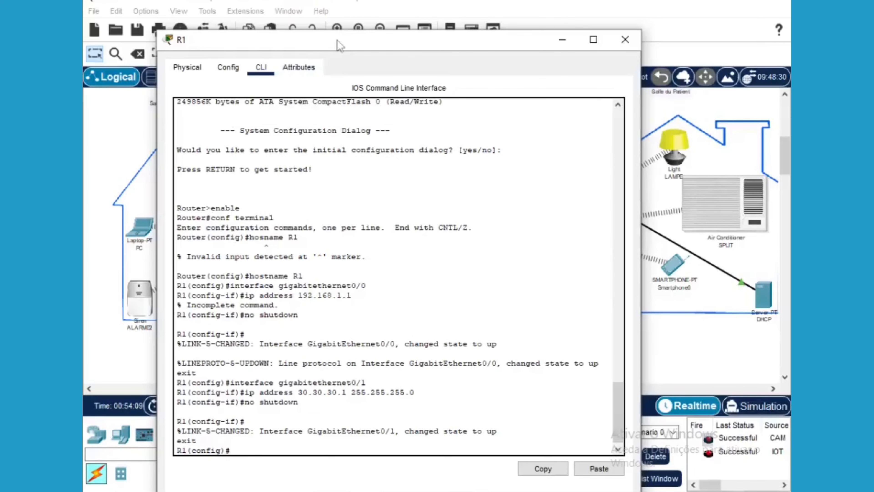
pyautogui.moveTo(340, 45); pyautogui.dragTo(381, 403)
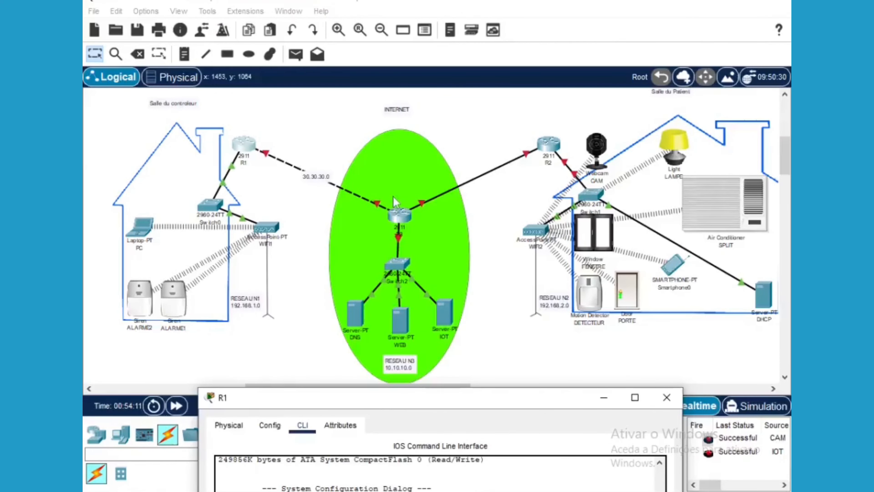
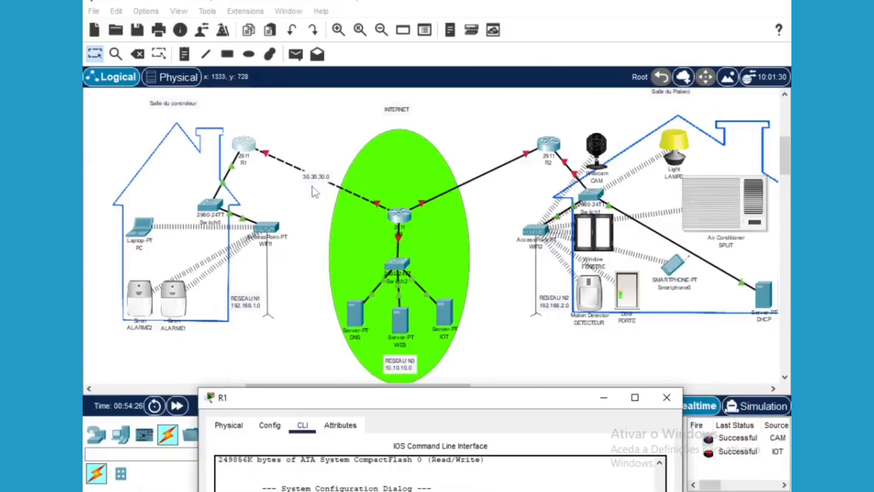
# Open R3's physical view, select the HWIC-2T module, and switch the router off
pyautogui.click(400, 215)
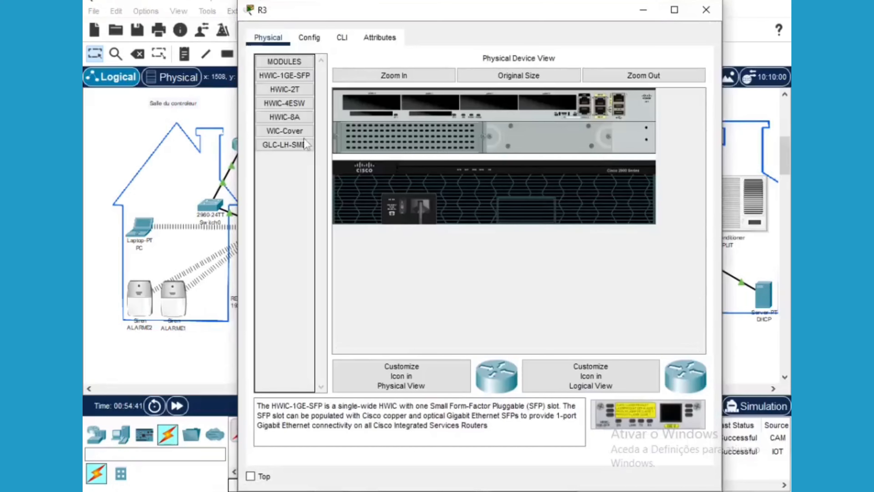
pyautogui.click(287, 90)
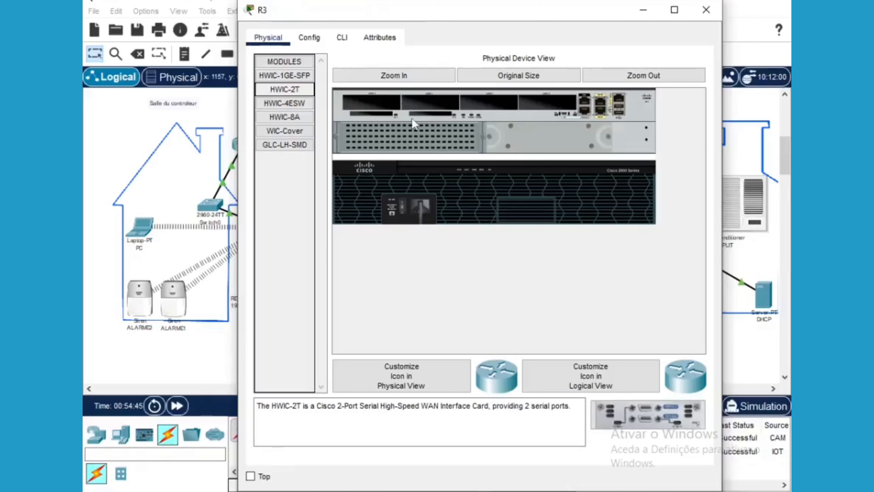
pyautogui.click(393, 76)
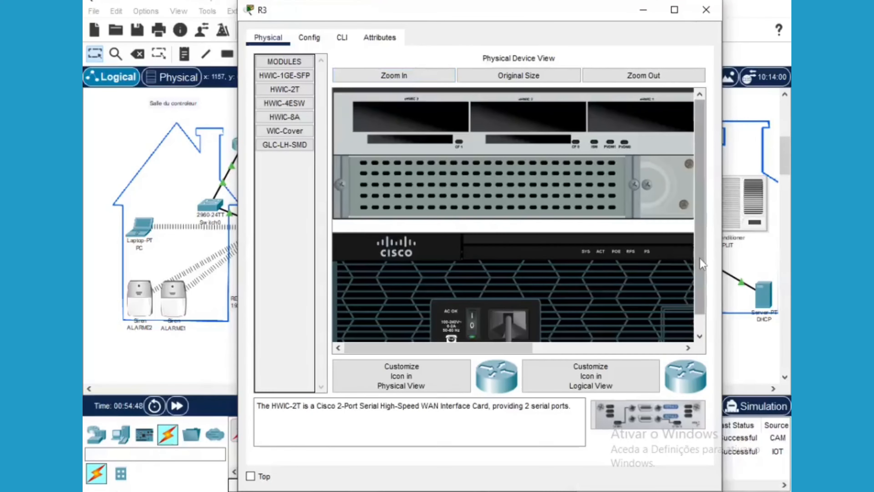
pyautogui.scroll(-1, 700, 238)
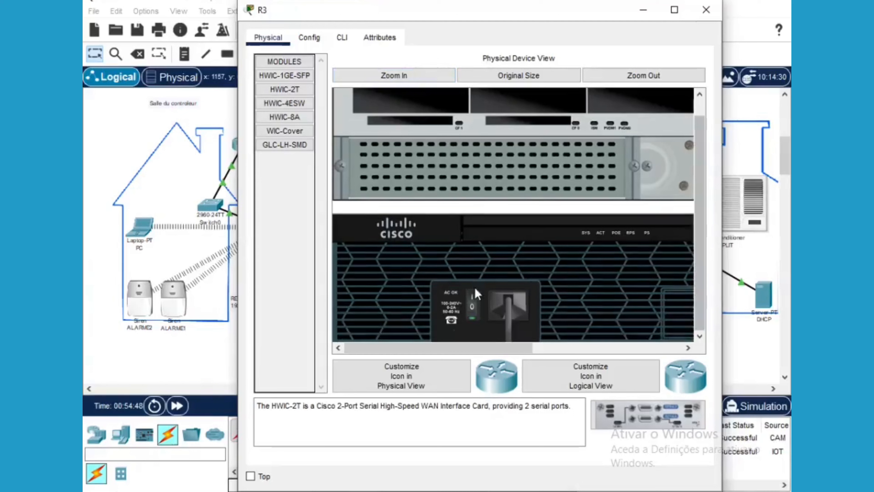
pyautogui.click(472, 306)
pyautogui.moveTo(448, 342); pyautogui.dragTo(633, 339)
# Install the HWIC-2T module in an empty slot on R3 and power it back on
pyautogui.moveTo(625, 413); pyautogui.dragTo(471, 101)
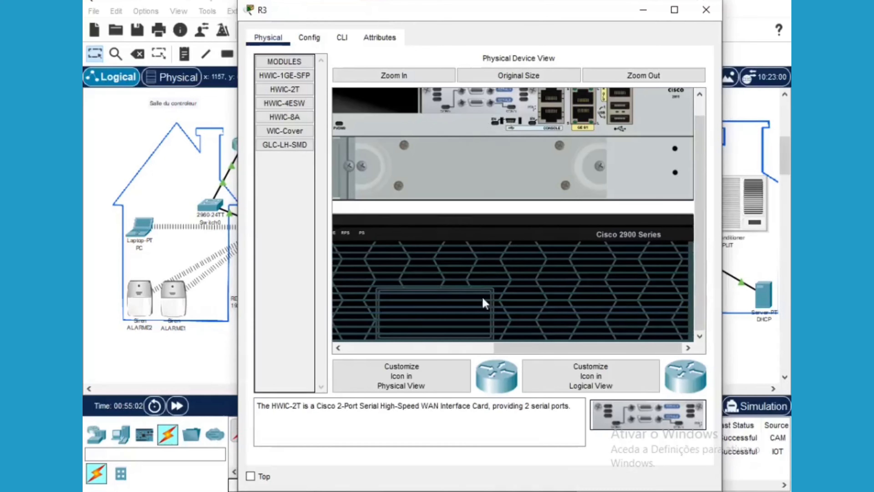
pyautogui.click(396, 348)
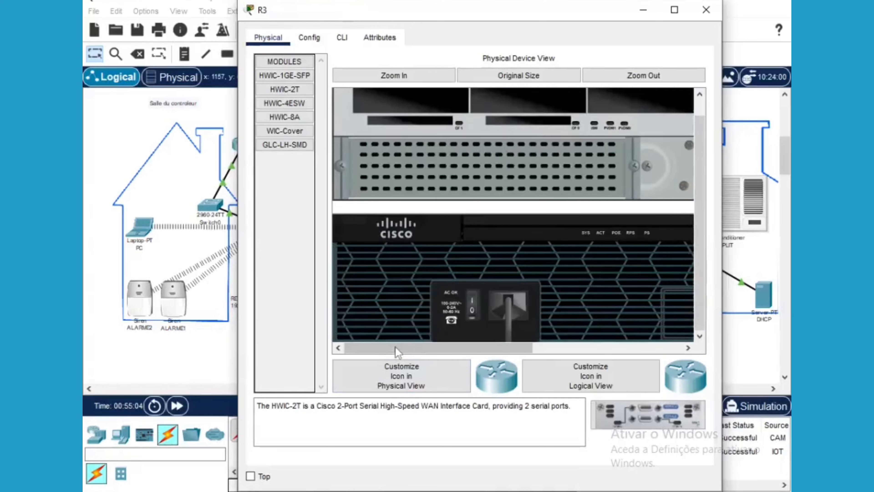
pyautogui.click(473, 310)
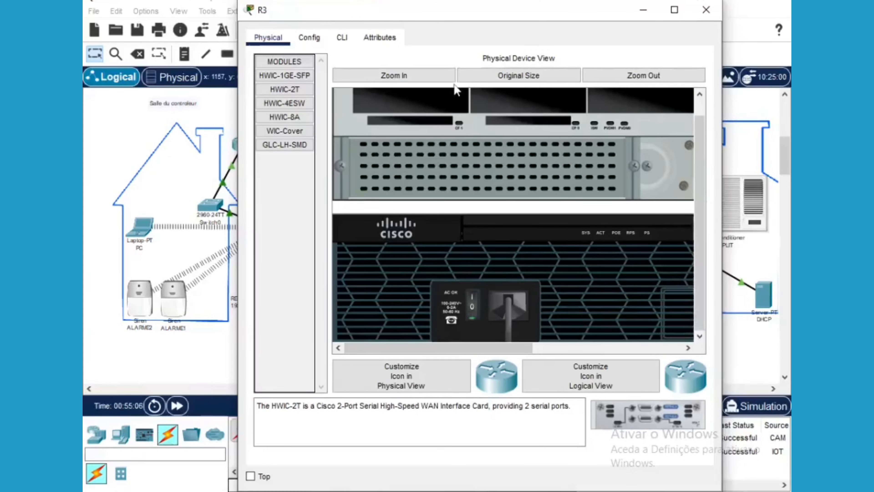
pyautogui.click(311, 39)
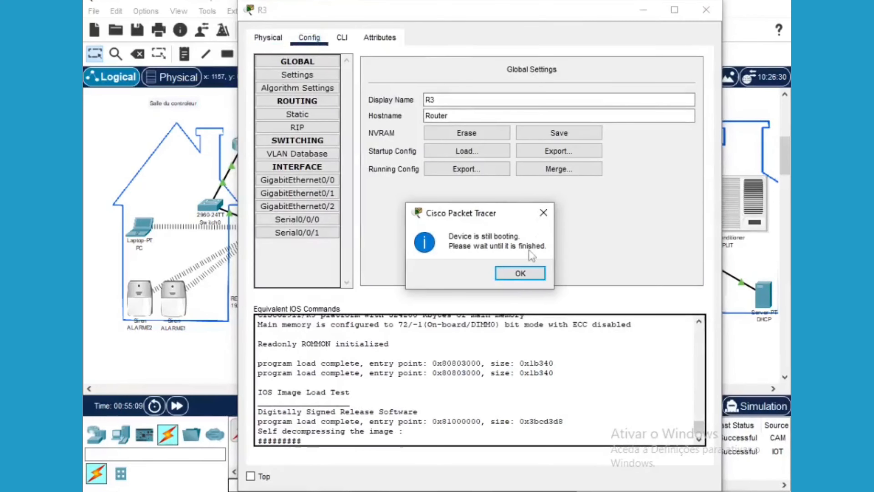
pyautogui.click(523, 275)
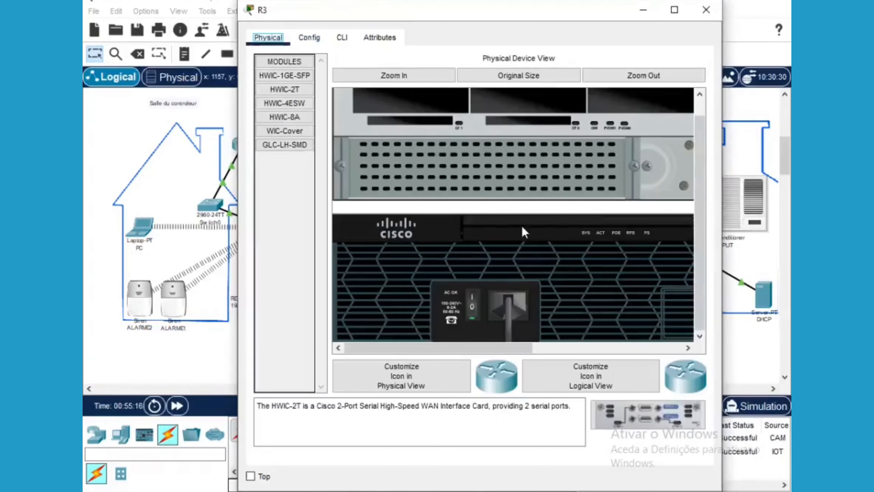
pyautogui.click(345, 37)
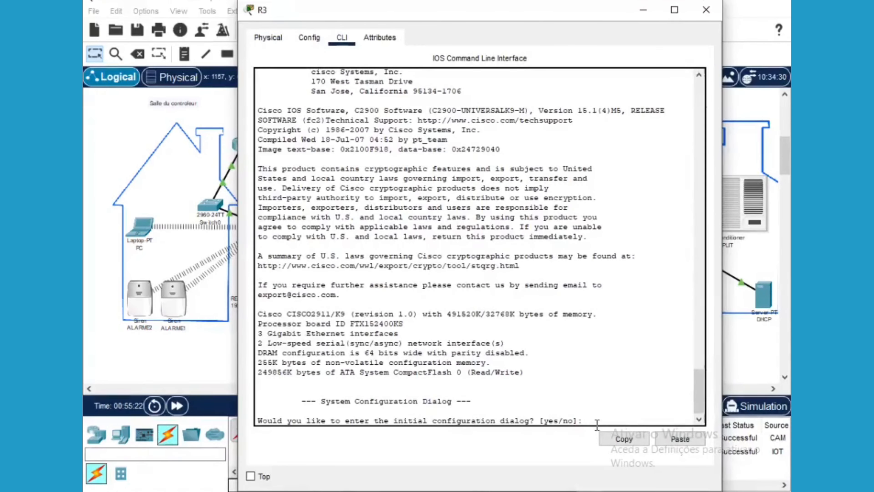
# Answer no to R3's setup dialog, then run enable, conf terminal and hostname R3
pyautogui.write('no')
pyautogui.press('Return')
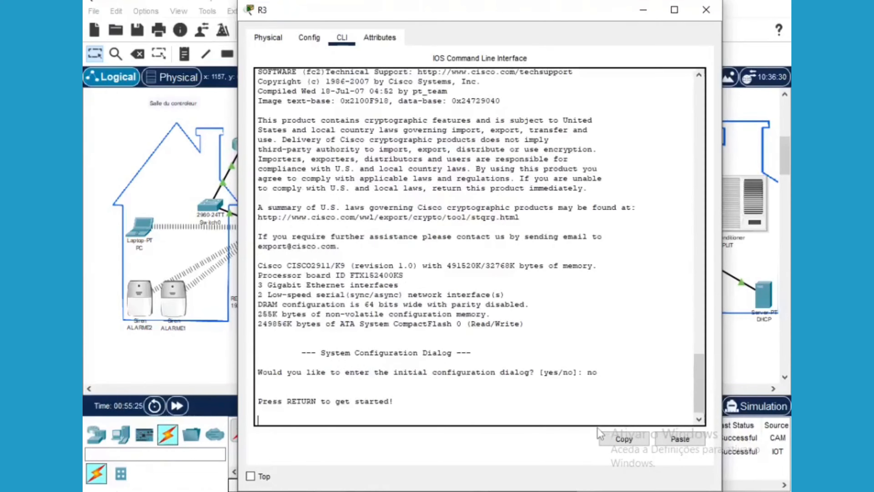
pyautogui.press('Return')
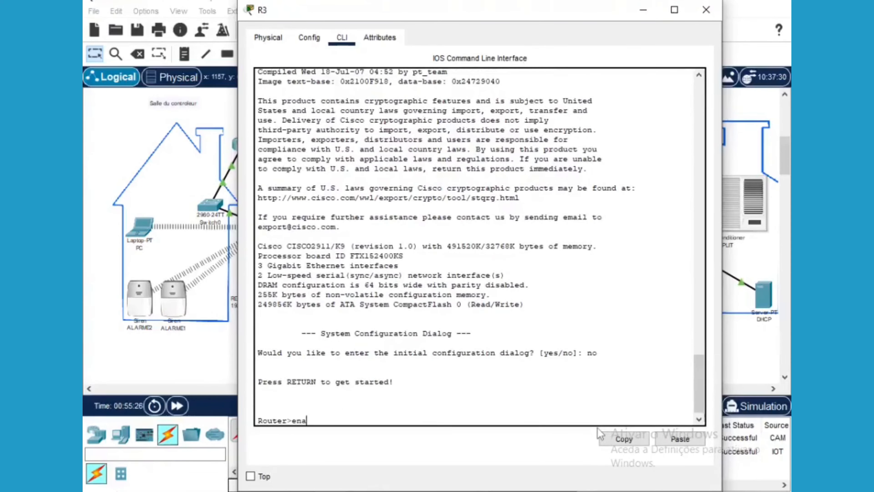
pyautogui.write('enable')
pyautogui.press('Return')
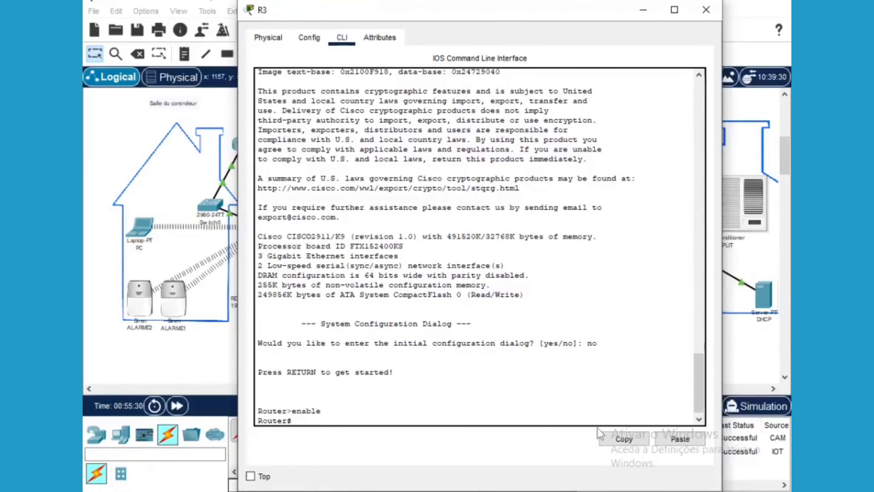
pyautogui.write('conf terminal')
pyautogui.press('Return')
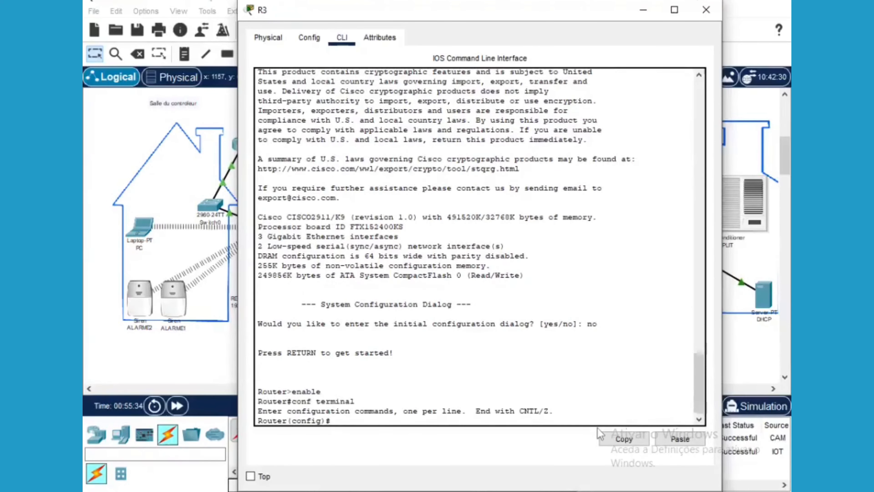
pyautogui.write('hostname R3')
pyautogui.press('Return')
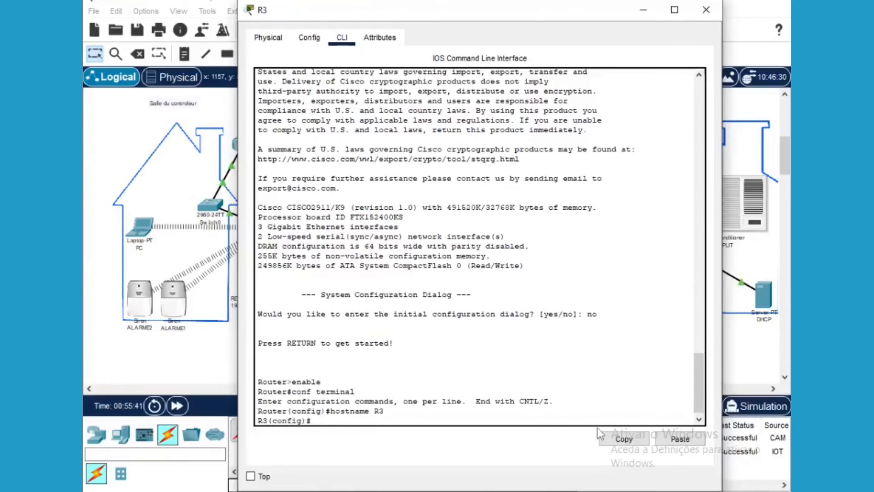
# Address R3's GigabitEthernet0/0 as 10.10.10.1 255.255.255.0, enable it with no shutdown, and exit
pyautogui.write('INTERFACE GIG')
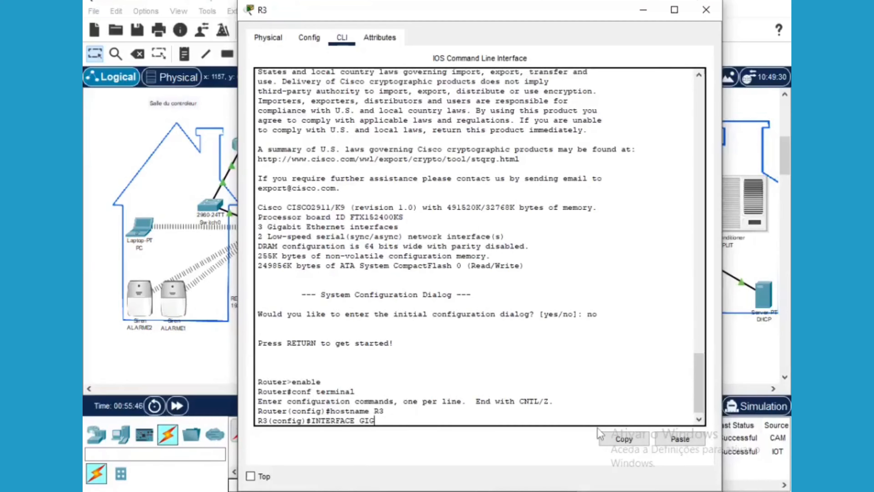
pyautogui.write('ABITETHERNET')
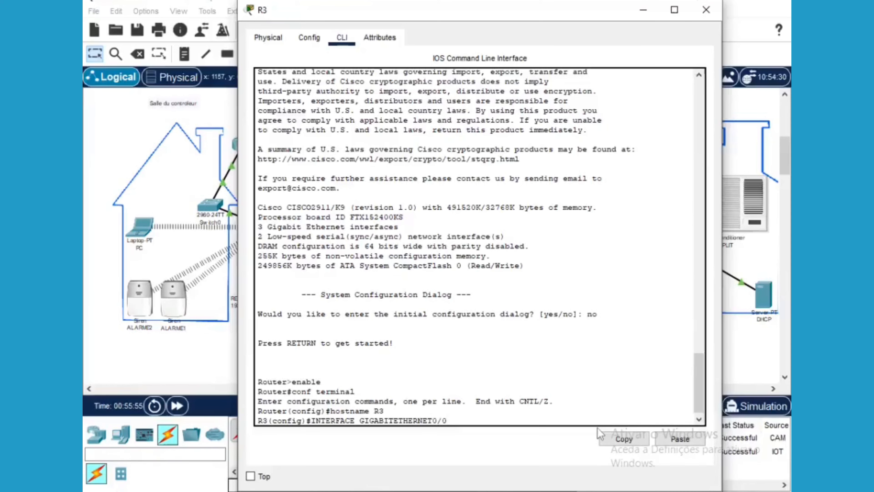
pyautogui.write('0/0')
pyautogui.press('Return')
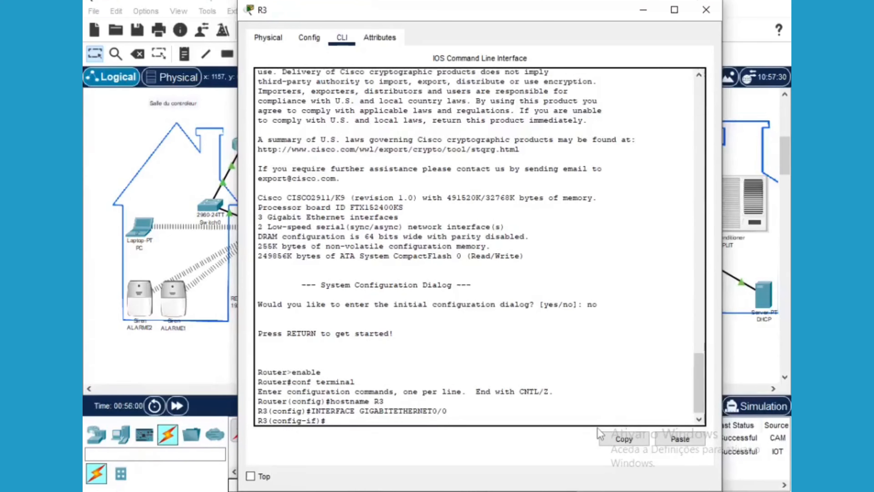
pyautogui.write('address')
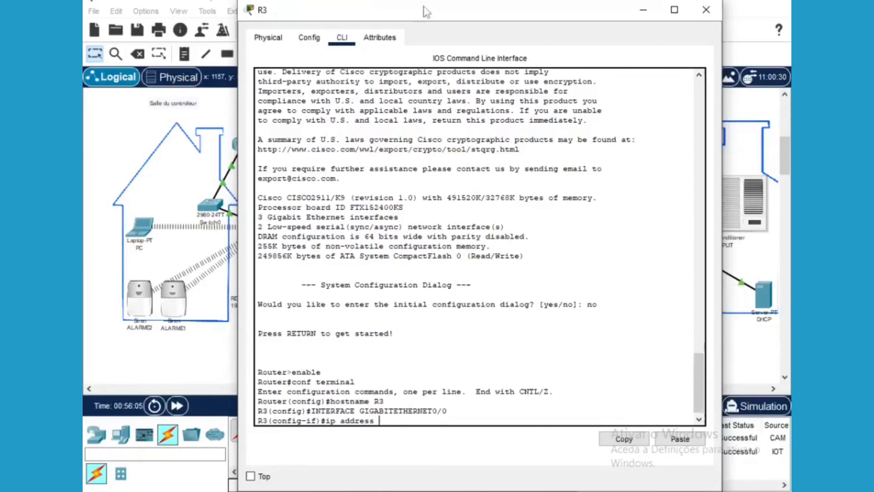
pyautogui.moveTo(428, 16); pyautogui.dragTo(683, 44)
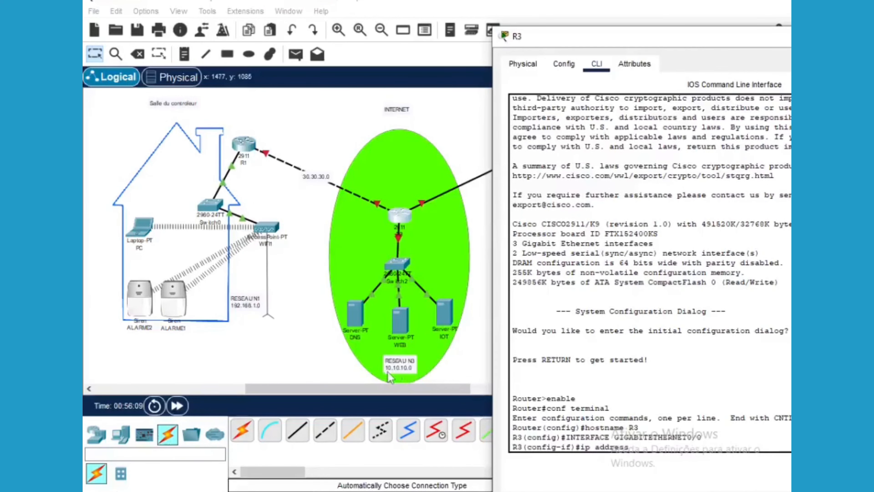
pyautogui.moveTo(651, 34); pyautogui.dragTo(350, 23)
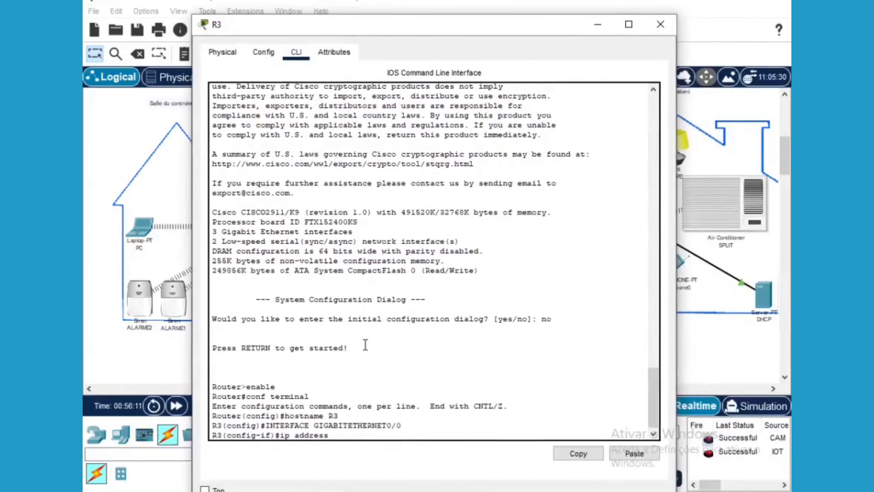
pyautogui.write('10.10.10.')
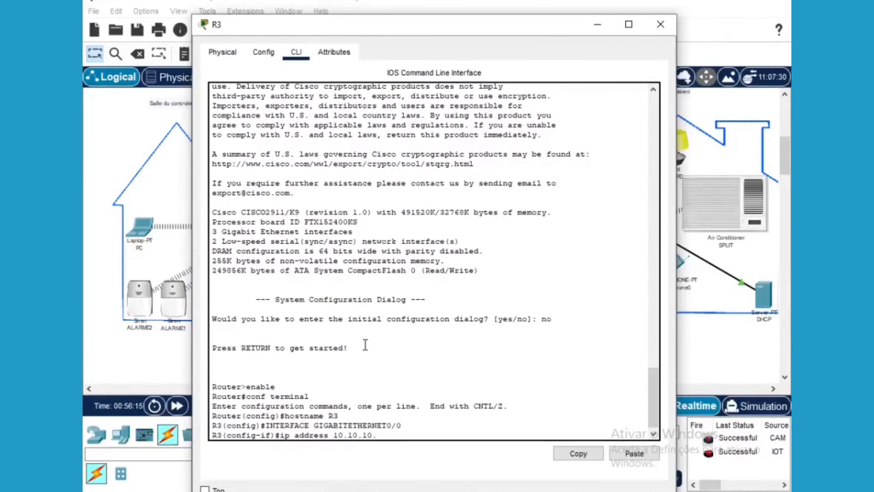
pyautogui.write('1 255.255.255.0')
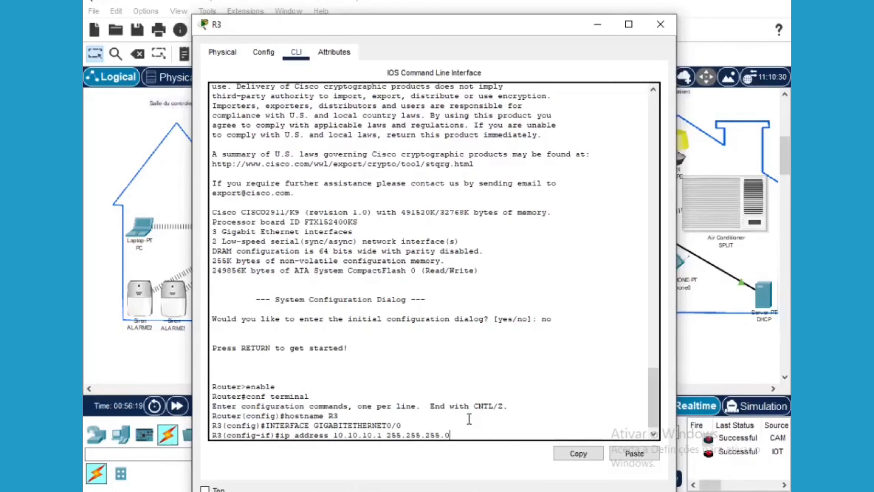
pyautogui.press('Return')
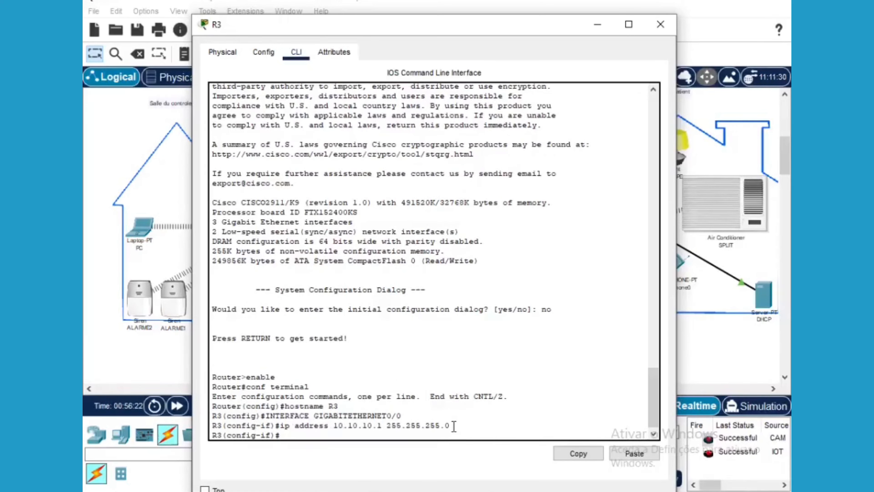
pyautogui.write('no s')
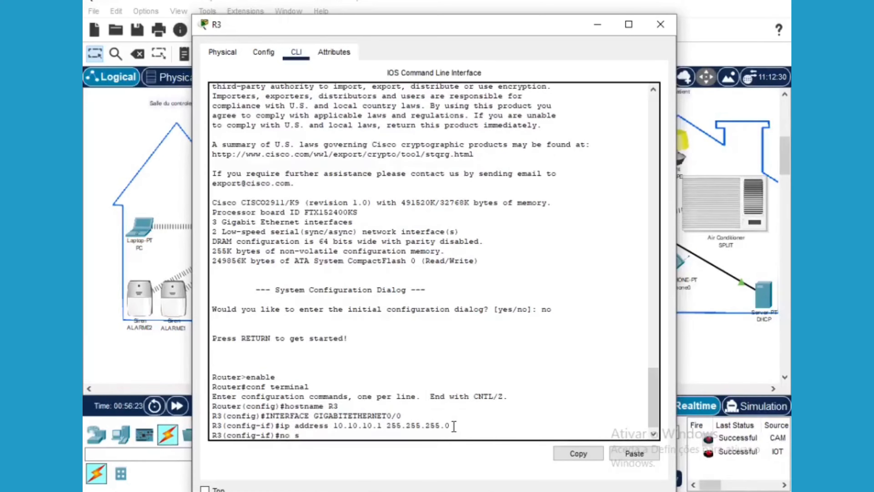
pyautogui.write('hutdown')
pyautogui.press('Return')
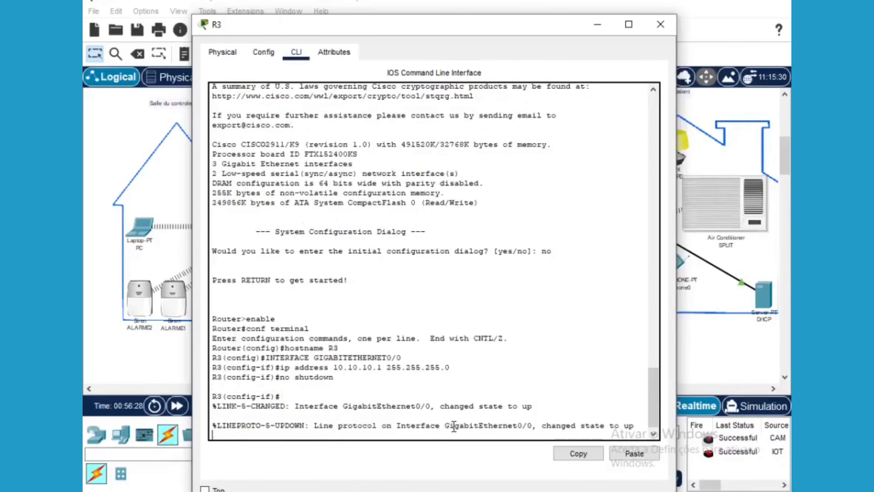
pyautogui.write('exit')
pyautogui.press('Return')
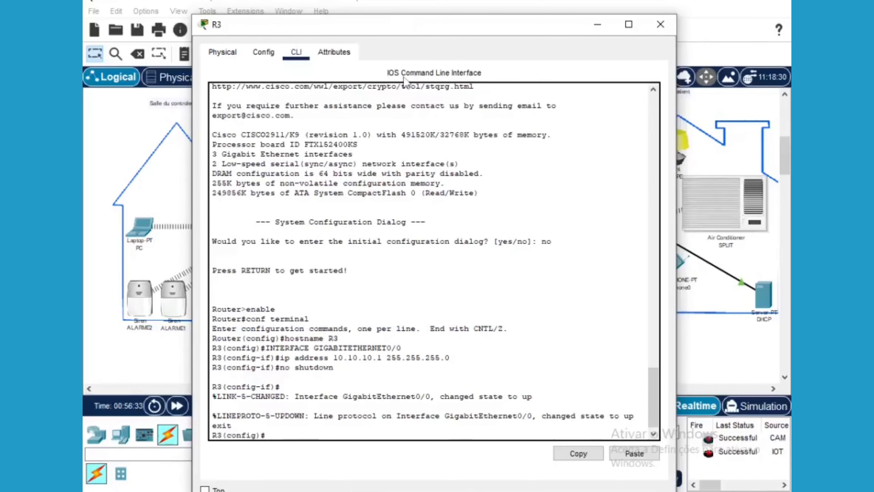
# Enter interface GigabitEthernet0/1 configuration on R3 using a recalled command
pyautogui.moveTo(406, 25); pyautogui.dragTo(401, 285)
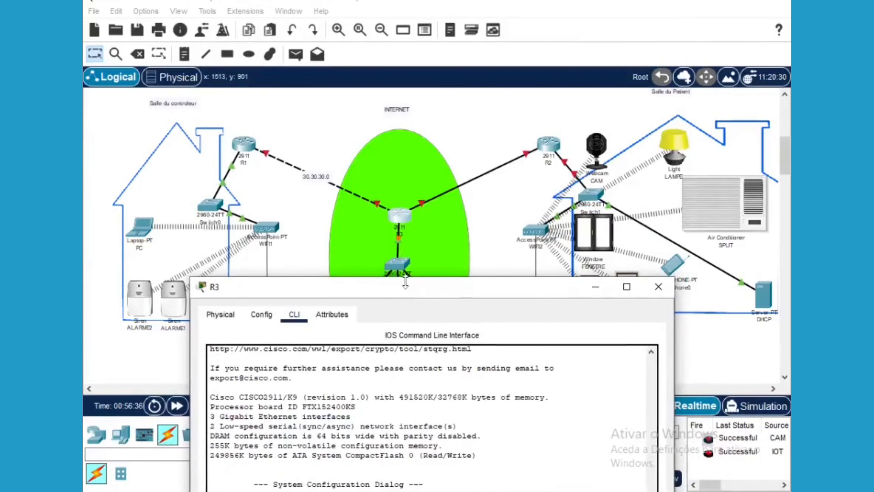
pyautogui.moveTo(411, 287); pyautogui.dragTo(437, 354)
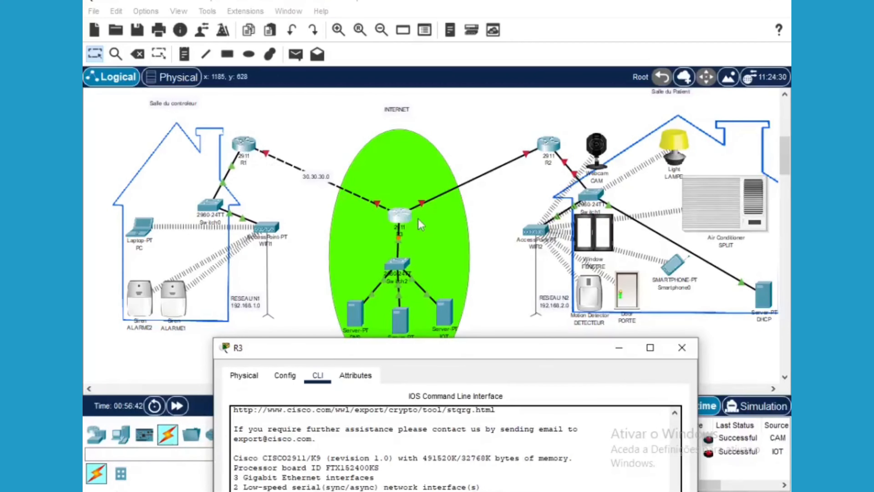
pyautogui.moveTo(472, 346); pyautogui.dragTo(475, 13)
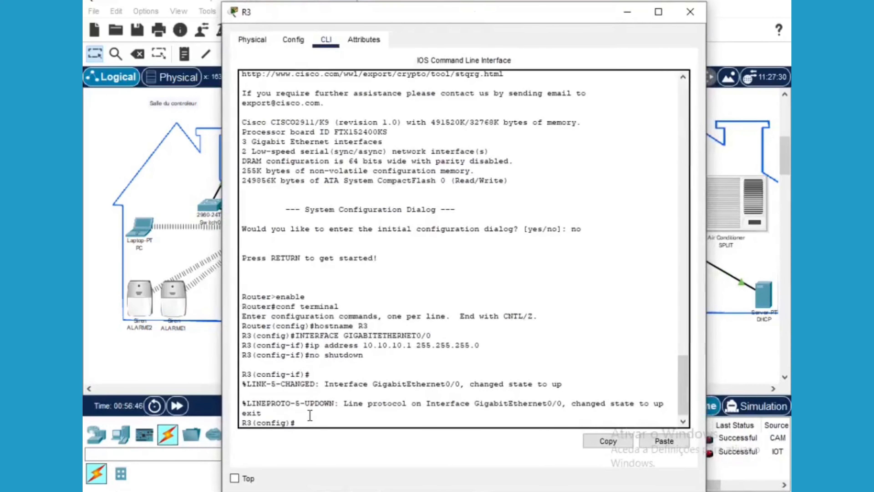
pyautogui.press('Up')
pyautogui.press('Up')
pyautogui.press('Up')
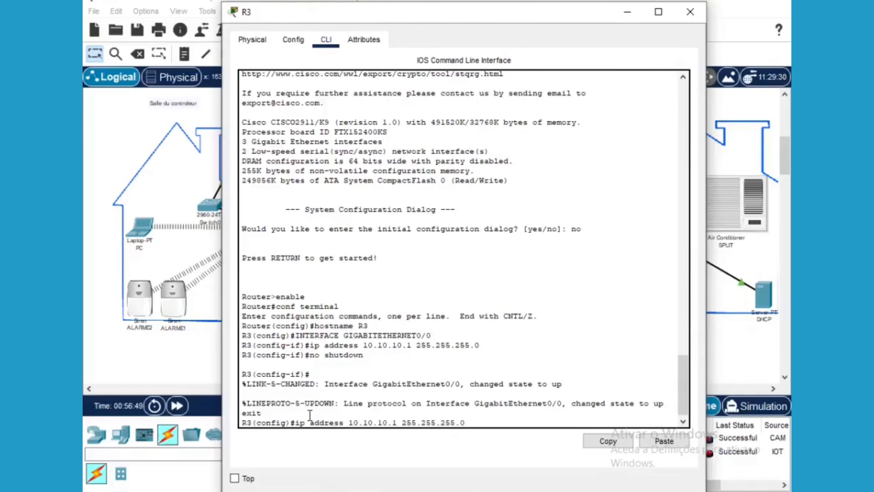
pyautogui.press('Up')
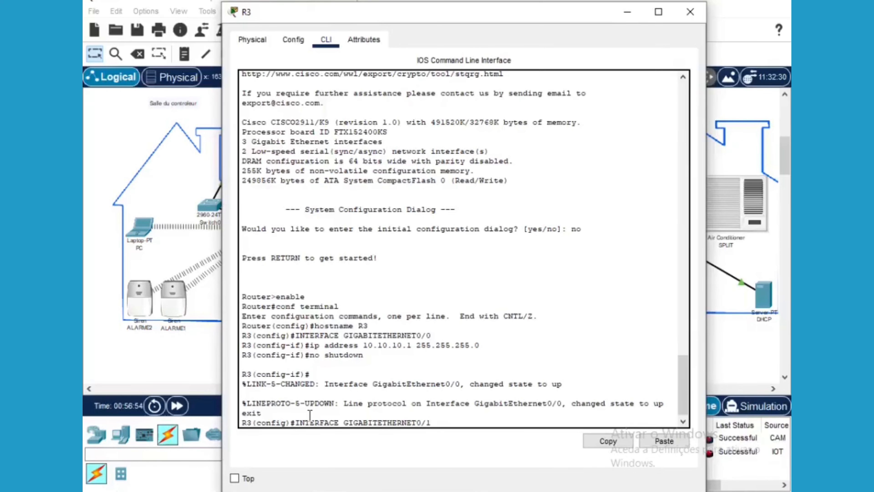
pyautogui.press('Return')
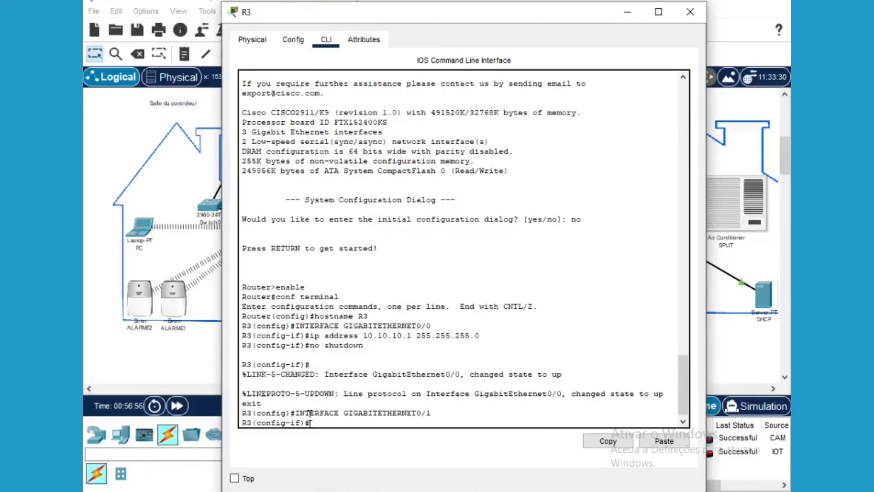
# Assign 30.30.30.2 255.255.255.0 to GigabitEthernet0/1, bring it up, and exit
pyautogui.press('Up')
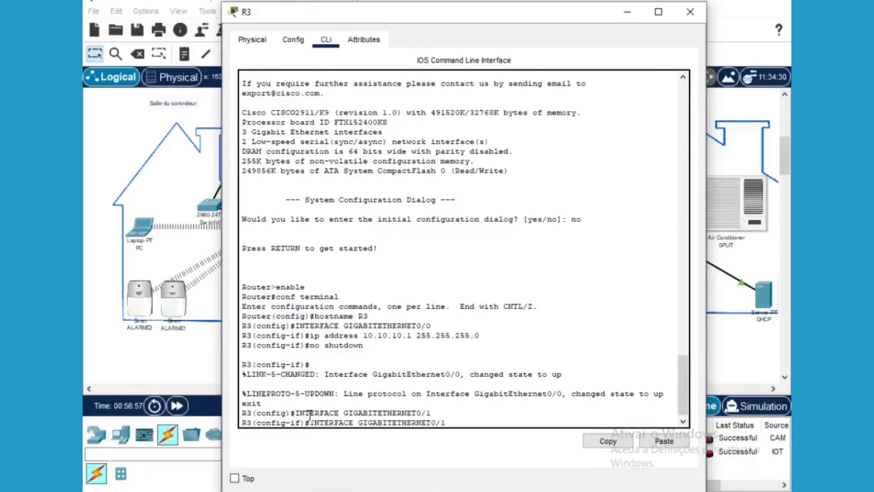
pyautogui.press('Up')
pyautogui.press('Up')
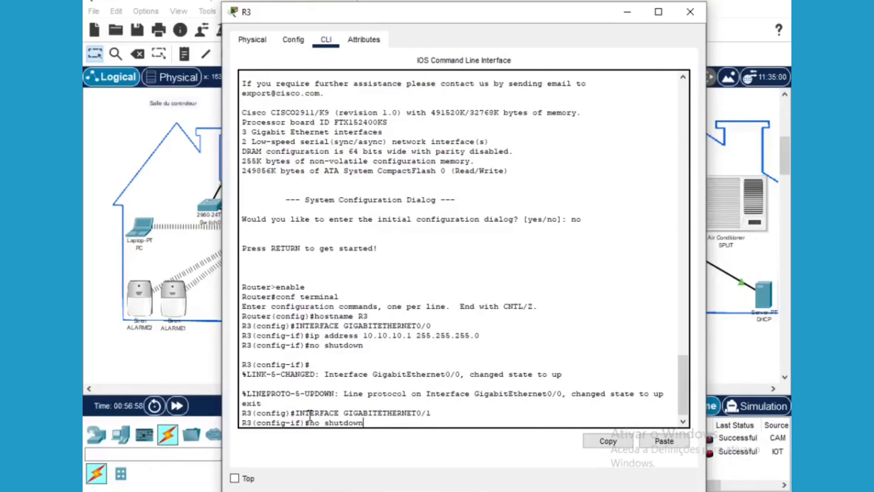
pyautogui.press('Up')
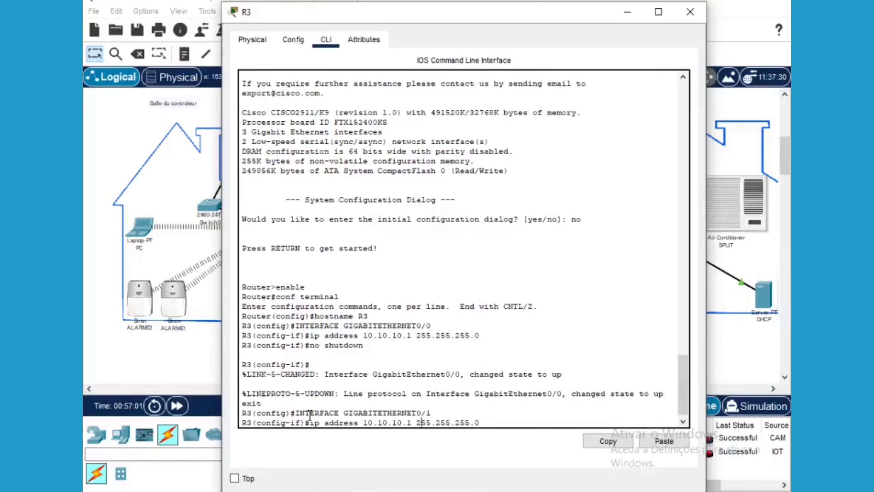
pyautogui.press('Left')
pyautogui.press('Left')
pyautogui.press('BackSpace')
pyautogui.press('BackSpace')
pyautogui.press('BackSpace')
pyautogui.press('BackSpace')
pyautogui.press('BackSpace')
pyautogui.press('BackSpace')
pyautogui.press('BackSpace')
pyautogui.press('BackSpace')
pyautogui.press('BackSpace')
pyautogui.press('BackSpace')
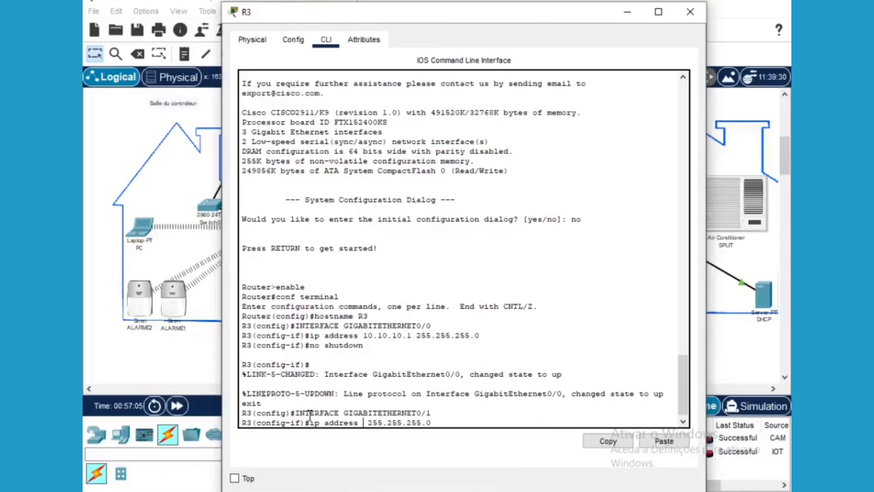
pyautogui.write('30.30.30.')
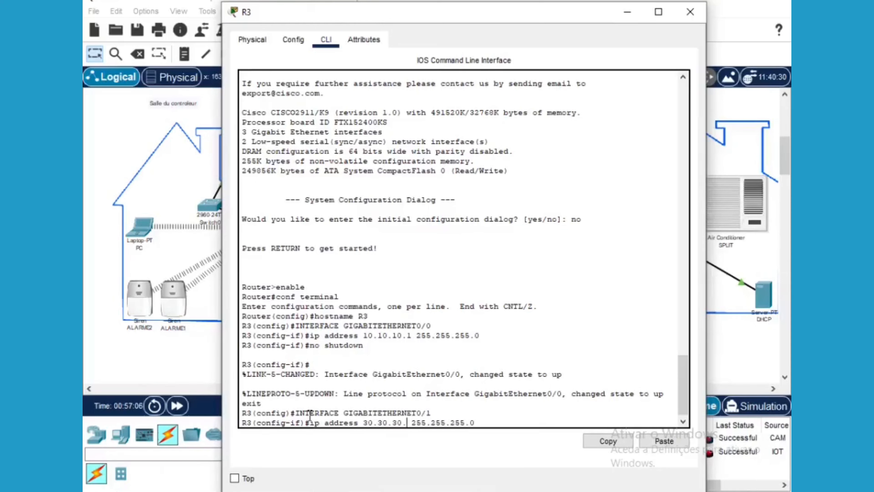
pyautogui.write('2')
pyautogui.press('Return')
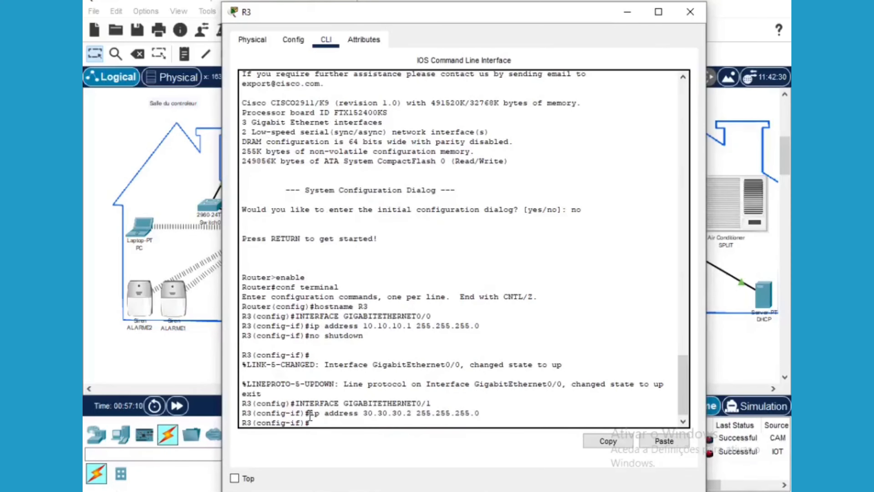
pyautogui.write('no ')
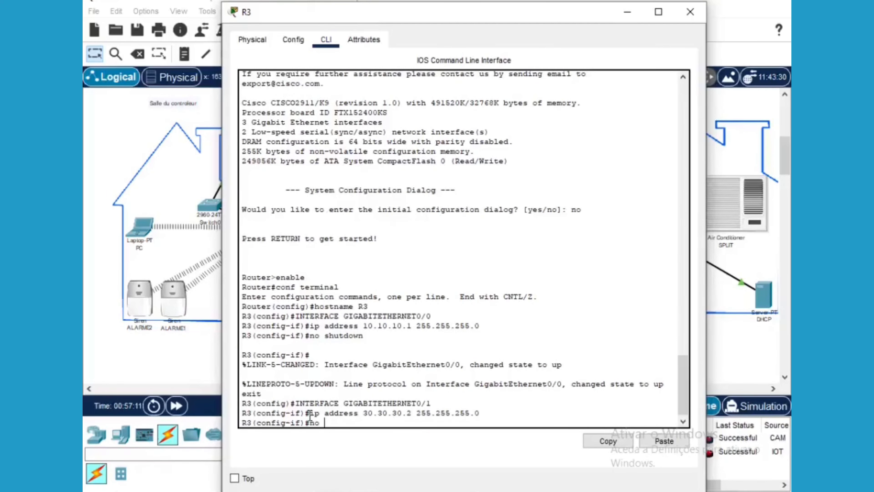
pyautogui.write('shutdown')
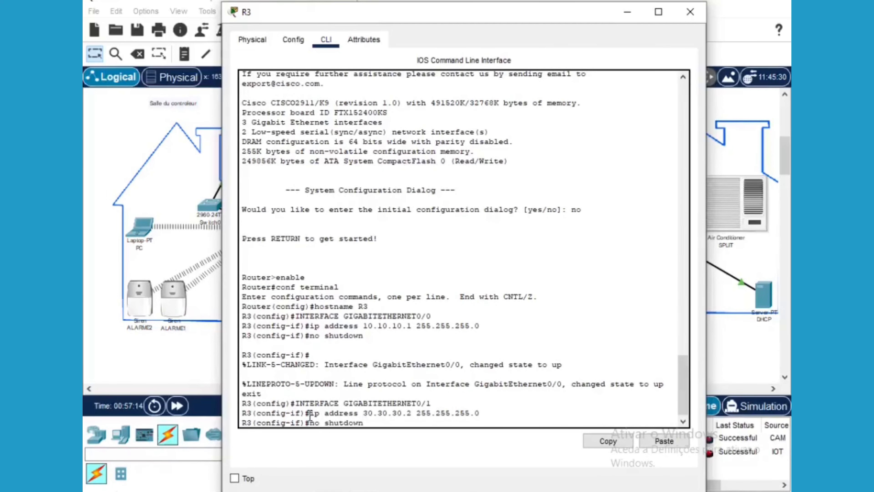
pyautogui.press('Return')
pyautogui.write('ex')
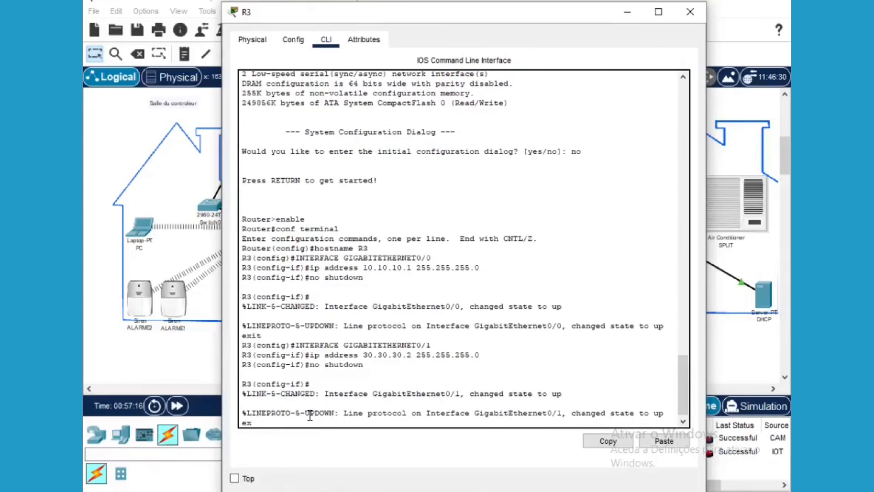
pyautogui.write('it')
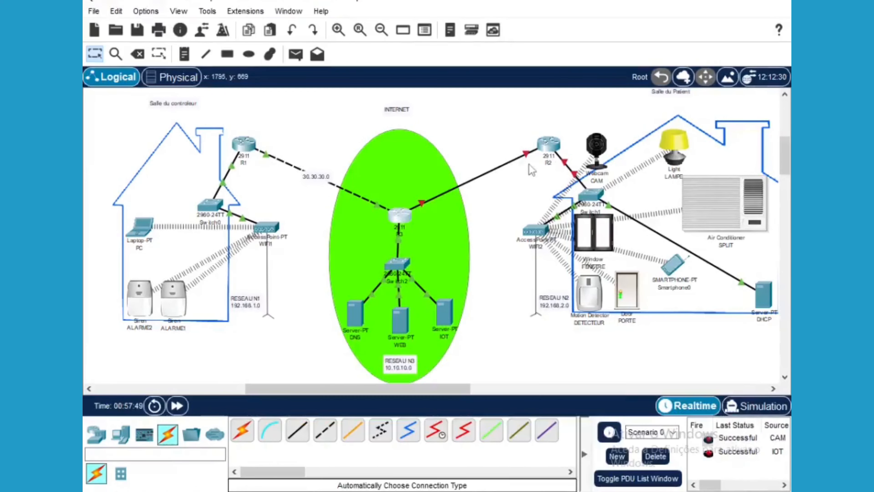
# Insert the HWIC-2T serial card into R2 and power the router back on
pyautogui.click(548, 146)
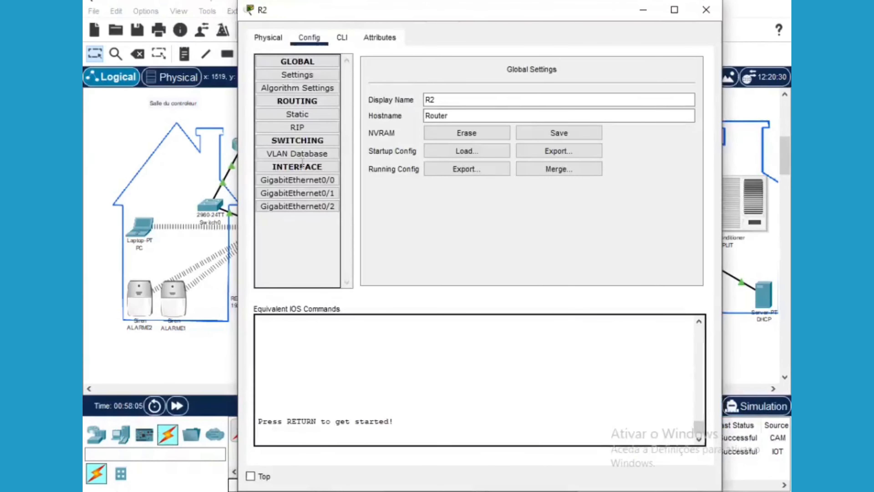
pyautogui.click(268, 37)
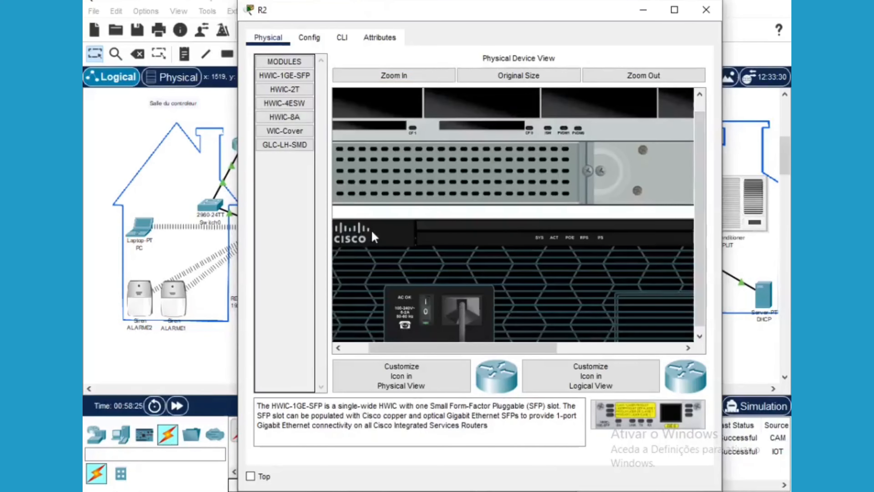
pyautogui.moveTo(287, 89); pyautogui.dragTo(634, 413)
pyautogui.moveTo(527, 348); pyautogui.dragTo(512, 131)
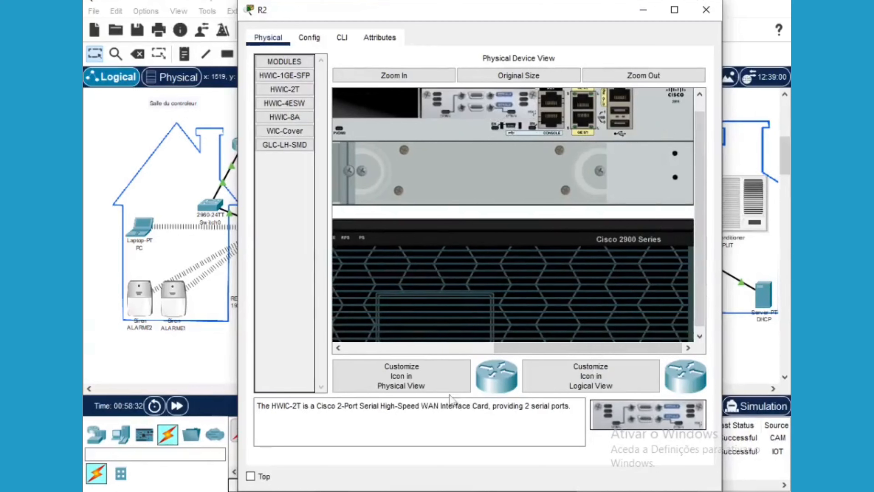
pyautogui.click(416, 349)
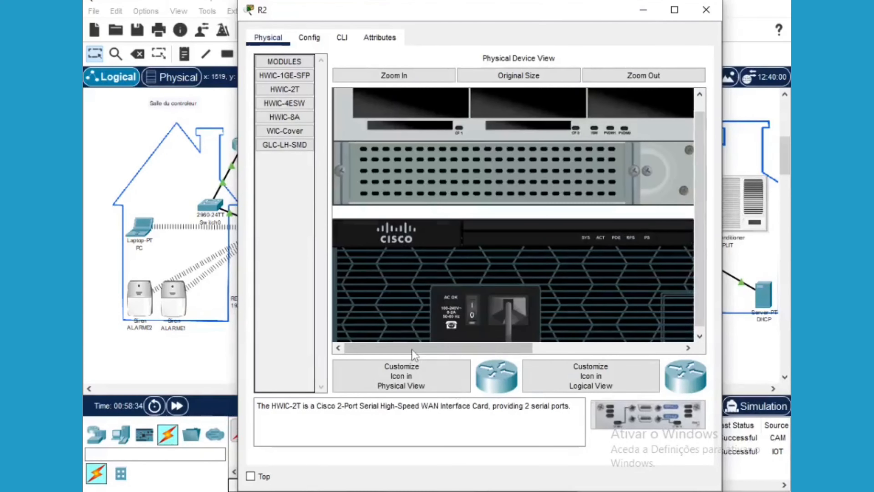
pyautogui.click(473, 310)
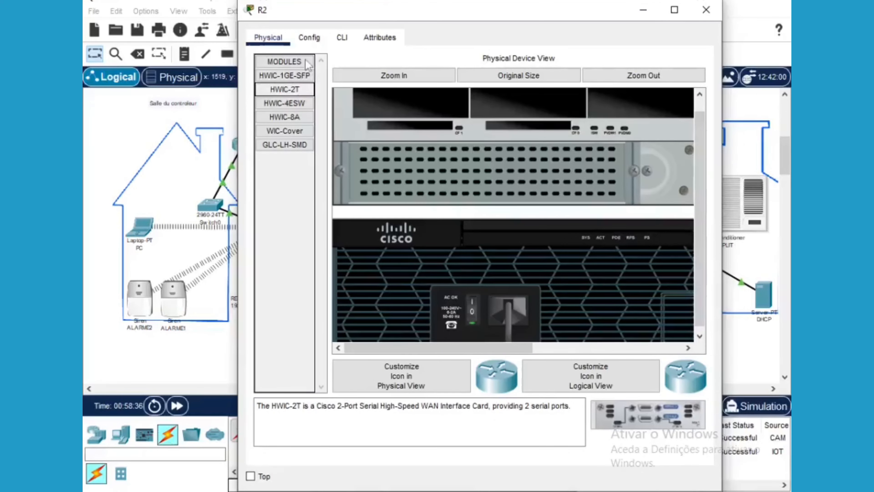
pyautogui.click(313, 38)
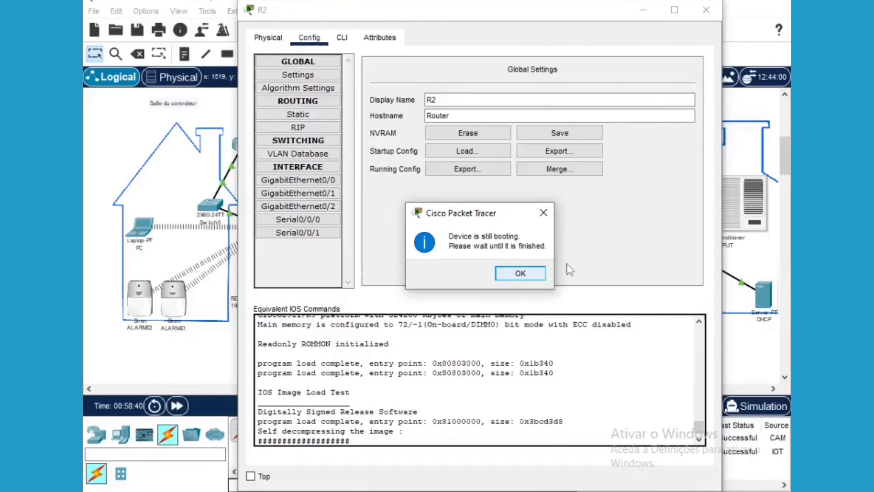
pyautogui.press('Return')
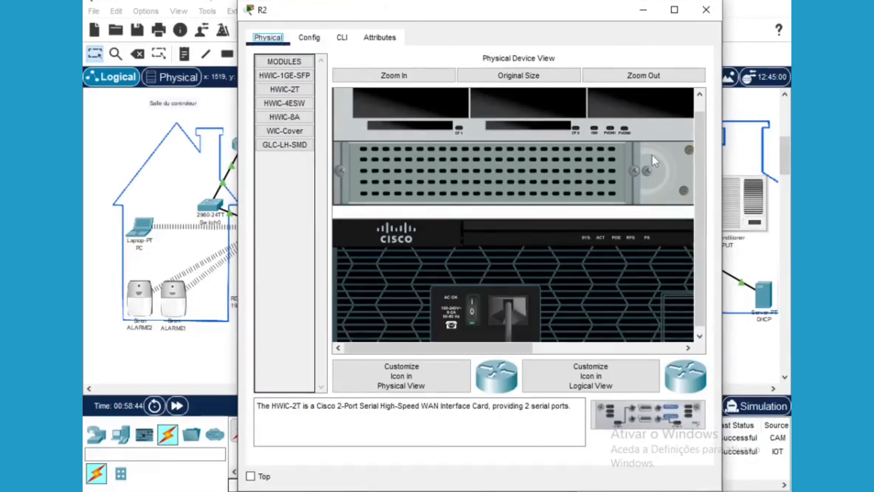
pyautogui.moveTo(615, 16); pyautogui.dragTo(621, 5)
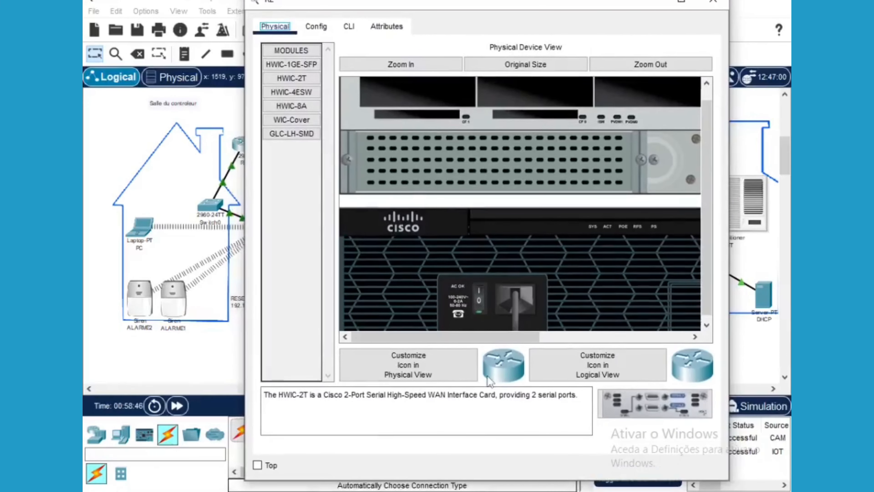
pyautogui.click(349, 27)
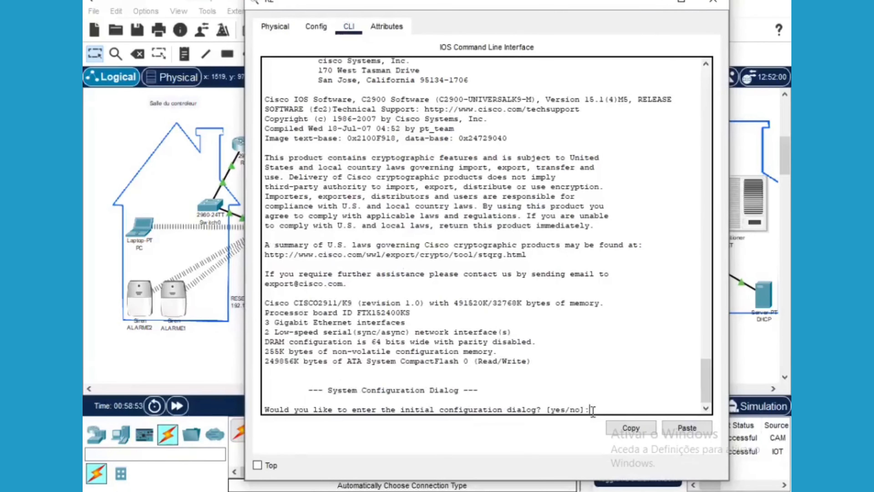
# Skip R2's setup dialog, enter global configuration, and set hostname R2
pyautogui.write('no')
pyautogui.press('Return')
pyautogui.press('Return')
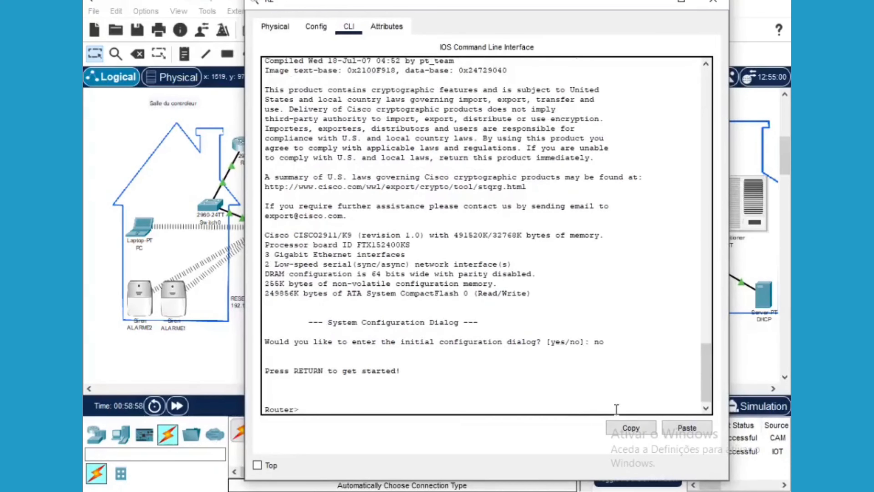
pyautogui.write('enable')
pyautogui.press('Return')
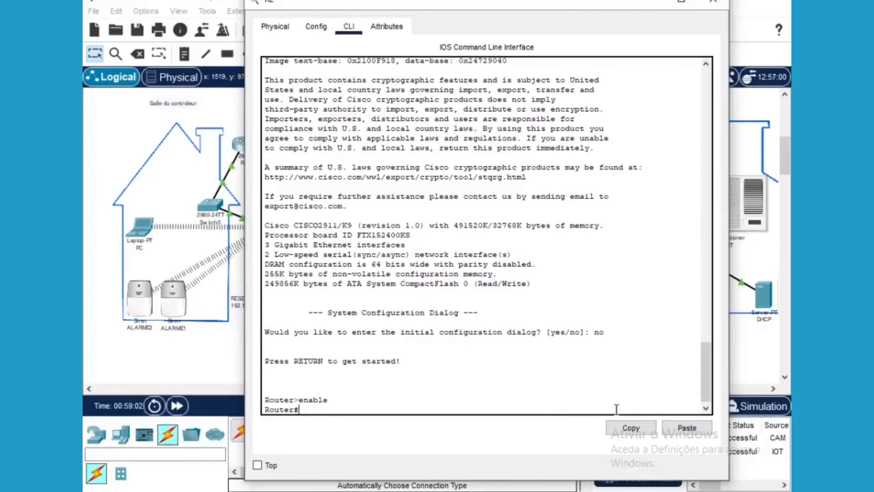
pyautogui.write('conf terminal')
pyautogui.press('Return')
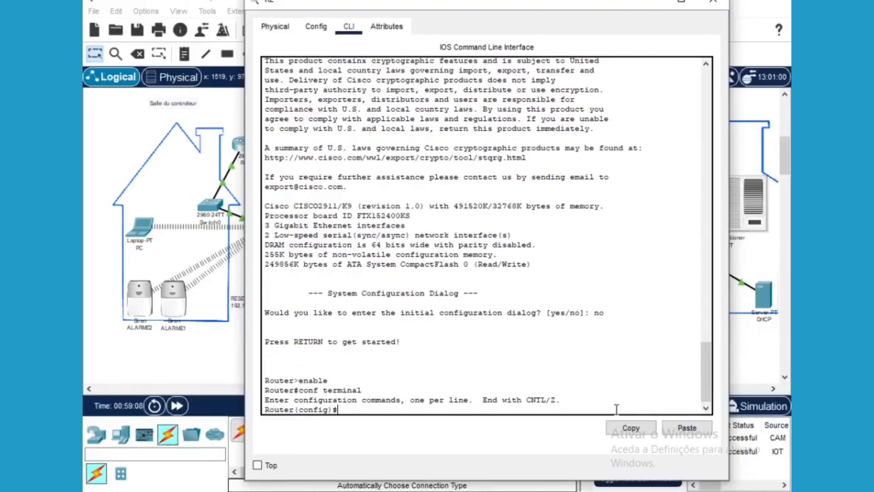
pyautogui.press('BackSpace')
pyautogui.write('hostname R2')
pyautogui.press('Return')
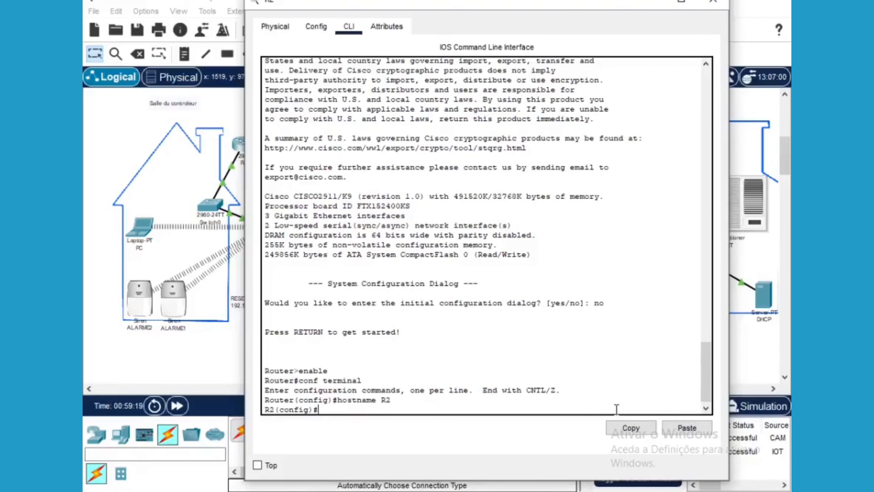
# Enter interface GigabitEthernet0/0 configuration on R2 and begin the ip command
pyautogui.write('interface gi')
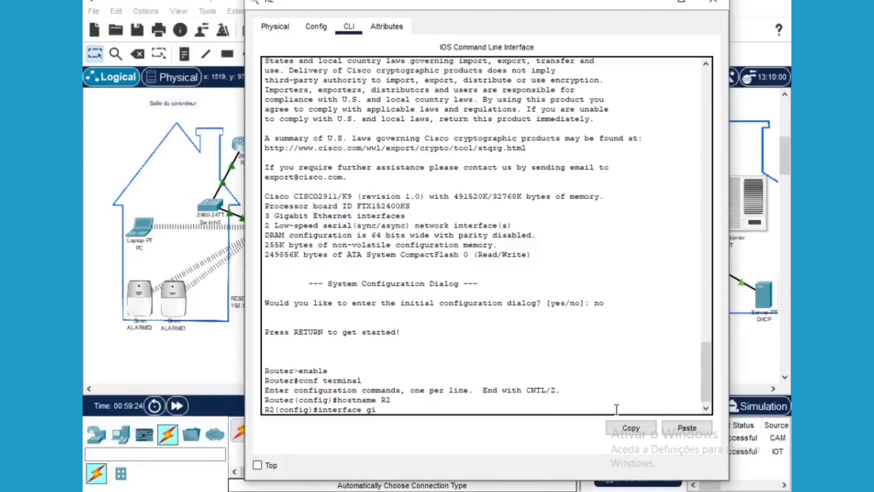
pyautogui.write('gabit')
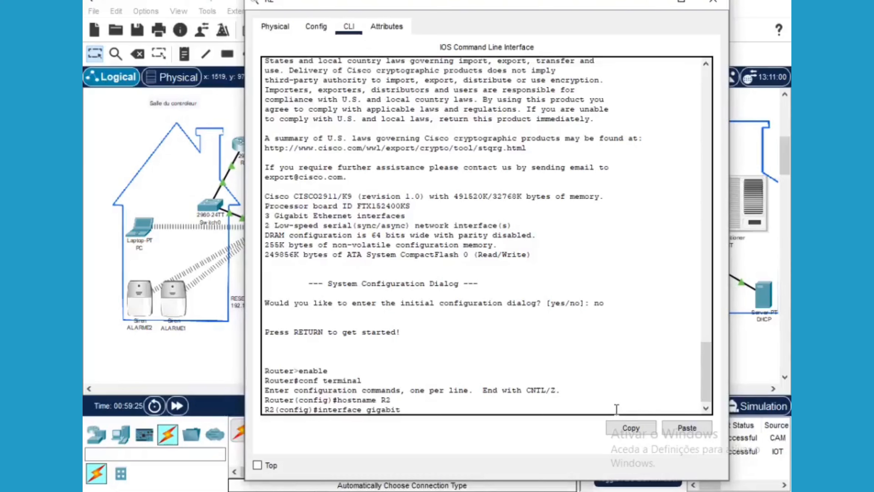
pyautogui.write('ethernet')
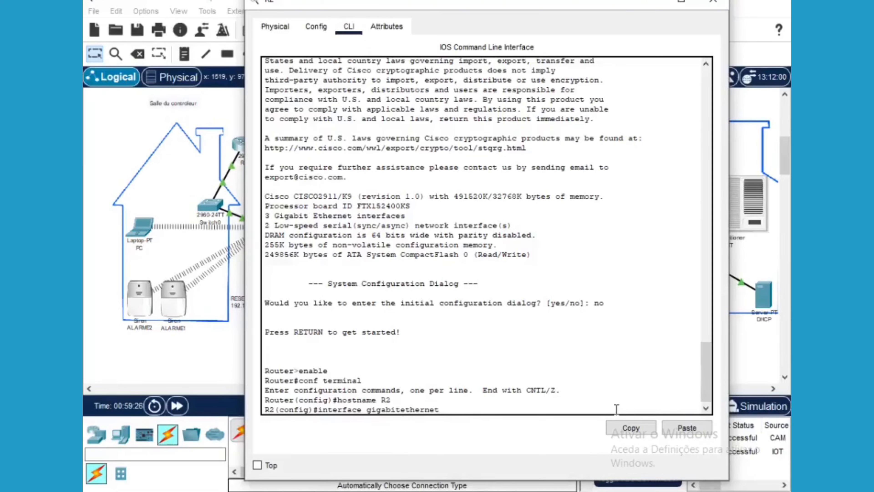
pyautogui.write('/0')
pyautogui.press('Return')
pyautogui.write('ip')
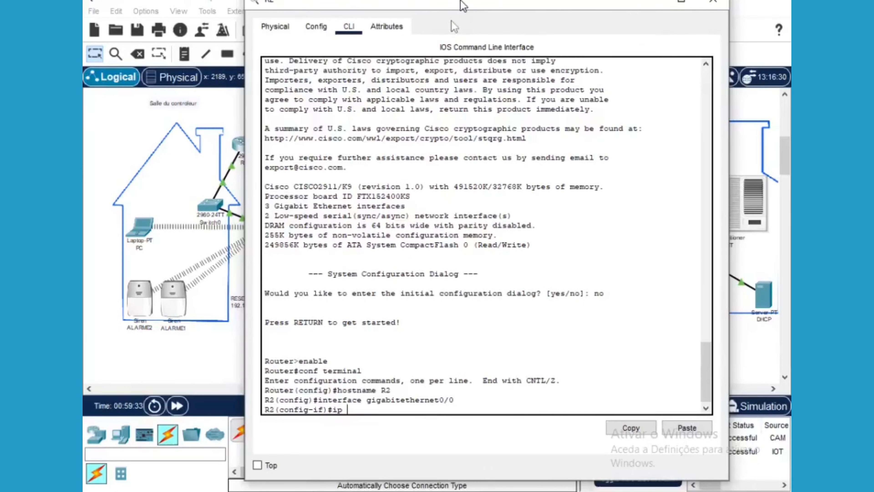
pyautogui.moveTo(460, 1); pyautogui.dragTo(190, 162)
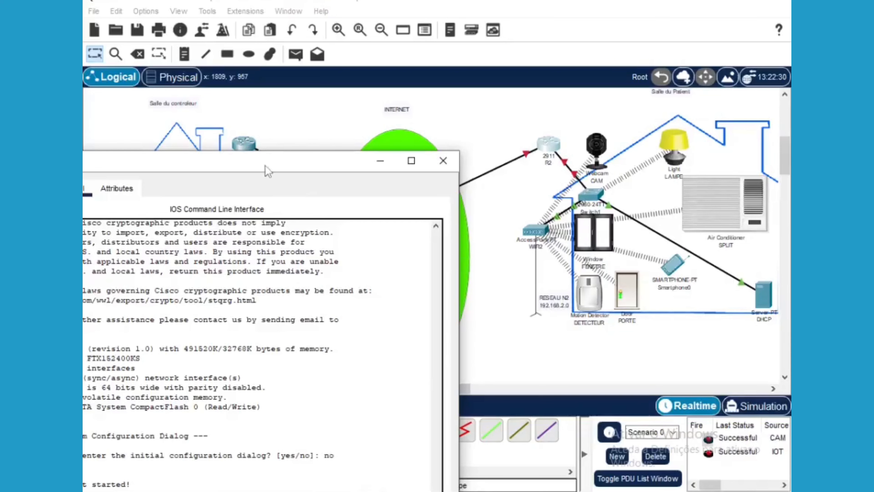
# Assign 192.168.2.1 255.255.255.0 to R2's GigabitEthernet0/0, bring it up, and exit
pyautogui.moveTo(263, 168); pyautogui.dragTo(497, 38)
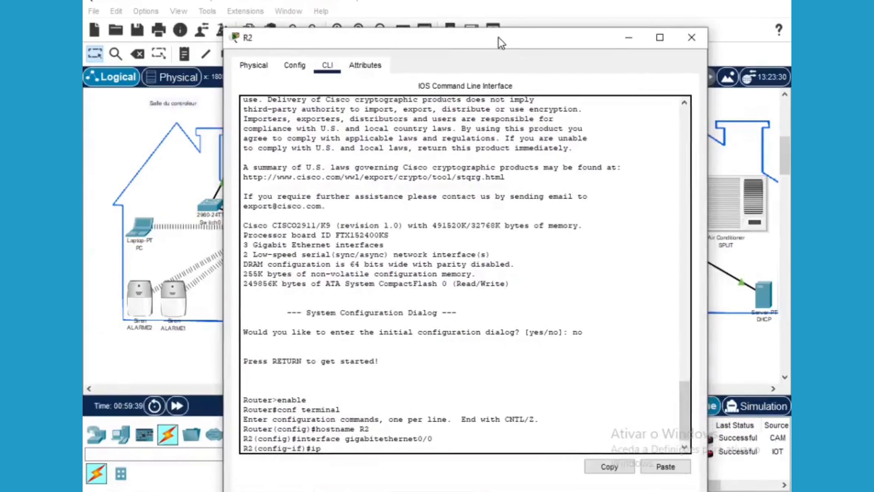
pyautogui.write('ddress')
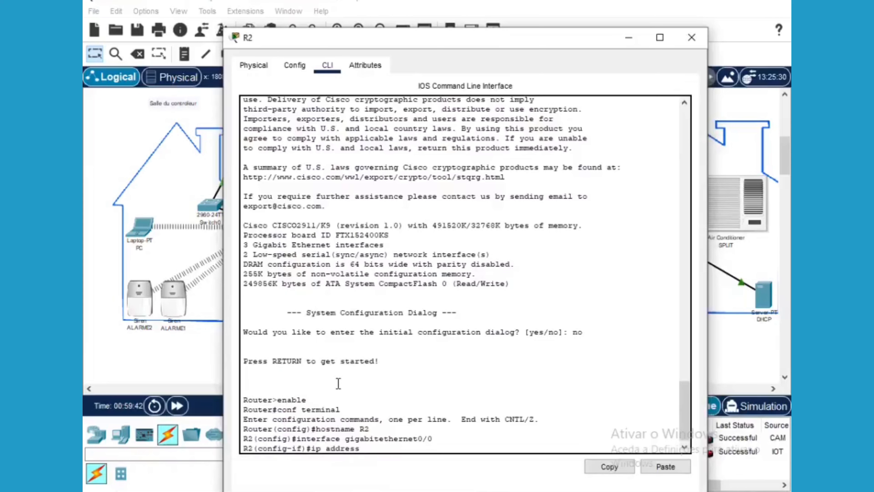
pyautogui.write(' 192.168.2.1 255.255')
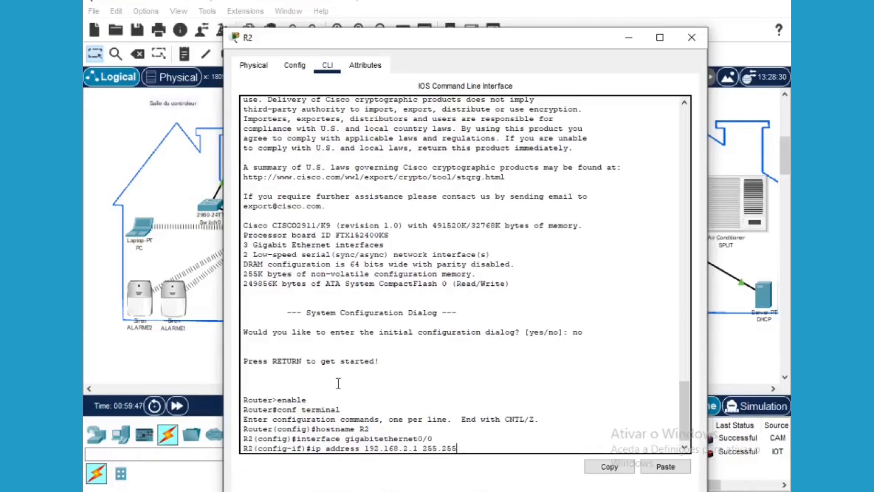
pyautogui.write('.255.0')
pyautogui.press('Return')
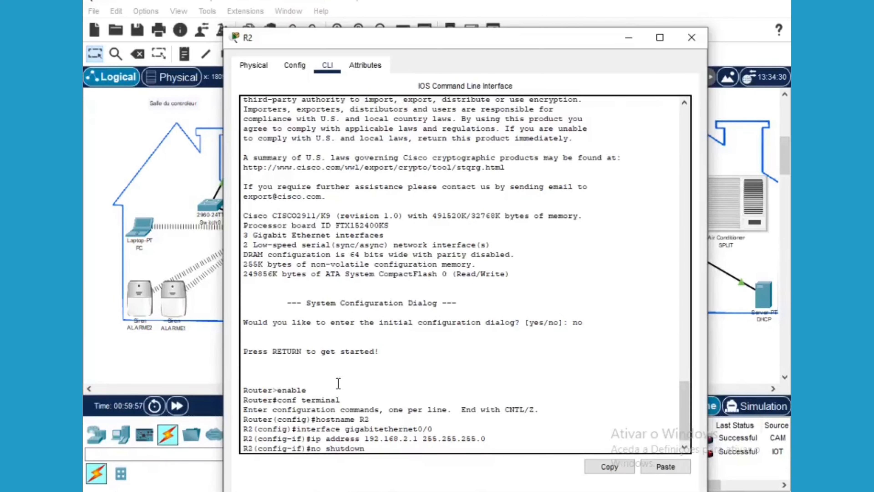
pyautogui.press('Return')
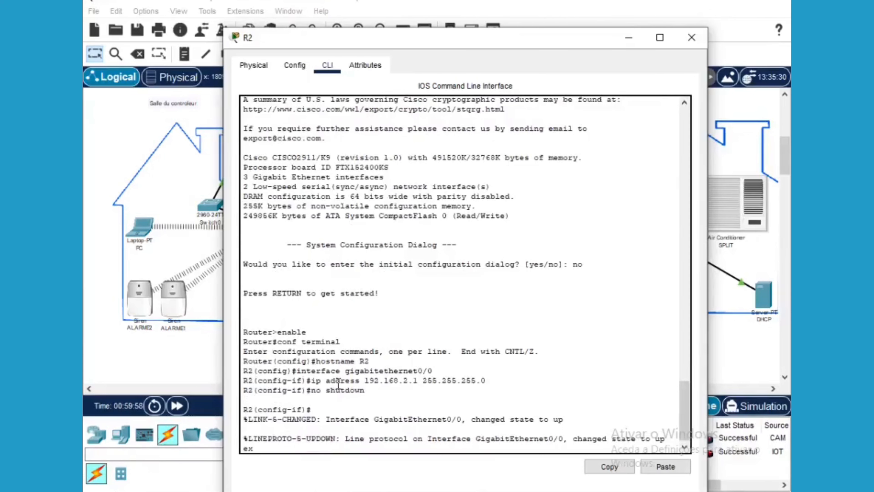
pyautogui.press('Return')
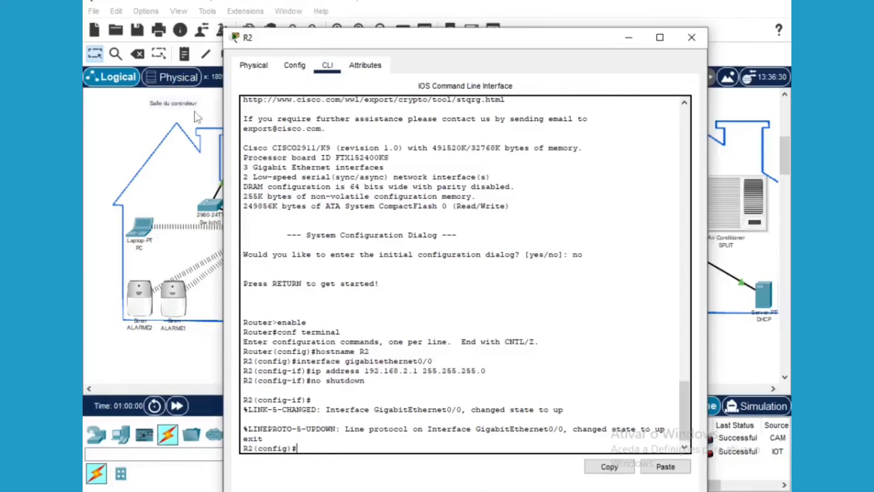
pyautogui.moveTo(441, 41); pyautogui.dragTo(417, 373)
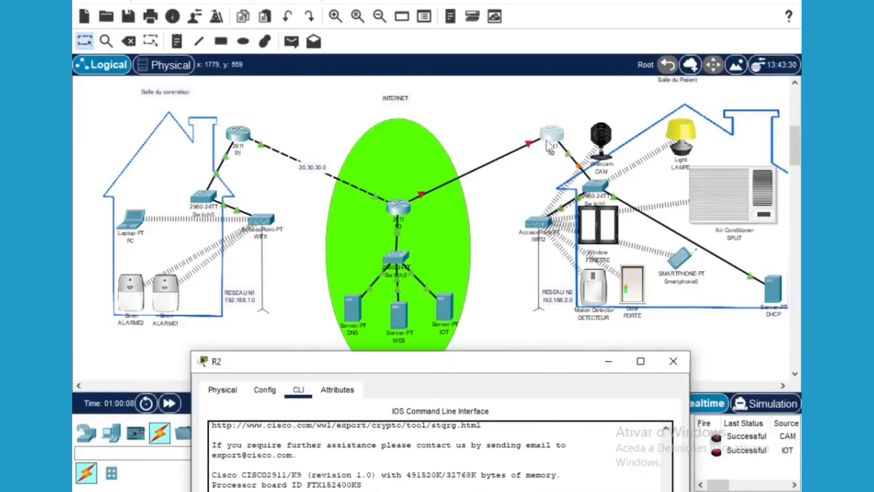
# Review R3's GigabitEthernet0/0, 0/1 and 0/2 settings, finding 0/2 unaddressed and off
pyautogui.click(398, 207)
pyautogui.moveTo(514, 87); pyautogui.dragTo(553, 40)
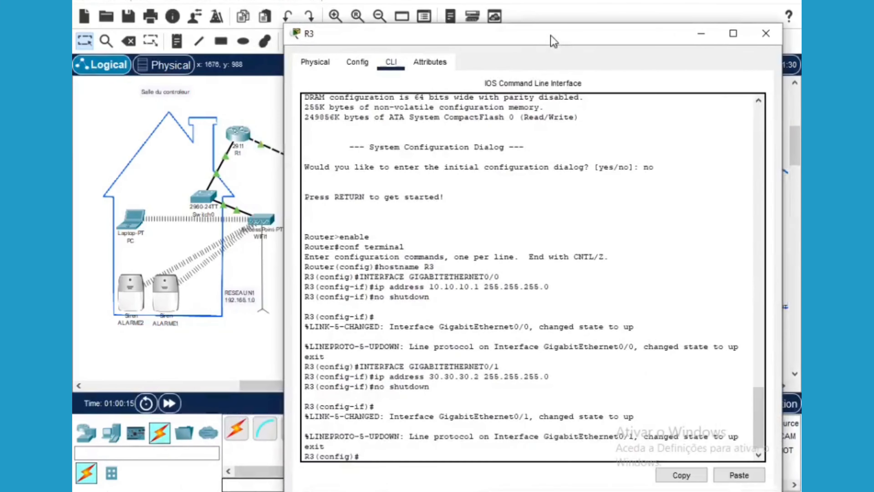
pyautogui.click(357, 62)
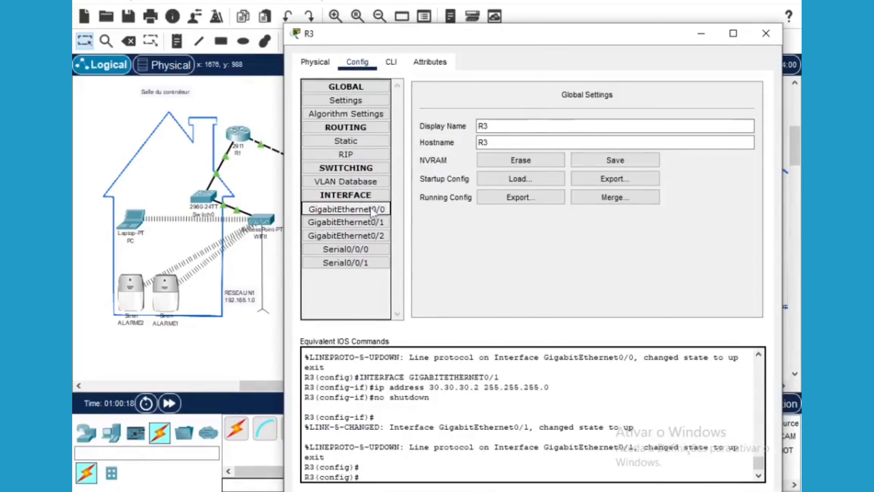
pyautogui.click(361, 208)
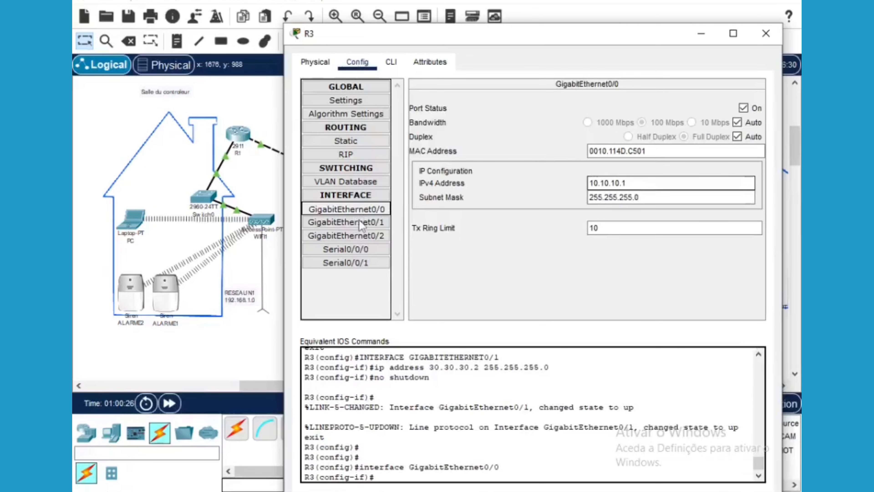
pyautogui.click(360, 222)
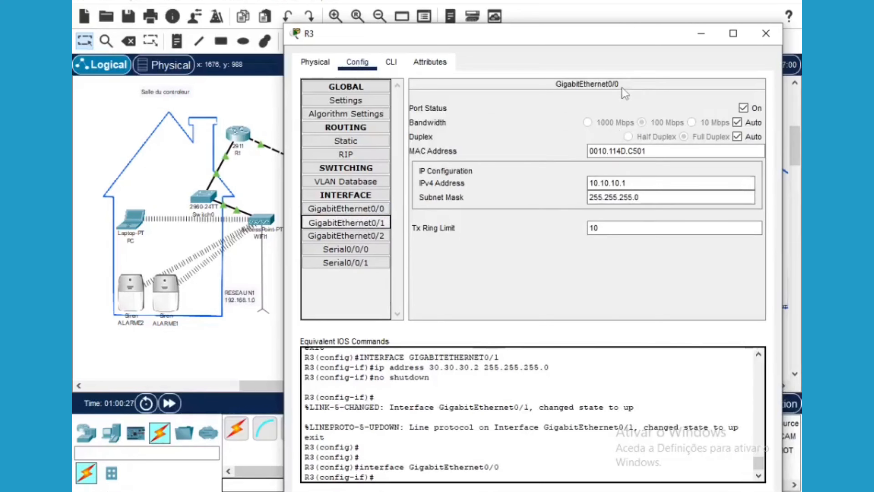
pyautogui.click(355, 237)
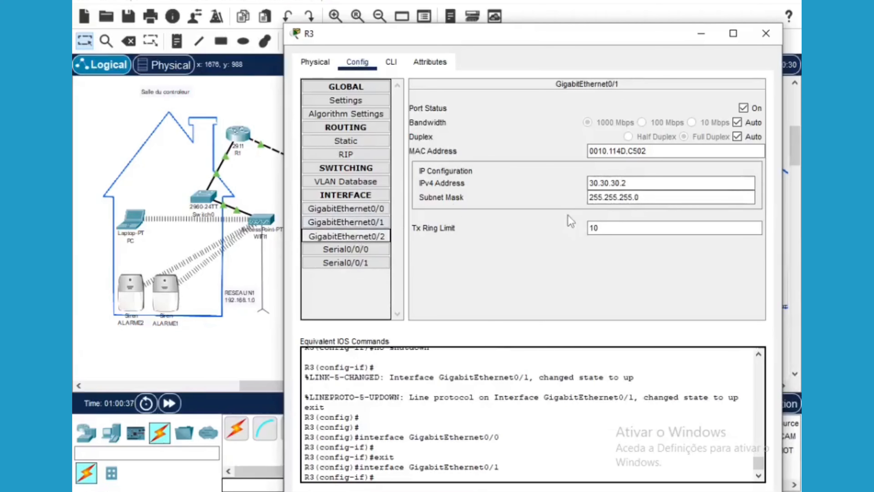
pyautogui.moveTo(669, 34); pyautogui.dragTo(626, 24)
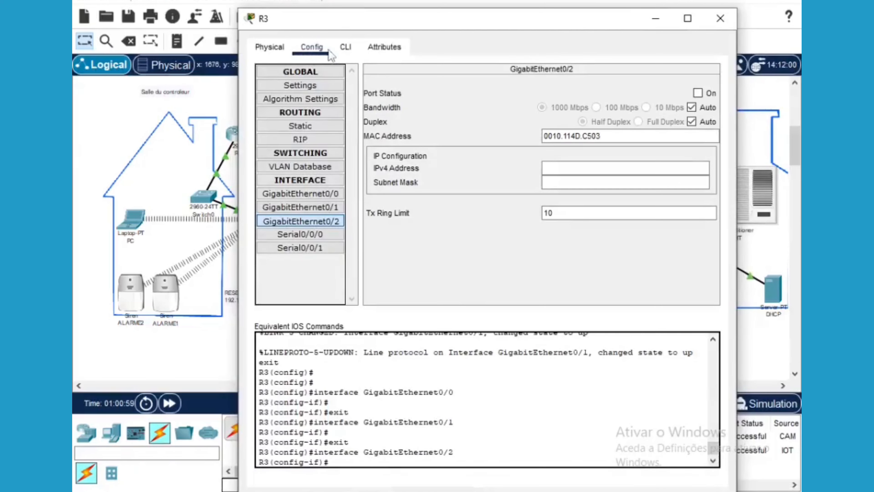
# Enter interface GigabitEthernet0/2 configuration on R3 and start the ip address command
pyautogui.click(345, 47)
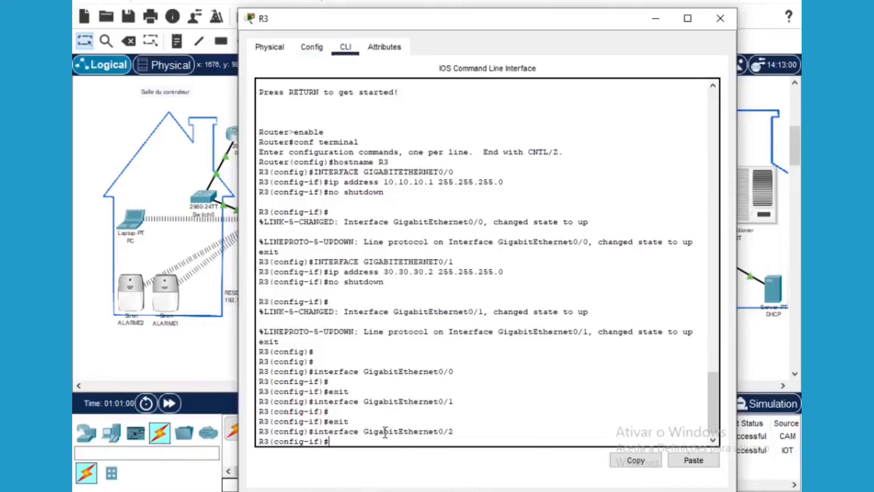
pyautogui.press('Up')
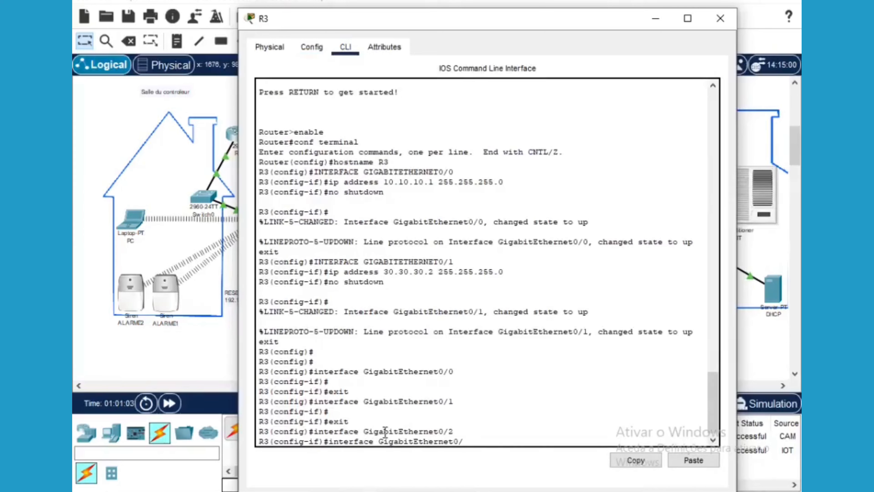
pyautogui.write('3')
pyautogui.press('Return')
pyautogui.write('ip ')
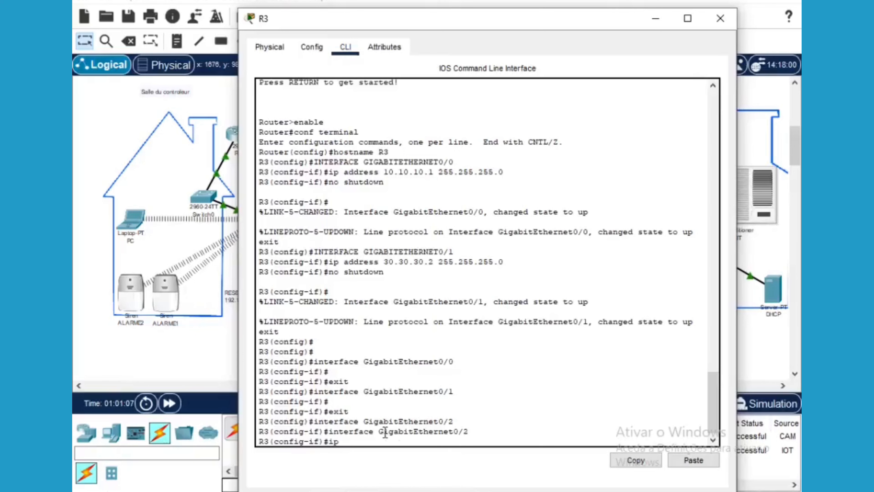
pyautogui.write('address')
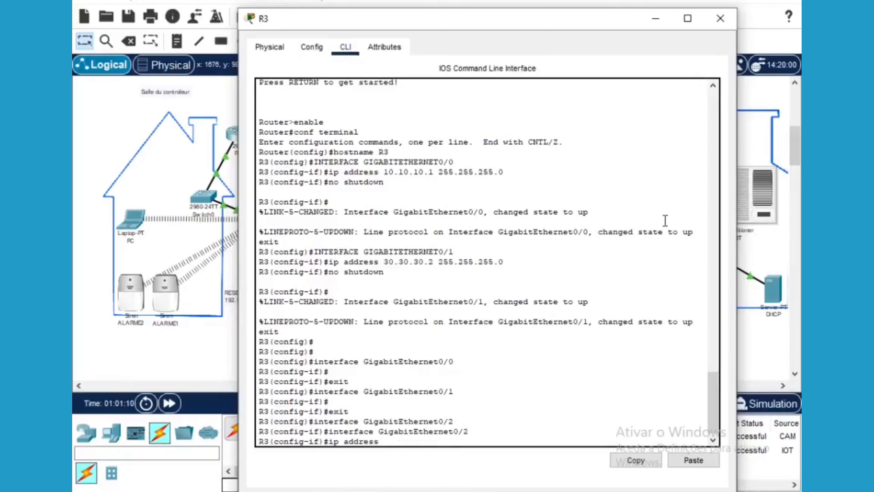
pyautogui.moveTo(537, 27); pyautogui.dragTo(522, 342)
# Add a 40.40.40.0 note just above the R3–R2 link
pyautogui.click(177, 40)
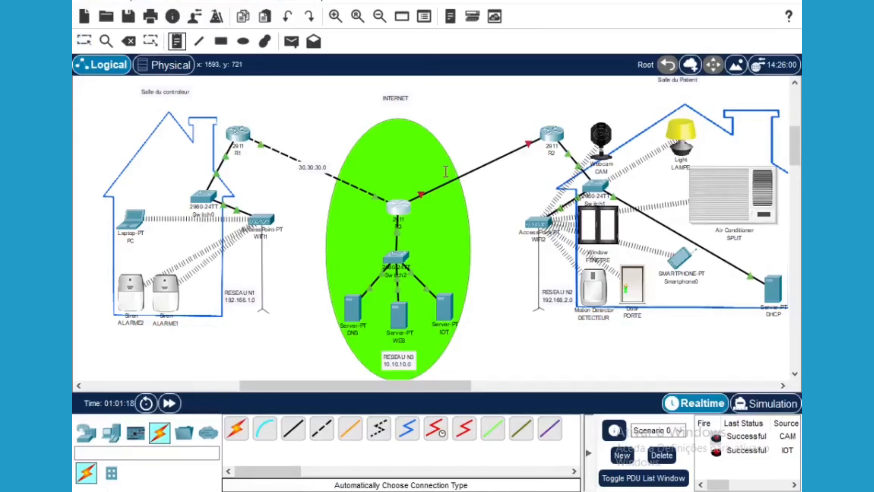
pyautogui.click(446, 178)
pyautogui.write('4')
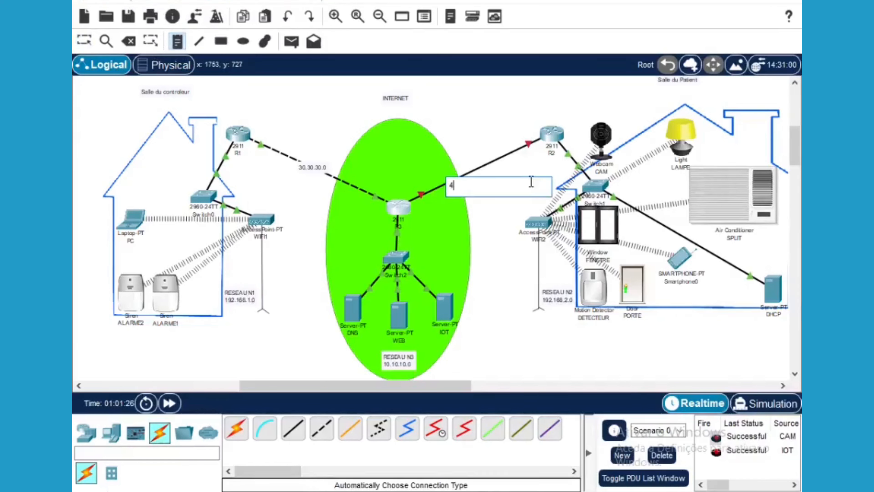
pyautogui.write('0.40.40.0')
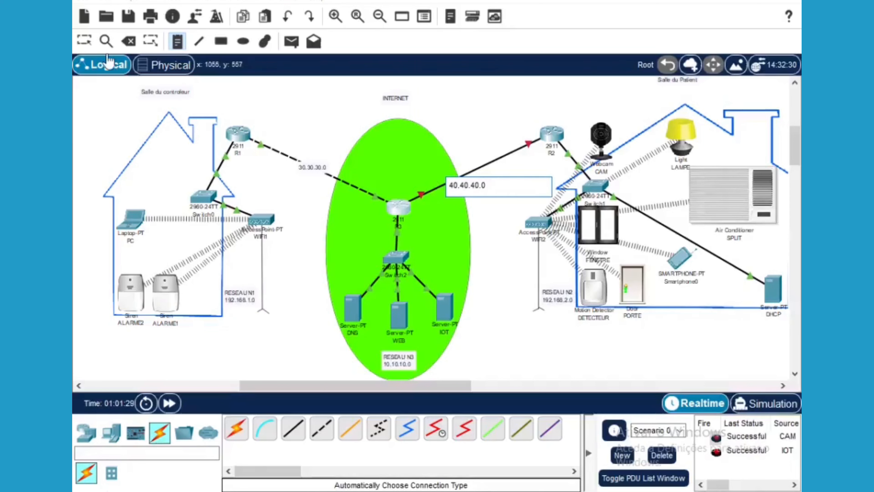
pyautogui.click(85, 41)
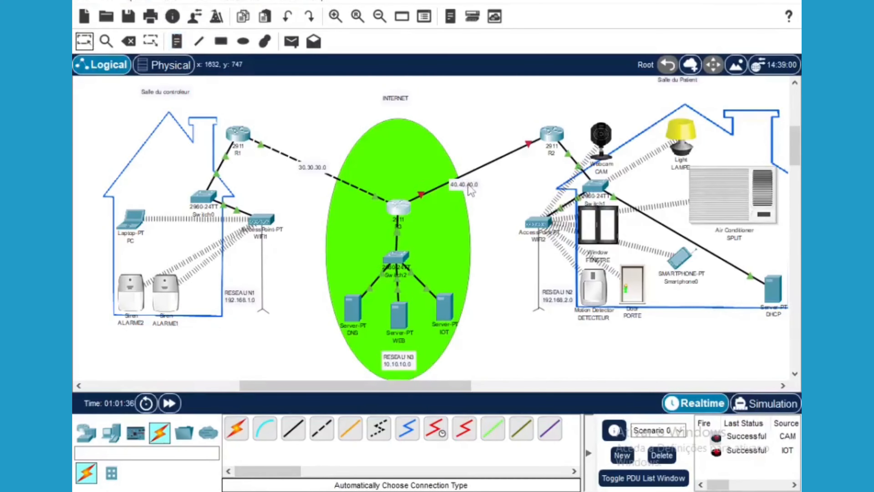
pyautogui.moveTo(470, 191); pyautogui.dragTo(484, 172)
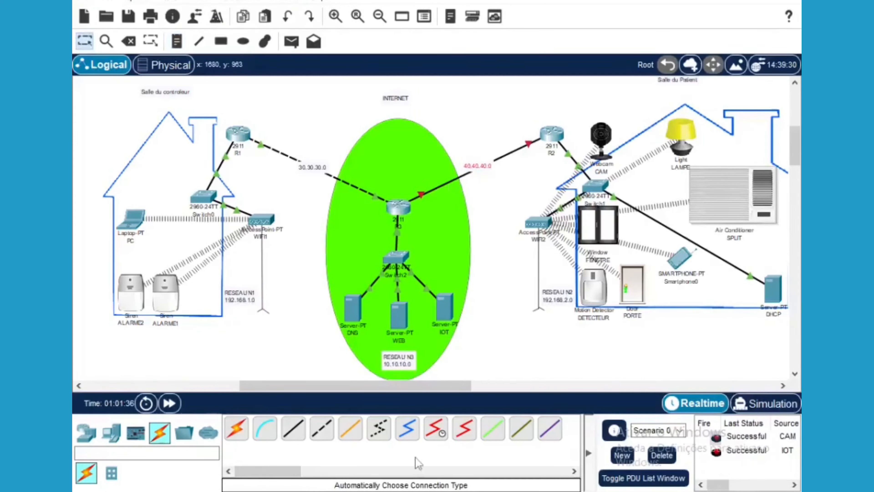
# Finish addressing GigabitEthernet0/2 as 40.40.40.2 255.255.255.0, bring it up, and exit
pyautogui.click(398, 207)
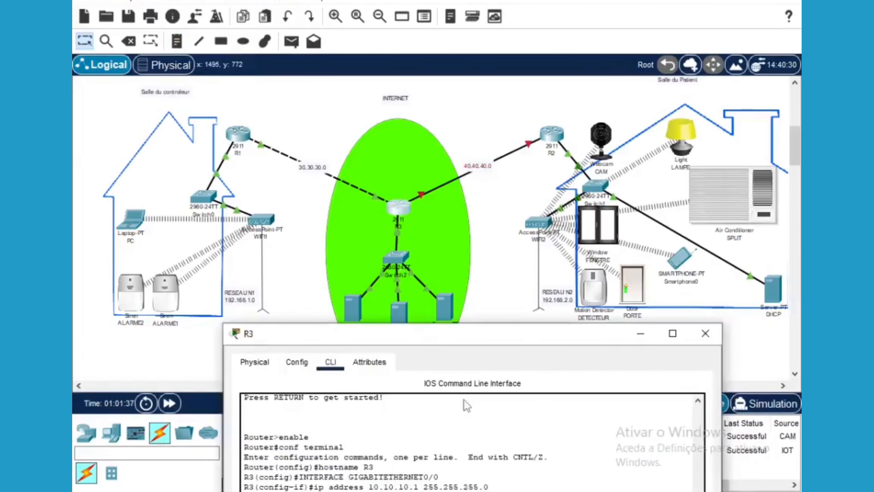
pyautogui.moveTo(459, 339); pyautogui.dragTo(454, 11)
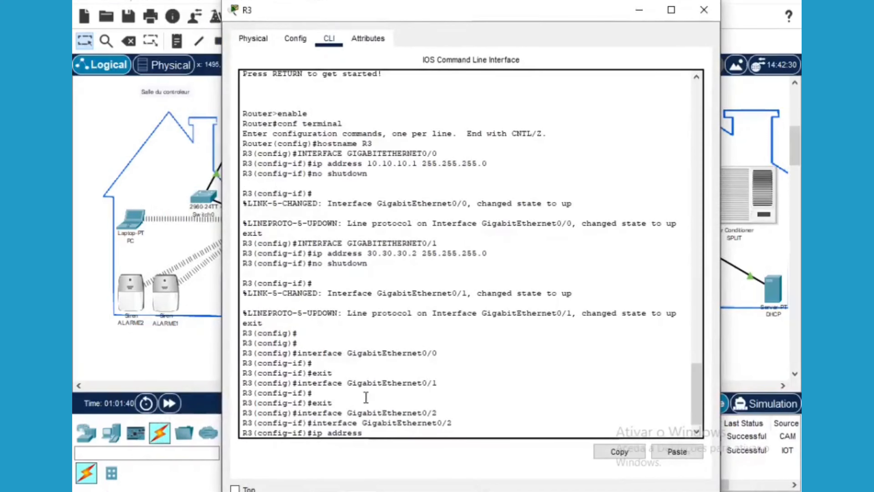
pyautogui.write('40.40.40.')
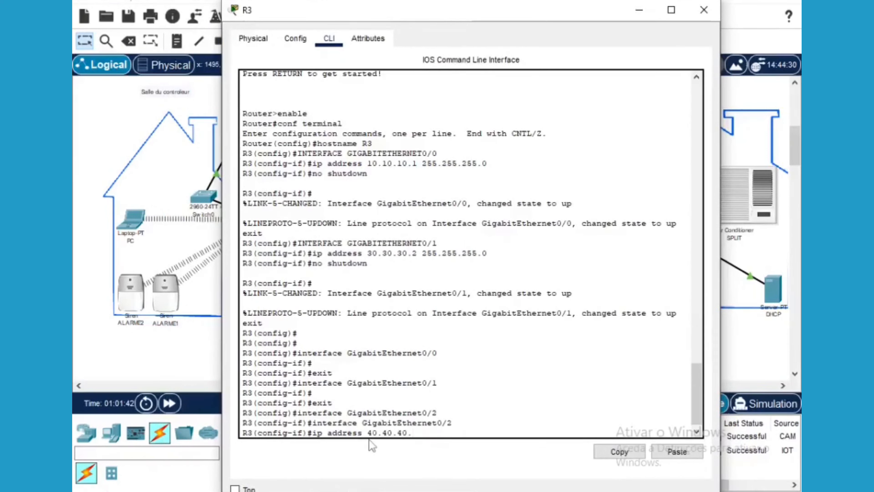
pyautogui.write('2 ')
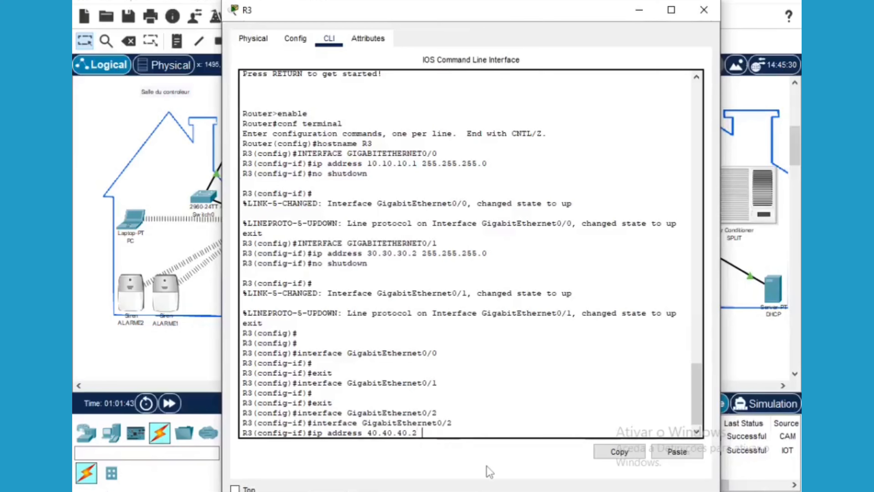
pyautogui.write('255.255.255.0')
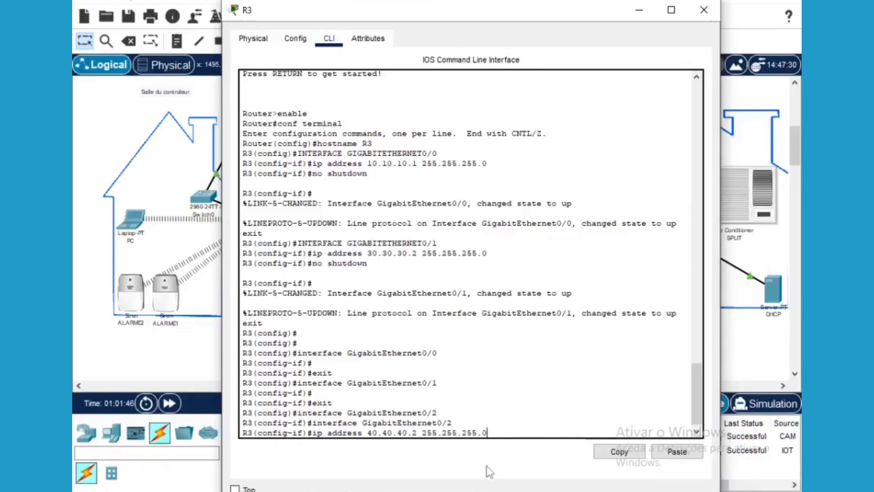
pyautogui.press('Return')
pyautogui.write('nfig-if)#n')
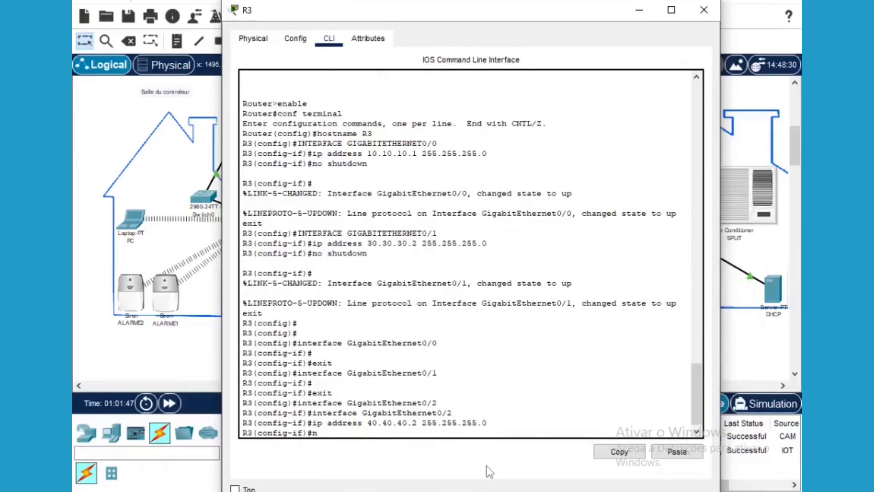
pyautogui.write('o shutdown')
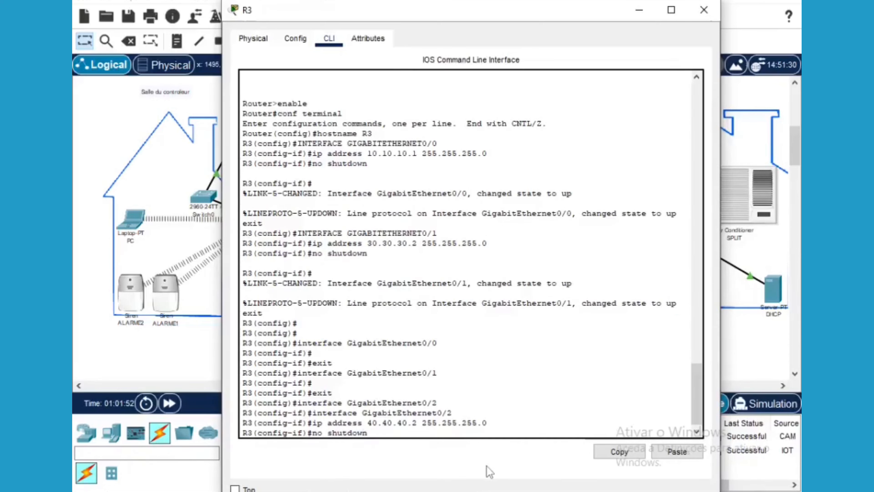
pyautogui.press('Return')
pyautogui.write('exit')
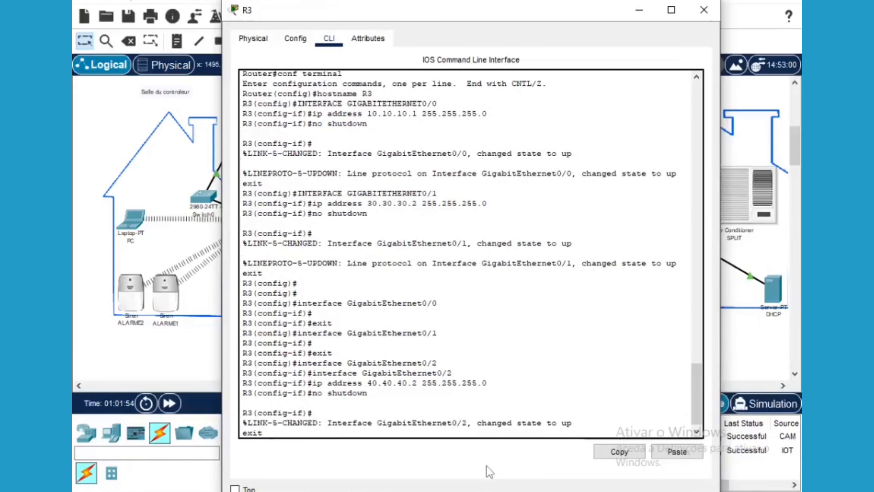
pyautogui.press('Return')
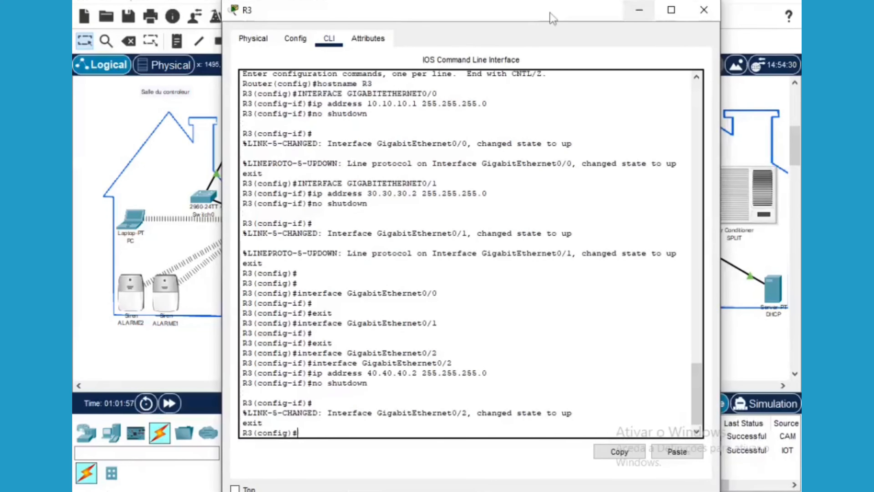
pyautogui.moveTo(546, 14); pyautogui.dragTo(517, 219)
pyautogui.moveTo(511, 314); pyautogui.dragTo(486, 404)
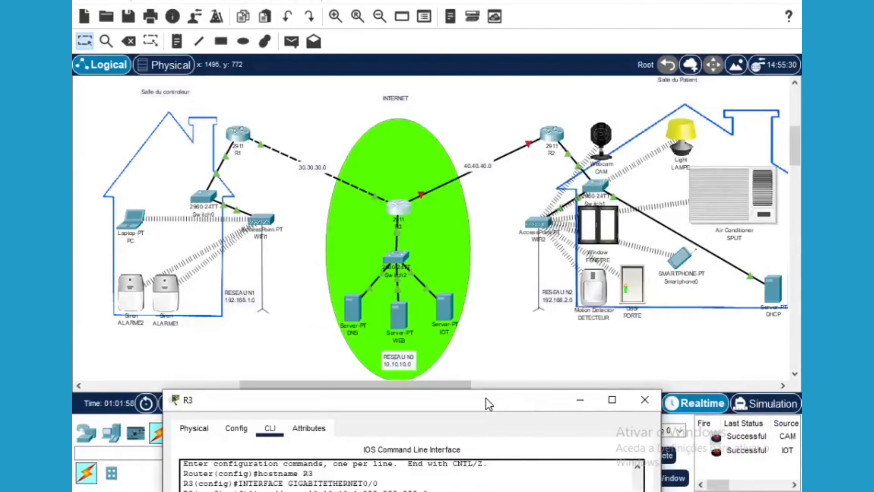
# Enter R2's GigabitEthernet0/2 and assign it 40.40.40.1 255.255.255.0
pyautogui.click(553, 134)
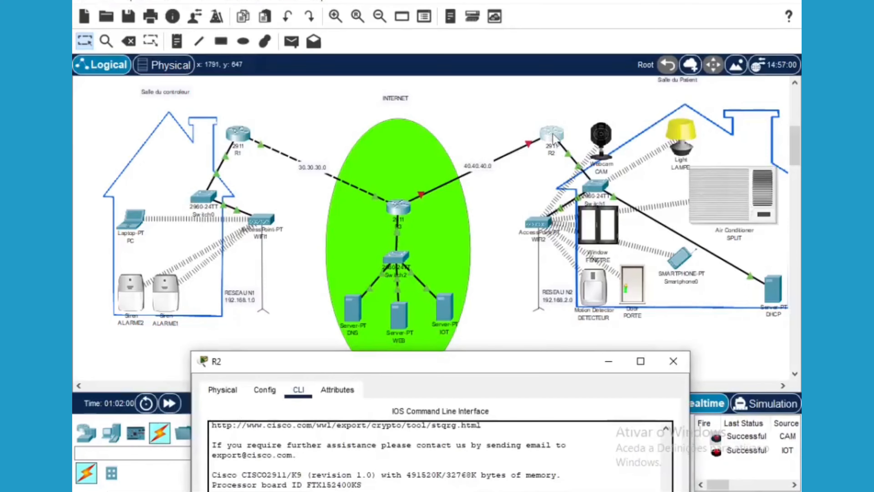
pyautogui.moveTo(396, 356); pyautogui.dragTo(425, 35)
pyautogui.press('Up')
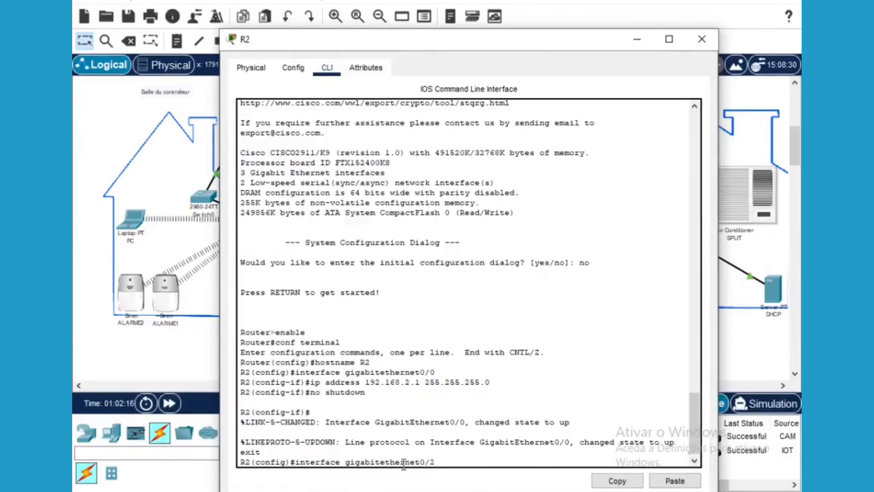
pyautogui.press('Return')
pyautogui.write('ip')
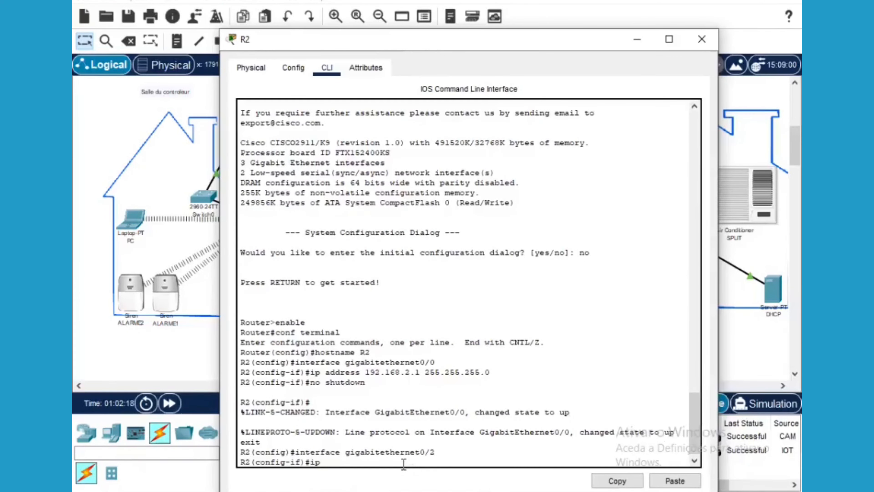
pyautogui.write(' address 40.')
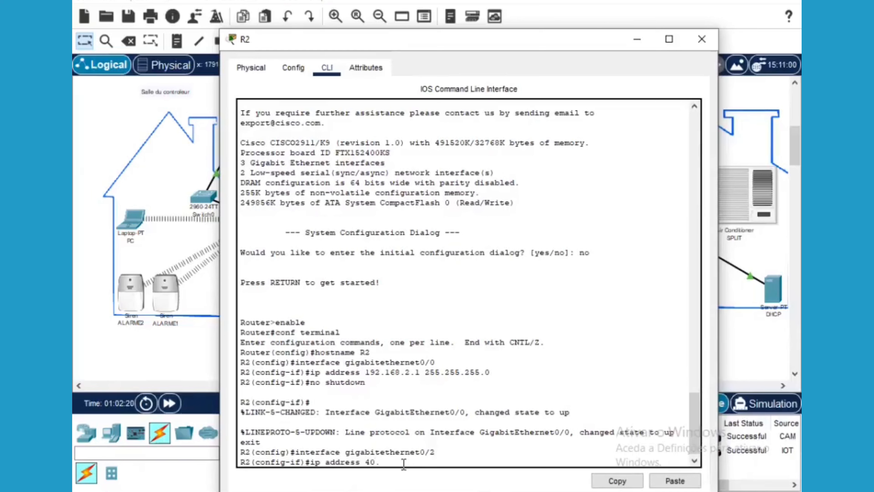
pyautogui.write('4040')
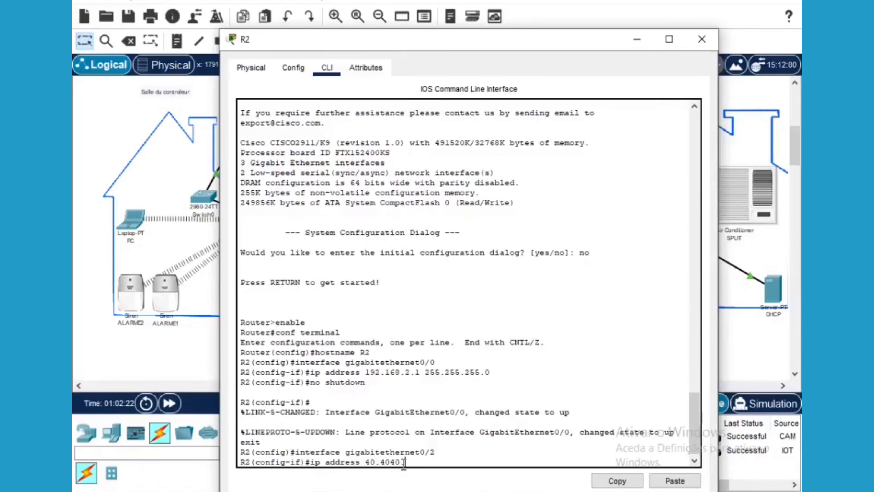
pyautogui.press('BackSpace')
pyautogui.write('.40.1 255.255.255.0')
pyautogui.press('Return')
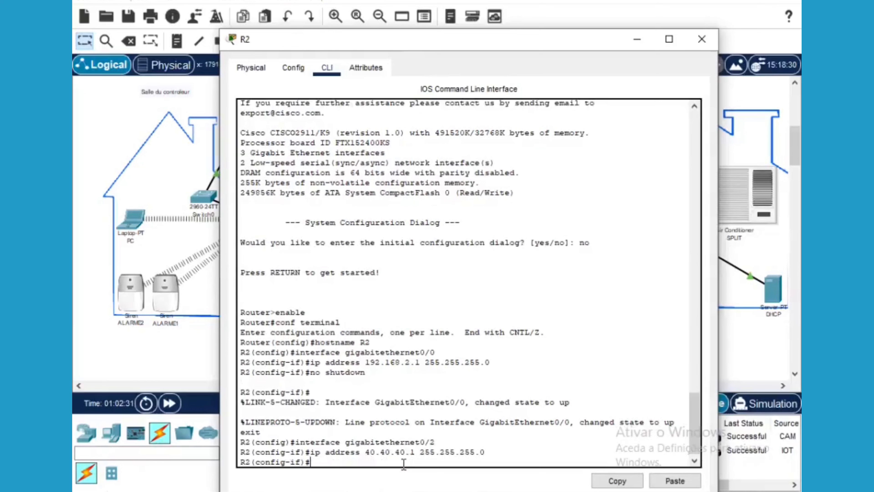
# Bring R2's GigabitEthernet0/2 up with no shutdown, exit, and close the console
pyautogui.write('no s')
pyautogui.write('hutdo')
pyautogui.write('wm')
pyautogui.press('BackSpace')
pyautogui.press('Return')
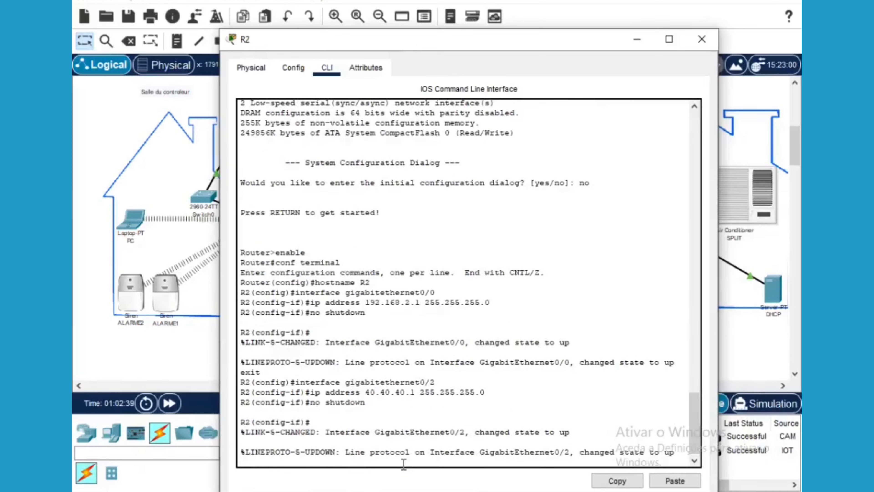
pyautogui.write('exit')
pyautogui.press('Return')
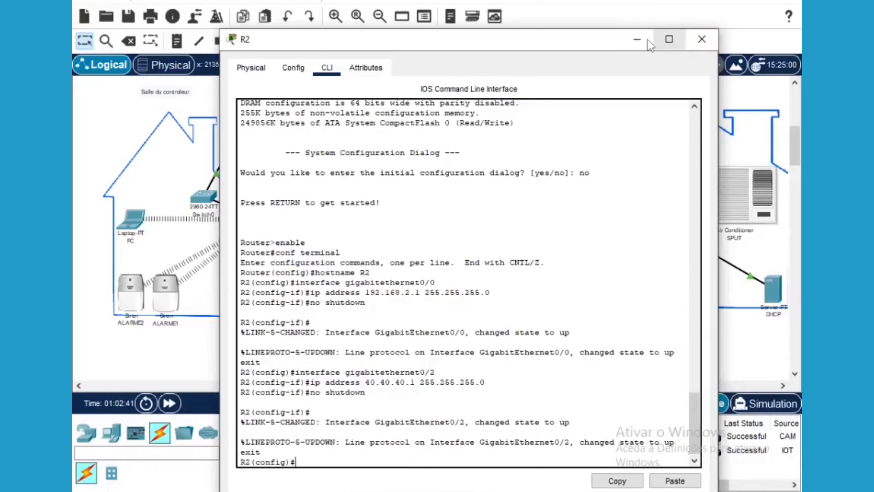
pyautogui.click(637, 39)
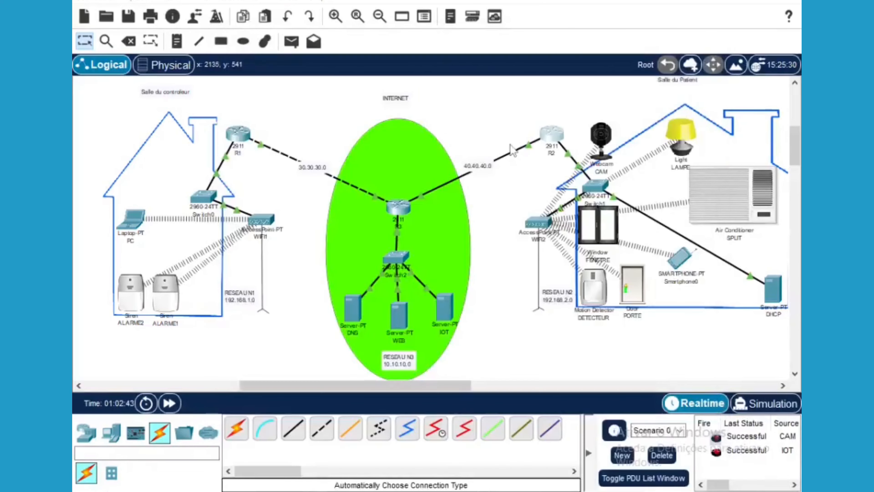
# Send simple PDU pings between routers R2 and R3 in both directions
pyautogui.click(481, 170)
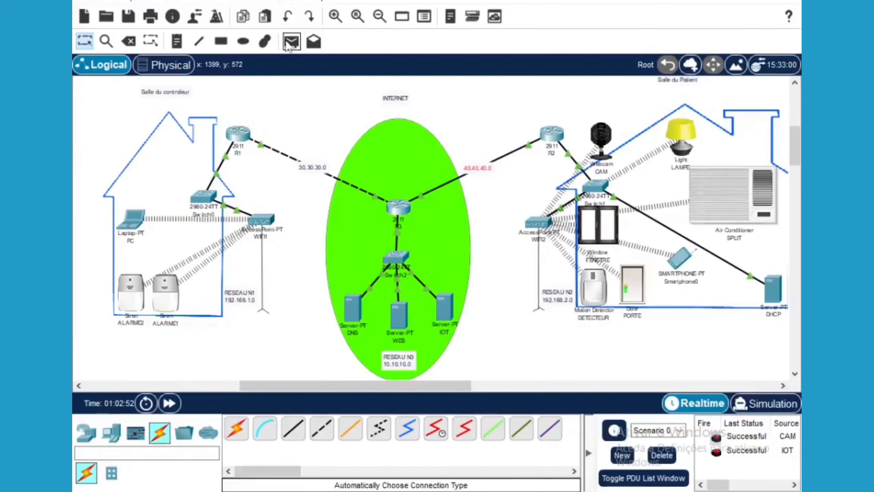
pyautogui.click(291, 42)
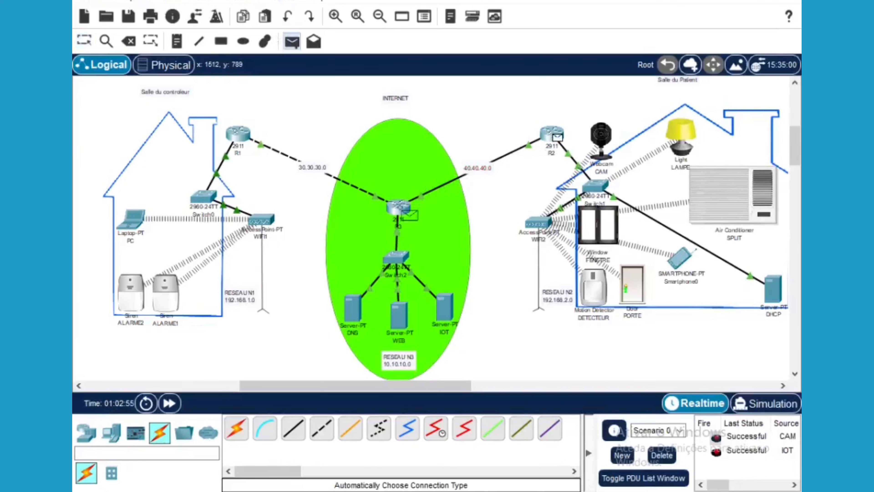
pyautogui.moveTo(400, 208)
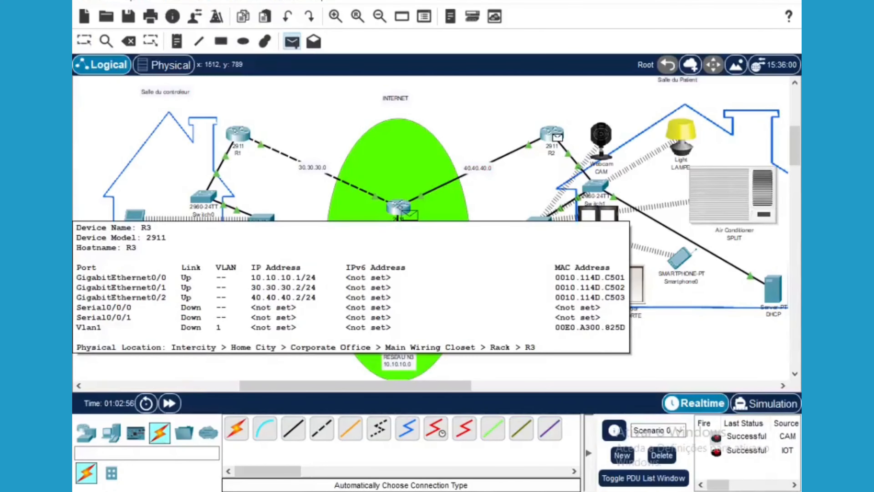
pyautogui.click(400, 208)
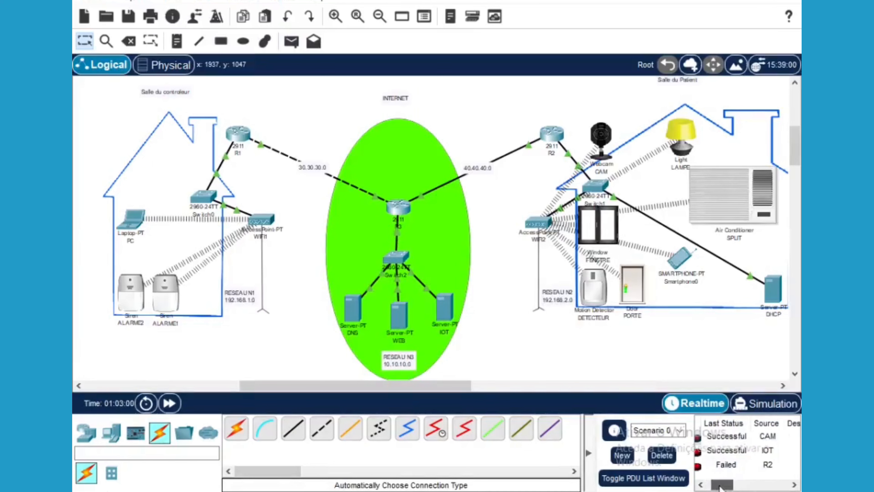
pyautogui.click(292, 41)
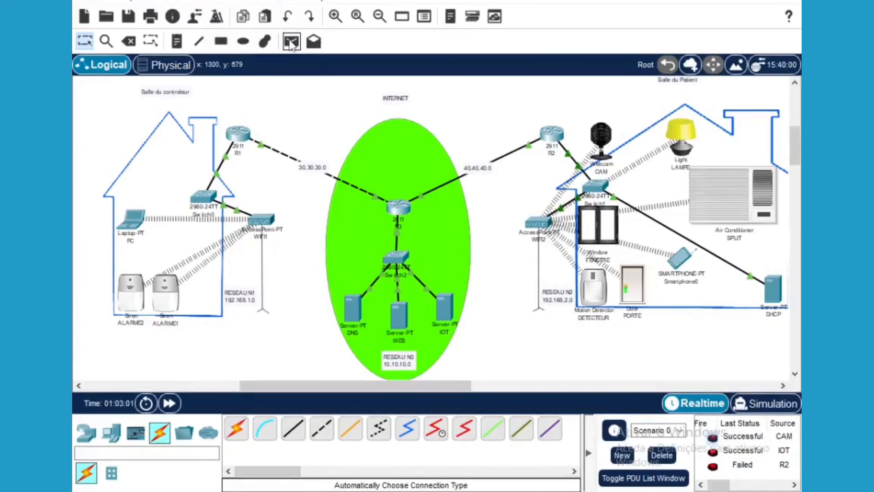
pyautogui.click(410, 208)
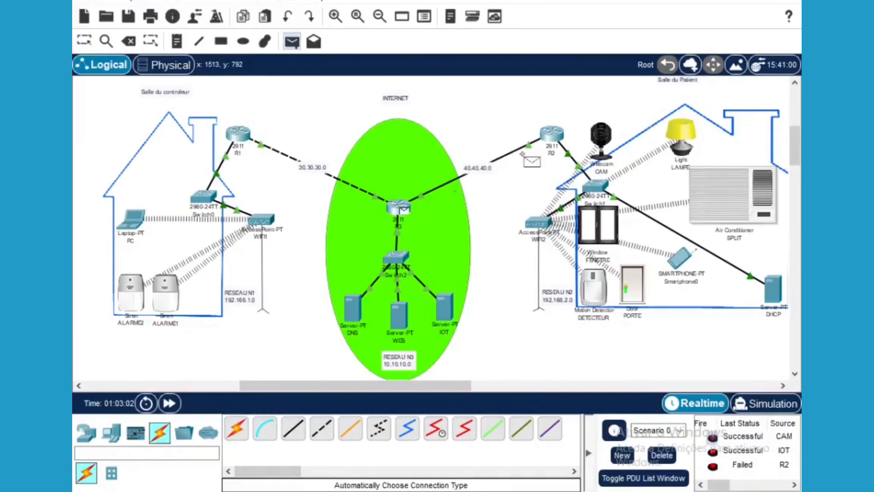
pyautogui.click(553, 138)
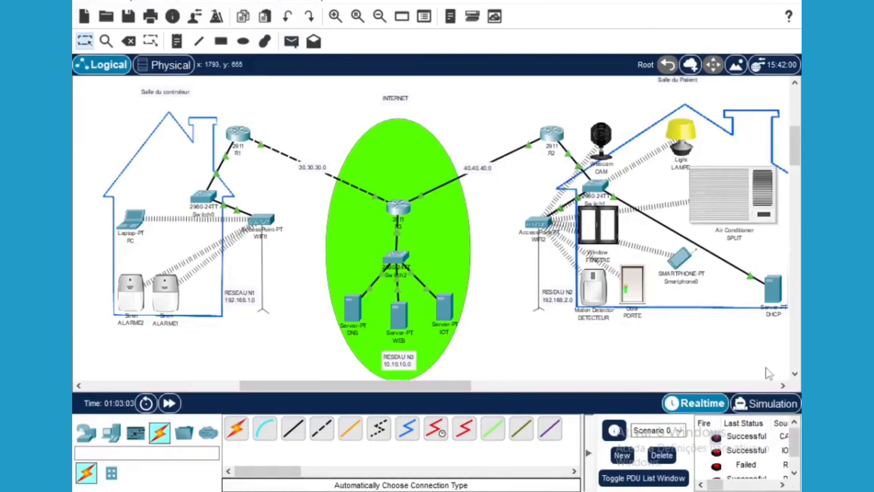
pyautogui.moveTo(797, 446); pyautogui.dragTo(798, 459)
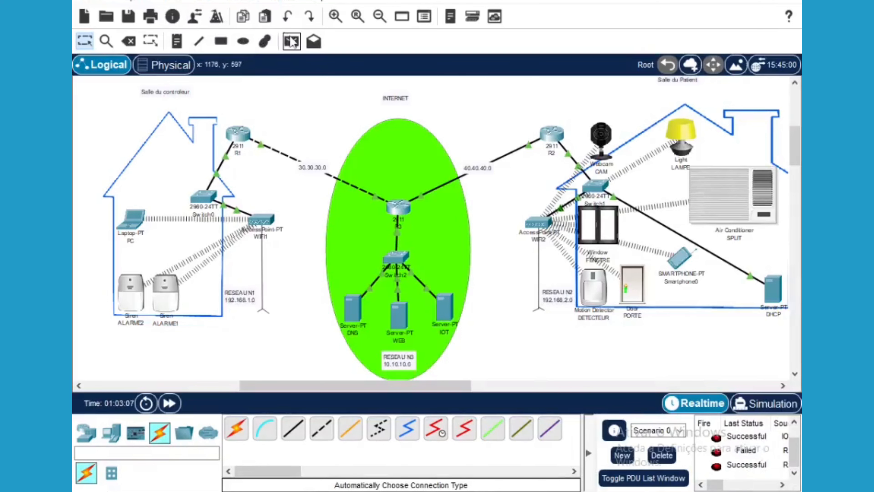
# Send simple PDU pings from central router R3 to R1 and from R1 back to R3
pyautogui.click(291, 42)
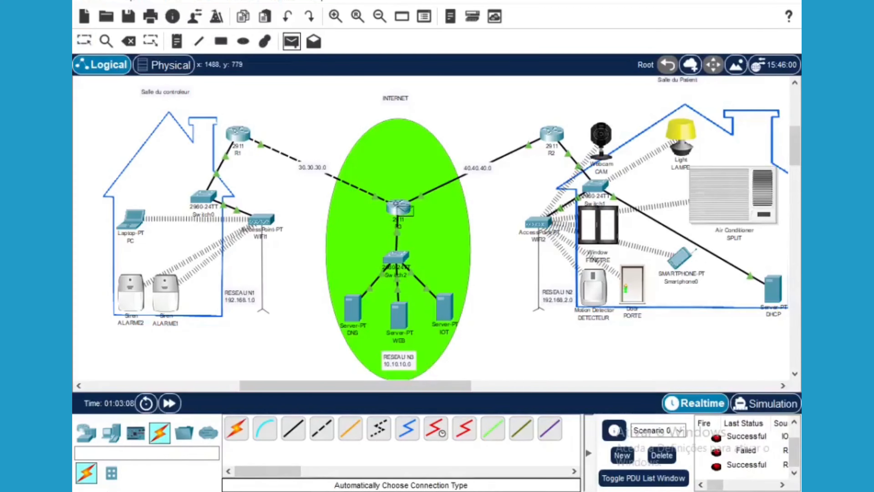
pyautogui.click(401, 209)
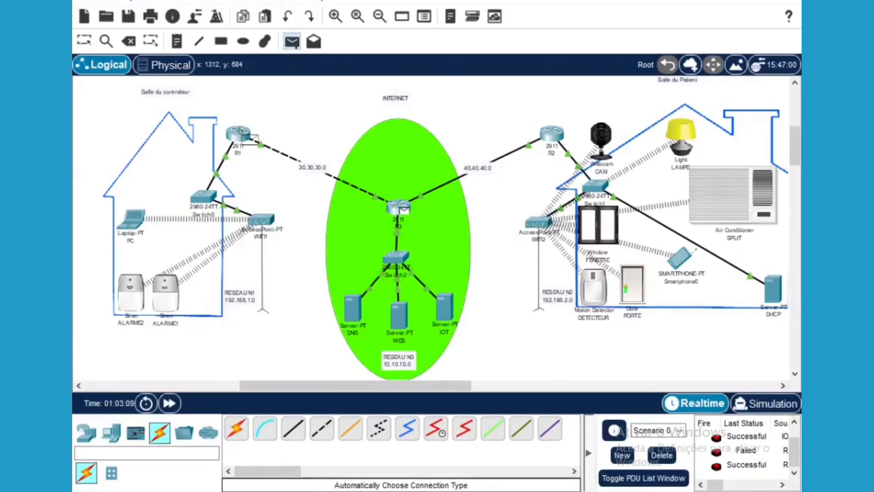
pyautogui.click(245, 136)
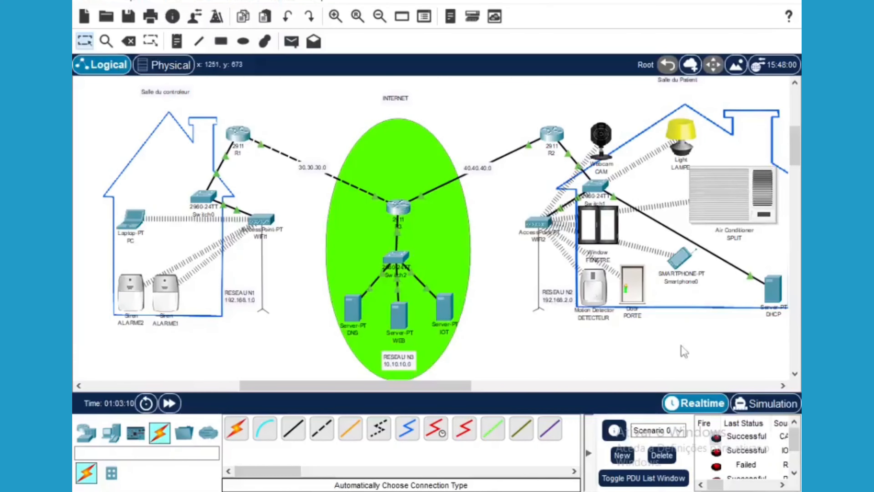
pyautogui.moveTo(796, 444); pyautogui.dragTo(797, 463)
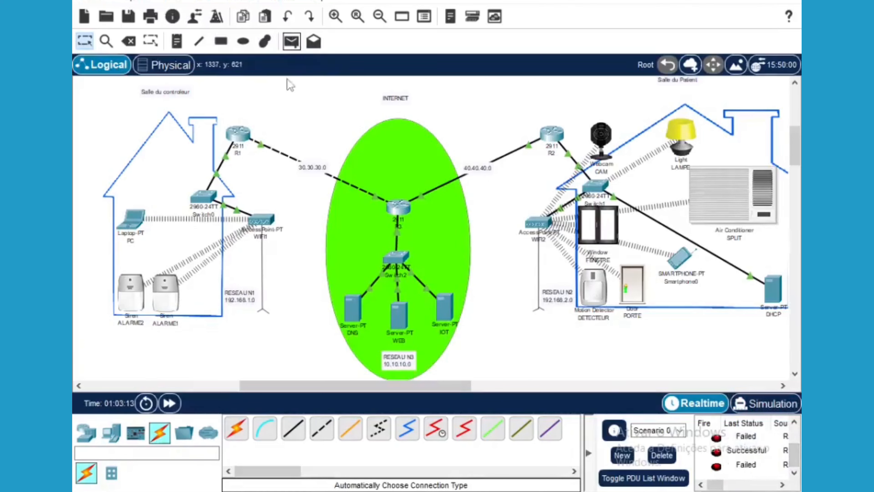
pyautogui.click(292, 41)
pyautogui.click(238, 133)
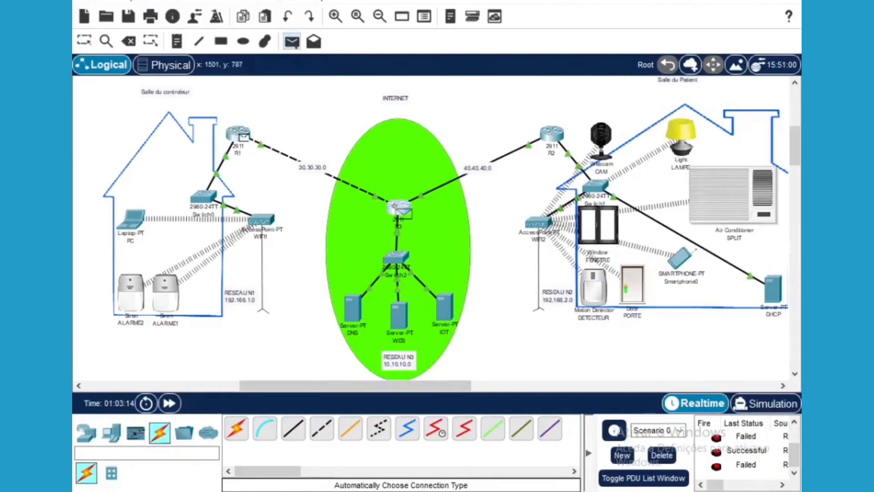
pyautogui.click(399, 208)
pyautogui.moveTo(796, 454); pyautogui.dragTo(793, 472)
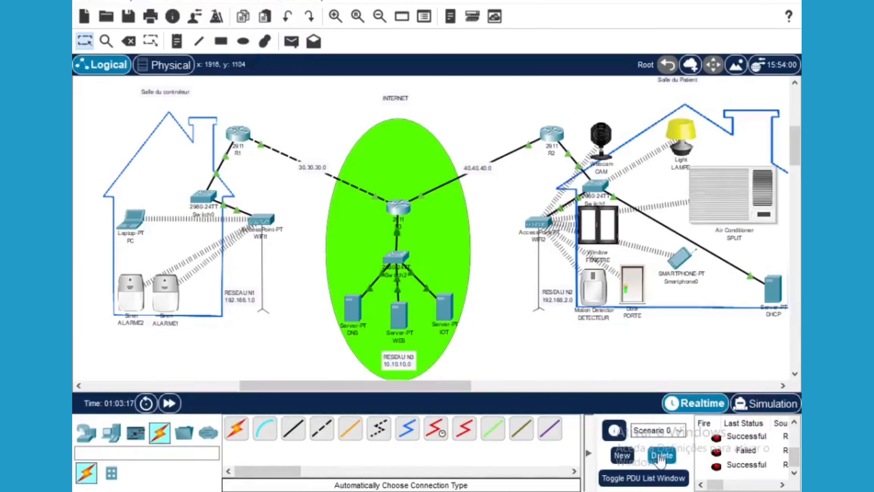
# Delete all test PDUs and their results from the PDU list
pyautogui.click(660, 459)
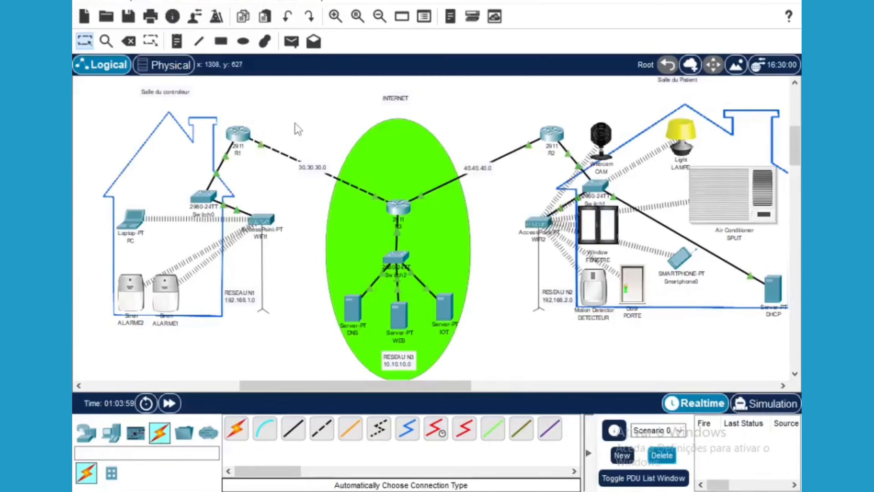
# Open router R1's Config > Routing > Static form
pyautogui.click(240, 137)
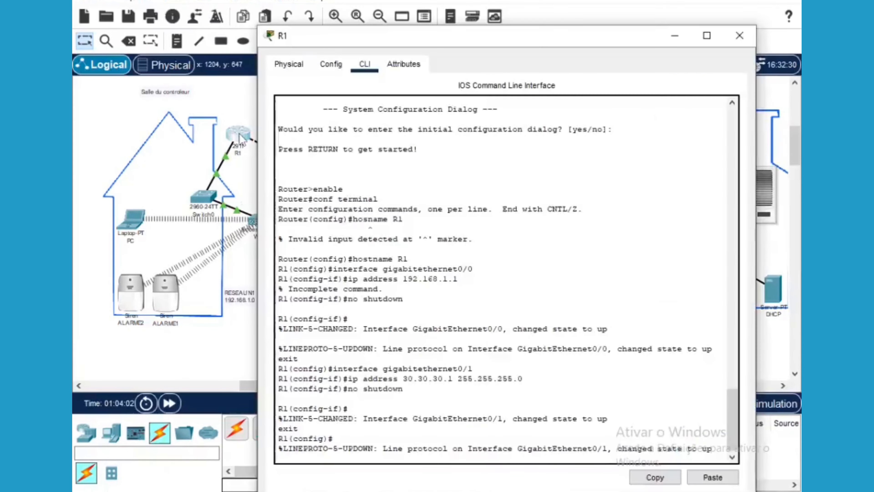
pyautogui.click(331, 67)
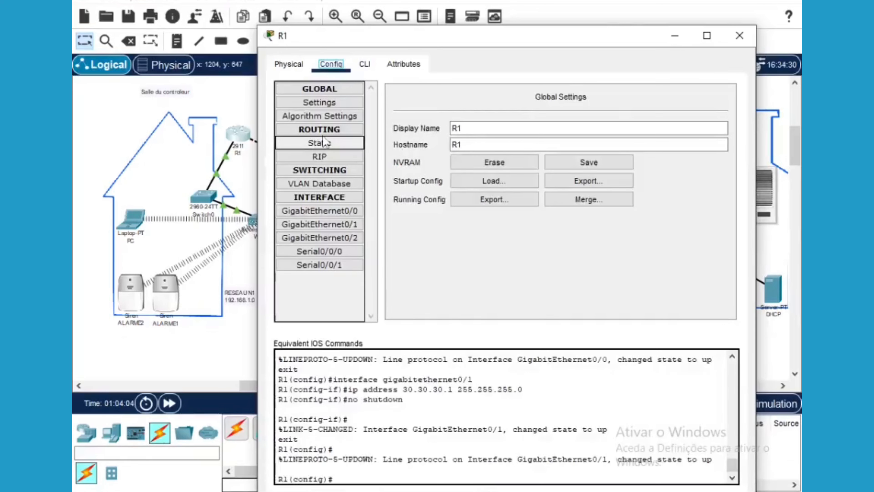
pyautogui.click(320, 143)
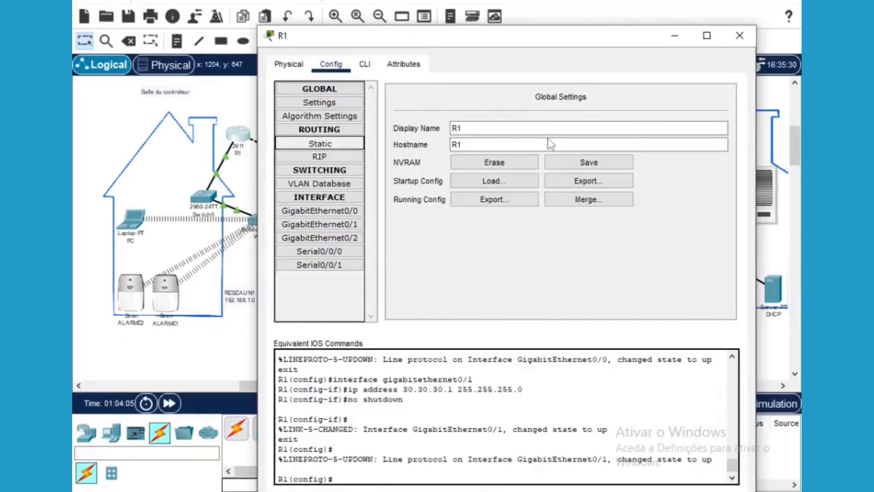
pyautogui.click(443, 113)
pyautogui.moveTo(458, 37); pyautogui.dragTo(635, 24)
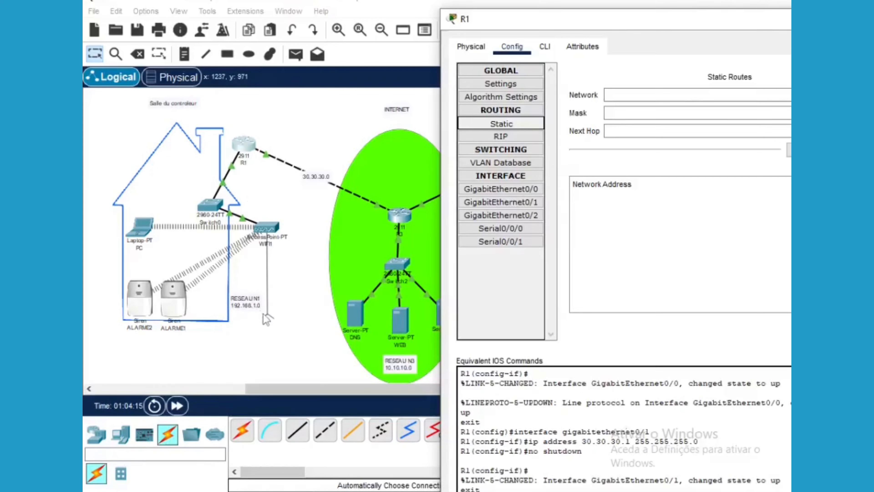
# Enter R1's route: network 10.10.10.0, mask 255.255.255.0, next hop 30.30.30.2
pyautogui.click(627, 189)
pyautogui.write('10.10.')
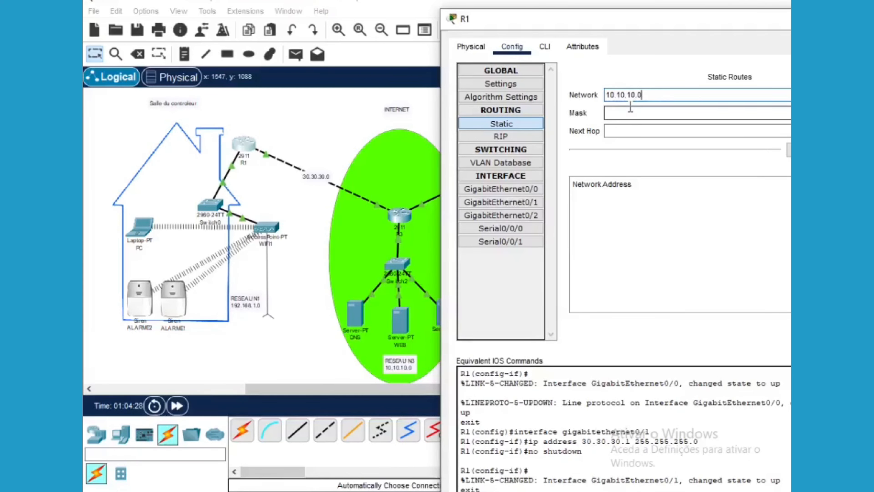
pyautogui.write('10.0')
pyautogui.click(621, 113)
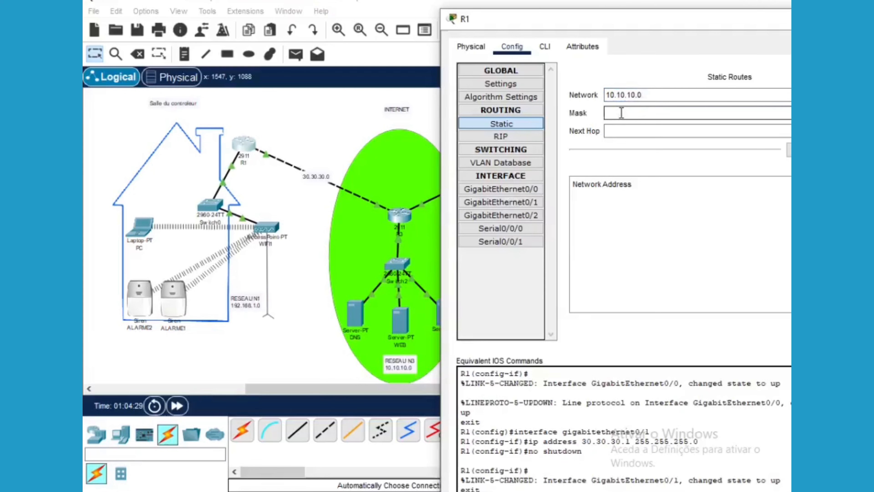
pyautogui.write('255.255.25')
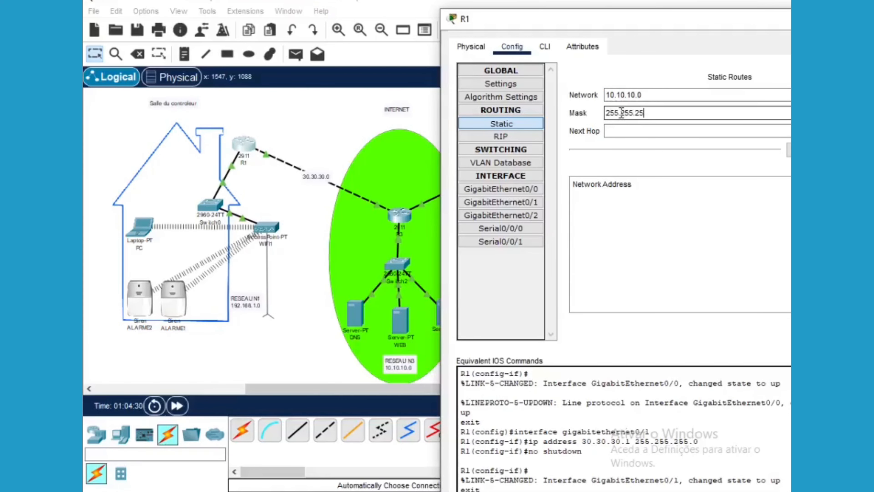
pyautogui.write('5.0')
pyautogui.click(610, 131)
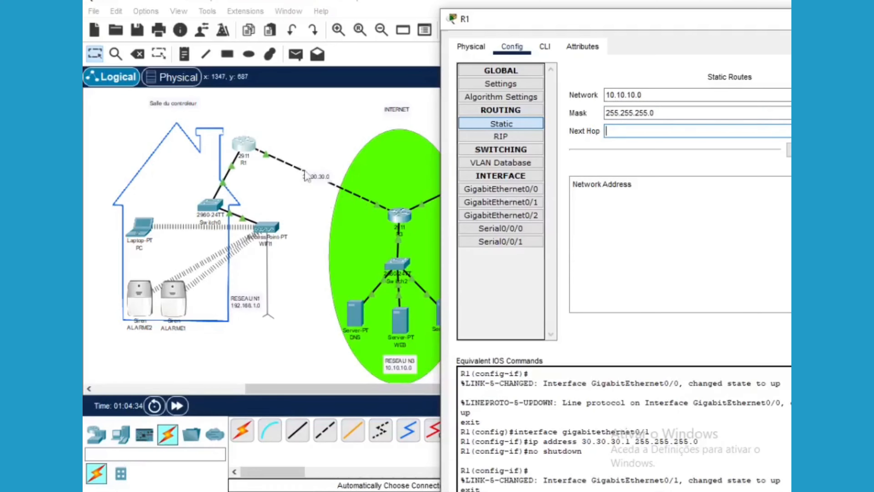
pyautogui.write('30.30.30.2')
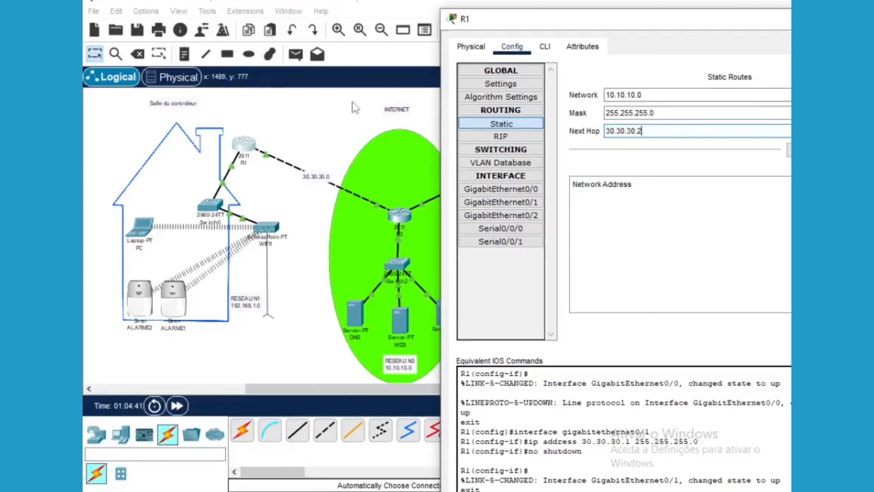
pyautogui.click(385, 158)
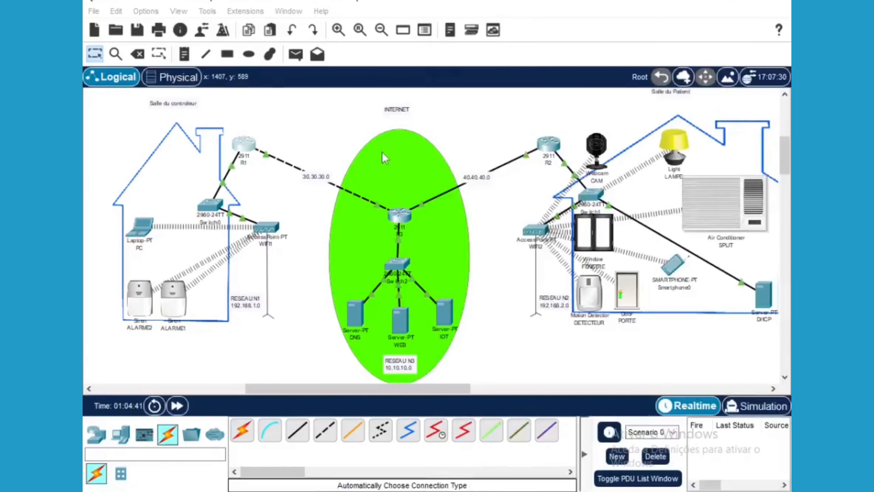
# Check R3's interface address 30.30.30.2 in its configuration
pyautogui.click(396, 222)
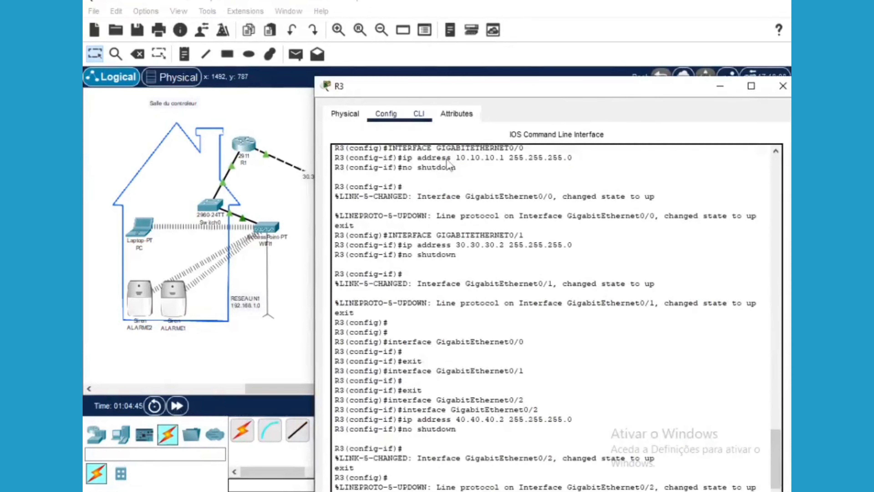
pyautogui.click(386, 114)
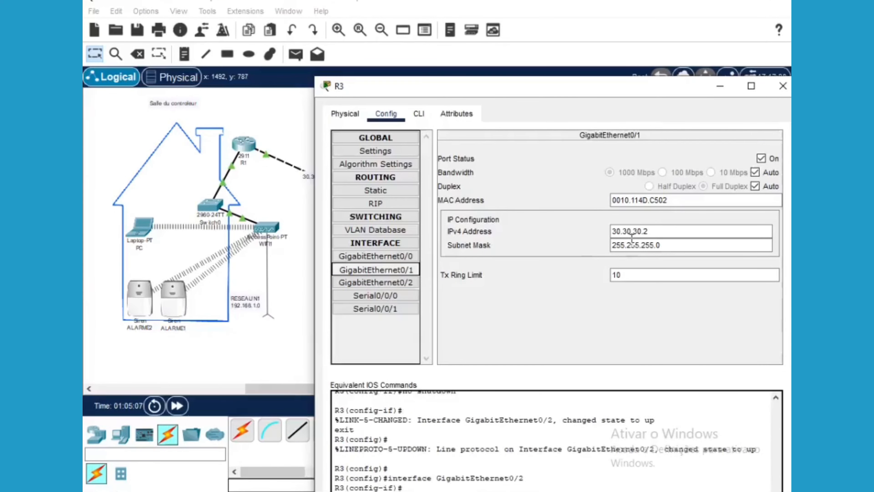
pyautogui.click(720, 86)
# Add R1's static route to 10.10.10.0/24 via 30.30.30.2
pyautogui.click(246, 145)
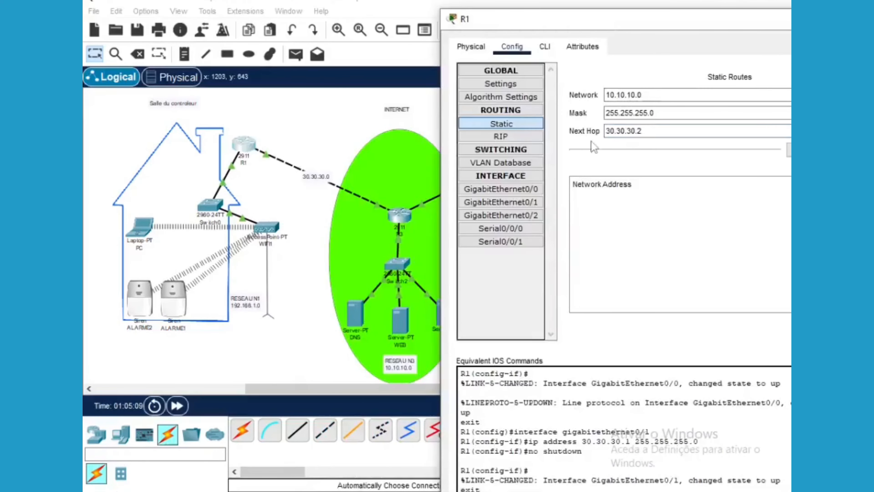
pyautogui.click(642, 131)
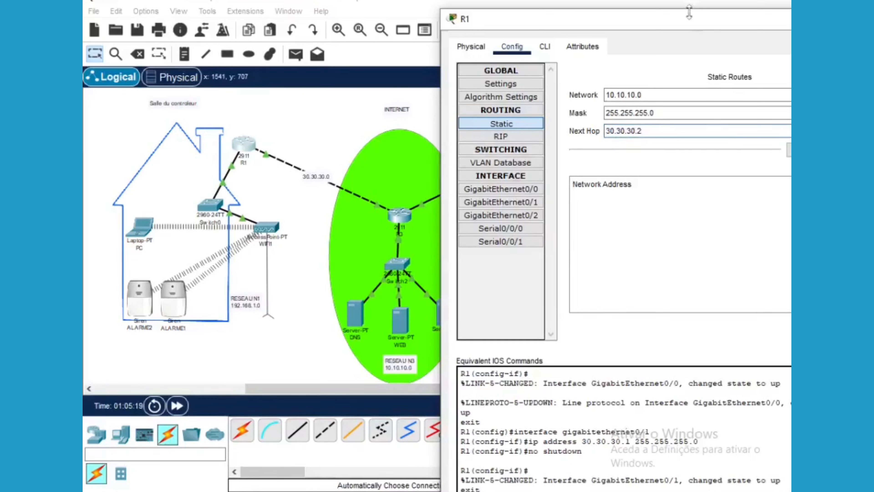
pyautogui.moveTo(692, 22); pyautogui.dragTo(507, 33)
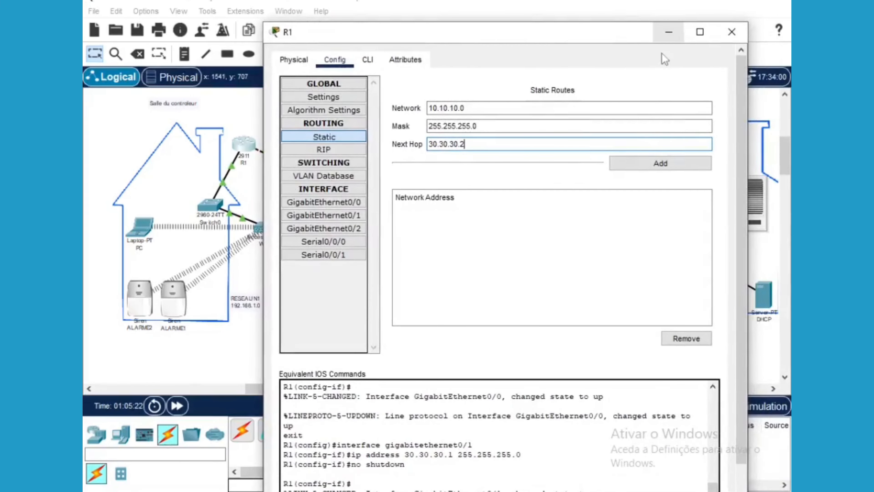
pyautogui.click(661, 163)
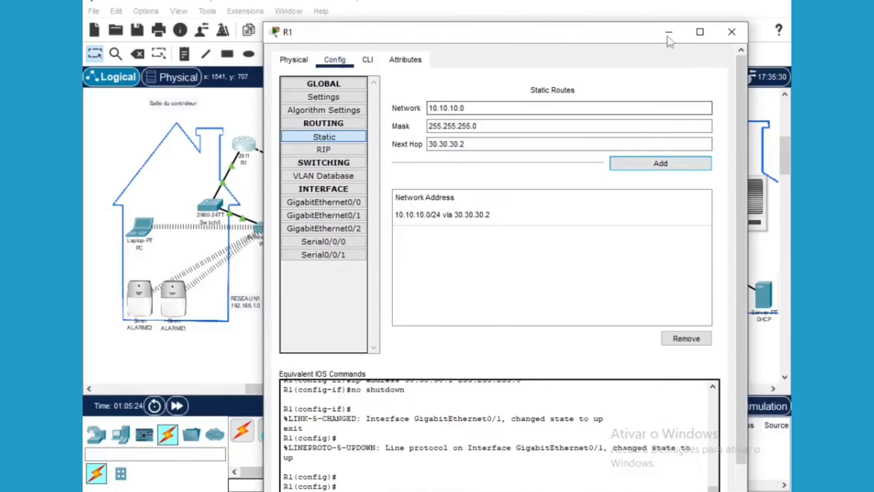
pyautogui.click(669, 33)
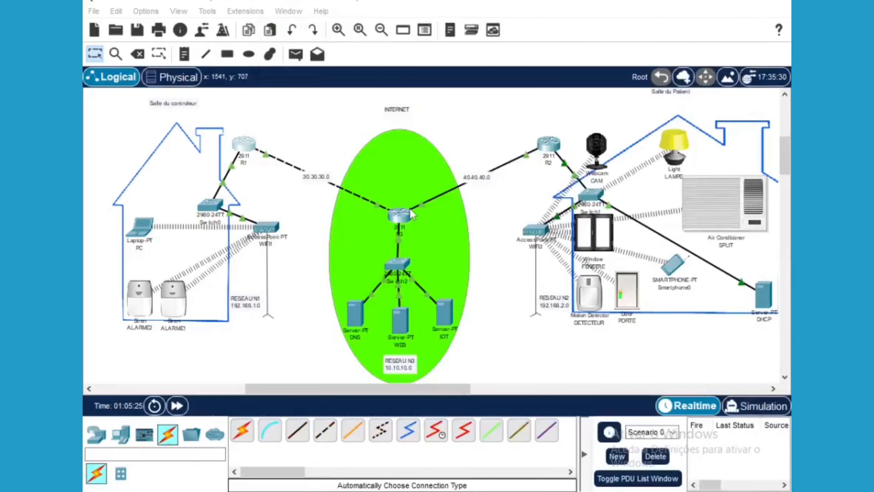
# Enter R3's static route: network 192.168.1.0, mask 255.255.255.0, next hop 30.30.30.1
pyautogui.click(399, 220)
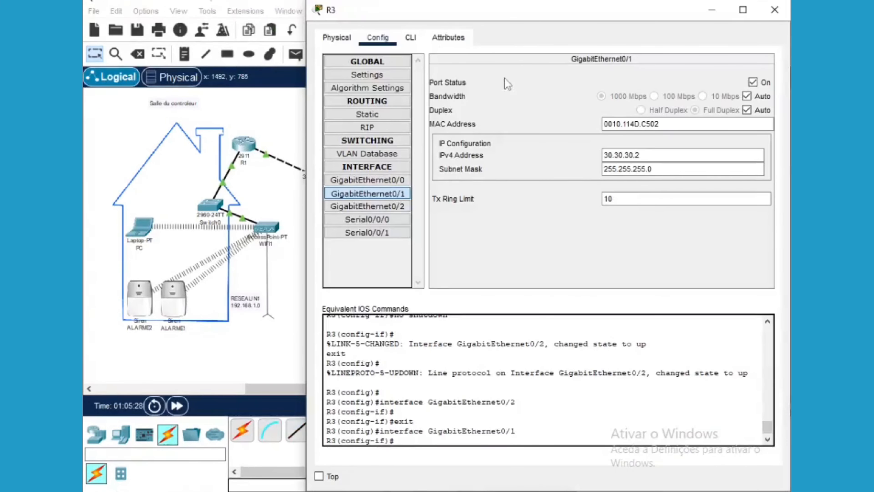
pyautogui.moveTo(395, 12); pyautogui.dragTo(454, 19)
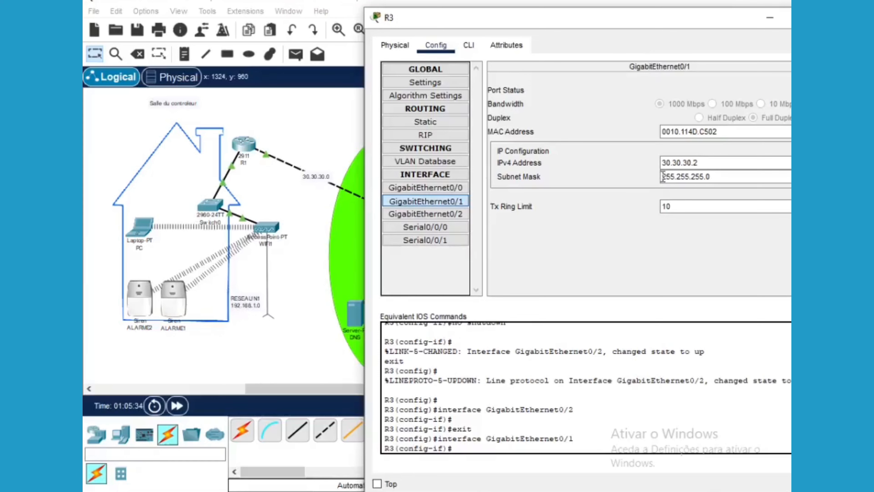
pyautogui.click(435, 109)
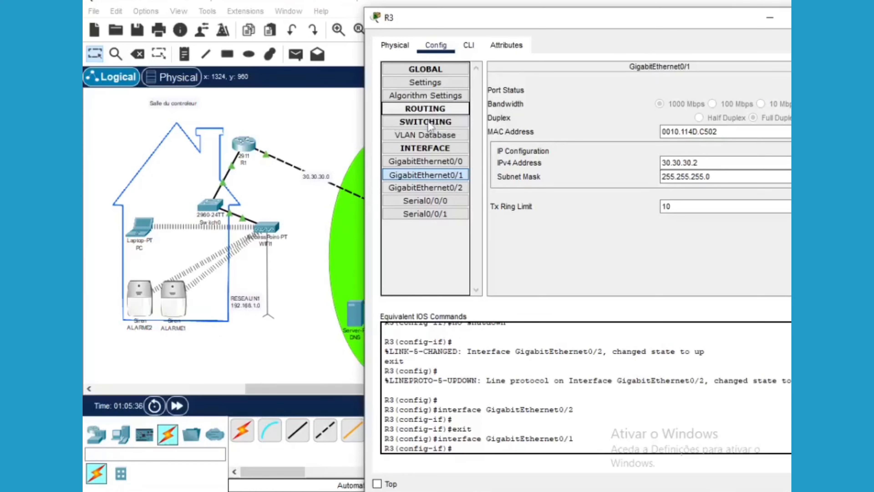
pyautogui.click(430, 108)
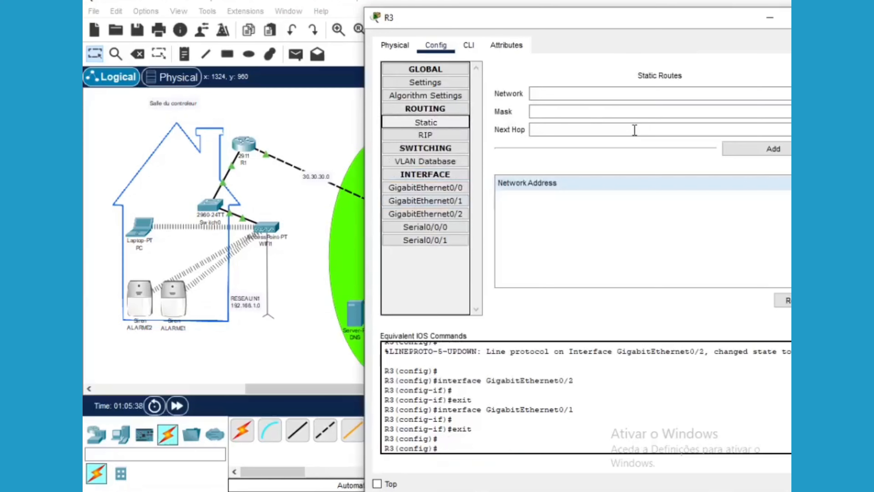
pyautogui.click(558, 93)
pyautogui.write('192.168.1.0')
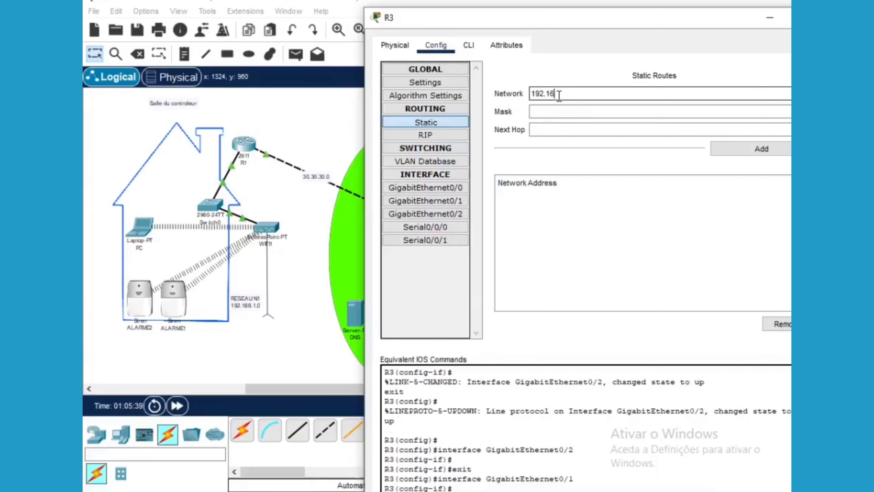
pyautogui.click(551, 111)
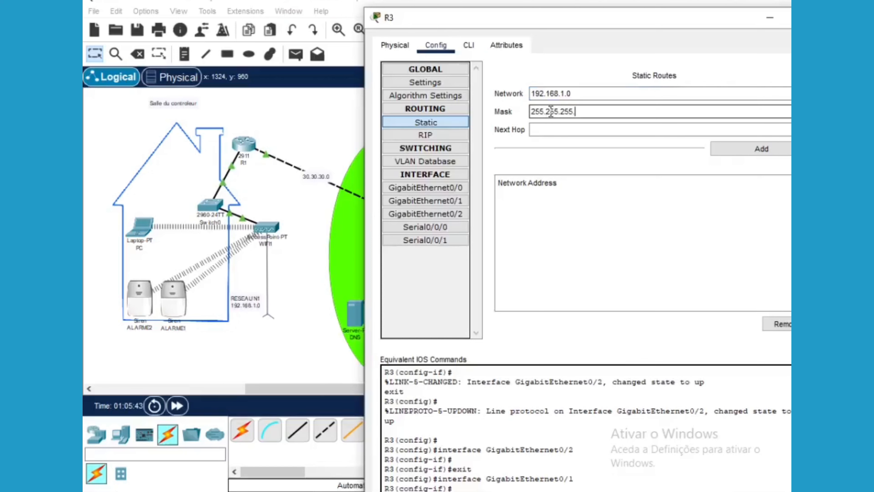
pyautogui.click(552, 129)
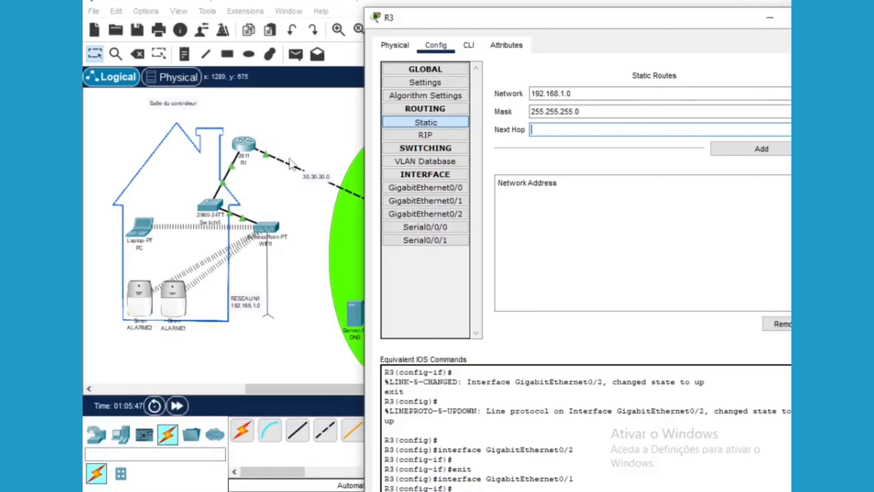
pyautogui.write('30.30.30.1')
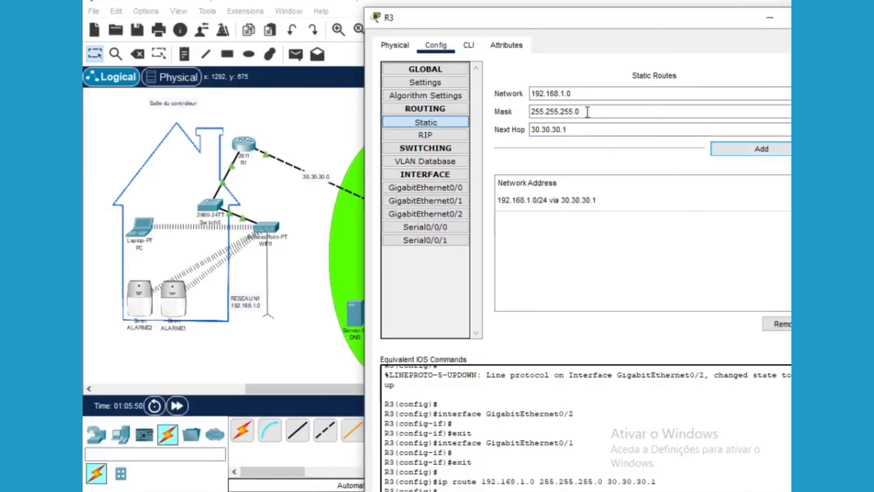
pyautogui.moveTo(618, 22); pyautogui.dragTo(514, 27)
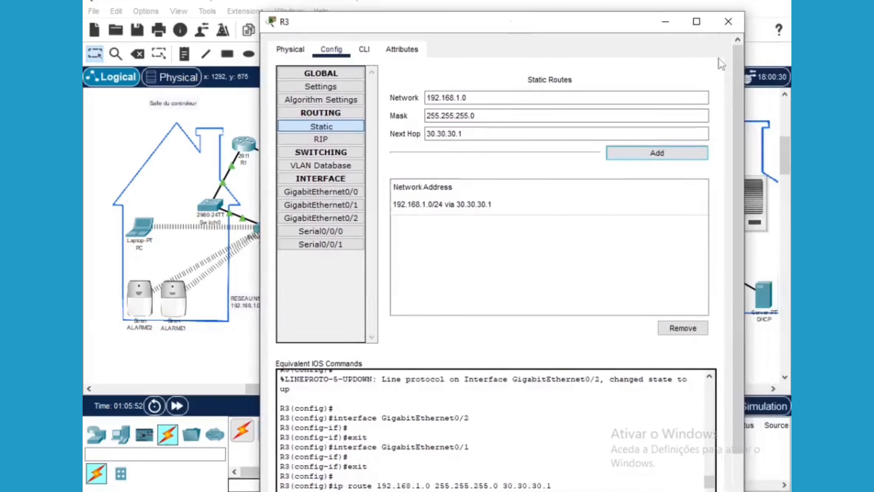
pyautogui.click(664, 22)
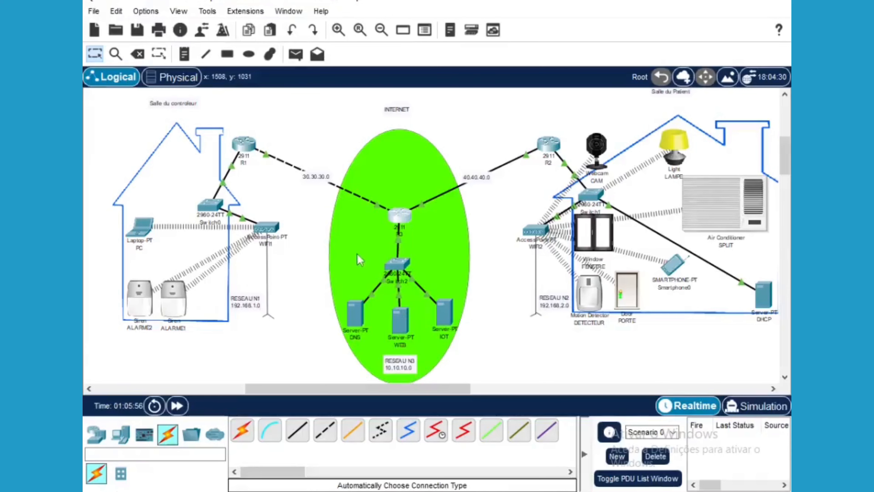
# Ping Server IOT from the laptop PC, which fails, then start another PDU from the laptop
pyautogui.click(296, 55)
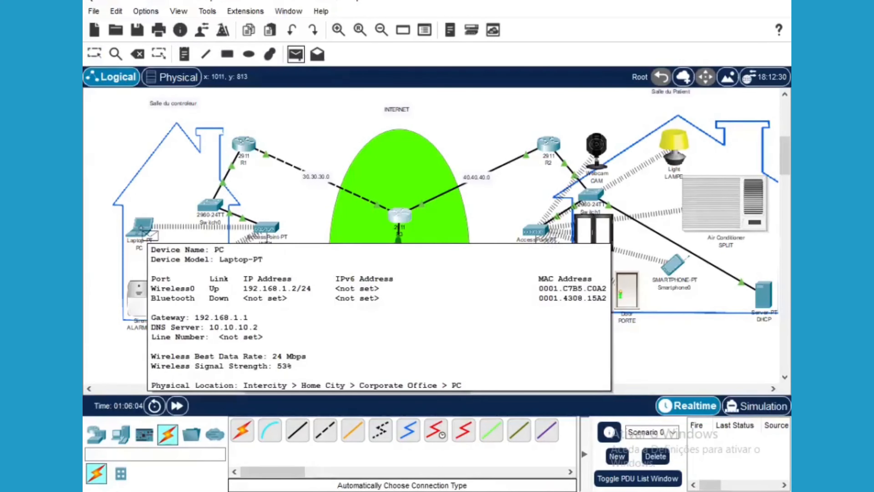
pyautogui.click(150, 234)
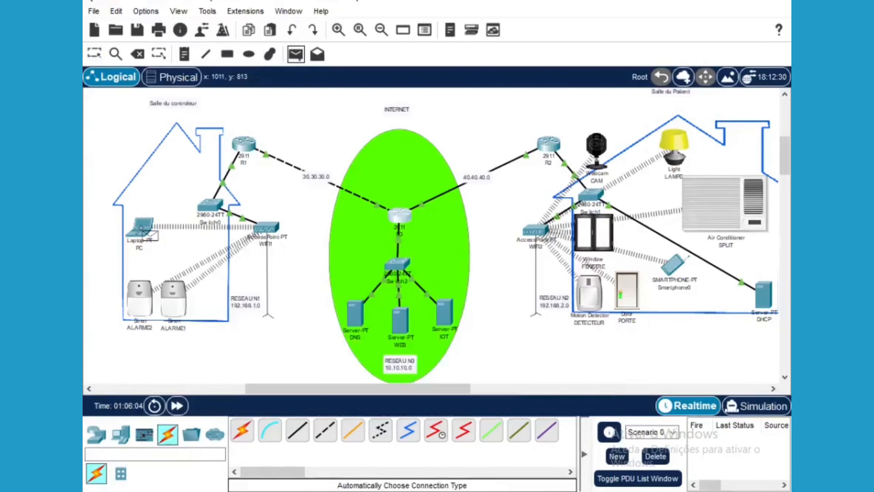
pyautogui.click(442, 310)
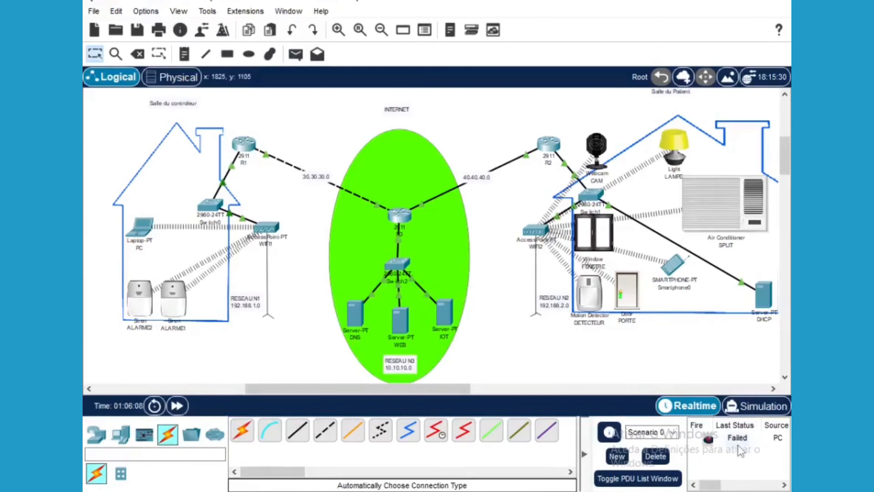
pyautogui.click(295, 59)
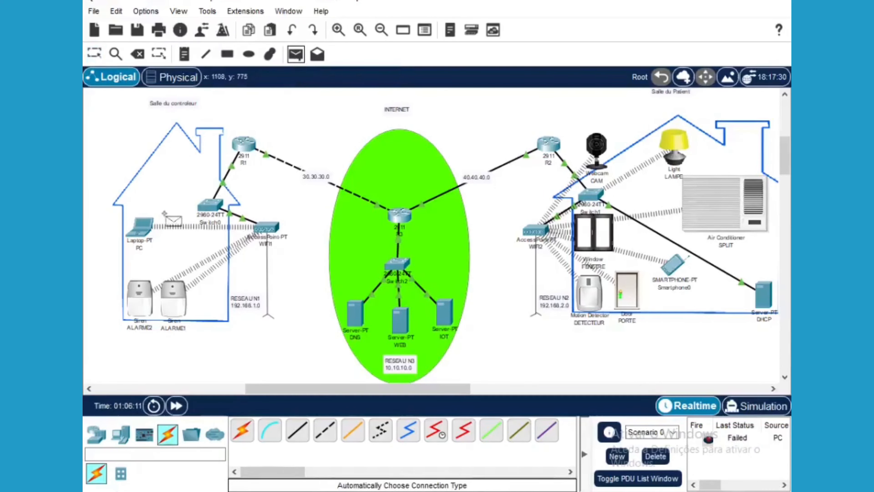
pyautogui.click(139, 227)
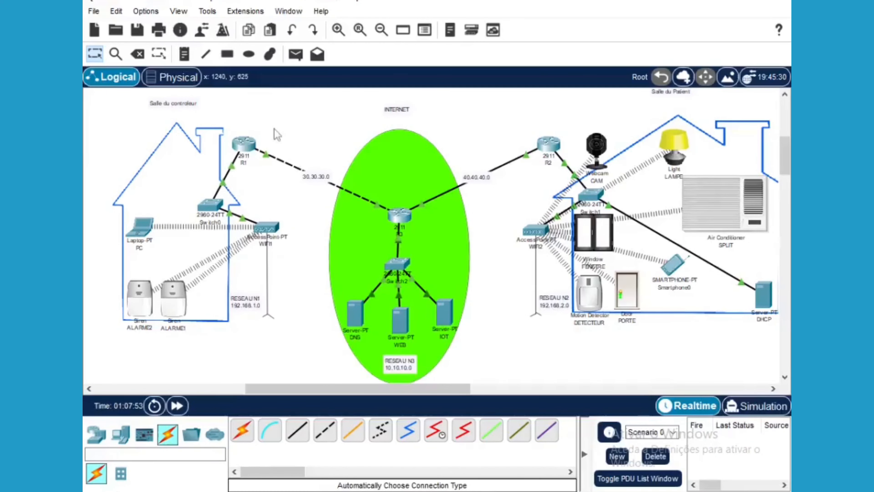
# Set R1's GigabitEthernet0/0 address to 192.168.1.1 with mask 255.255.255.0
pyautogui.click(244, 146)
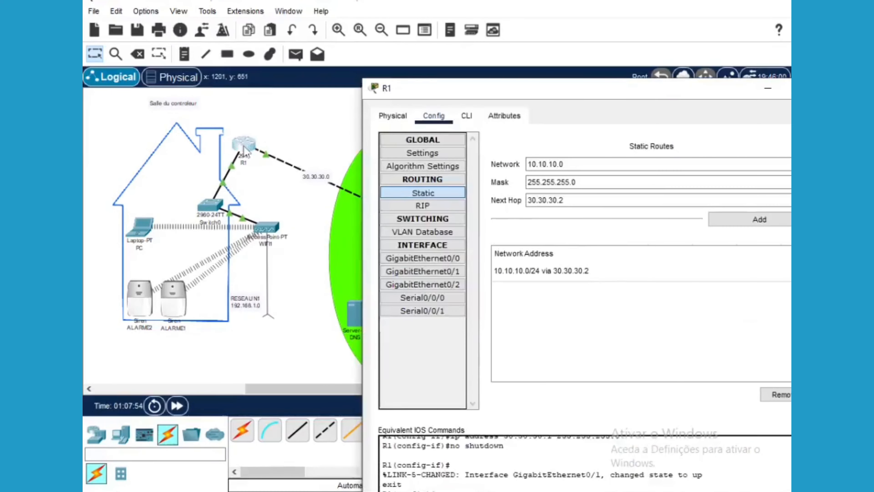
pyautogui.moveTo(578, 92); pyautogui.dragTo(471, 34)
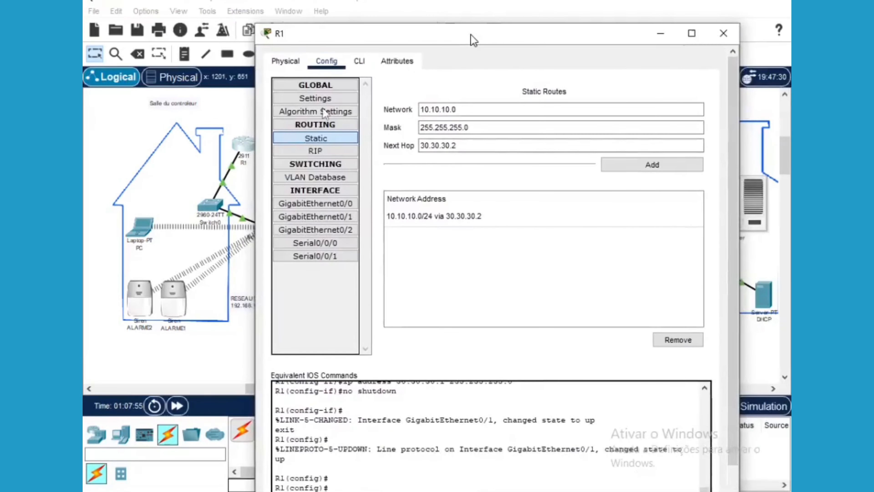
pyautogui.click(304, 202)
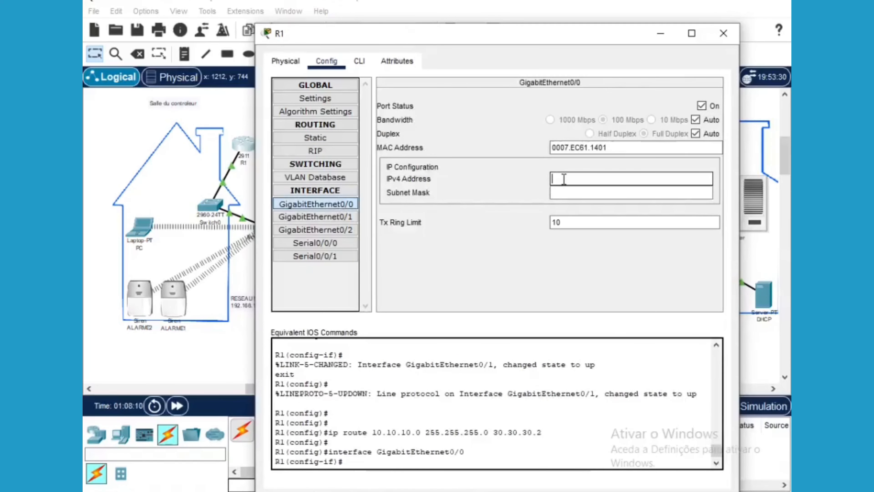
pyautogui.write('192.168.')
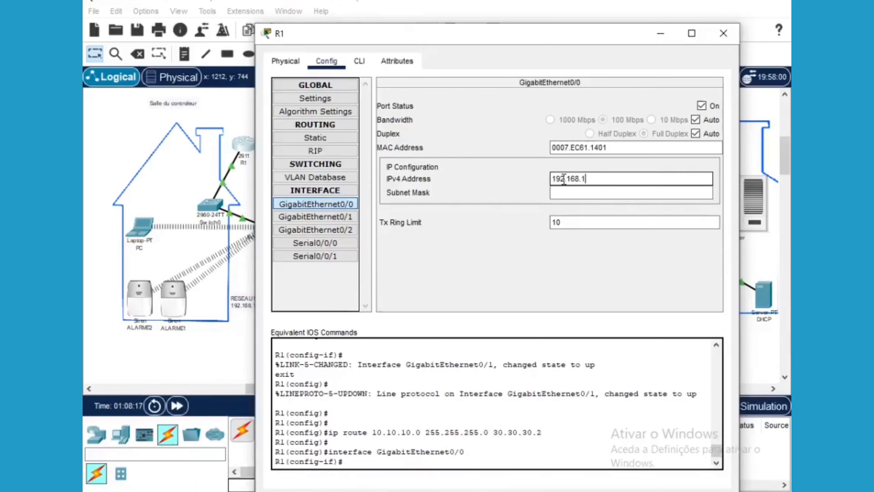
pyautogui.write('1.1')
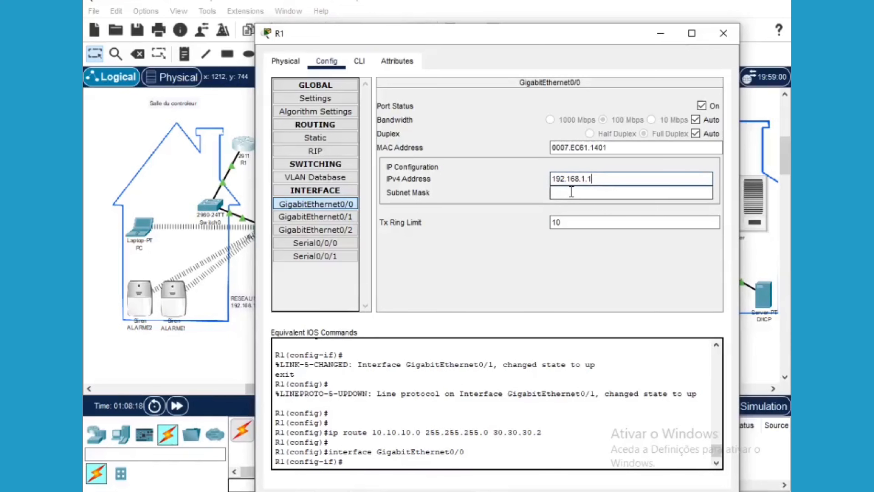
pyautogui.click(572, 191)
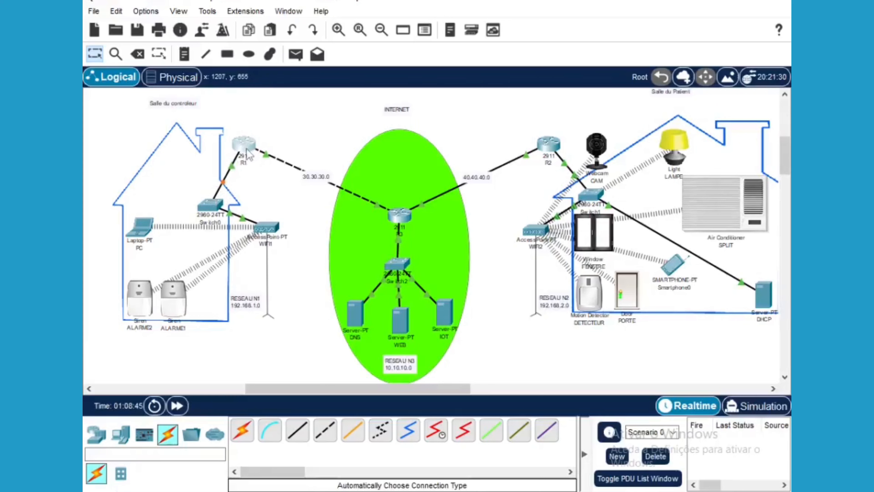
# Send a simple PDU from the laptop PC to Server IOT
pyautogui.click(293, 59)
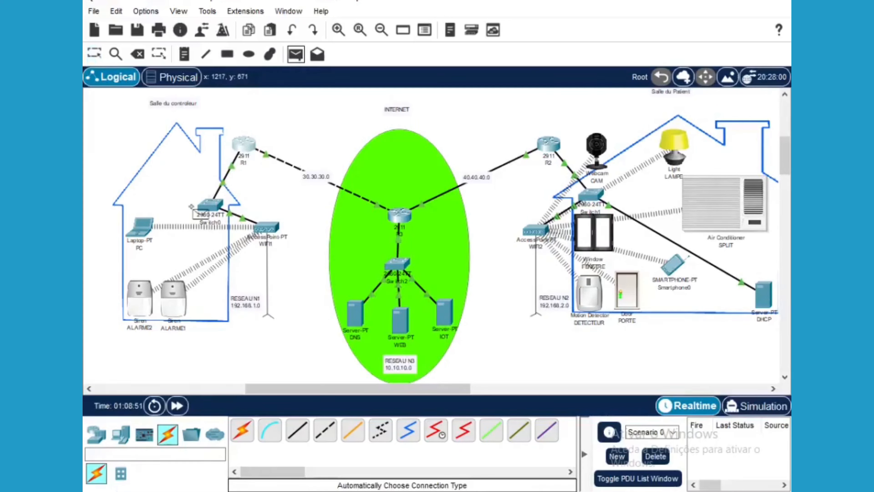
pyautogui.click(141, 230)
pyautogui.click(443, 310)
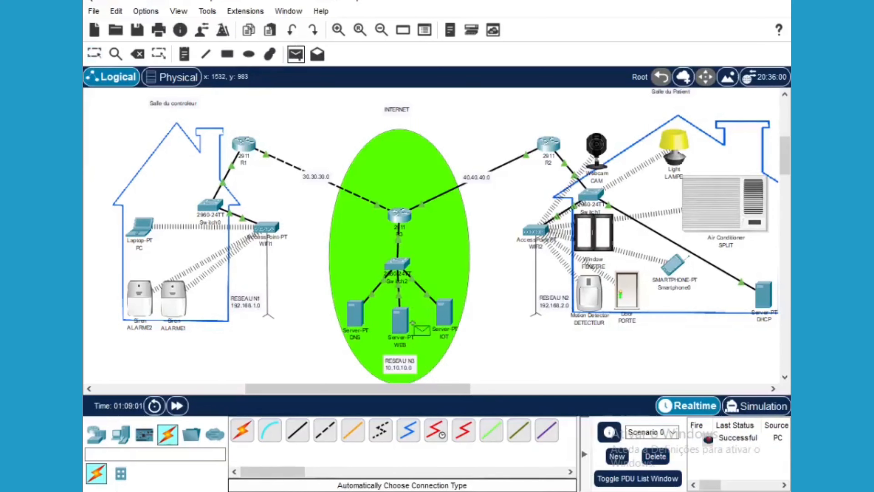
# Send PDUs from Server WEB to Siren ALARME2 and to another house-one device
pyautogui.moveTo(400, 324)
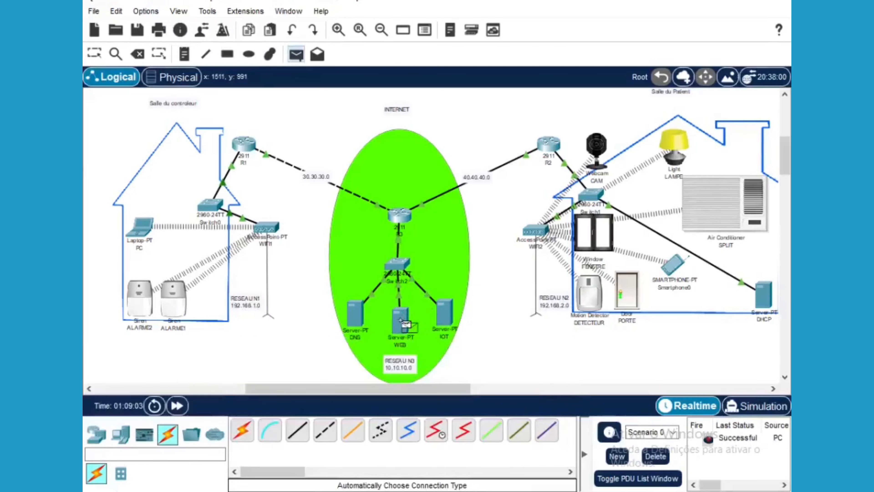
pyautogui.click(406, 325)
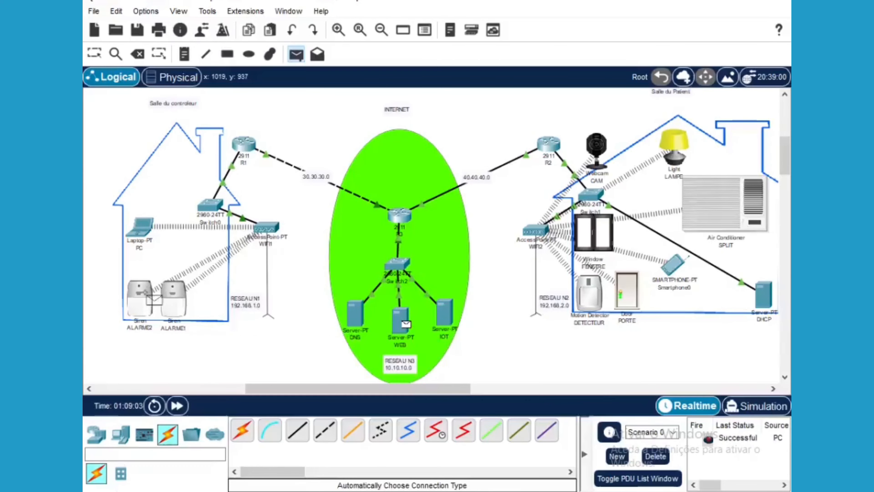
pyautogui.click(151, 299)
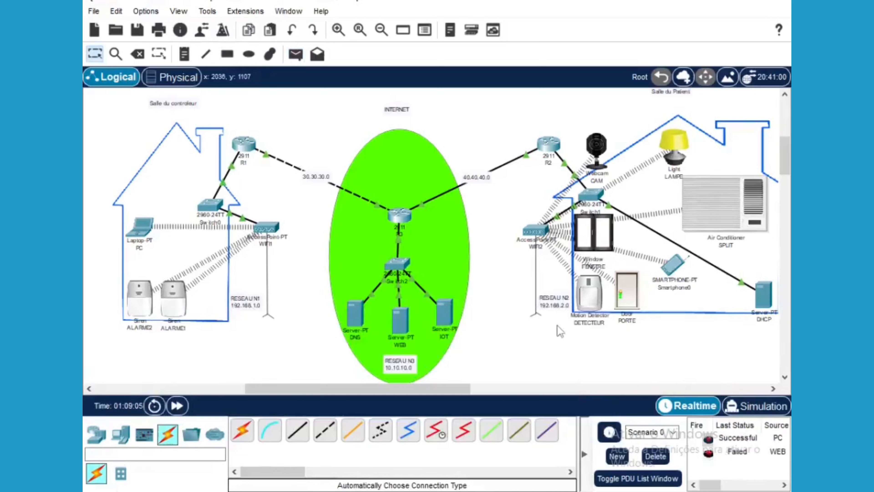
pyautogui.click(295, 54)
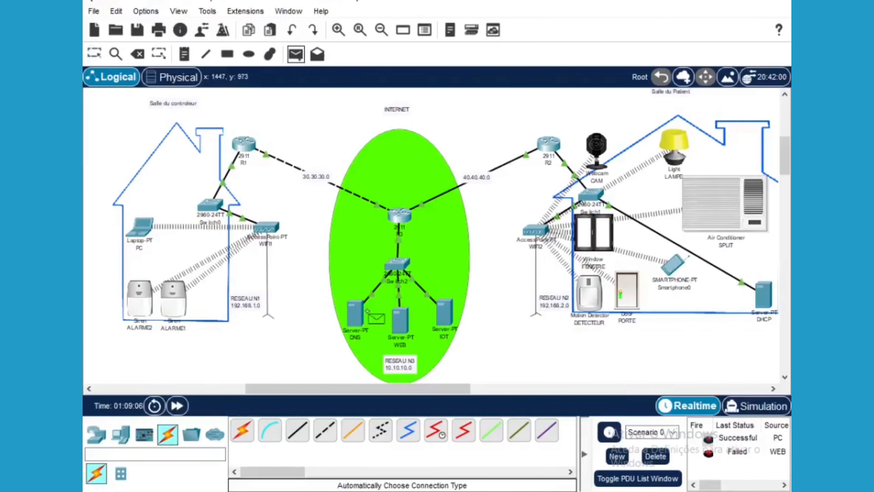
pyautogui.click(401, 325)
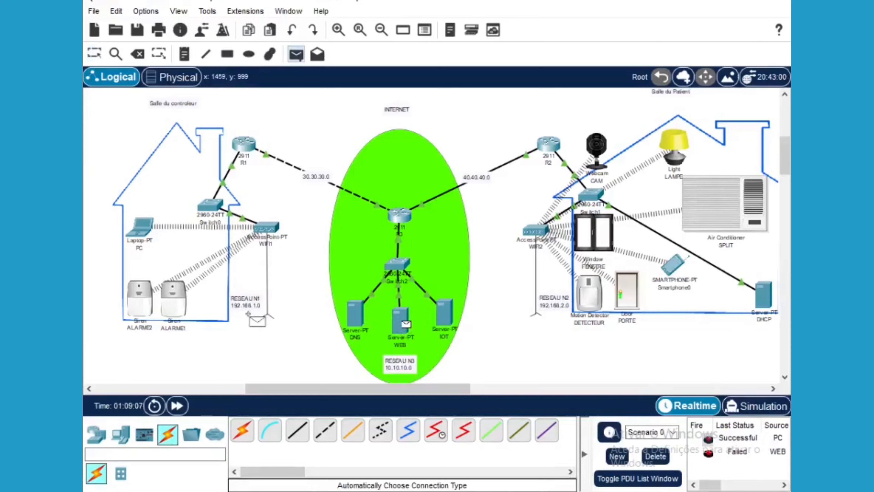
pyautogui.click(139, 297)
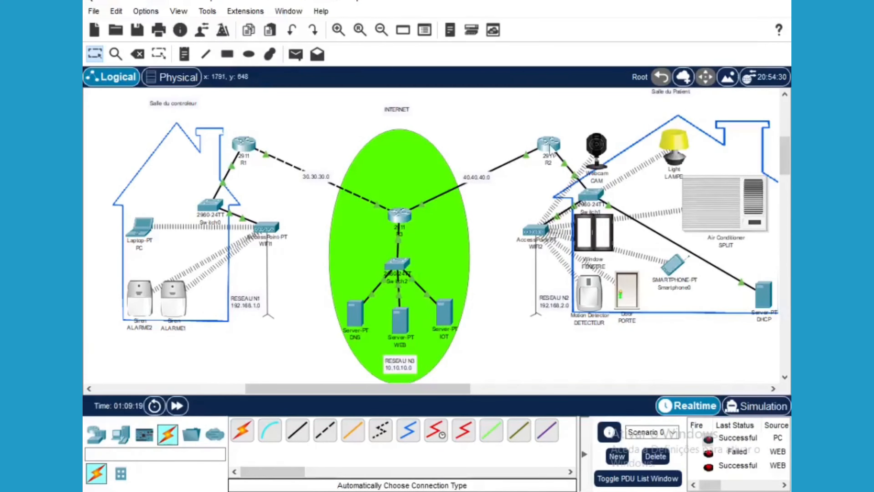
pyautogui.moveTo(552, 151)
# Open R3's static route form and set the destination network to 192.168.2.0
pyautogui.click(402, 214)
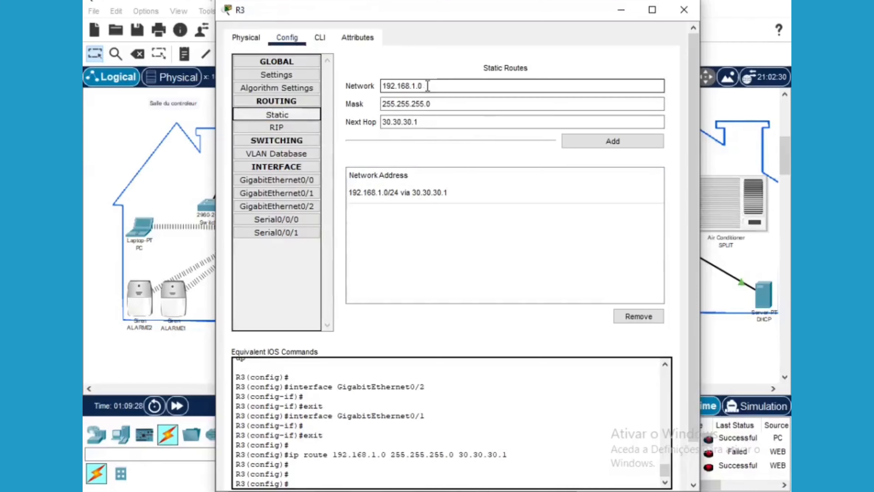
pyautogui.moveTo(467, 17); pyautogui.dragTo(307, 60)
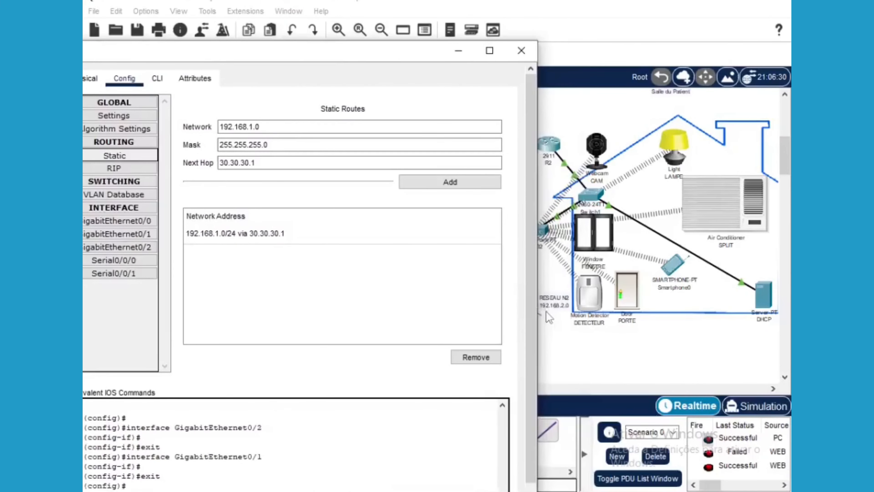
pyautogui.click(400, 221)
pyautogui.click(251, 127)
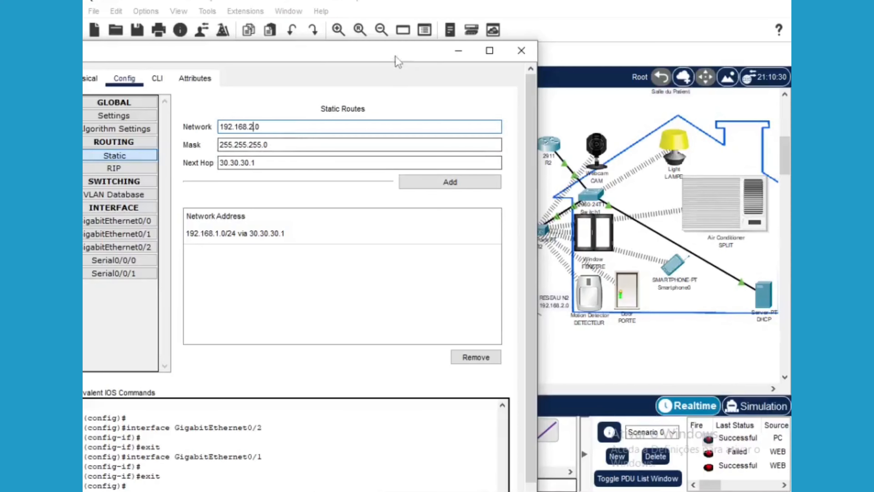
pyautogui.moveTo(396, 59); pyautogui.dragTo(267, 41)
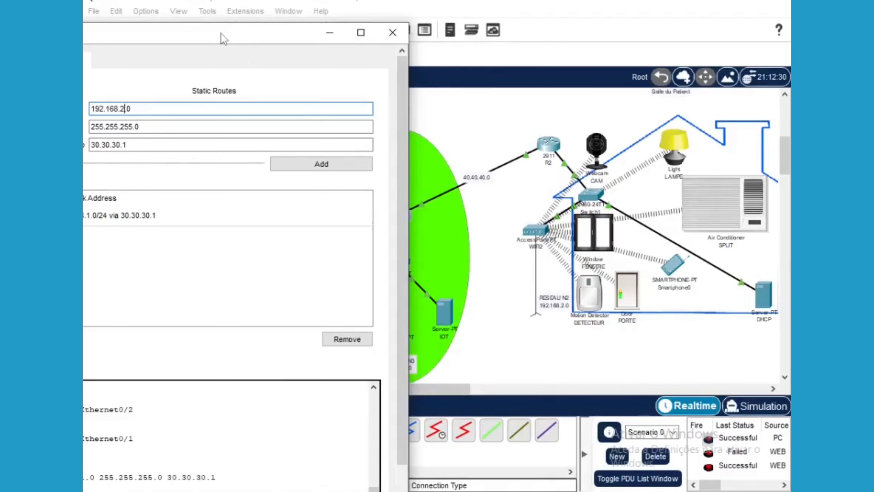
pyautogui.moveTo(221, 37); pyautogui.dragTo(289, 47)
pyautogui.moveTo(369, 56); pyautogui.dragTo(481, 58)
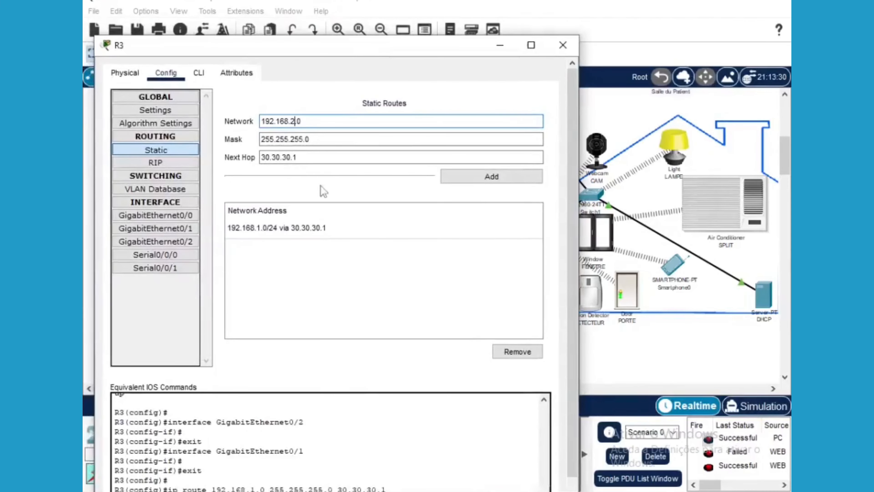
# Set mask 255.255.255.0 and next hop 40.40.40.1, then add the route on R3
pyautogui.click(305, 142)
pyautogui.click(275, 157)
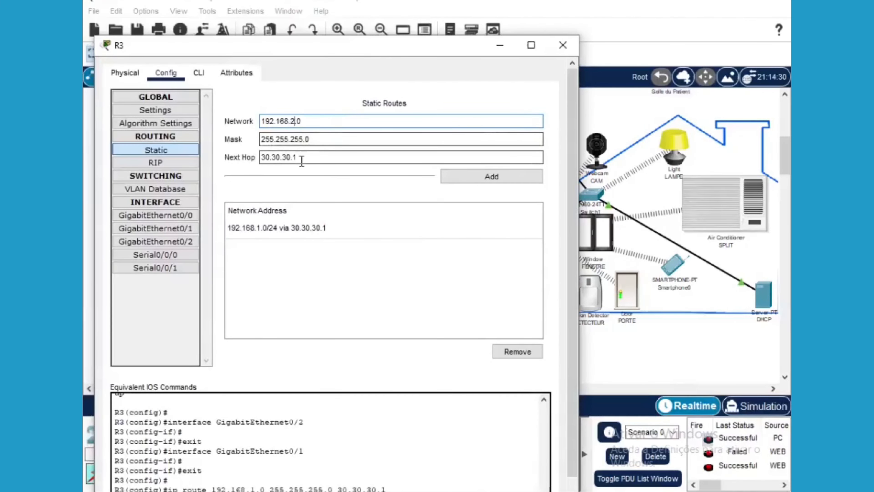
pyautogui.moveTo(297, 157); pyautogui.dragTo(262, 158)
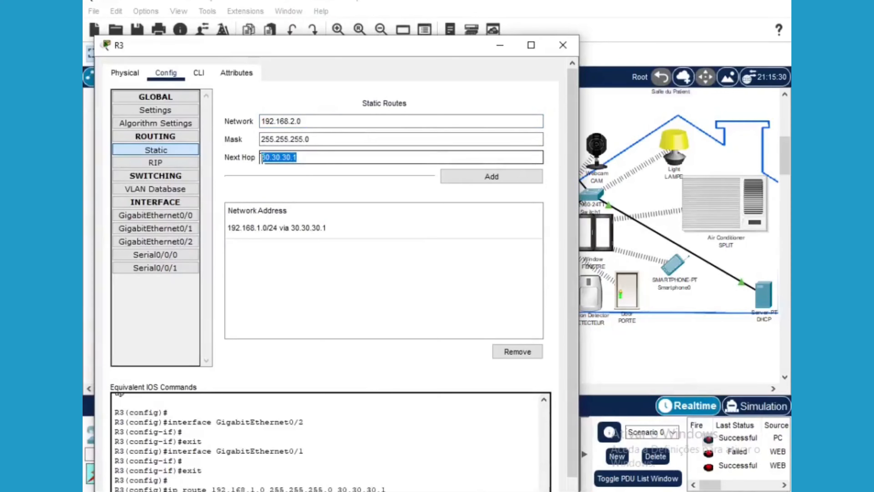
pyautogui.write('40.')
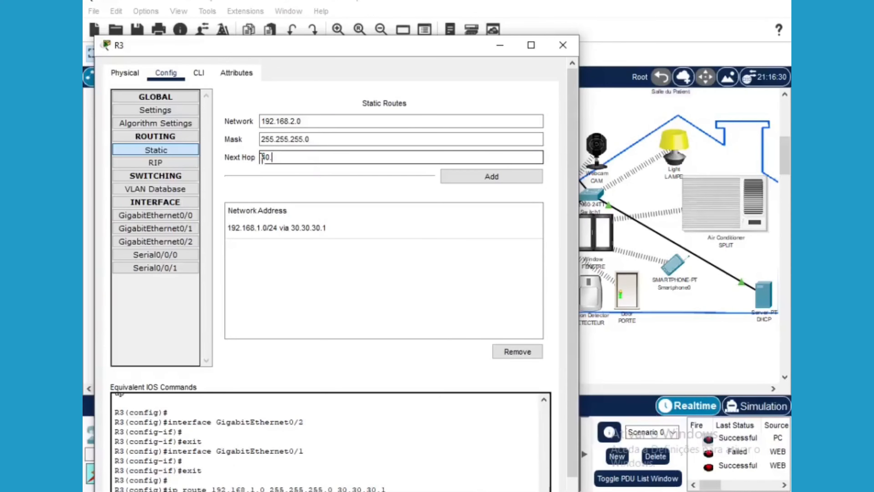
pyautogui.write('40.40.')
pyautogui.write('1')
pyautogui.click(485, 181)
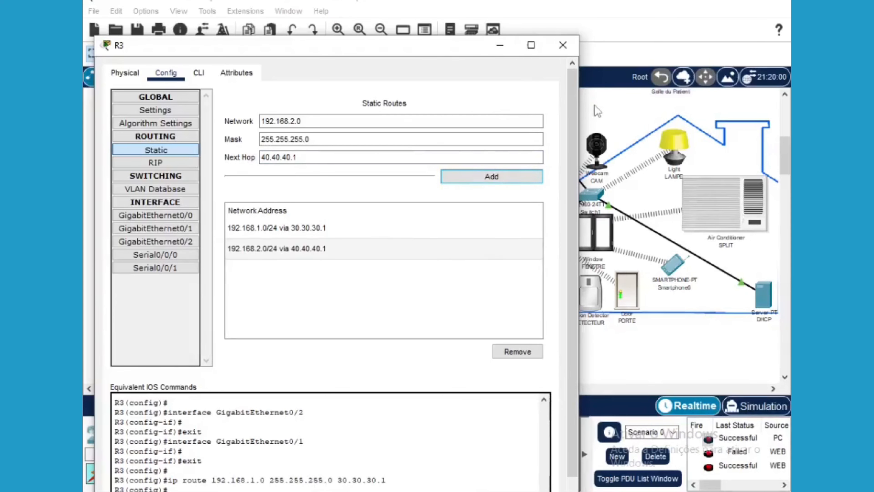
pyautogui.click(598, 111)
pyautogui.click(548, 149)
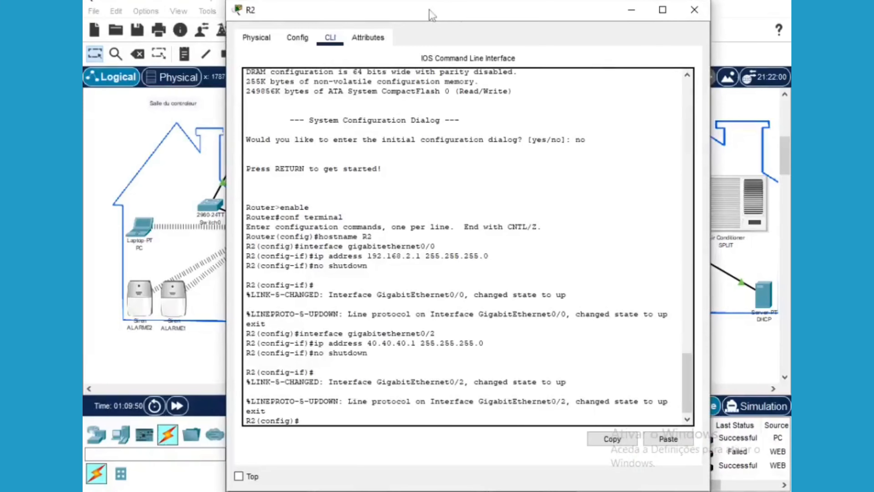
# Open R2's Config > Routing > Static settings
pyautogui.moveTo(451, 20); pyautogui.dragTo(710, 36)
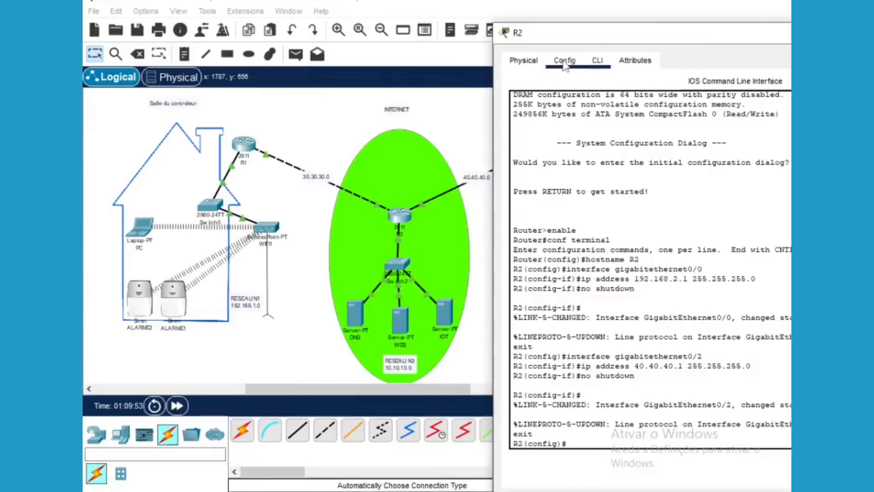
pyautogui.click(578, 61)
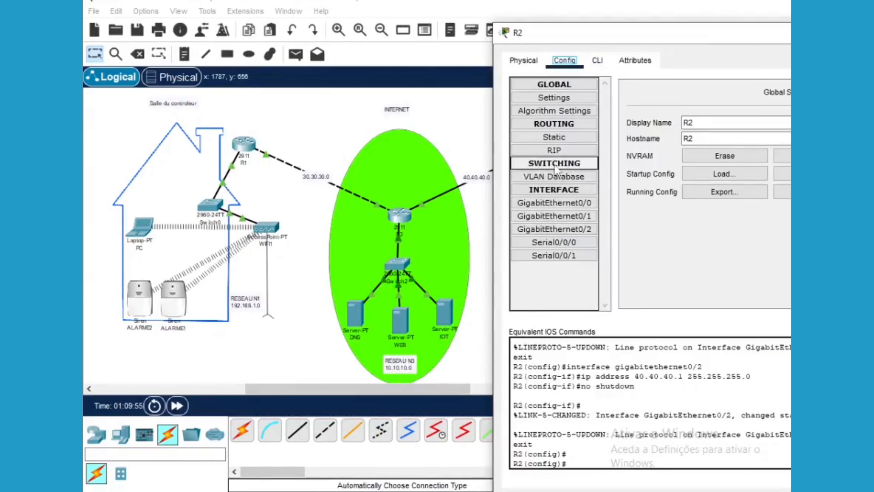
pyautogui.click(565, 141)
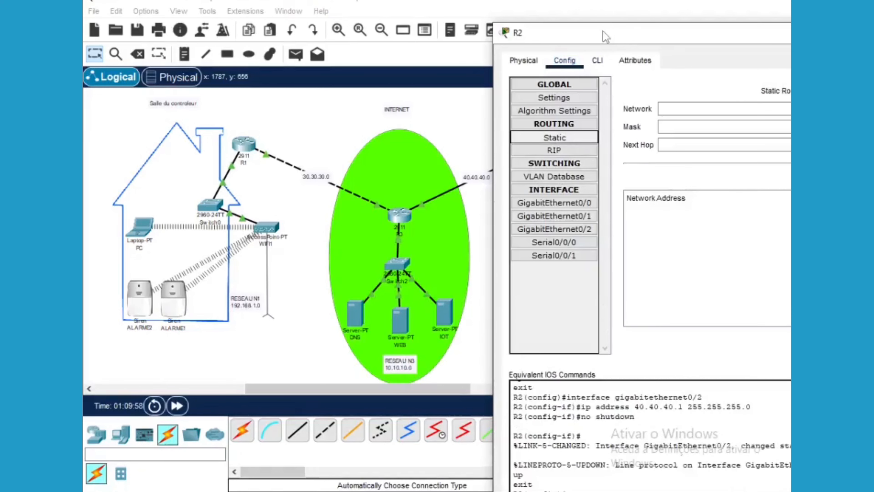
pyautogui.moveTo(610, 36); pyautogui.dragTo(590, 35)
# Add R2's route: network 10.10.10.0, mask 255.255.255.0, next hop 40.40.40.2
pyautogui.click(664, 107)
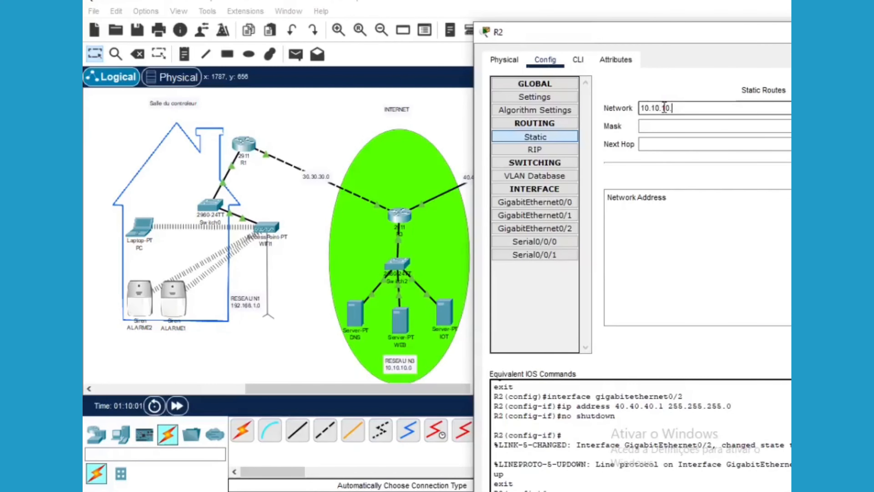
pyautogui.click(660, 127)
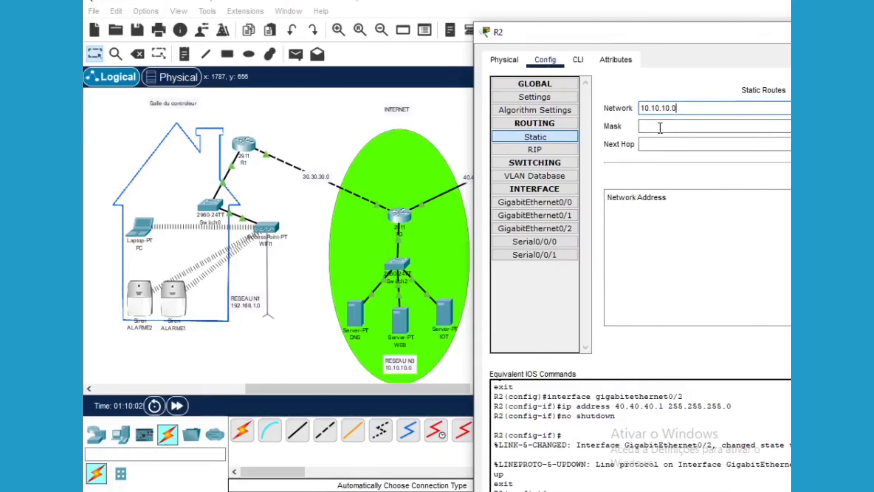
pyautogui.write('255.255.2')
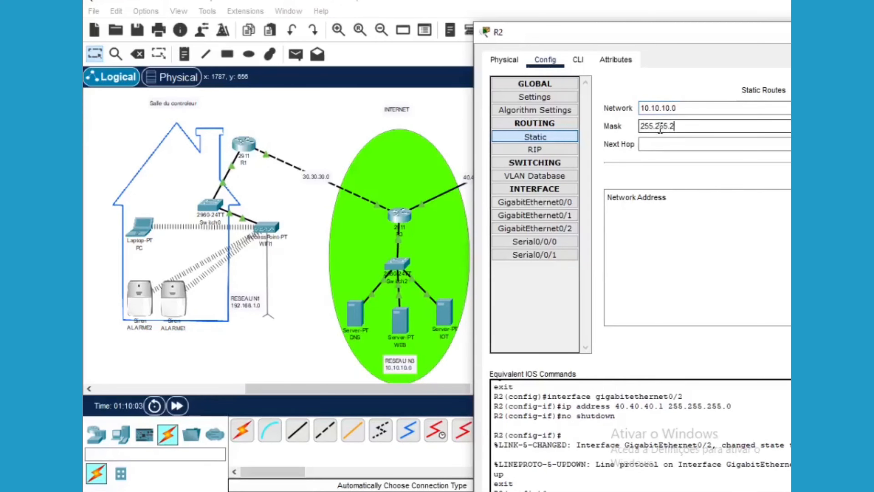
pyautogui.write('55.0')
pyautogui.click(661, 144)
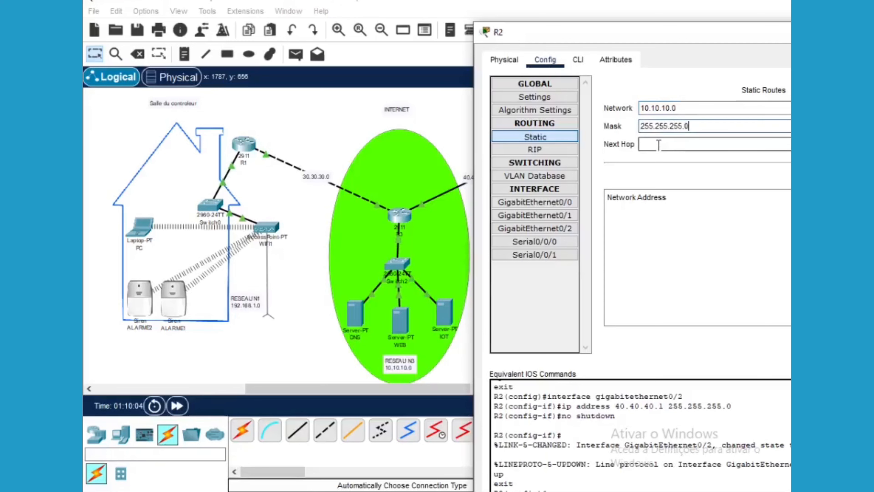
pyautogui.moveTo(616, 32); pyautogui.dragTo(470, 65)
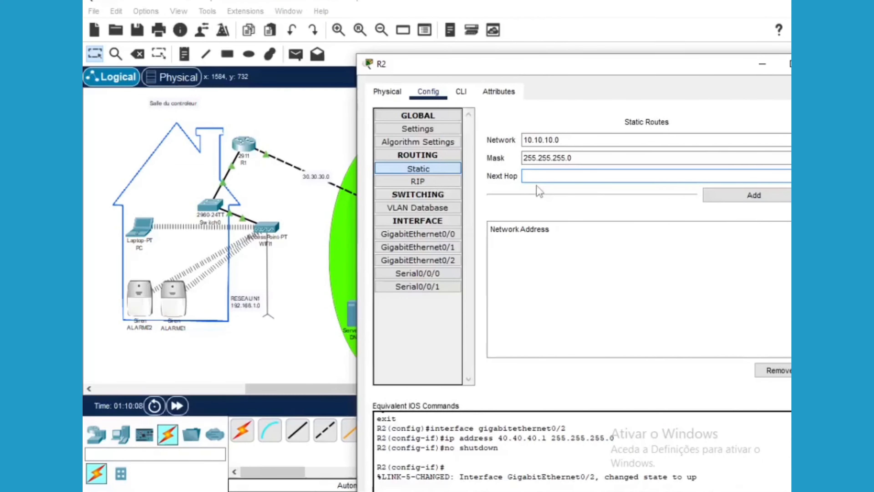
pyautogui.write('40.40.40.2')
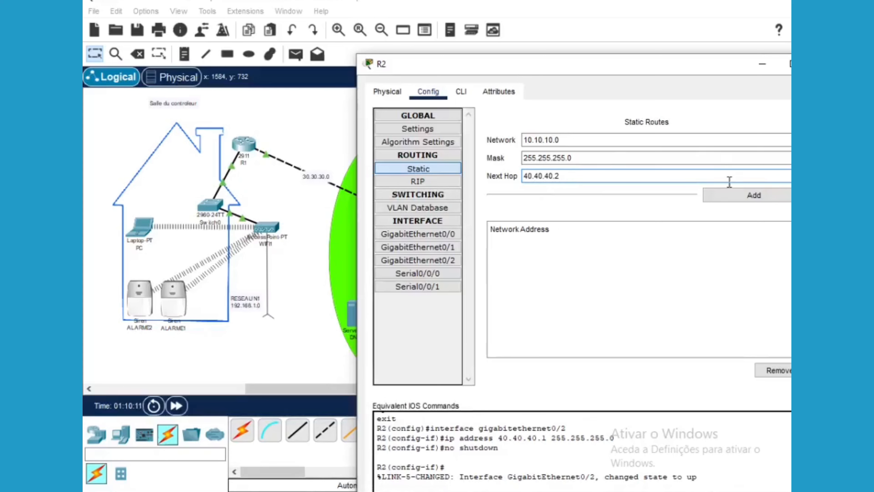
pyautogui.click(732, 199)
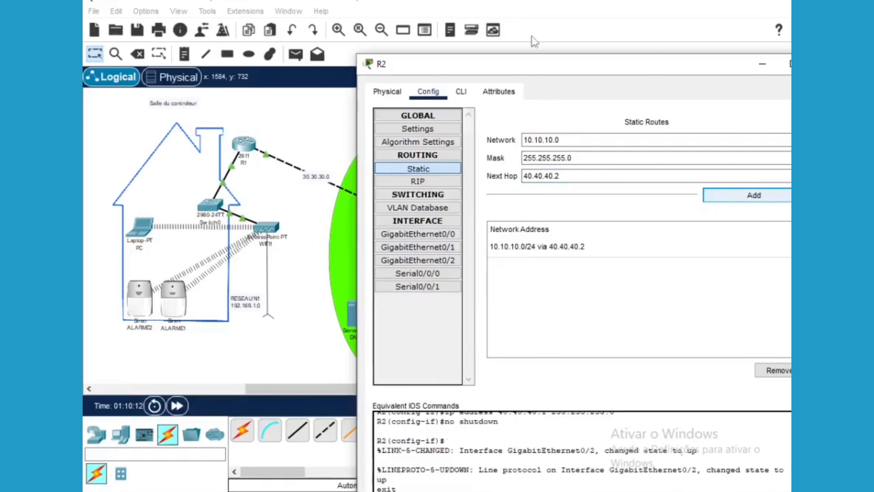
pyautogui.click(761, 66)
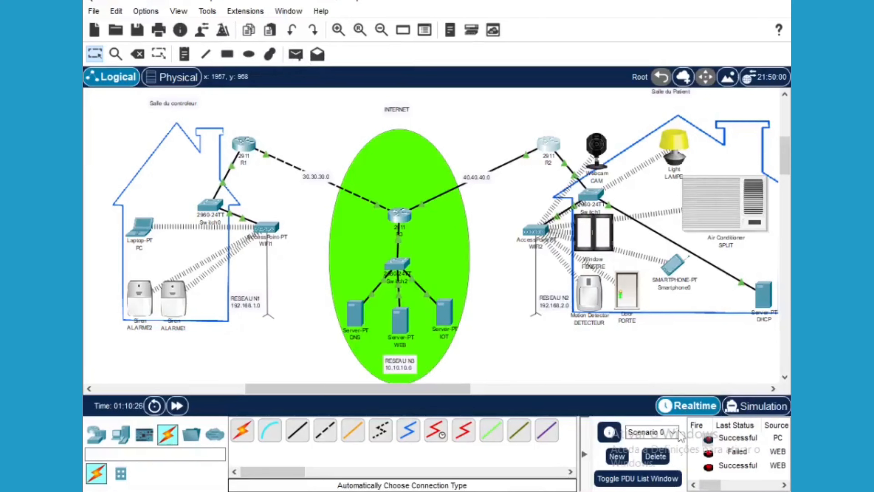
# Delete the existing PDUs and send a simple PDU from the DNS server to the DHCP server
pyautogui.click(656, 457)
pyautogui.click(295, 54)
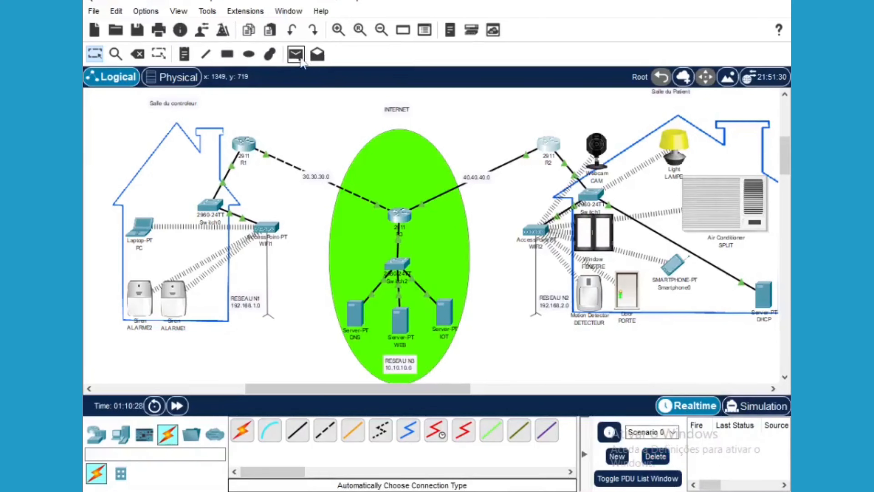
pyautogui.click(356, 314)
pyautogui.click(364, 322)
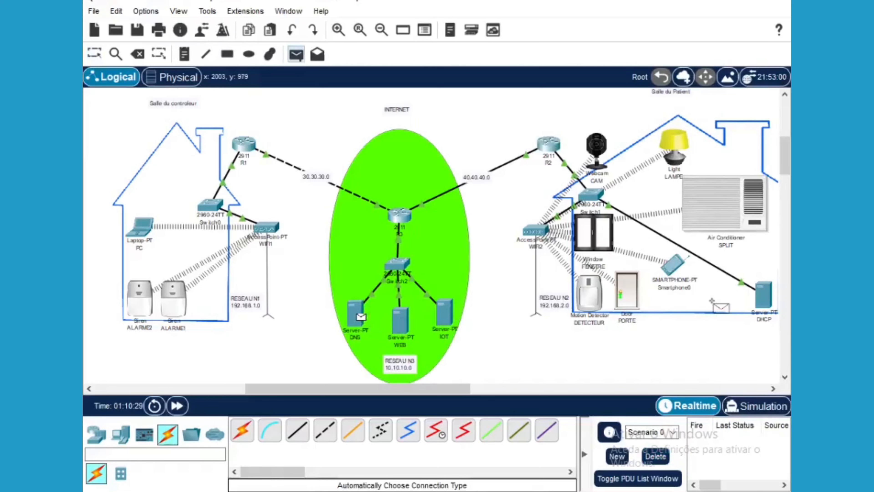
pyautogui.click(765, 296)
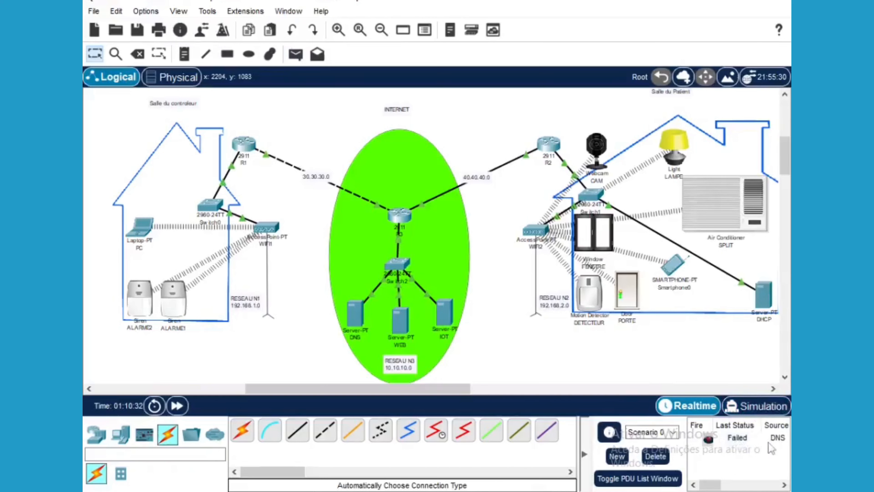
# Send a second simple PDU from the DNS server to the DHCP server, then enter Simulation mode
pyautogui.click(295, 53)
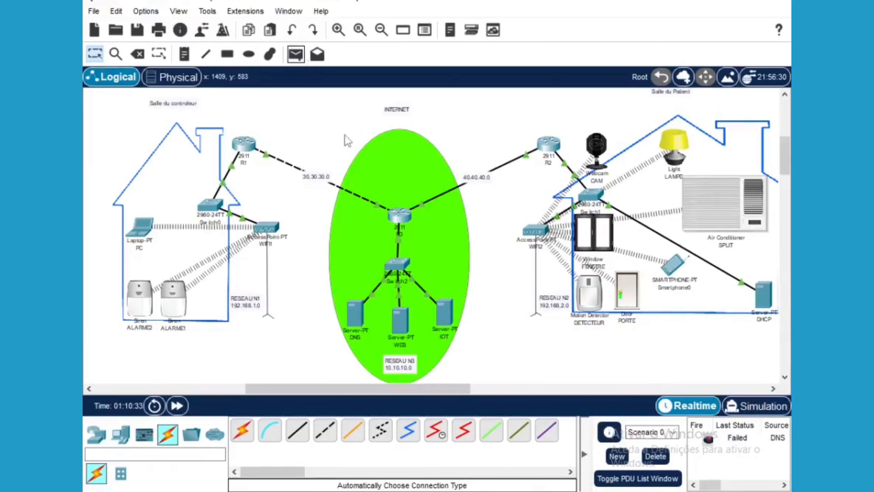
pyautogui.click(357, 312)
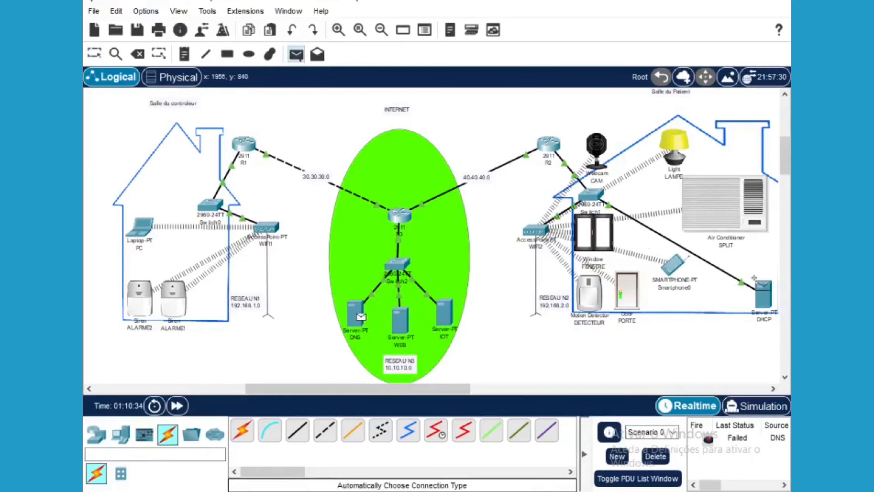
pyautogui.click(765, 292)
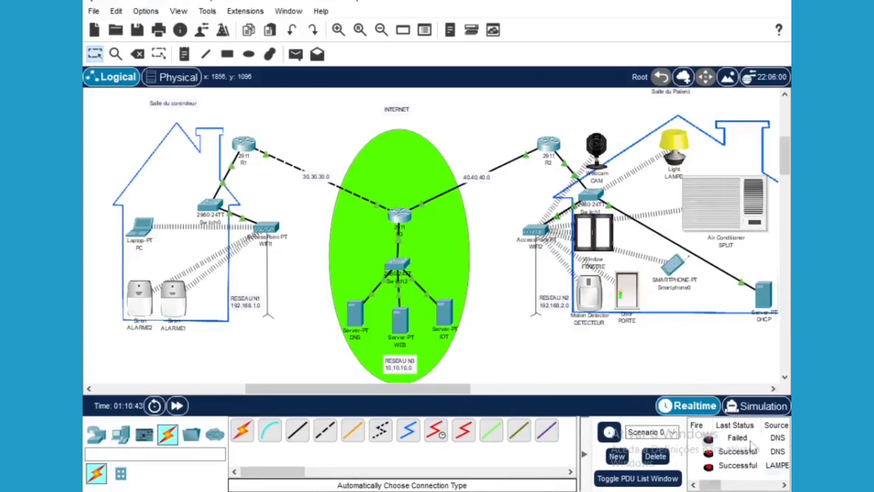
pyautogui.moveTo(709, 484); pyautogui.dragTo(709, 485)
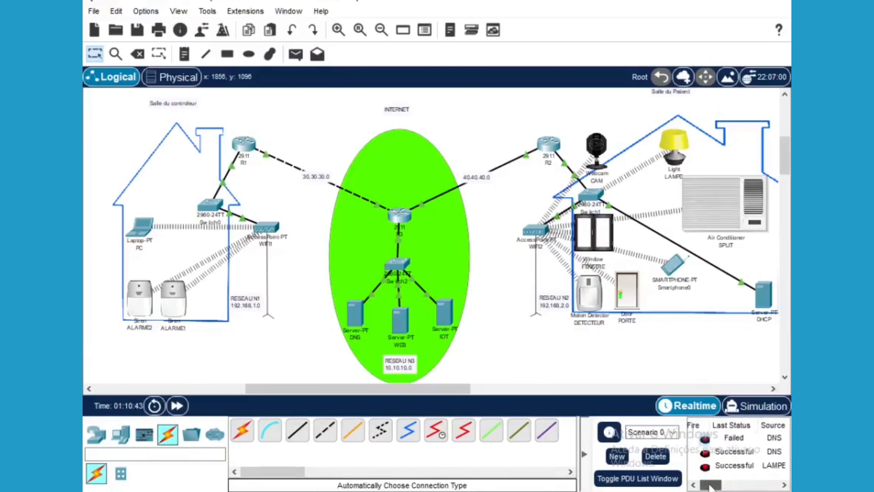
pyautogui.click(752, 406)
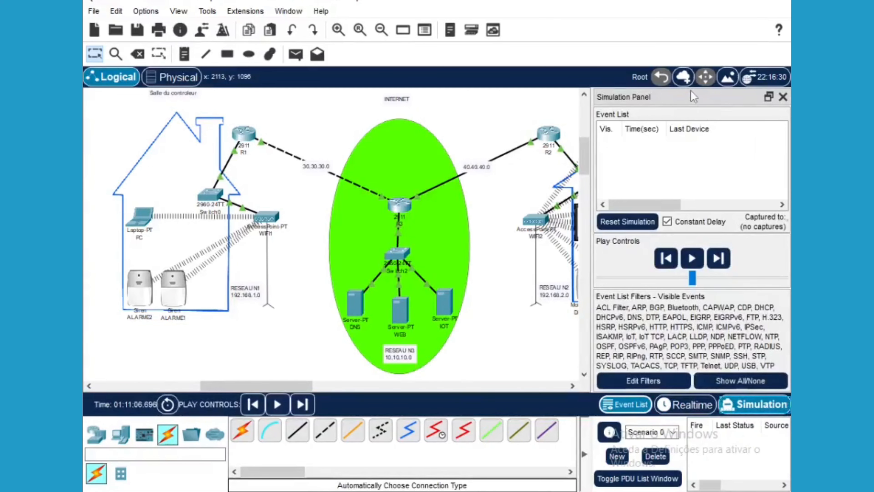
# Move the Simulation Panel off the network, add a simple PDU from the webcam, and play the simulation
pyautogui.moveTo(691, 91); pyautogui.dragTo(550, 150)
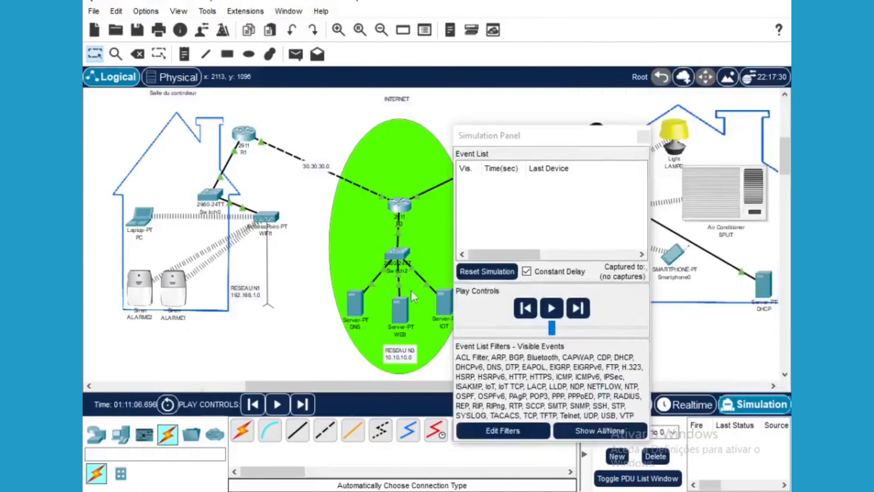
pyautogui.moveTo(411, 291); pyautogui.dragTo(466, 419)
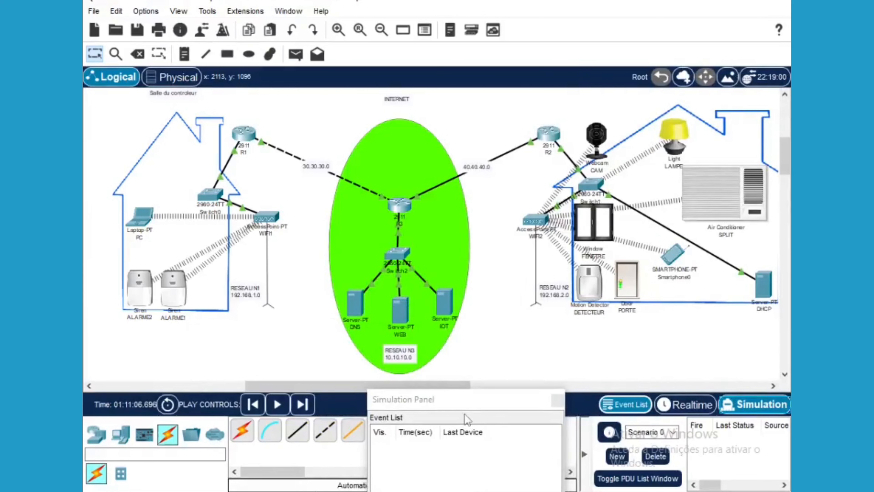
pyautogui.click(295, 55)
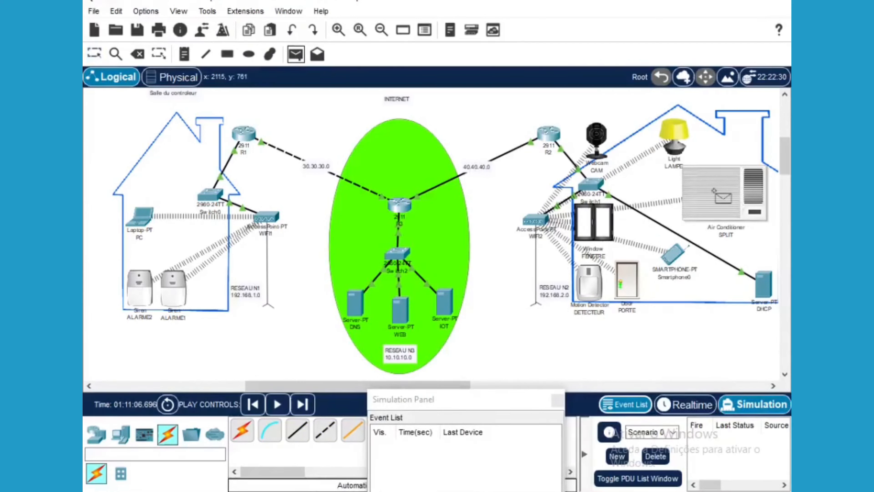
pyautogui.moveTo(714, 190)
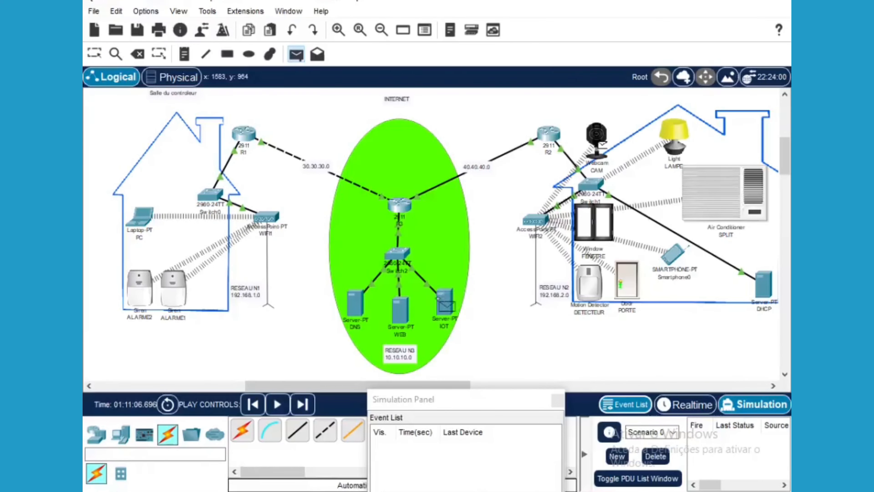
pyautogui.click(445, 303)
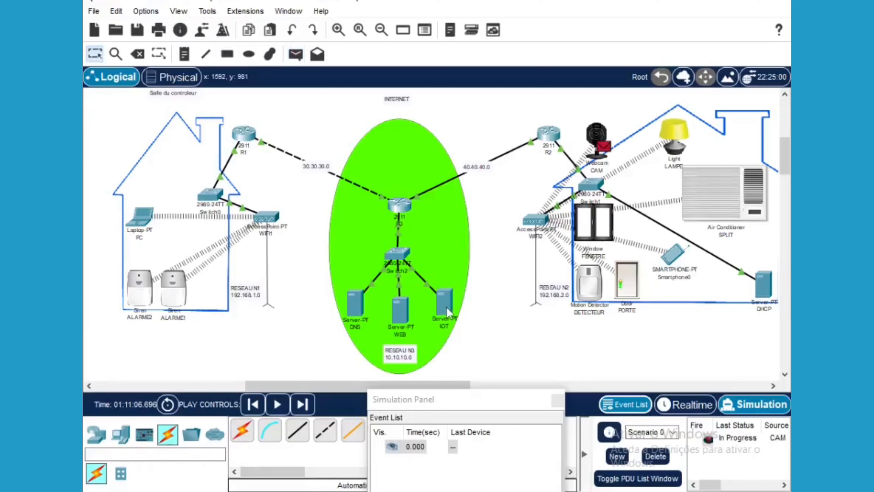
pyautogui.click(278, 407)
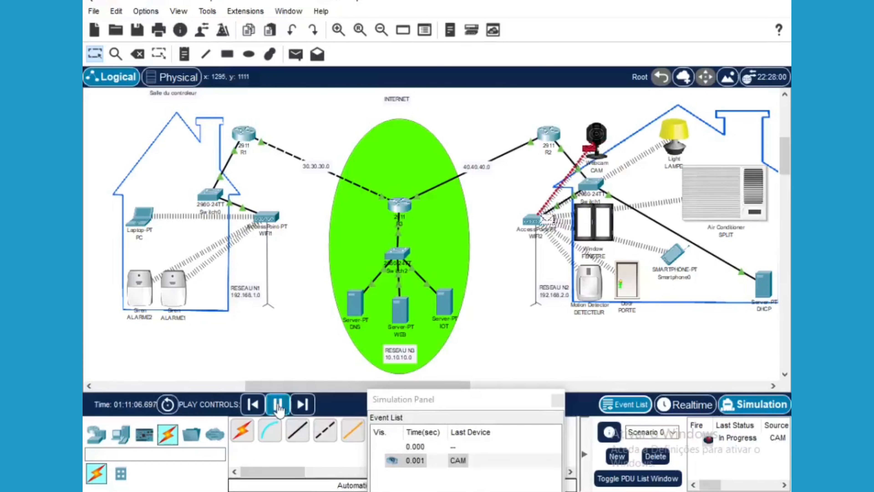
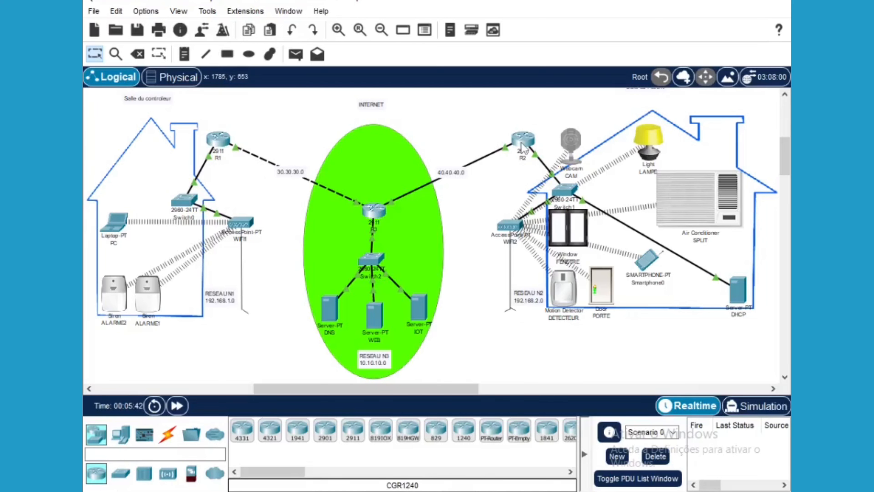
# Show the cable choices in the Connections category of the device-type box
pyautogui.moveTo(523, 147)
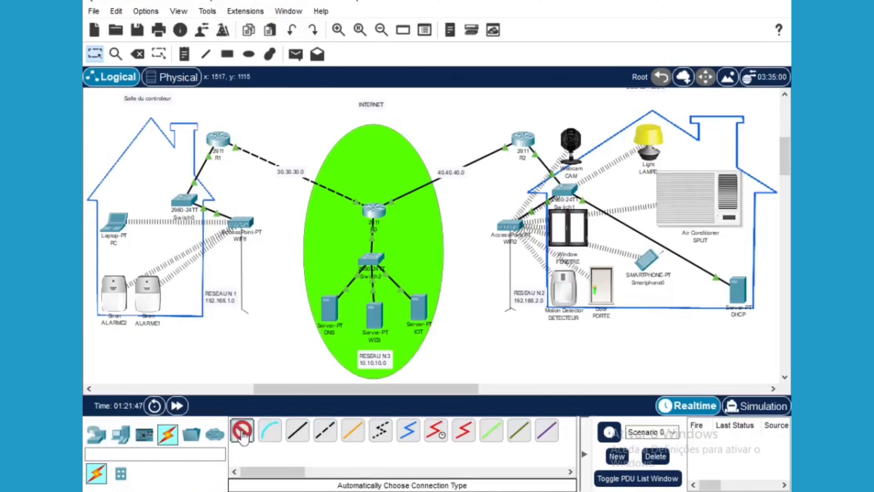
# Link router R1 to router R2 with a Serial DCE cable
pyautogui.click(243, 431)
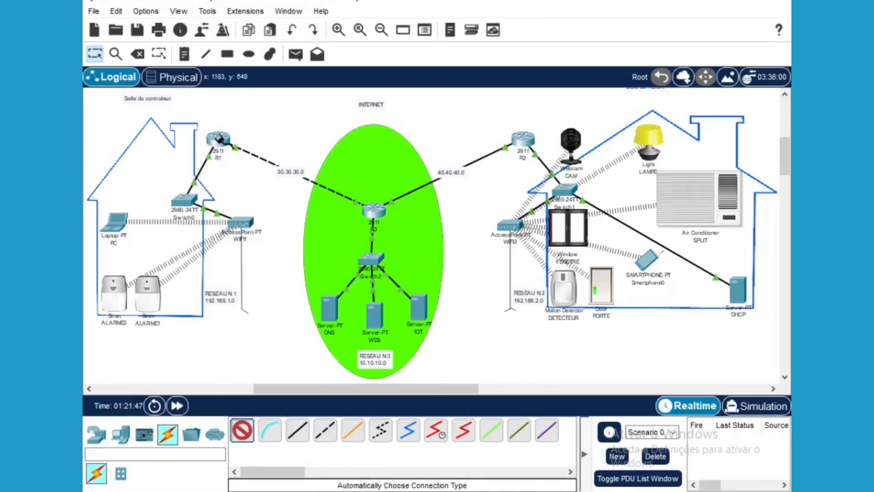
pyautogui.click(225, 139)
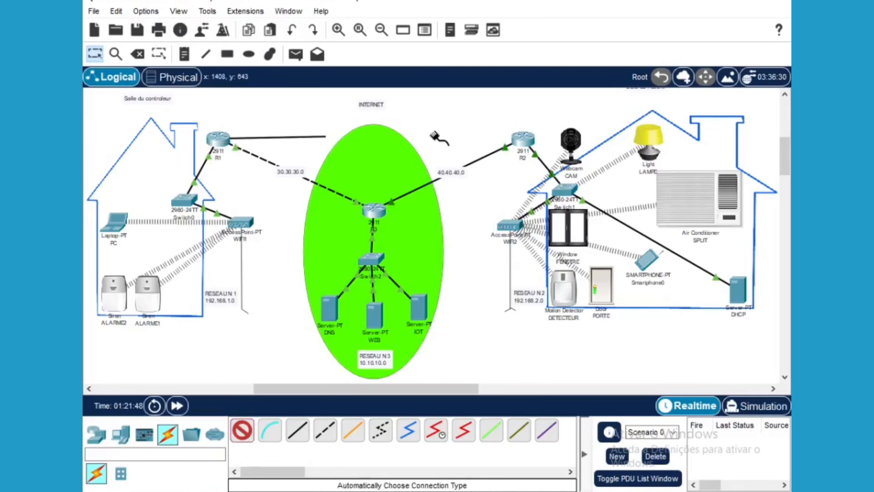
pyautogui.click(518, 138)
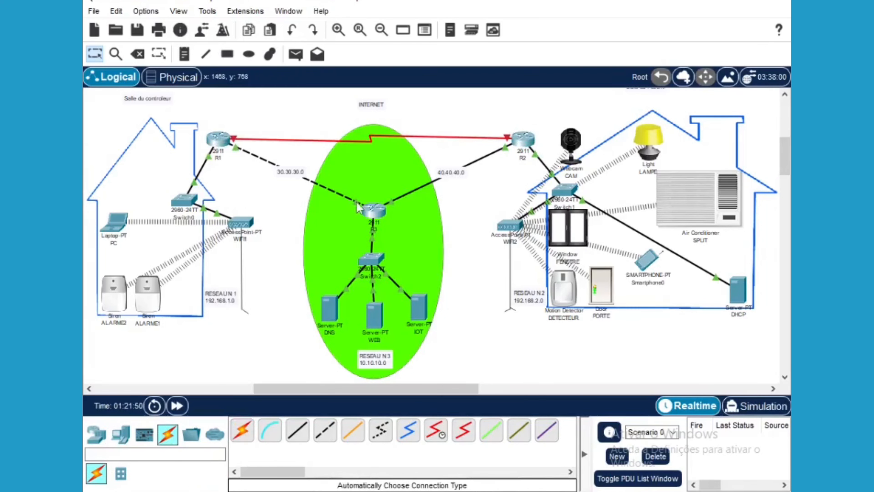
# Open R1's Config tab and check the GigabitEthernet0/0 and 0/1 settings, including 30.30.30.1/24
pyautogui.click(217, 139)
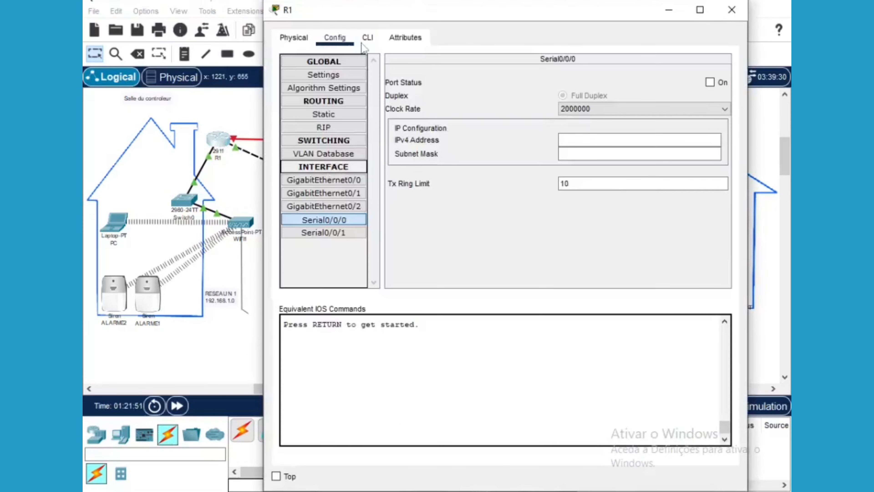
pyautogui.click(668, 10)
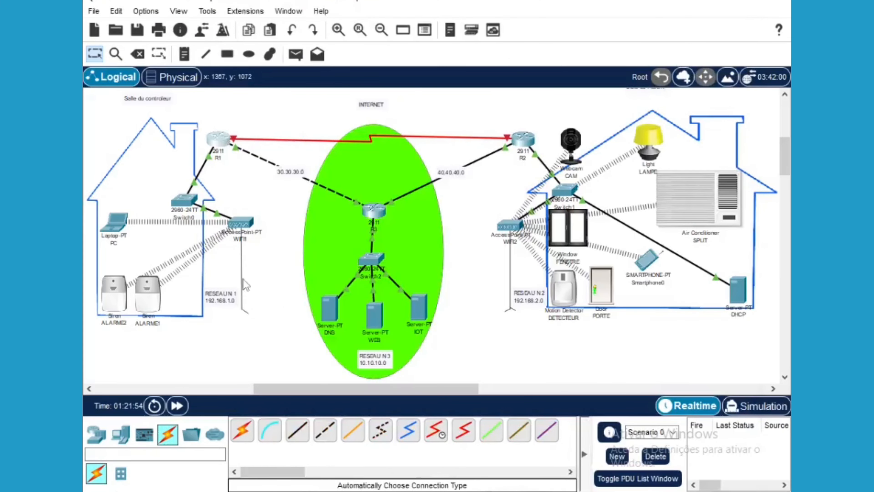
pyautogui.click(220, 148)
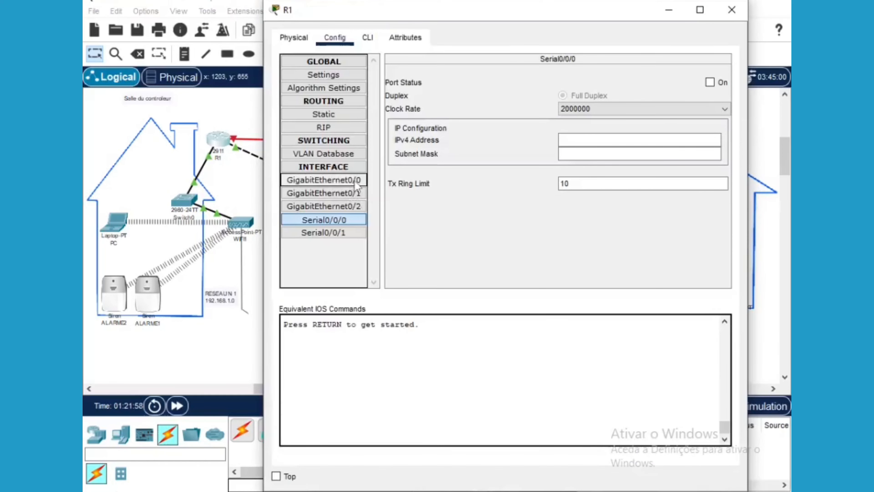
pyautogui.click(355, 184)
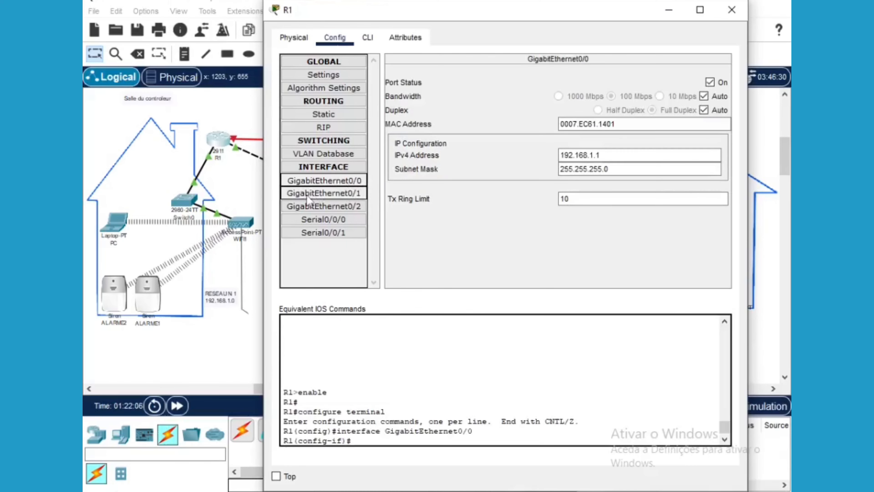
pyautogui.click(347, 194)
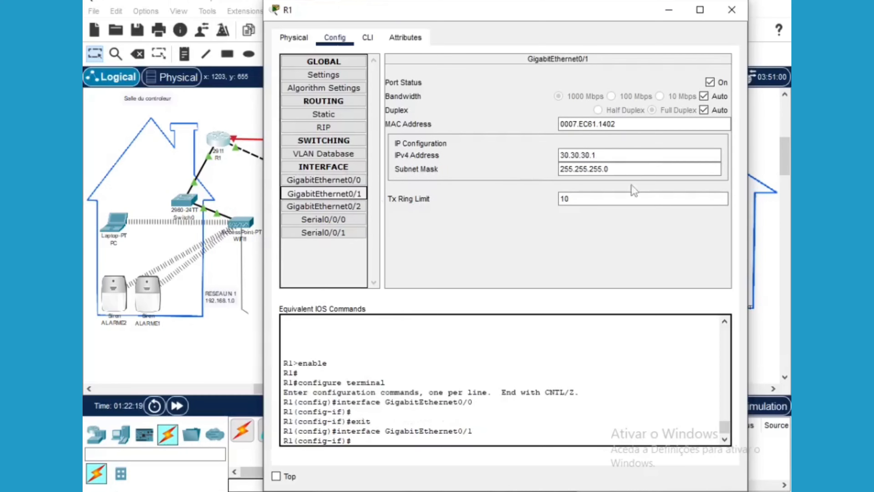
pyautogui.click(302, 222)
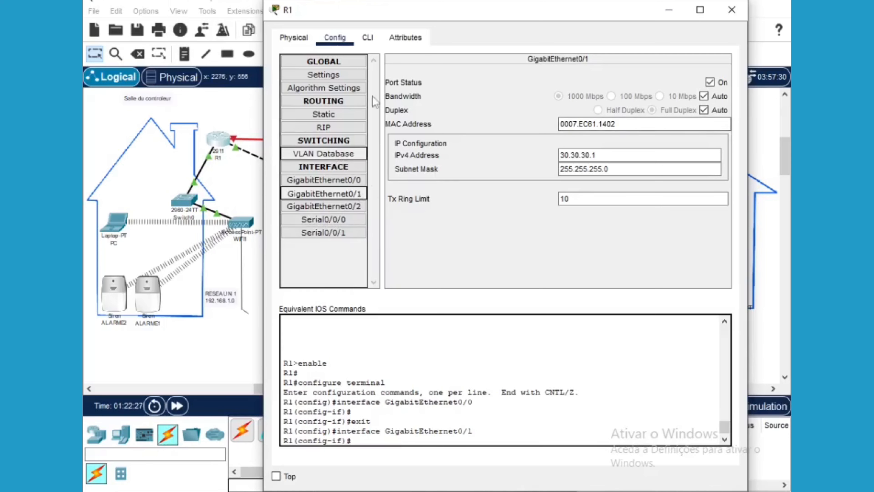
# In R1's CLI, edit the recalled interface command to serial0/0/ and run it
pyautogui.click(372, 42)
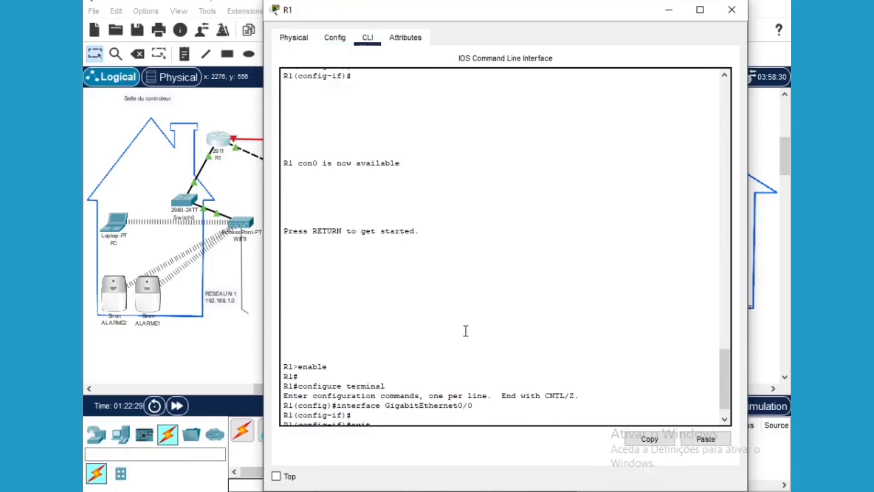
pyautogui.click(724, 418)
pyautogui.click(724, 418)
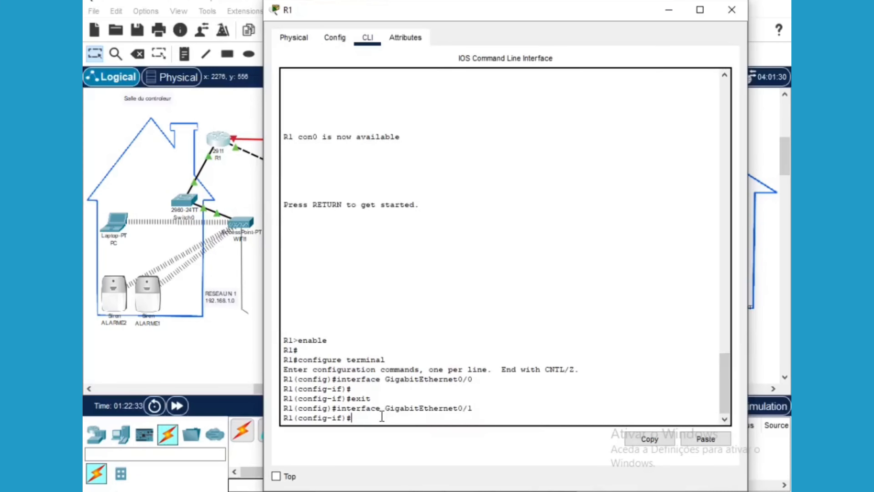
pyautogui.press('Up')
pyautogui.press('BackSpace')
pyautogui.press('BackSpace')
pyautogui.press('BackSpace')
pyautogui.press('BackSpace')
pyautogui.press('BackSpace')
pyautogui.press('BackSpace')
pyautogui.press('BackSpace')
pyautogui.press('BackSpace')
pyautogui.press('BackSpace')
pyautogui.press('BackSpace')
pyautogui.press('BackSpace')
pyautogui.press('BackSpace')
pyautogui.press('BackSpace')
pyautogui.press('BackSpace')
pyautogui.press('BackSpace')
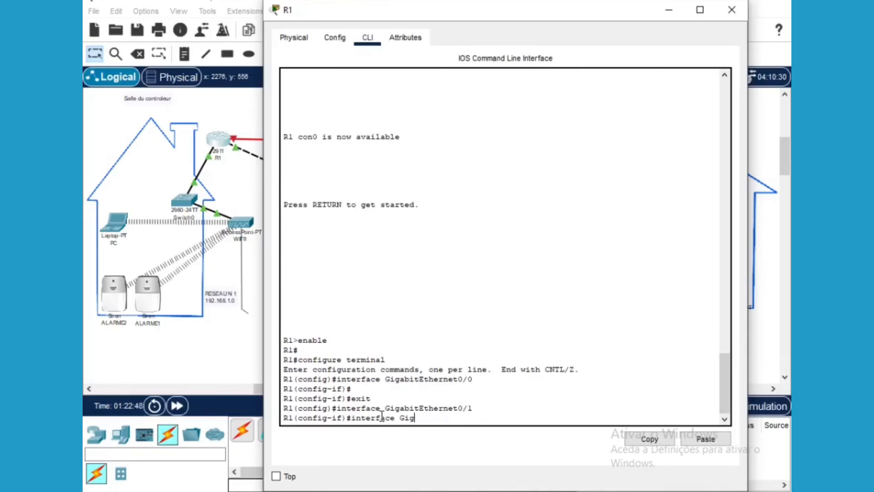
pyautogui.press('BackSpace')
pyautogui.press('BackSpace')
pyautogui.press('BackSpace')
pyautogui.write('serial0/0/')
pyautogui.press('Return')
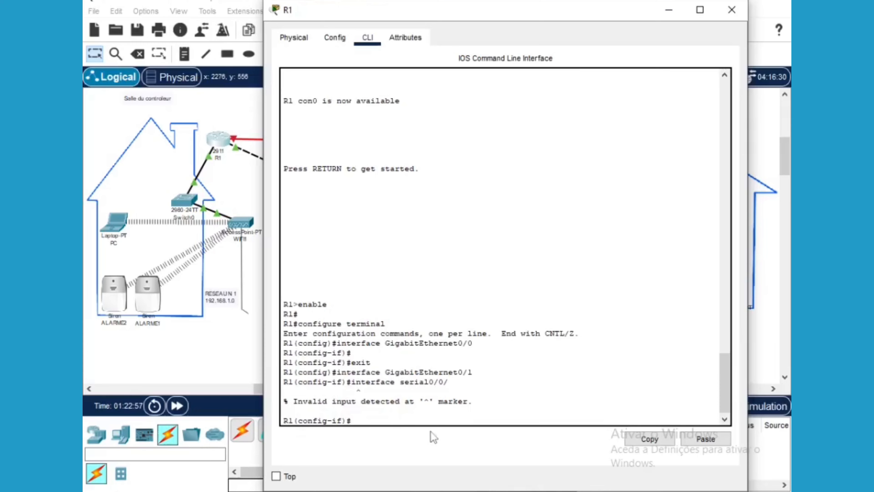
# Correct it to 'interface serial0/0/0' and begin typing 'ip address'
pyautogui.press('Up')
pyautogui.write('0')
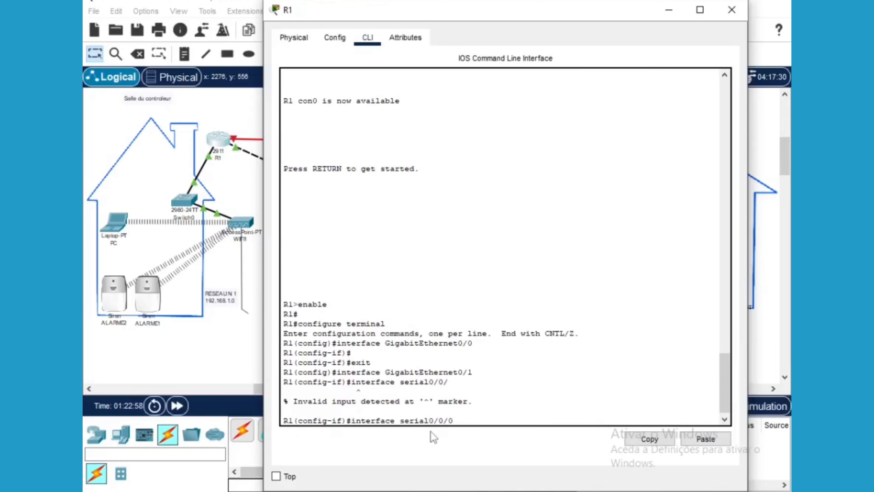
pyautogui.press('Return')
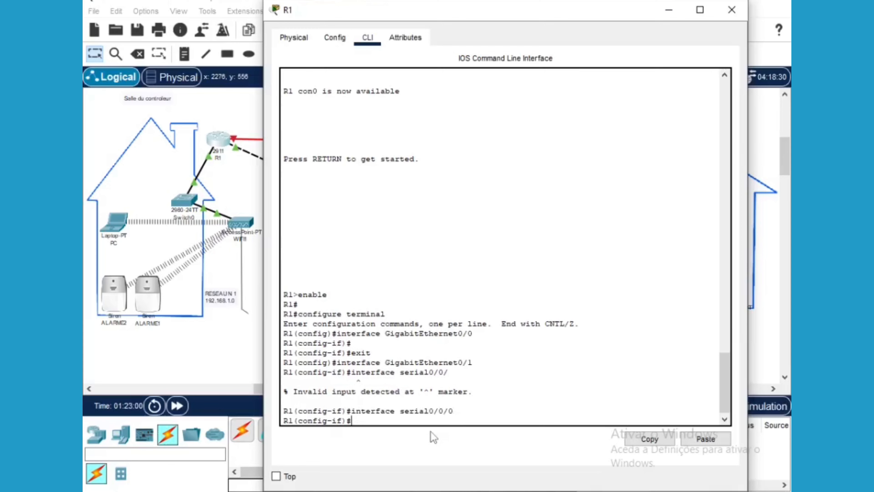
pyautogui.write('ip addres')
pyautogui.write('s')
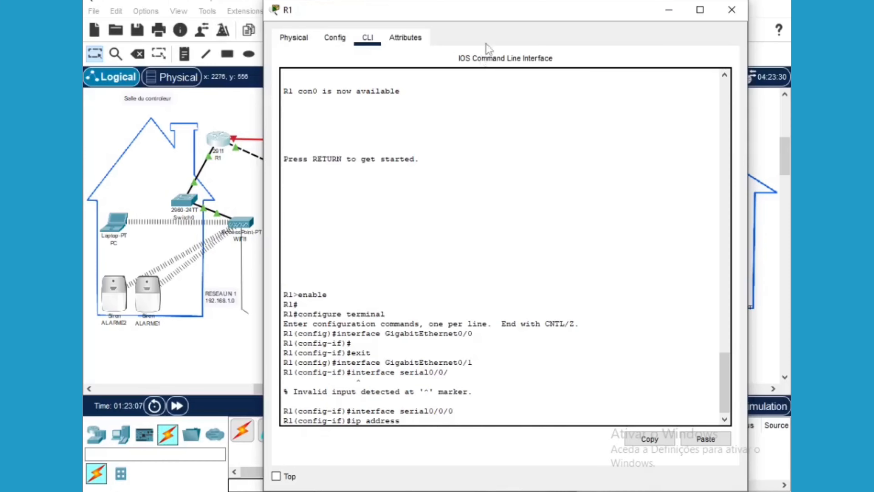
# Place a '20.20.20.0' note on the red R1–R2 serial link and reopen R1
pyautogui.moveTo(623, 13); pyautogui.dragTo(582, 394)
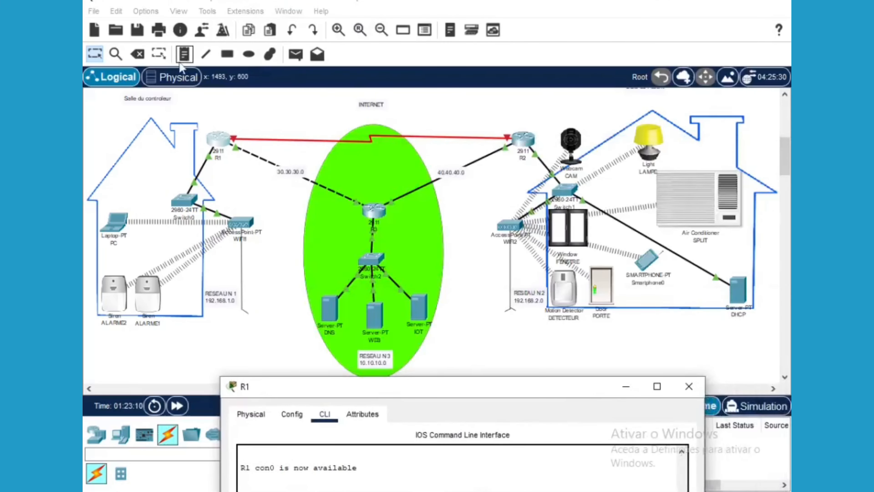
pyautogui.click(372, 154)
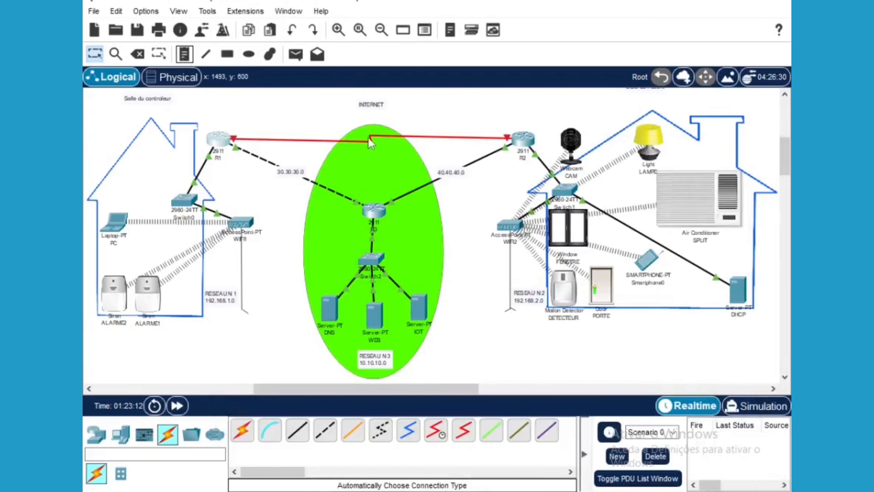
pyautogui.click(353, 141)
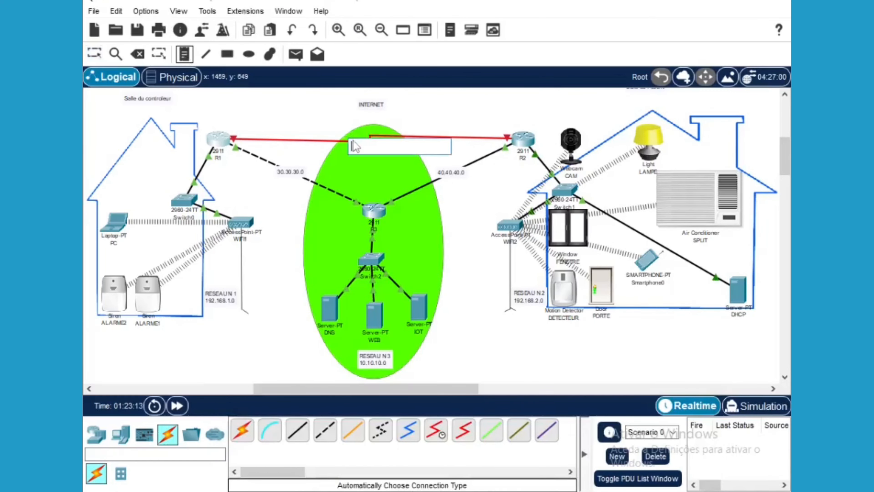
pyautogui.write('20.20.20.0')
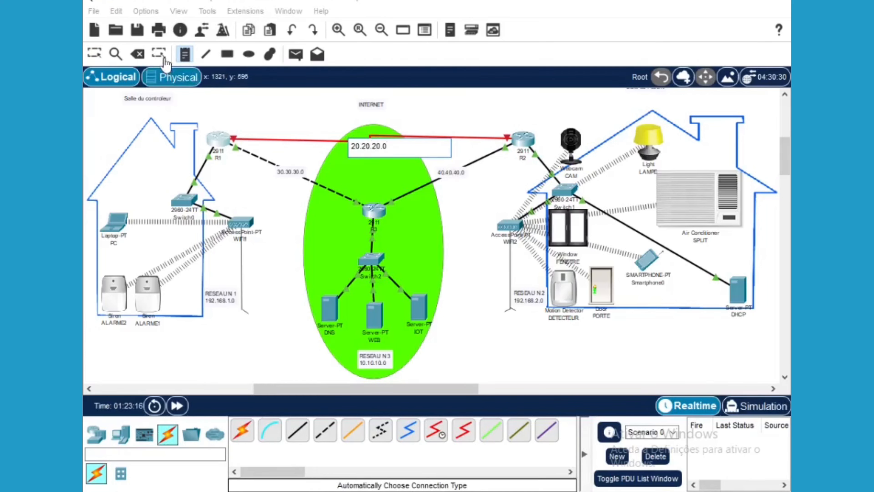
pyautogui.click(94, 54)
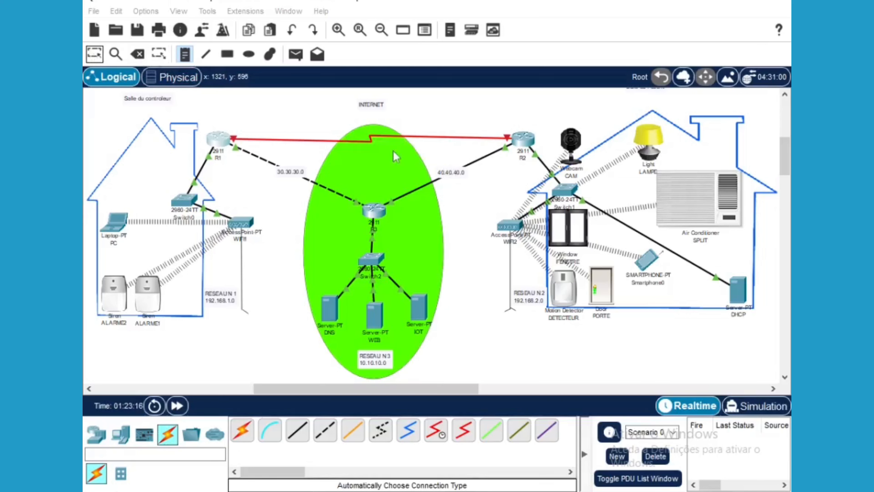
pyautogui.moveTo(376, 148); pyautogui.dragTo(375, 141)
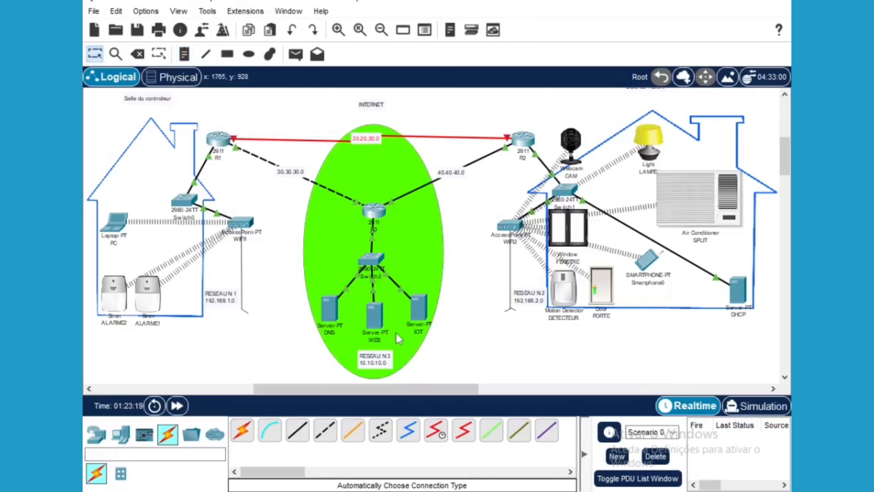
pyautogui.click(220, 148)
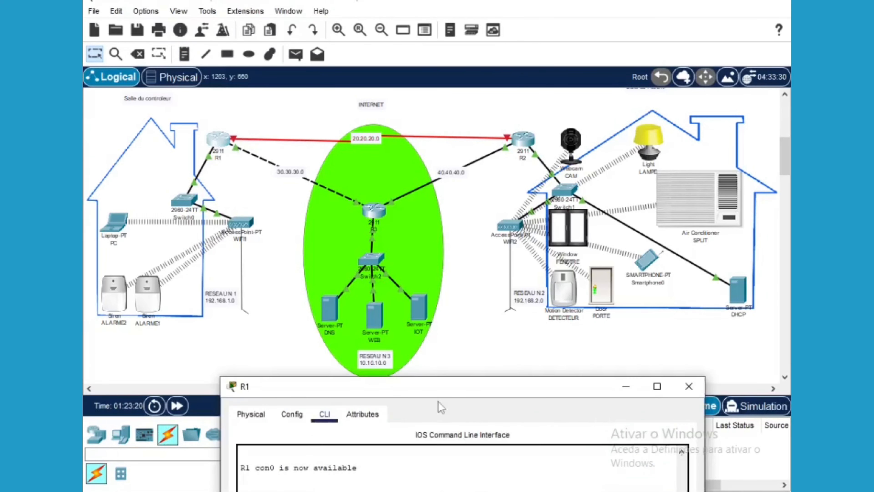
# Give R1's Serial0/0/0 the address 20.20.20.1 with mask 255.255.255.0
pyautogui.moveTo(453, 387); pyautogui.dragTo(349, 353)
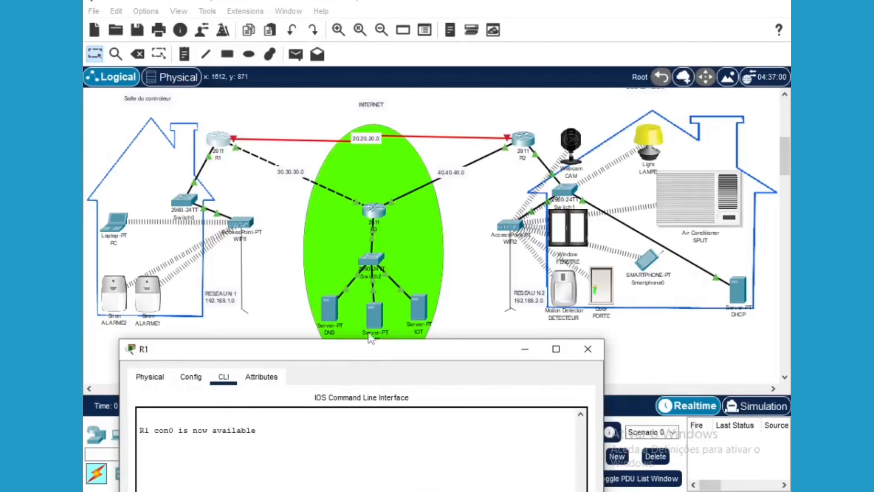
pyautogui.moveTo(370, 346); pyautogui.dragTo(394, 12)
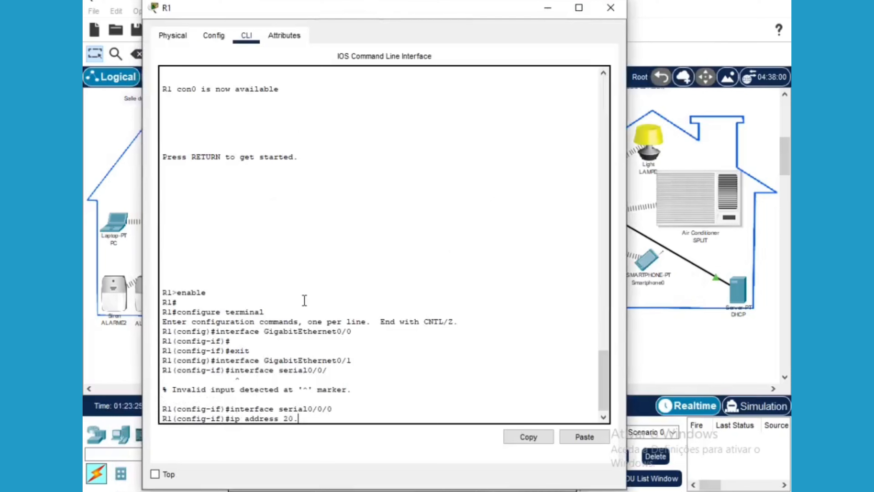
pyautogui.write('0.20.20.1')
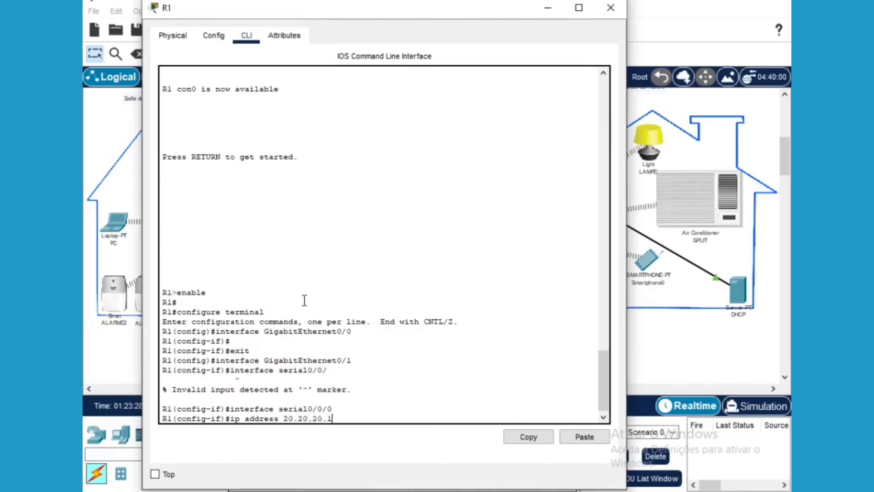
pyautogui.write(' 255.255.255.255.0')
pyautogui.press('Return')
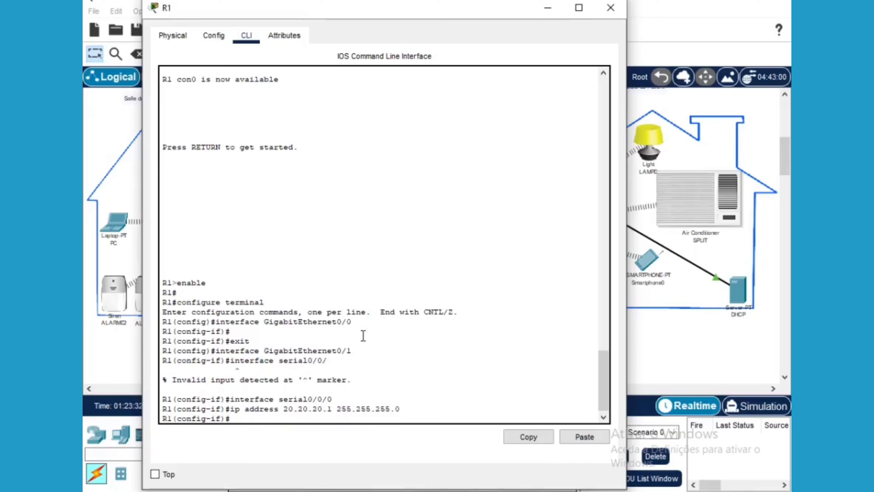
# Enable Serial0/0/0 with 'no shutdown', exit interface mode, and minimize R1
pyautogui.write('no shutdown')
pyautogui.press('Return')
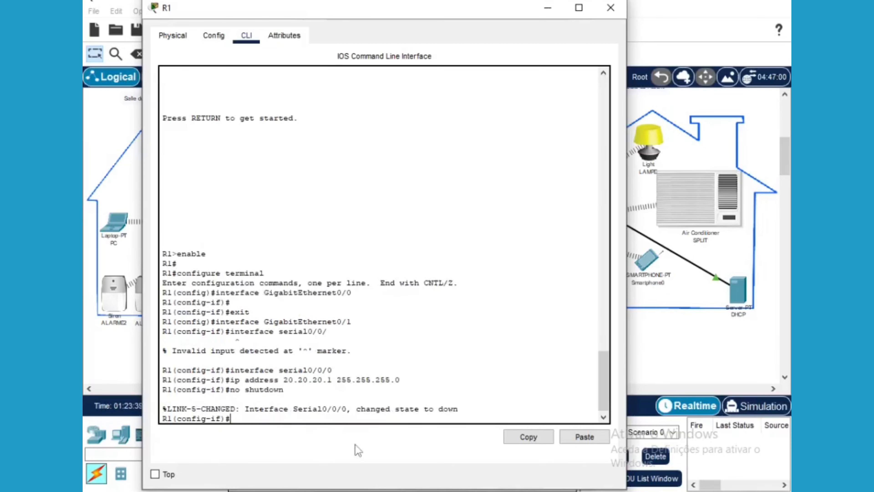
pyautogui.write('exit')
pyautogui.press('Return')
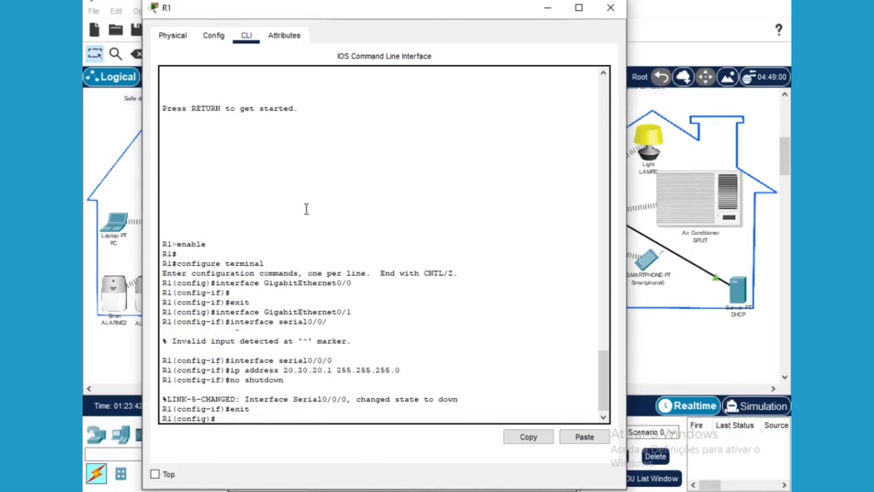
pyautogui.click(545, 10)
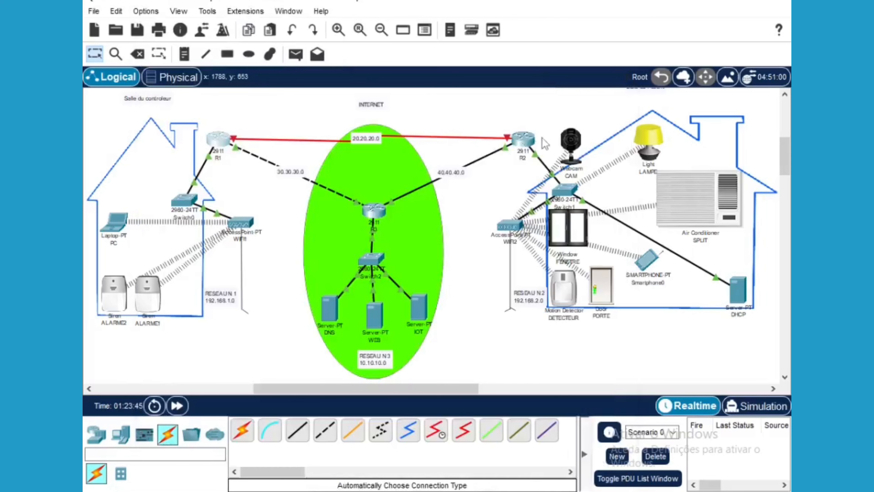
# Open R2's CLI and enter privileged then global configuration mode
pyautogui.click(527, 144)
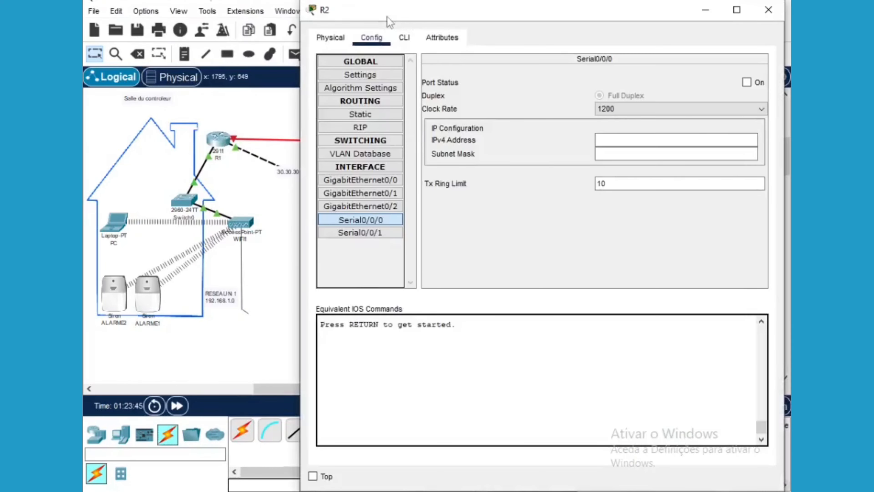
pyautogui.moveTo(387, 18); pyautogui.dragTo(327, 30)
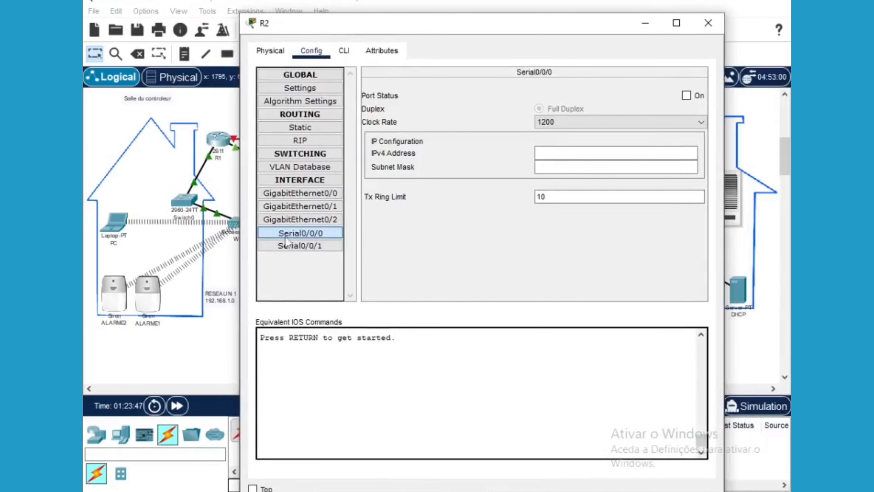
pyautogui.click(345, 52)
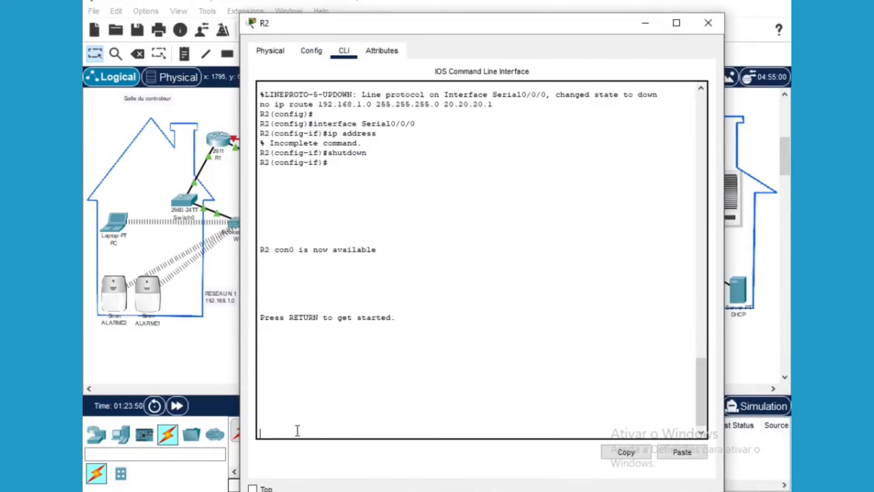
pyautogui.press('Return')
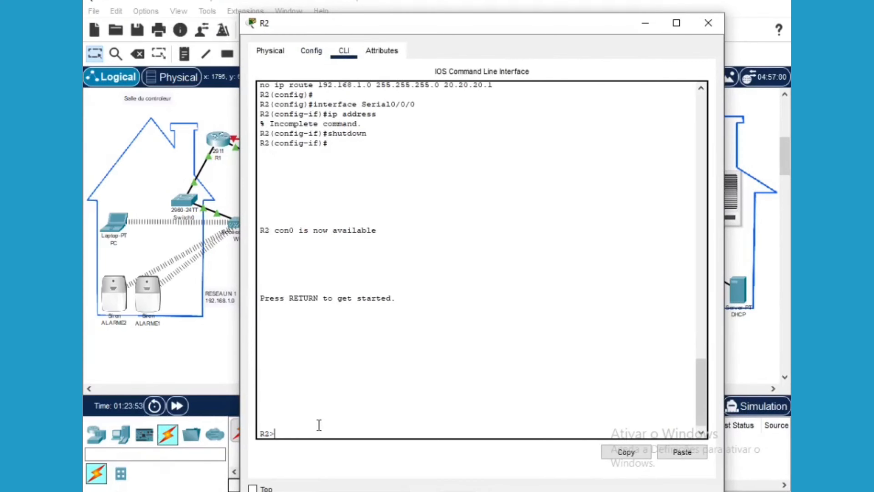
pyautogui.write('enable')
pyautogui.press('Return')
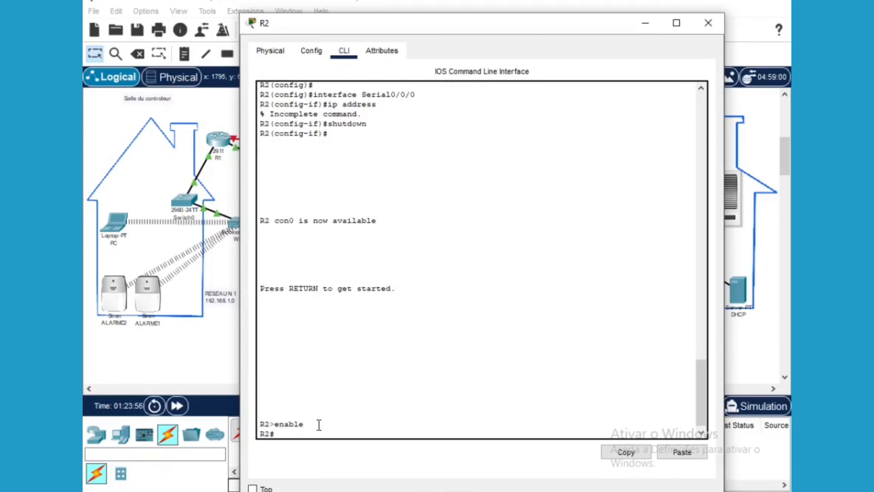
pyautogui.write('con')
pyautogui.write('fi')
pyautogui.write(' terminal')
pyautogui.press('Return')
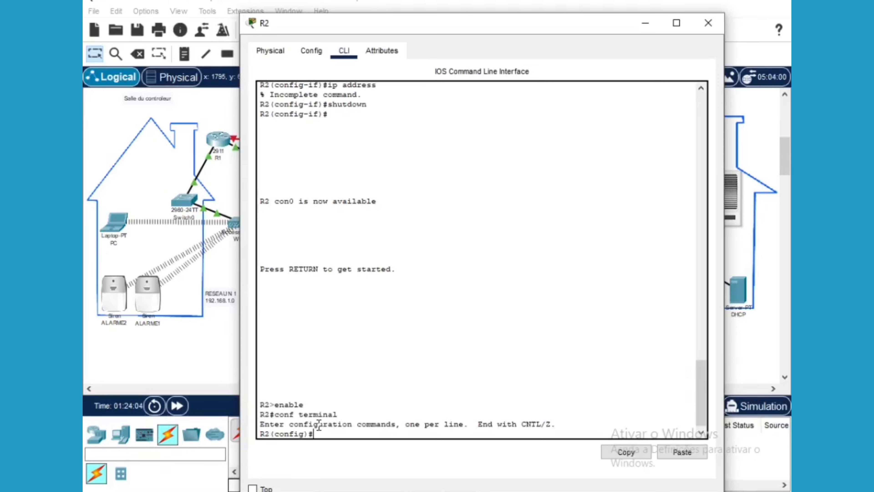
# Enter configuration mode for R2's interface serial0/0/0
pyautogui.write('hostname')
pyautogui.press('BackSpace')
pyautogui.press('BackSpace')
pyautogui.press('BackSpace')
pyautogui.press('BackSpace')
pyautogui.press('BackSpace')
pyautogui.press('BackSpace')
pyautogui.press('BackSpace')
pyautogui.press('BackSpace')
pyautogui.press('BackSpace')
pyautogui.write('INTE')
pyautogui.press('BackSpace')
pyautogui.press('BackSpace')
pyautogui.press('BackSpace')
pyautogui.press('BackSpace')
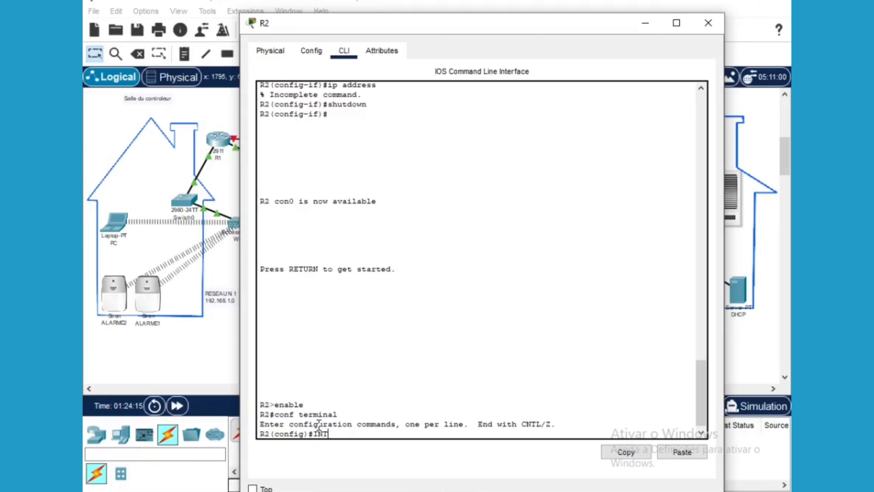
pyautogui.write('in')
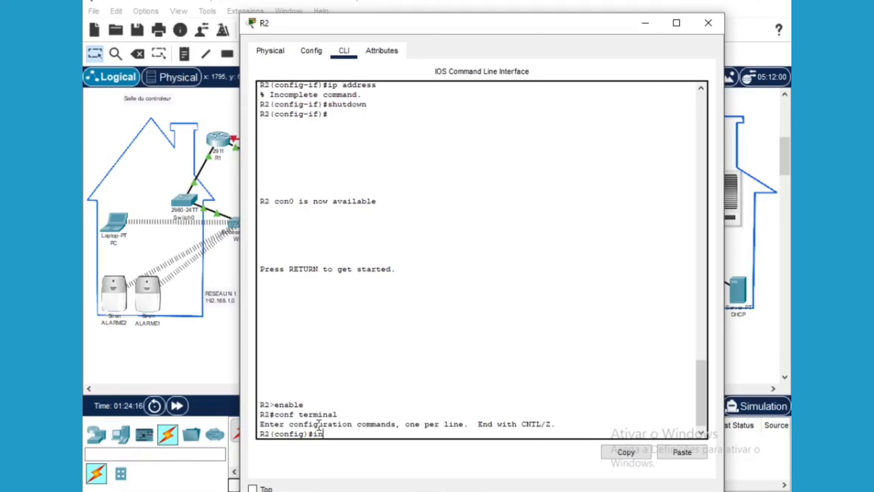
pyautogui.write('terfac')
pyautogui.write('e te')
pyautogui.press('BackSpace')
pyautogui.press('BackSpace')
pyautogui.press('BackSpace')
pyautogui.write('serial')
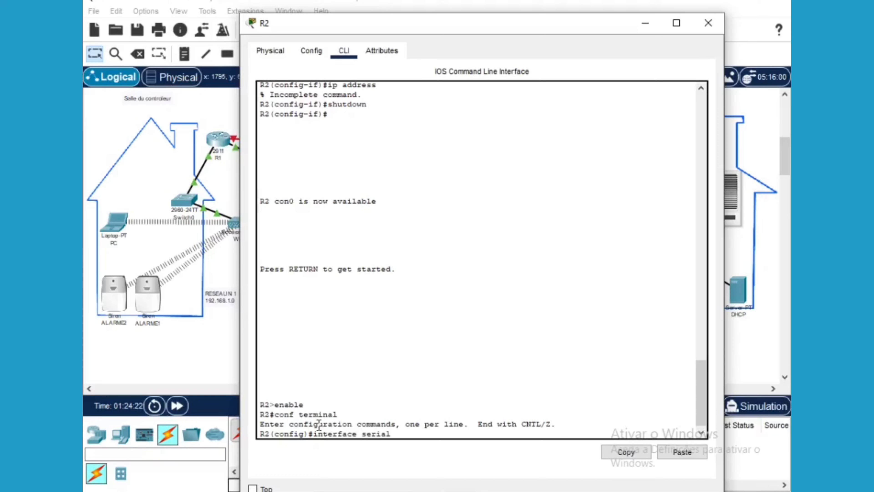
pyautogui.write('0/0/0')
pyautogui.press('Return')
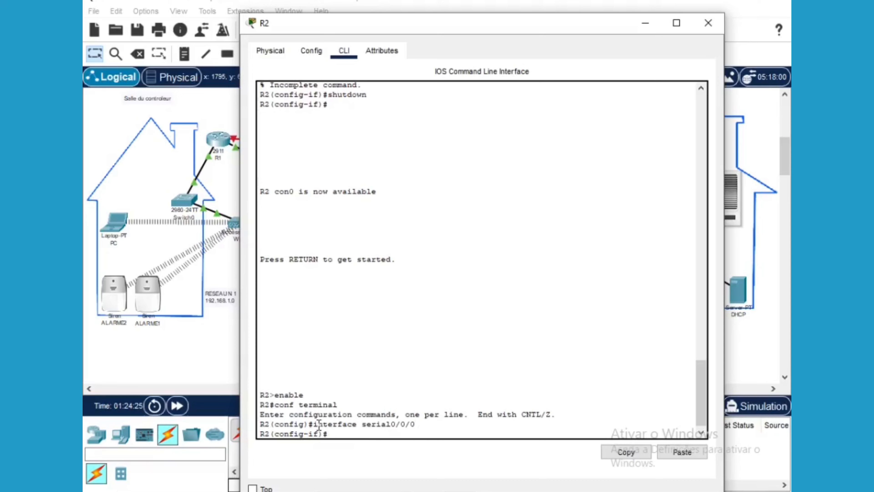
# Assign 20.20.20.2 without a mask, run 'no shutdown' and exit, then minimize R2
pyautogui.write('ip address 20.20.20')
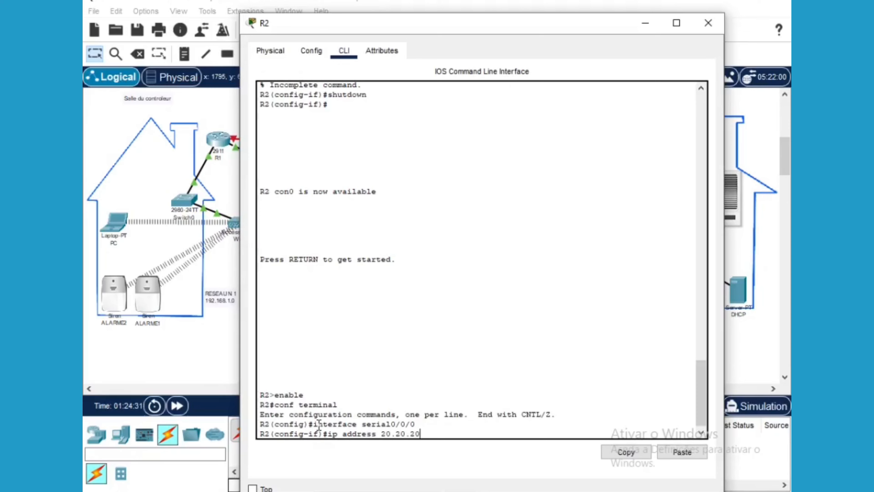
pyautogui.write('.2')
pyautogui.press('Return')
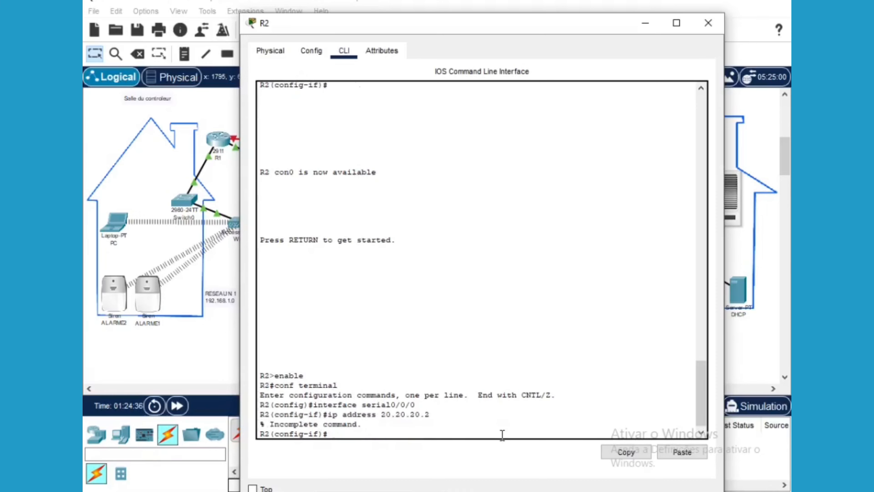
pyautogui.write('no shutdown')
pyautogui.press('Return')
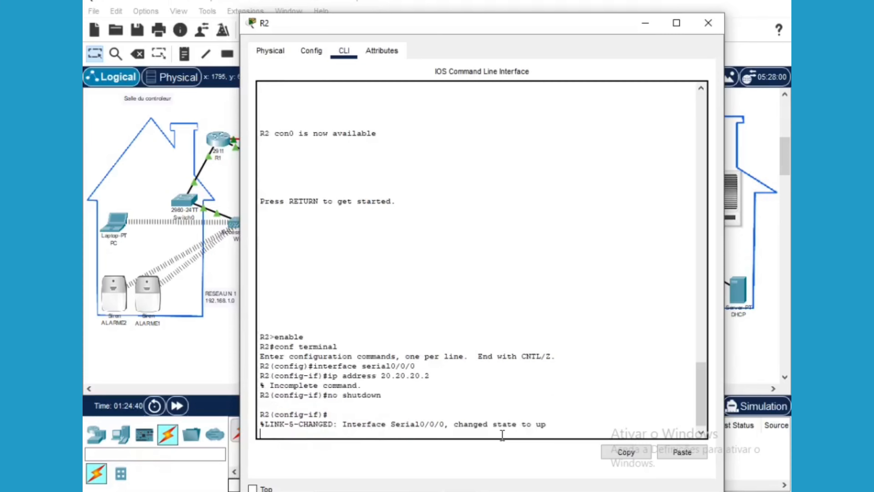
pyautogui.write('exit')
pyautogui.press('Return')
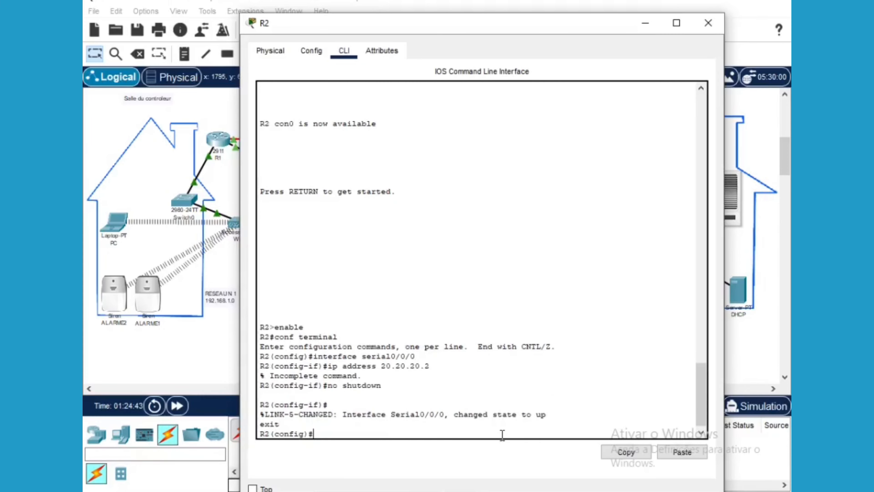
pyautogui.click(646, 25)
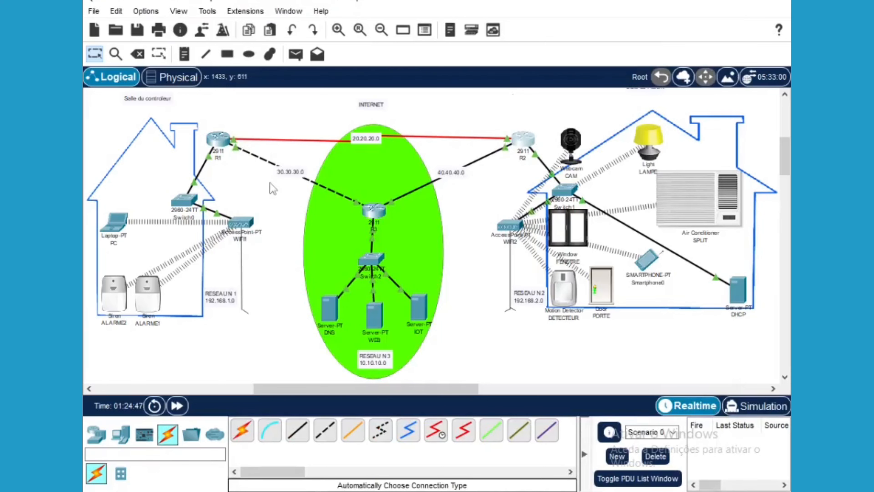
# On R1's Static routing page, enter network 192.168.1.0 and mask 255.255.255.0
pyautogui.doubleClick(225, 141)
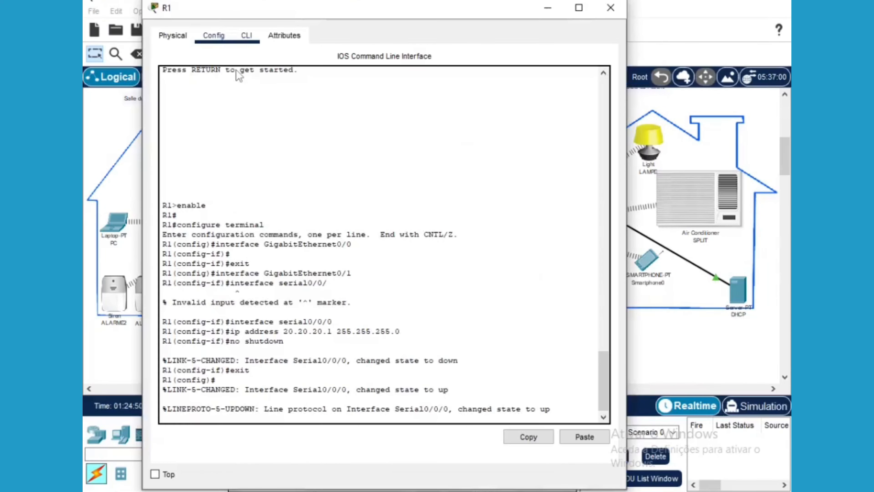
pyautogui.click(214, 36)
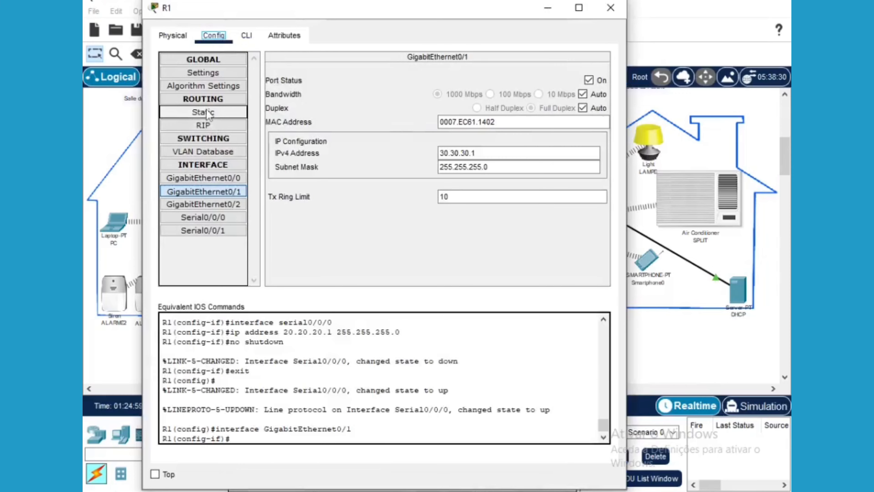
pyautogui.click(205, 112)
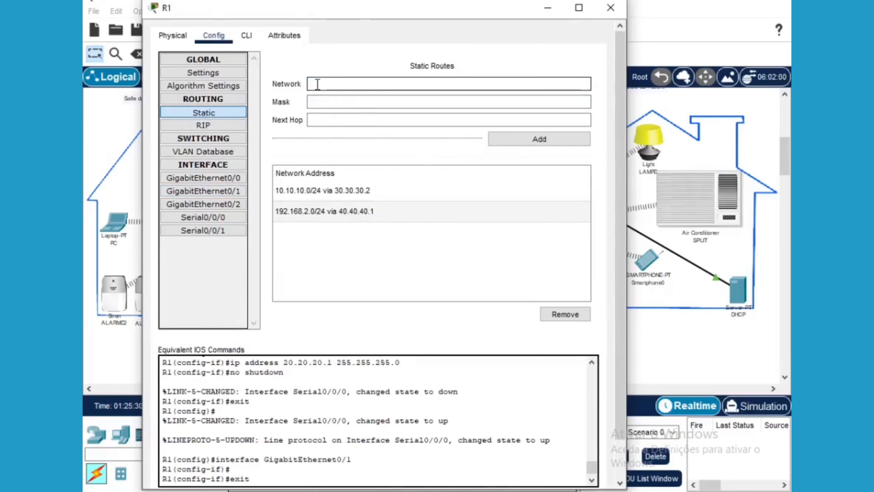
pyautogui.click(317, 85)
pyautogui.write('192.168.1.0')
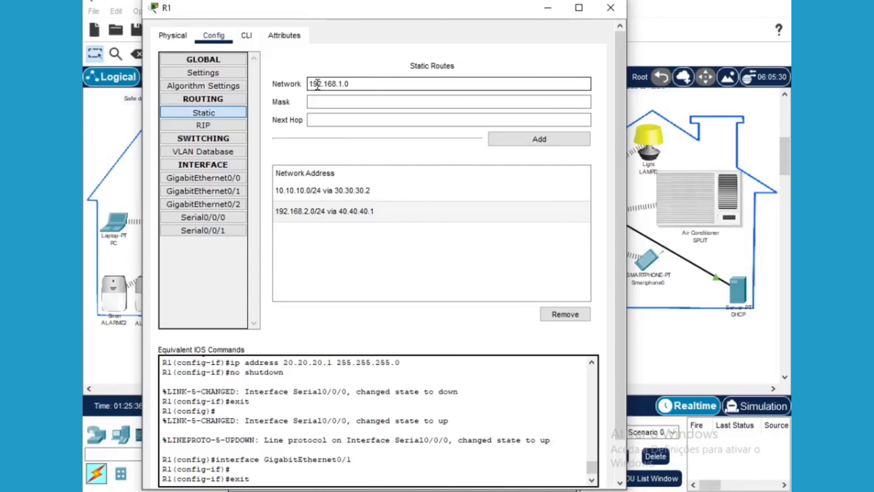
pyautogui.click(319, 101)
pyautogui.write('255.255.255.0')
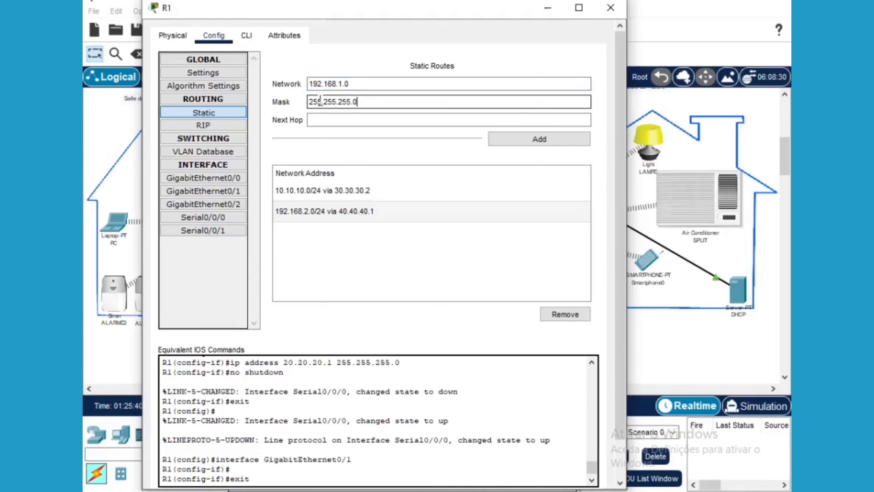
pyautogui.click(319, 120)
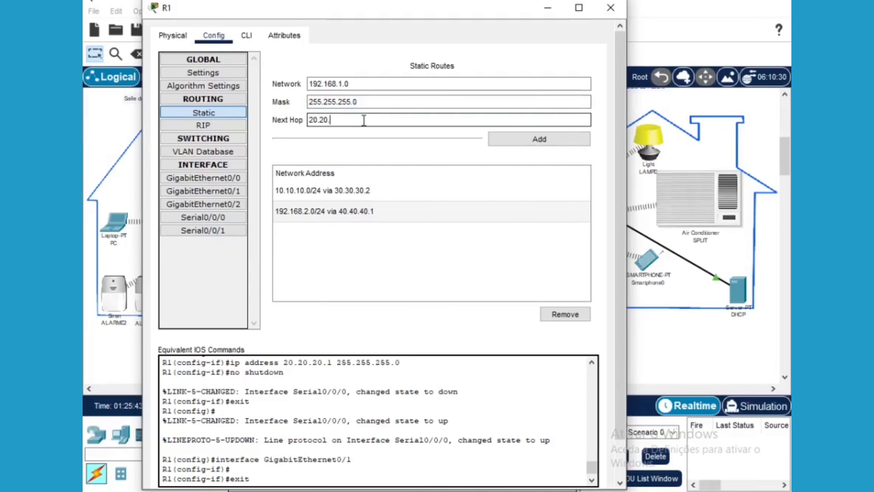
pyautogui.moveTo(408, 11); pyautogui.dragTo(406, 279)
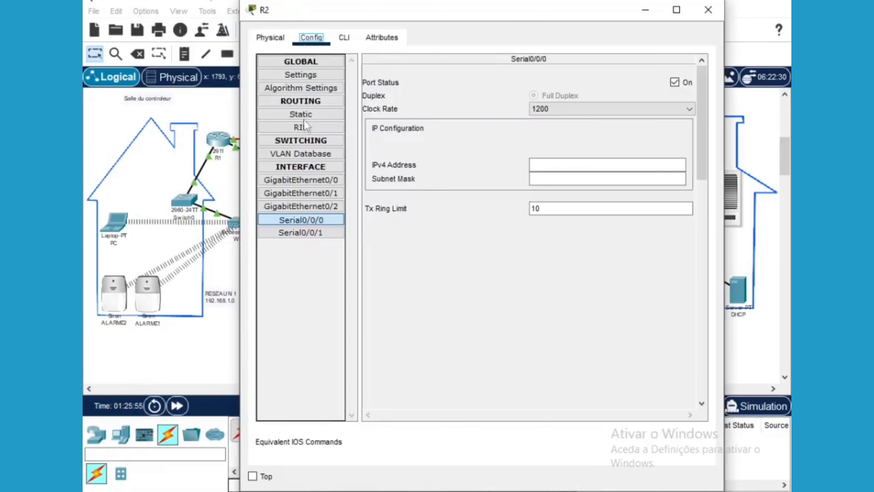
# Open R2's static routes and clear the network, mask and next-hop fields
pyautogui.click(305, 114)
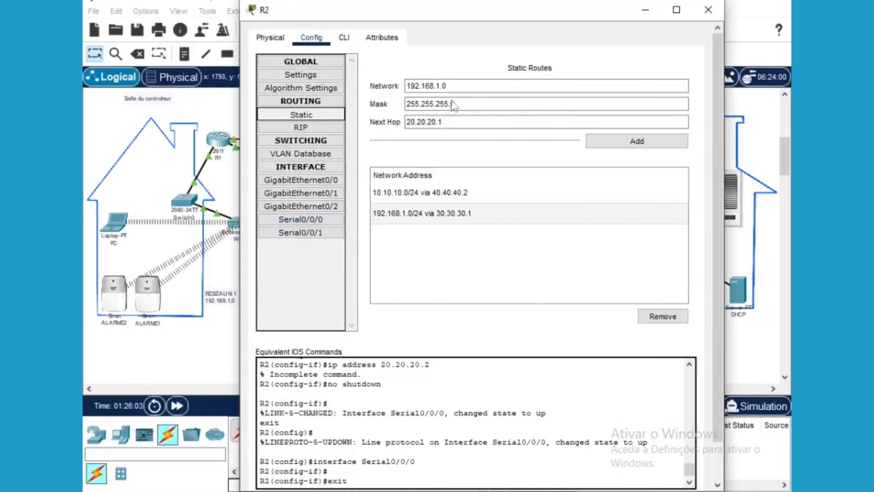
pyautogui.write('0')
pyautogui.moveTo(443, 121); pyautogui.dragTo(409, 125)
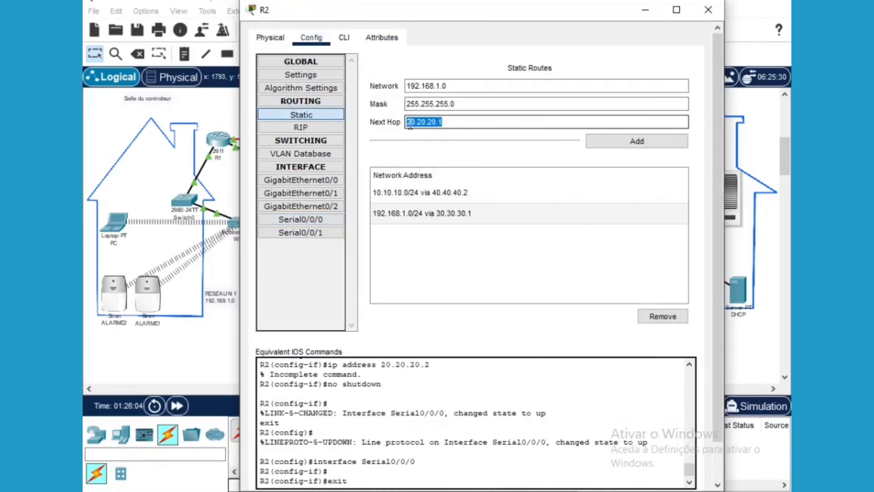
pyautogui.press('BackSpace')
pyautogui.moveTo(456, 103); pyautogui.dragTo(406, 103)
pyautogui.press('BackSpace')
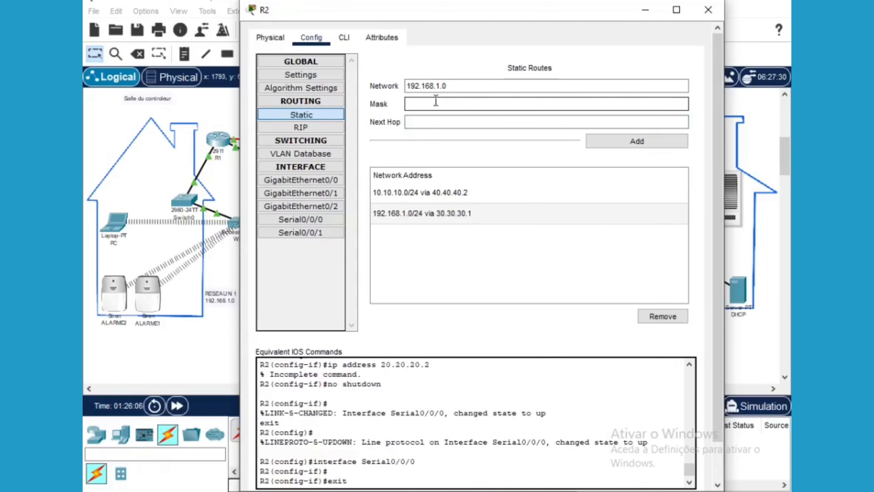
pyautogui.moveTo(452, 86); pyautogui.dragTo(407, 86)
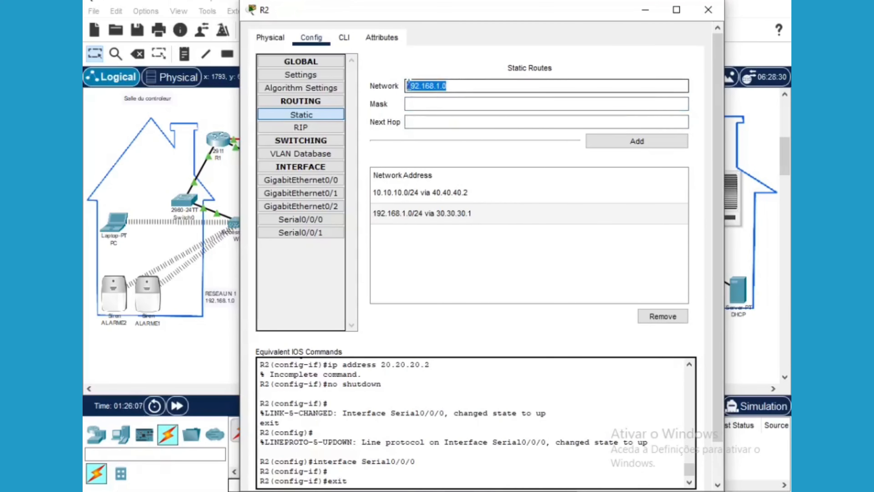
pyautogui.press('BackSpace')
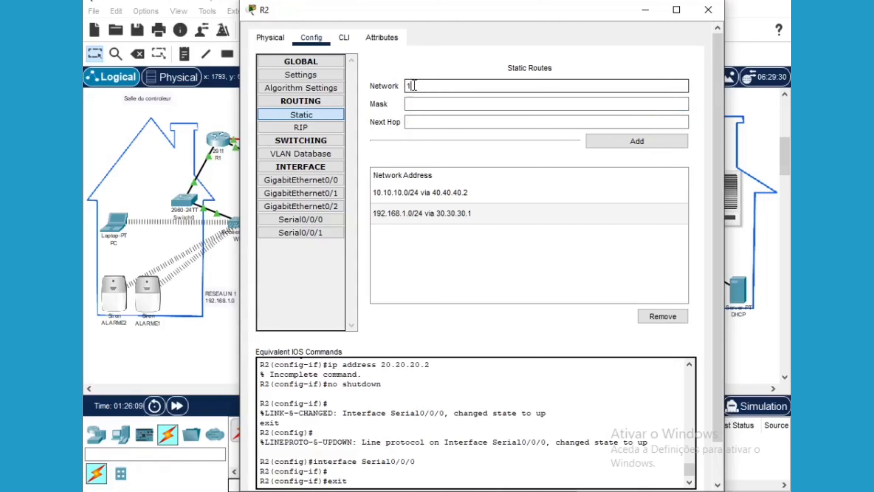
# Add a route to 192.168.1.0 with next hop 20.20.20.1 and close R2's window
pyautogui.write('192.168.0')
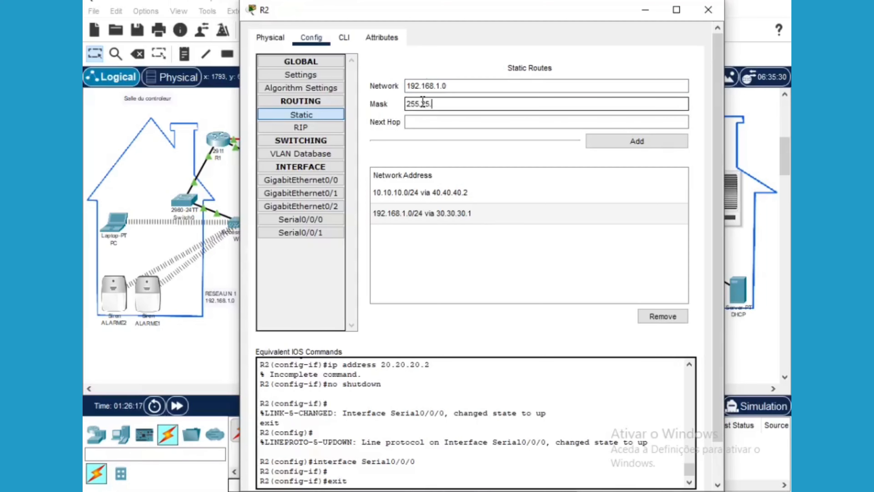
pyautogui.click(432, 123)
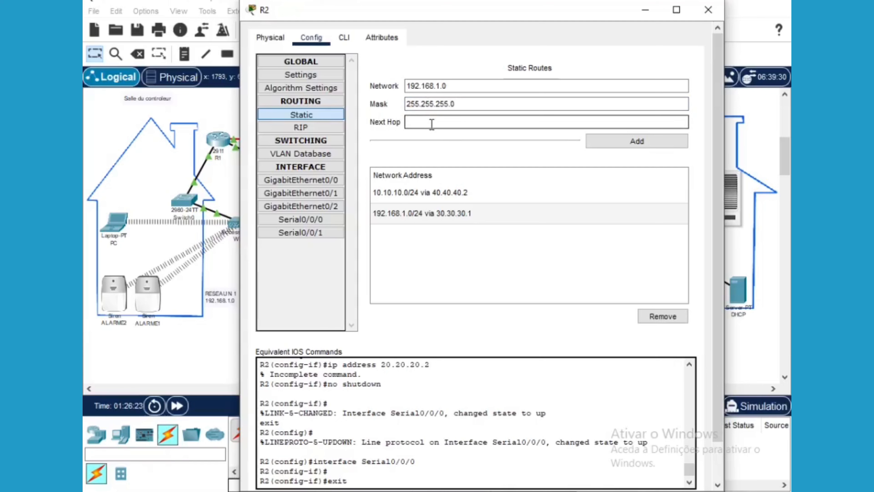
pyautogui.write('20.20.20.1')
pyautogui.click(616, 145)
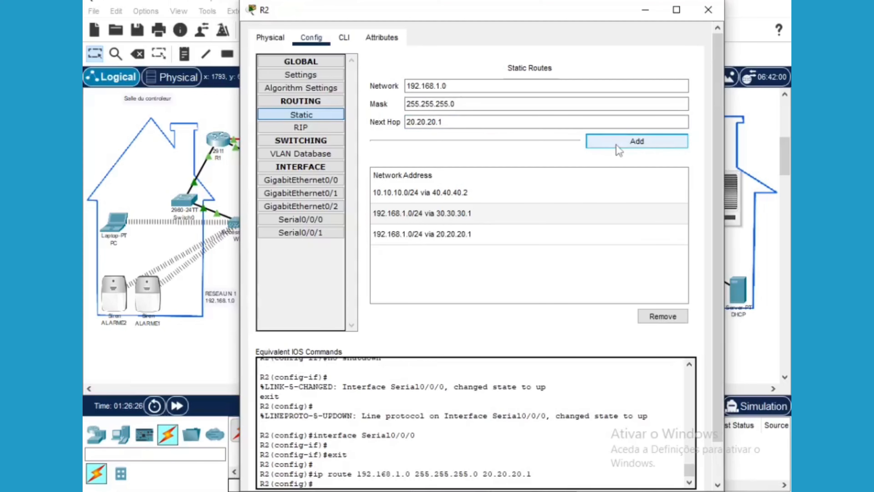
pyautogui.click(645, 10)
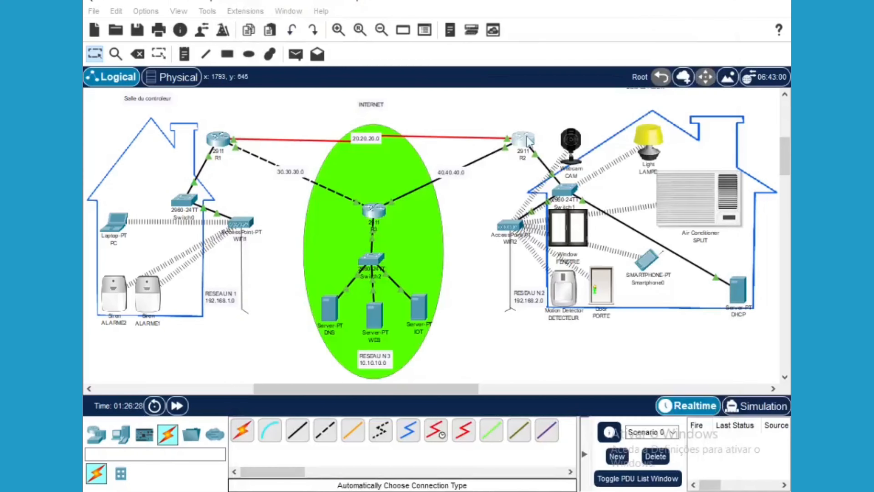
# On R1, add a 192.168.2.0/24 route via 20.20.20.2 and remove the 192.168.1.0/24 route
pyautogui.click(218, 139)
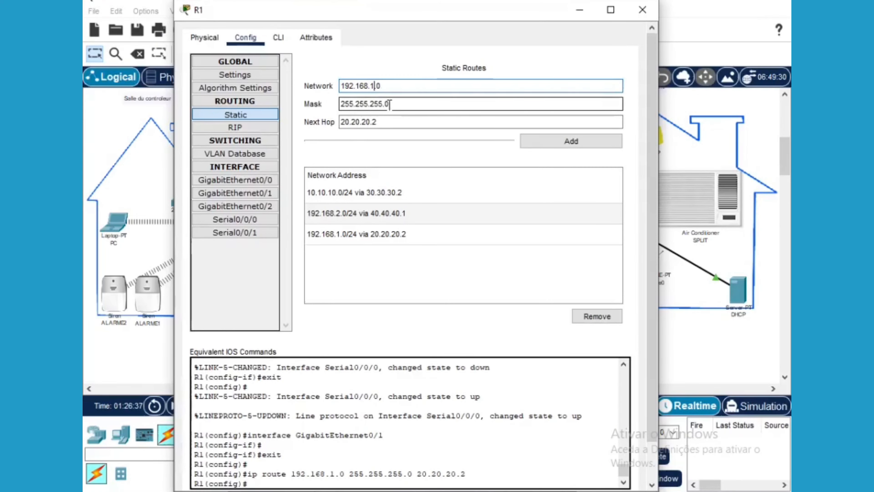
pyautogui.press('BackSpace')
pyautogui.click(575, 144)
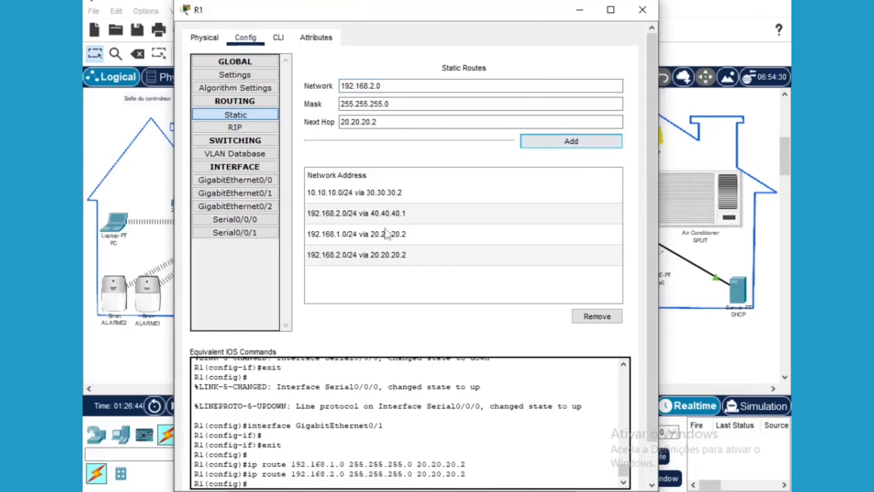
pyautogui.click(379, 235)
pyautogui.click(593, 315)
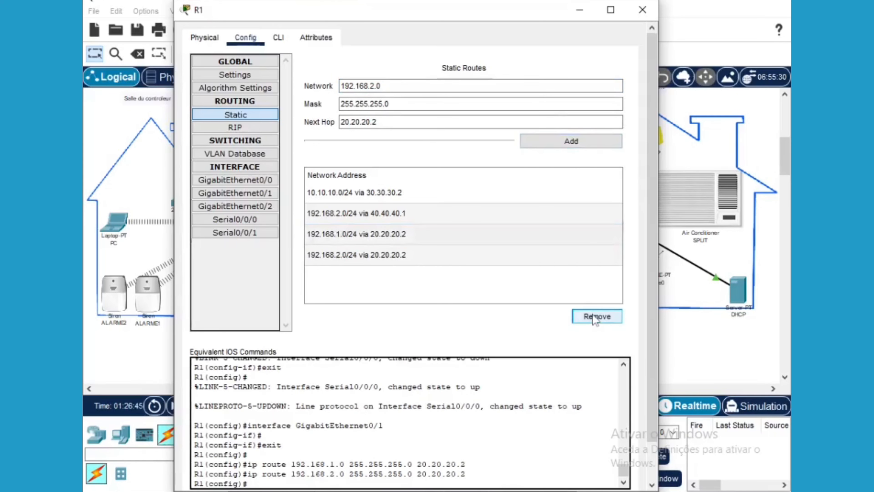
pyautogui.click(580, 10)
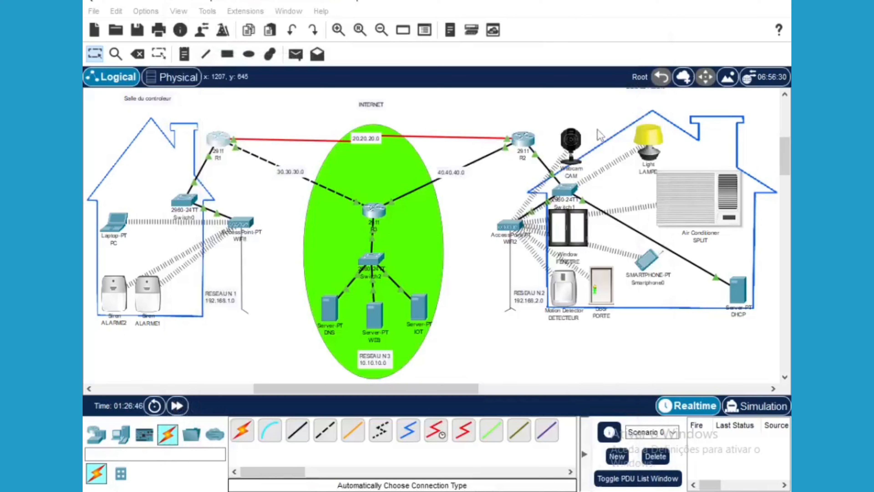
# Send two simple PDUs from the laptop PC to the Air Conditioner; both fail
pyautogui.click(297, 55)
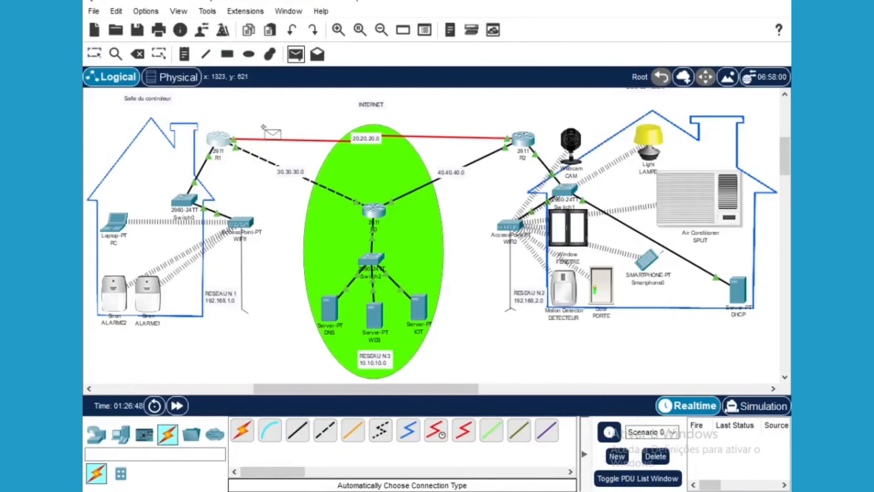
pyautogui.click(118, 228)
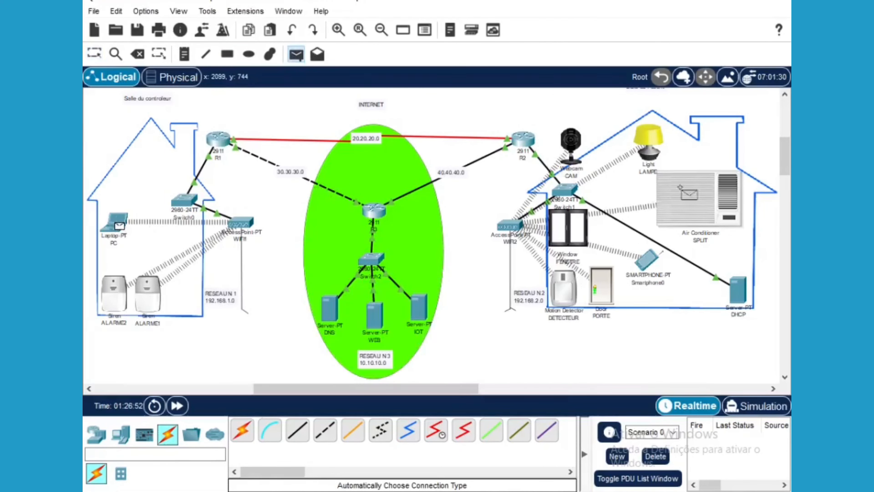
pyautogui.click(675, 199)
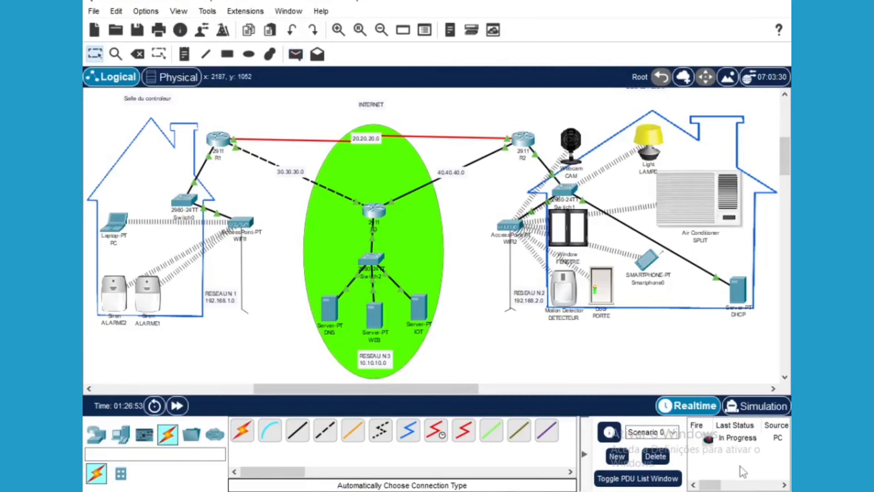
pyautogui.click(296, 54)
pyautogui.click(122, 223)
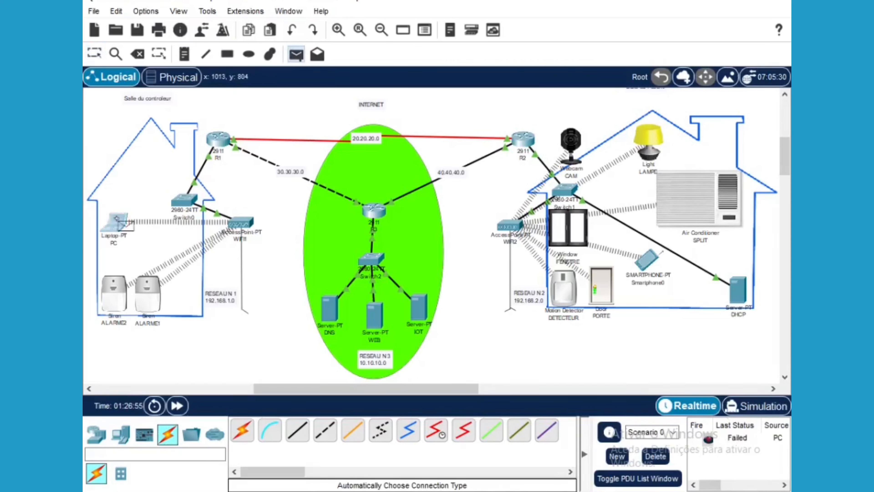
pyautogui.click(694, 201)
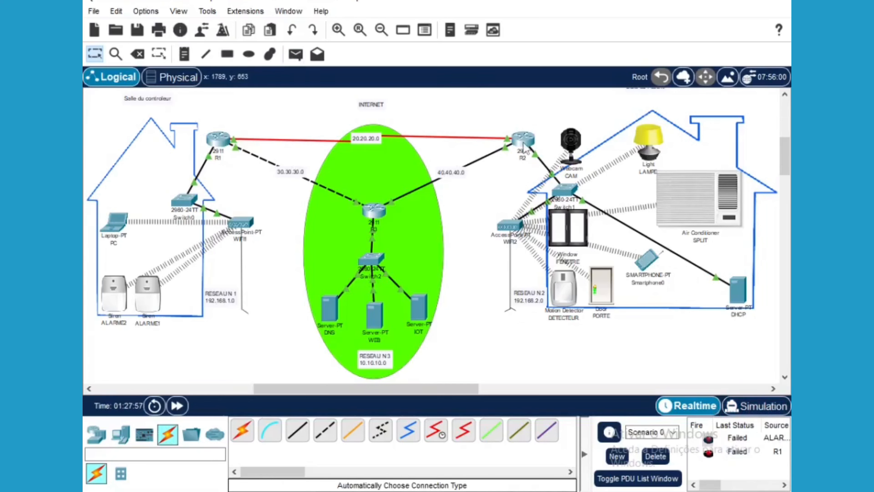
# Give R2's Serial0/0/0 address 20.20.20.2 with mask 255.0.0.0 and cycle the port off and on
pyautogui.click(523, 145)
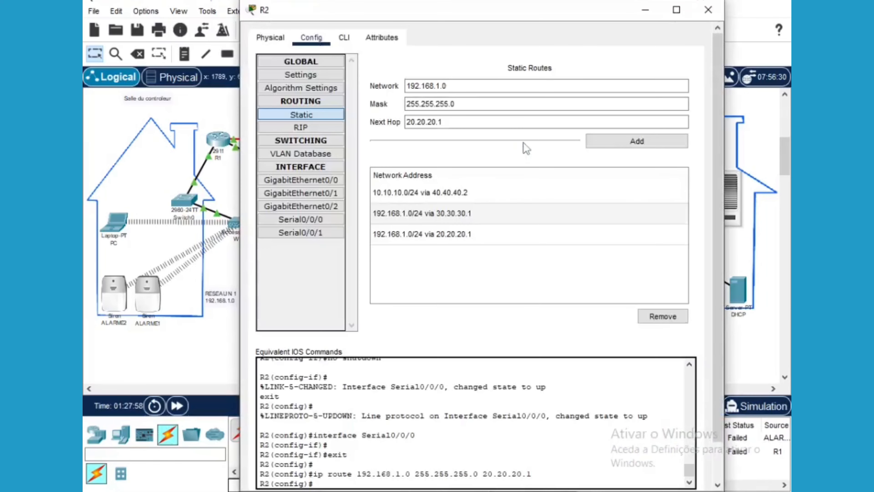
pyautogui.click(325, 219)
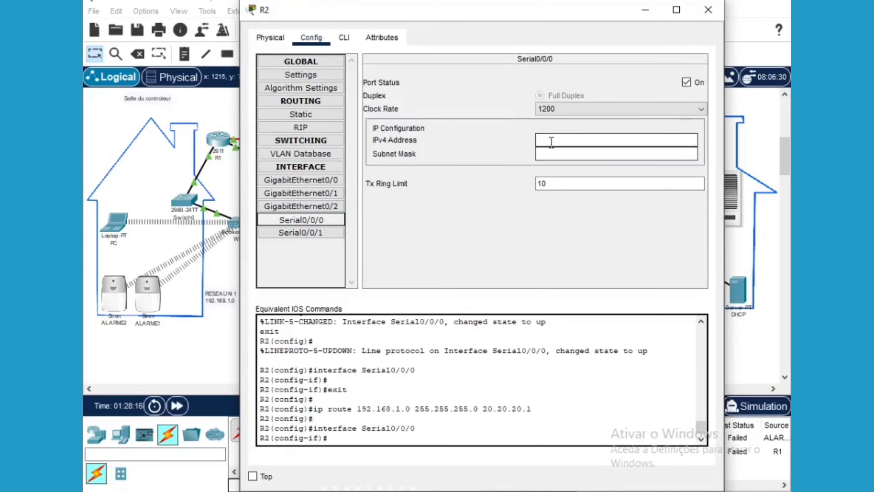
pyautogui.click(551, 141)
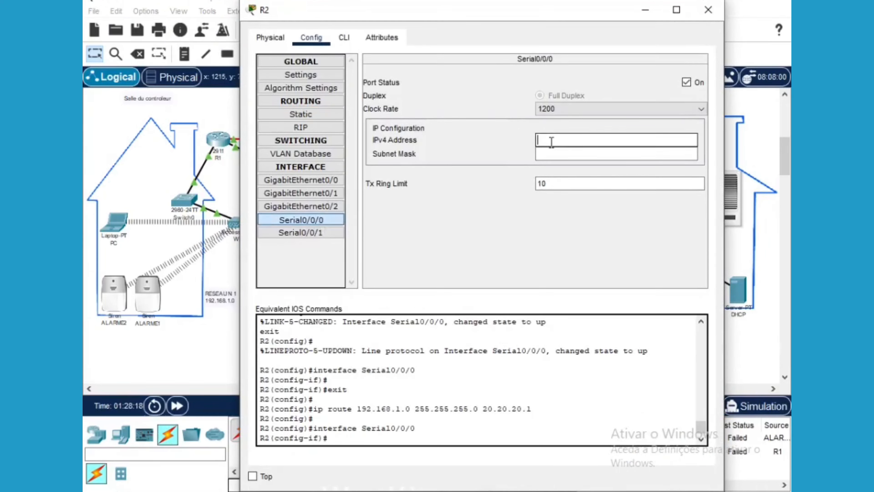
pyautogui.write('20.20.20.')
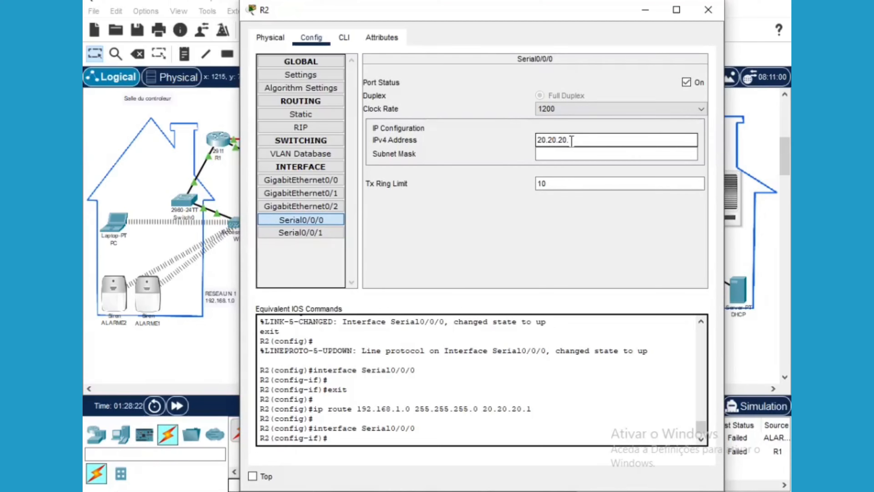
pyautogui.write('2')
pyautogui.click(546, 153)
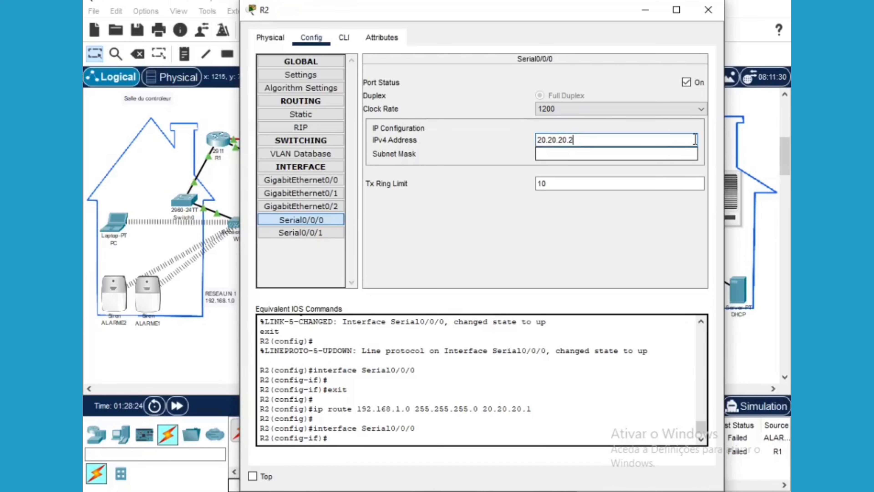
pyautogui.click(686, 83)
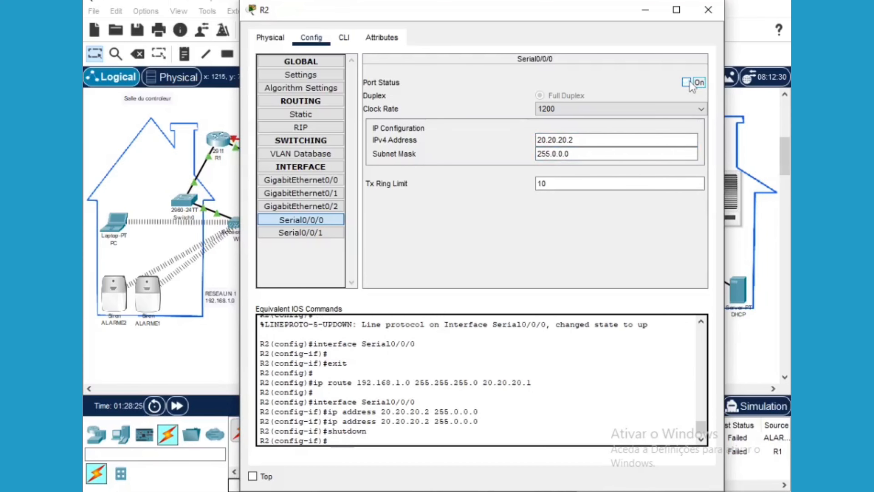
pyautogui.click(687, 83)
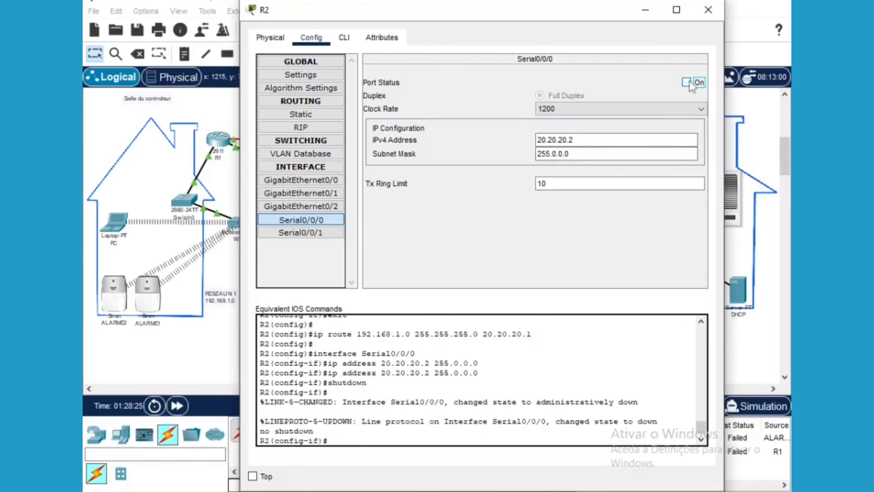
pyautogui.click(646, 10)
pyautogui.moveTo(527, 142)
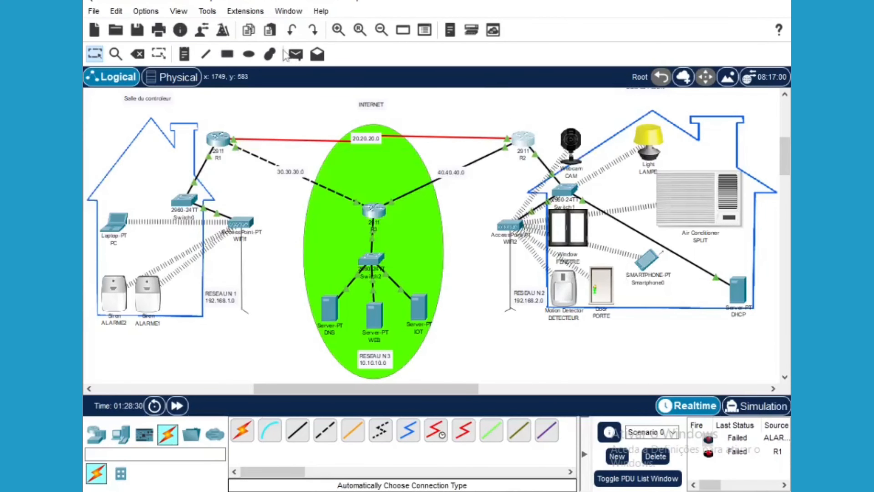
# Send a simple PDU from the laptop PC to the Air Conditioner, then clear the results
pyautogui.click(296, 55)
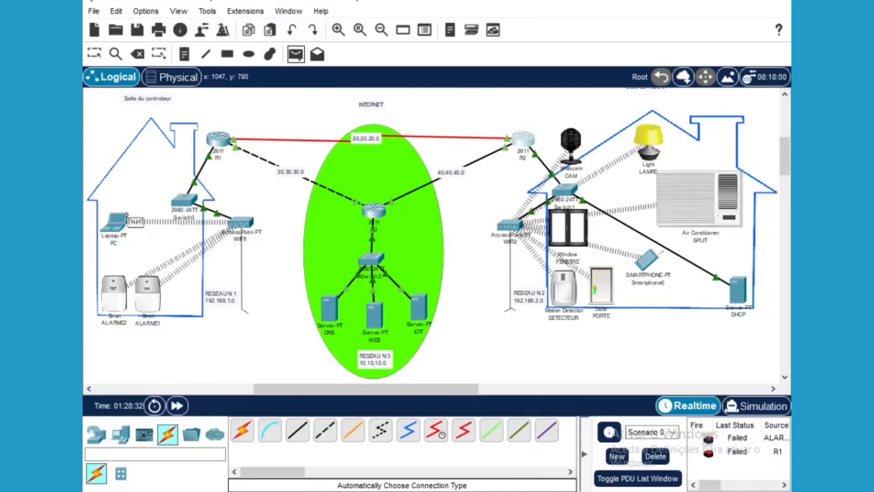
pyautogui.click(117, 223)
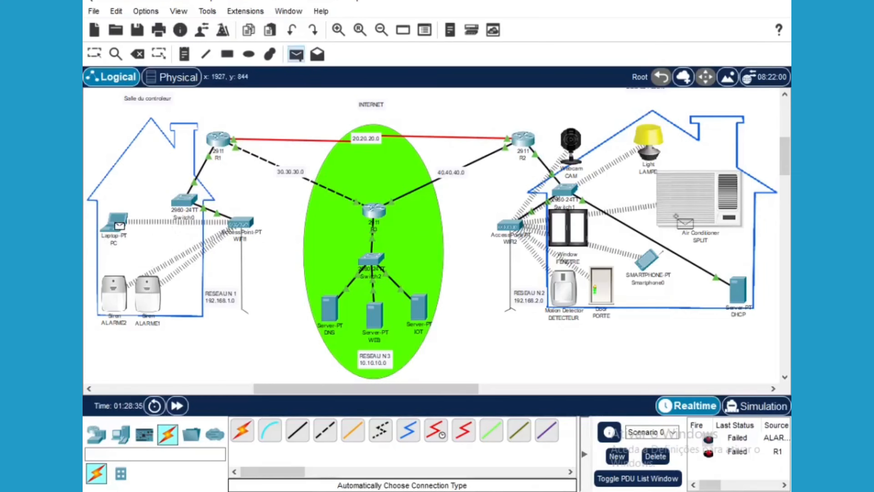
pyautogui.click(687, 204)
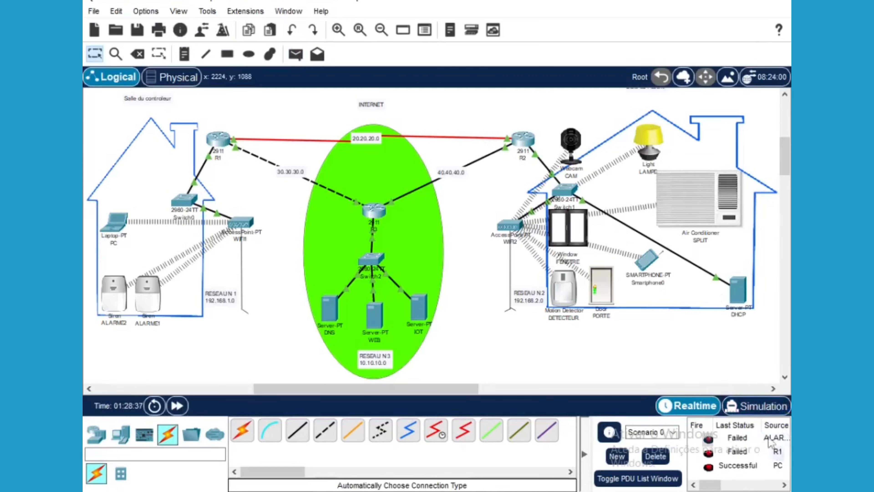
pyautogui.click(655, 457)
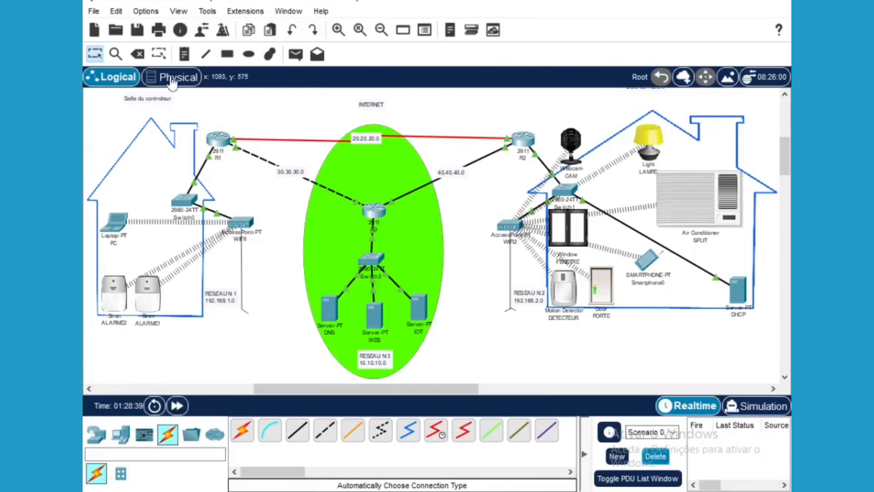
# Send a test PDU from the webcam, clear the result, and open Smartphone0
pyautogui.click(296, 54)
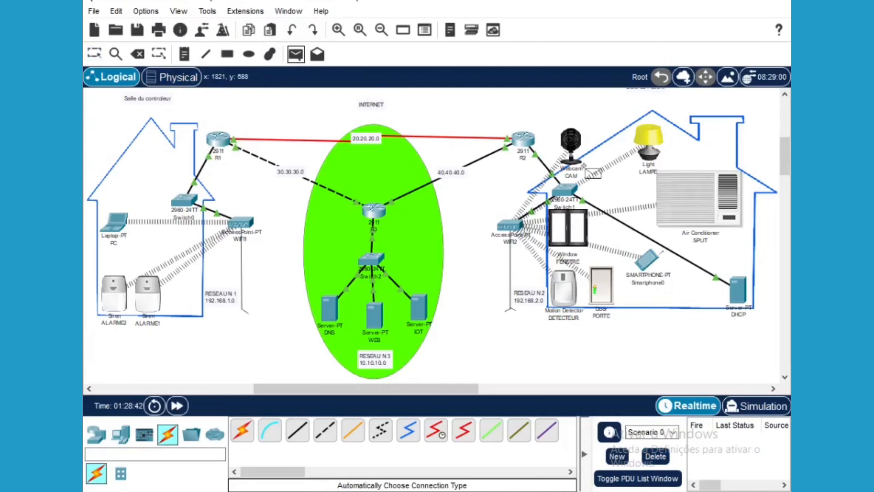
pyautogui.click(567, 141)
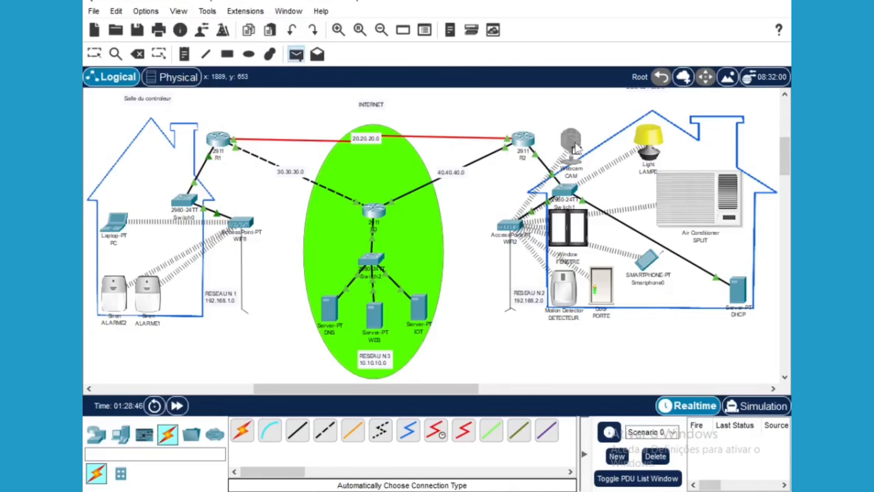
pyautogui.click(575, 142)
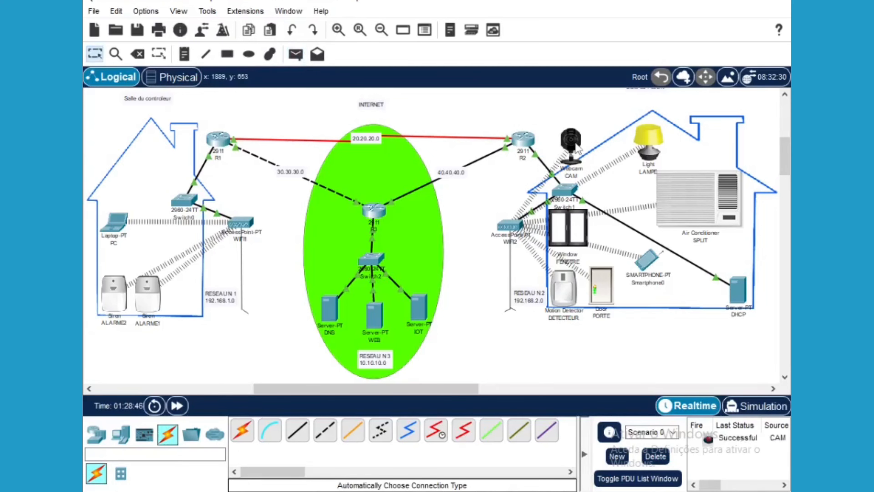
pyautogui.click(654, 463)
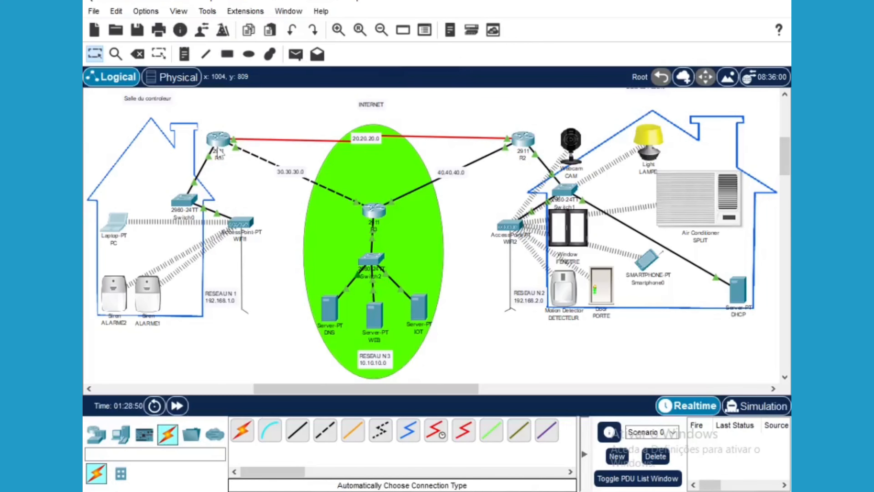
pyautogui.click(647, 260)
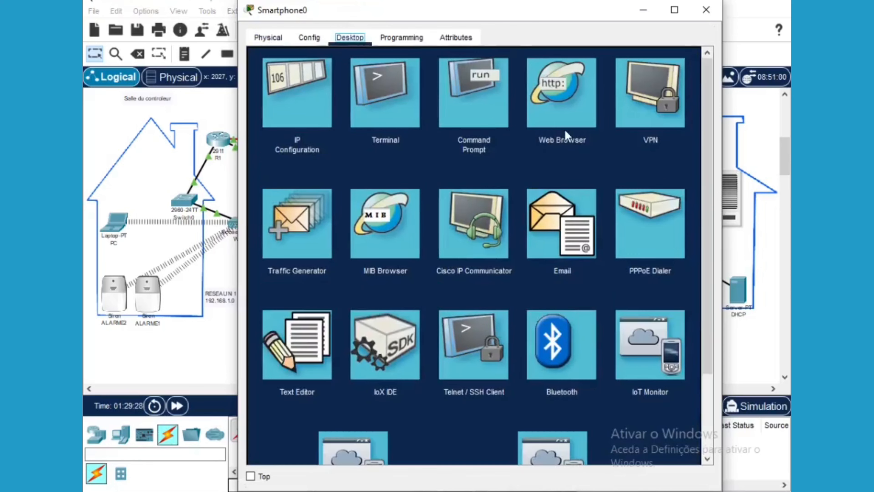
# Ping 192.168.1.2 from Smartphone0's Command Prompt for four replies, then begin typing a tracert
pyautogui.click(491, 101)
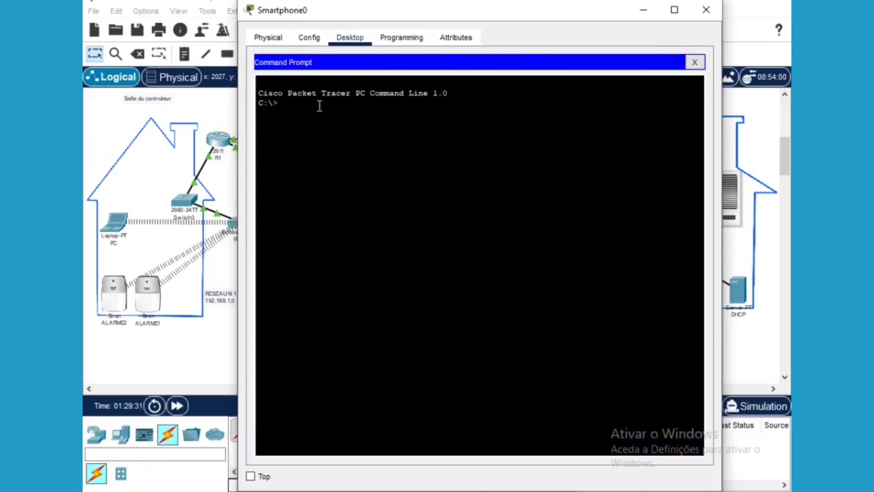
pyautogui.write('ping')
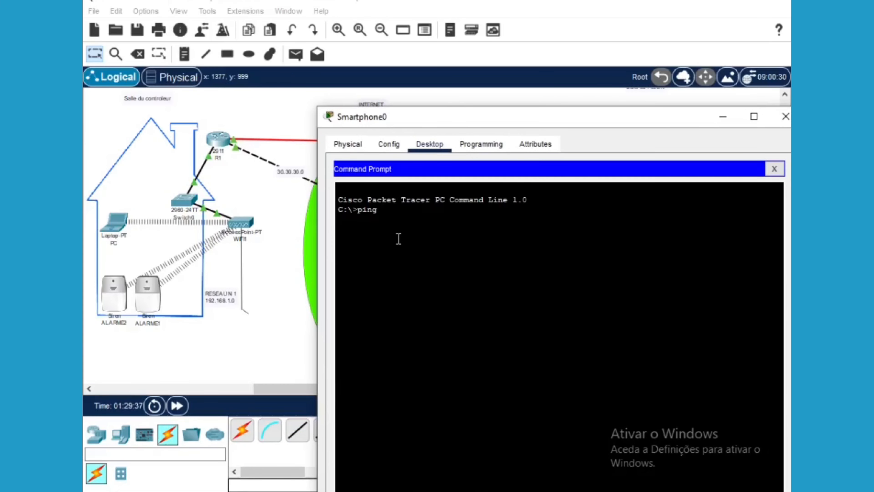
pyautogui.write('192.168.1.2')
pyautogui.press('Return')
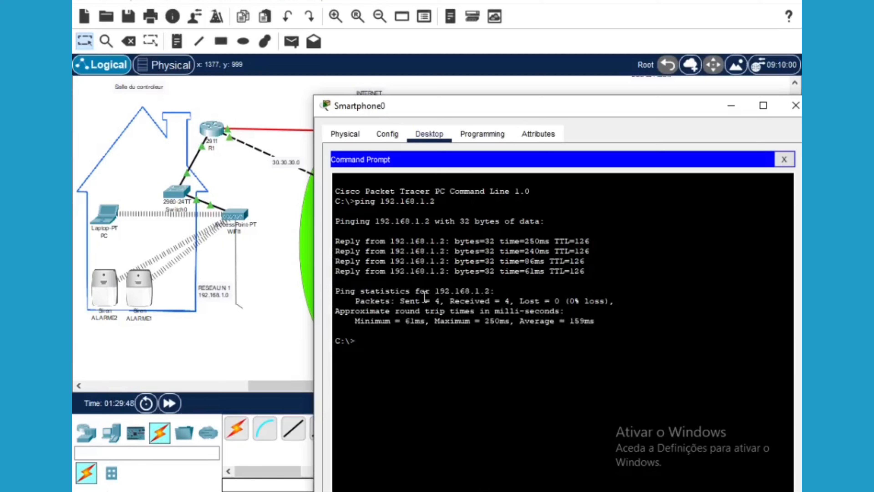
pyautogui.write('tracert 192.1')
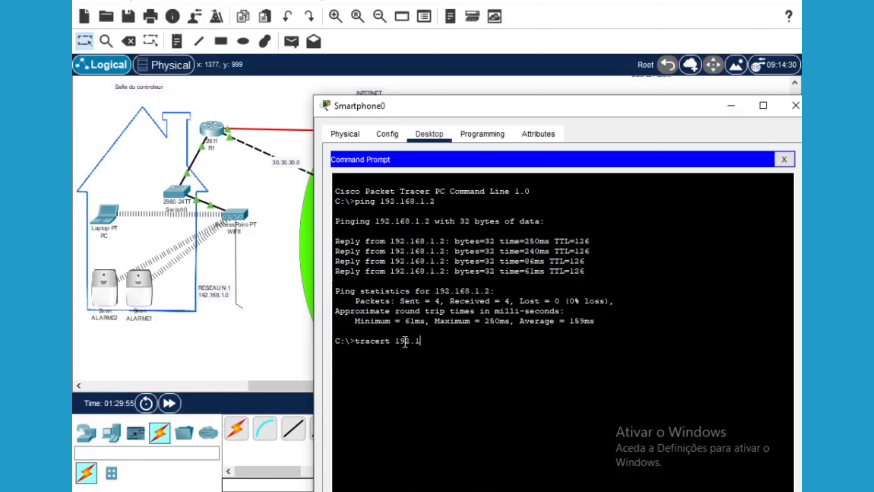
pyautogui.write('68.1.3')
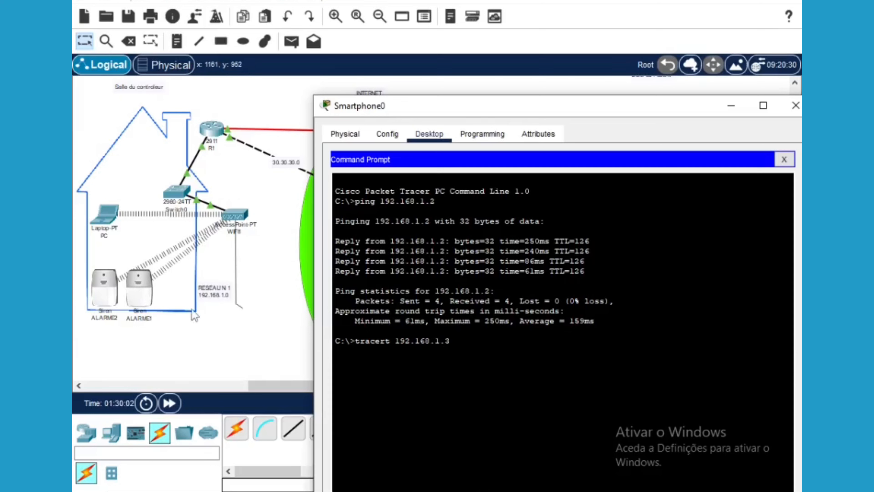
# Run tracert to 192.168.1.3 from Smartphone0, repositioning the phone window to view the output
pyautogui.moveTo(614, 109)
pyautogui.mouseDown()
pyautogui.moveTo(548, 165)
pyautogui.moveTo(487, 369)
pyautogui.moveTo(592, 119)
pyautogui.mouseUp()
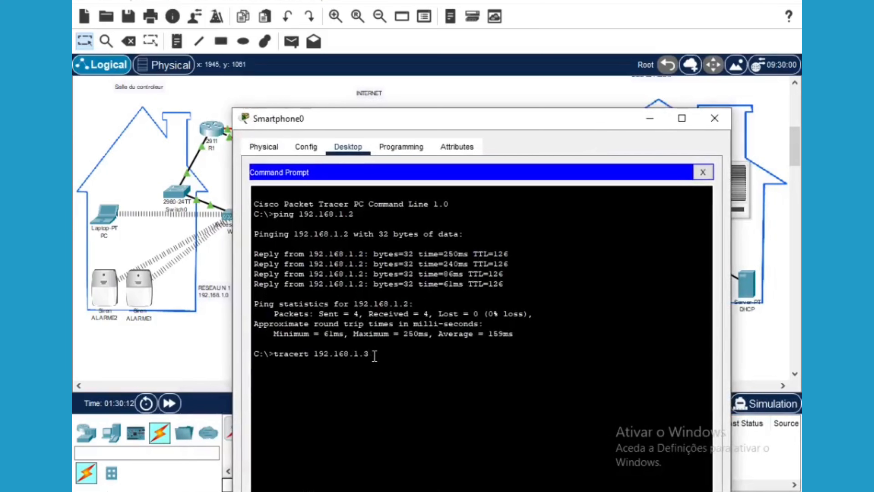
pyautogui.press('Return')
pyautogui.moveTo(492, 115); pyautogui.dragTo(490, 63)
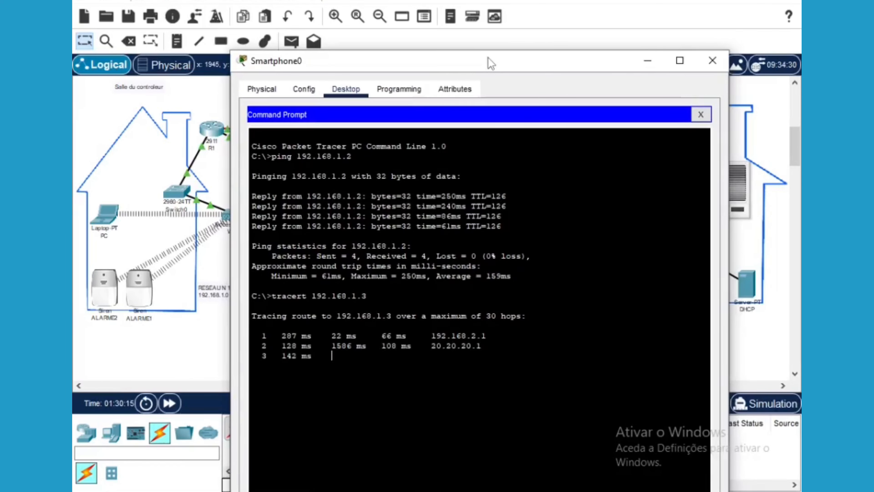
pyautogui.moveTo(470, 59); pyautogui.dragTo(454, 339)
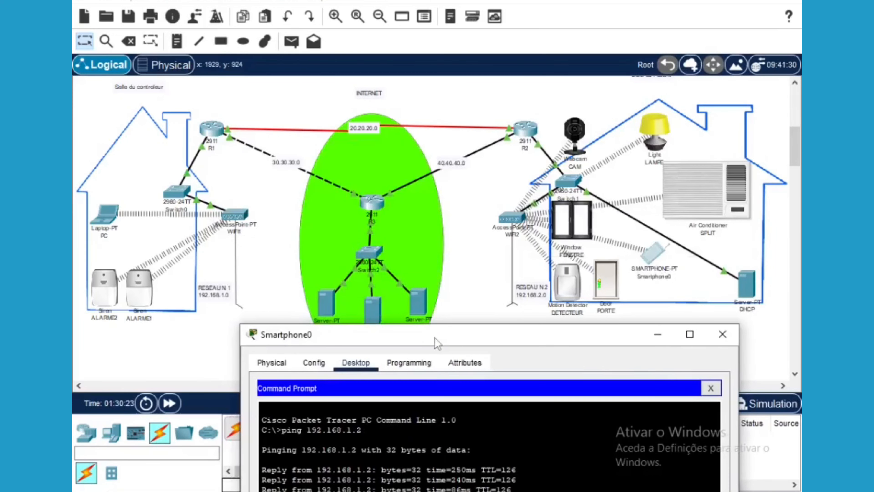
pyautogui.moveTo(439, 339); pyautogui.dragTo(450, 171)
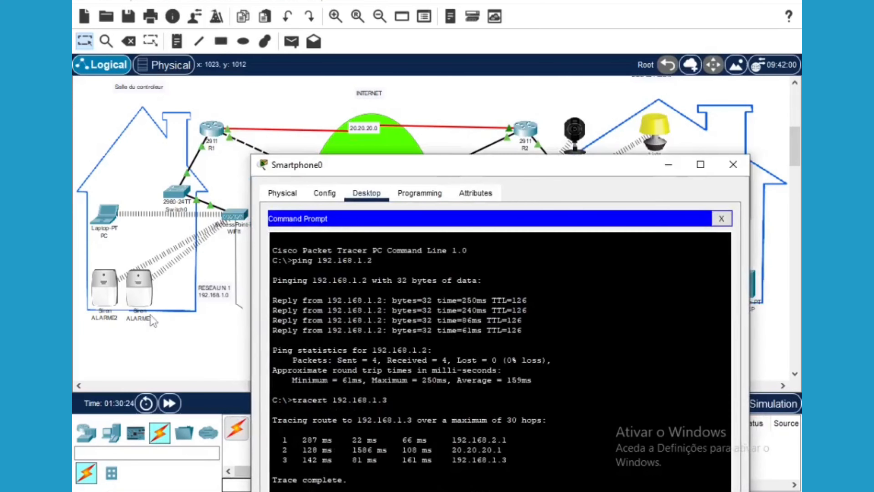
pyautogui.moveTo(485, 170); pyautogui.dragTo(469, 20)
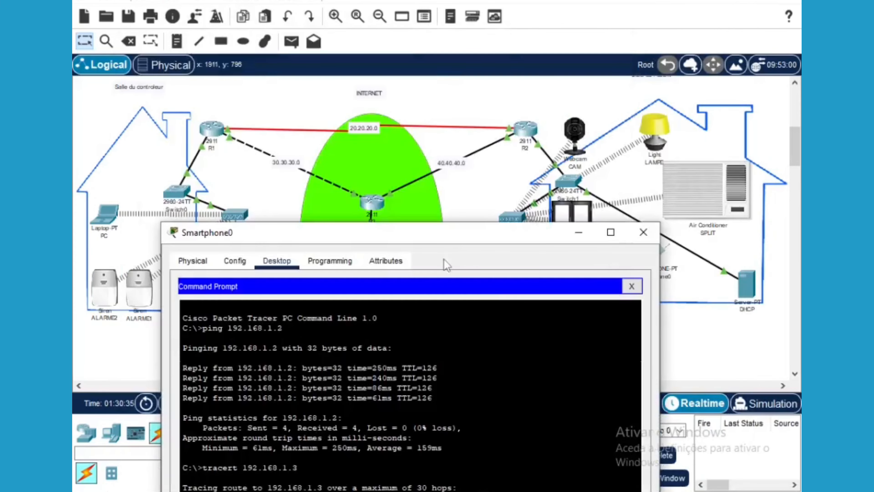
pyautogui.moveTo(445, 238); pyautogui.dragTo(447, 203)
pyautogui.moveTo(472, 139); pyautogui.dragTo(469, 59)
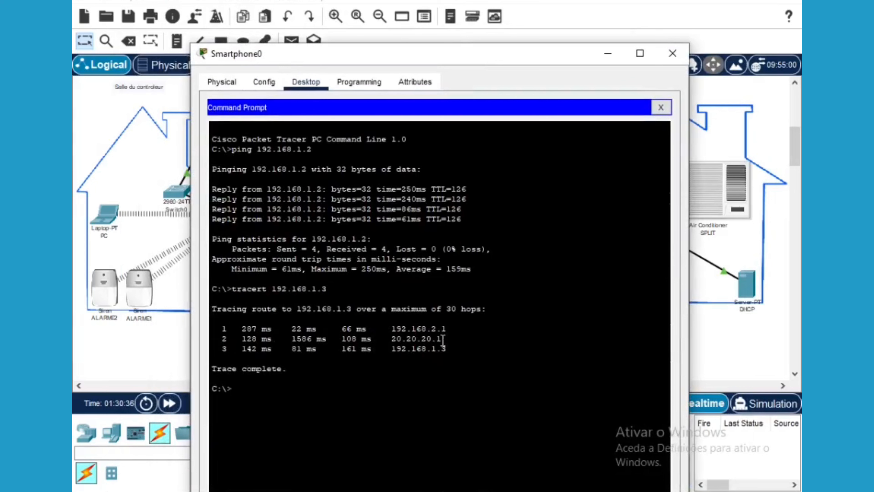
# Highlight the 20.20.20.1 and 192.168.1.3 hops in the trace output
pyautogui.moveTo(444, 339); pyautogui.dragTo(391, 340)
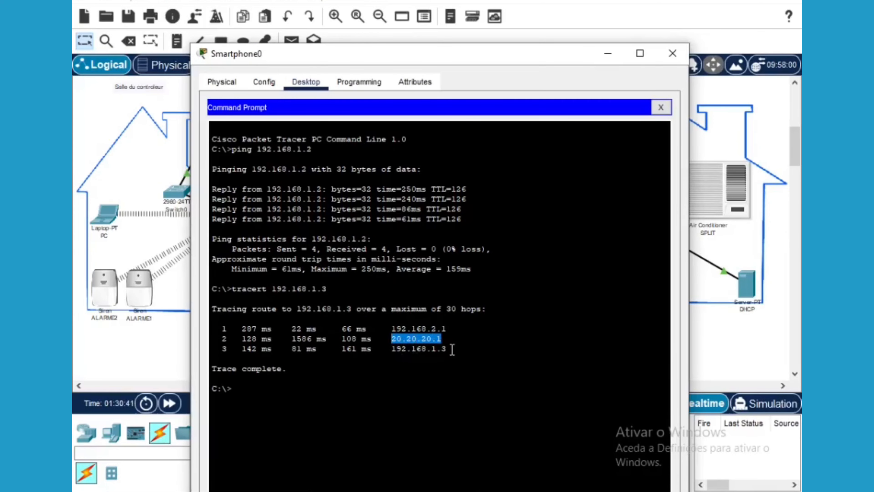
pyautogui.moveTo(452, 349); pyautogui.dragTo(393, 349)
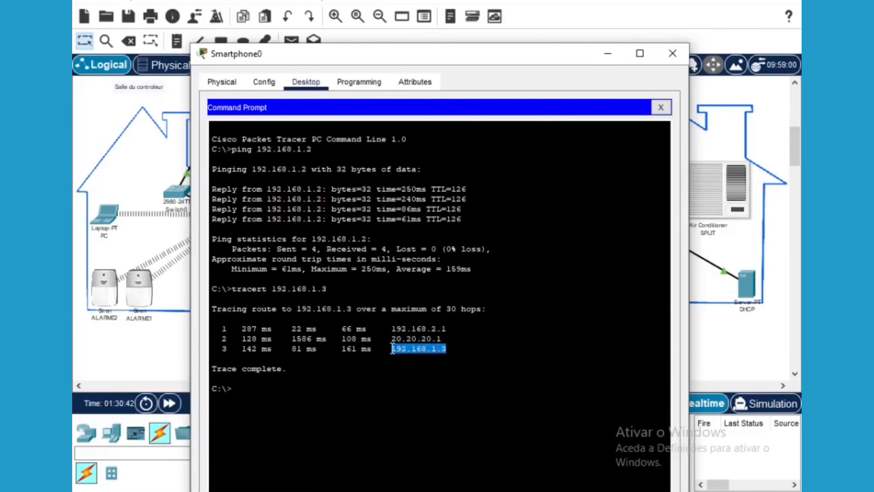
pyautogui.moveTo(412, 54); pyautogui.dragTo(481, 55)
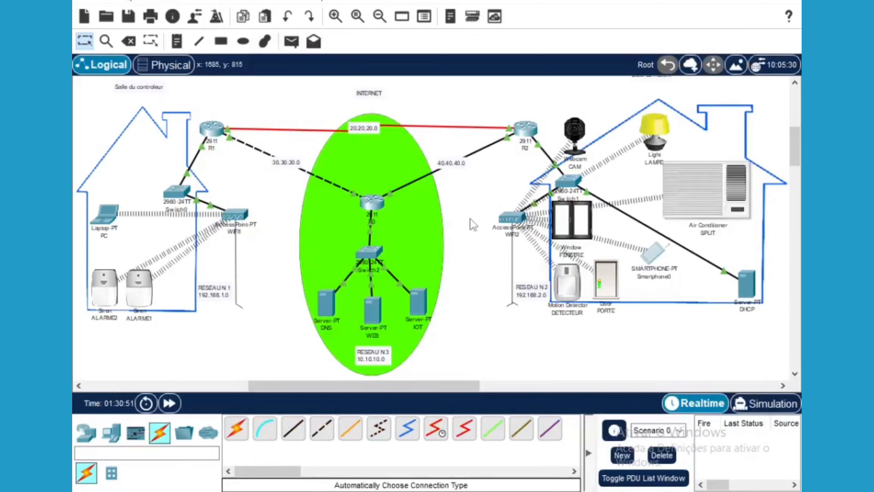
# Drag the 30.30.30.0 label toward the central router and nudge 40.40.40.0 left and down
pyautogui.moveTo(294, 168); pyautogui.dragTo(335, 181)
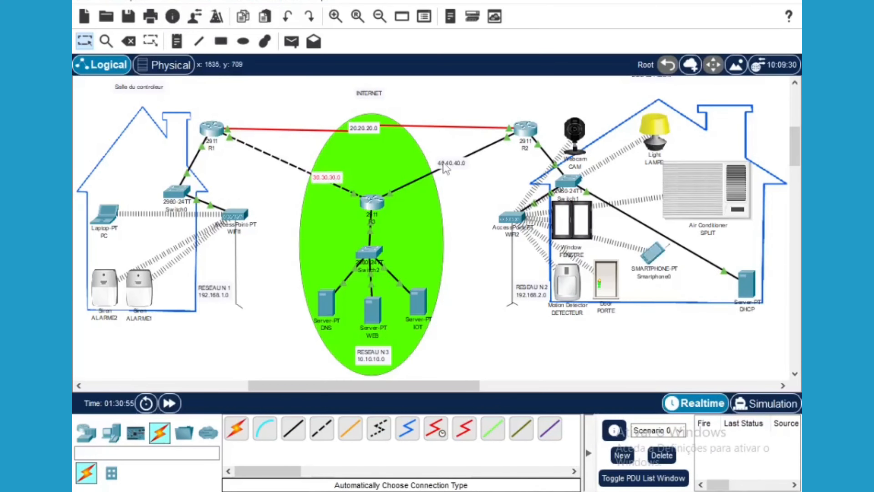
pyautogui.moveTo(448, 163); pyautogui.dragTo(407, 177)
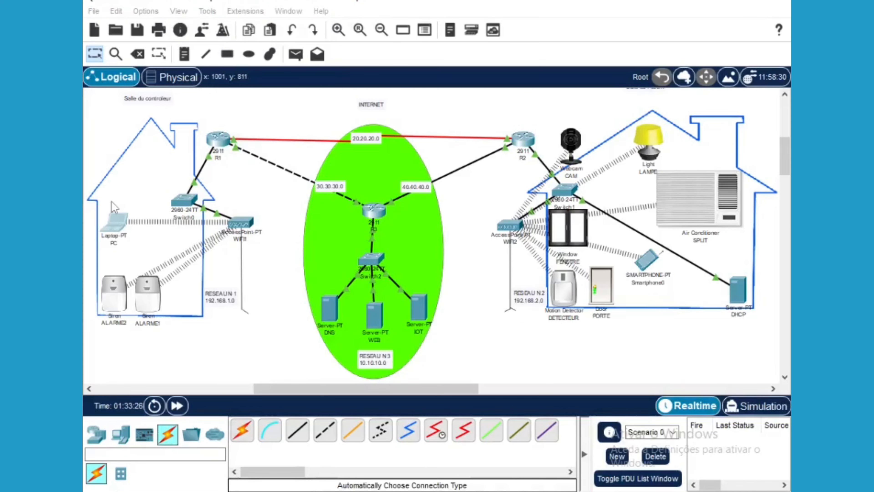
pyautogui.click(116, 223)
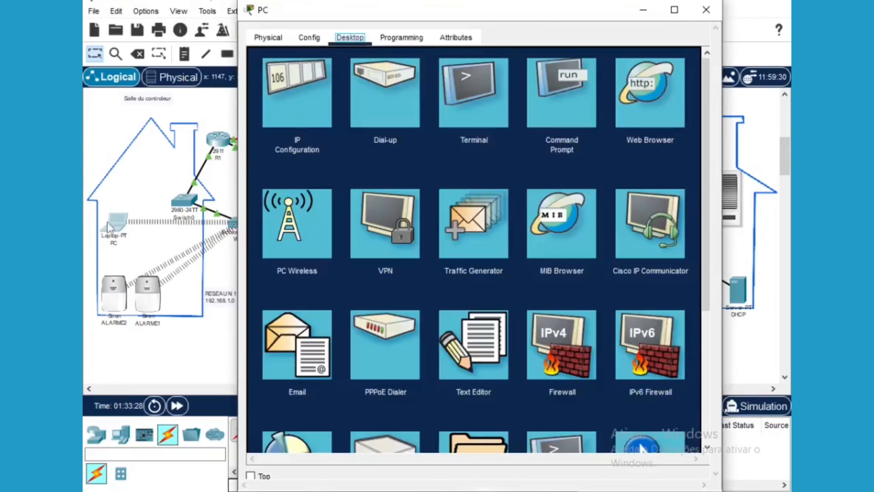
pyautogui.click(640, 83)
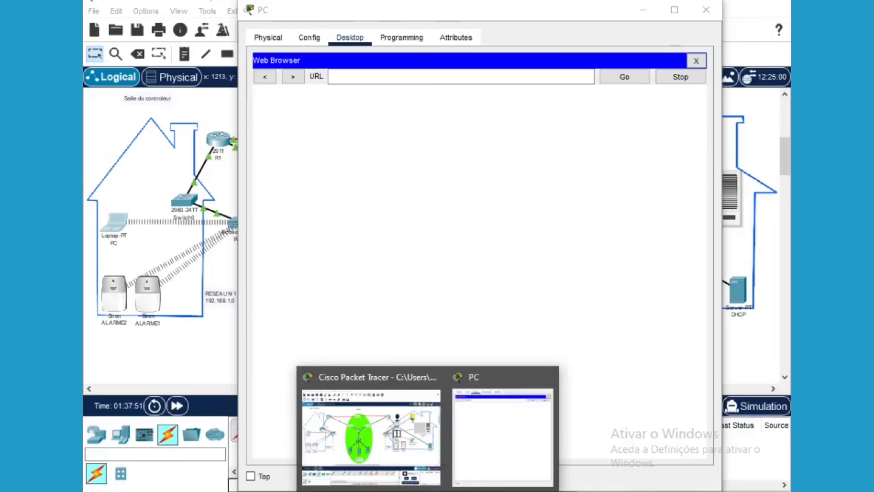
pyautogui.click(492, 434)
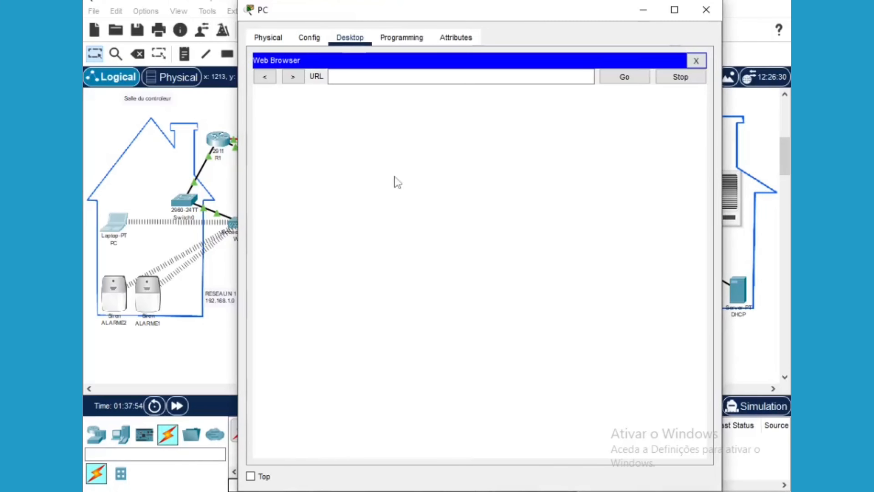
pyautogui.click(348, 79)
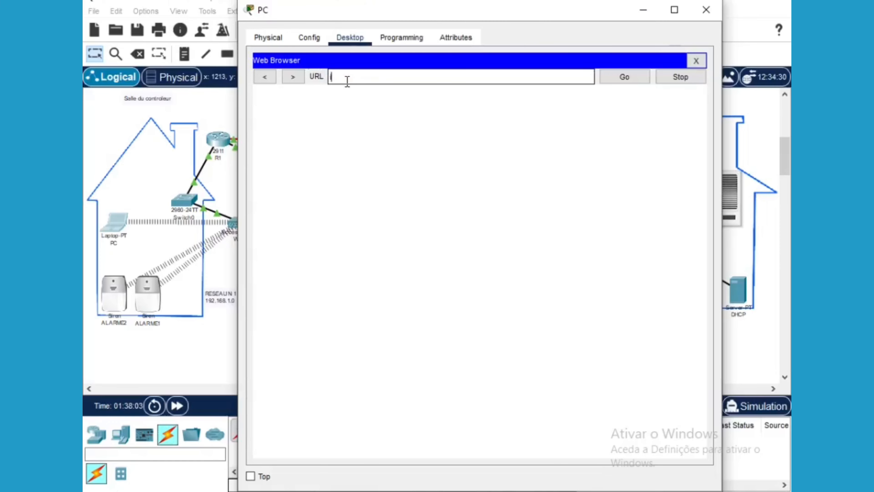
pyautogui.write('iot')
pyautogui.click(624, 76)
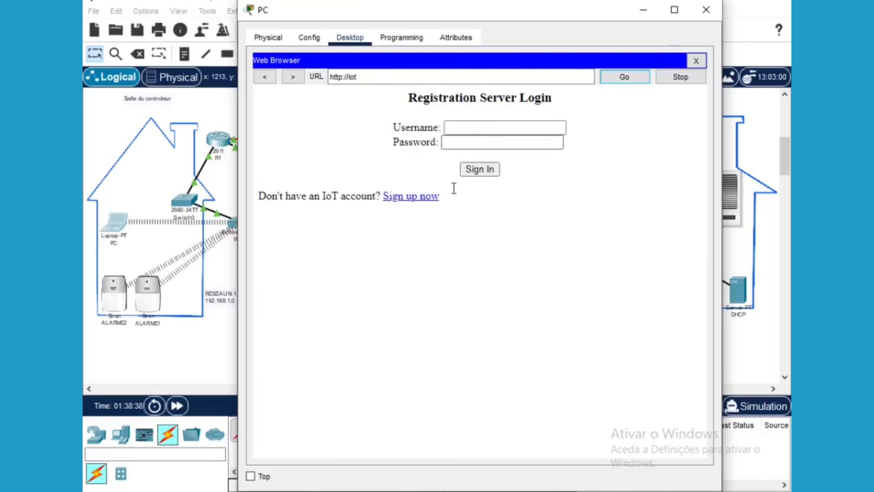
# Go from the IoT login form to the account sign-up page
pyautogui.click(487, 129)
pyautogui.click(464, 149)
pyautogui.click(479, 129)
pyautogui.click(408, 206)
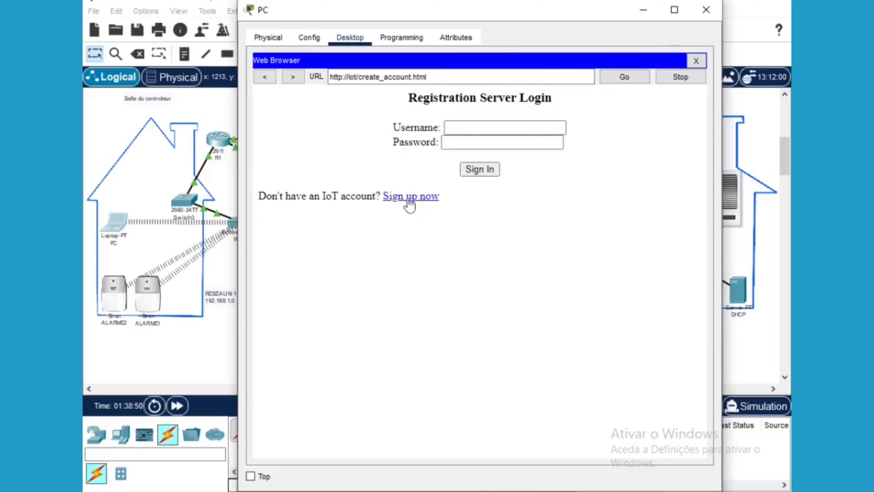
pyautogui.click(410, 197)
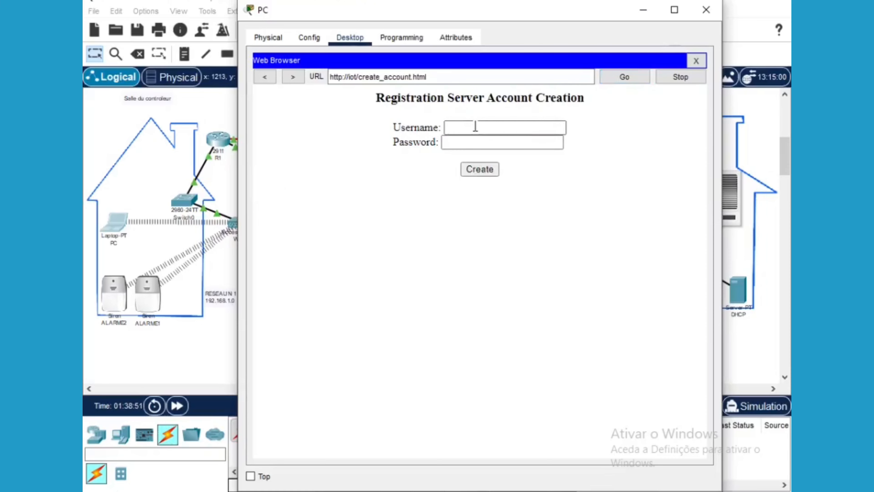
# Create IoT account 'controleur' with its password and return to the topology
pyautogui.click(475, 126)
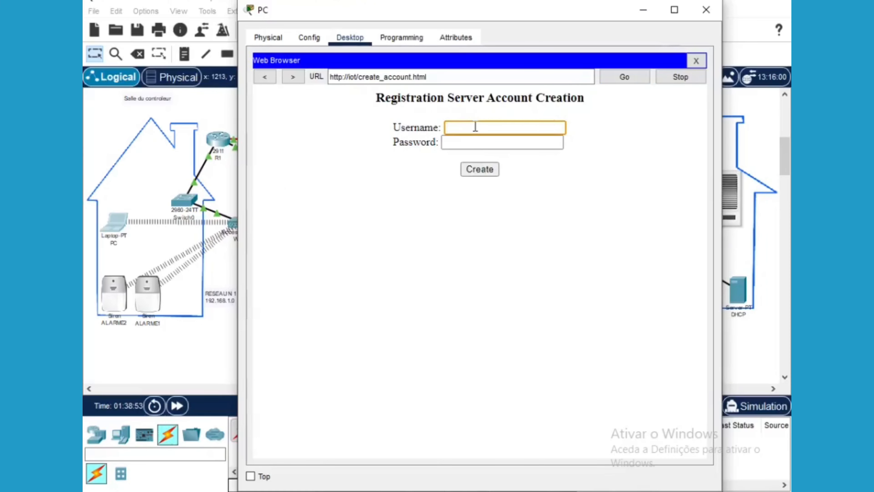
pyautogui.write('cont')
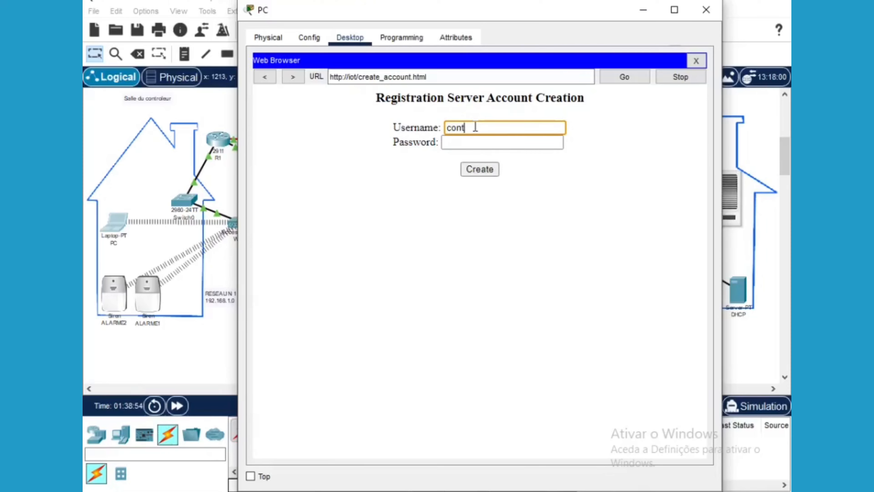
pyautogui.write('roleur')
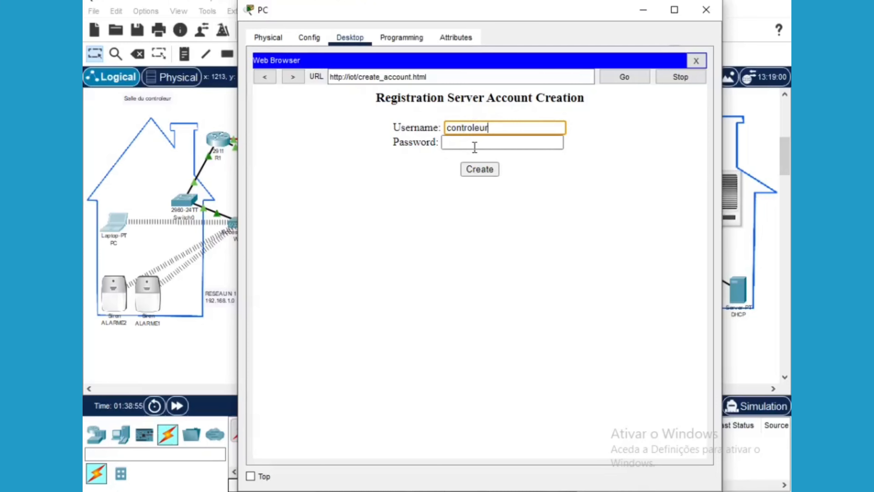
pyautogui.click(474, 147)
pyautogui.write('cisco')
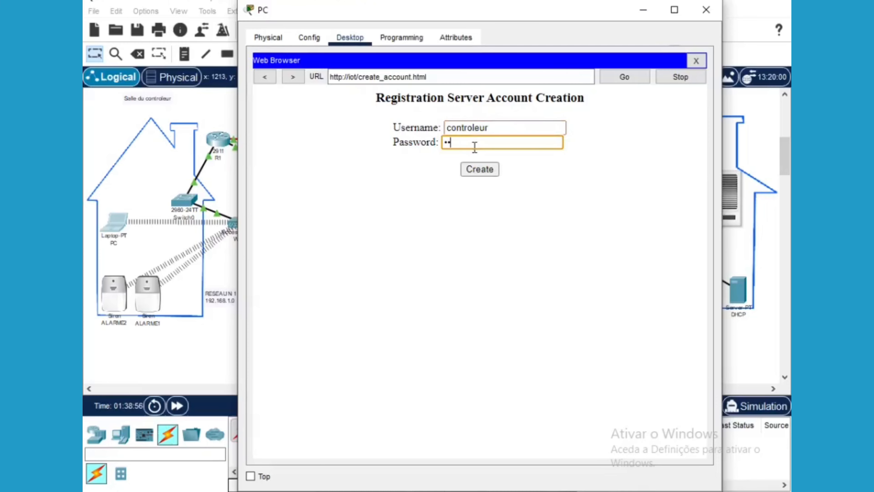
pyautogui.click(478, 171)
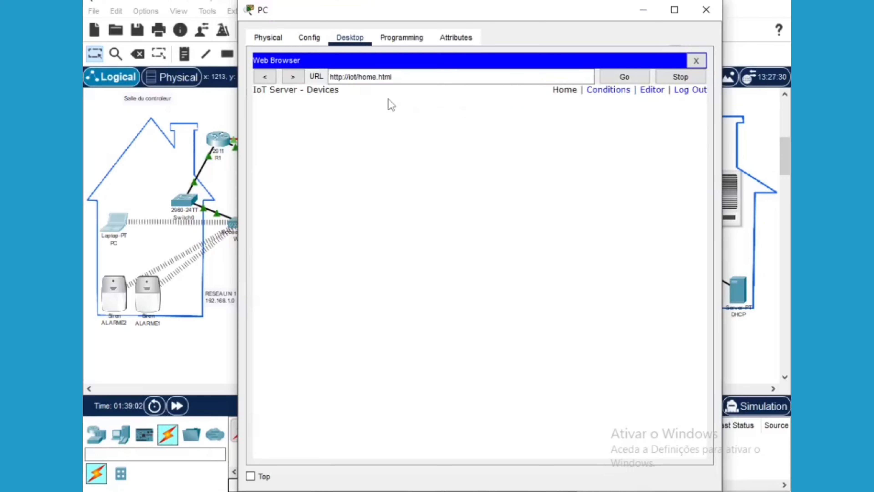
pyautogui.click(642, 15)
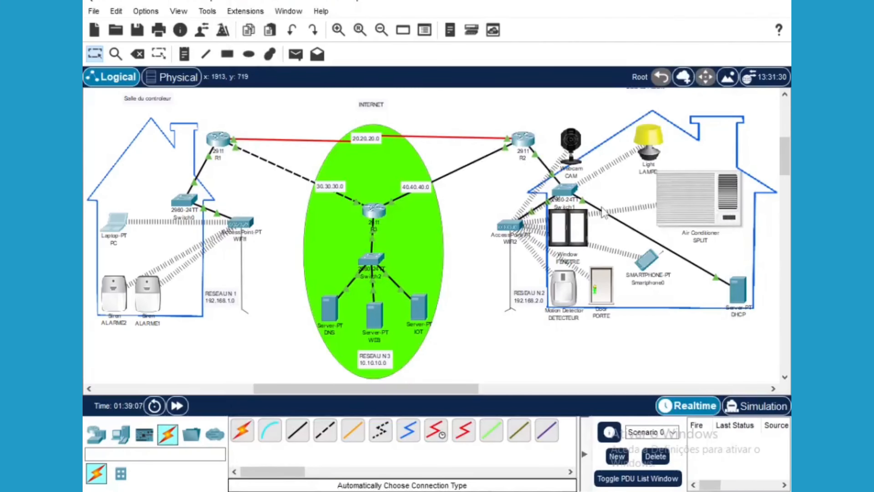
pyautogui.click(648, 264)
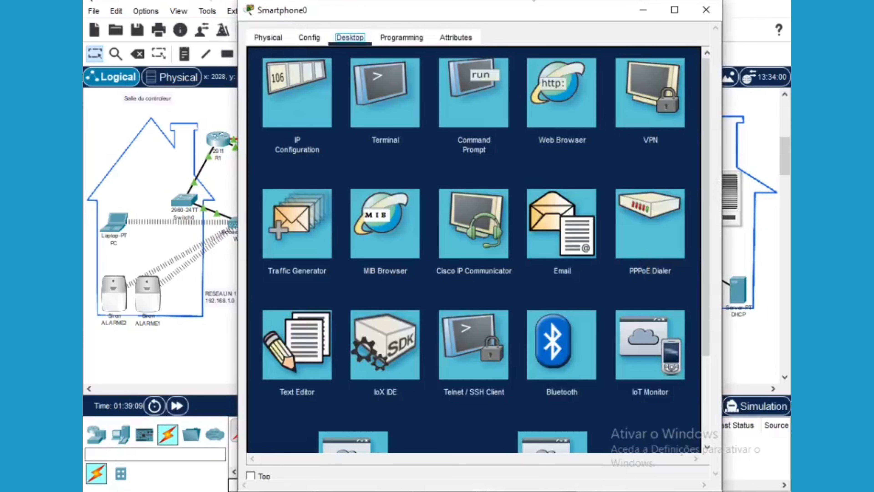
pyautogui.click(581, 84)
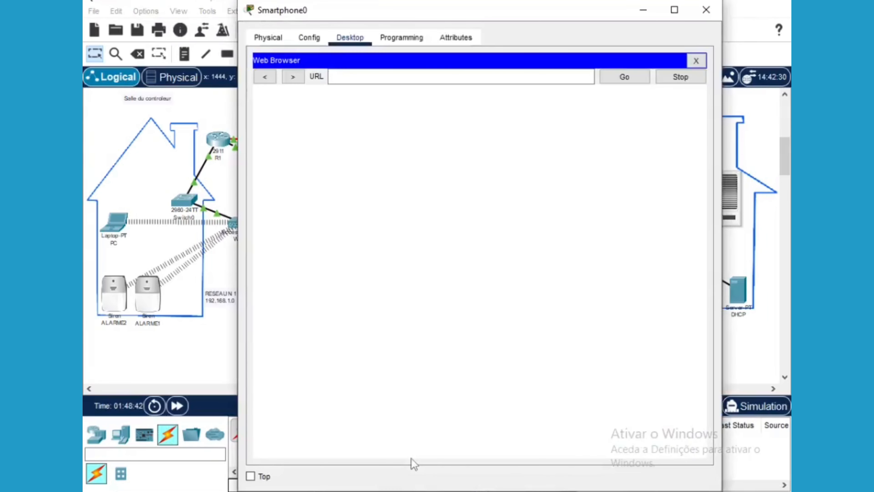
pyautogui.click(360, 77)
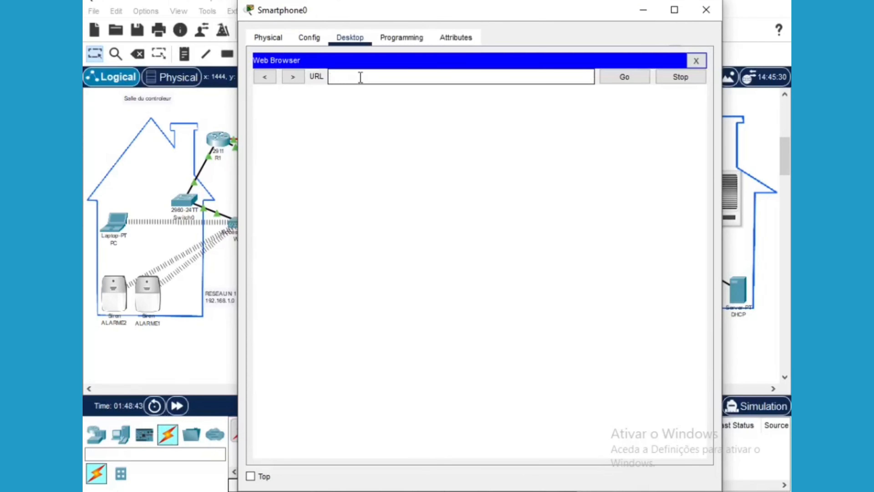
pyautogui.write('iot')
pyautogui.click(630, 77)
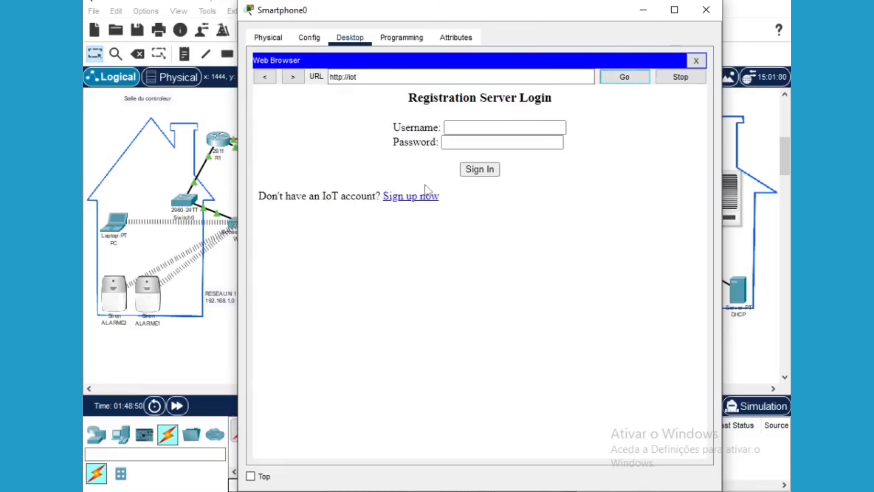
# Sign up IoT account 'patient' with its password, reaching the Devices page, then return to the topology
pyautogui.click(417, 197)
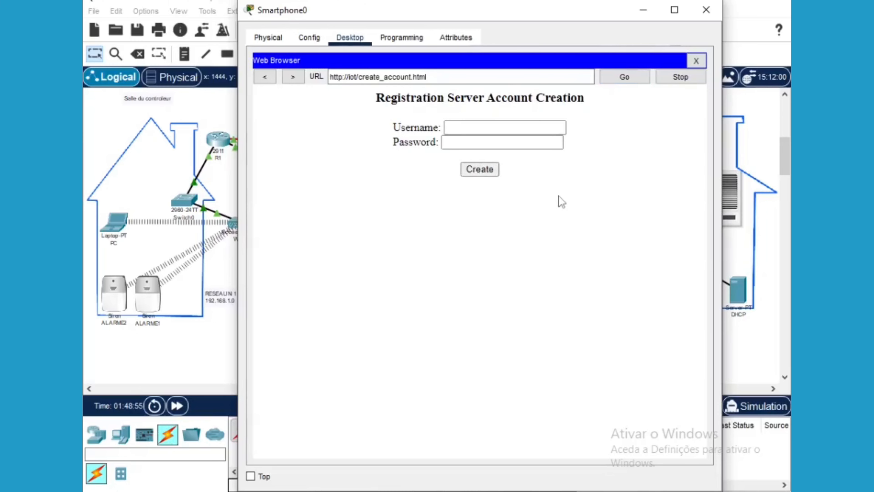
pyautogui.click(459, 129)
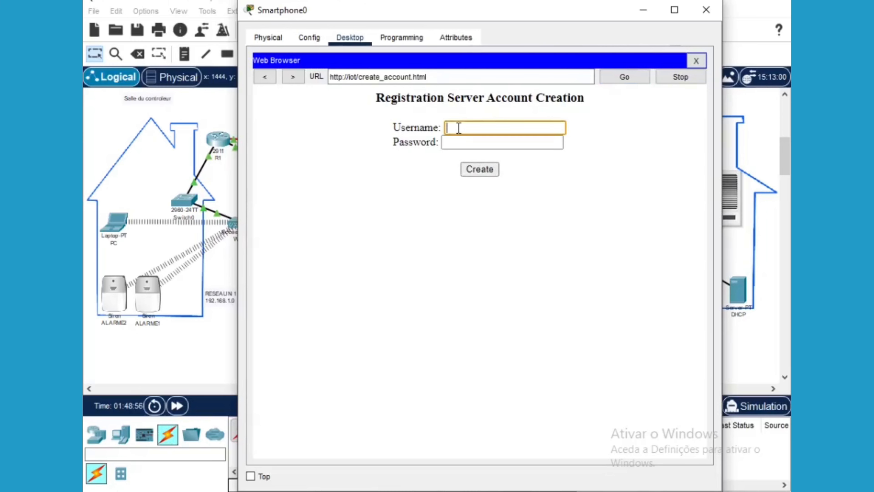
pyautogui.write('patient')
pyautogui.click(465, 143)
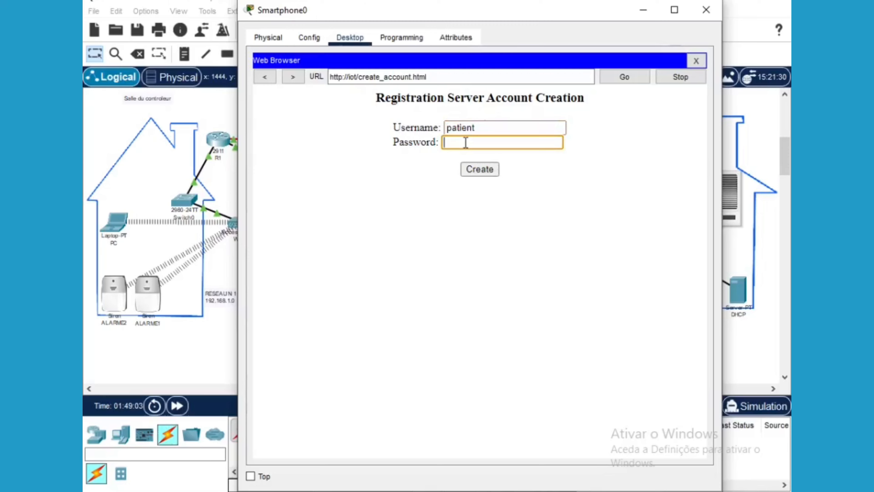
pyautogui.write('123456')
pyautogui.click(485, 172)
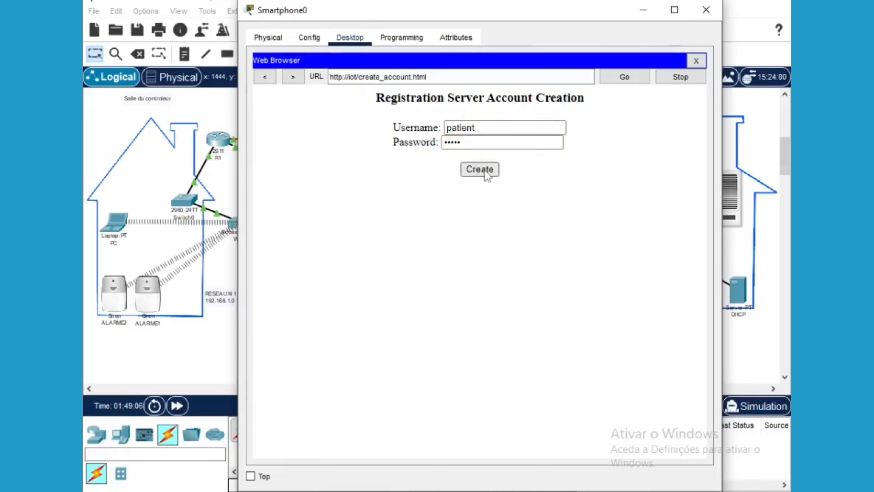
pyautogui.click(484, 170)
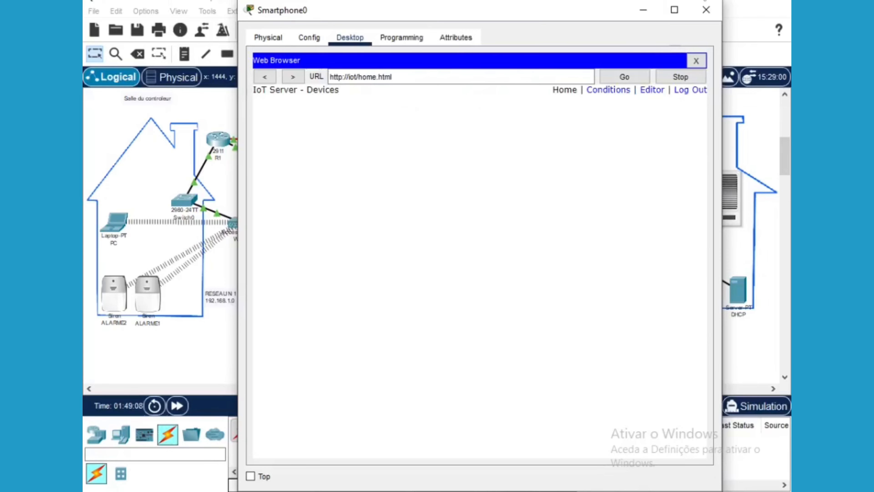
pyautogui.click(642, 10)
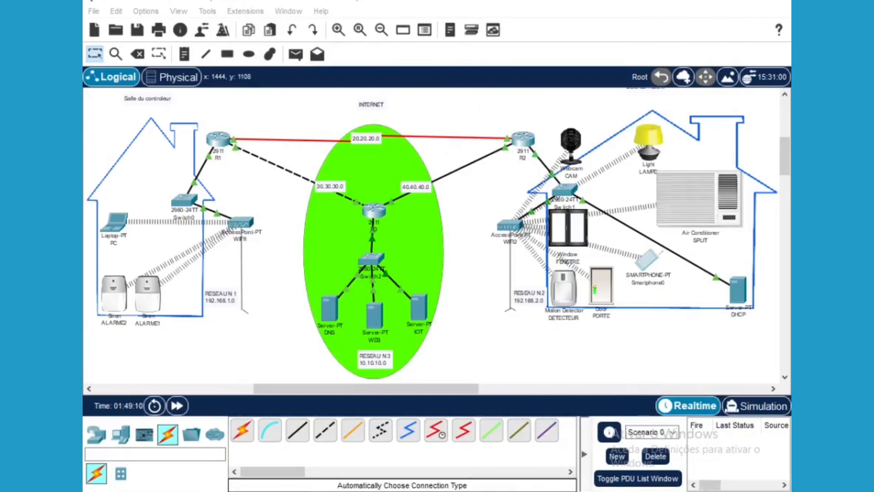
pyautogui.moveTo(428, 490)
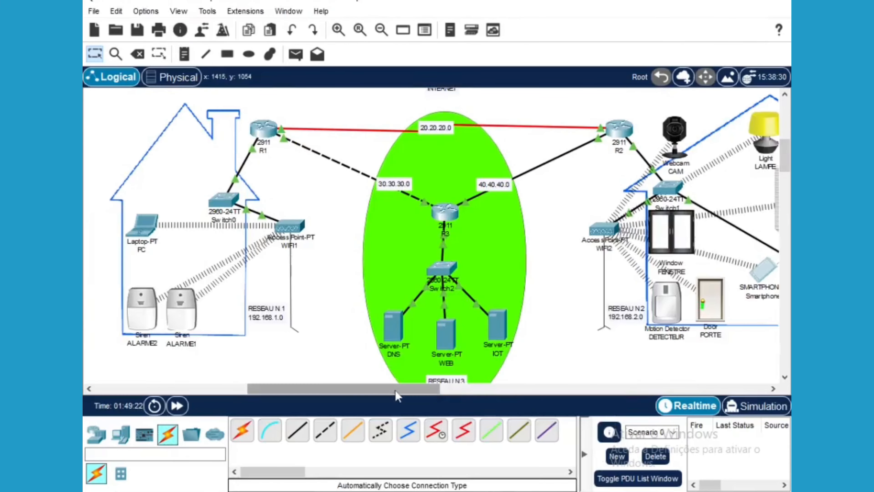
pyautogui.moveTo(395, 389); pyautogui.dragTo(446, 391)
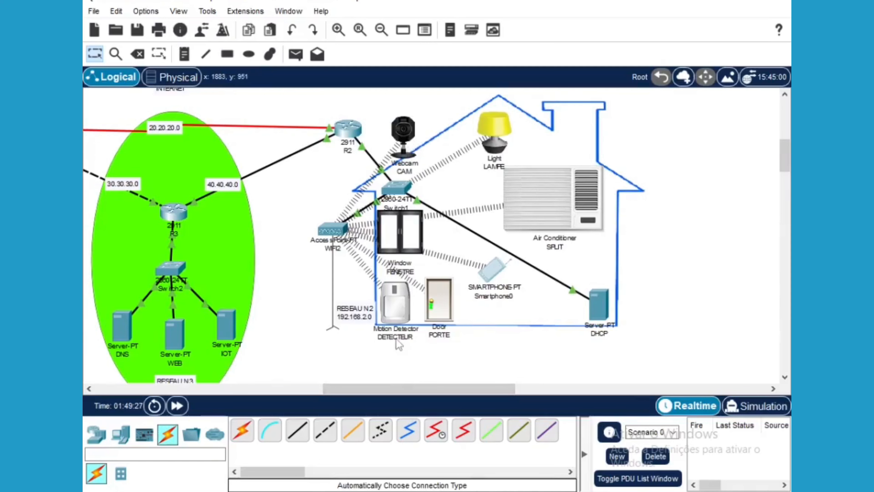
pyautogui.moveTo(380, 389); pyautogui.dragTo(345, 392)
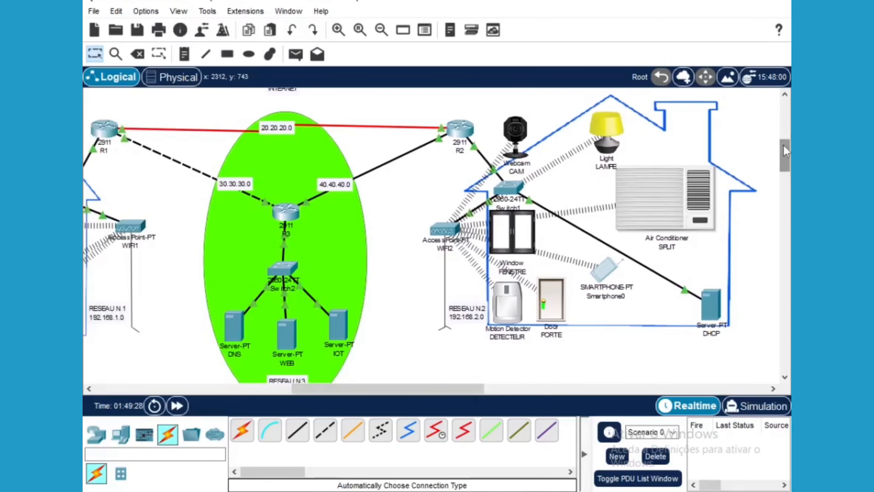
pyautogui.moveTo(783, 146); pyautogui.dragTo(784, 140)
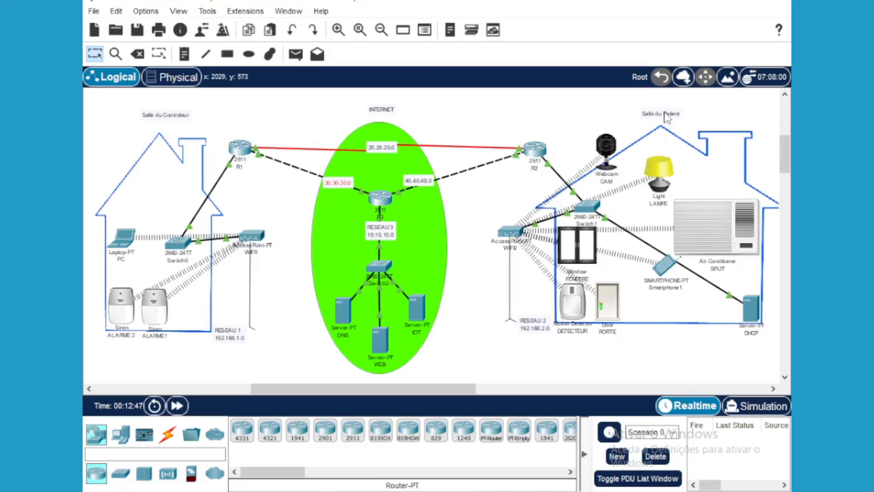
# Open Smartphone1's device window and launch its Web Browser app
pyautogui.click(665, 270)
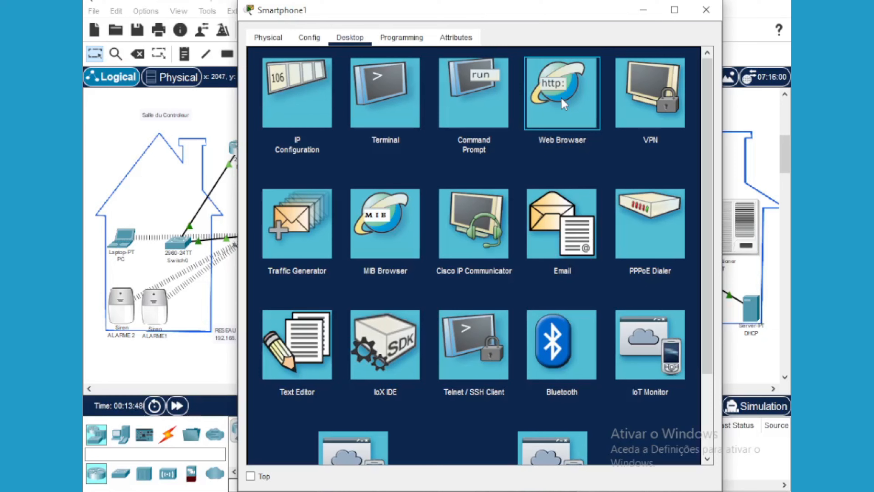
pyautogui.click(562, 99)
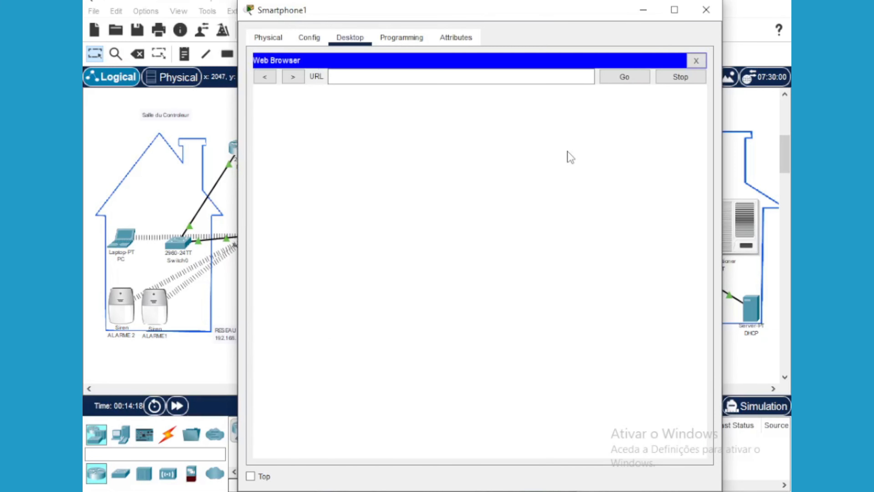
pyautogui.click(347, 77)
pyautogui.write('iot')
pyautogui.click(615, 79)
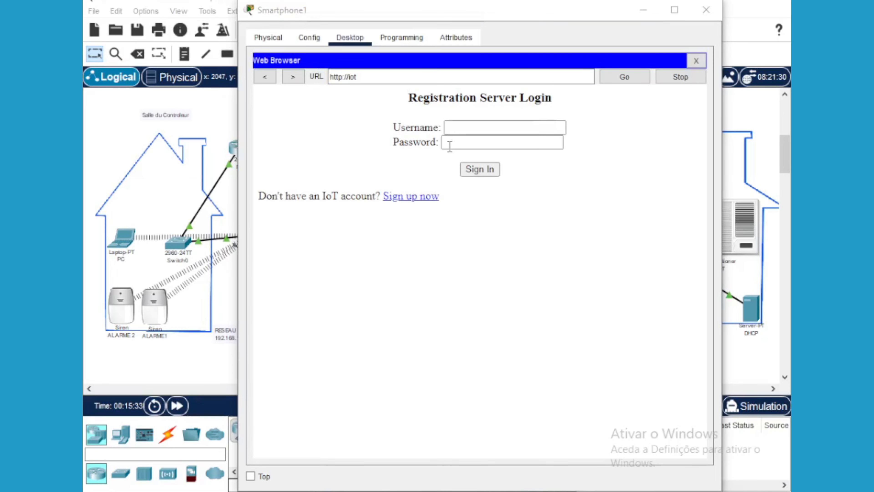
# Sign in as 'patient' with its password, reaching the empty Devices page, then return to the topology
pyautogui.click(451, 128)
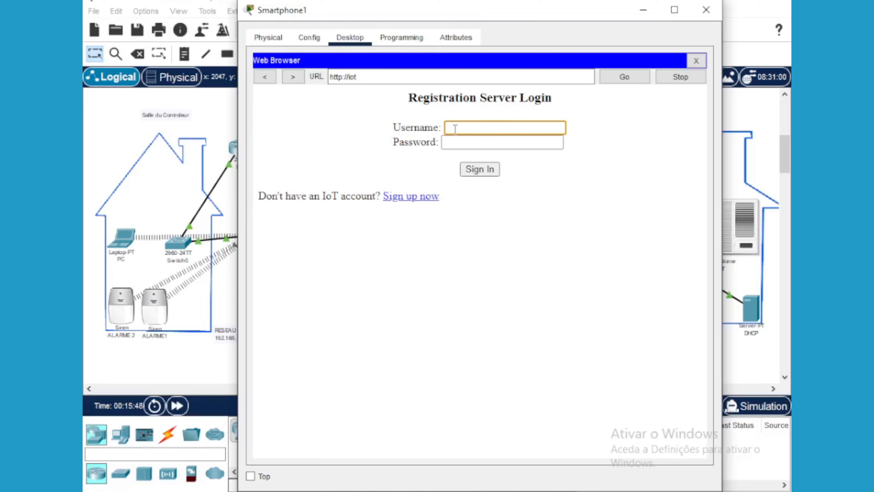
pyautogui.write('po')
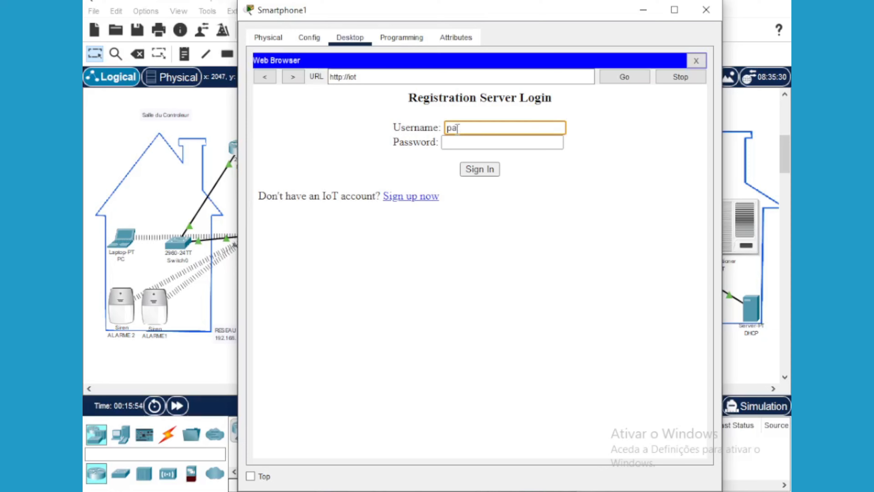
pyautogui.press('BackSpace')
pyautogui.press('BackSpace')
pyautogui.write('patient')
pyautogui.click(464, 145)
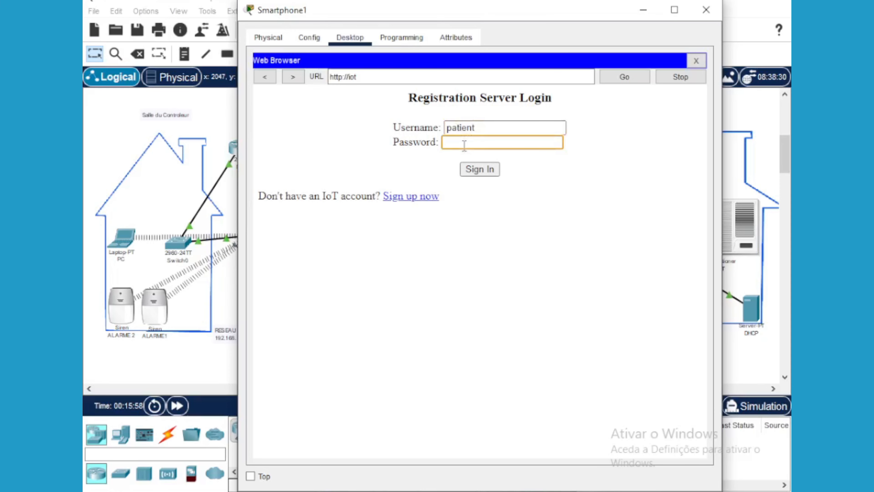
pyautogui.write('•••')
pyautogui.click(486, 171)
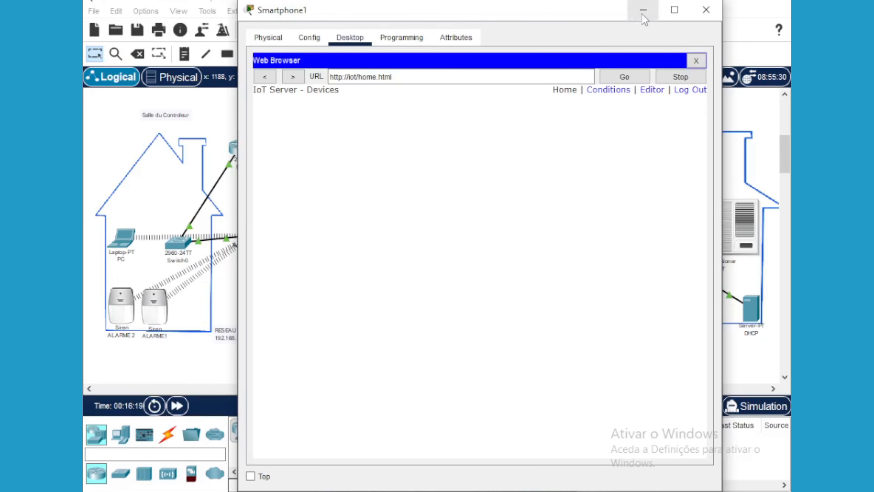
pyautogui.click(643, 11)
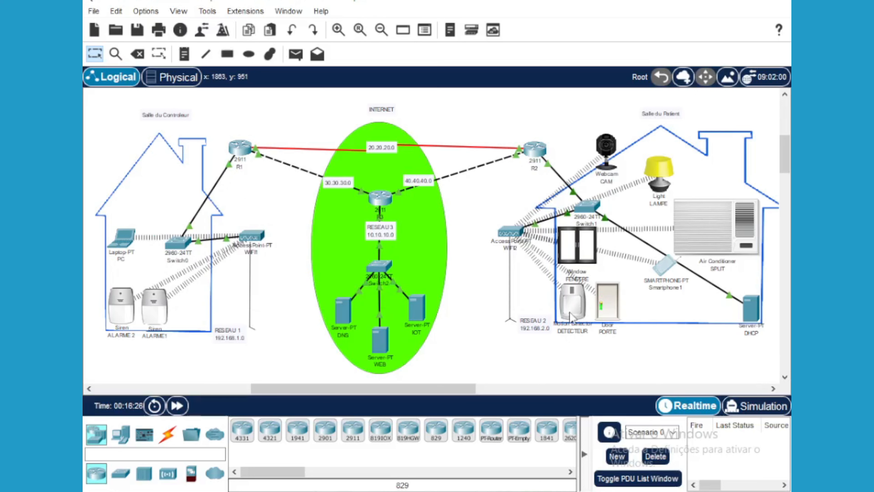
# Select the LAMPE light in the patient's room on the canvas
pyautogui.moveTo(570, 311)
pyautogui.keyDown('alt'); pyautogui.click(663, 171); pyautogui.keyUp('alt')
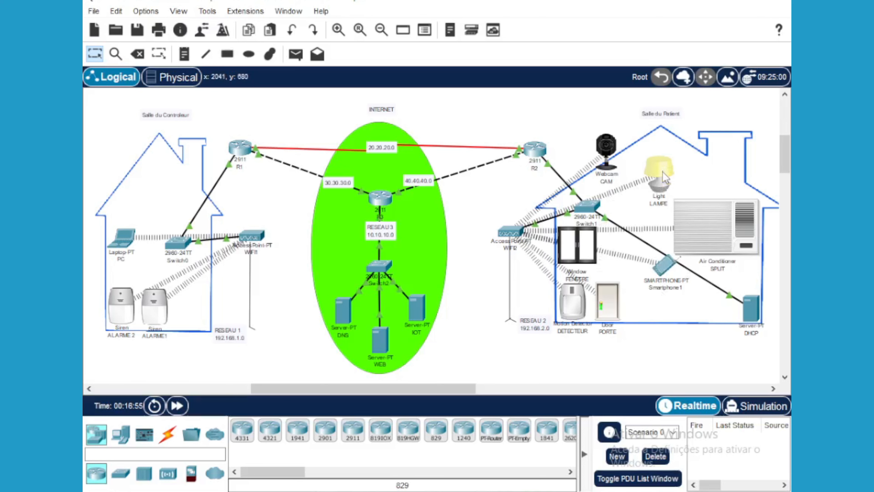
# Open the LAMPE light's Config settings and set its IoT Server to Remote Server
pyautogui.click(662, 171)
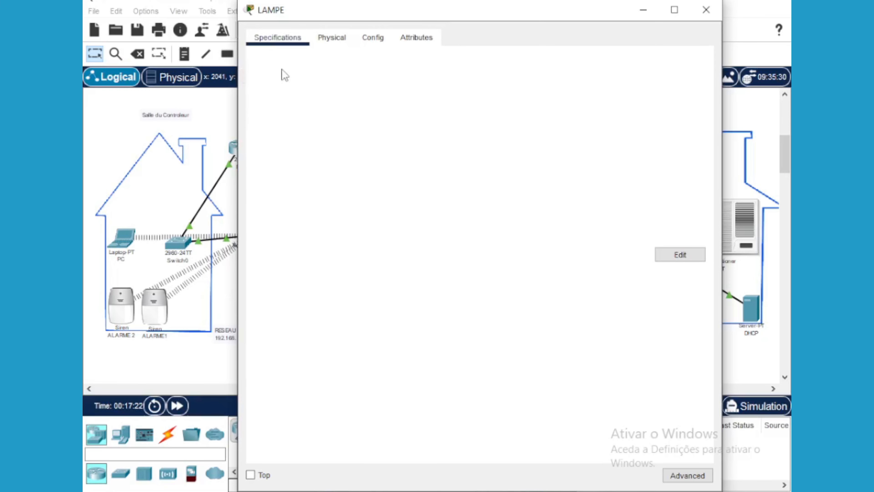
pyautogui.click(376, 40)
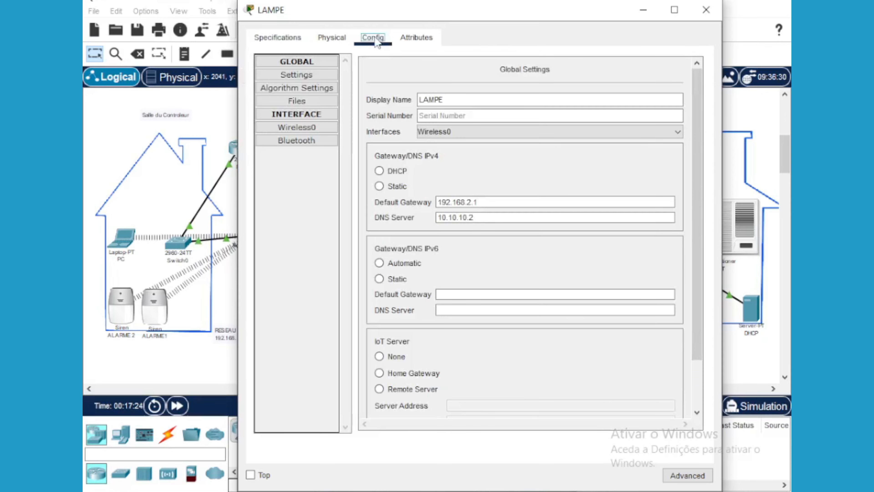
pyautogui.moveTo(698, 346); pyautogui.dragTo(697, 408)
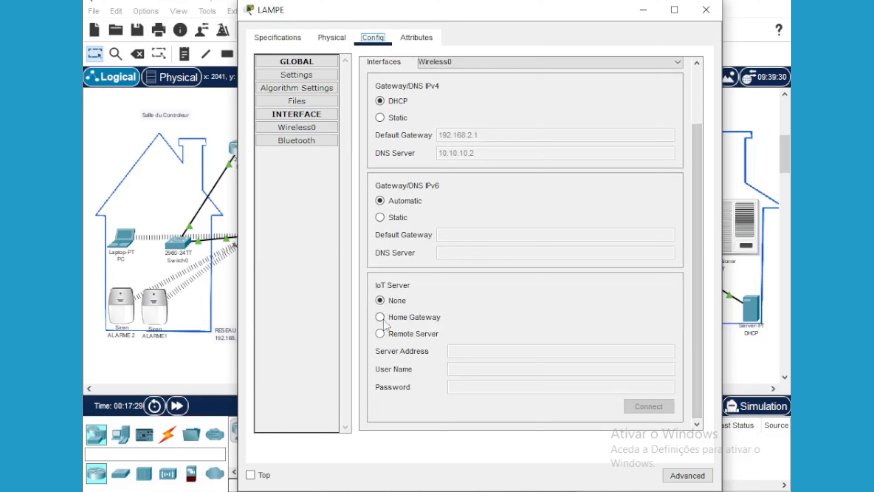
pyautogui.click(380, 334)
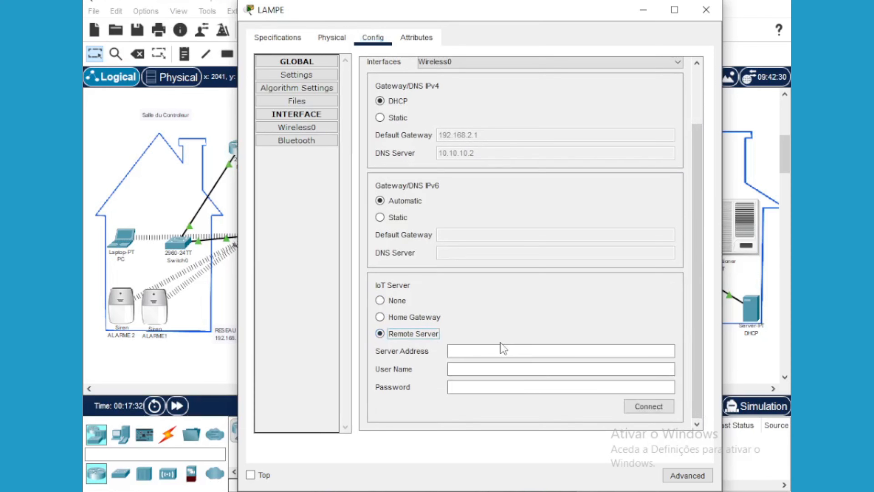
# Enter server address 10.10.10.4 with the account user name and password, and connect
pyautogui.click(472, 351)
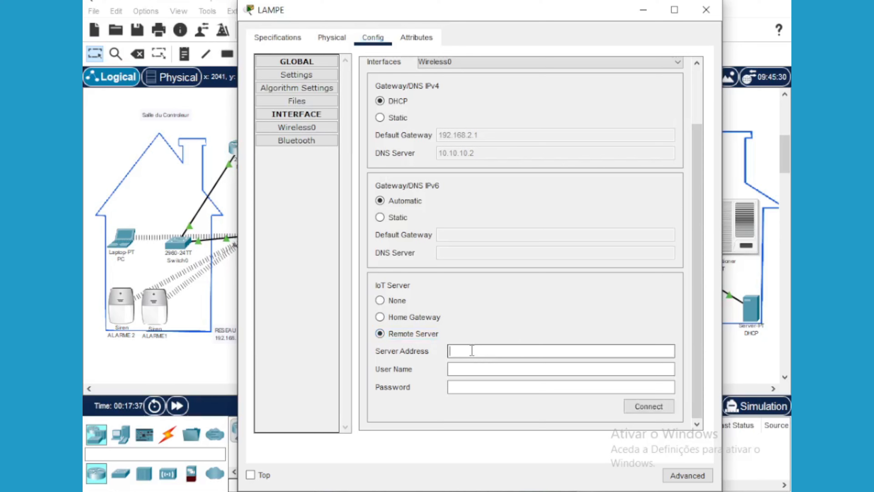
pyautogui.write('10.10.10')
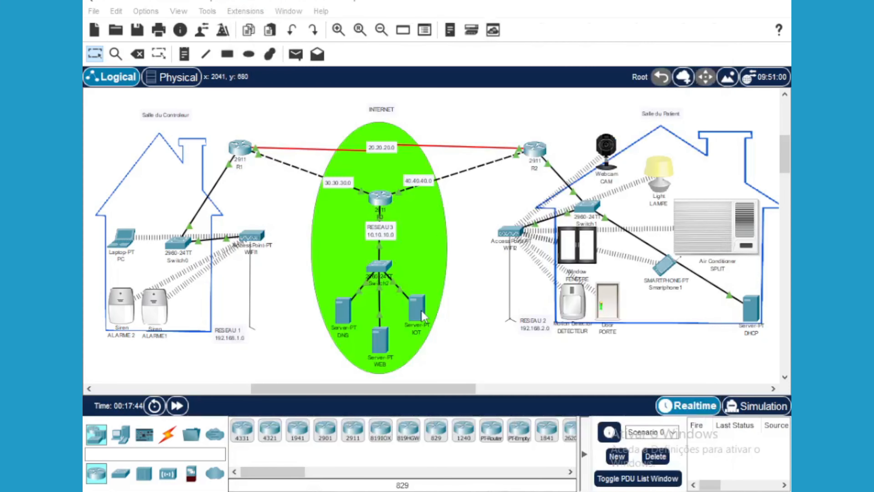
pyautogui.moveTo(421, 311)
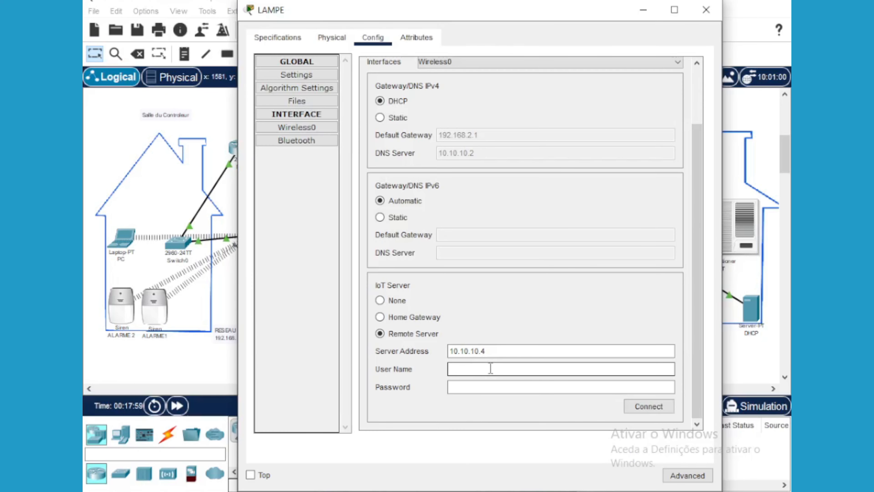
pyautogui.write('patient')
pyautogui.click(519, 389)
pyautogui.write('s')
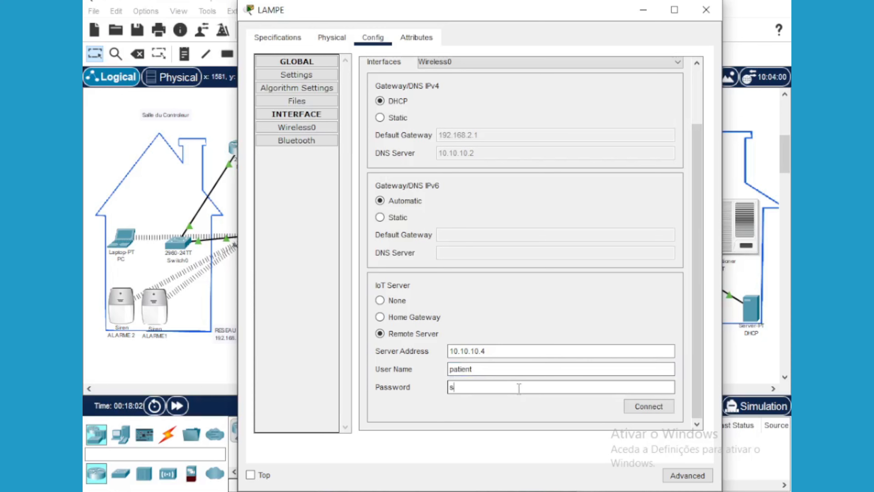
pyautogui.write('alle')
pyautogui.click(659, 413)
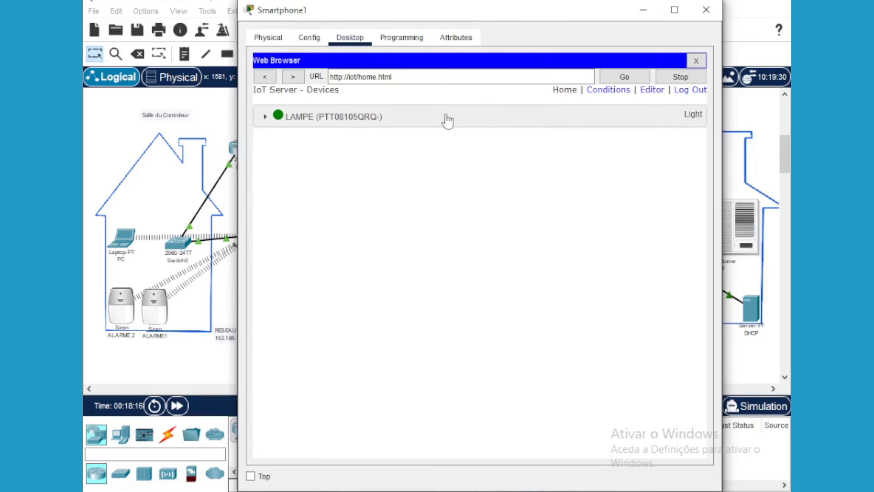
# On Smartphone1's IoT page, switch LAMPE On, then Dim, then Off, and minimize the phone
pyautogui.moveTo(540, 15); pyautogui.dragTo(462, 250)
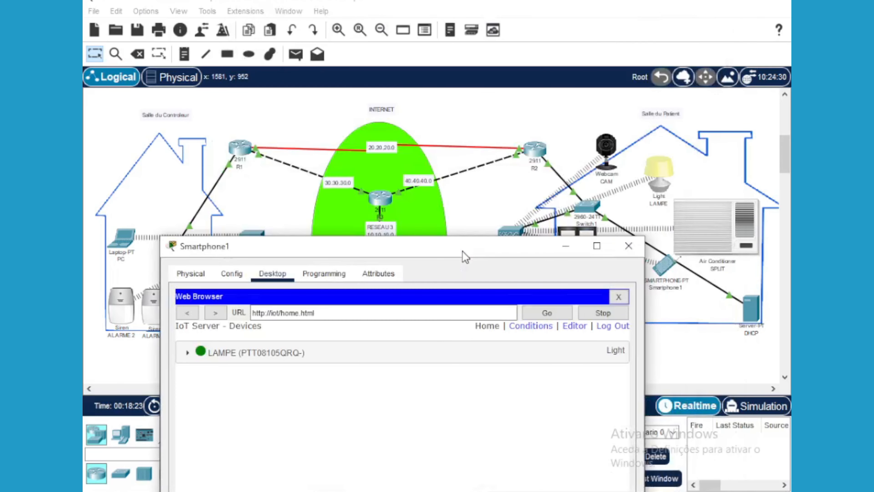
pyautogui.click(188, 359)
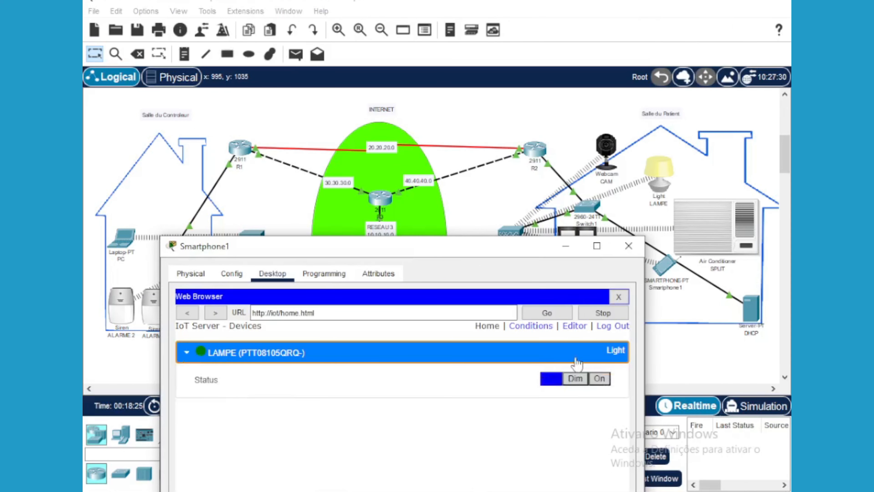
pyautogui.click(599, 379)
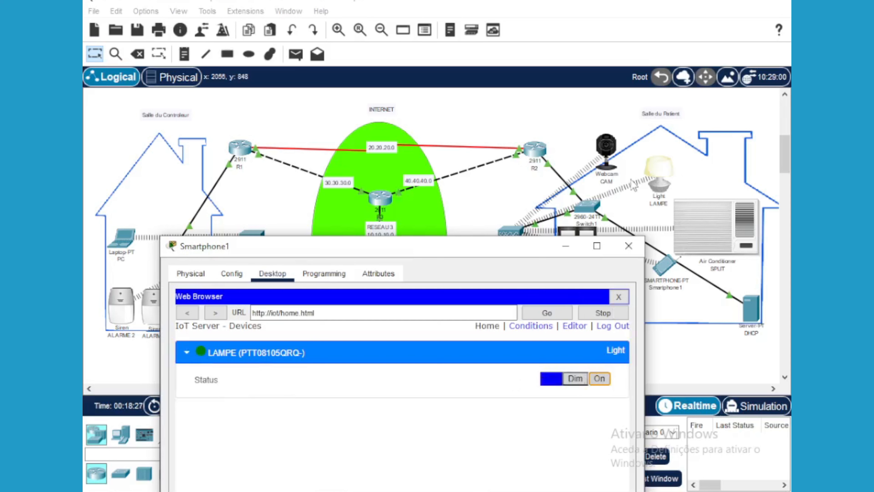
pyautogui.click(574, 382)
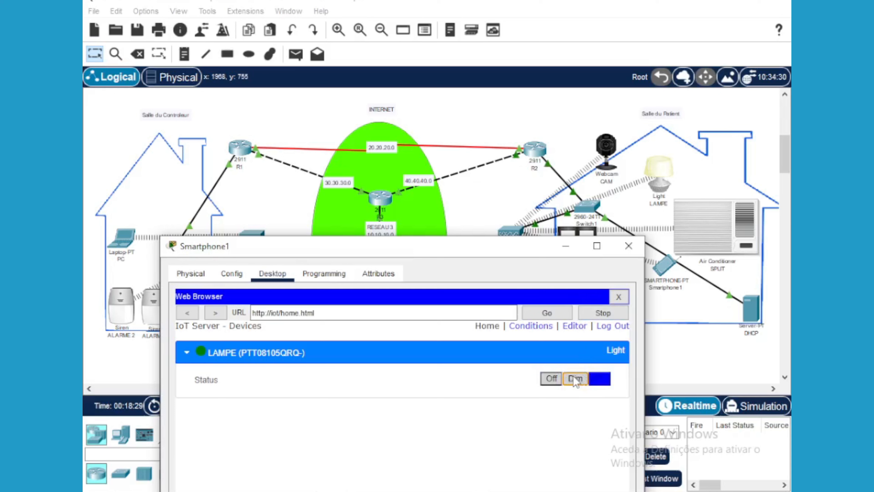
pyautogui.click(552, 379)
pyautogui.click(565, 247)
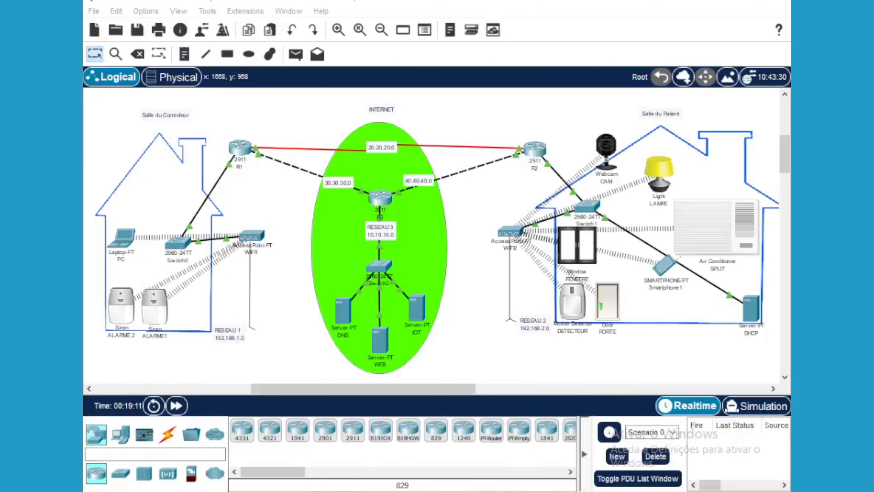
# Bring up the SPLIT device's Config settings and set its IoT Server to Remote Server
pyautogui.moveTo(333, 491)
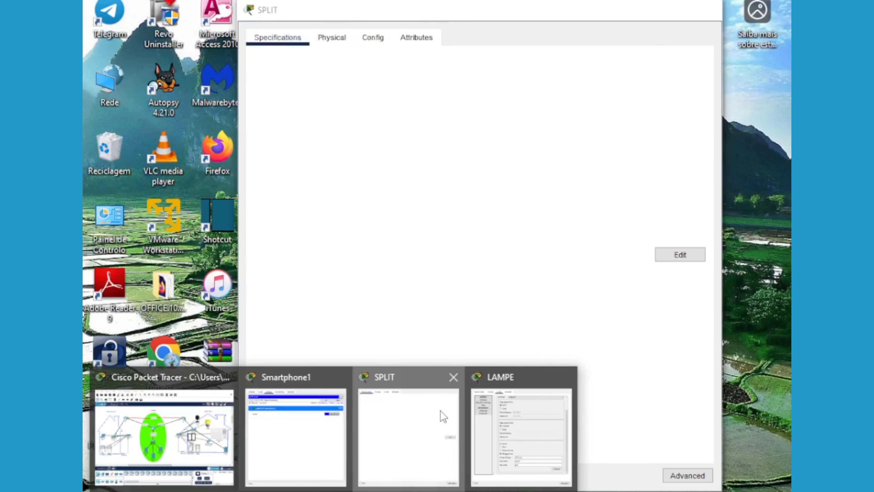
pyautogui.click(444, 416)
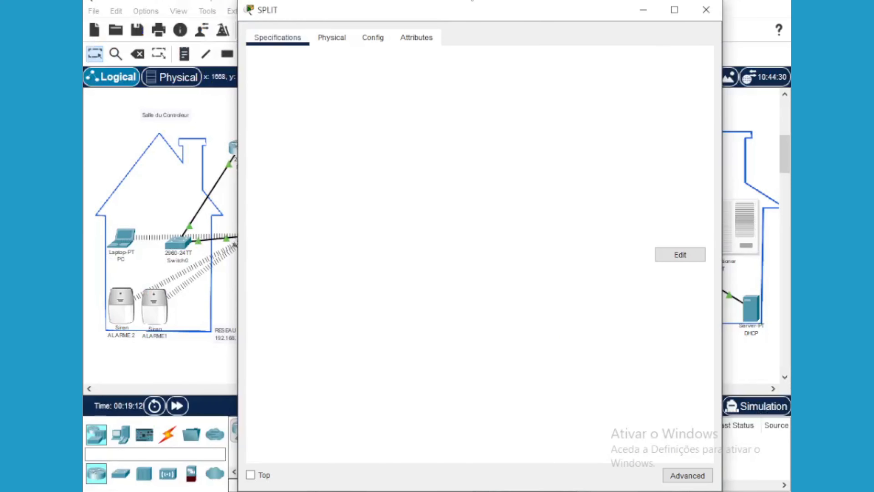
pyautogui.click(376, 40)
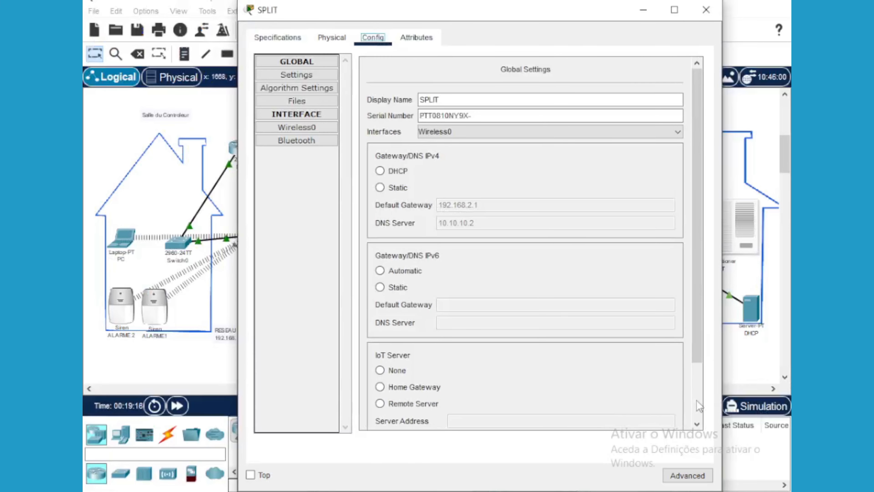
pyautogui.scroll(-3, 697, 407)
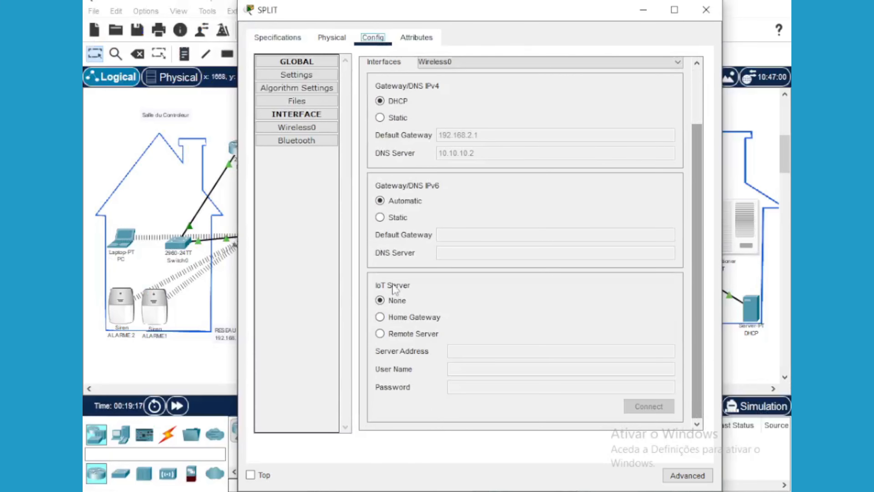
pyautogui.click(380, 333)
# Enter server address 10.10.10.4 and begin filling in the account user name
pyautogui.click(478, 348)
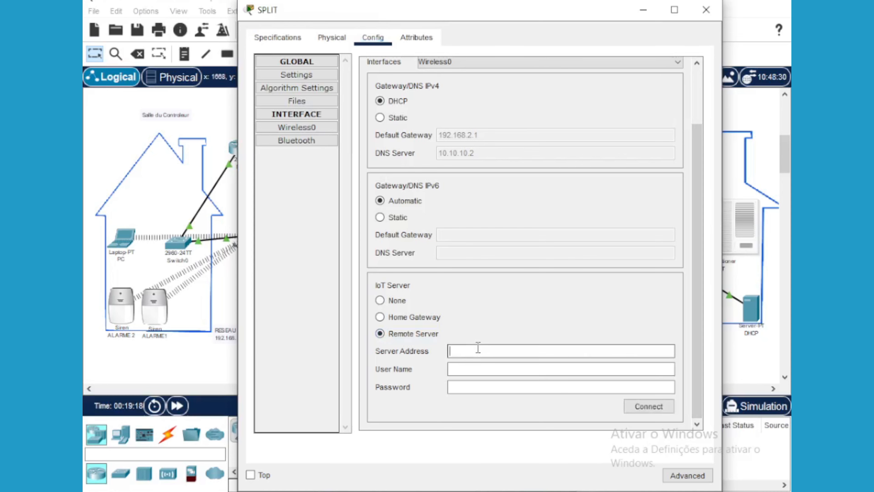
pyautogui.write('10')
pyautogui.write('.10.10.4')
pyautogui.click(469, 369)
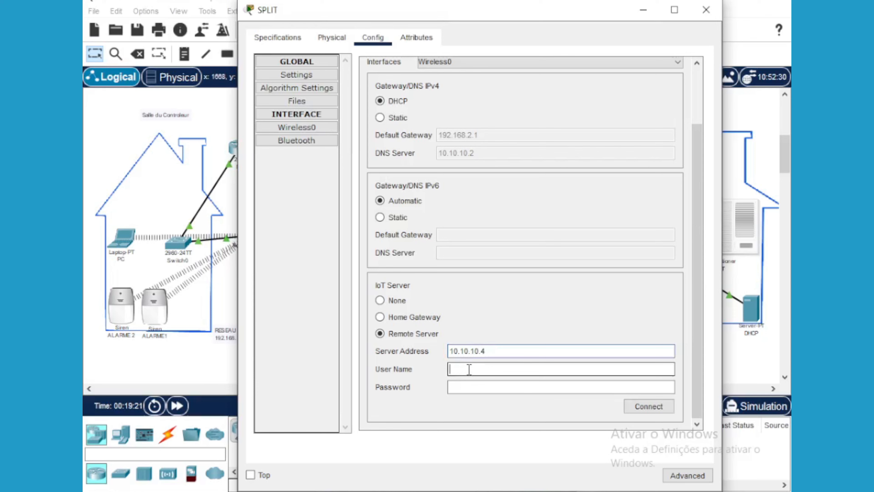
pyautogui.write('patient')
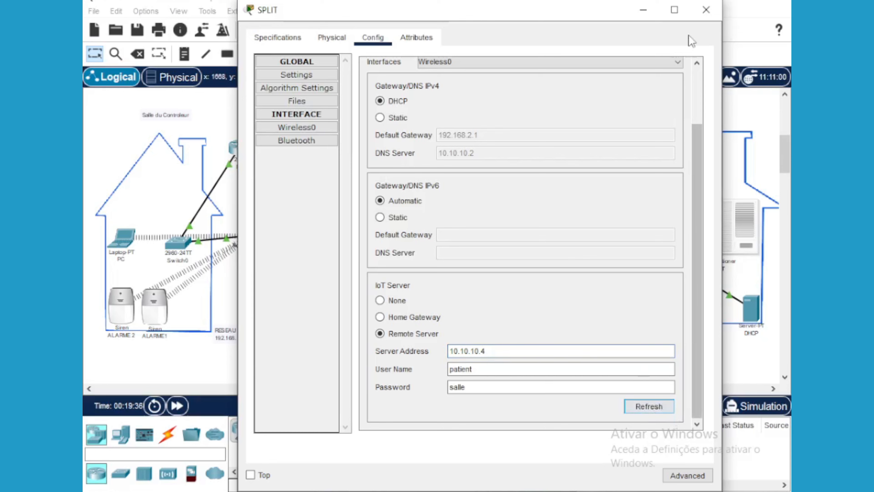
# Close SPLIT's window, expand the SPLIT row on the phone, toggle its power, and minimize Smartphone1
pyautogui.click(707, 10)
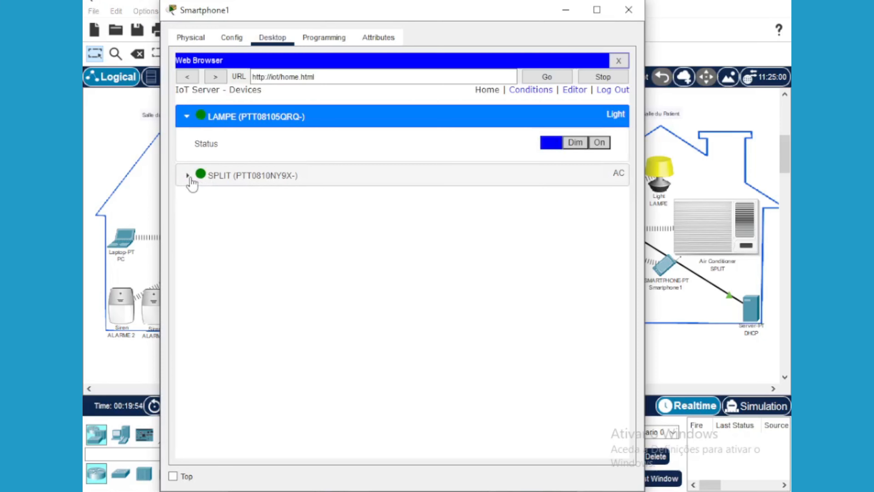
pyautogui.click(188, 179)
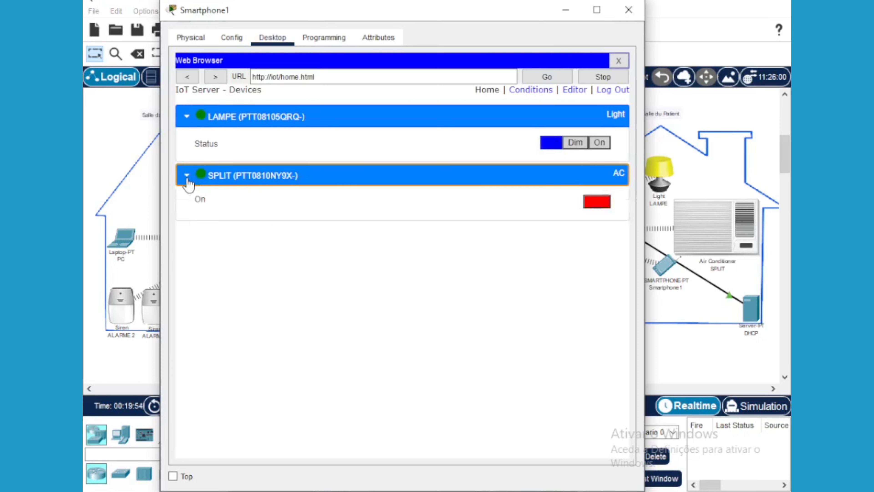
pyautogui.click(597, 206)
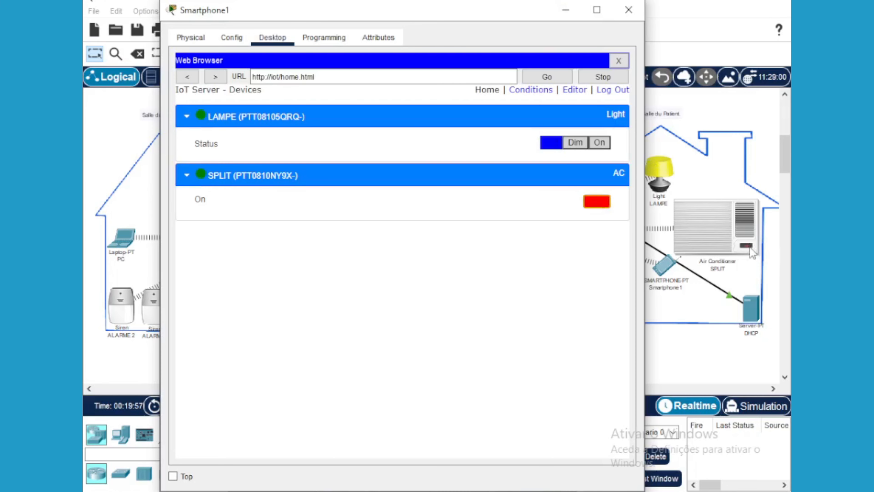
pyautogui.click(566, 9)
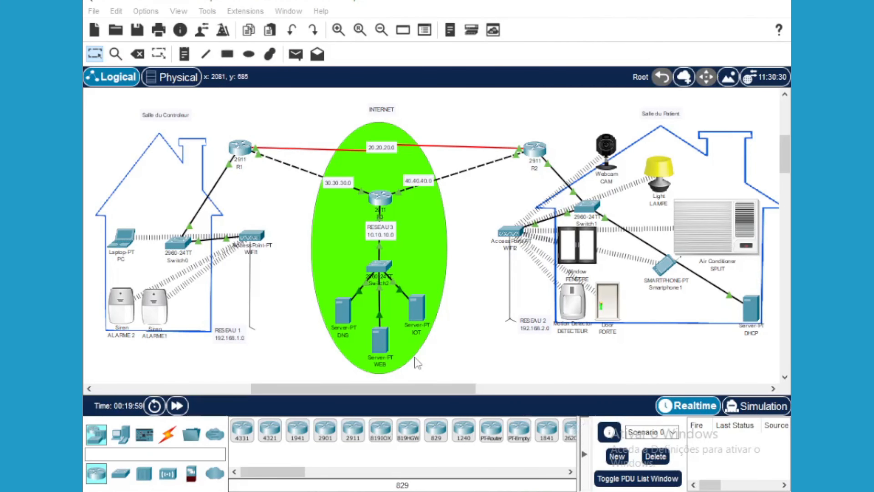
pyautogui.moveTo(430, 389); pyautogui.dragTo(464, 385)
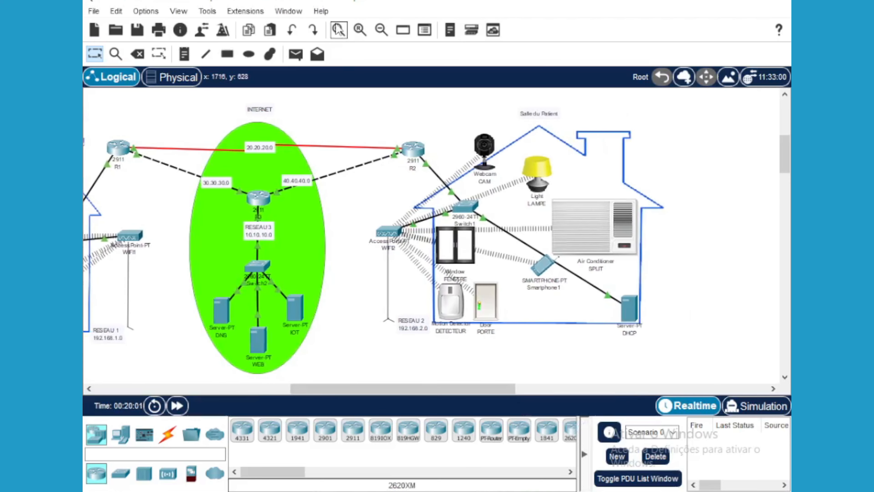
pyautogui.click(339, 30)
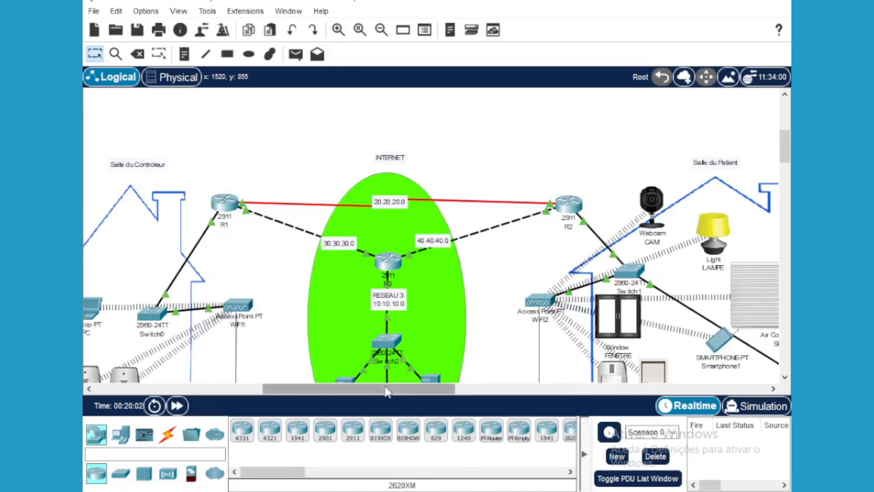
pyautogui.moveTo(385, 388); pyautogui.dragTo(442, 391)
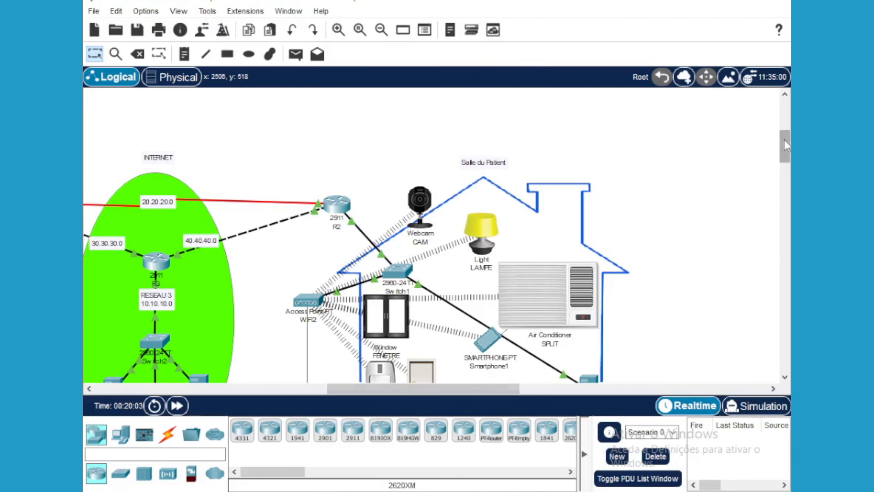
pyautogui.moveTo(786, 147); pyautogui.dragTo(788, 156)
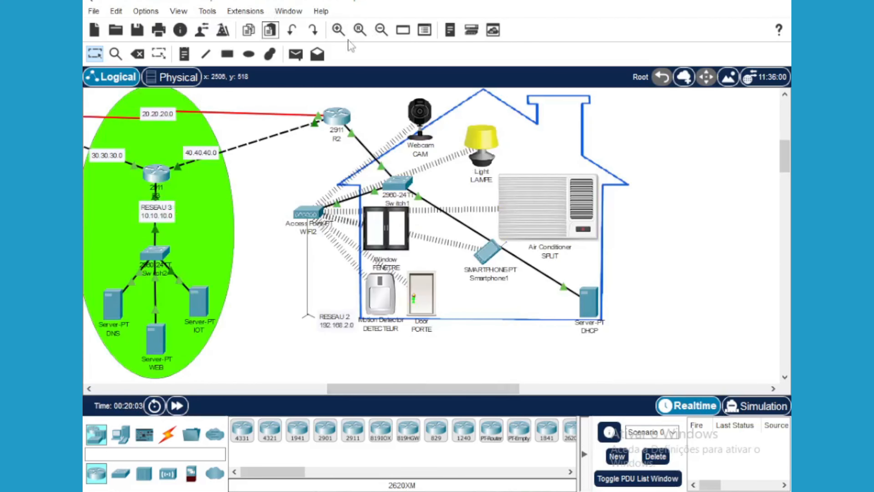
pyautogui.click(339, 33)
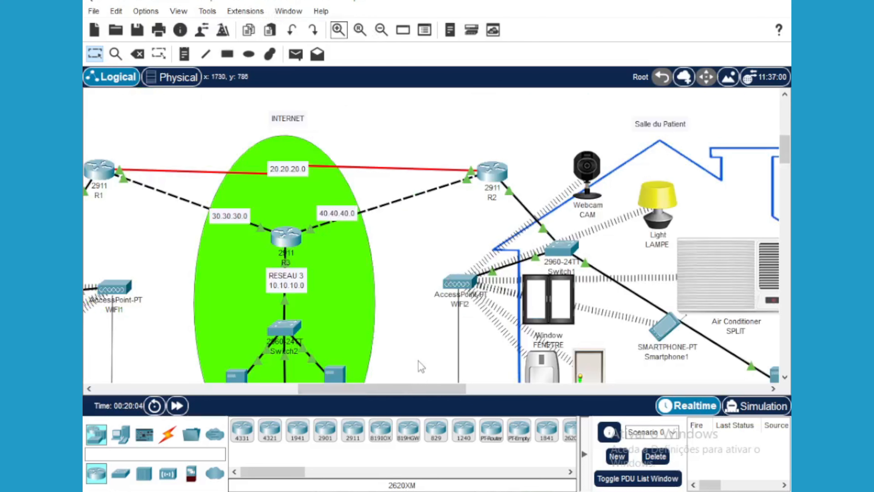
pyautogui.moveTo(400, 391); pyautogui.dragTo(442, 387)
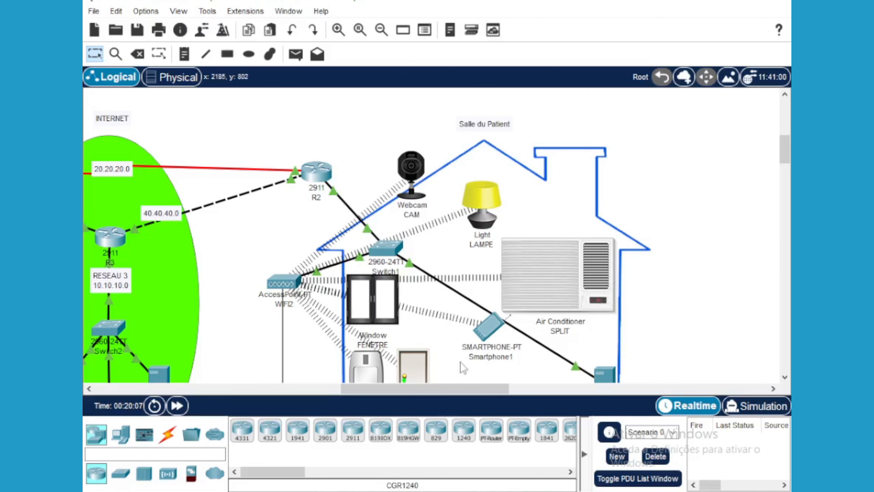
pyautogui.moveTo(334, 491)
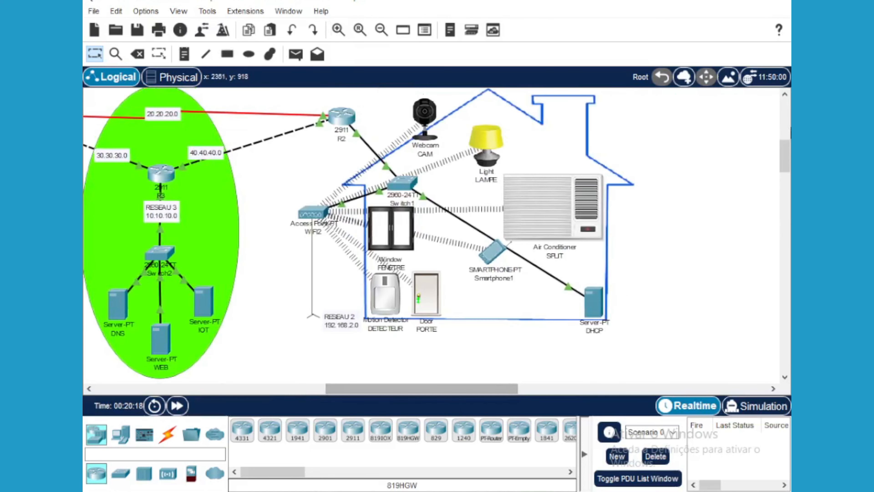
pyautogui.scroll(1, 432, 389)
pyautogui.moveTo(394, 392); pyautogui.dragTo(357, 393)
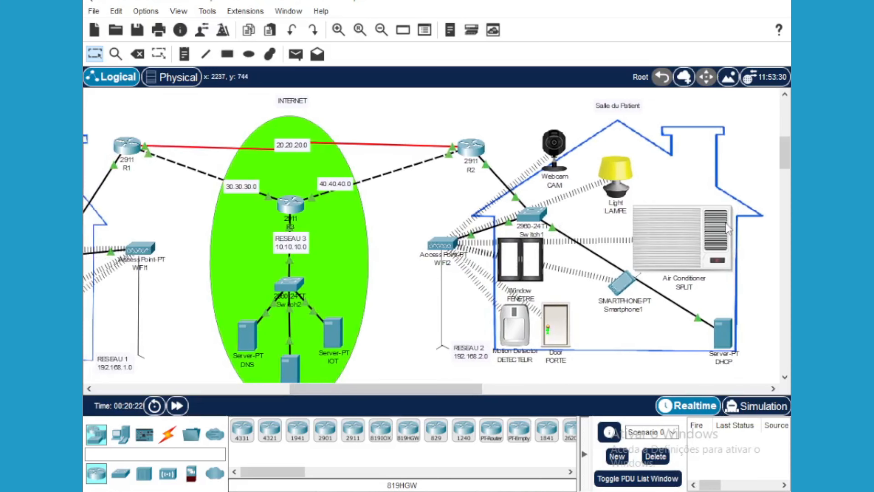
# Open the FENETRE window device's Config settings and choose Remote Server for IoT Server
pyautogui.click(520, 259)
pyautogui.click(372, 38)
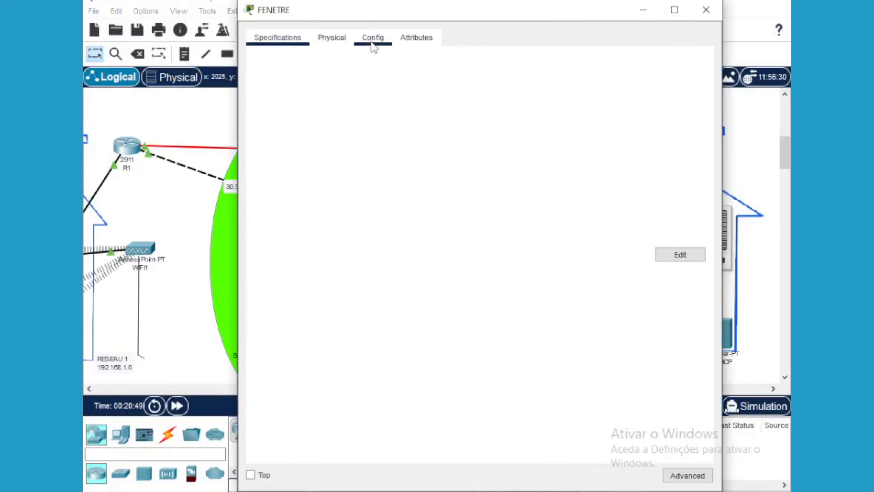
pyautogui.click(380, 333)
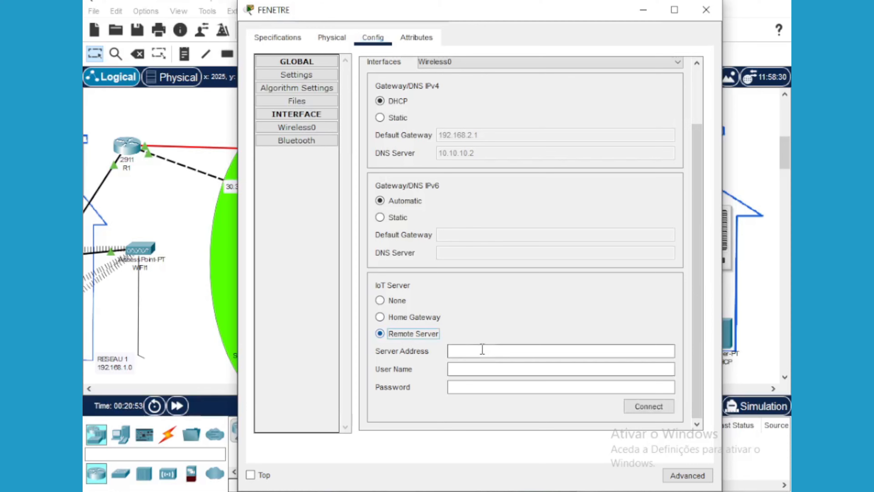
# Enter server address 10.10.10.4 with the account user name and password, and connect
pyautogui.click(482, 350)
pyautogui.write('10.10.')
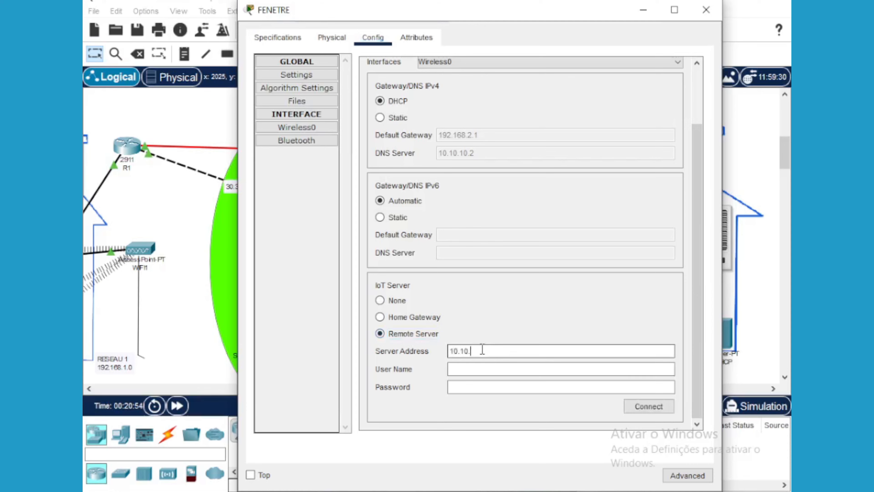
pyautogui.write('10.')
pyautogui.write('4')
pyautogui.click(501, 367)
pyautogui.write('patient')
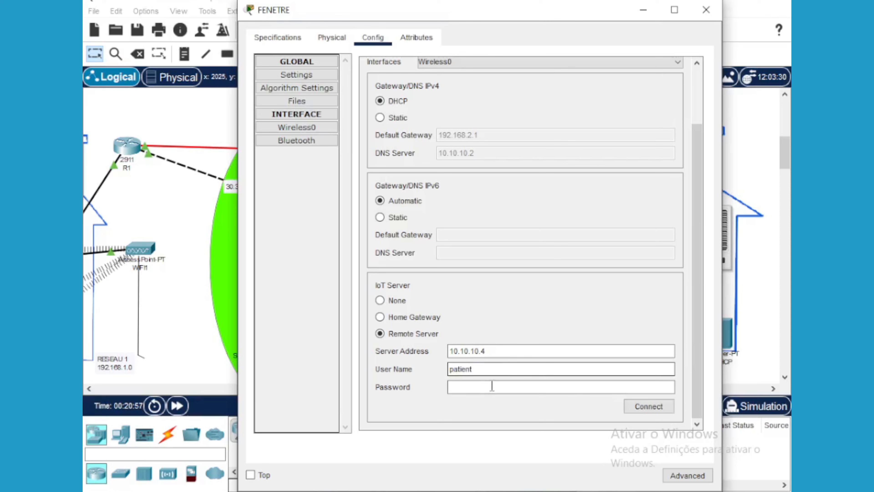
pyautogui.click(492, 386)
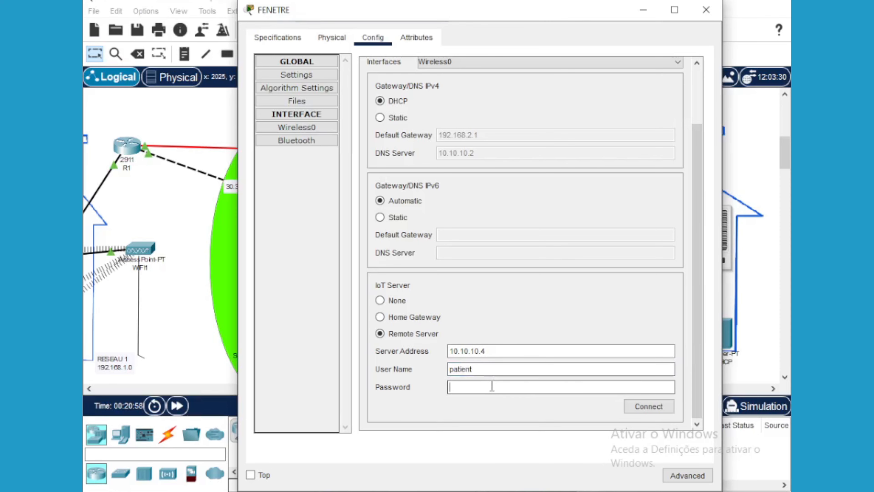
pyautogui.write('salle')
pyautogui.click(641, 412)
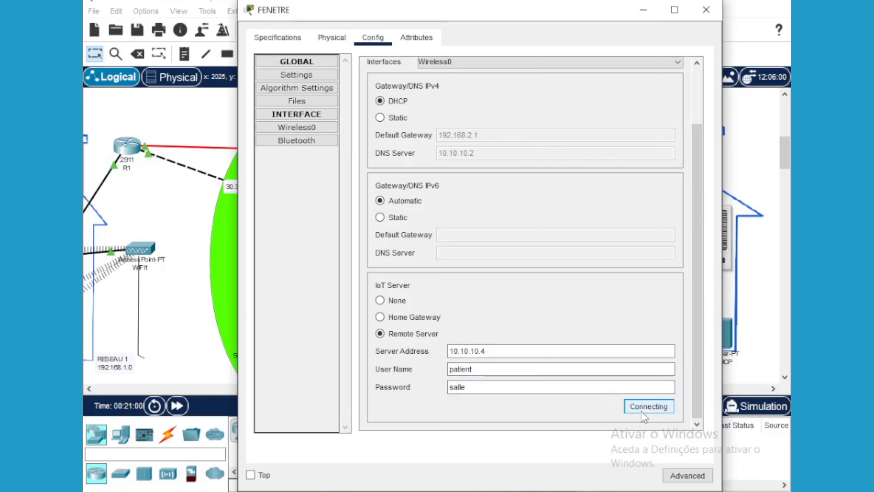
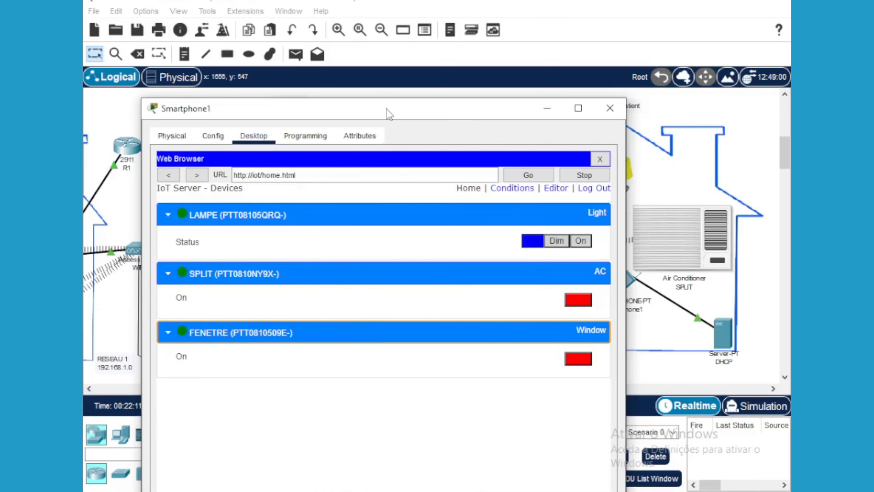
# Toggle the FENETRE window's state from Smartphone1's IoT page, then minimize Smartphone1
pyautogui.moveTo(387, 109); pyautogui.dragTo(217, 141)
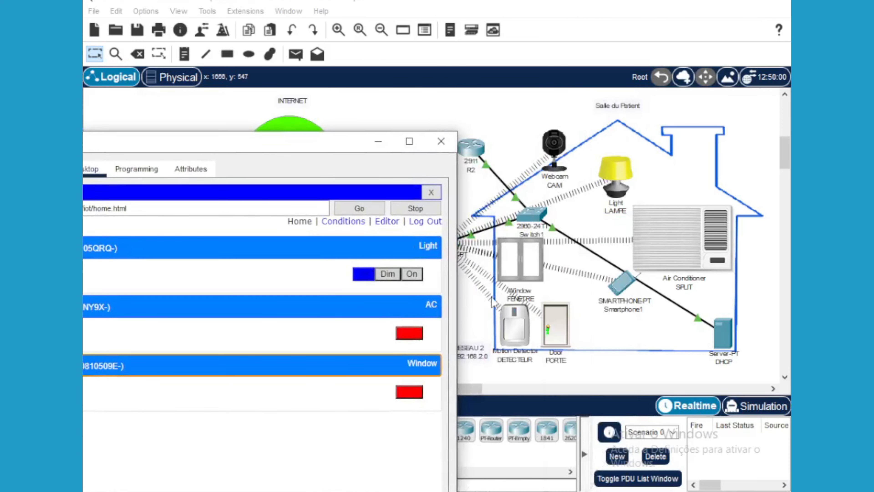
pyautogui.click(411, 393)
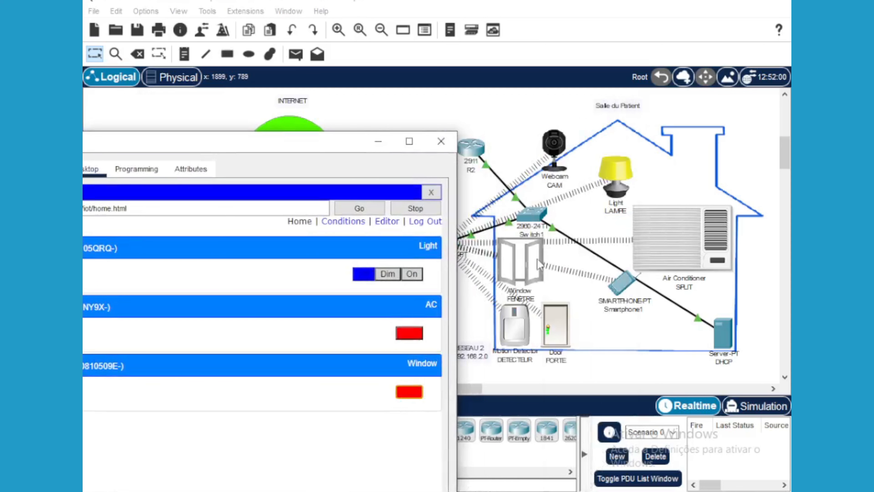
pyautogui.click(409, 391)
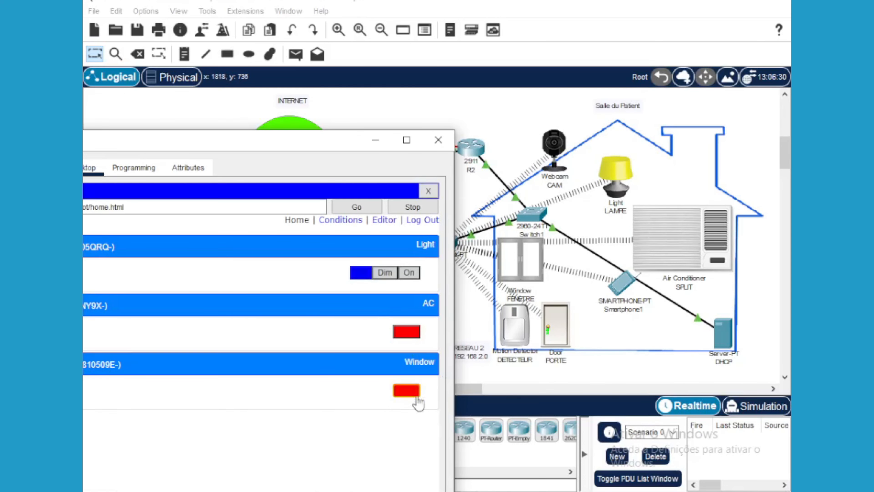
pyautogui.click(375, 140)
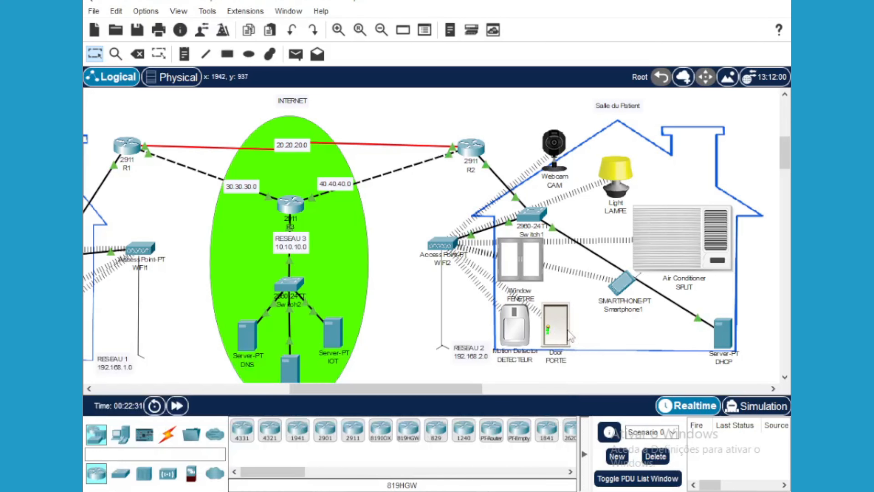
# Open the PORTE door's Config settings and choose Remote Server for IoT Server
pyautogui.moveTo(563, 329)
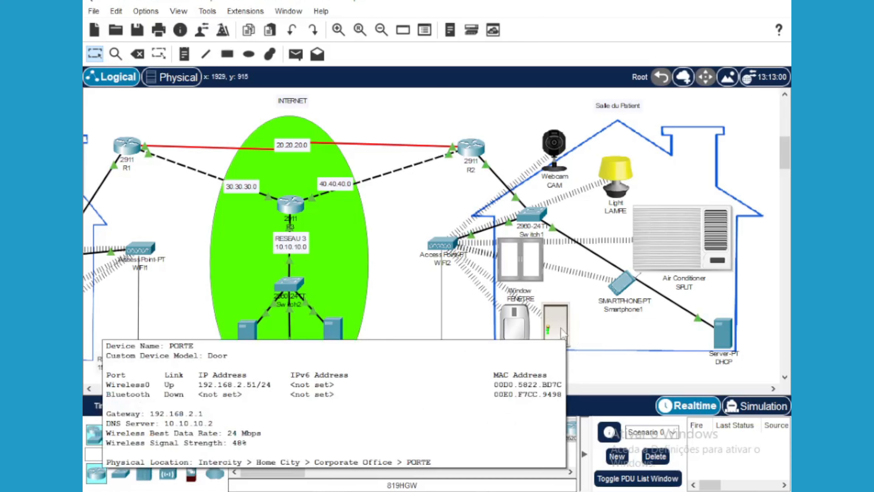
pyautogui.click(523, 260)
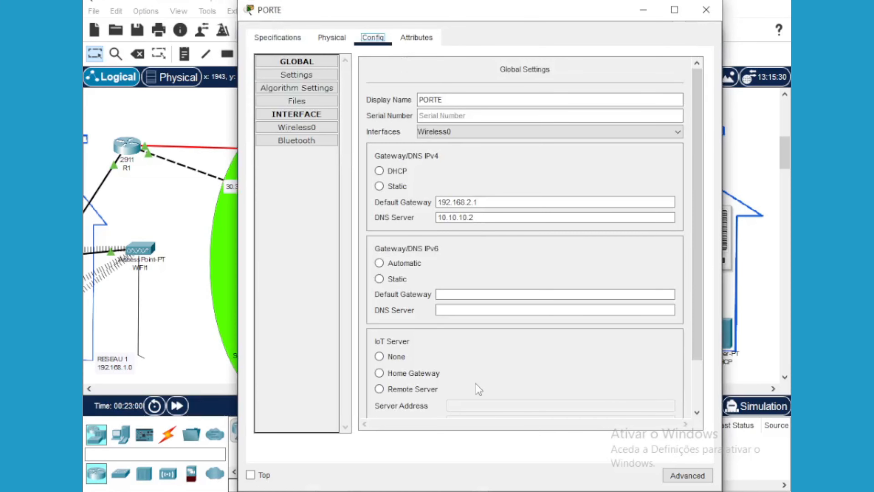
pyautogui.click(698, 396)
pyautogui.click(381, 334)
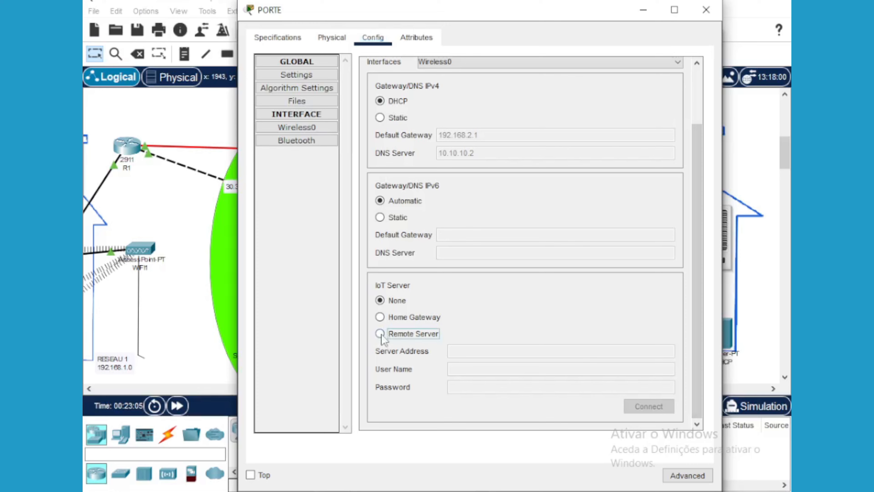
pyautogui.click(482, 351)
# Enter server address 10.10.10.4 with the account user name and password, and connect
pyautogui.write('10.10.10.4')
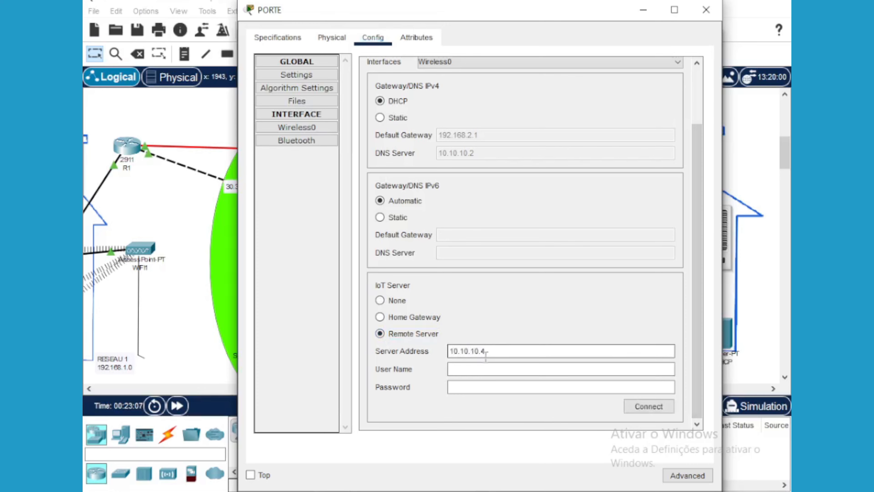
pyautogui.click(487, 368)
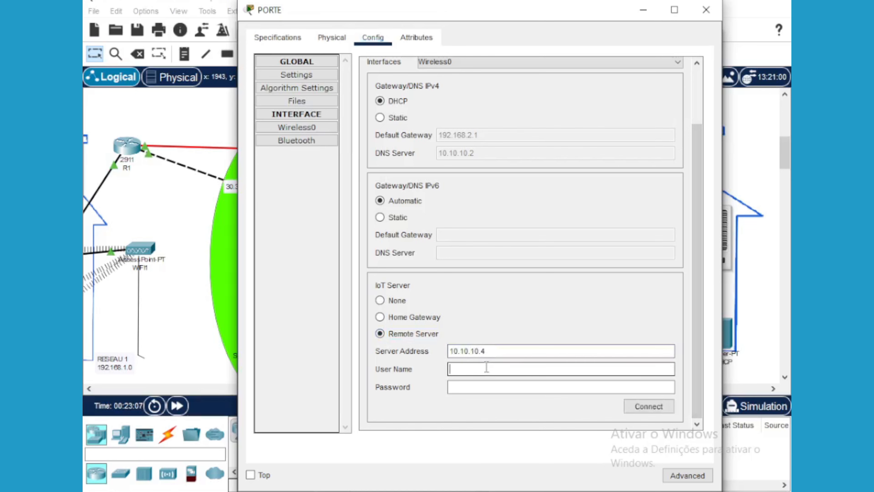
pyautogui.write('patient')
pyautogui.click(480, 387)
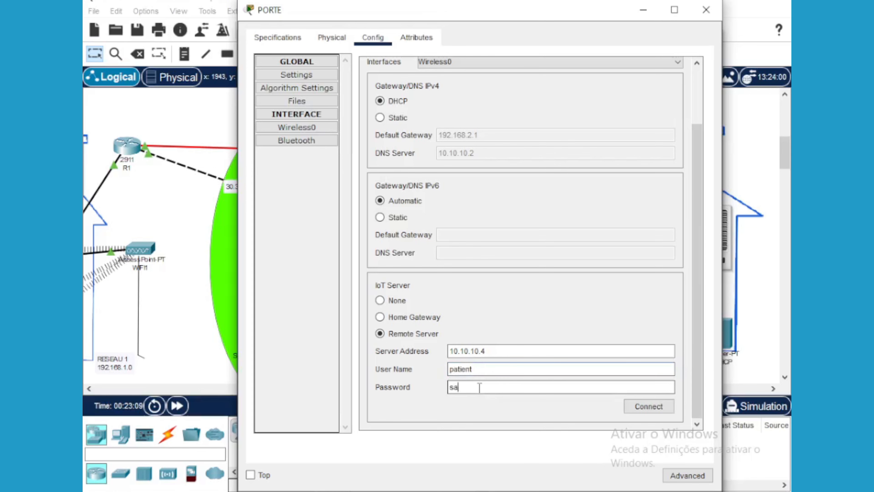
pyautogui.click(646, 405)
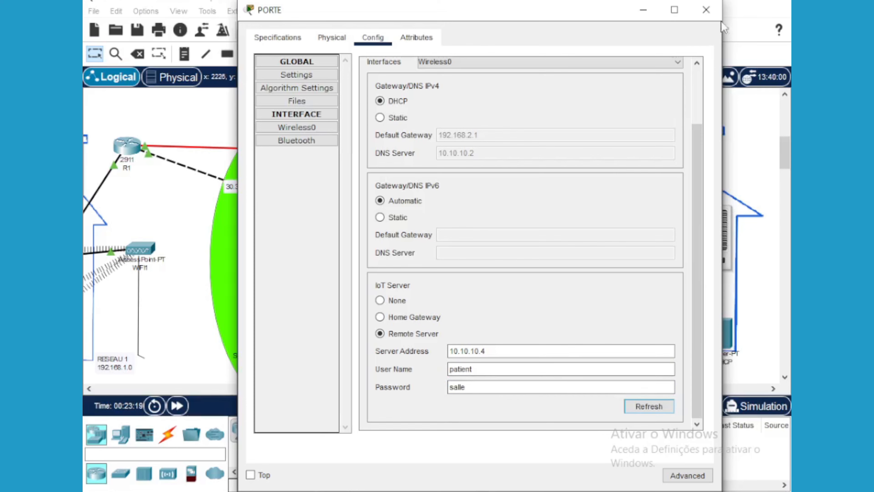
pyautogui.hotkey('alt', 'Tab')
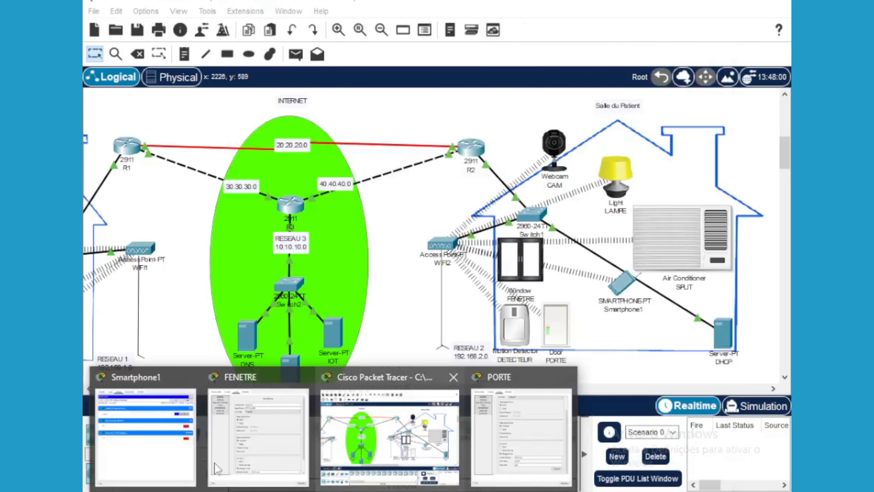
# Expand the PORTE row on Smartphone1's IoT page and lock the door
pyautogui.click(164, 457)
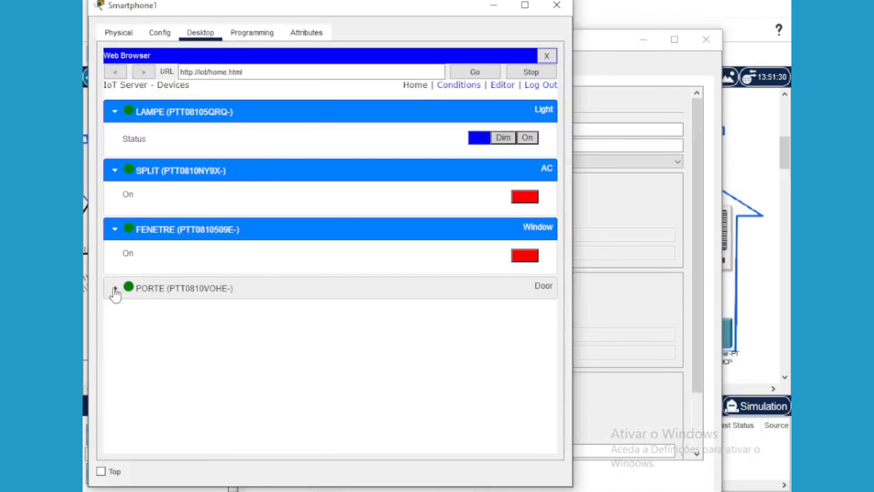
pyautogui.click(115, 289)
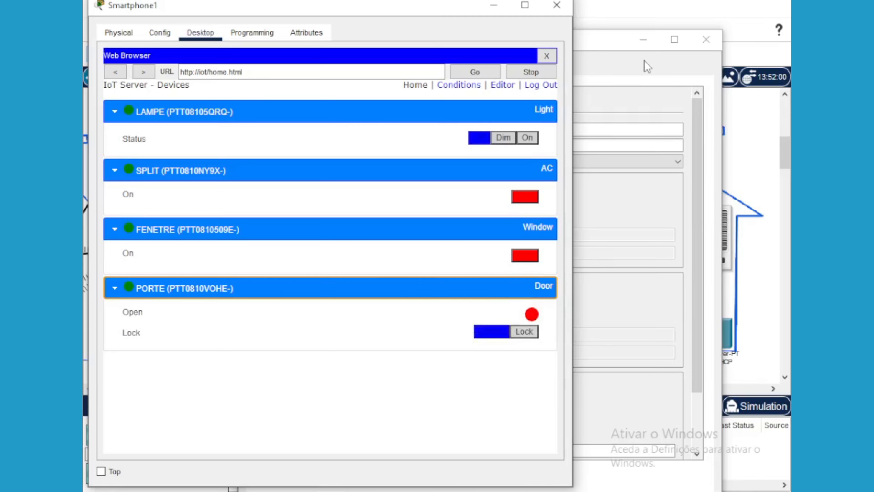
pyautogui.click(753, 121)
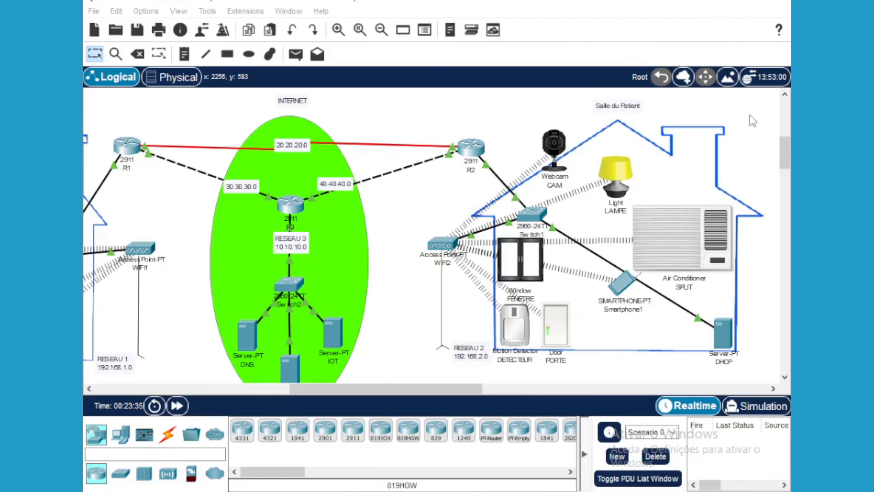
pyautogui.moveTo(334, 491)
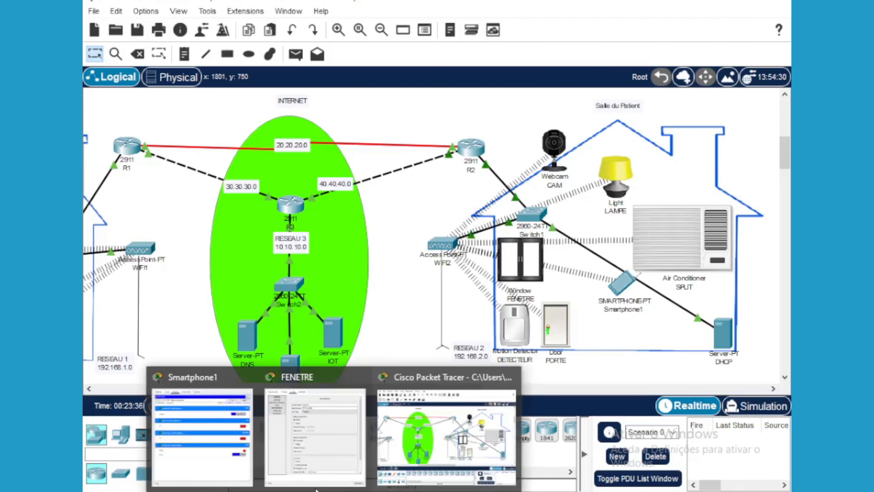
pyautogui.click(214, 472)
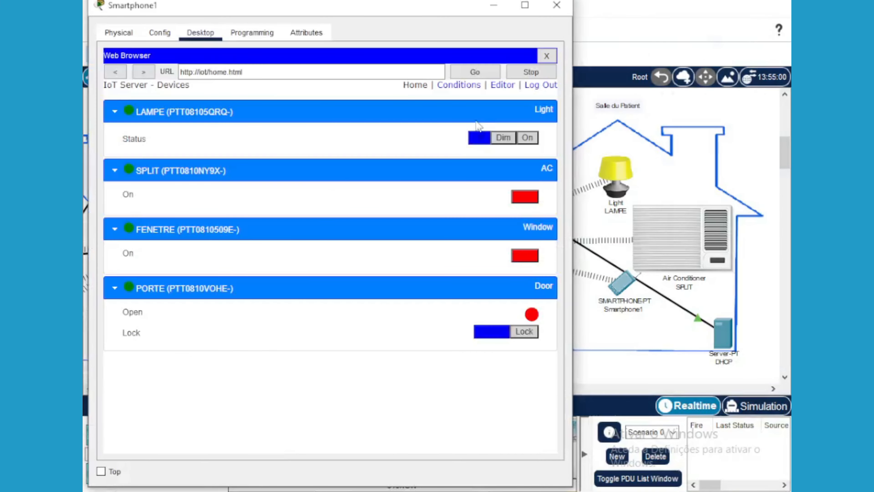
pyautogui.moveTo(399, 12); pyautogui.dragTo(285, 38)
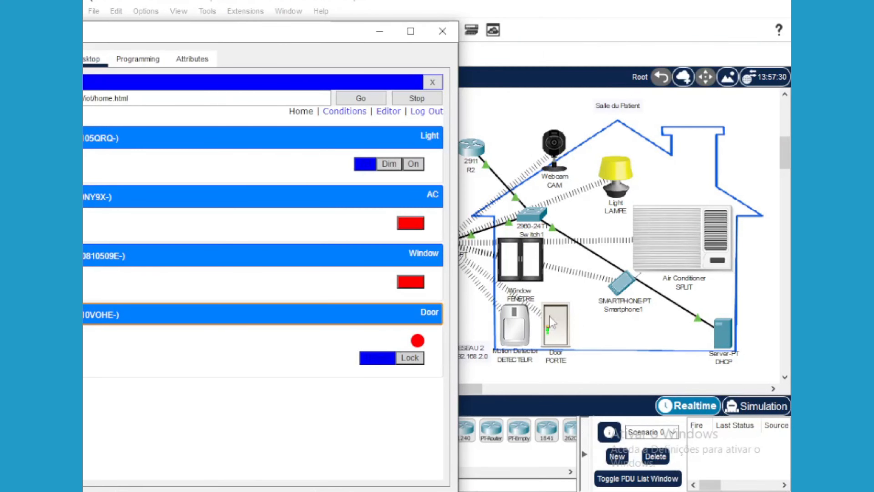
pyautogui.click(410, 358)
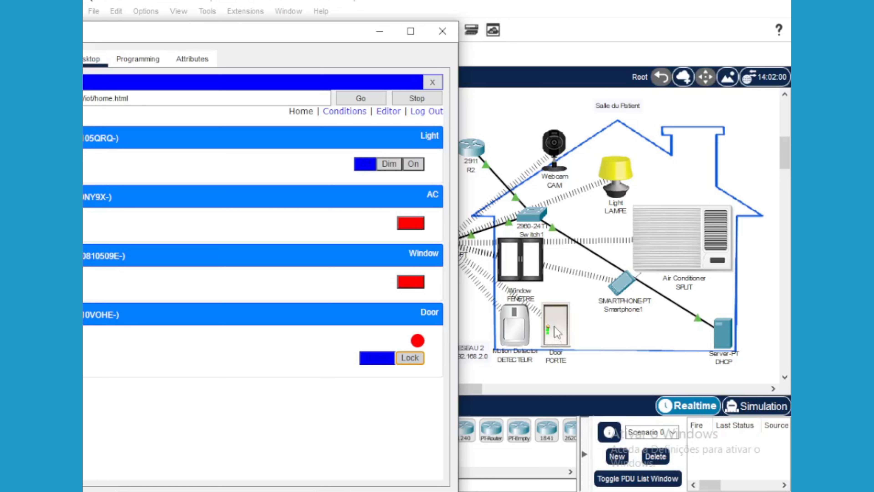
pyautogui.click(413, 360)
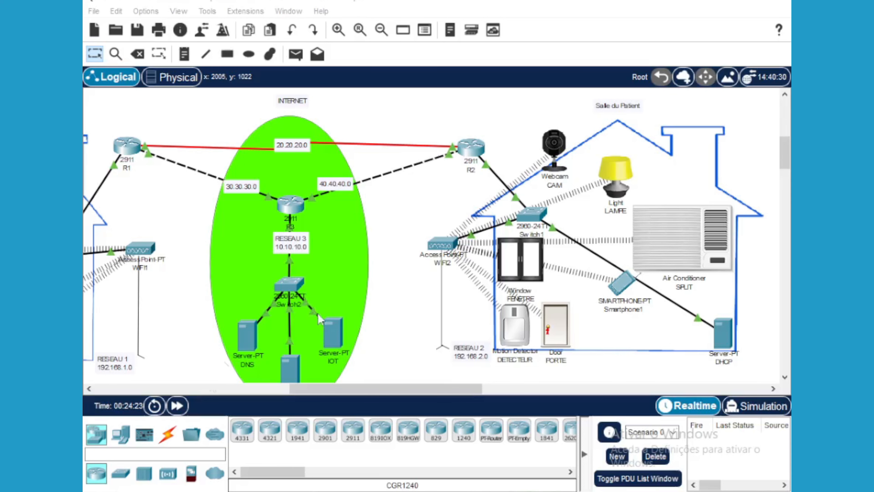
# Scroll the canvas to Salle du Controleur and open the Laptop-PT 'PC' device window
pyautogui.moveTo(338, 388); pyautogui.dragTo(293, 395)
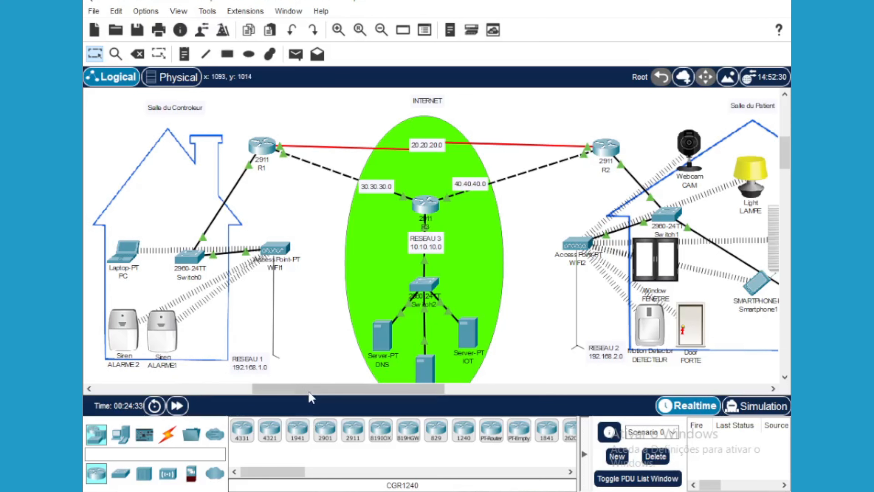
pyautogui.moveTo(309, 393); pyautogui.dragTo(375, 391)
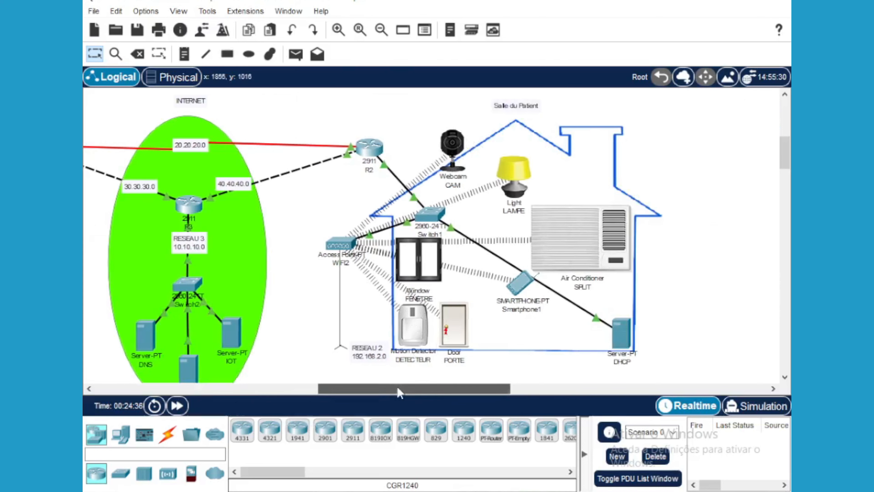
pyautogui.moveTo(399, 392); pyautogui.dragTo(279, 394)
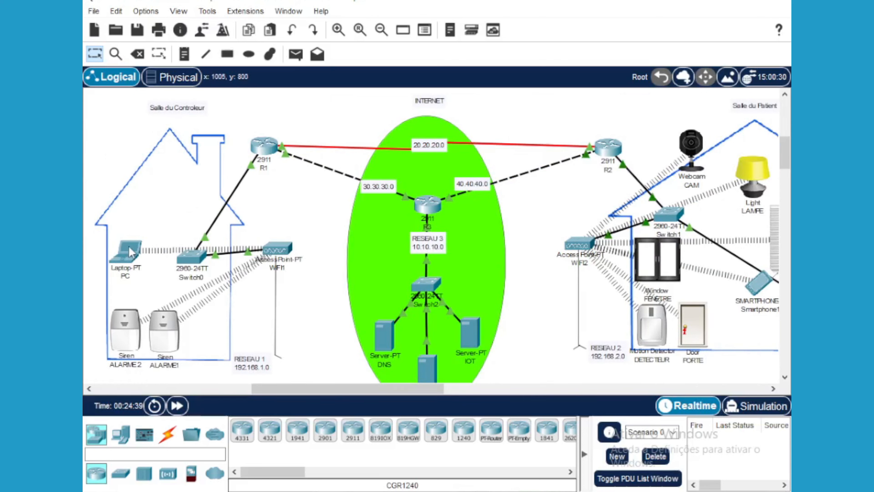
pyautogui.moveTo(127, 254)
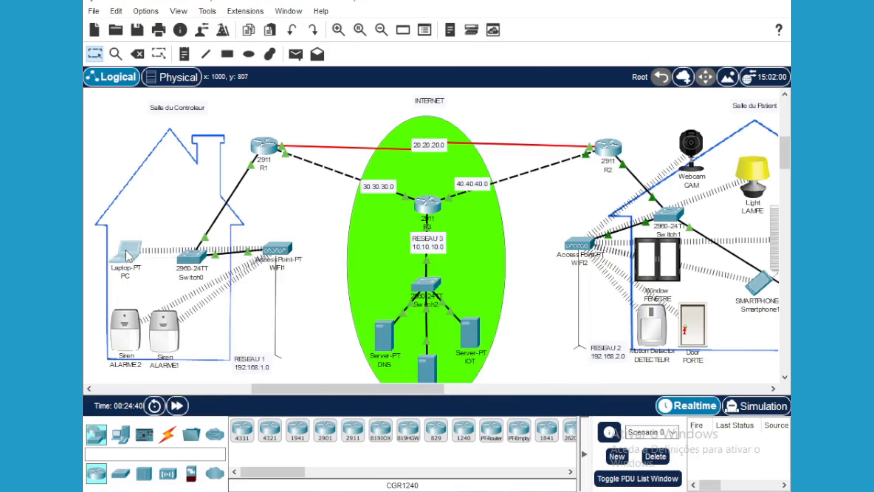
pyautogui.click(126, 250)
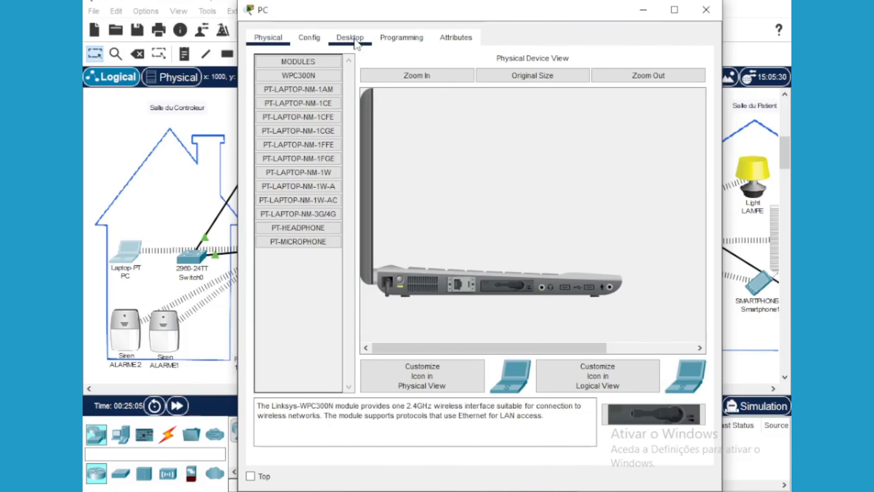
pyautogui.click(350, 37)
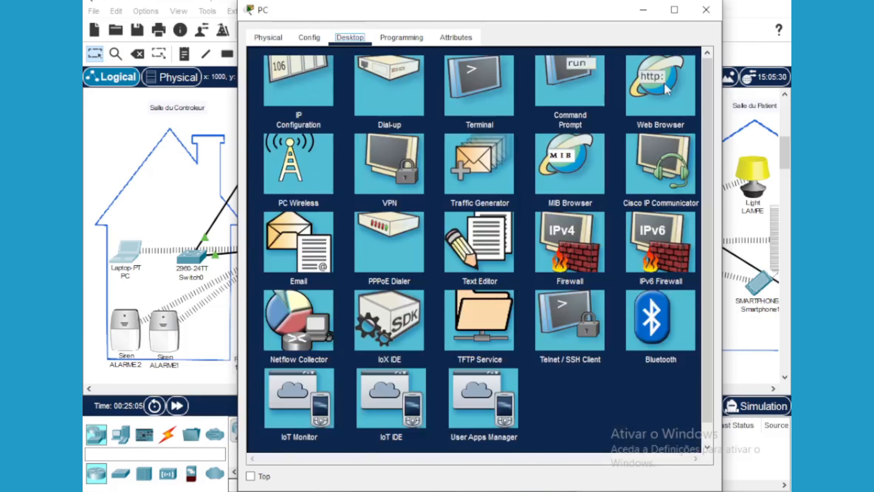
pyautogui.click(652, 89)
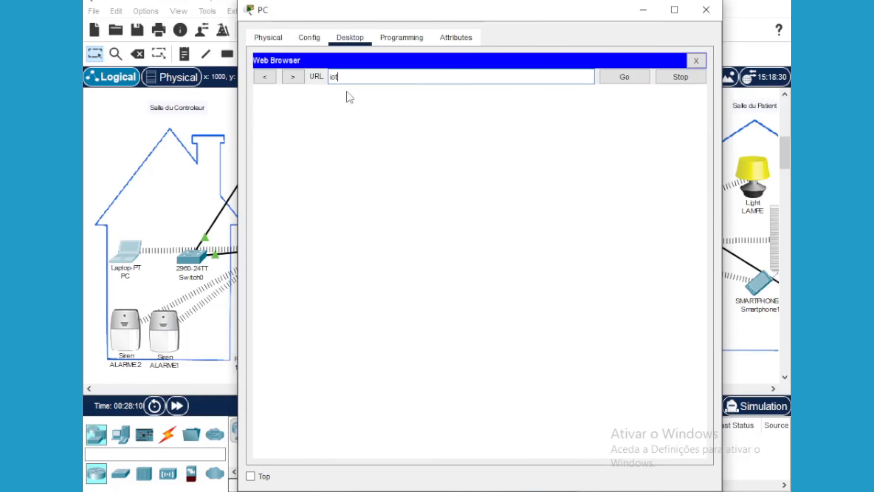
pyautogui.click(631, 78)
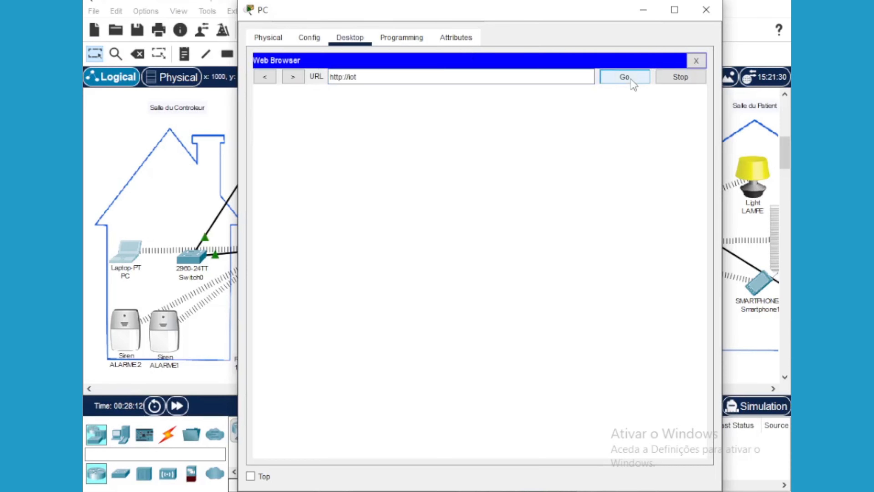
pyautogui.click(485, 128)
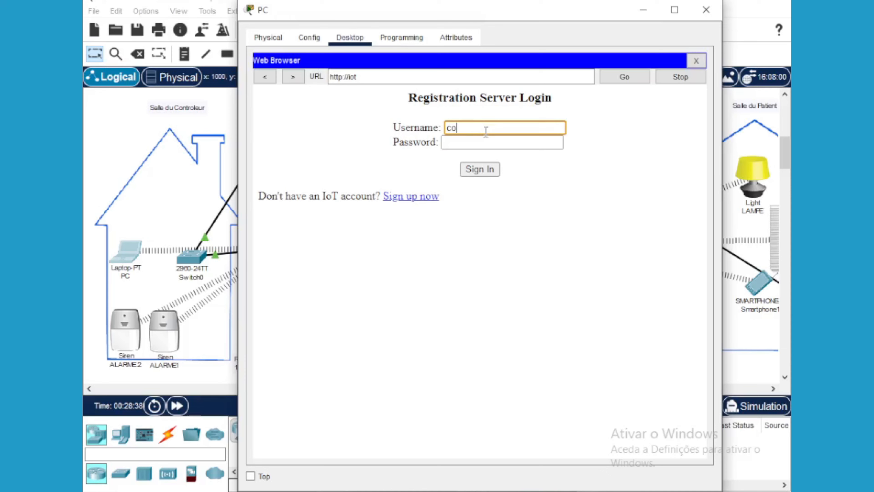
pyautogui.write('controleur')
pyautogui.click(471, 146)
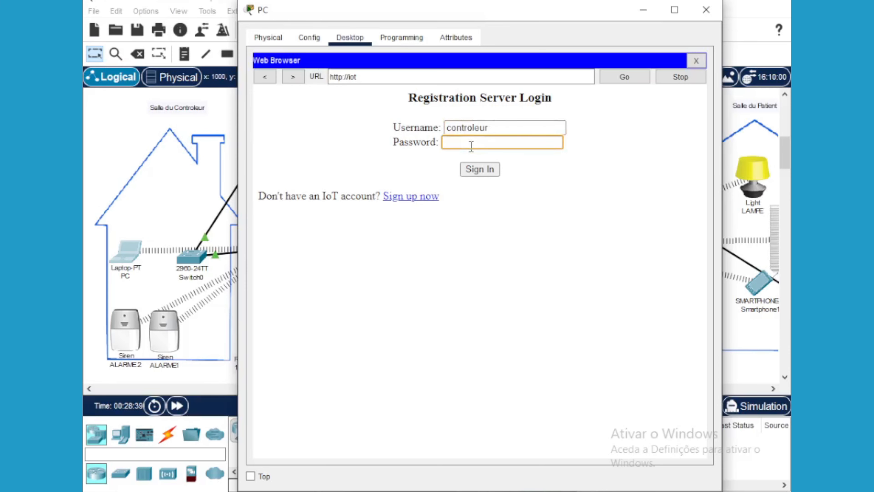
pyautogui.write('123456')
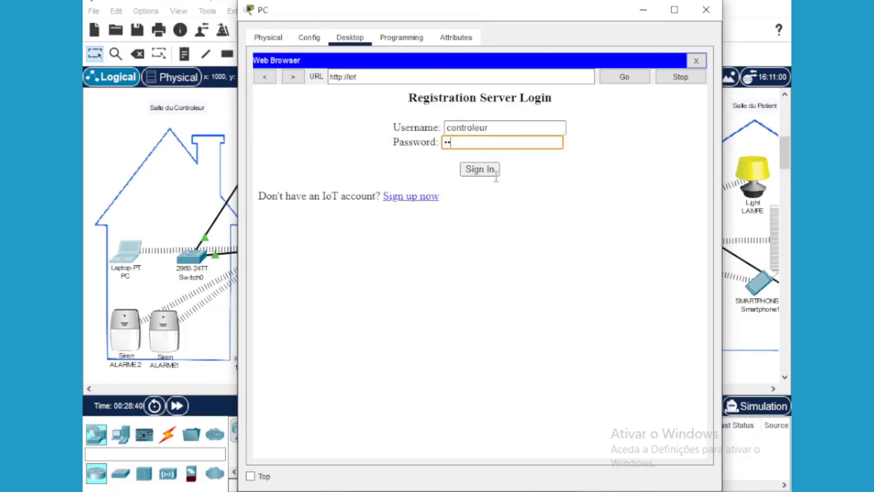
pyautogui.click(480, 170)
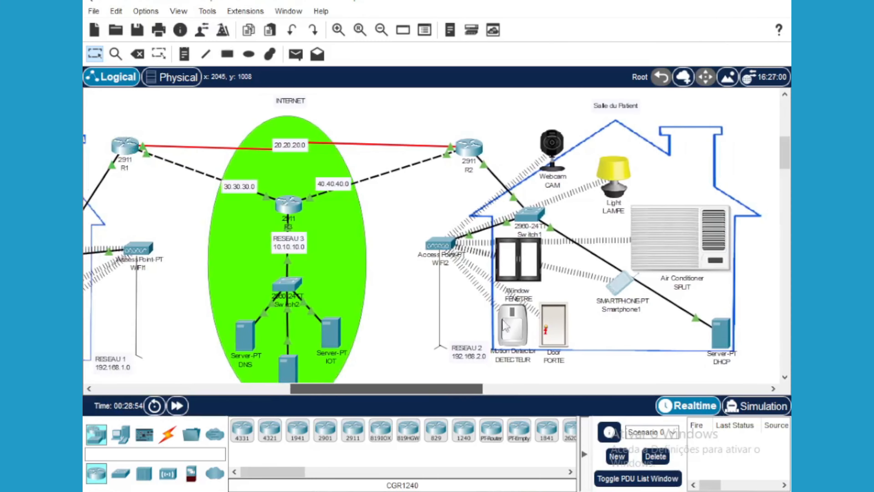
# Open the CAM webcam's Config settings and choose Remote Server for IoT Server
pyautogui.keyDown('alt'); pyautogui.click(556, 143); pyautogui.keyUp('alt')
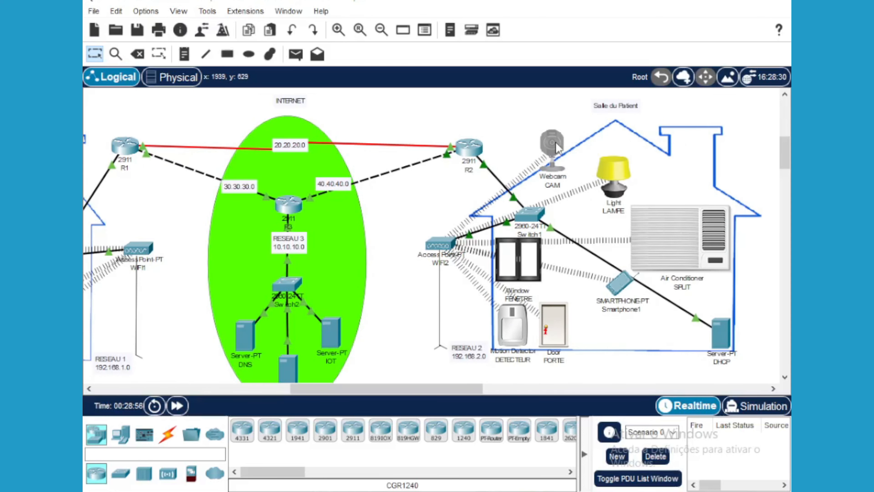
pyautogui.click(556, 142)
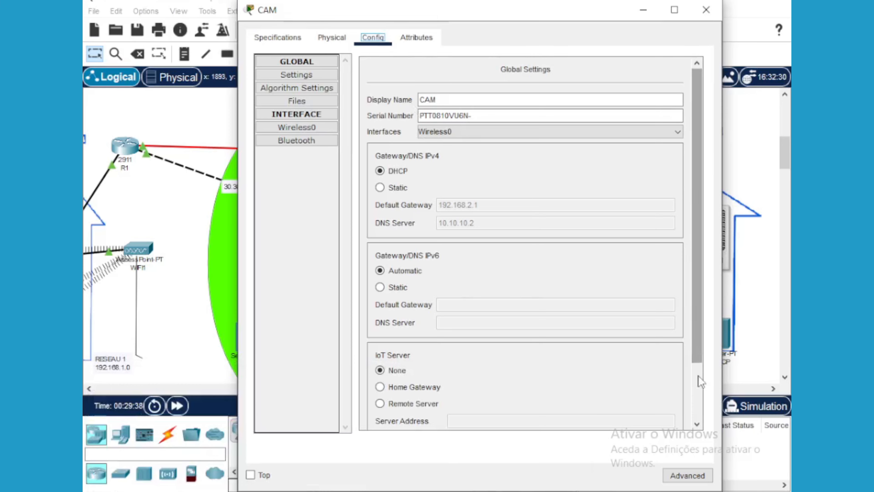
pyautogui.moveTo(693, 351); pyautogui.dragTo(641, 401)
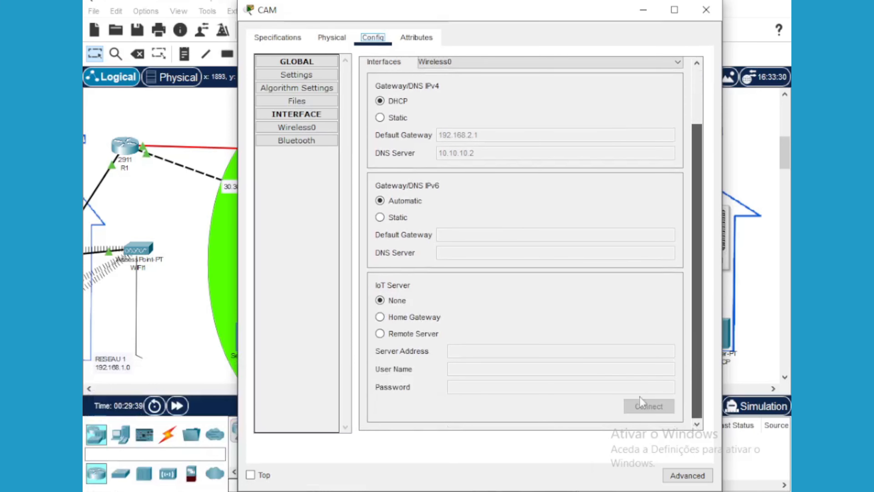
pyautogui.click(380, 334)
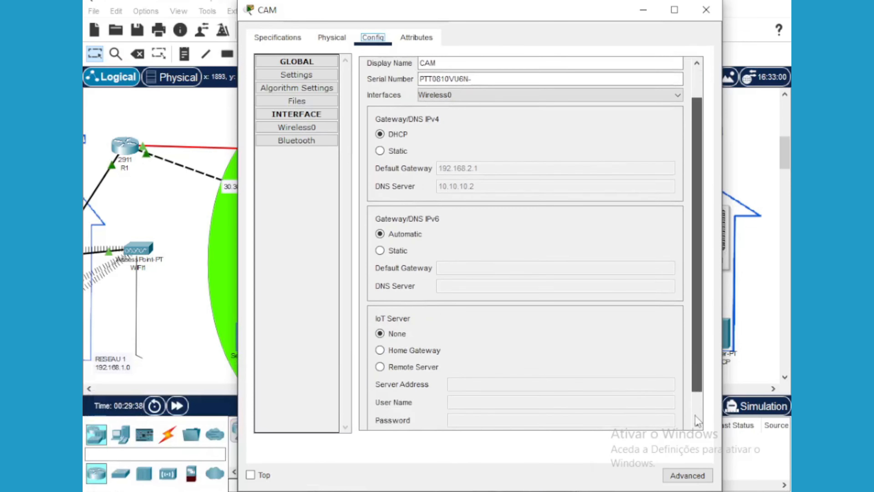
pyautogui.moveTo(695, 367); pyautogui.dragTo(695, 429)
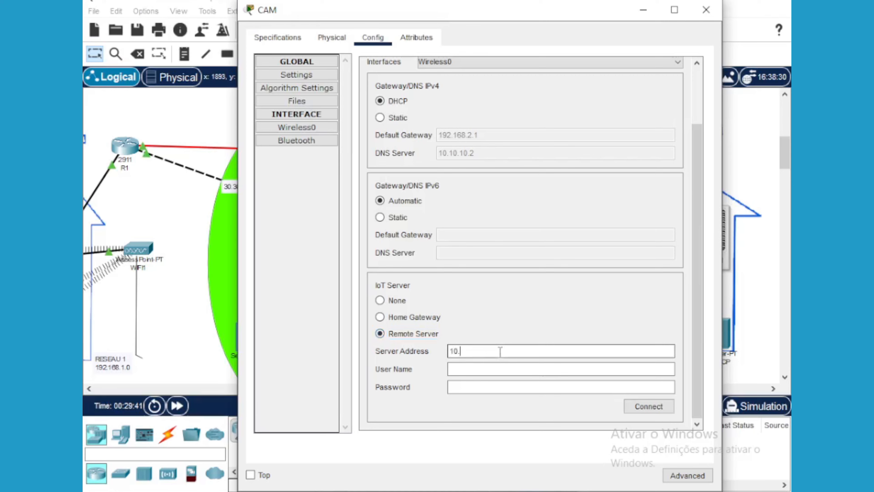
# Enter server address 10.10.10.4 with the account user name and password, and connect
pyautogui.write('10.10.4')
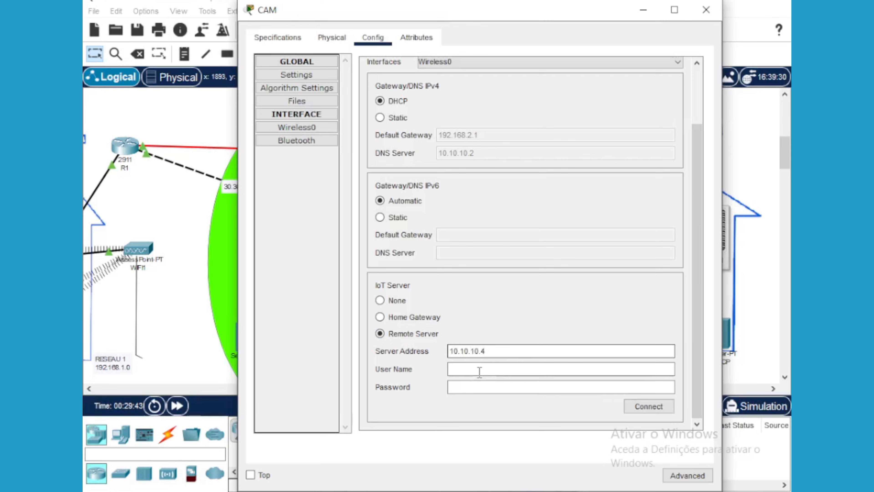
pyautogui.click(480, 371)
pyautogui.write('controler')
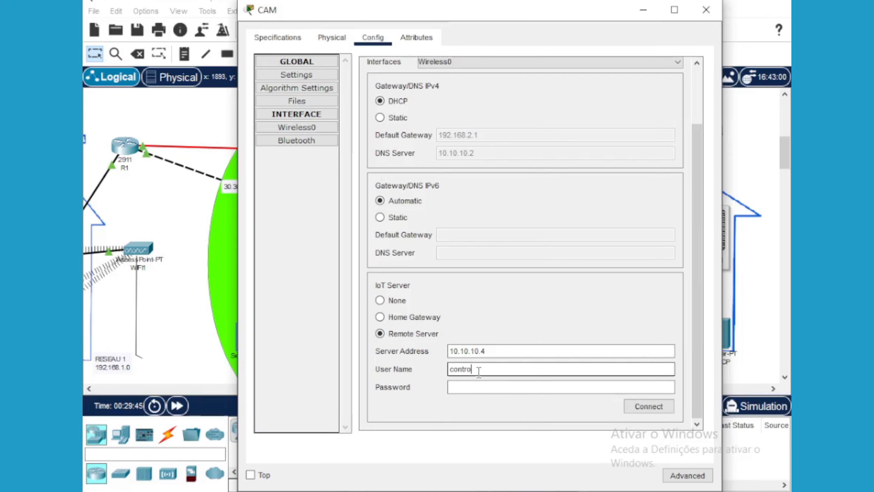
pyautogui.click(484, 388)
pyautogui.write('salle')
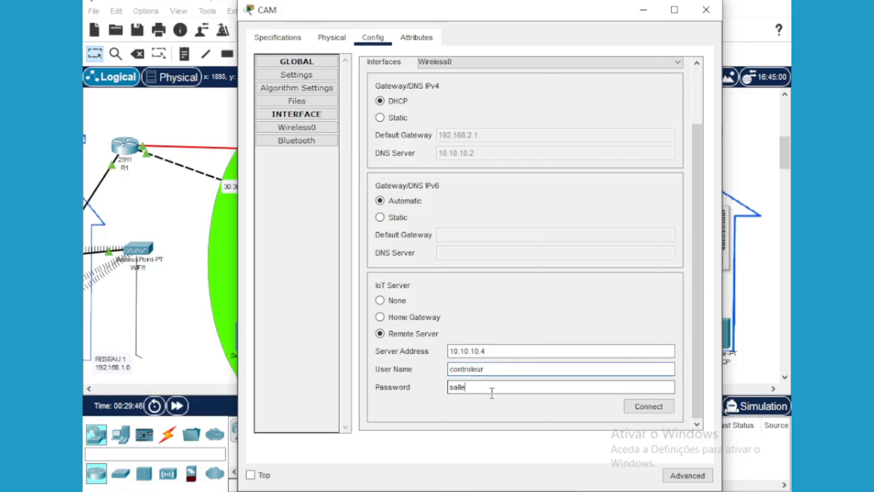
pyautogui.click(644, 409)
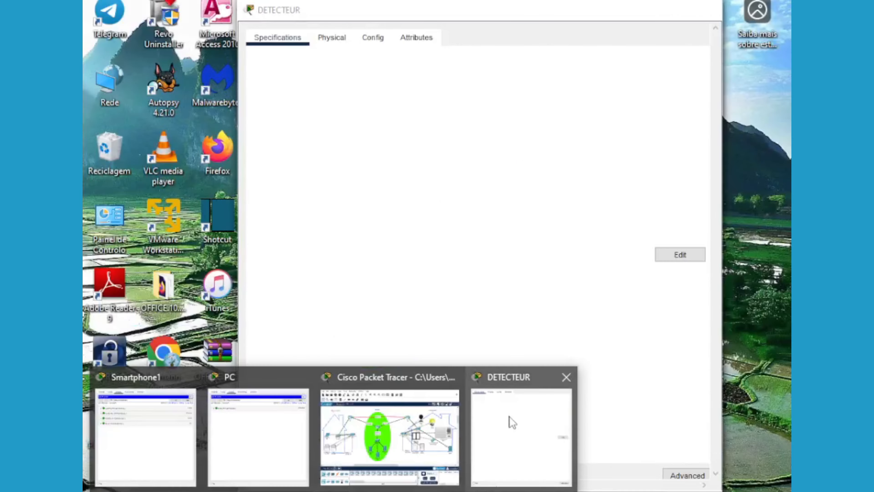
# Connect DETECTEUR to Remote Server 10.10.10.4 with the controleur user name and password
pyautogui.click(509, 420)
pyautogui.click(373, 37)
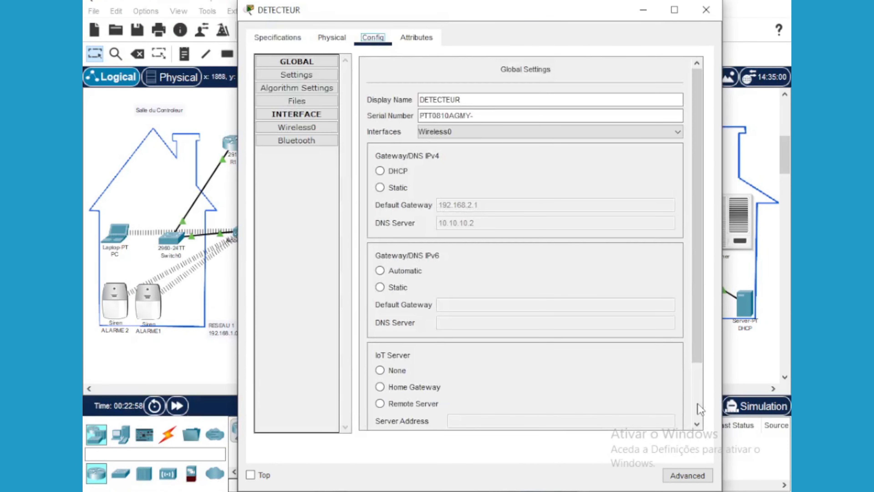
pyautogui.scroll(-3, 699, 406)
pyautogui.click(388, 333)
pyautogui.click(504, 352)
pyautogui.write('10.10.10.4')
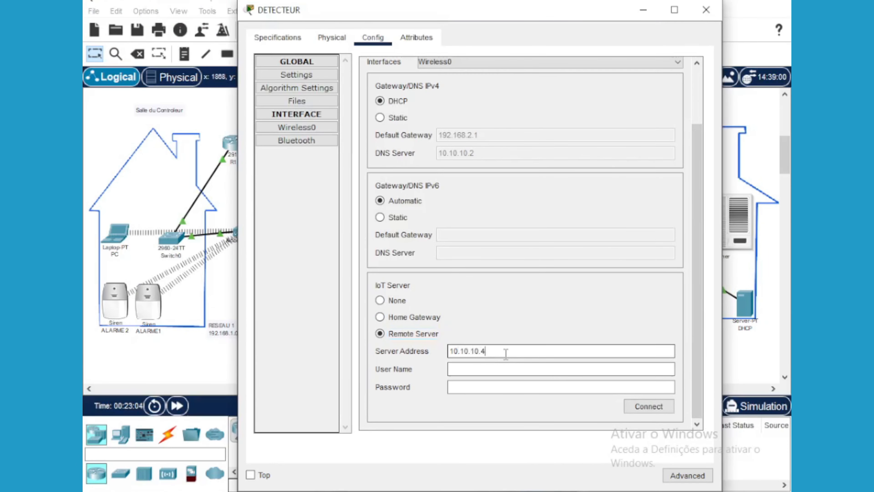
pyautogui.click(490, 369)
pyautogui.write('controleur')
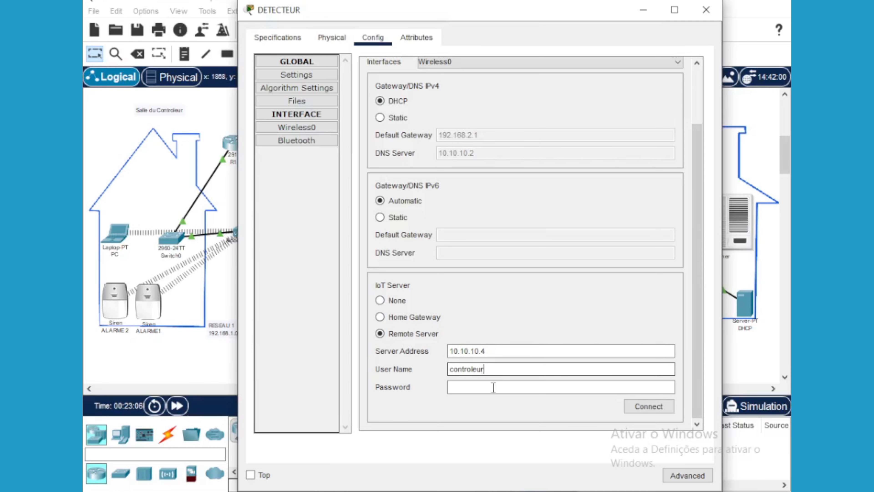
pyautogui.click(491, 387)
pyautogui.write('salle')
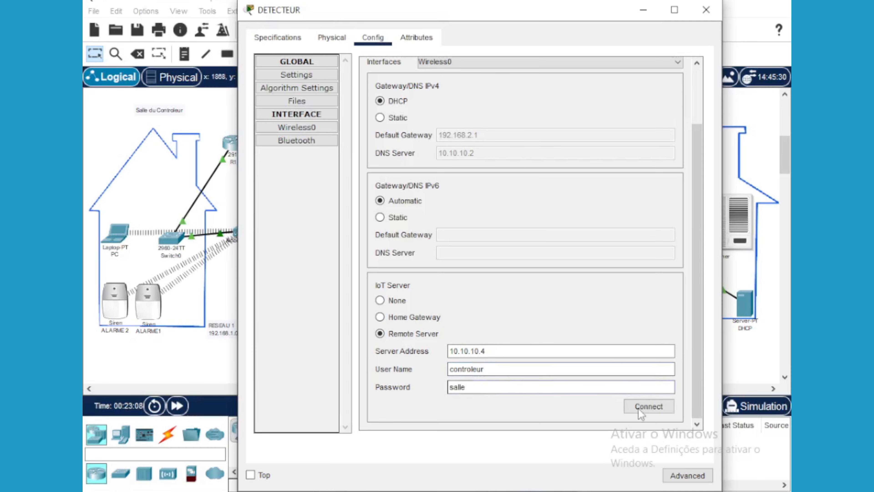
pyautogui.click(649, 407)
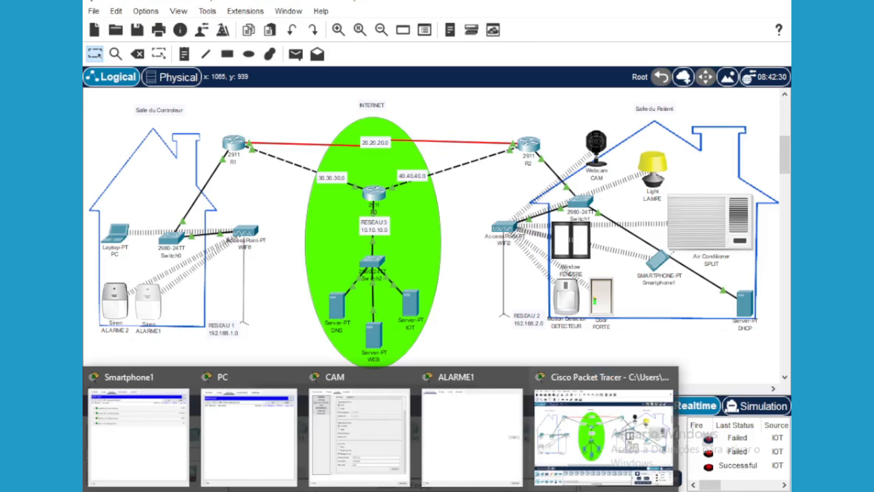
# Connect ALARME1 to Remote Server 10.10.10.4 with the same user name and password
pyautogui.click(473, 427)
pyautogui.click(375, 40)
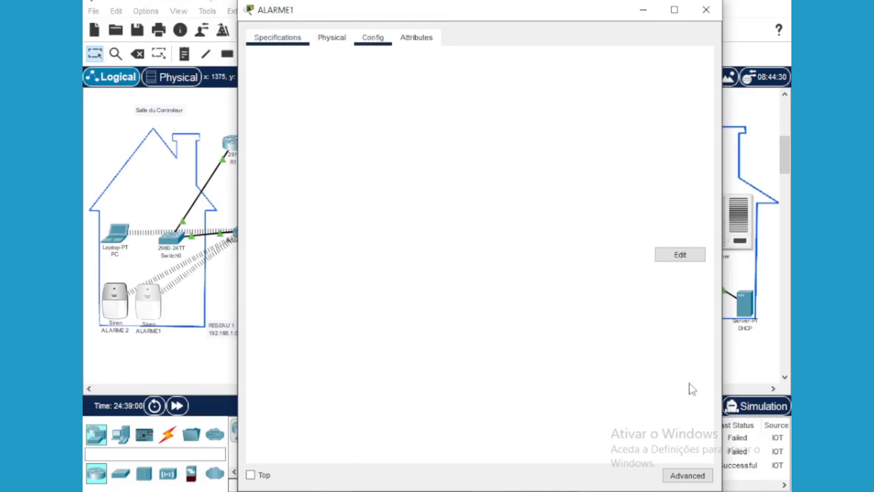
pyautogui.scroll(-2, 686, 394)
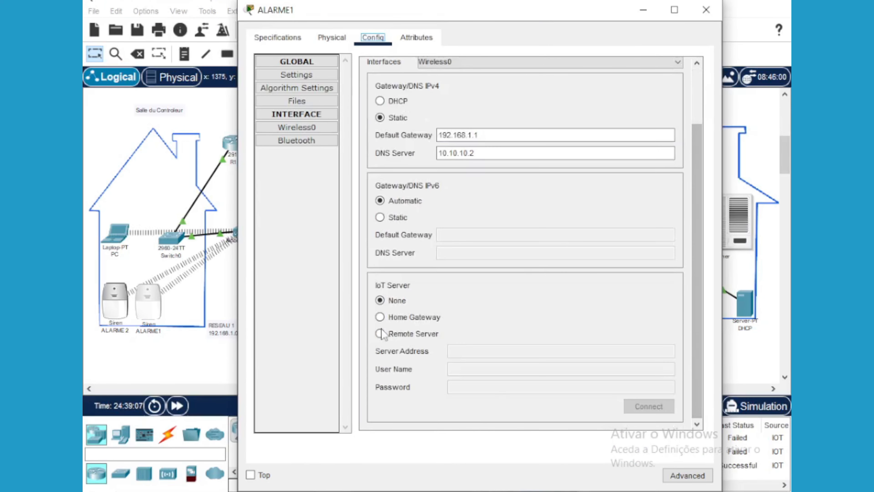
pyautogui.click(400, 334)
pyautogui.click(586, 351)
pyautogui.write('10.10.10.4')
pyautogui.click(500, 369)
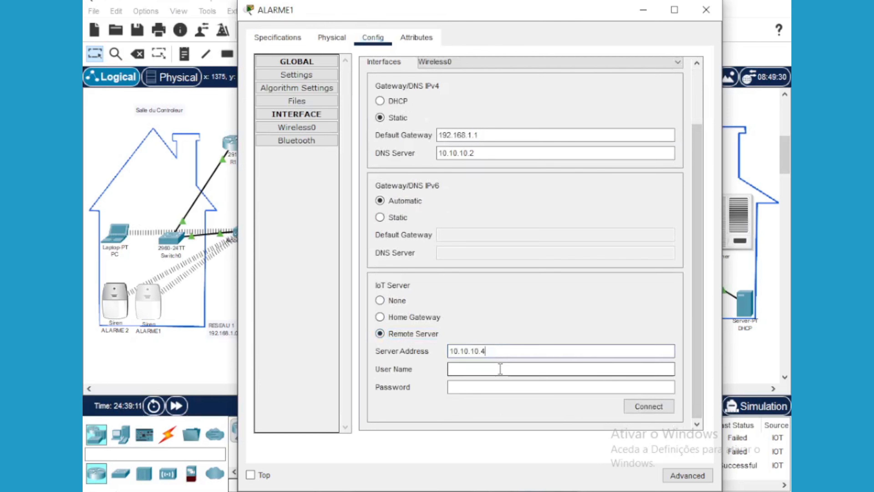
pyautogui.write('controleur')
pyautogui.click(507, 385)
pyautogui.write('salle')
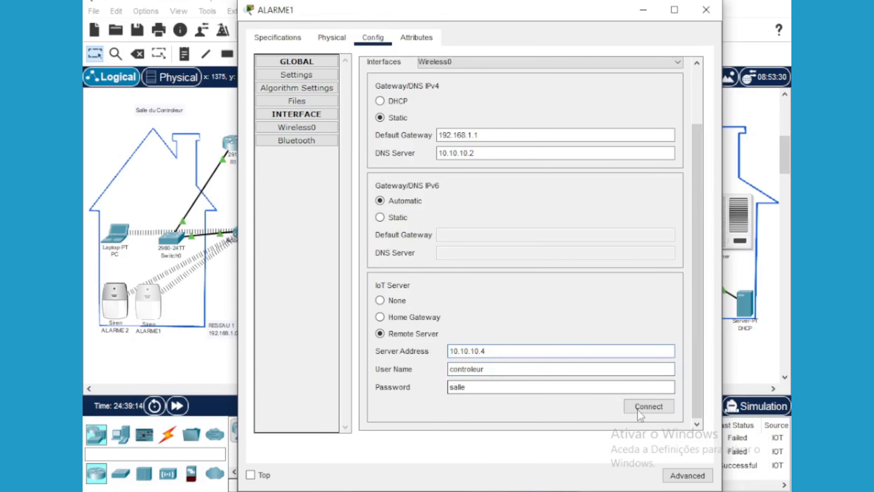
pyautogui.click(637, 409)
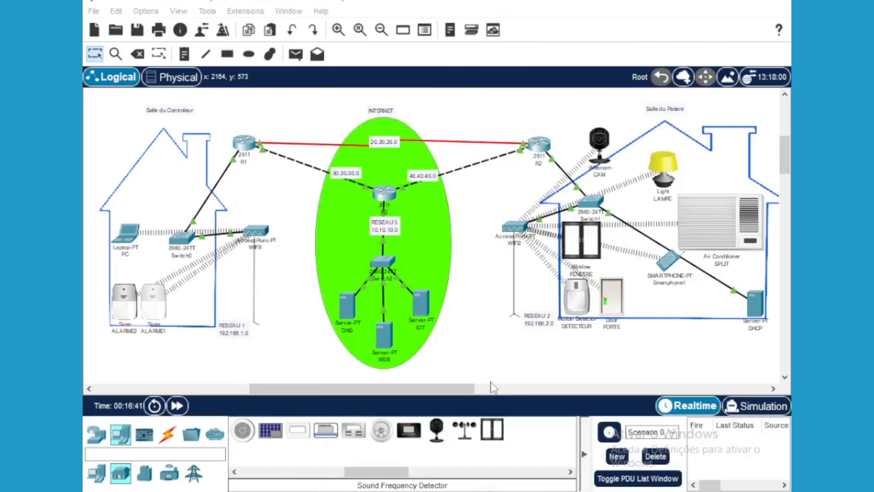
# Check the DETECTEUR entry's state on the PC's IoT page, then collapse it
pyautogui.moveTo(333, 491)
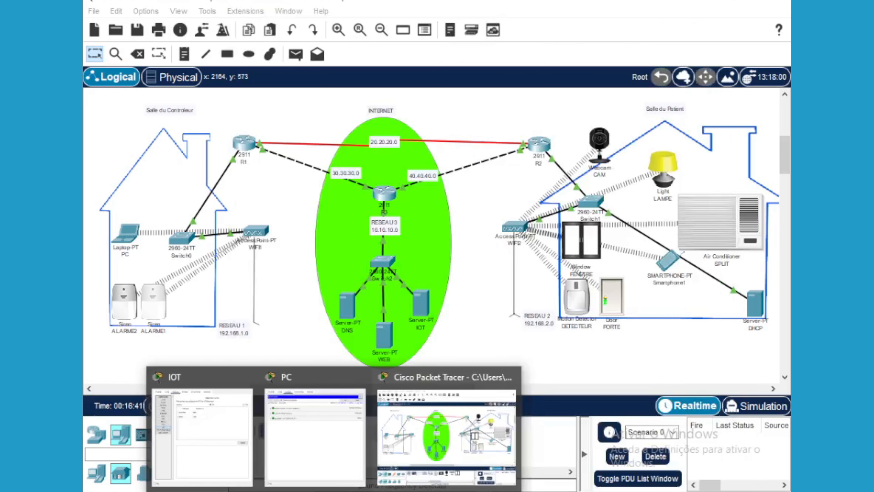
pyautogui.click(315, 434)
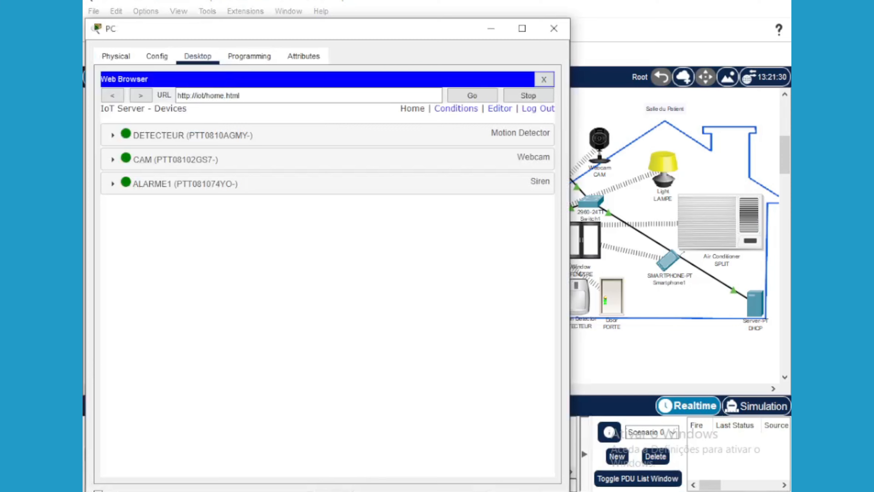
pyautogui.click(112, 136)
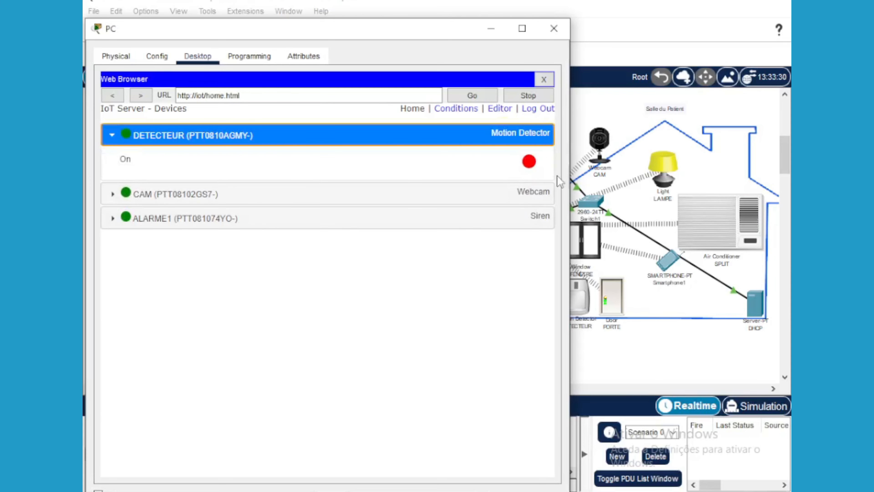
pyautogui.click(553, 29)
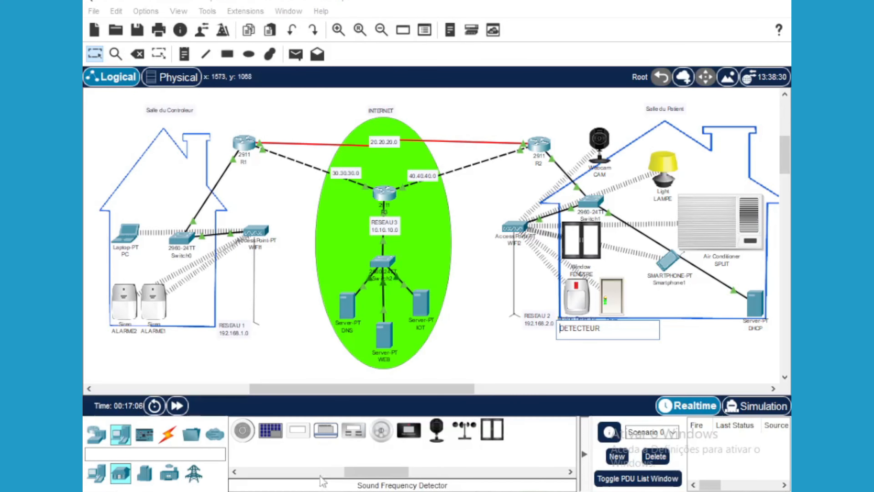
pyautogui.moveTo(334, 491)
pyautogui.click(327, 471)
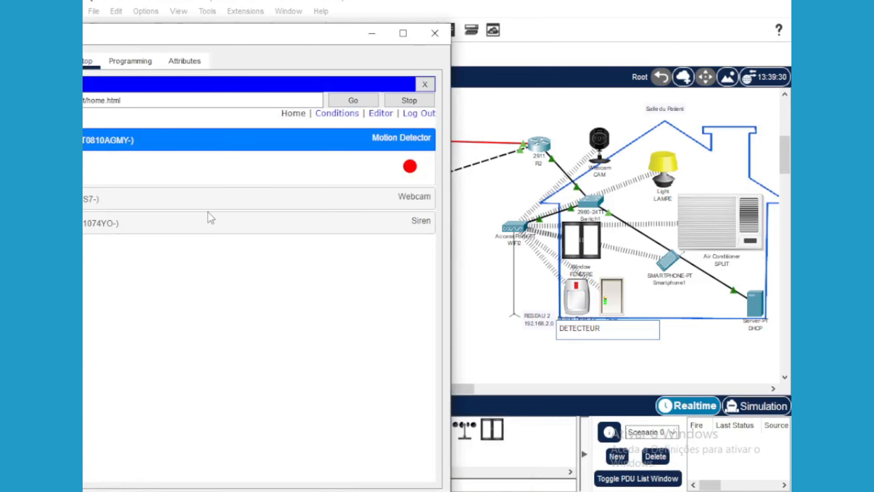
pyautogui.moveTo(171, 40); pyautogui.dragTo(274, 40)
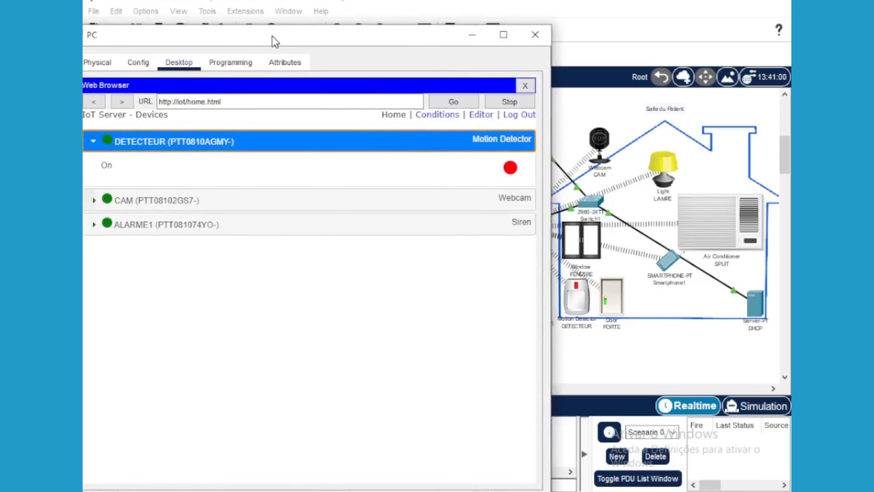
pyautogui.click(97, 141)
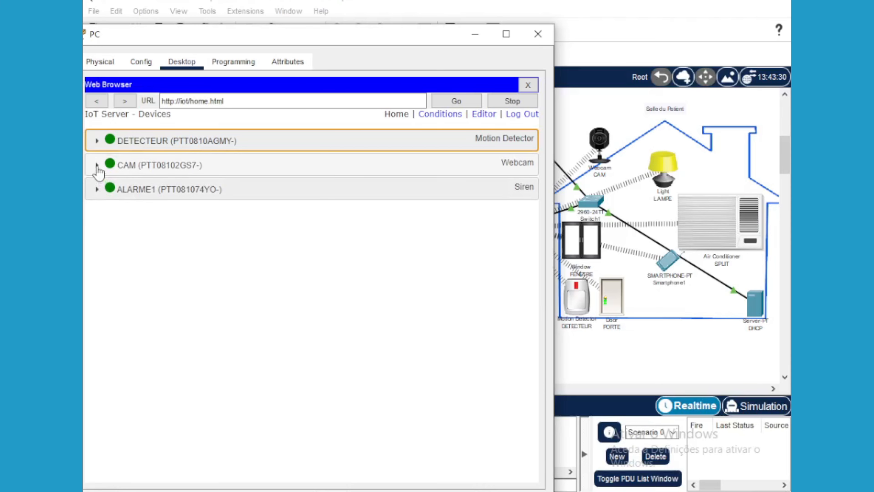
# Expand the CAM entry and switch the webcam on
pyautogui.click(96, 165)
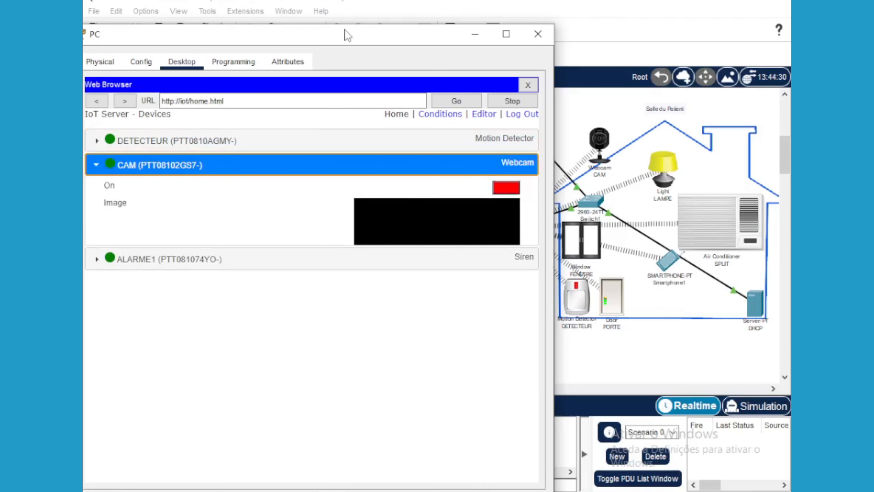
pyautogui.moveTo(347, 33); pyautogui.dragTo(247, 35)
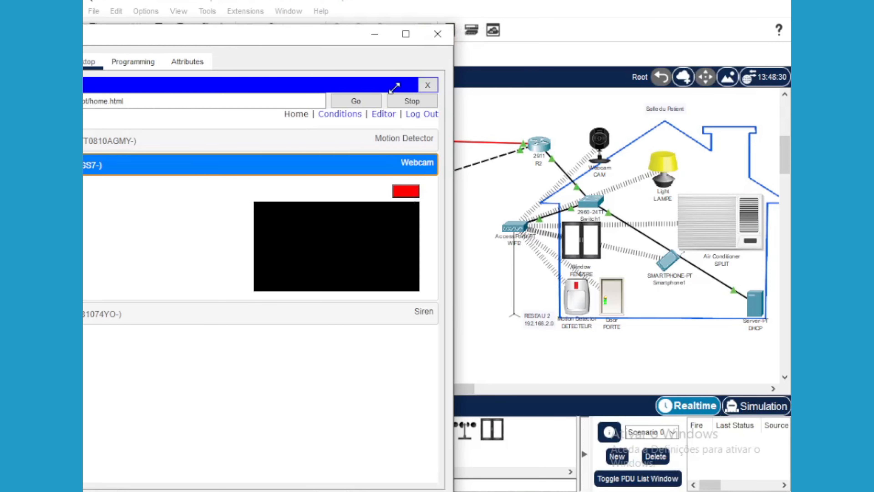
pyautogui.moveTo(360, 111); pyautogui.dragTo(306, 135)
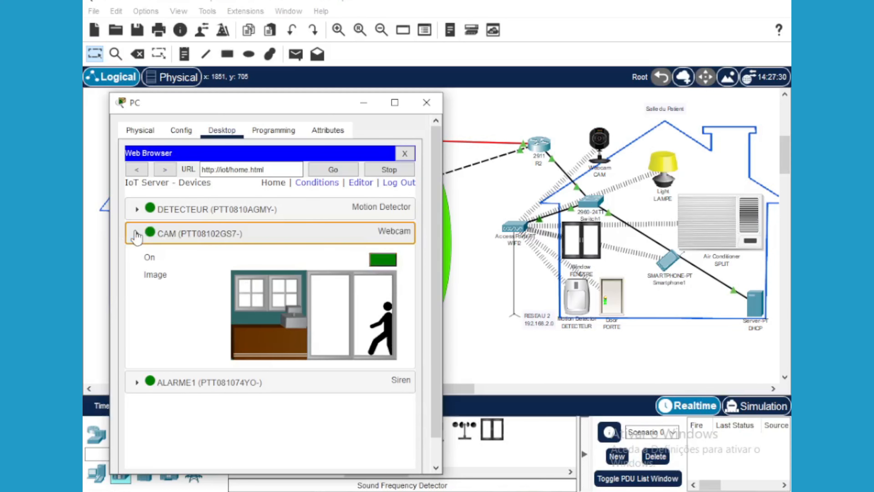
pyautogui.click(200, 233)
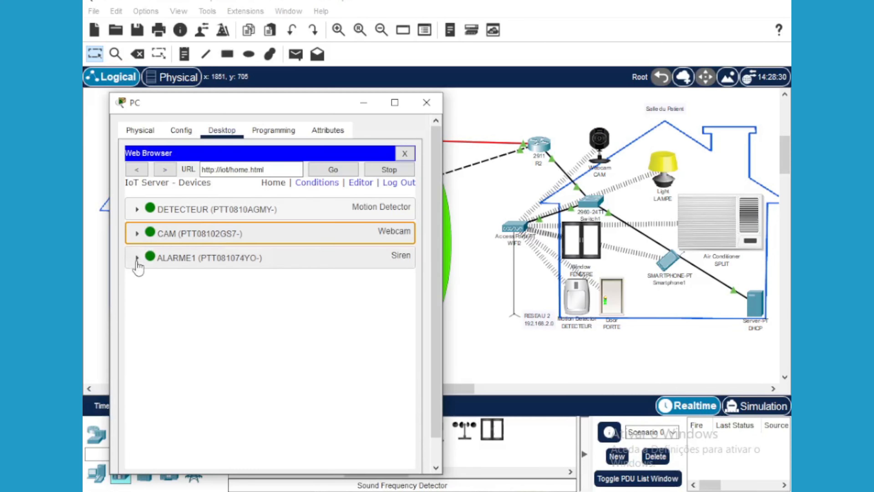
# Expand ALARME1, switch the siren on and back off, then close the PC window
pyautogui.click(137, 262)
pyautogui.moveTo(262, 107); pyautogui.dragTo(378, 308)
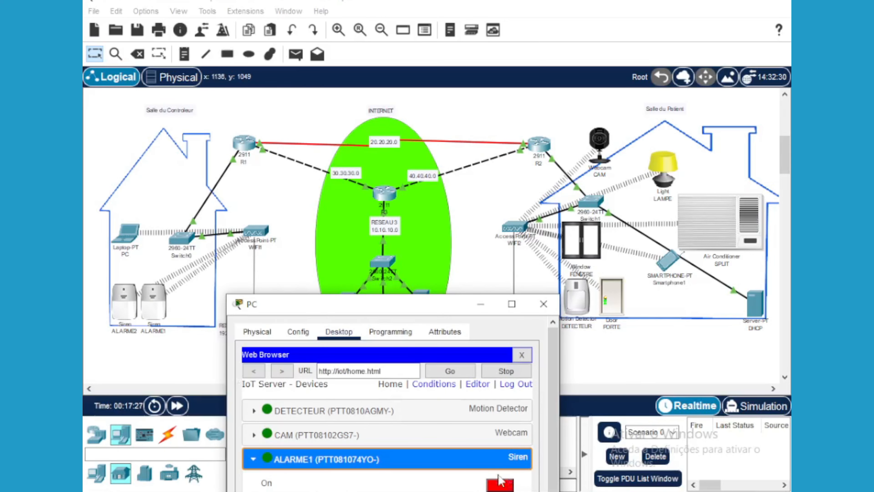
pyautogui.click(501, 485)
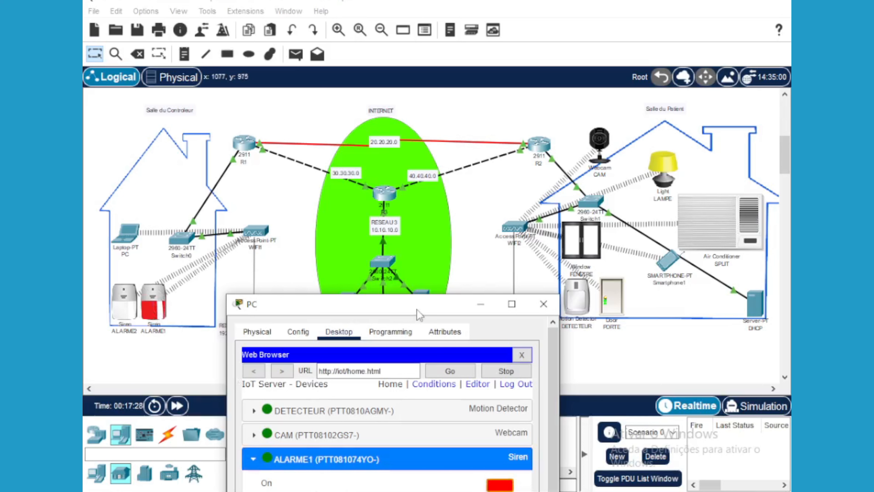
pyautogui.moveTo(409, 305); pyautogui.dragTo(397, 171)
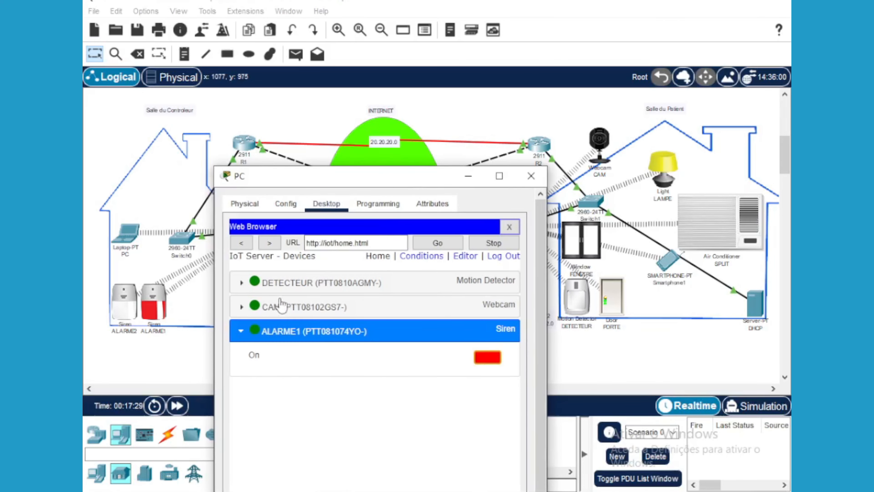
pyautogui.click(488, 358)
pyautogui.click(531, 176)
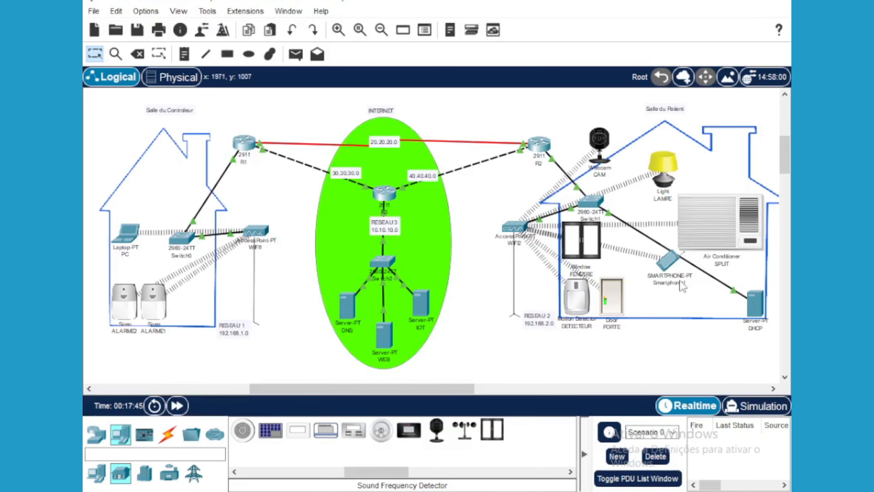
# Open Smartphone1, then return to the PC browser listing DETECTEUR, CAM and ALARME1
pyautogui.click(671, 265)
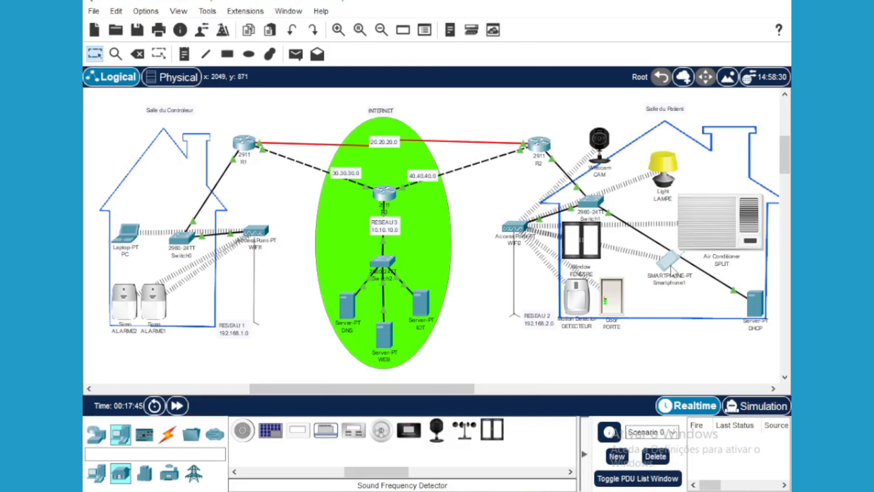
pyautogui.click(671, 265)
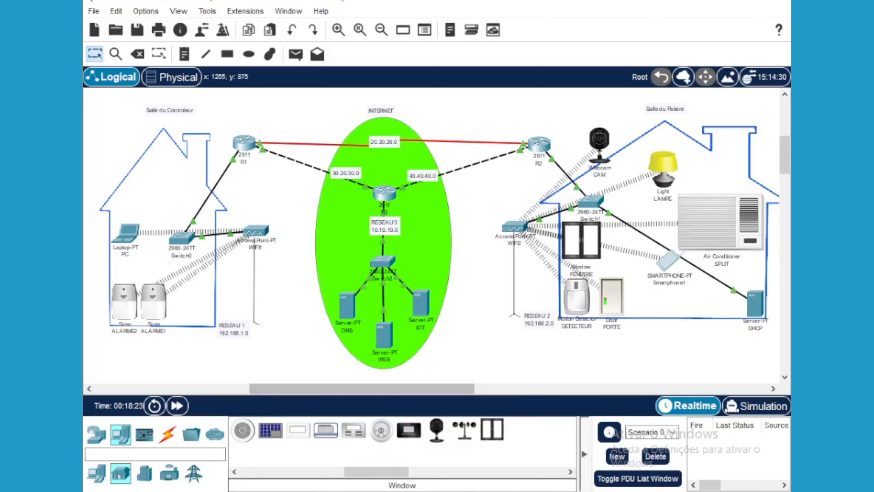
pyautogui.moveTo(333, 491)
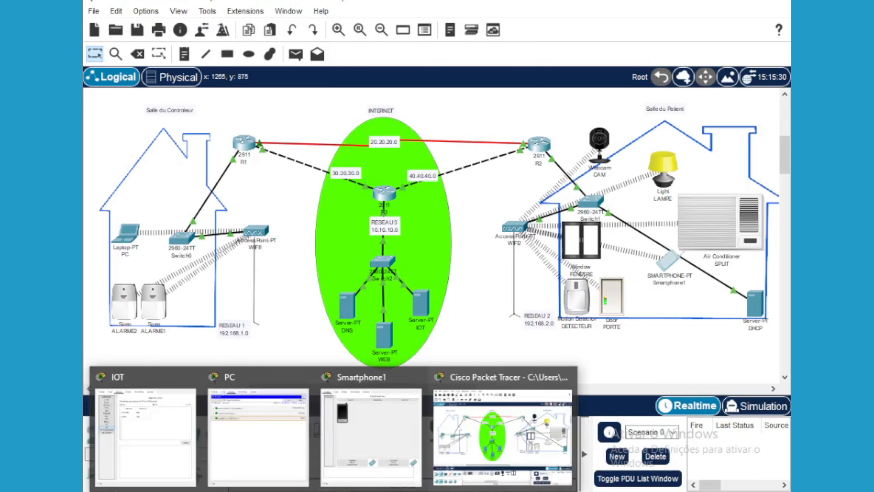
pyautogui.click(259, 434)
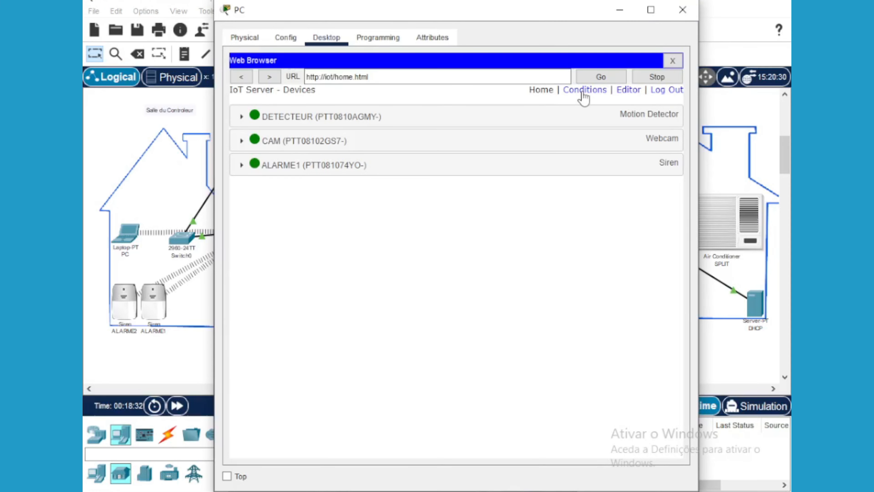
# On the IoT server's Conditions page, add a new rule named 'Adtivity is on'
pyautogui.click(584, 95)
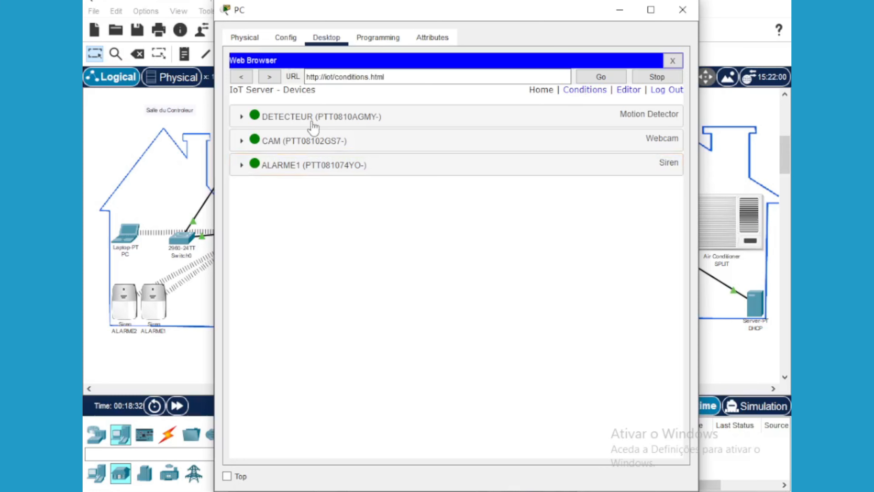
pyautogui.click(586, 90)
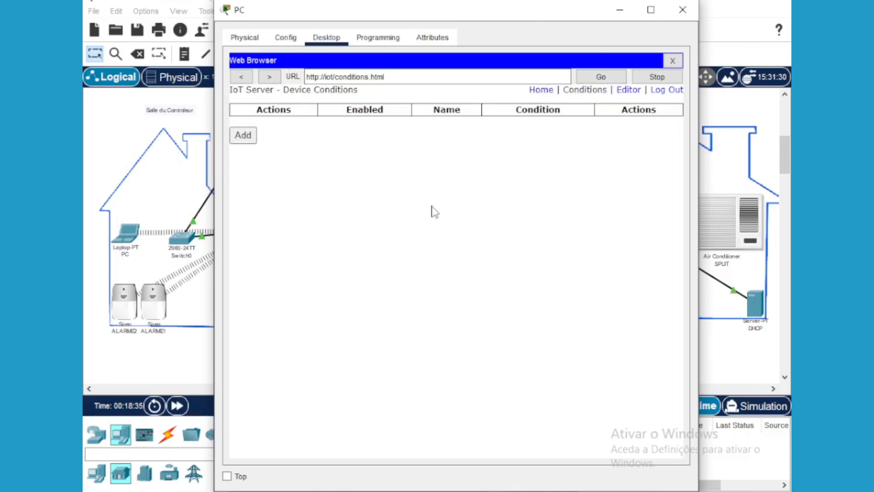
pyautogui.click(243, 135)
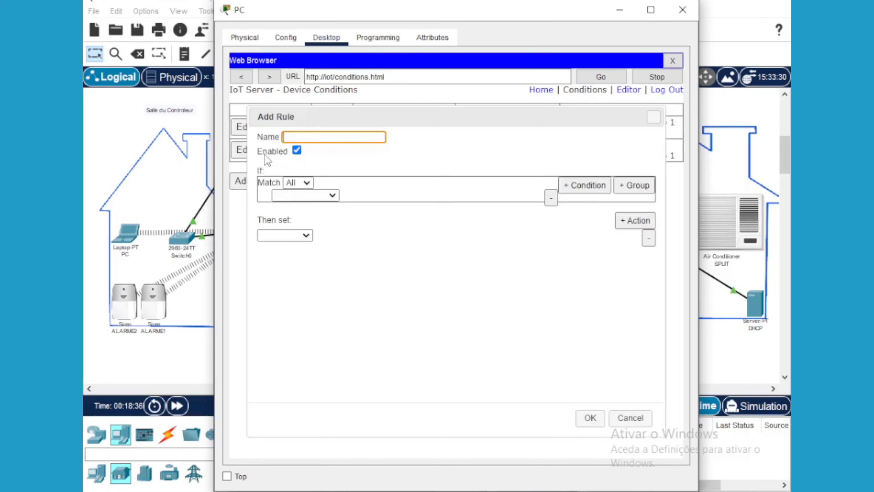
pyautogui.write('Ad')
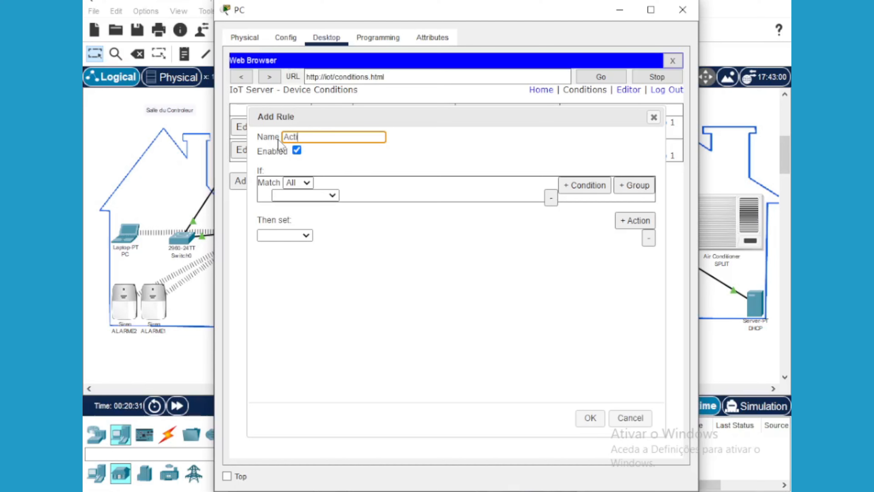
pyautogui.write('tivity is on')
# Set the rule's If condition to DETECTEUR On is true
pyautogui.click(332, 196)
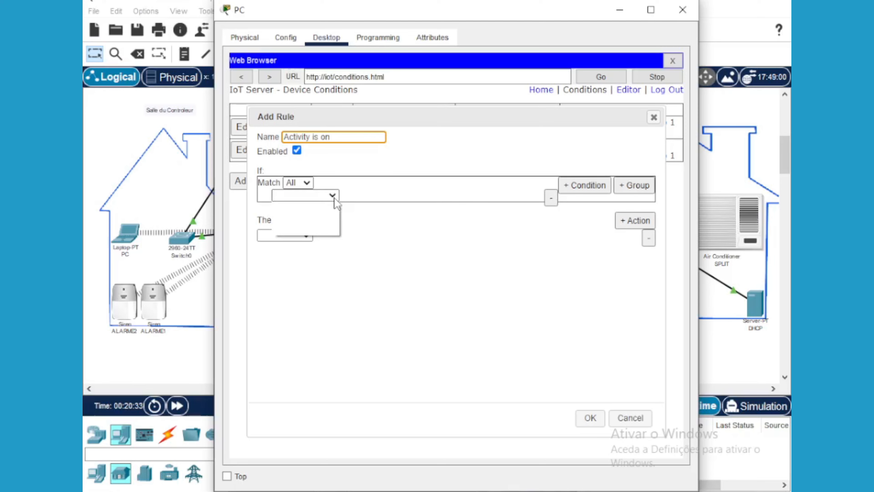
pyautogui.click(363, 195)
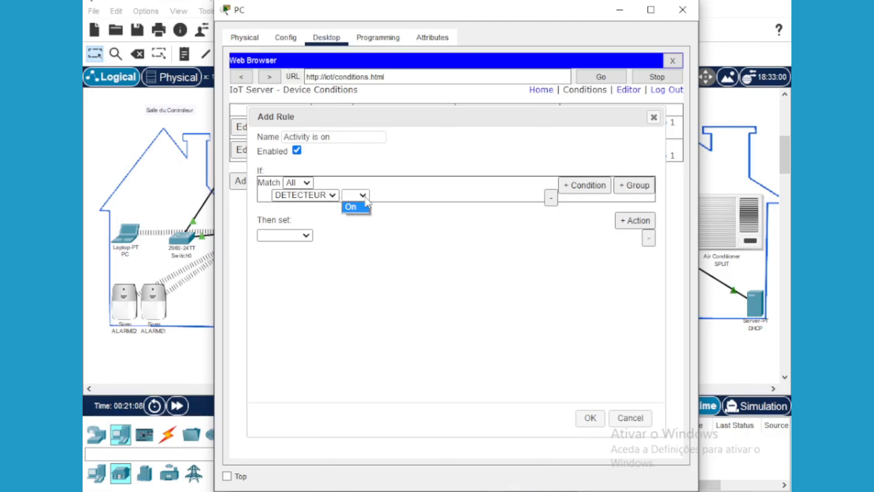
pyautogui.click(366, 200)
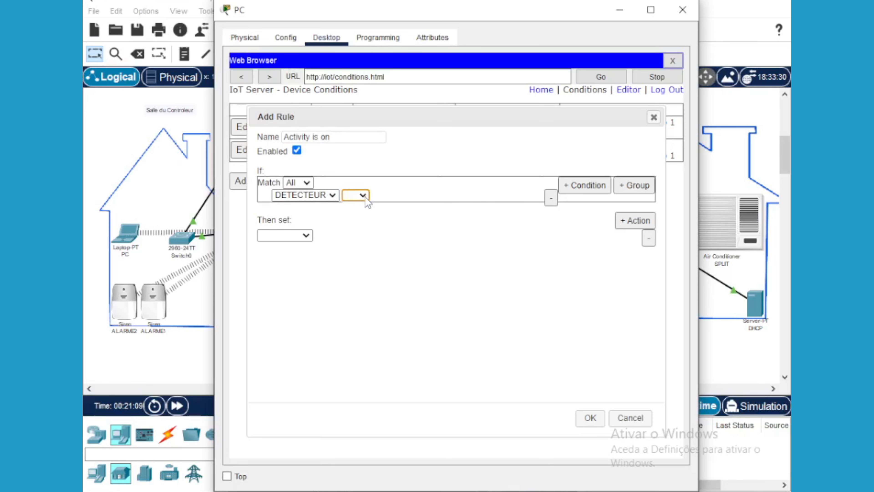
pyautogui.click(363, 200)
pyautogui.click(358, 210)
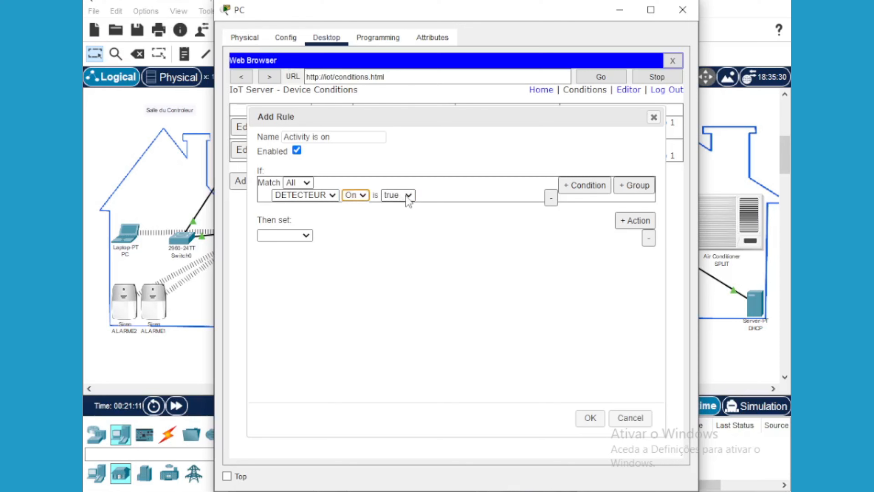
pyautogui.click(408, 196)
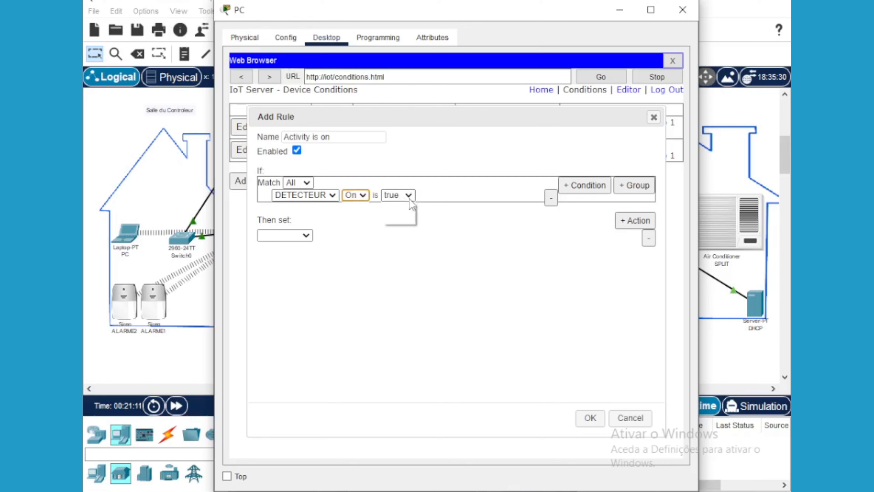
pyautogui.click(402, 211)
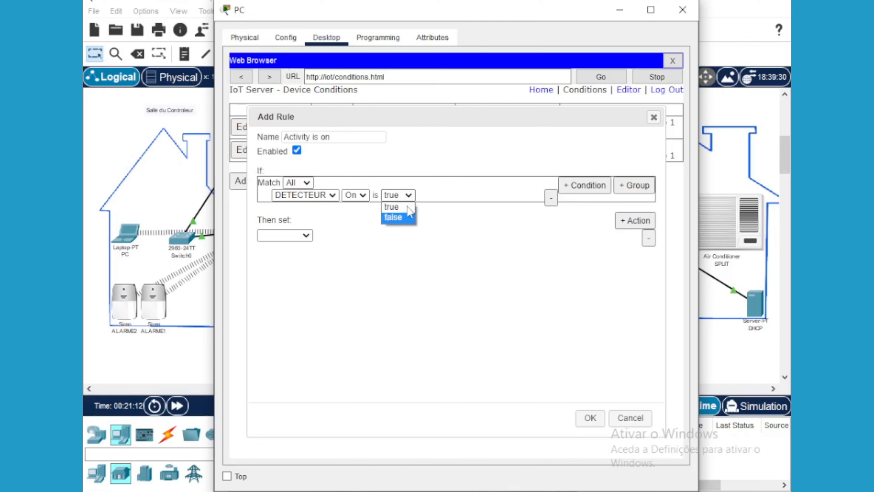
pyautogui.click(400, 206)
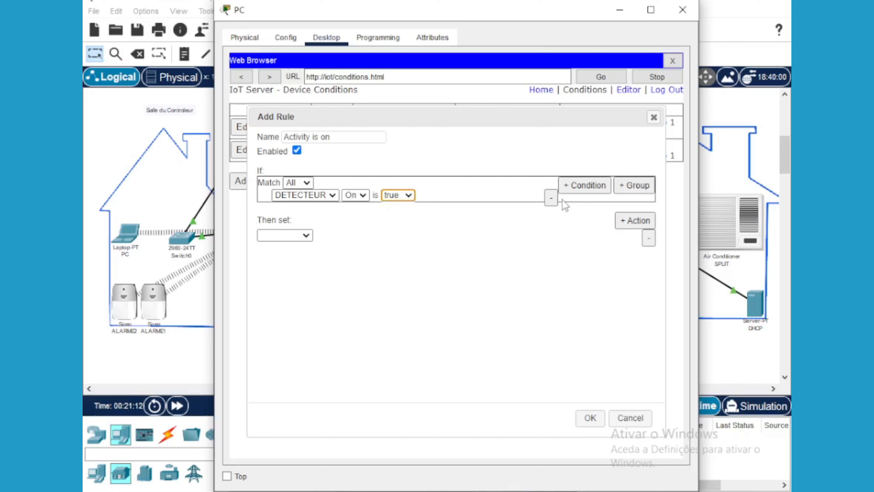
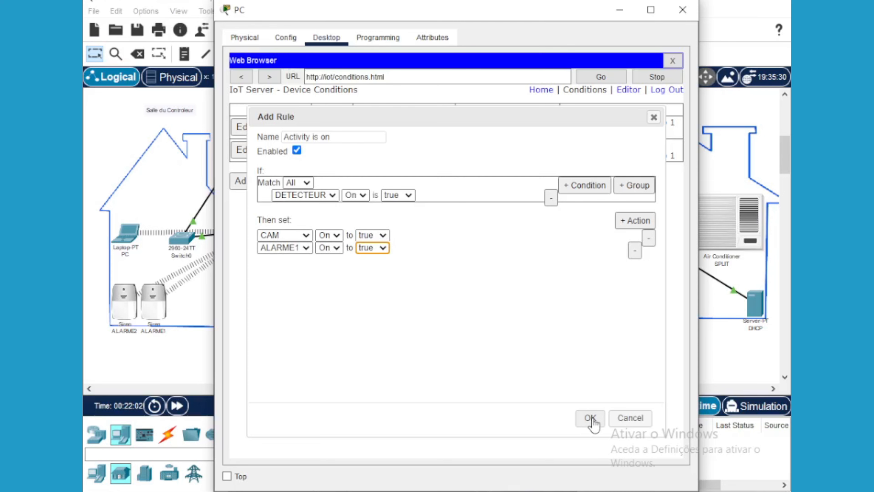
# Save the 'Activity is on' rule and start a new blank rule
pyautogui.click(590, 419)
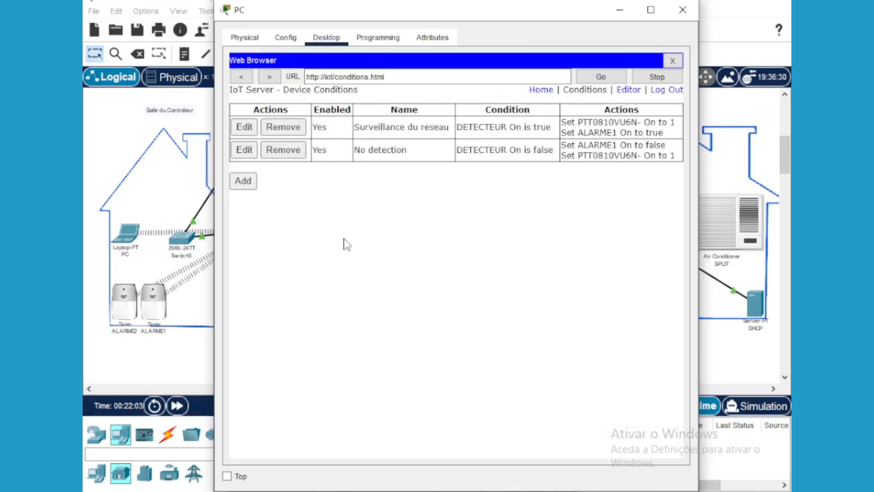
pyautogui.click(241, 205)
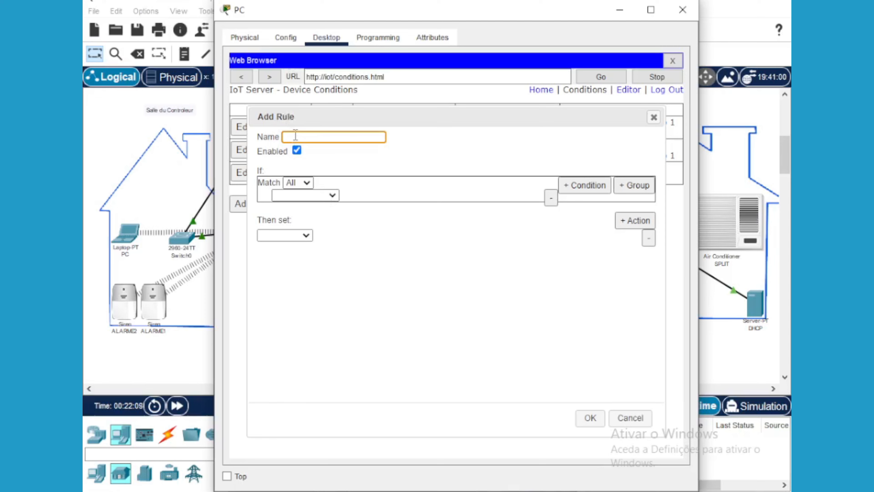
# Name the rule 'Activity is off' with the condition DETECTEUR On is false
pyautogui.write('A')
pyautogui.write('ctivity is off')
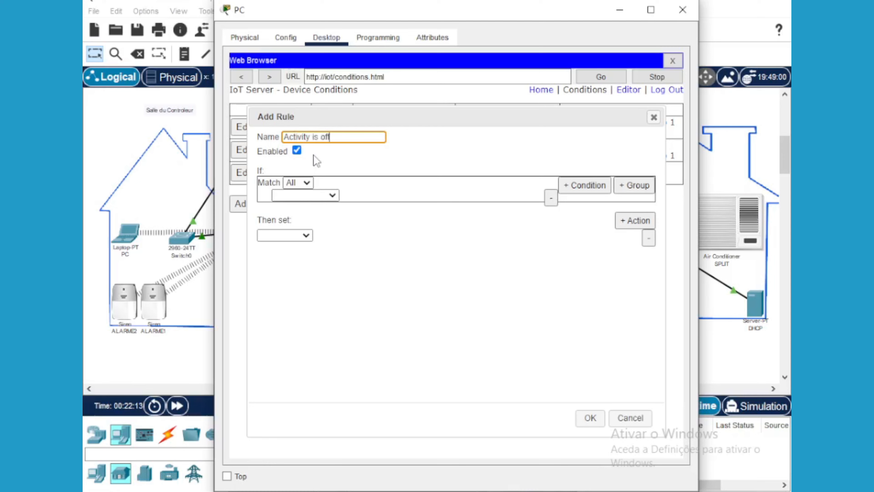
pyautogui.click(308, 195)
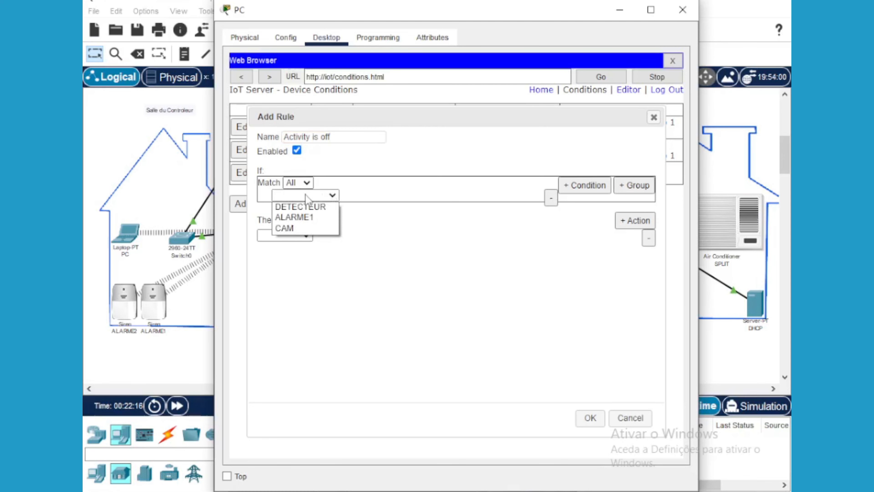
pyautogui.click(313, 207)
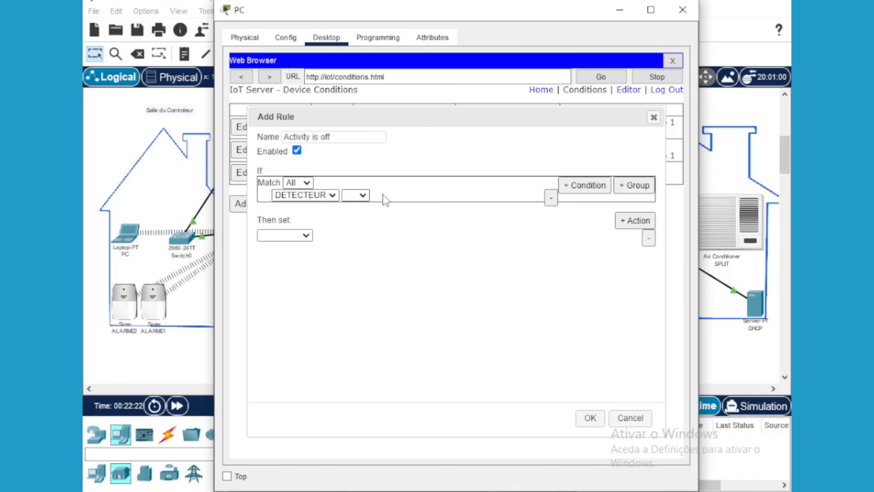
pyautogui.click(408, 195)
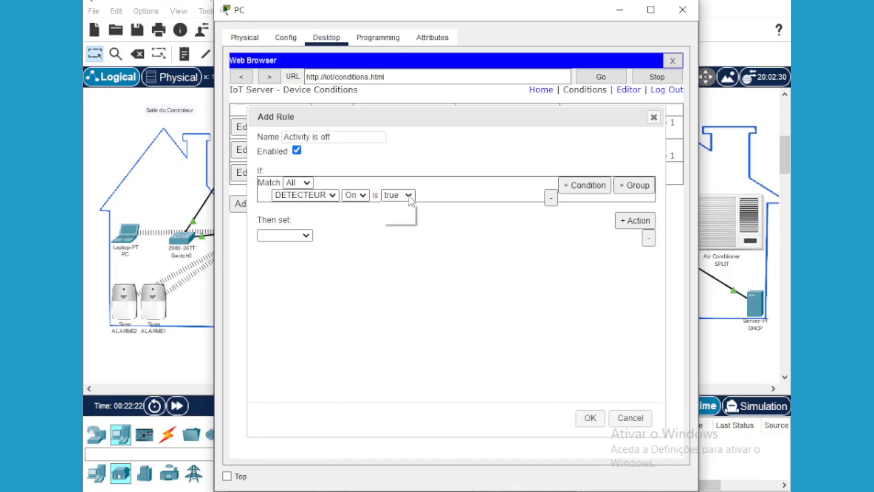
pyautogui.click(410, 198)
pyautogui.click(409, 198)
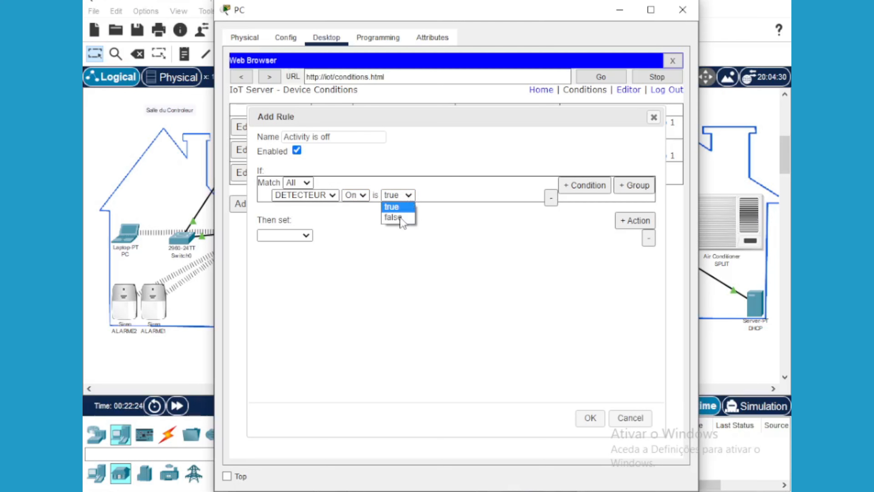
pyautogui.click(399, 218)
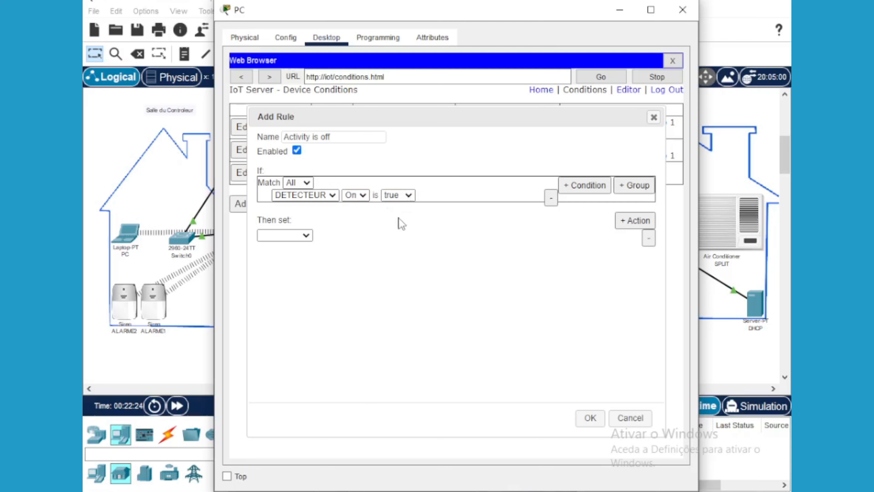
# Add an action setting ALARME1 On to false
pyautogui.click(307, 237)
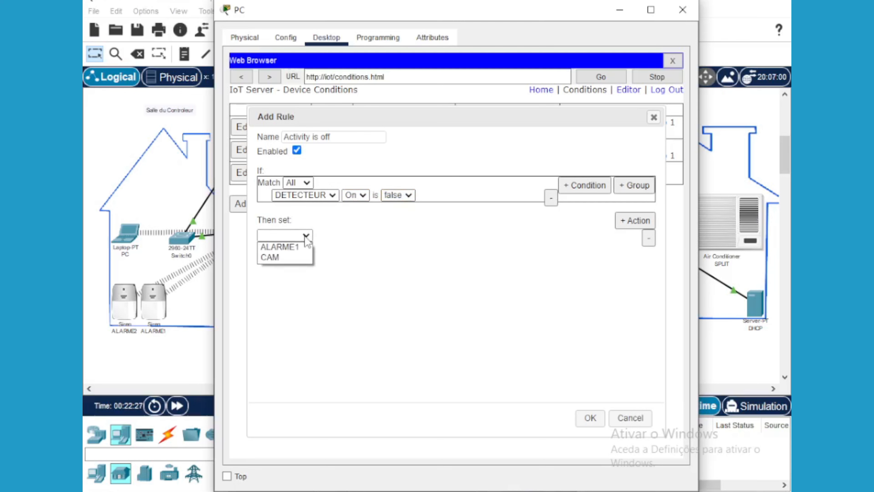
pyautogui.click(296, 247)
pyautogui.click(329, 236)
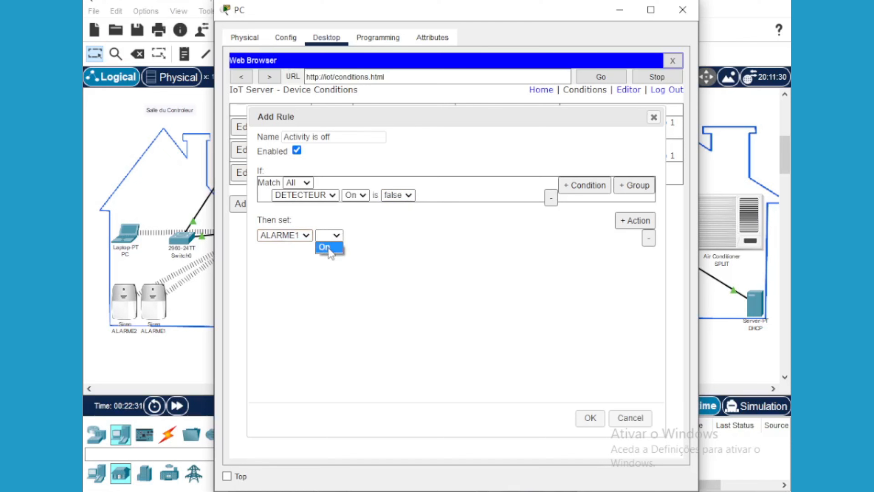
pyautogui.click(373, 238)
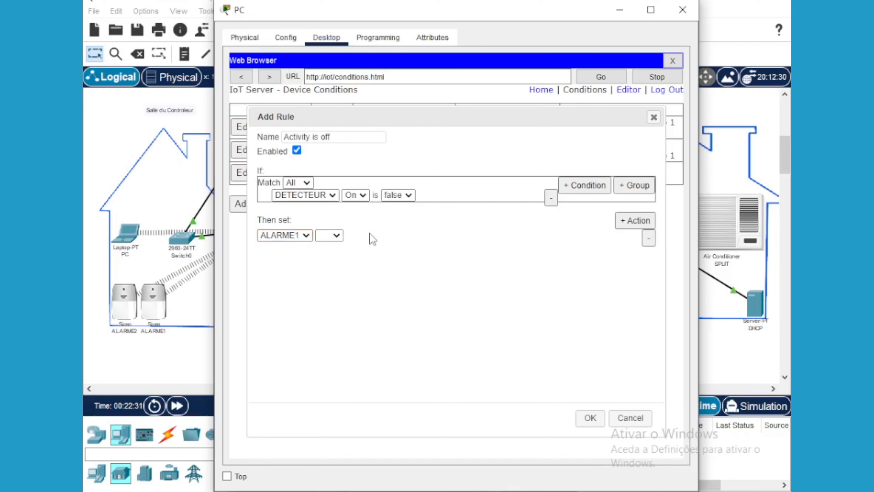
pyautogui.click(384, 237)
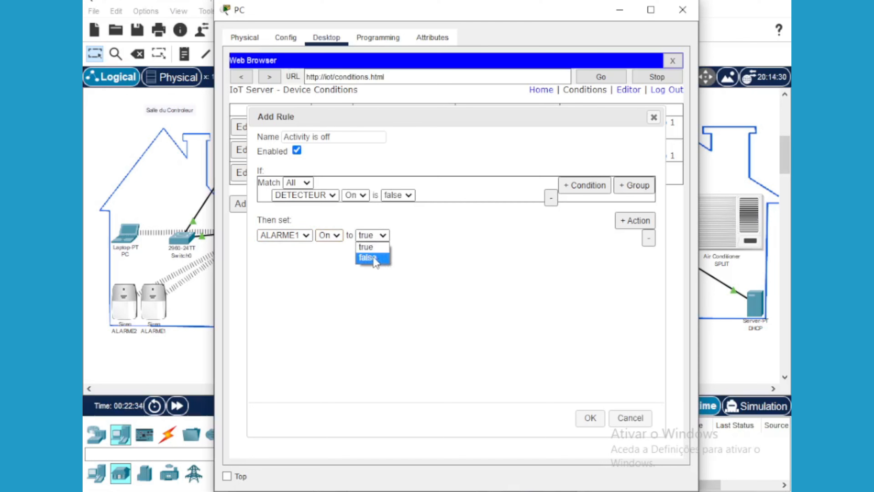
pyautogui.click(373, 265)
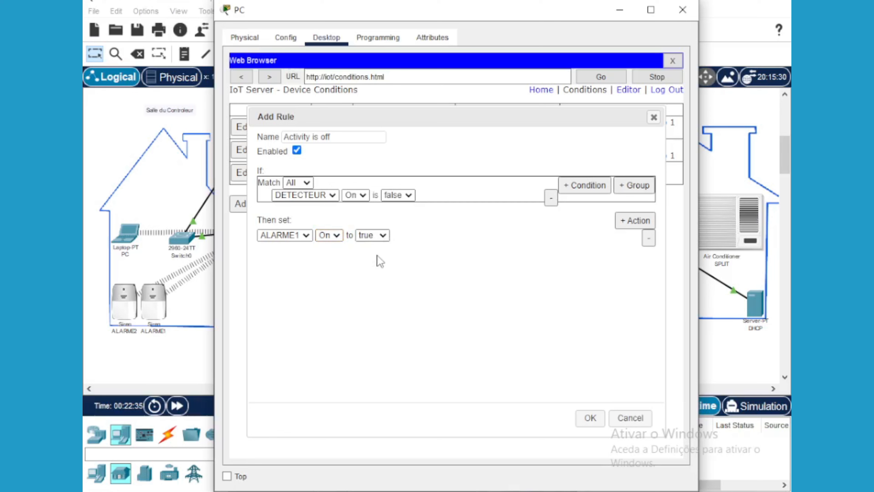
# Add a second action setting CAM On to true, and save the rule
pyautogui.click(624, 227)
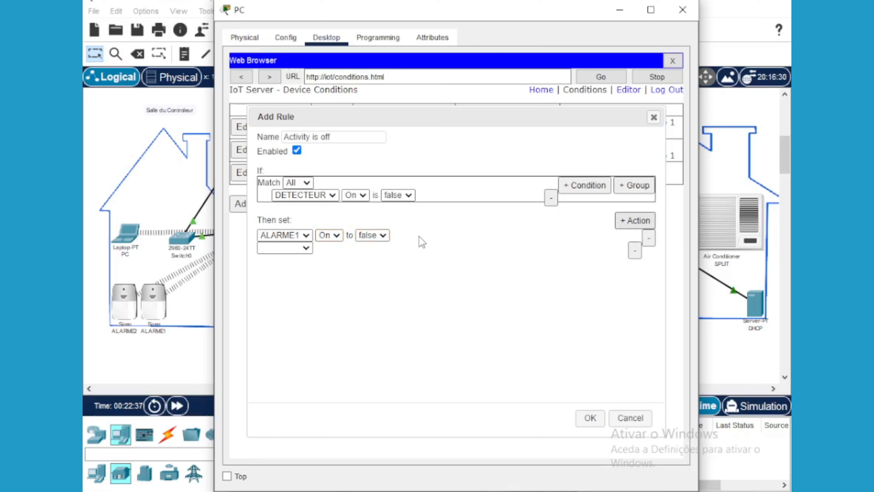
pyautogui.click(307, 248)
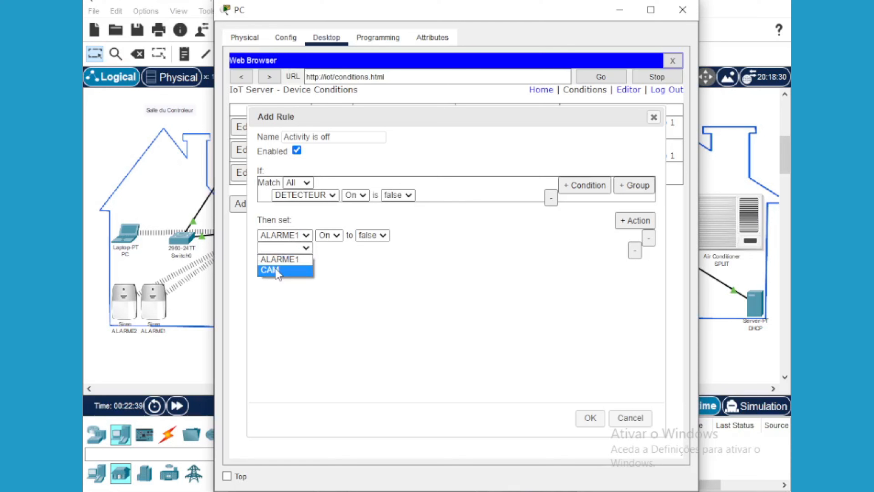
pyautogui.click(275, 270)
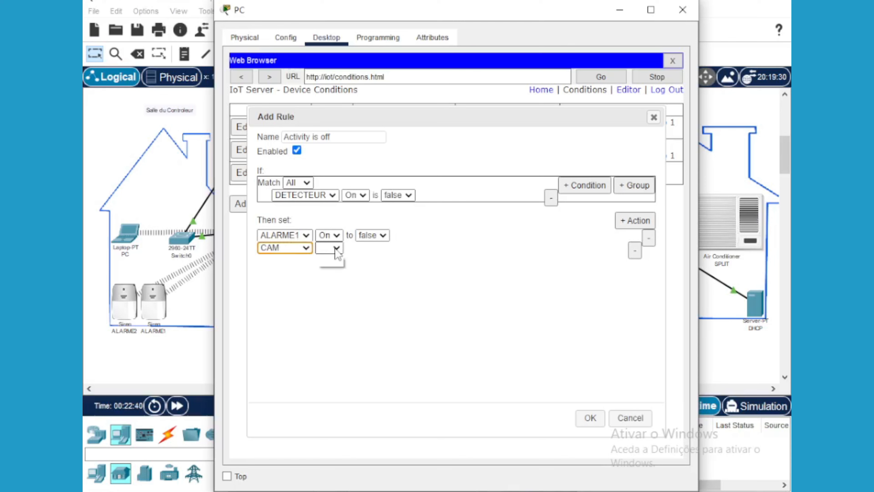
pyautogui.click(336, 248)
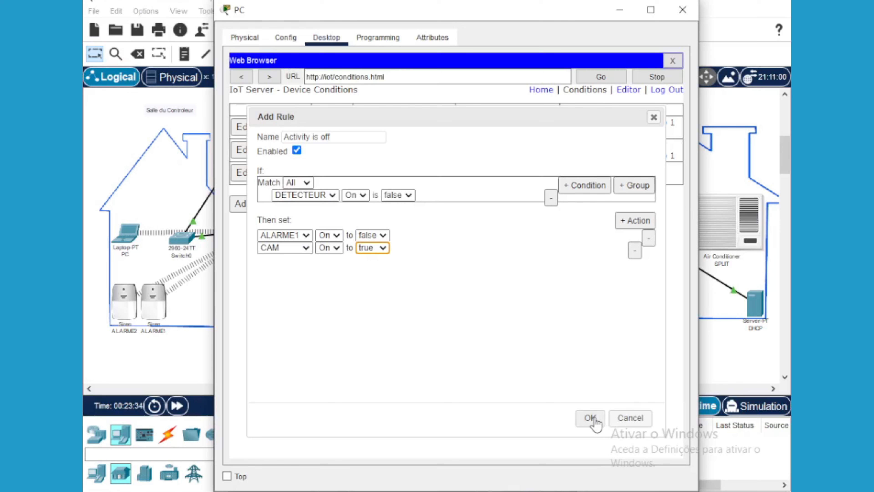
pyautogui.click(595, 419)
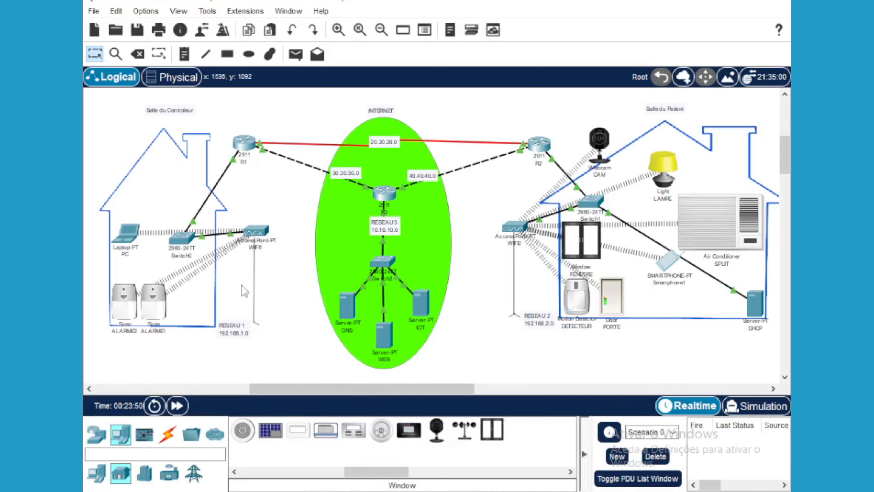
# Bring the PC window back from the taskbar and move it down and left over the topology
pyautogui.moveTo(255, 491)
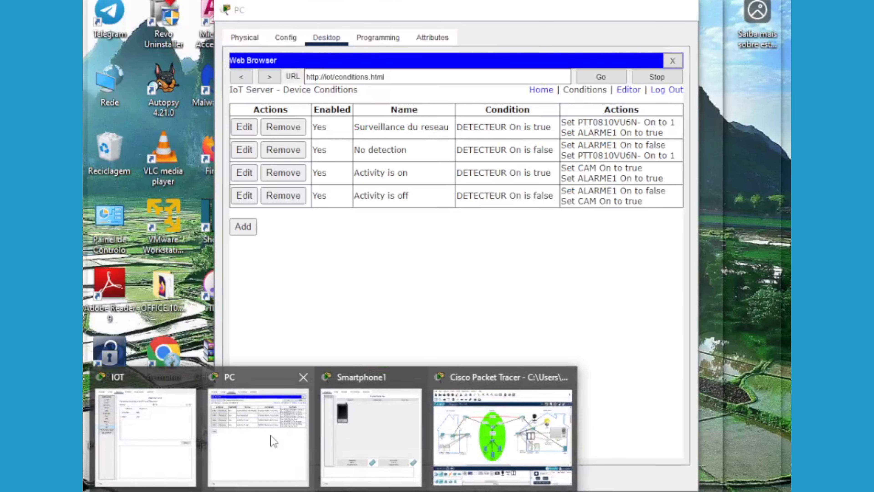
pyautogui.click(274, 441)
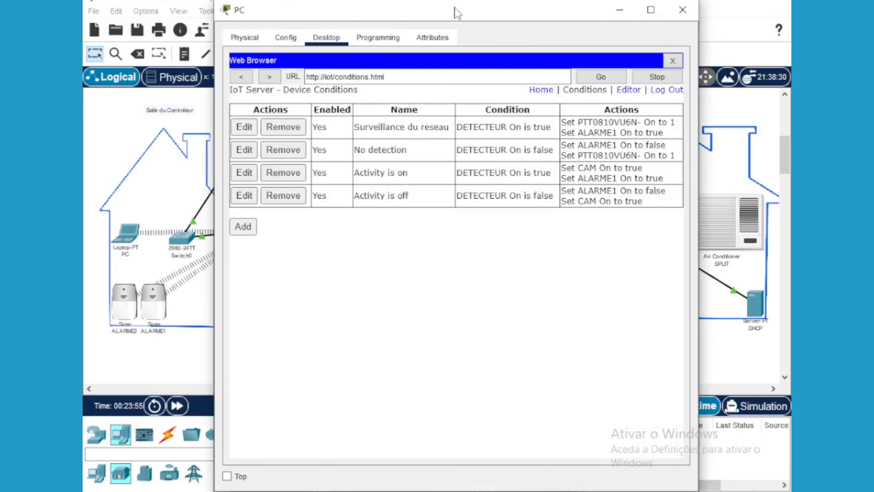
pyautogui.moveTo(444, 14); pyautogui.dragTo(299, 106)
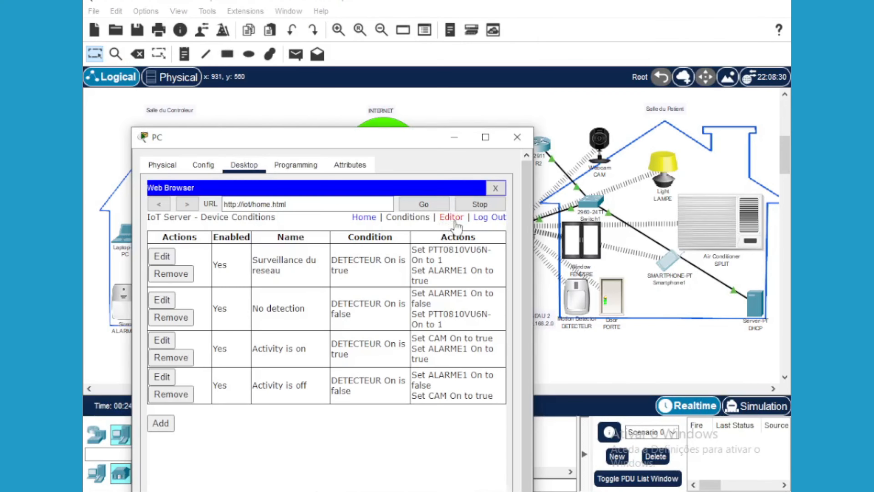
# Resize and place the PC browser over the topology, then expand CAM to view its webcam image
pyautogui.click(451, 217)
pyautogui.moveTo(405, 135); pyautogui.dragTo(407, 58)
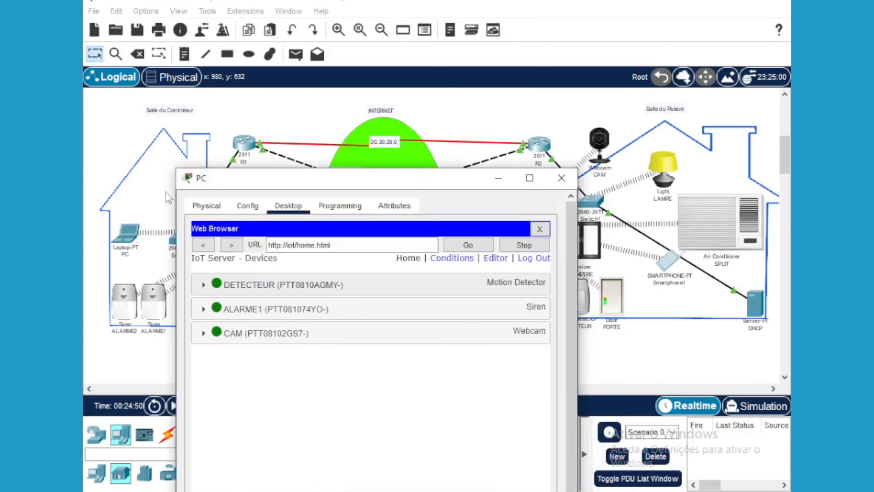
pyautogui.moveTo(174, 165); pyautogui.dragTo(285, 249)
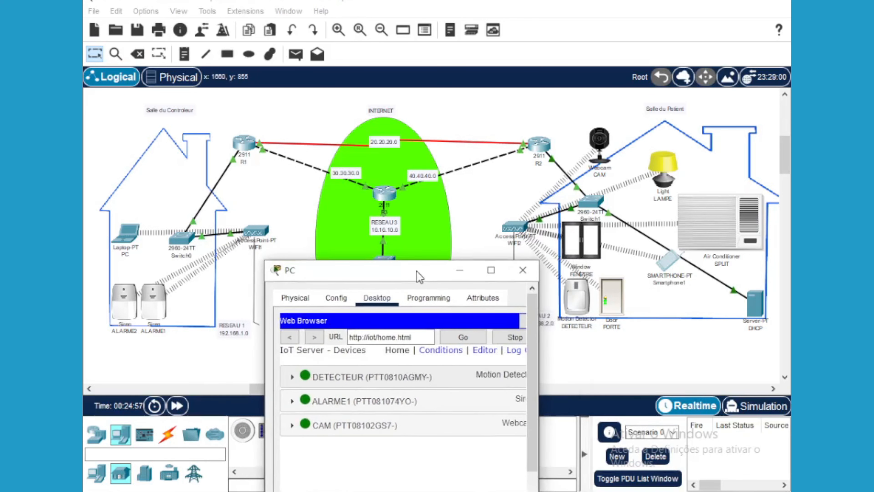
pyautogui.moveTo(418, 275); pyautogui.dragTo(410, 276)
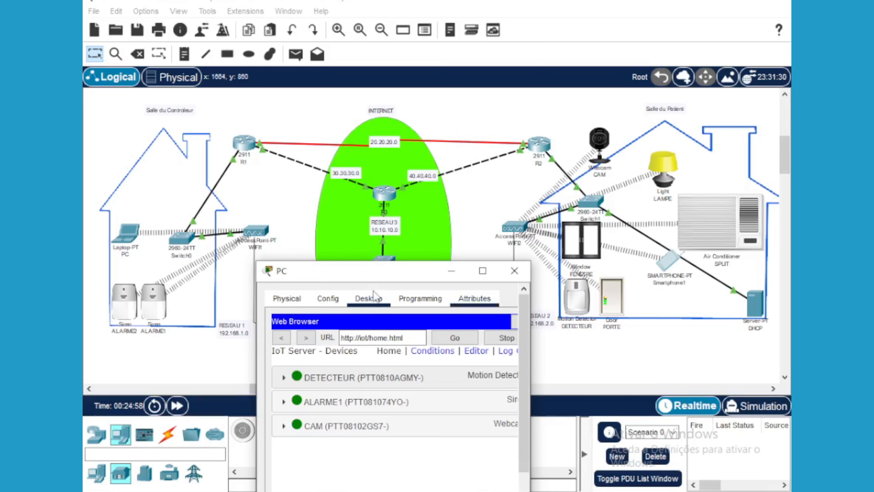
pyautogui.moveTo(377, 266); pyautogui.dragTo(378, 150)
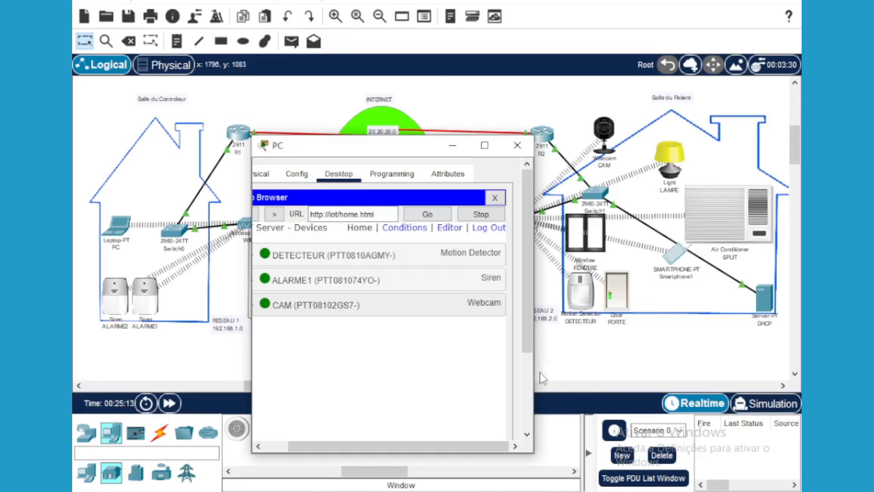
pyautogui.moveTo(315, 446)
pyautogui.mouseDown()
pyautogui.moveTo(292, 447)
pyautogui.moveTo(339, 448)
pyautogui.moveTo(298, 447)
pyautogui.mouseUp()
pyautogui.click(310, 305)
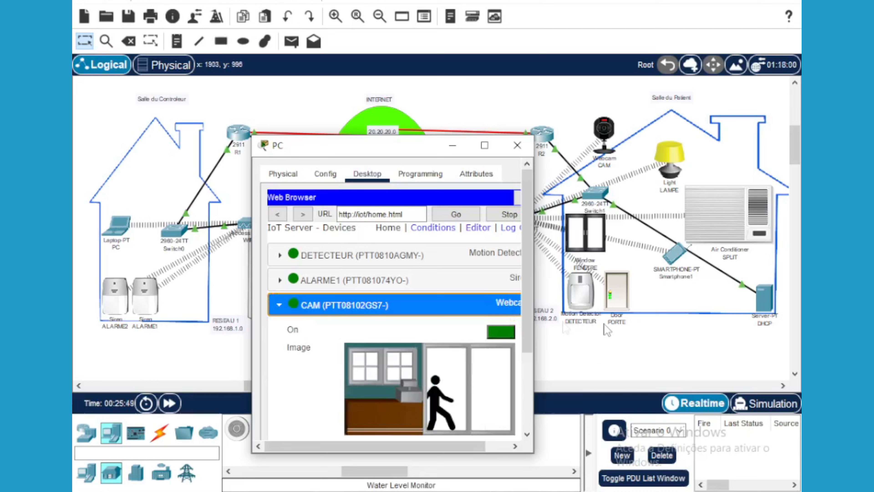
pyautogui.moveTo(590, 286)
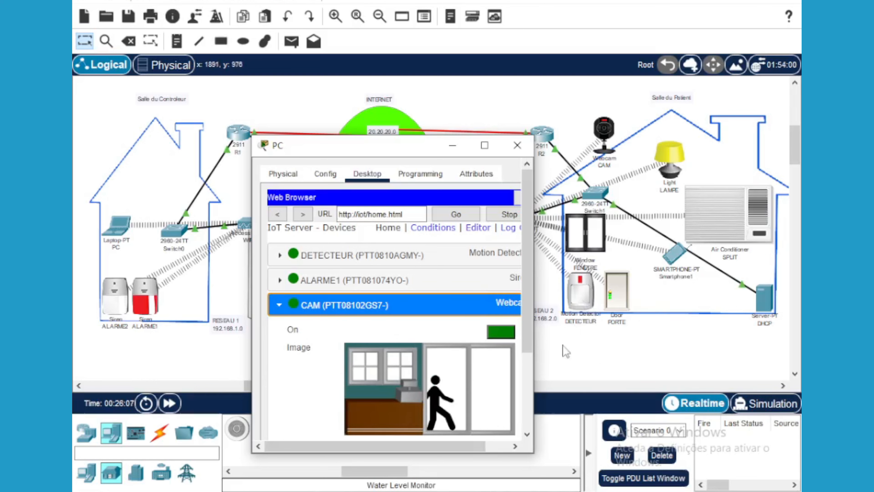